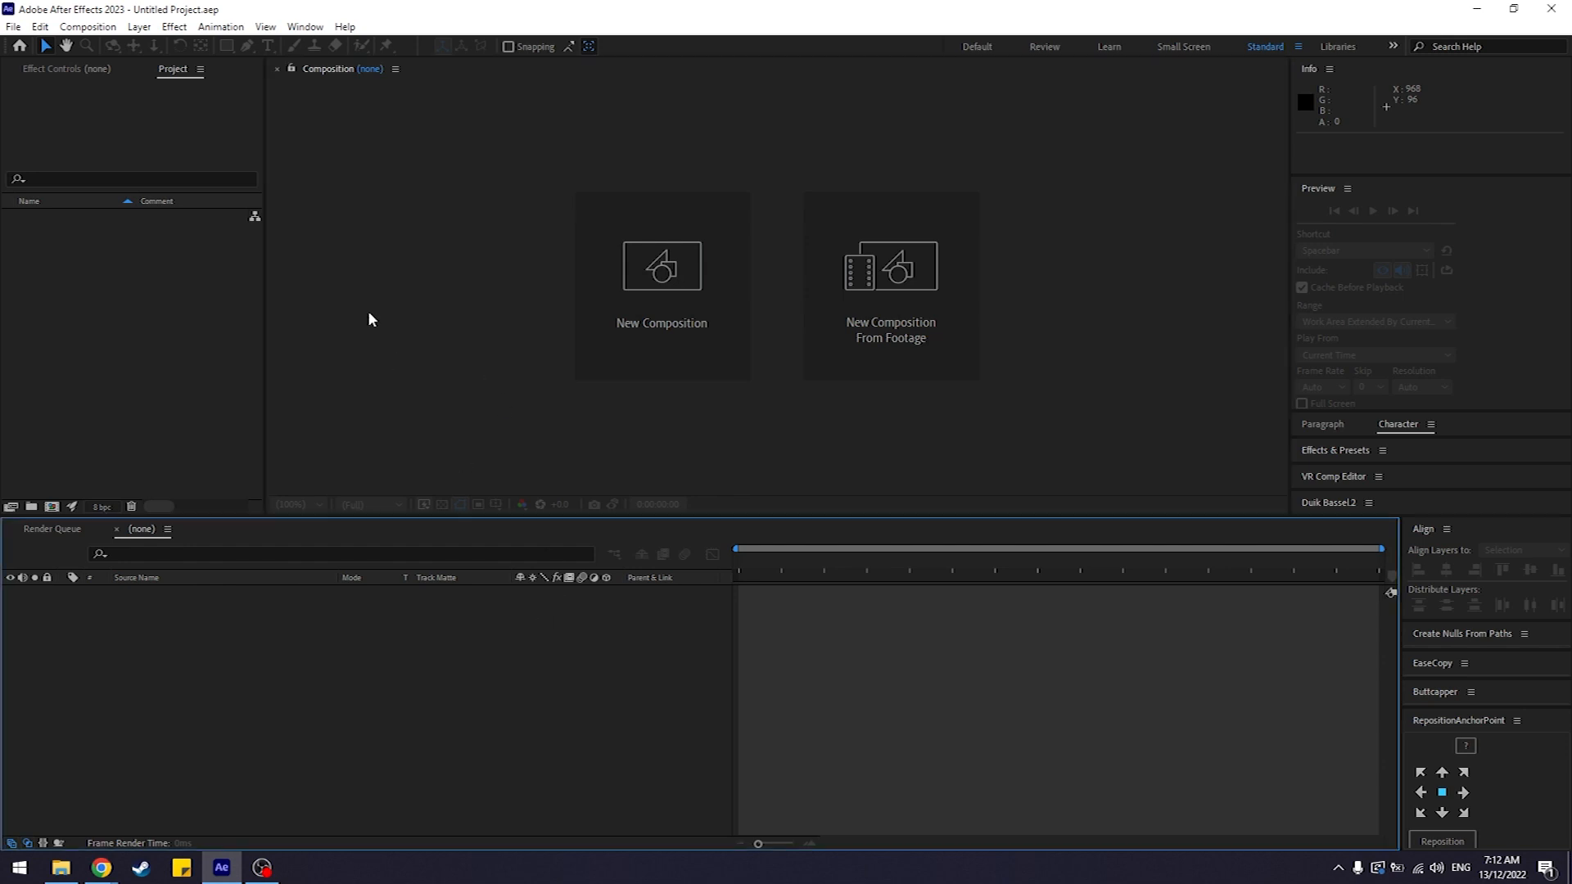
# Step: Create a 1920x1080, 24 fps composition named Main Comp with a duration of 13 seconds
pyautogui.click(656, 263)
pyautogui.write('M')
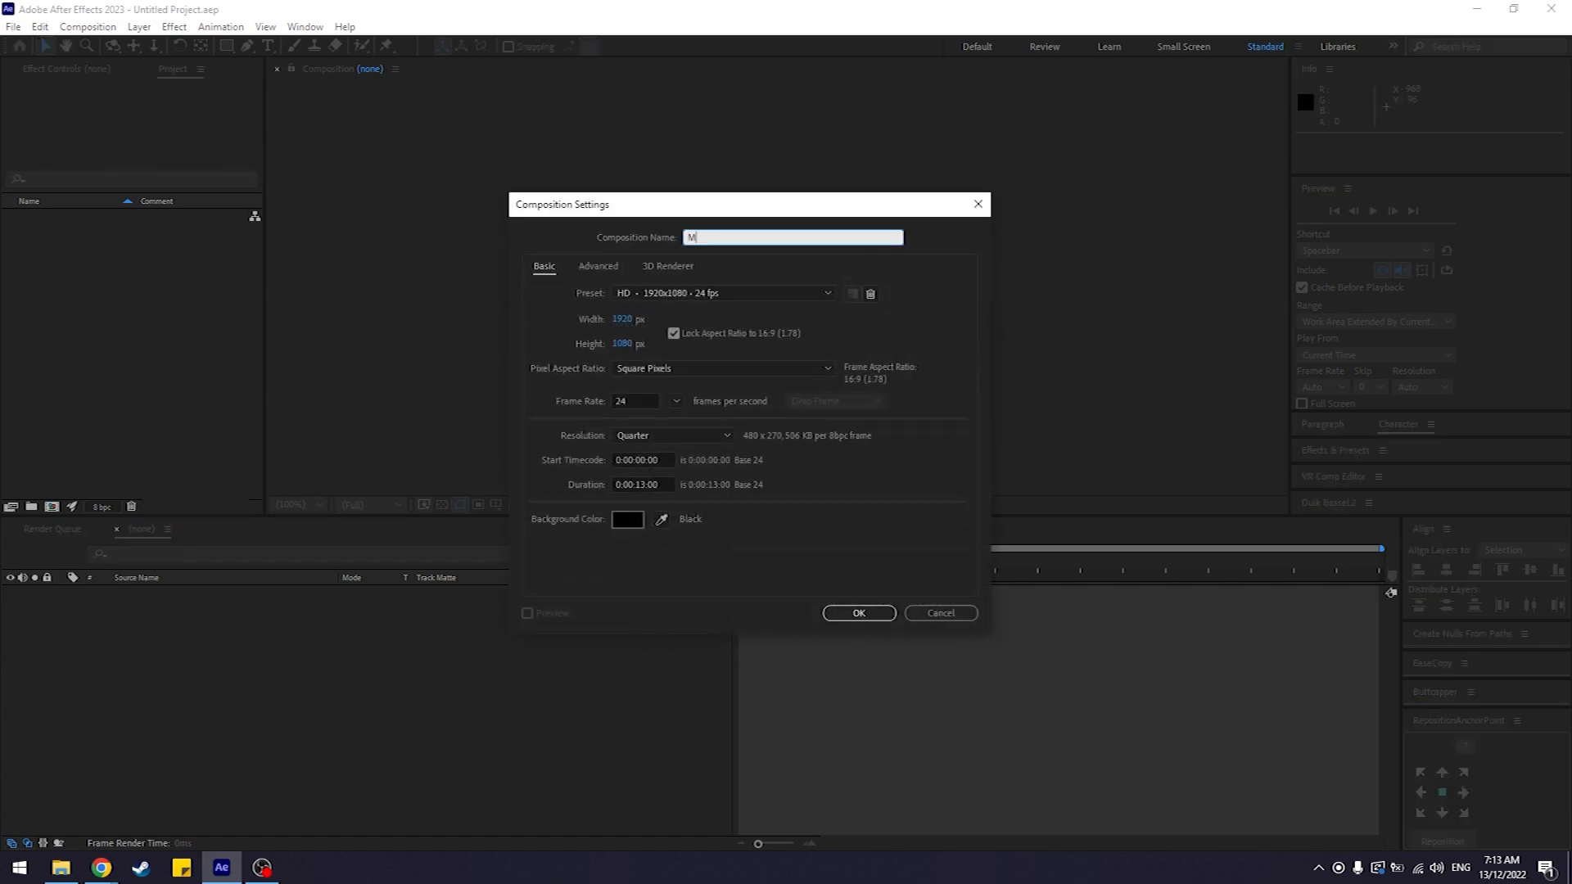
pyautogui.write('ain Comp')
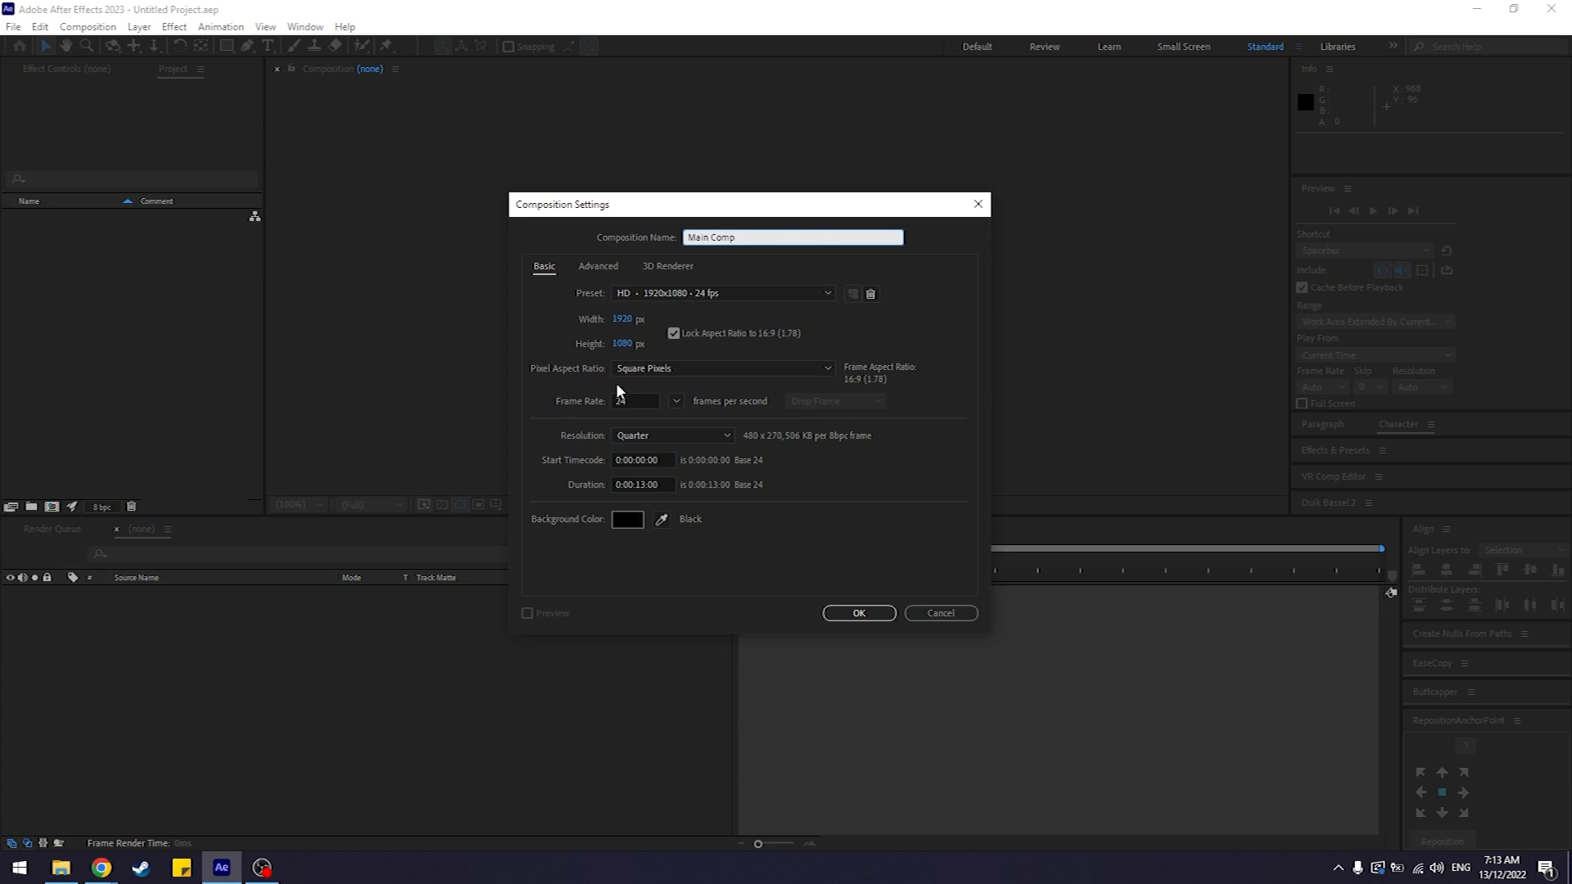
pyautogui.click(832, 615)
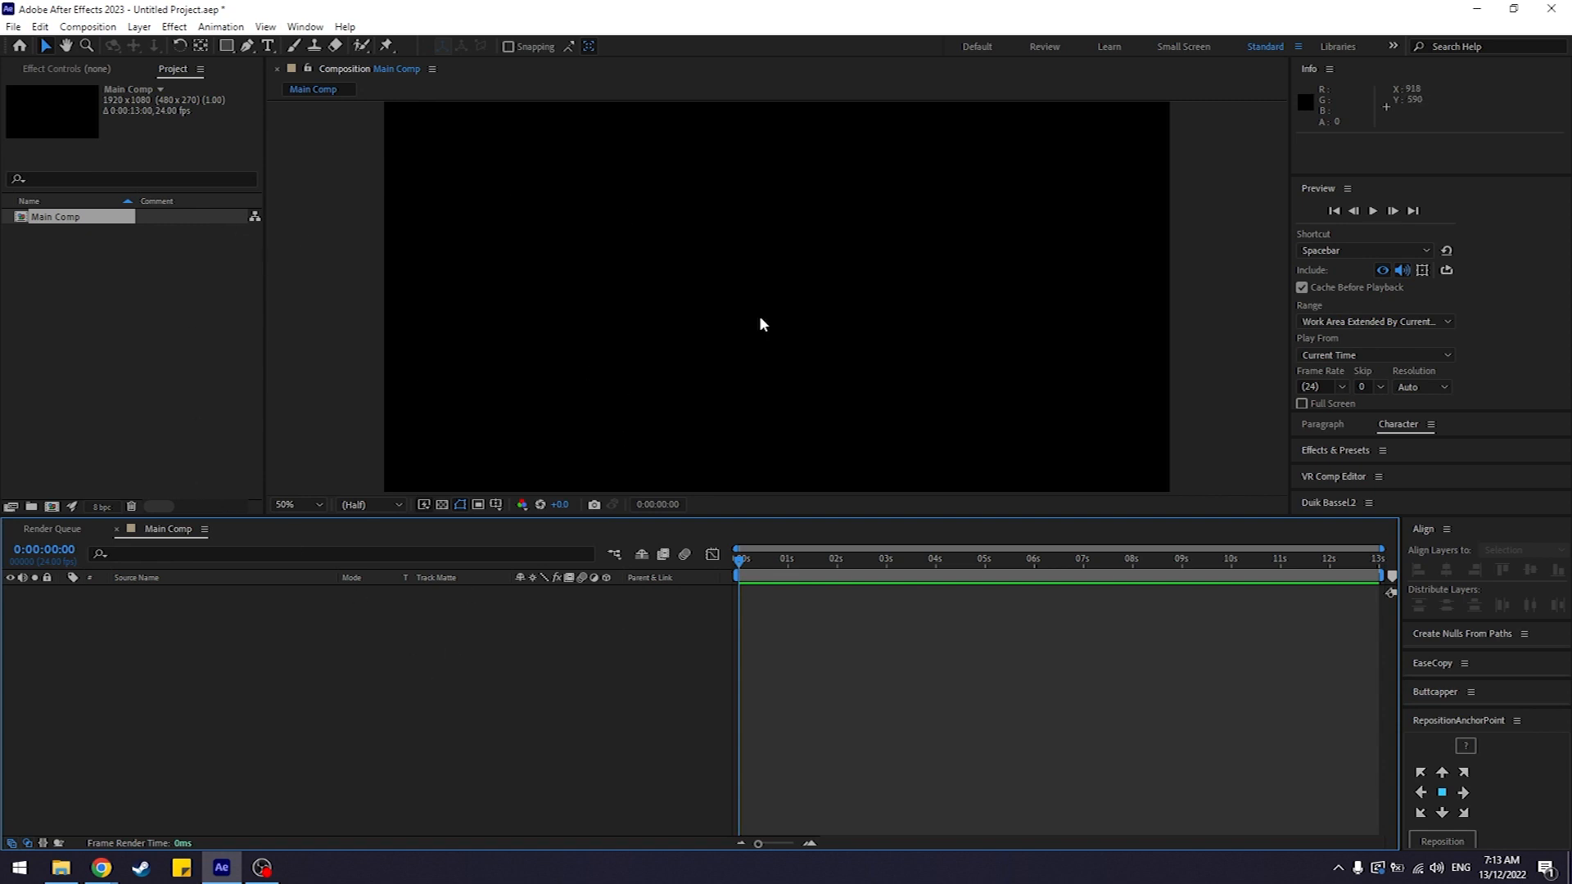
# Step: Import discord-logo and youtube-logo as footage from the Assets folder inside Tutorial Graphic Design > Lab Tutorial 5 - 15.11.22
pyautogui.click(155, 328)
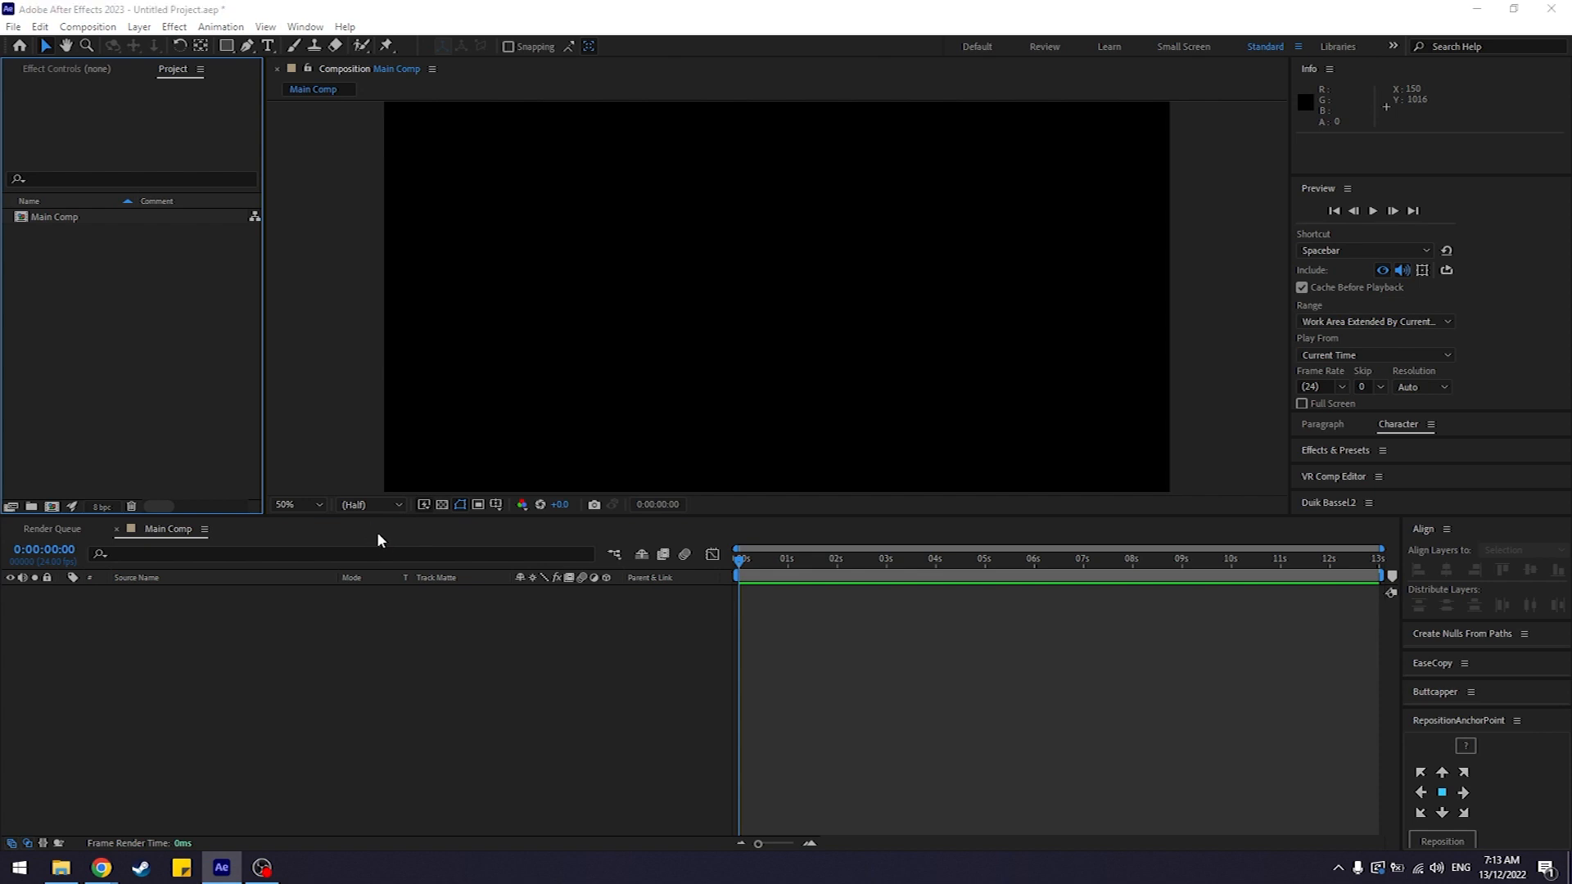
pyautogui.hotkey('ctrl', 'i')
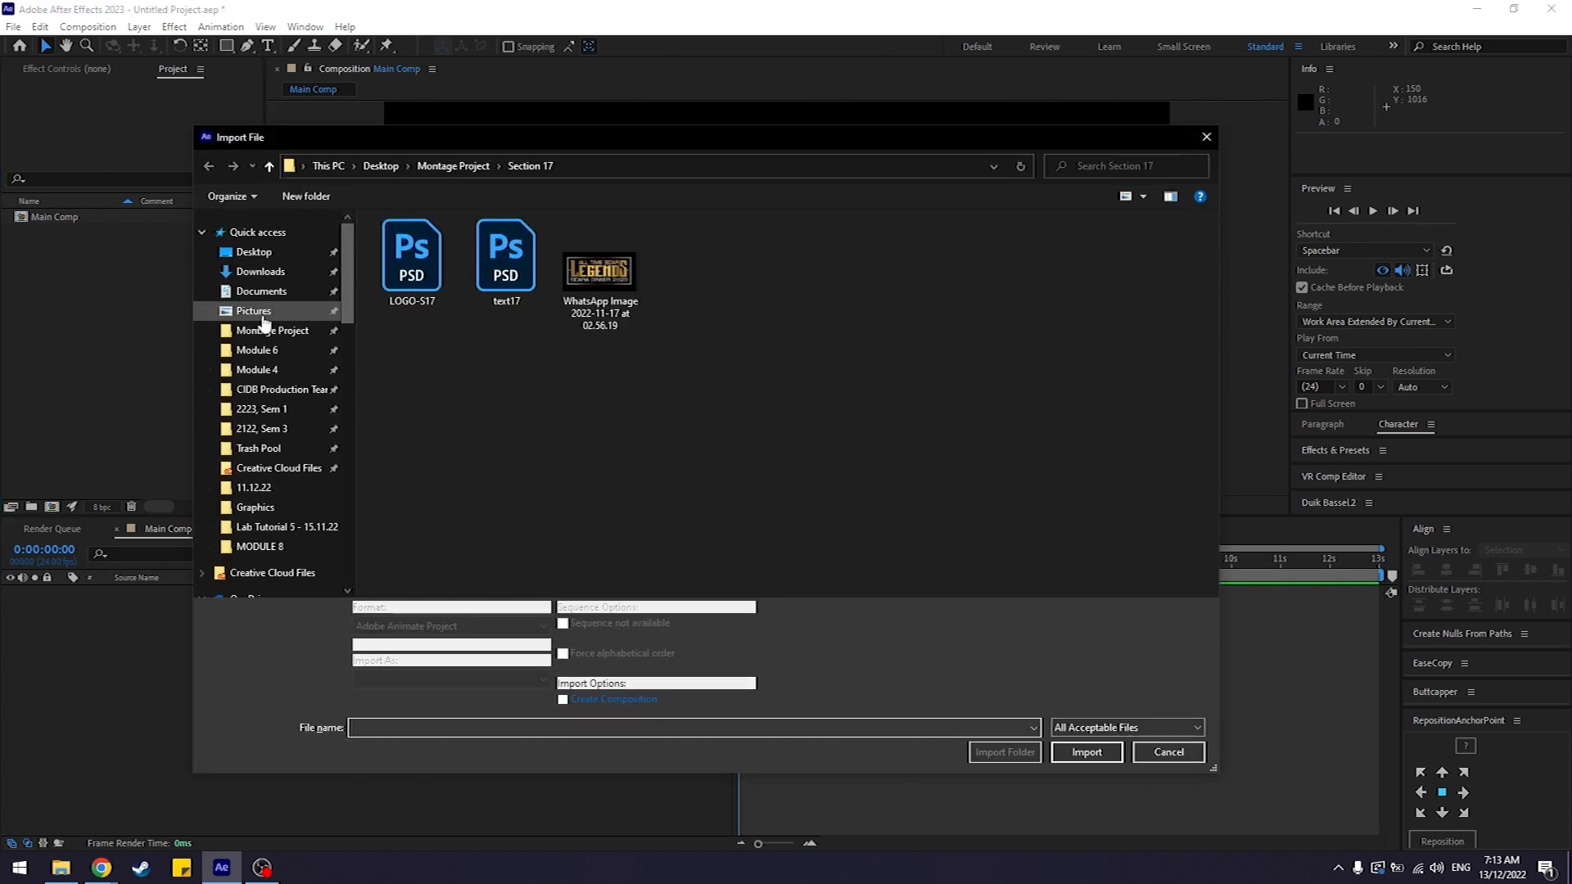
pyautogui.click(278, 409)
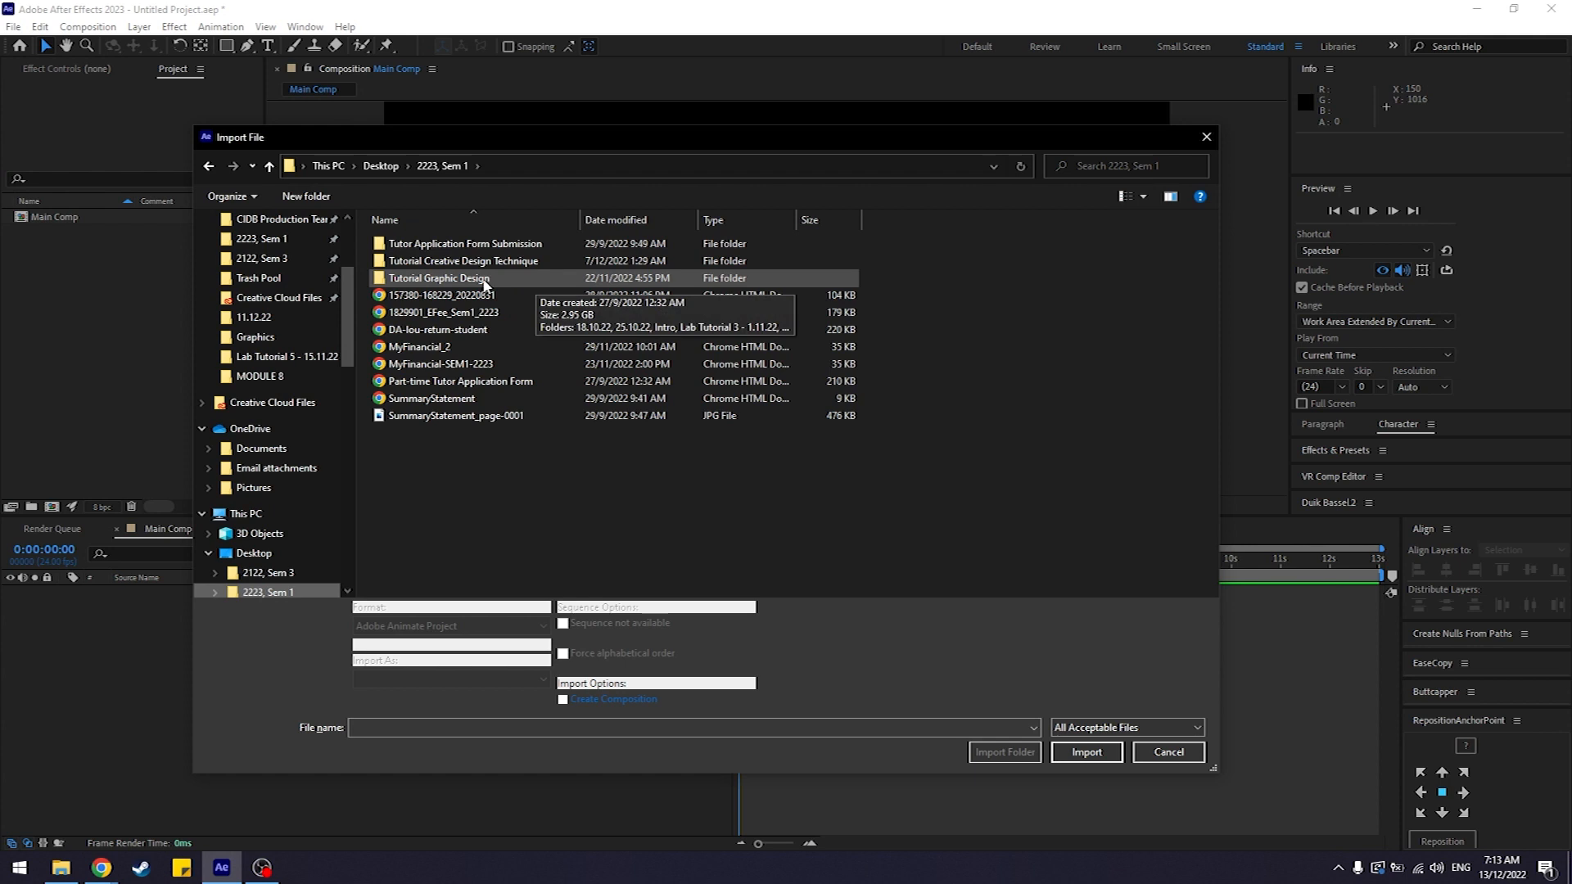
pyautogui.doubleClick(537, 278)
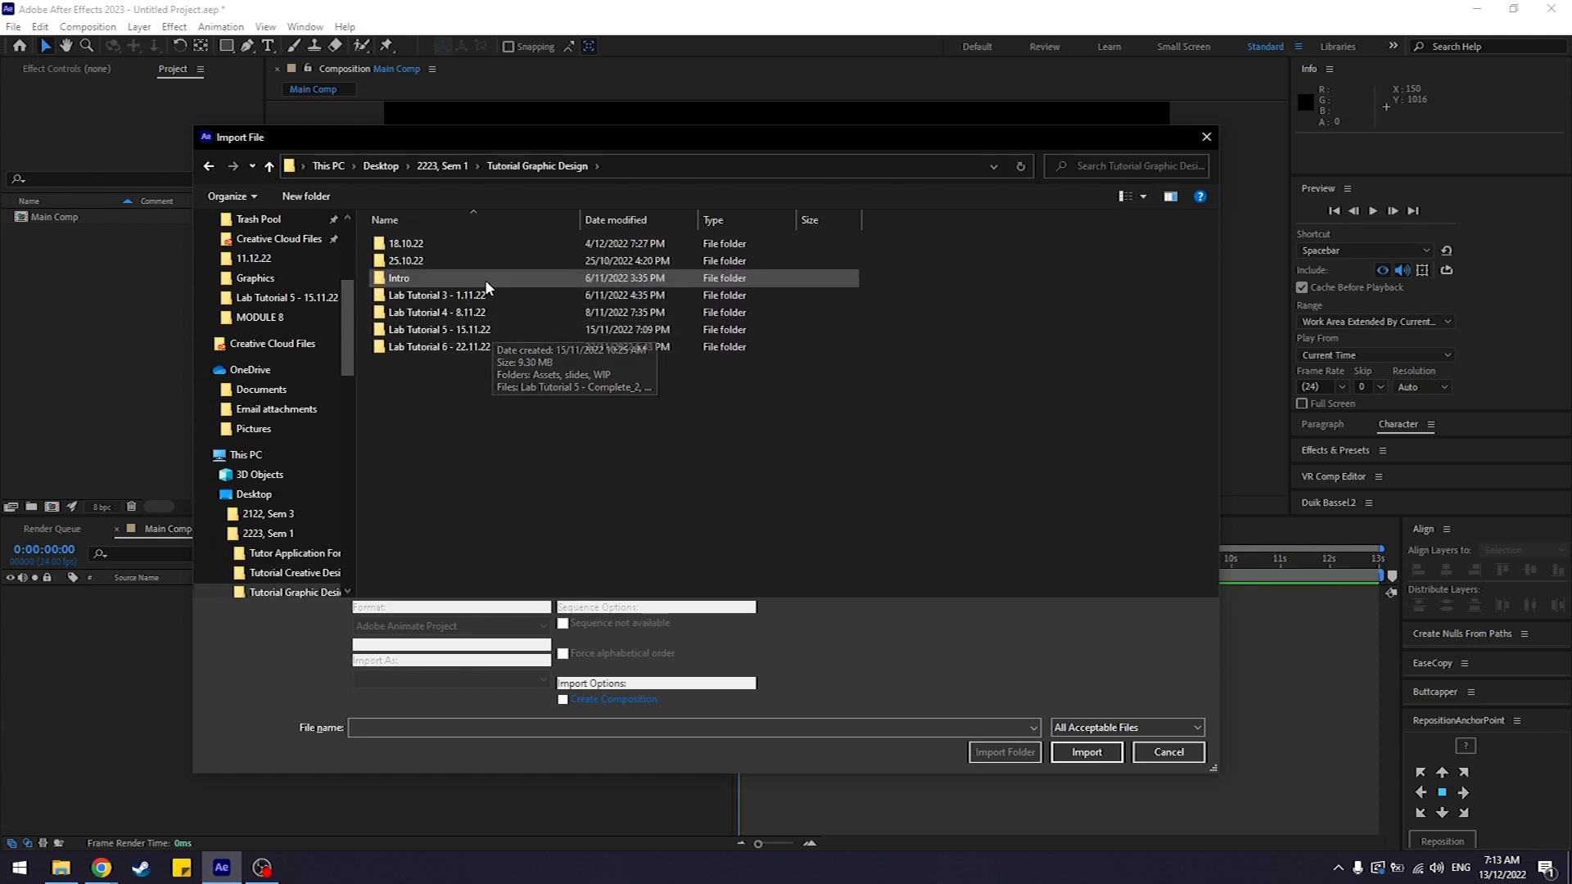
pyautogui.doubleClick(492, 329)
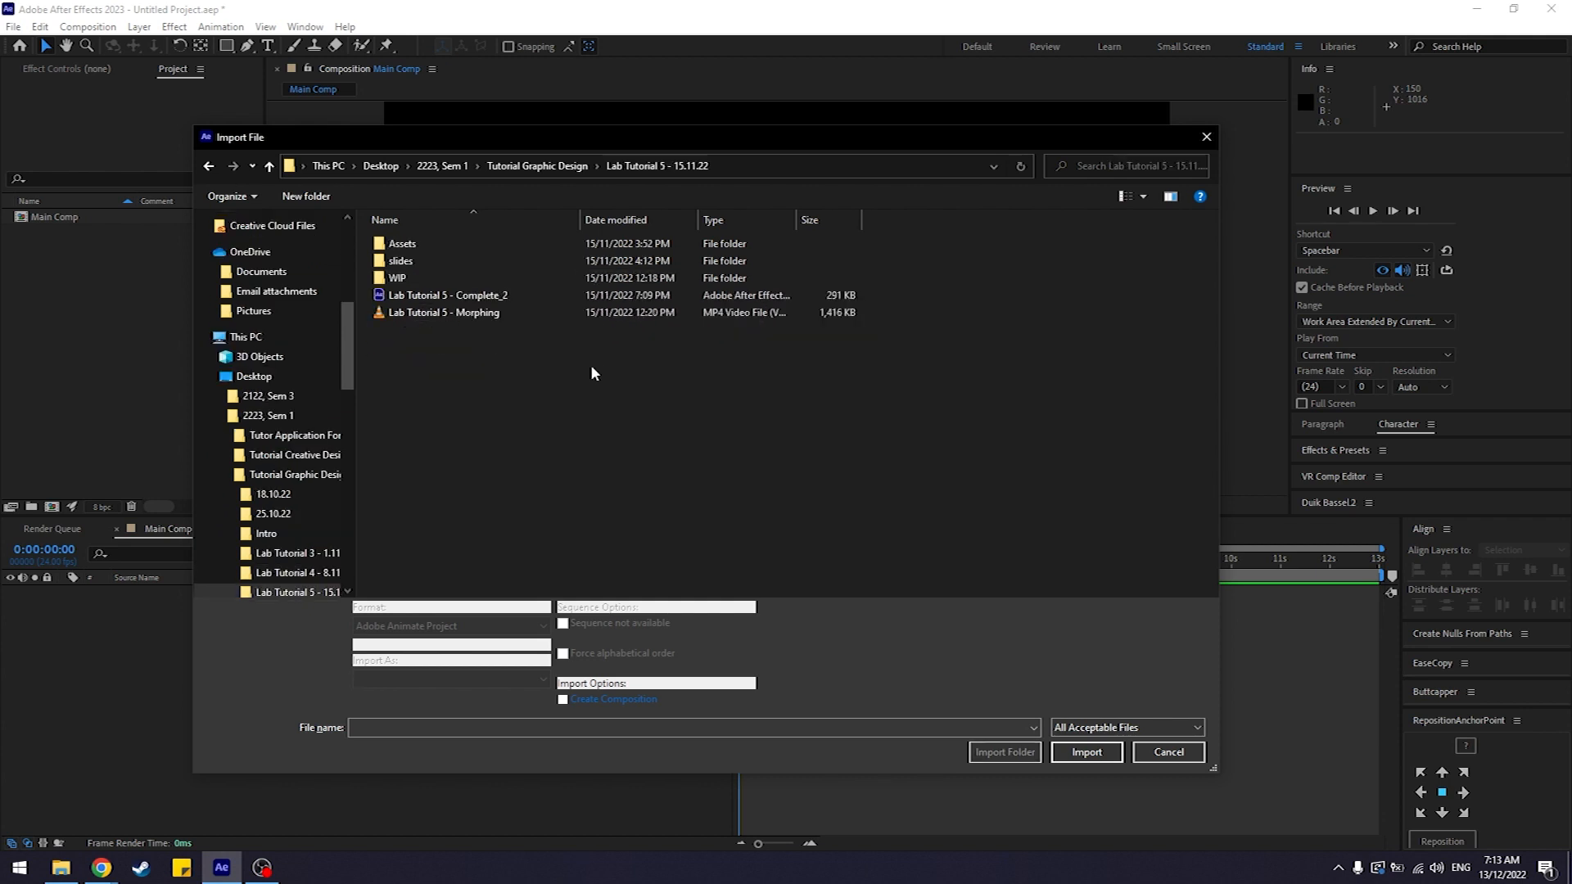
pyautogui.doubleClick(448, 243)
pyautogui.moveTo(424, 302); pyautogui.dragTo(460, 262)
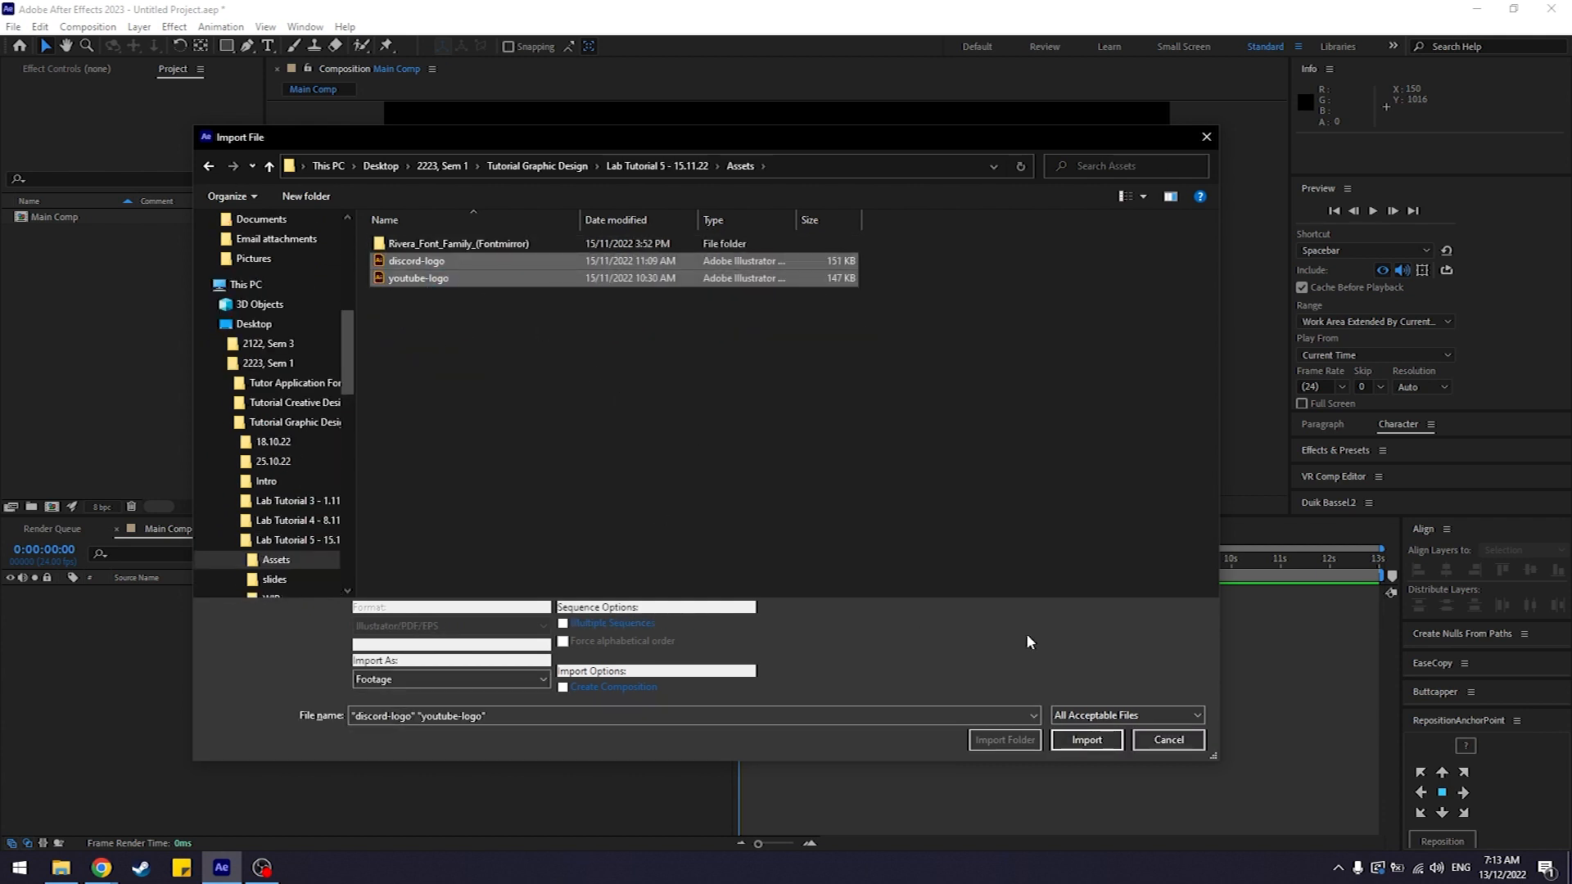
pyautogui.click(434, 262)
pyautogui.click(409, 278)
pyautogui.moveTo(442, 362); pyautogui.dragTo(577, 261)
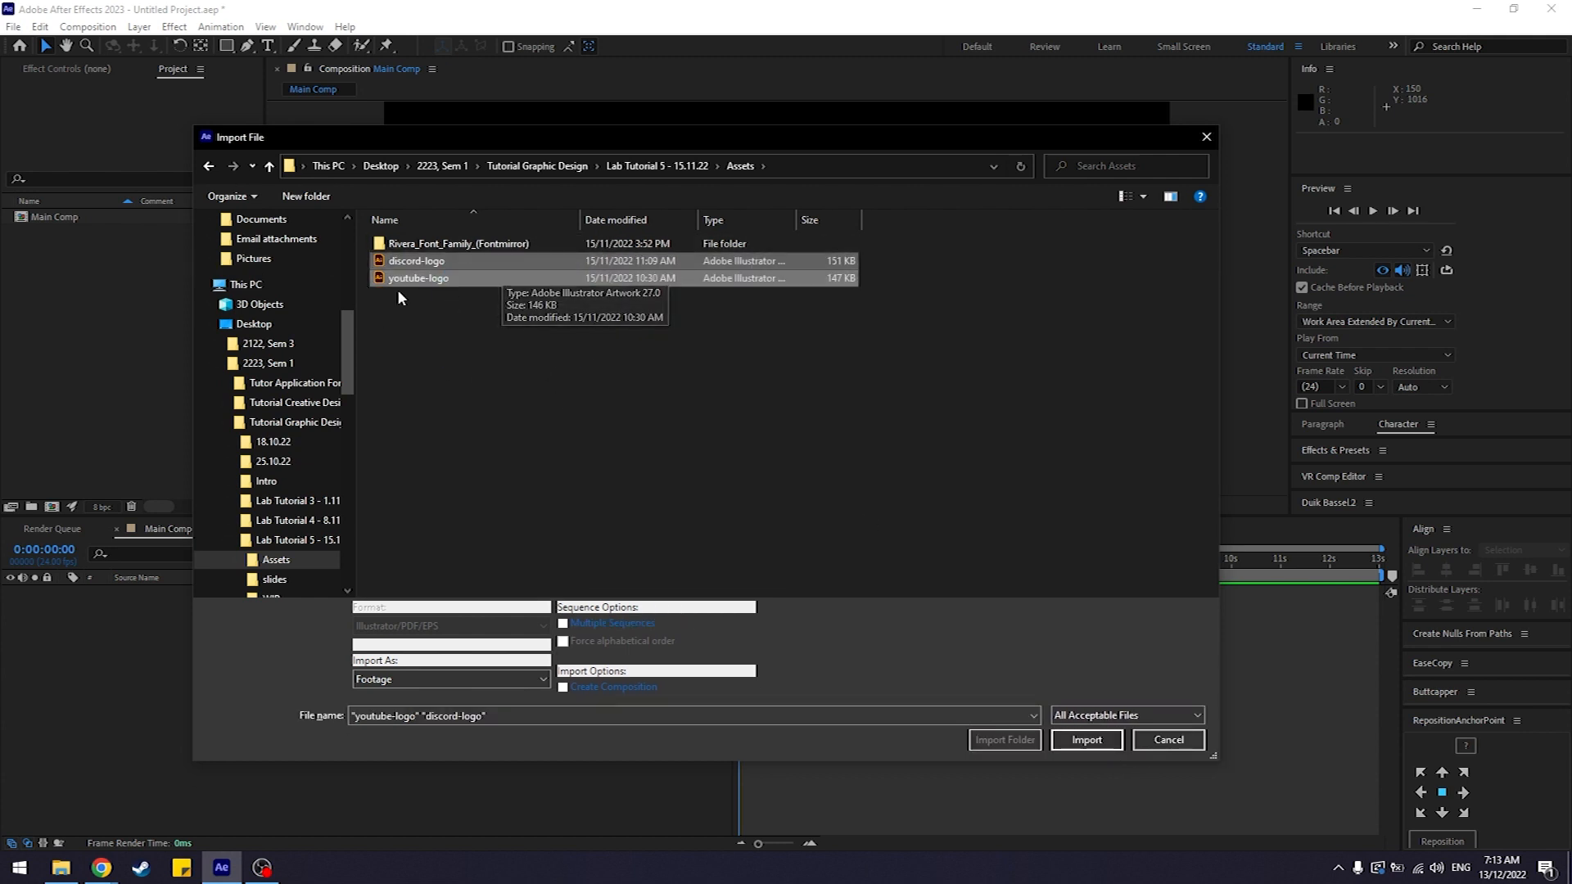
pyautogui.click(1094, 744)
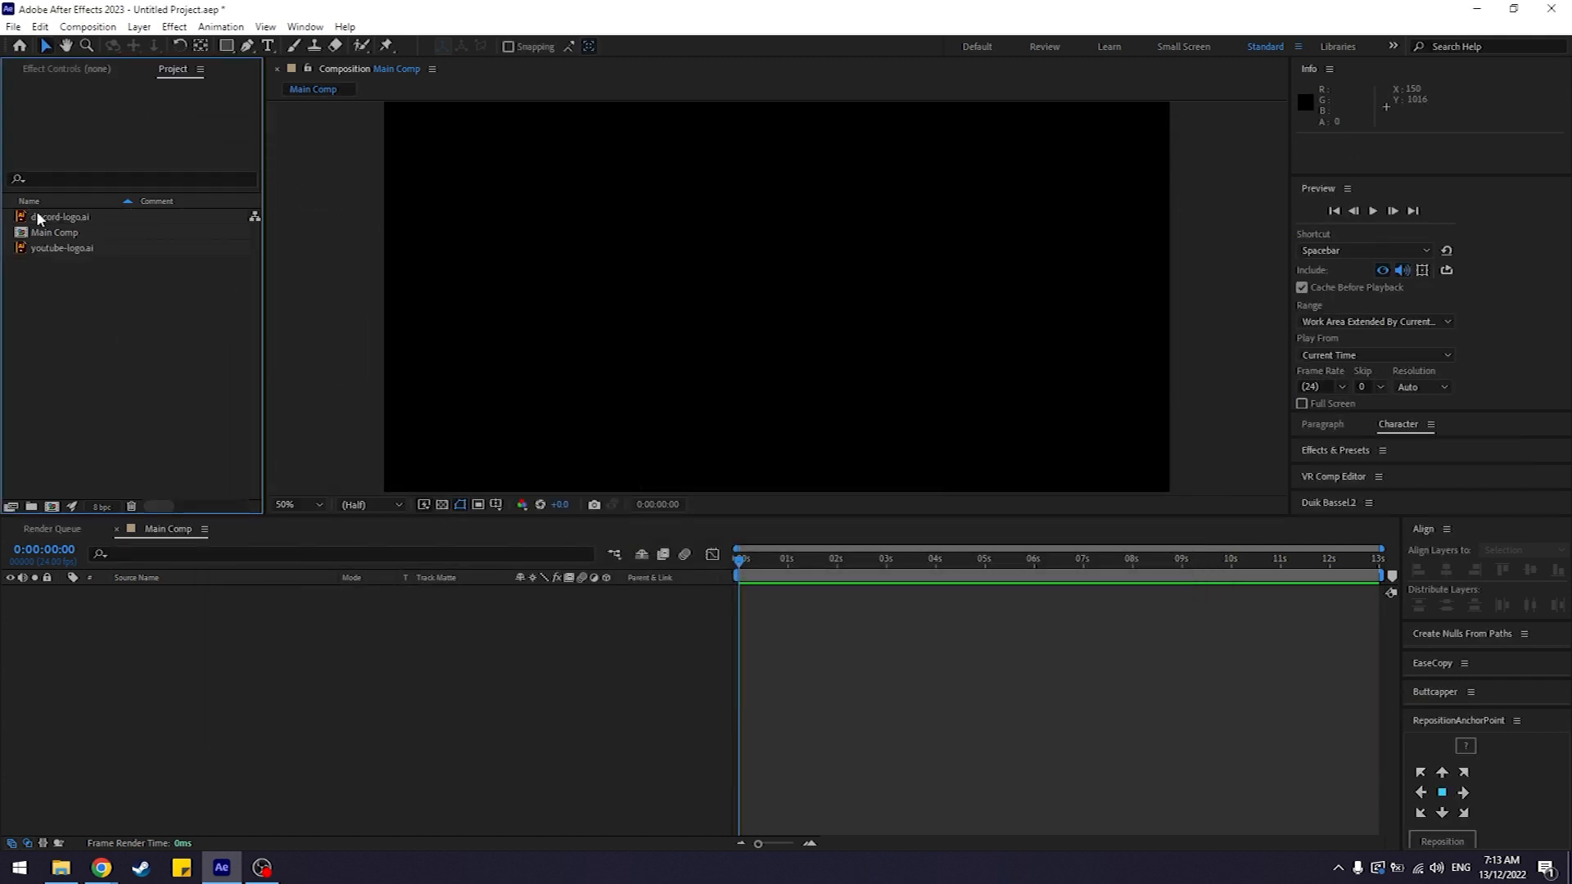
# Step: Preview the imported Discord and YouTube logo files, and return to the Main Comp view
pyautogui.doubleClick(61, 217)
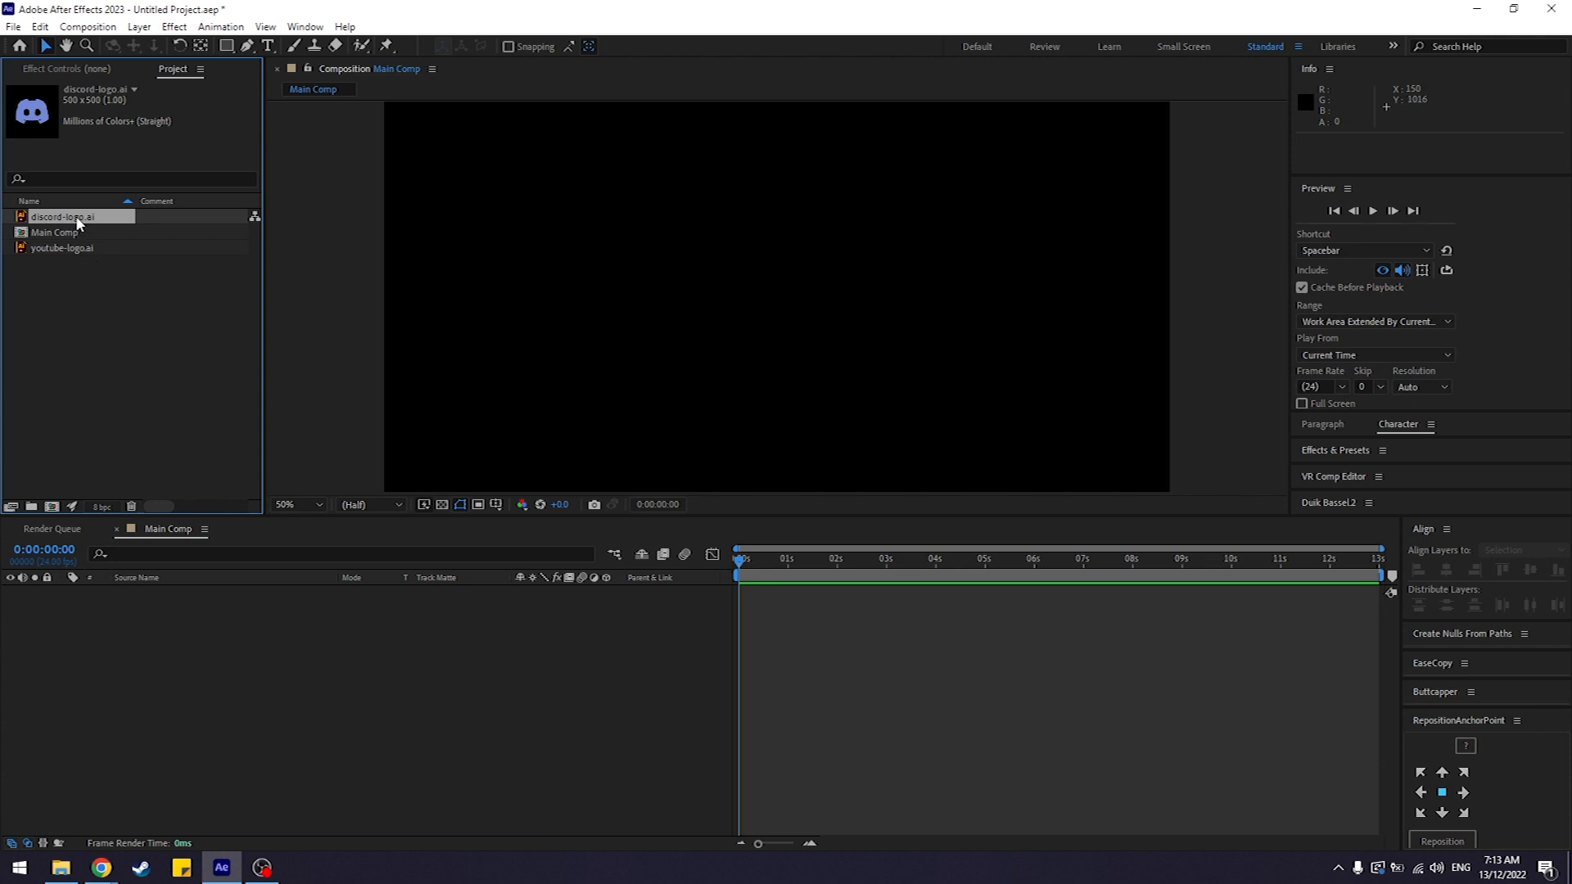
pyautogui.doubleClick(72, 248)
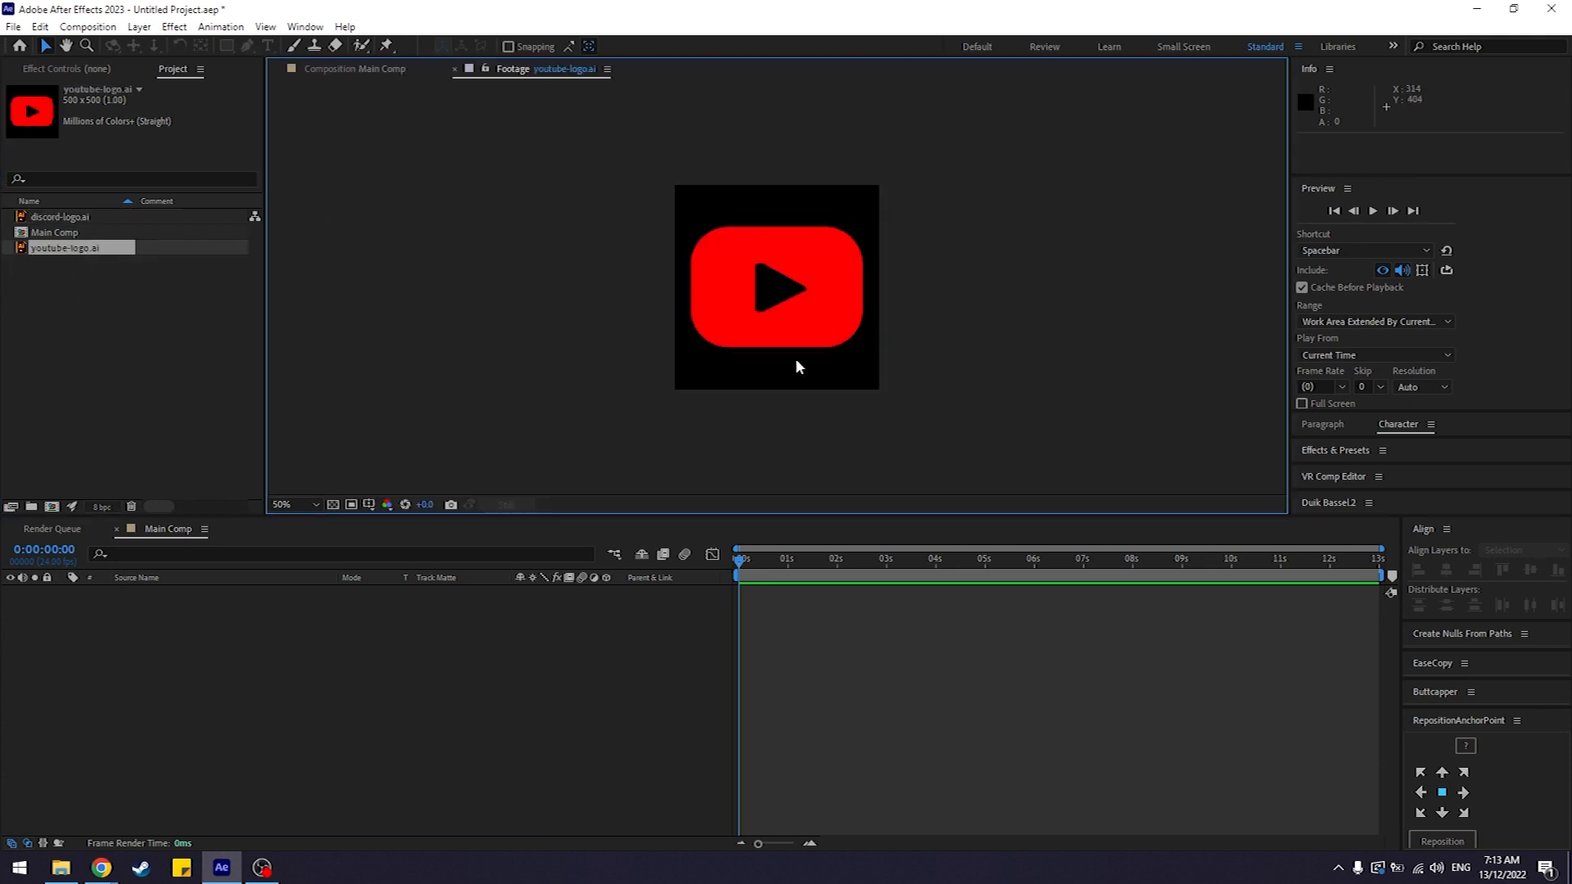
pyautogui.click(455, 68)
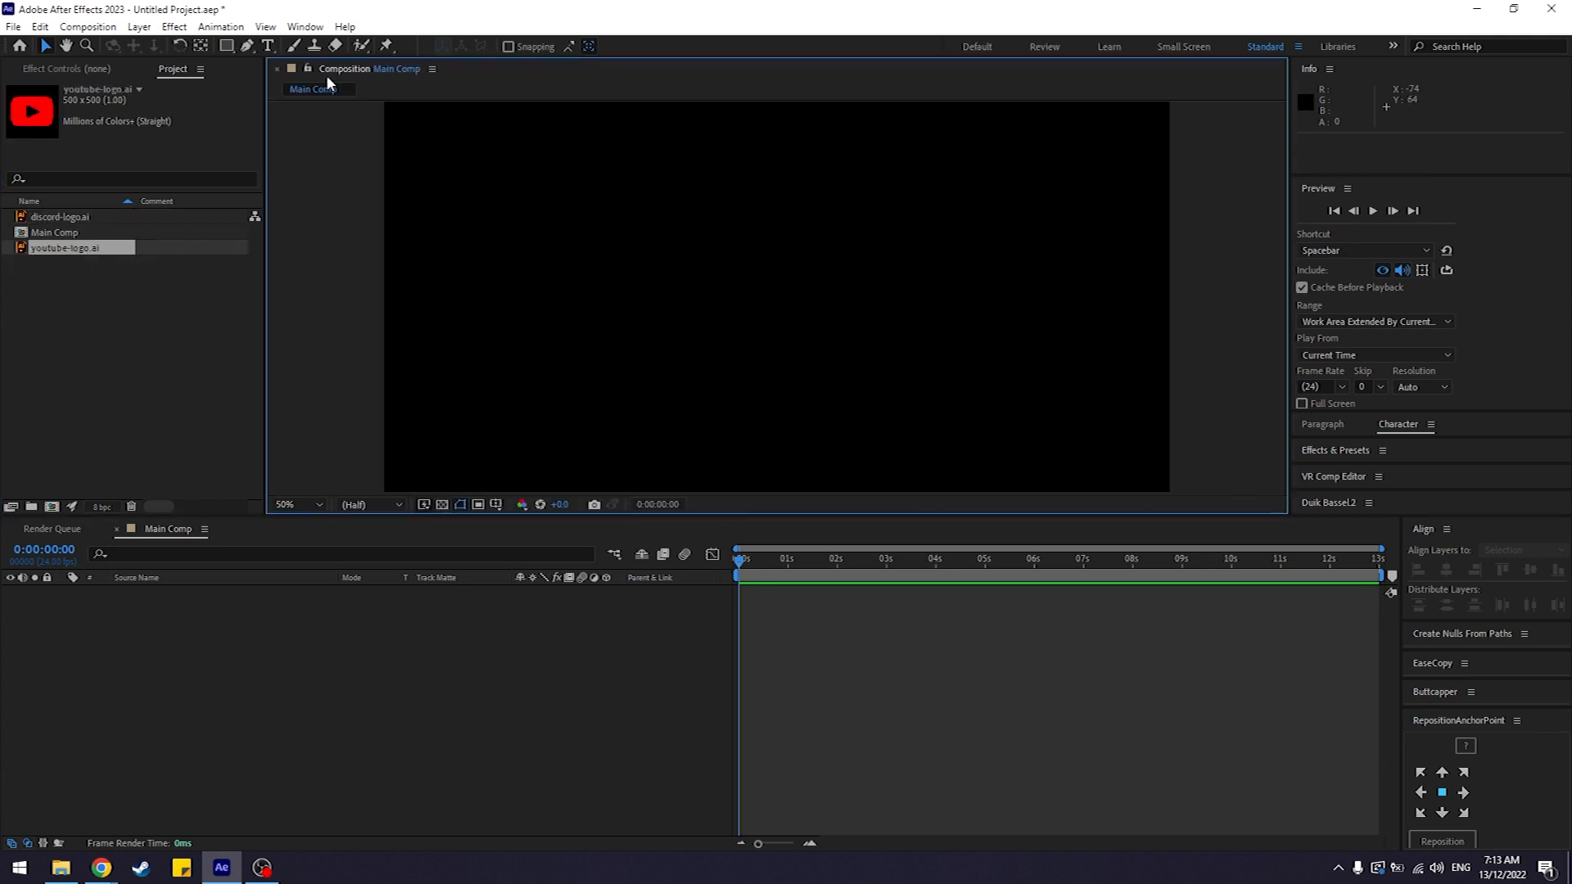
pyautogui.click(214, 371)
# Step: Create a 1920x1080 solid layer named BG in Main Comp with the dark blue colour 000040
pyautogui.click(299, 639)
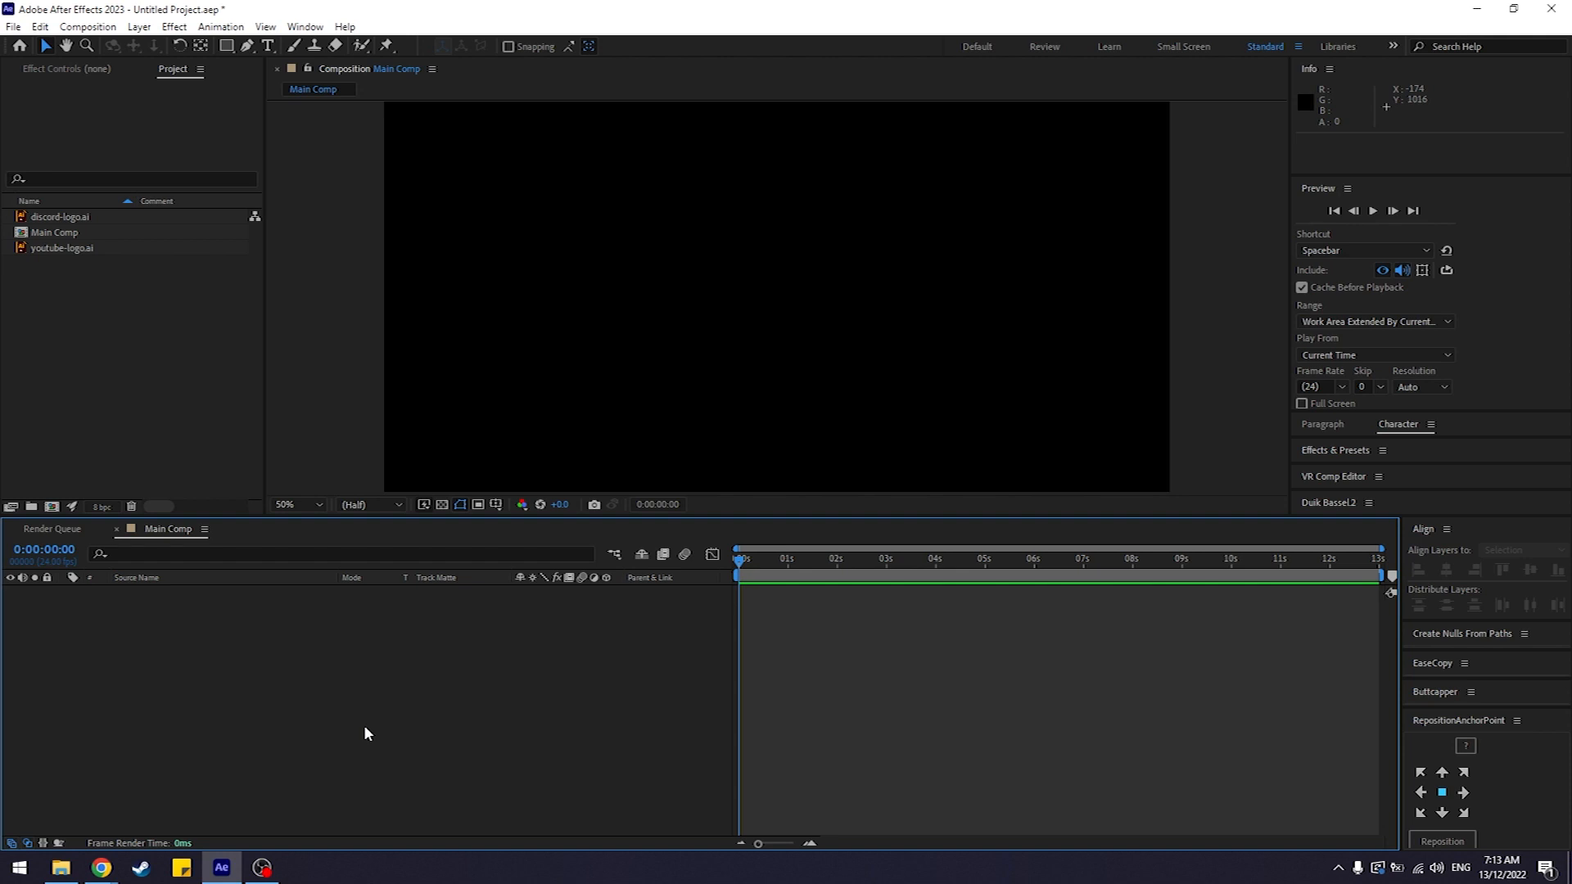
pyautogui.rightClick(264, 658)
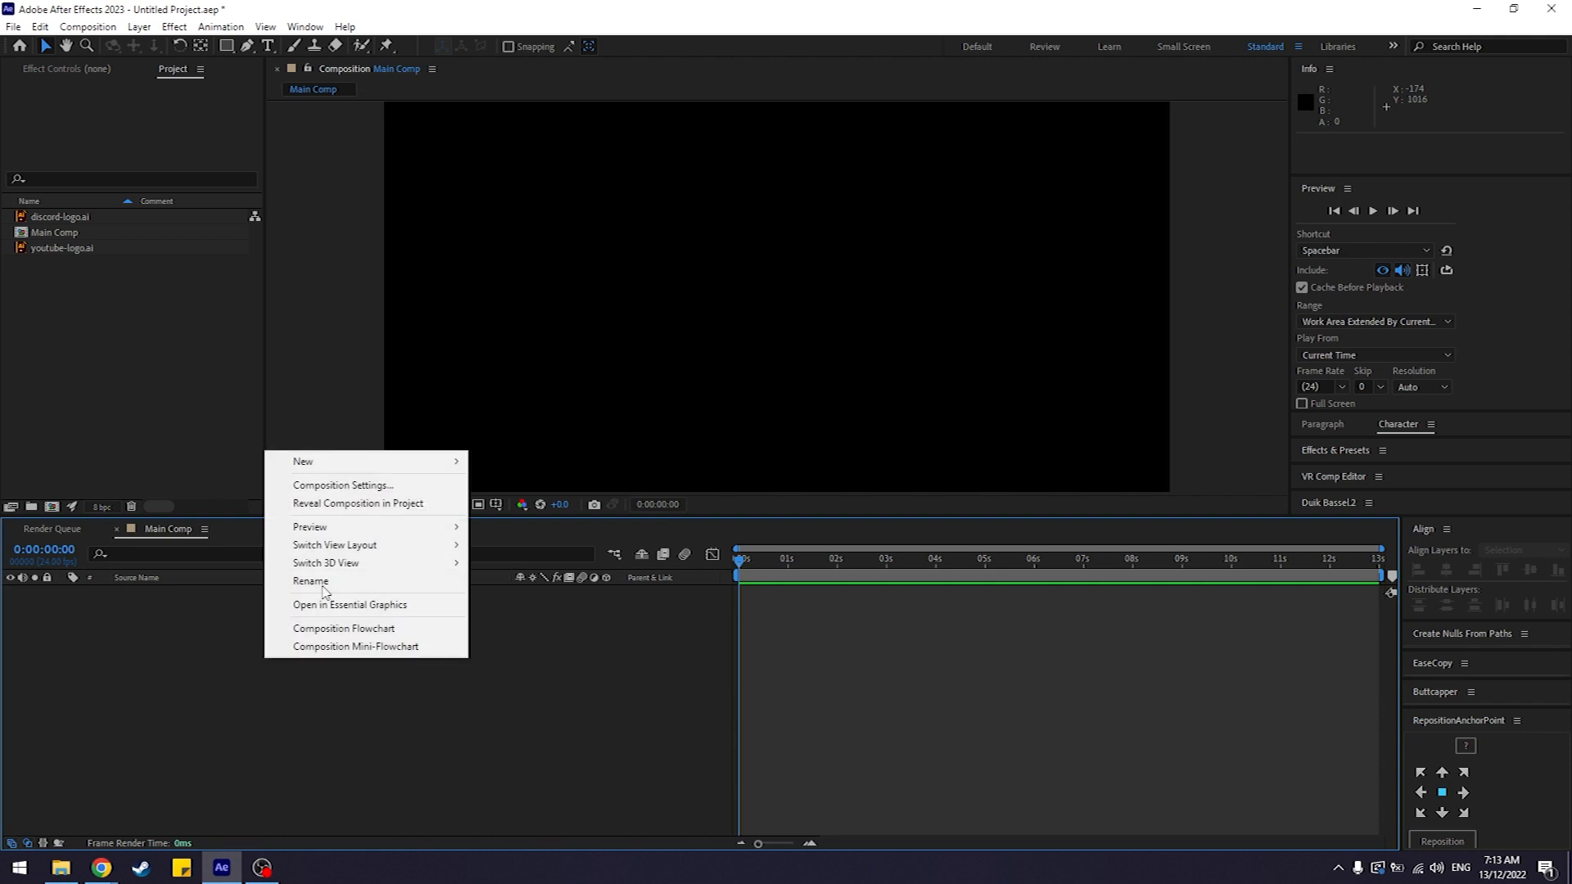
pyautogui.moveTo(319, 461)
pyautogui.click(572, 503)
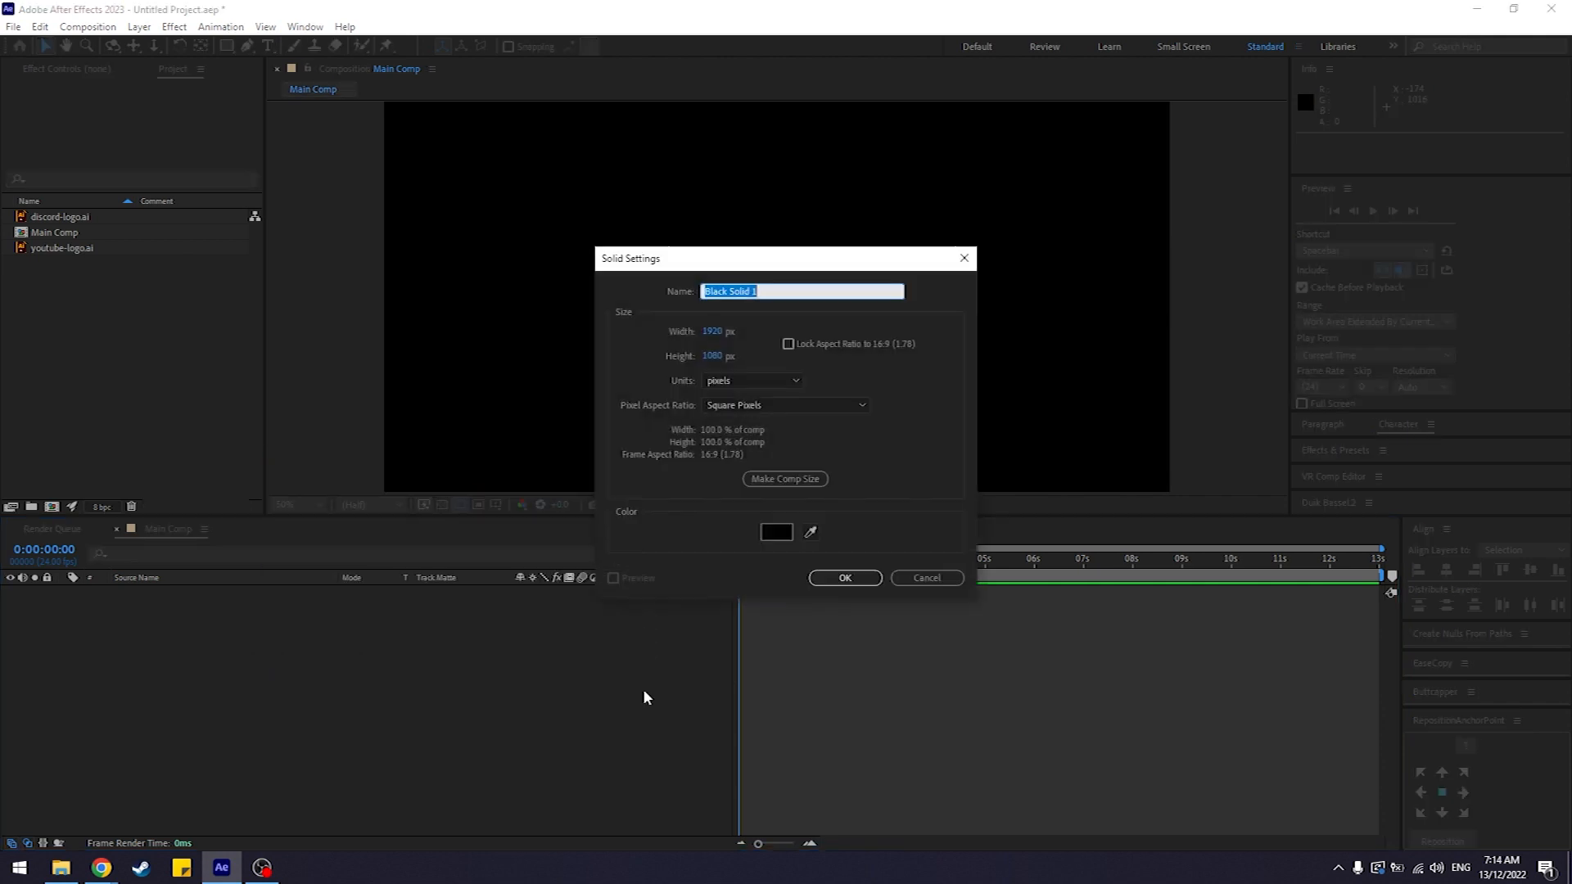
pyautogui.write('BG')
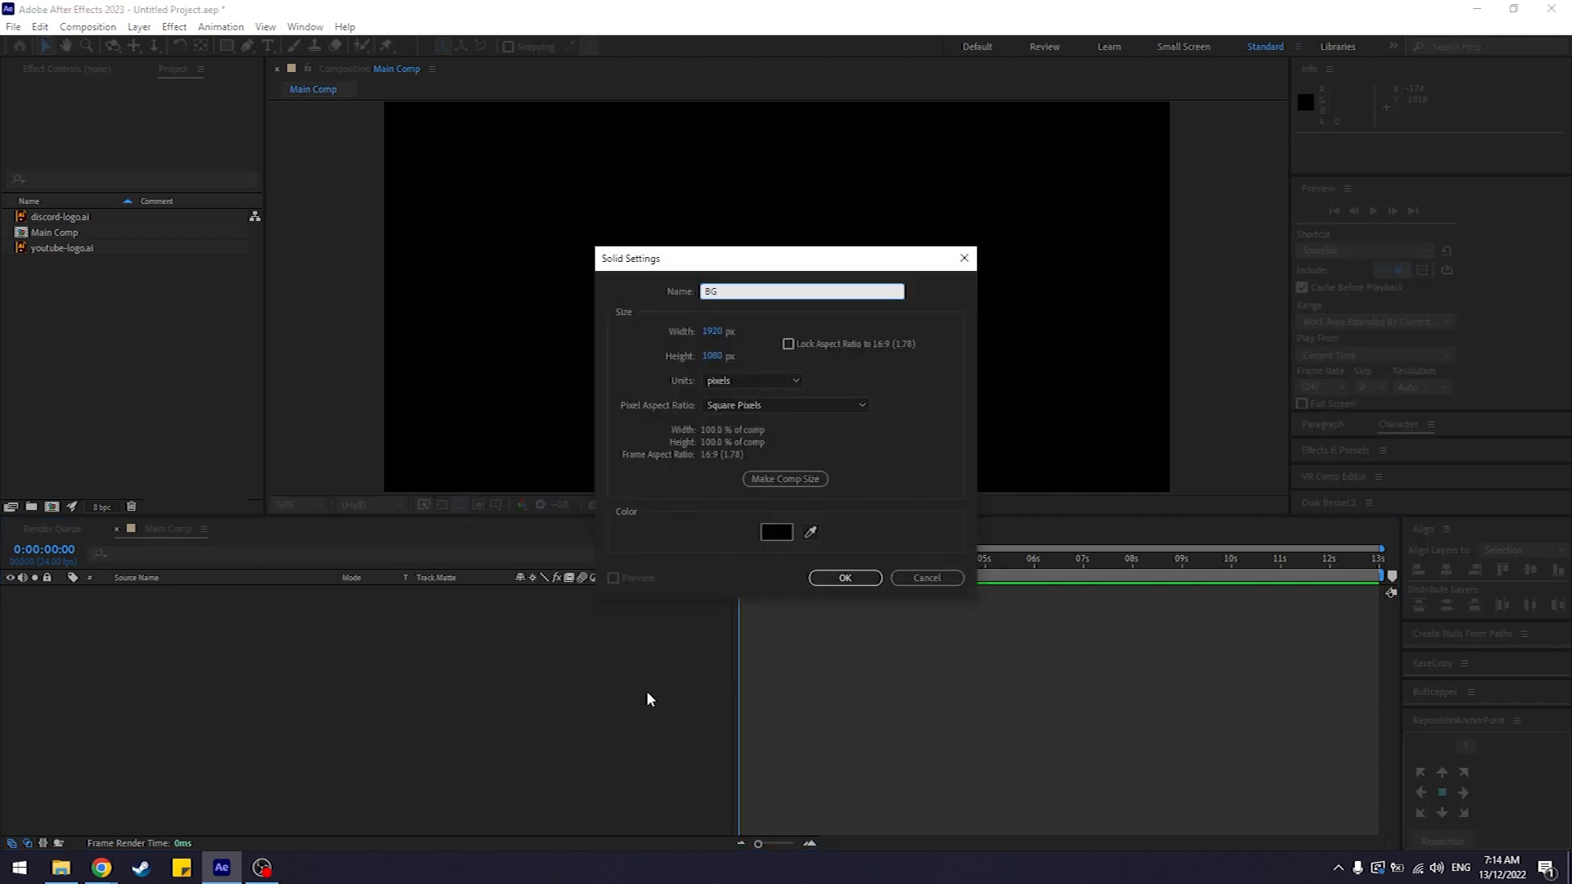
pyautogui.click(777, 532)
pyautogui.moveTo(481, 338); pyautogui.dragTo(735, 362)
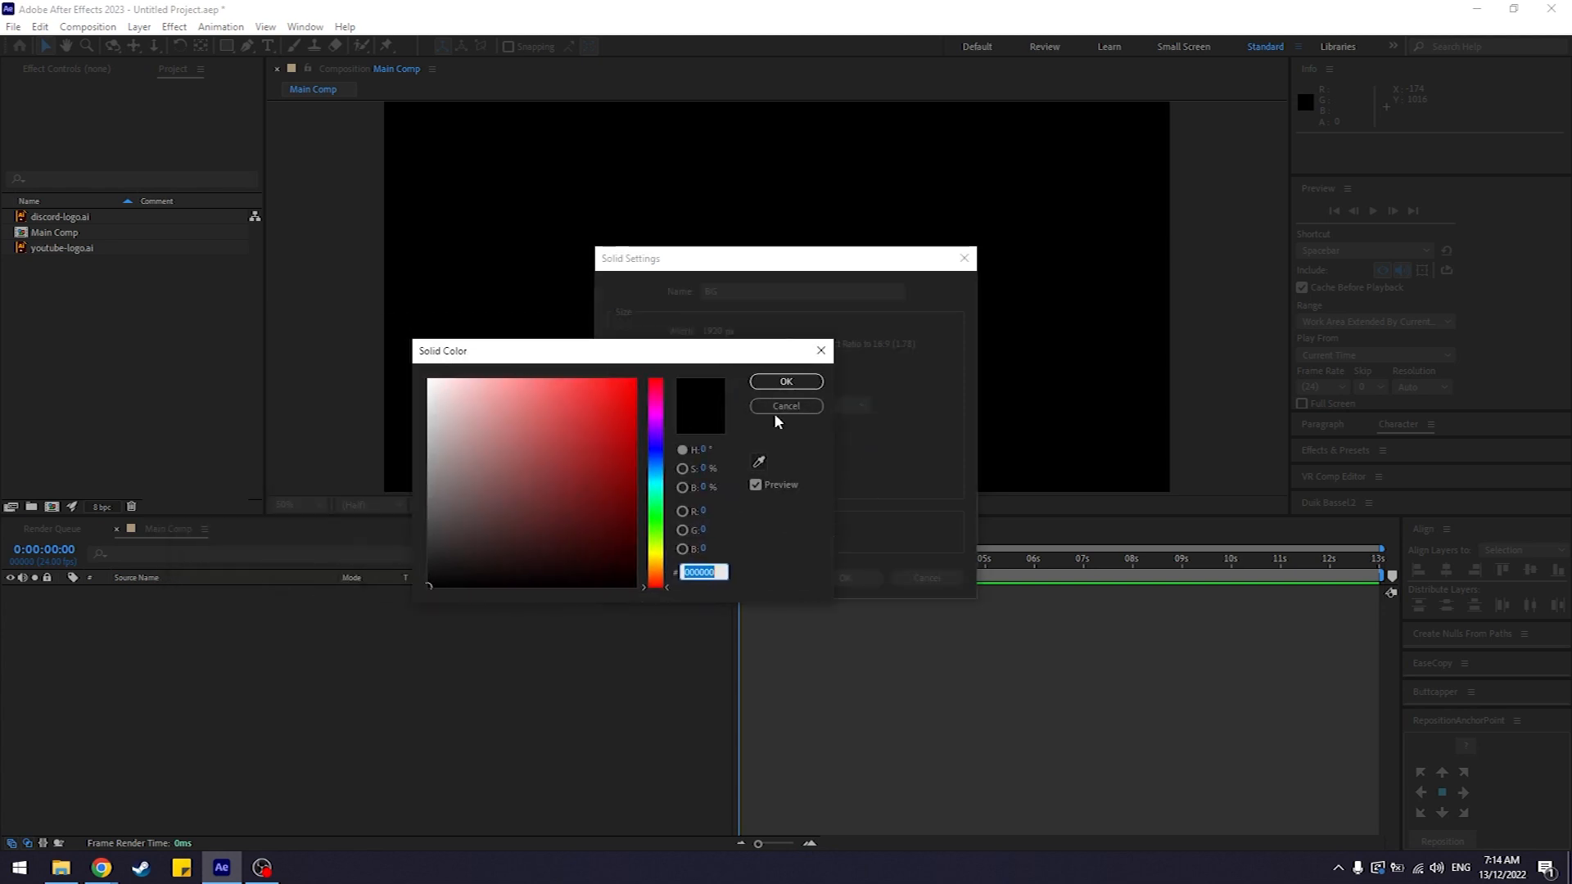
pyautogui.moveTo(660, 532); pyautogui.dragTo(666, 446)
pyautogui.moveTo(703, 548)
pyautogui.mouseDown()
pyautogui.moveTo(711, 537)
pyautogui.moveTo(631, 534)
pyautogui.moveTo(658, 535)
pyautogui.mouseUp()
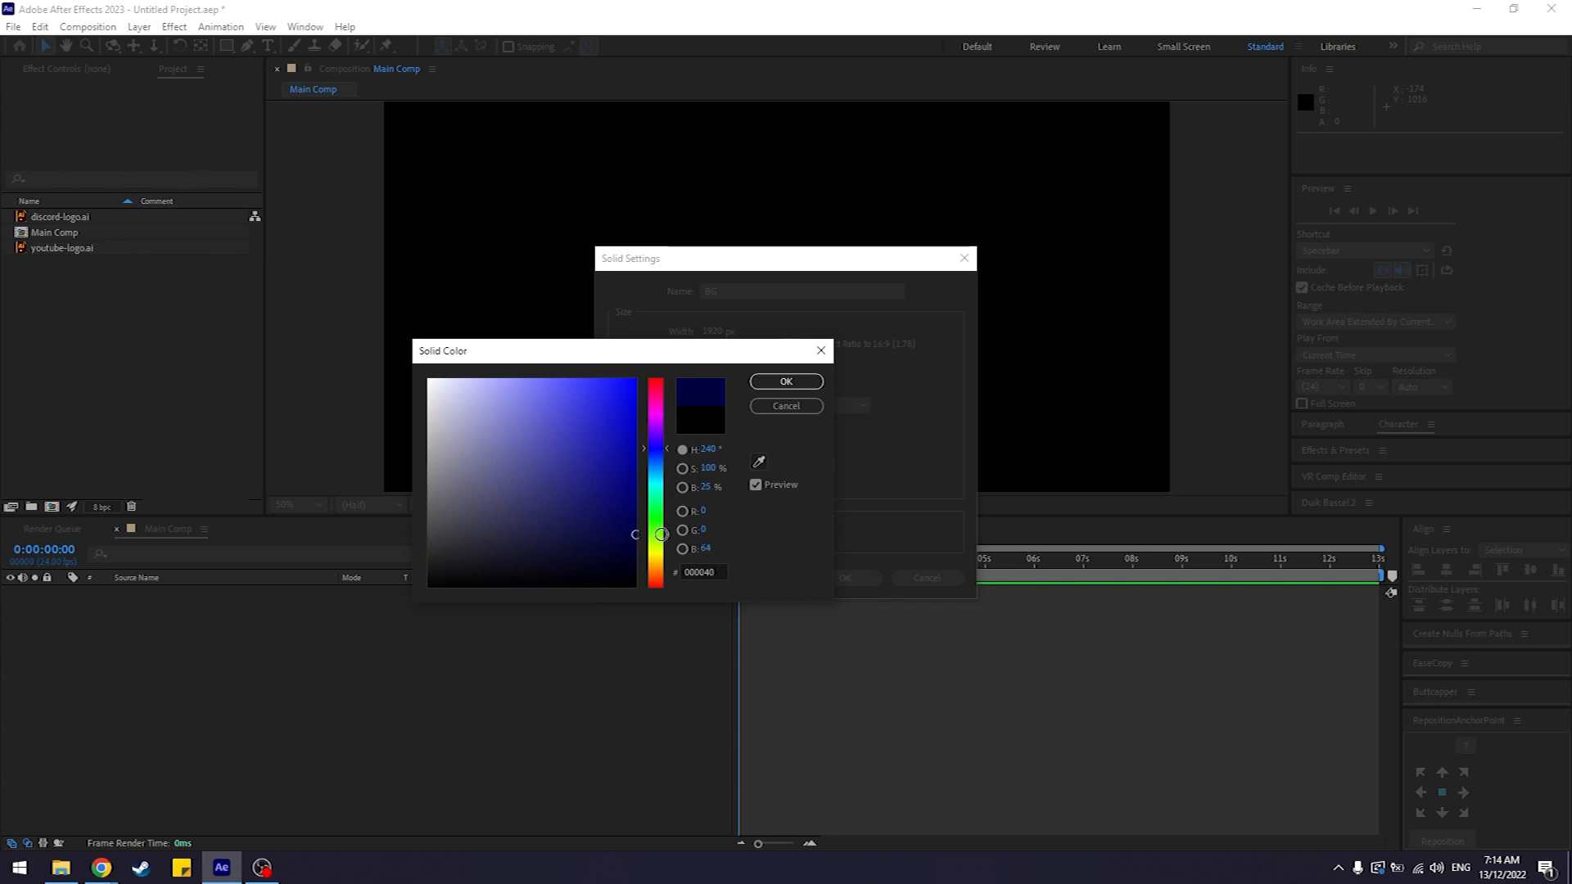
pyautogui.click(778, 382)
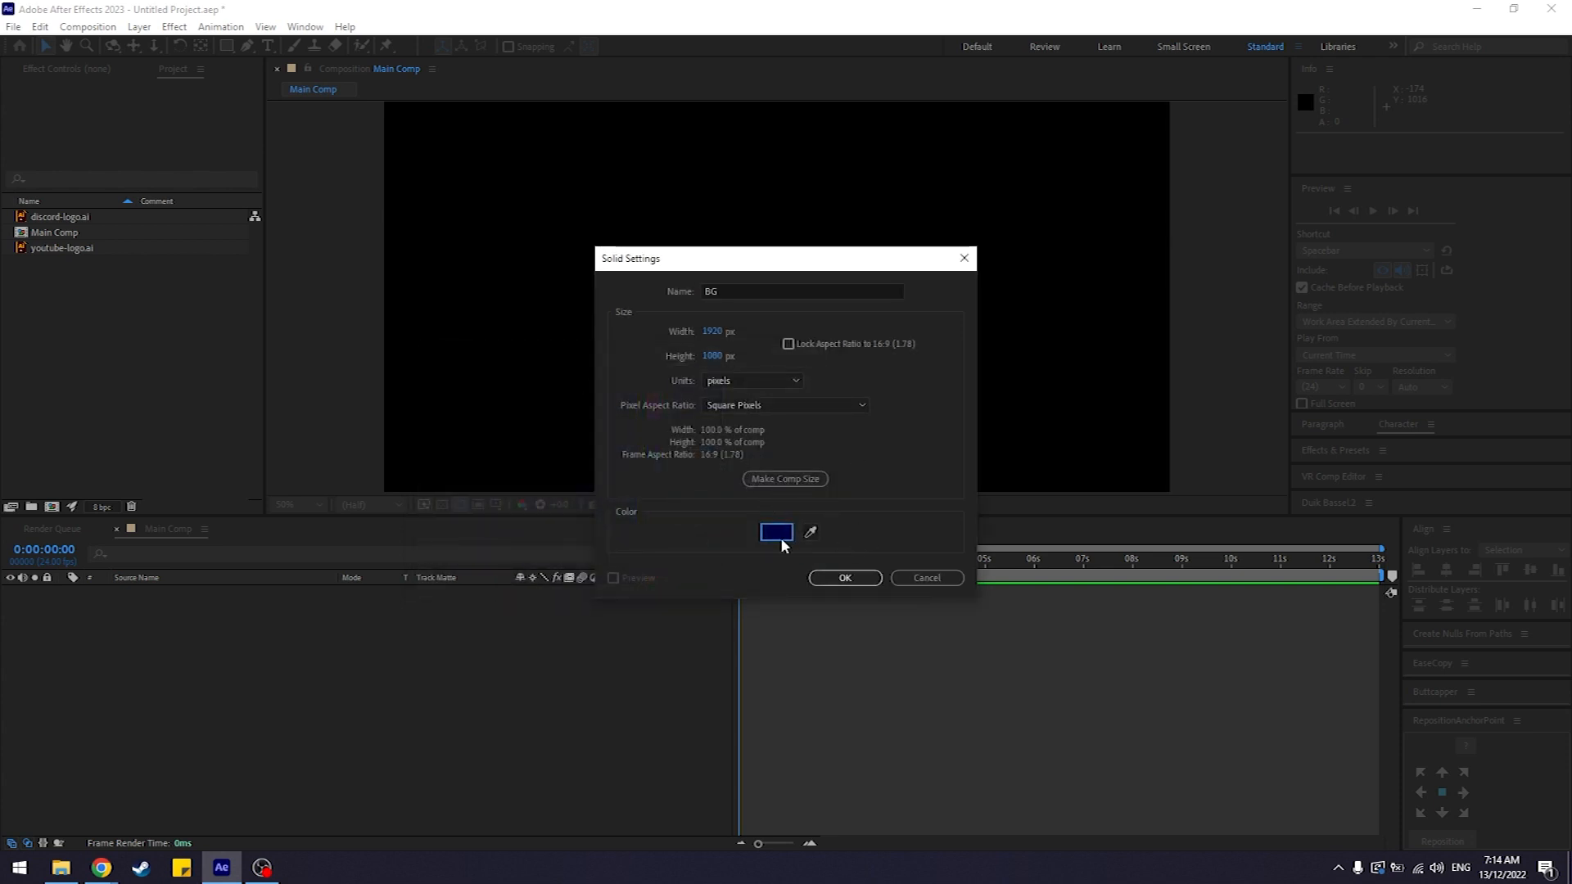
pyautogui.click(823, 577)
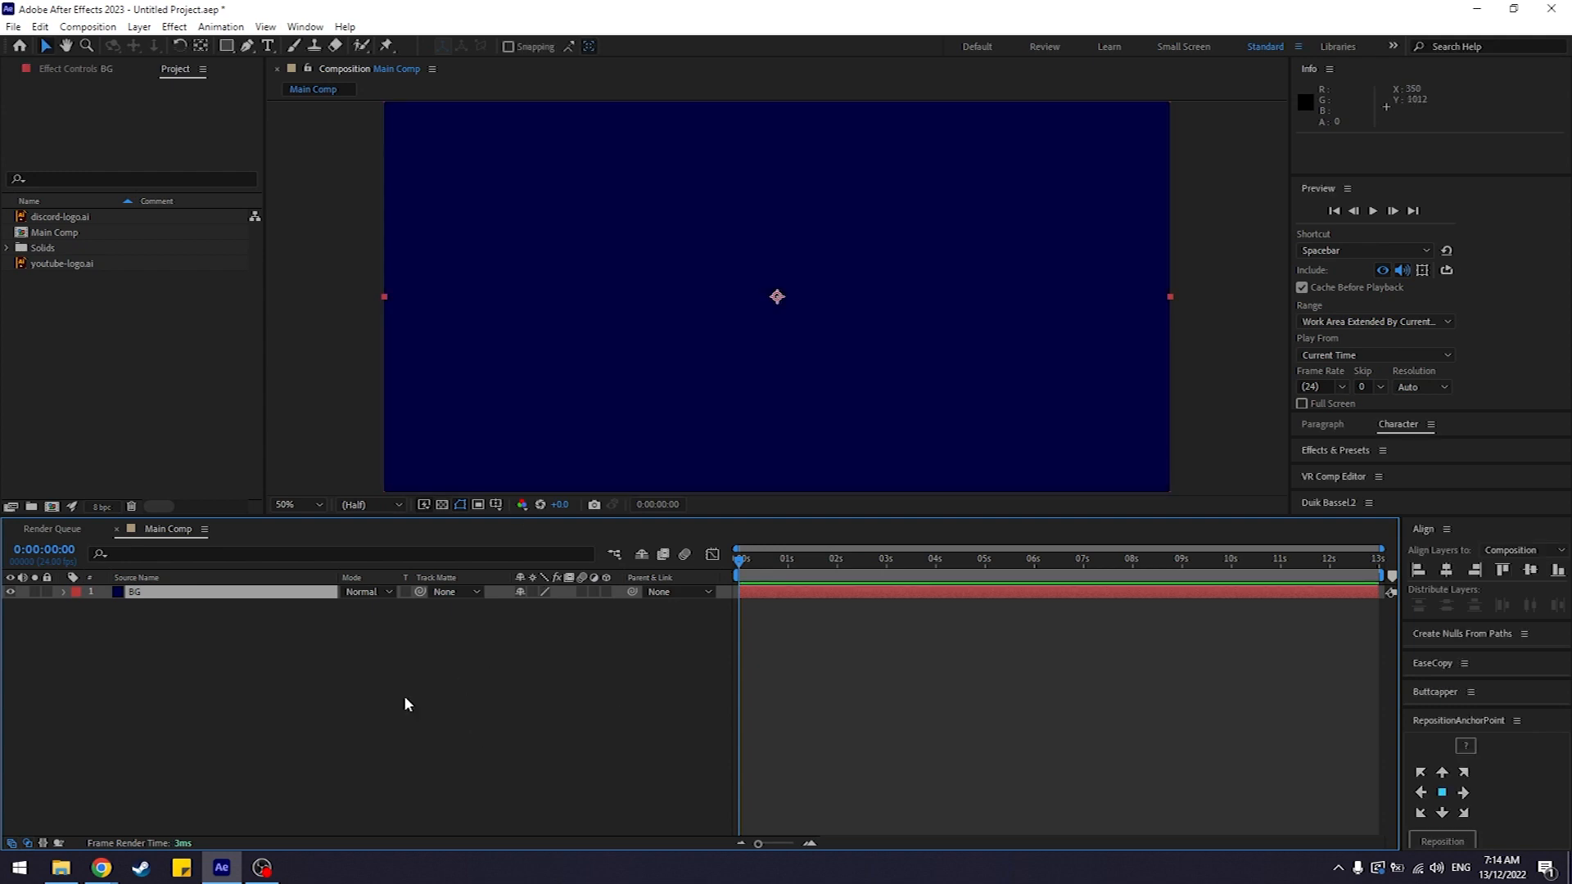
# Step: Fit the whole composition frame into the viewer
pyautogui.click(320, 422)
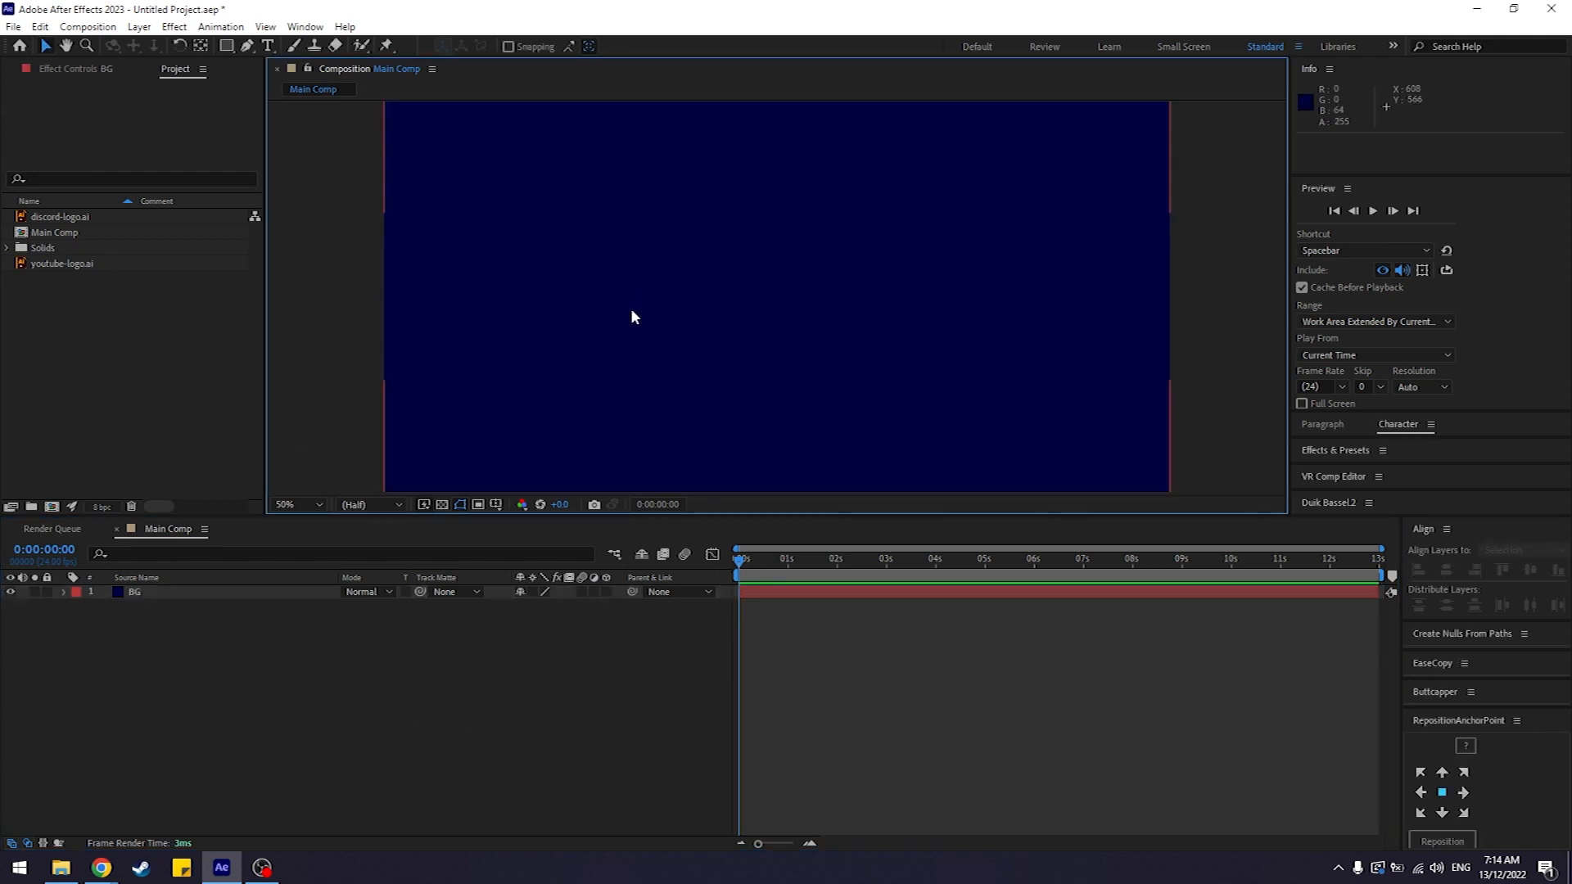
pyautogui.click(303, 505)
pyautogui.click(329, 528)
pyautogui.click(539, 701)
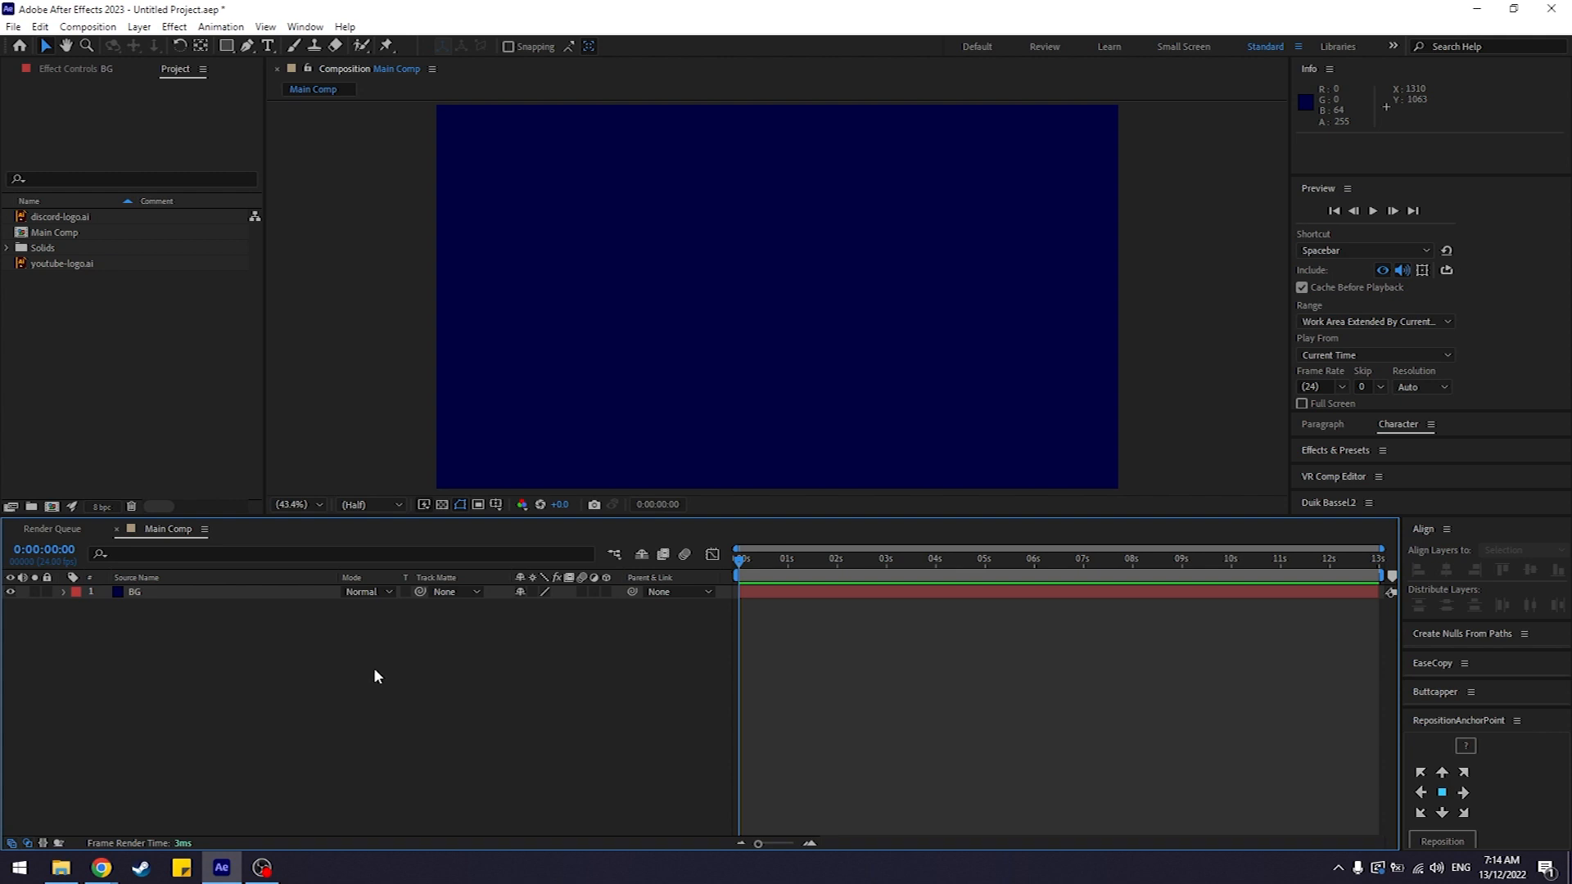
# Step: Compare the Title/Action Safe and Proportional Grid overlays on the composition, leaving the Proportional Grid shown
pyautogui.click(496, 504)
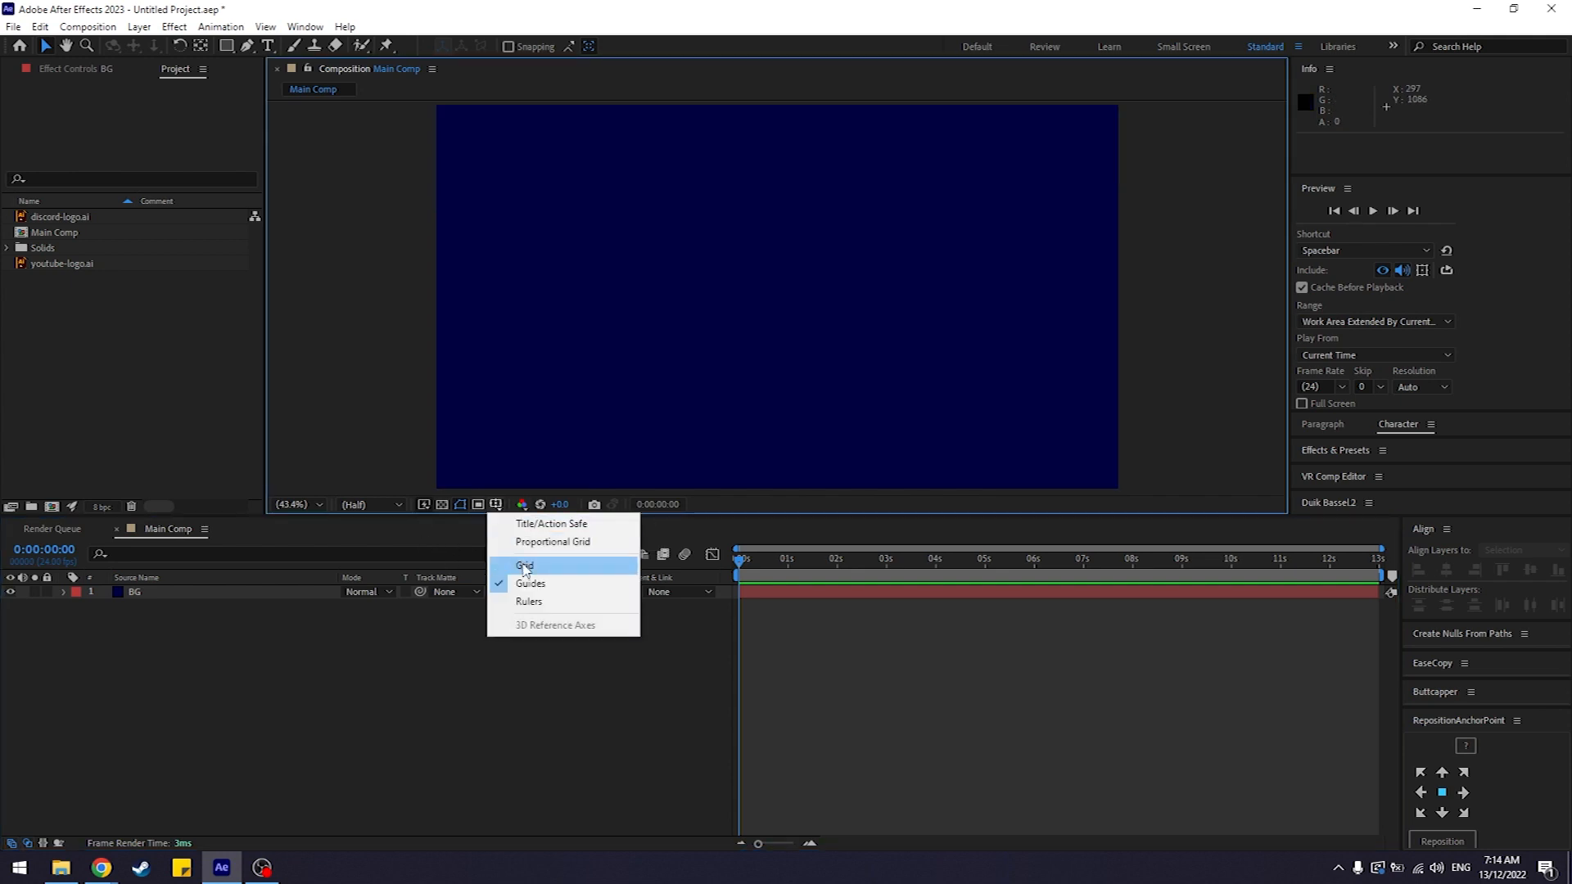
pyautogui.click(551, 525)
pyautogui.click(496, 505)
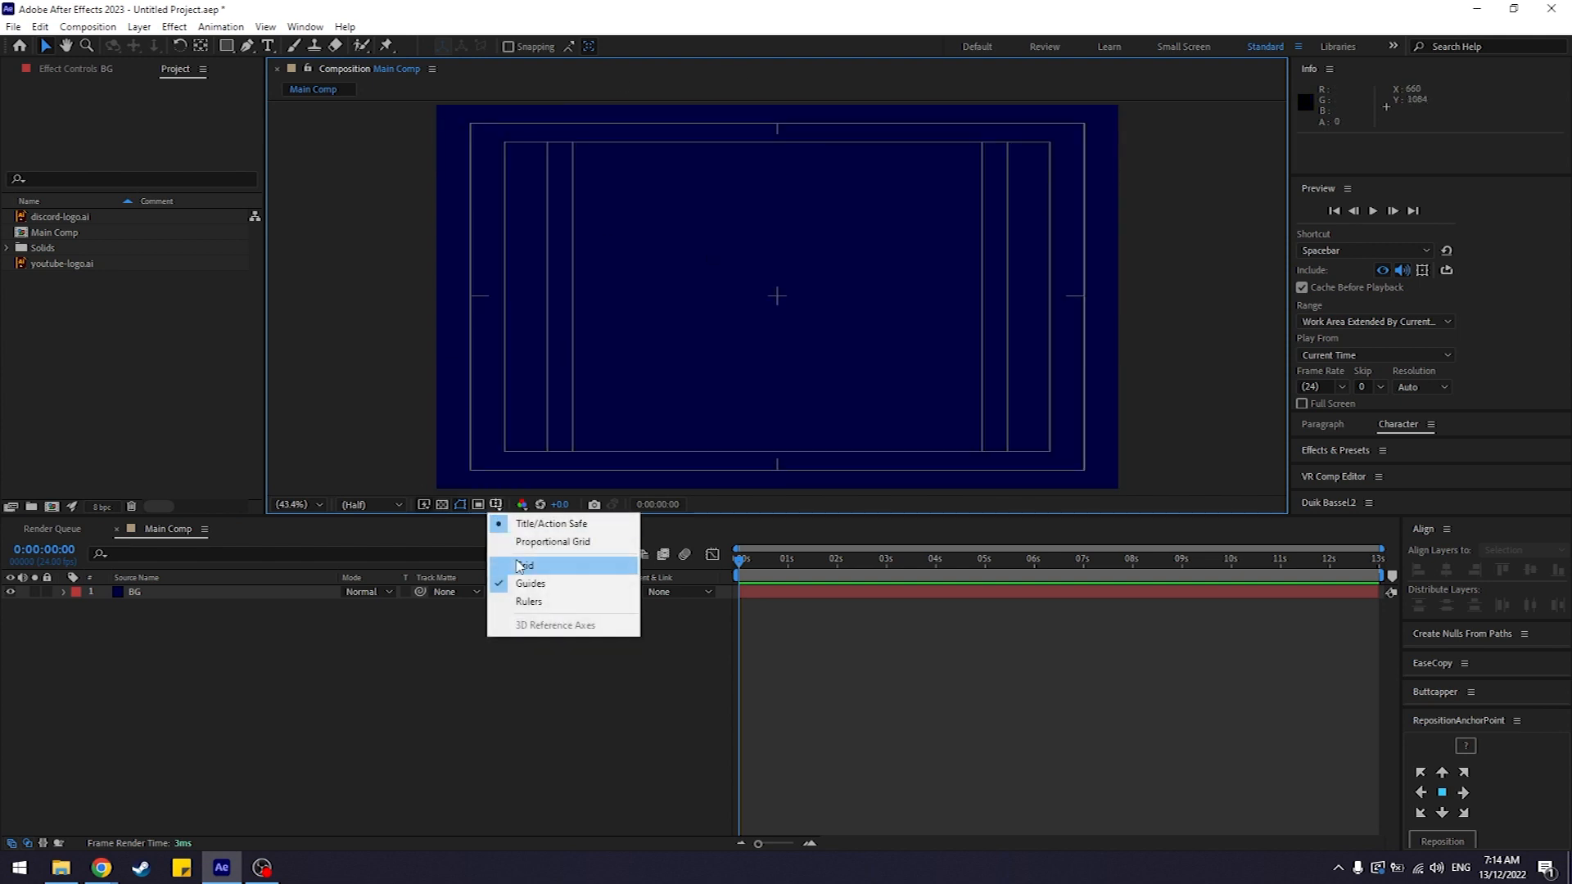
pyautogui.click(553, 541)
pyautogui.click(496, 505)
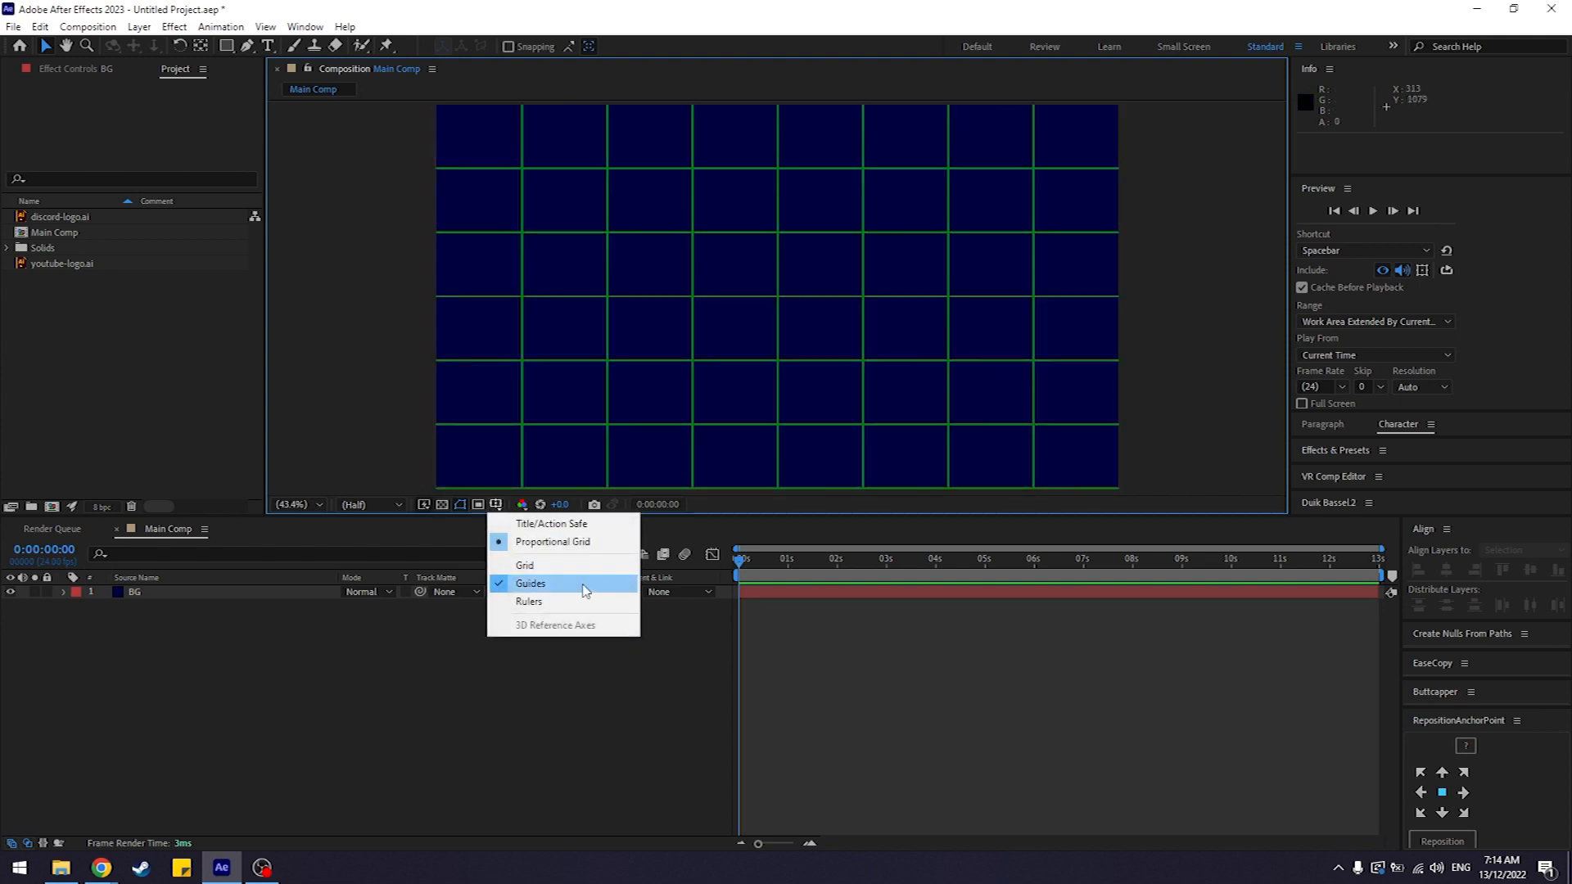
pyautogui.click(540, 523)
pyautogui.click(501, 504)
pyautogui.click(541, 542)
pyautogui.click(496, 504)
pyautogui.click(541, 524)
pyautogui.click(497, 505)
pyautogui.click(540, 541)
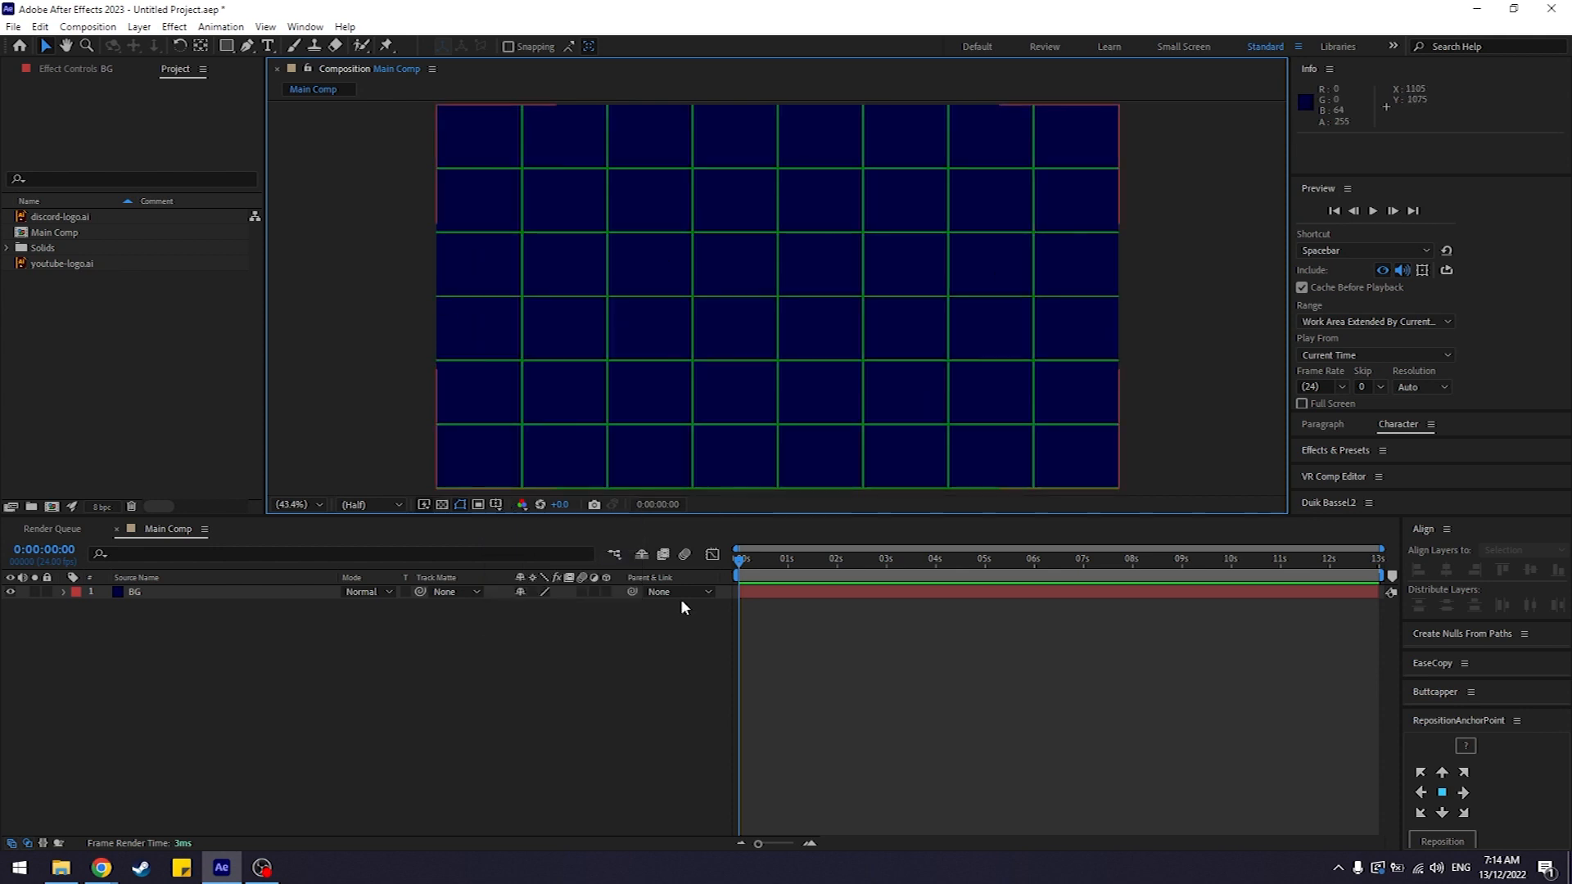
pyautogui.click(488, 801)
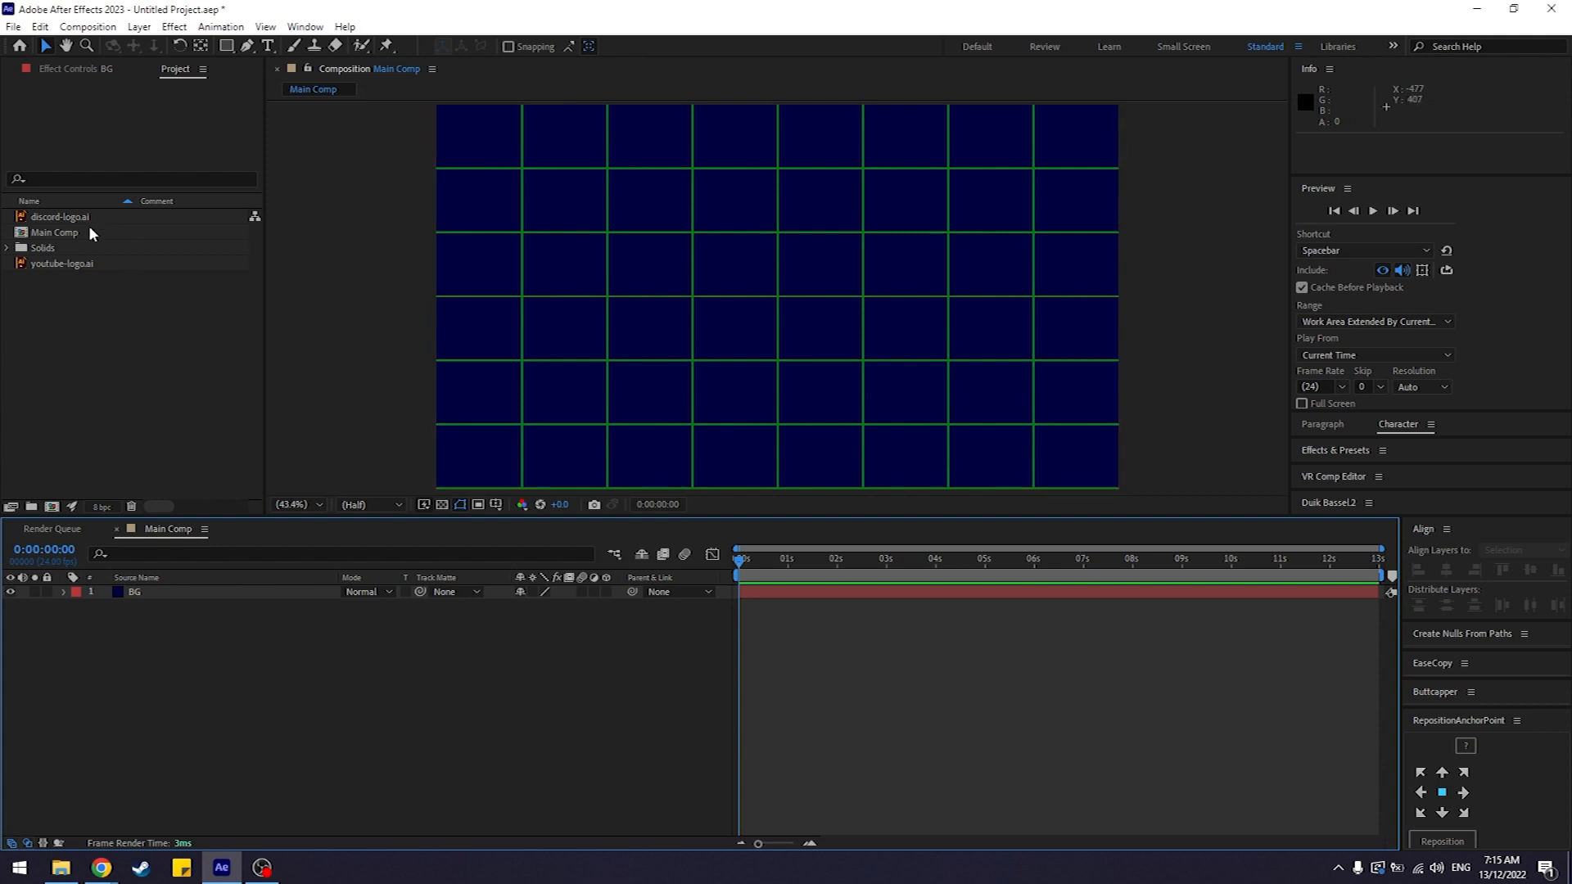
# Step: Add discord-logo.ai to Main Comp above the BG layer and scale it up uniformly to about 208%
pyautogui.click(66, 218)
pyautogui.moveTo(66, 220); pyautogui.dragTo(265, 597)
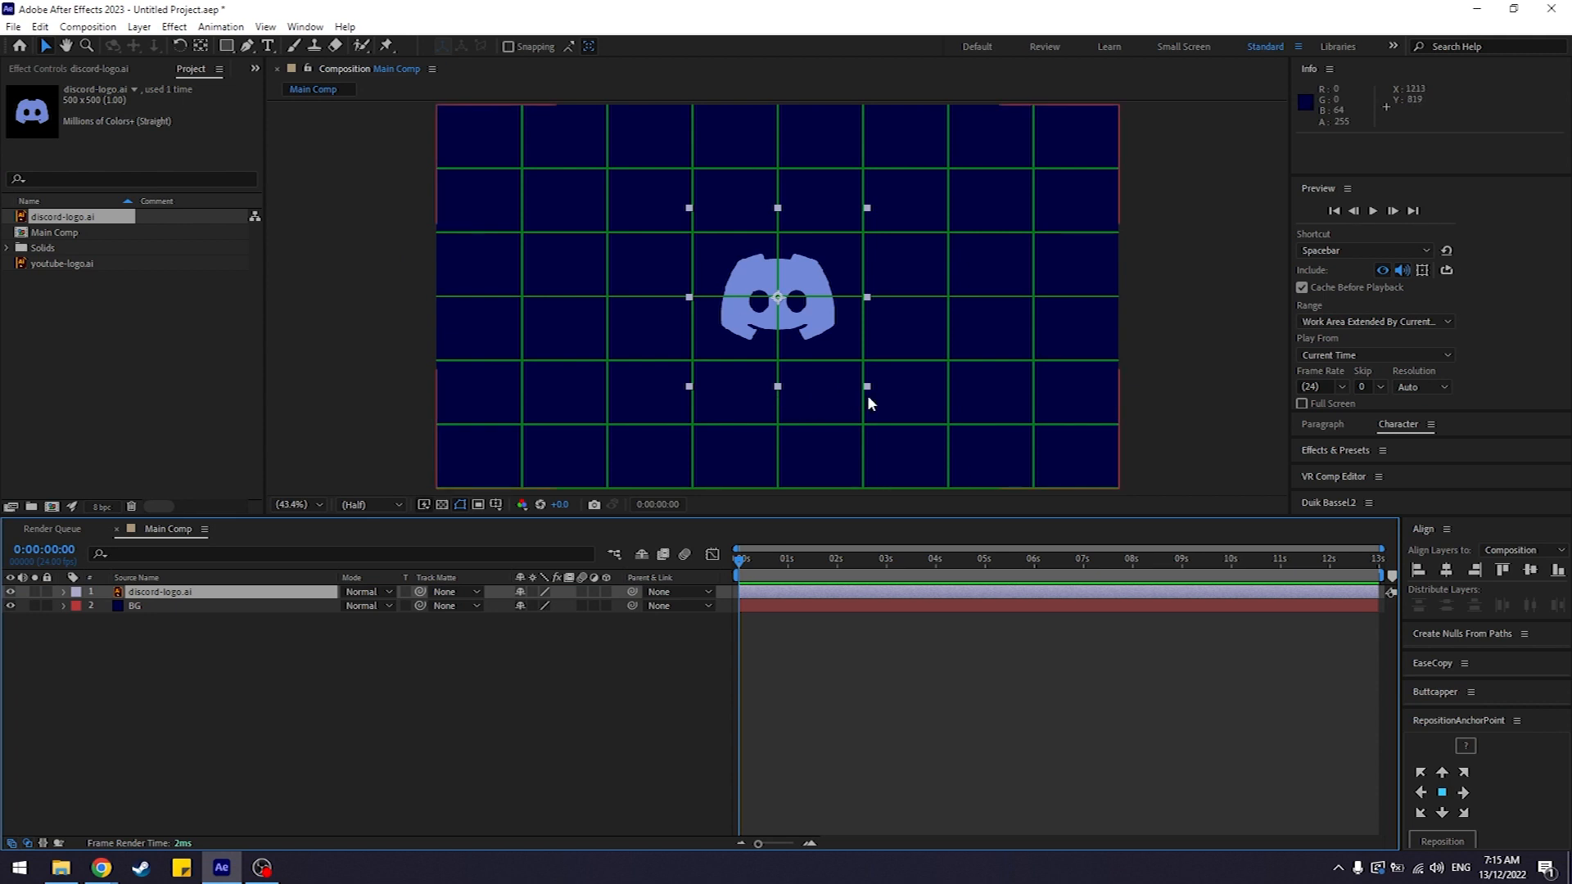
pyautogui.moveTo(867, 386); pyautogui.dragTo(920, 458)
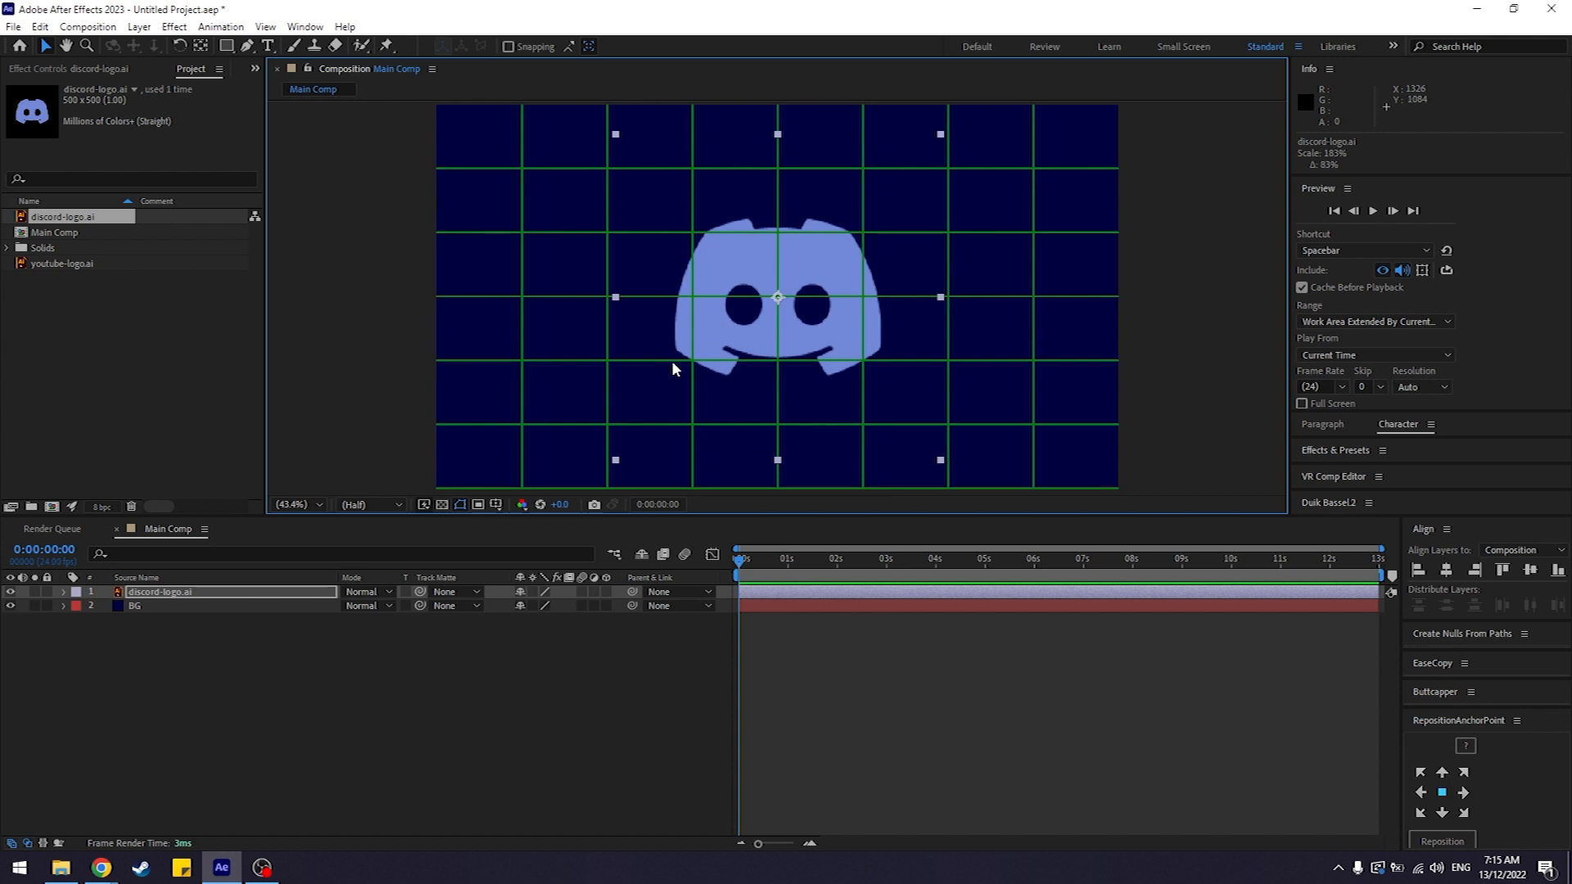
pyautogui.moveTo(941, 459); pyautogui.dragTo(967, 482)
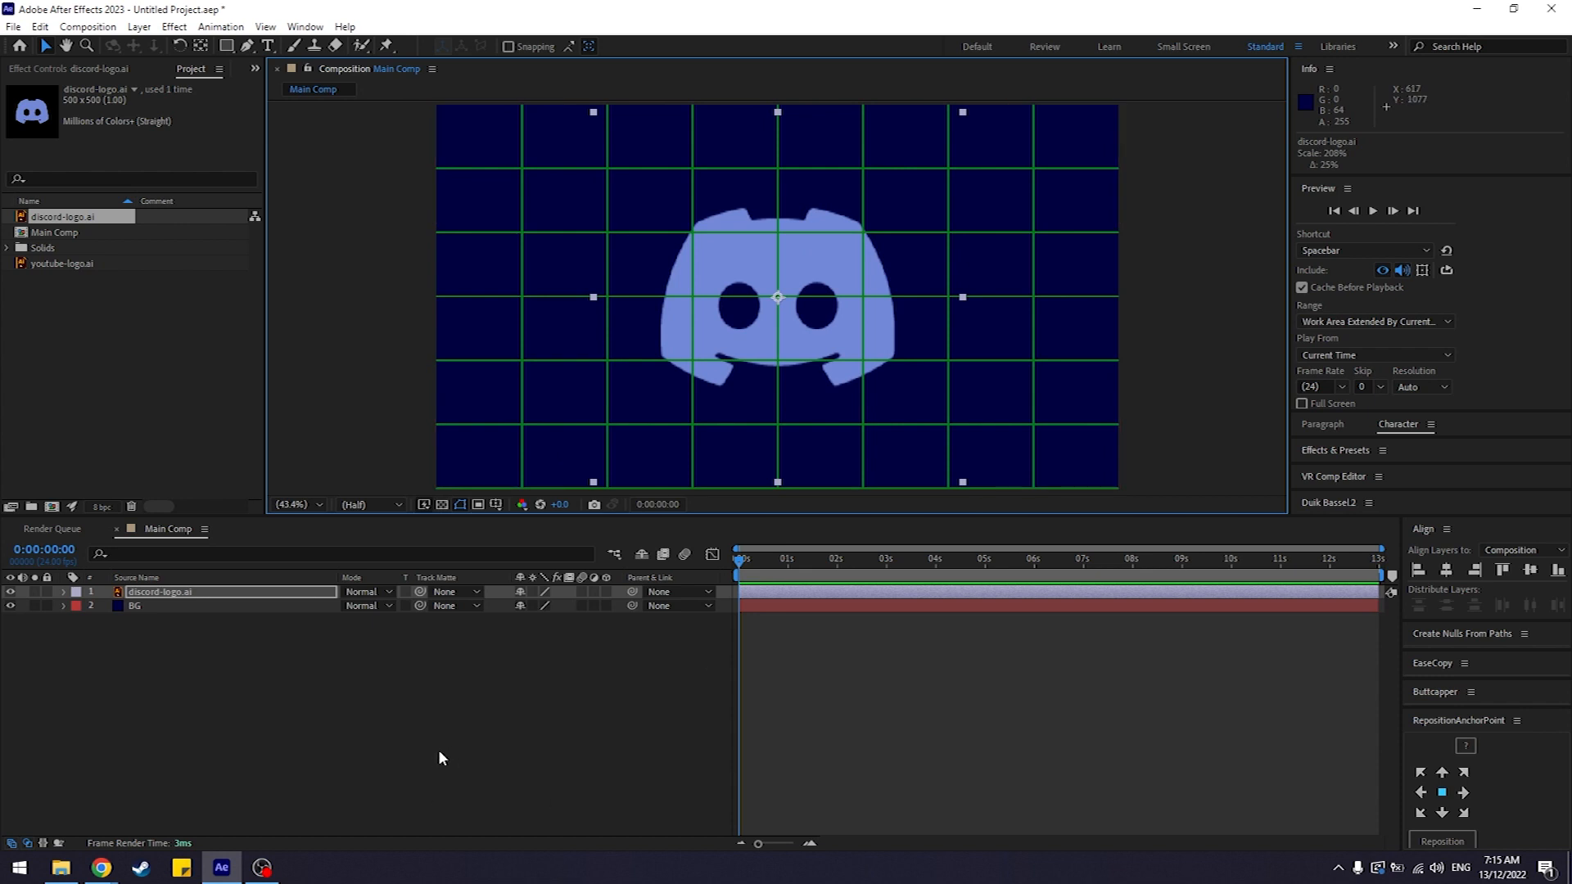
pyautogui.click(464, 730)
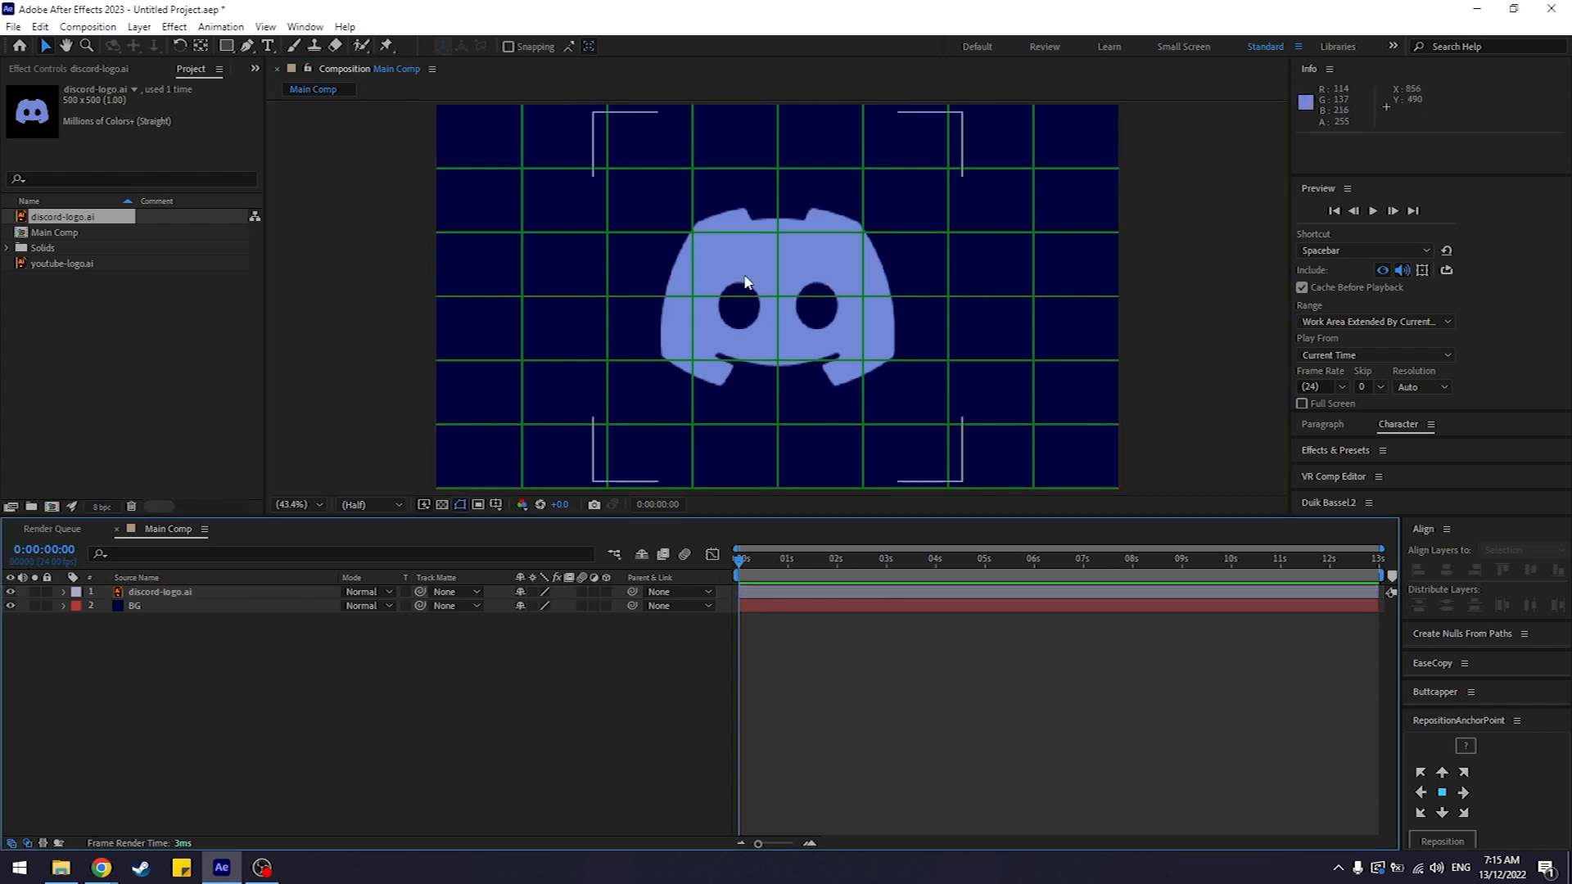
pyautogui.press("'")
pyautogui.click(369, 504)
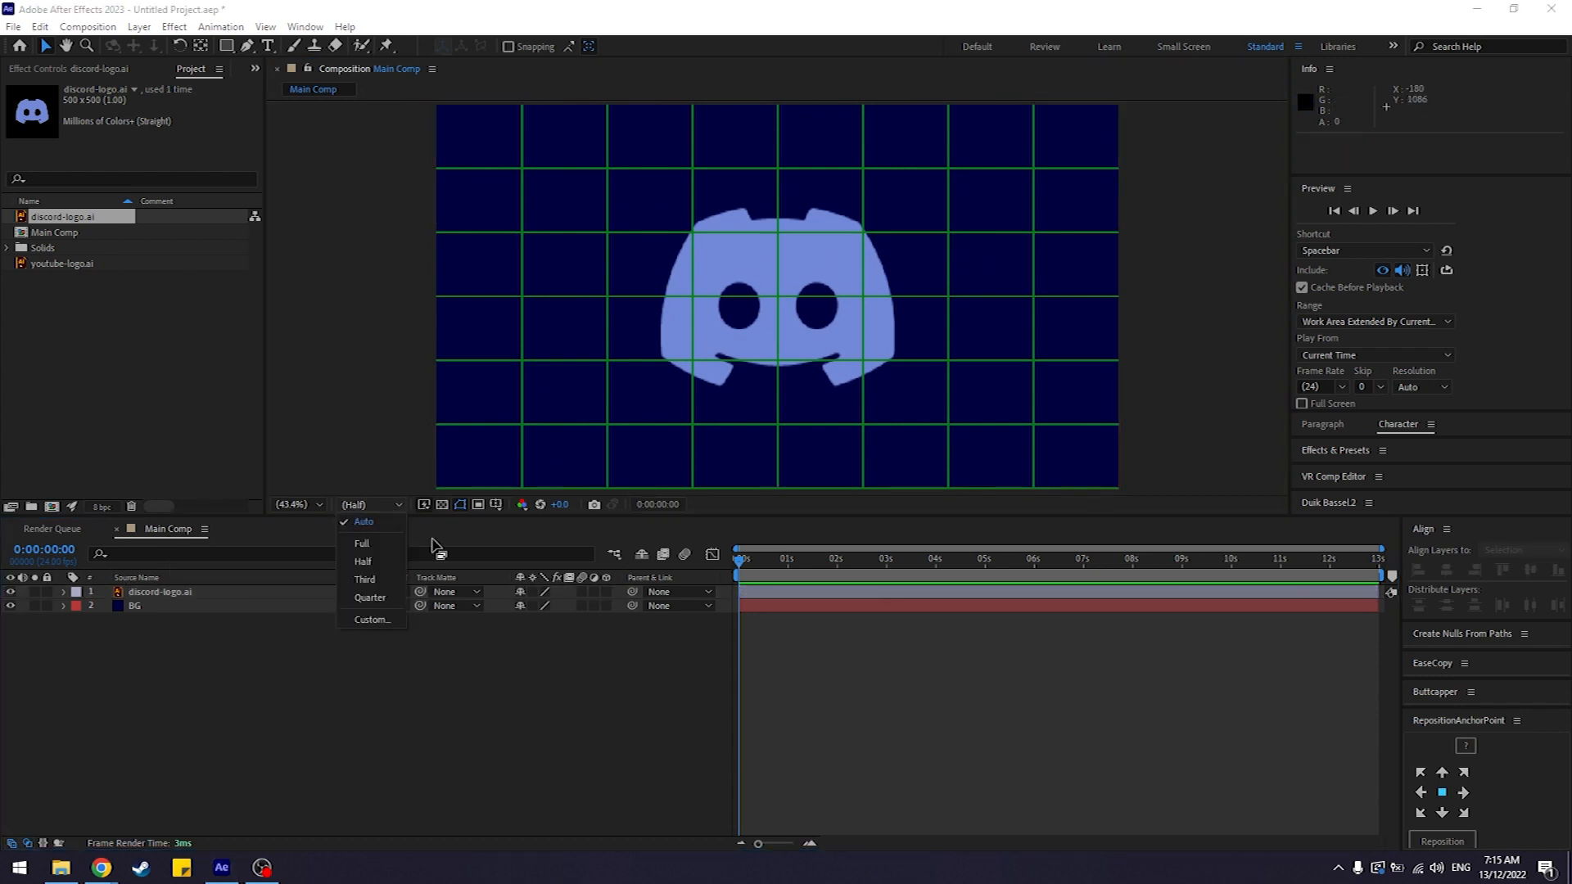
pyautogui.click(429, 744)
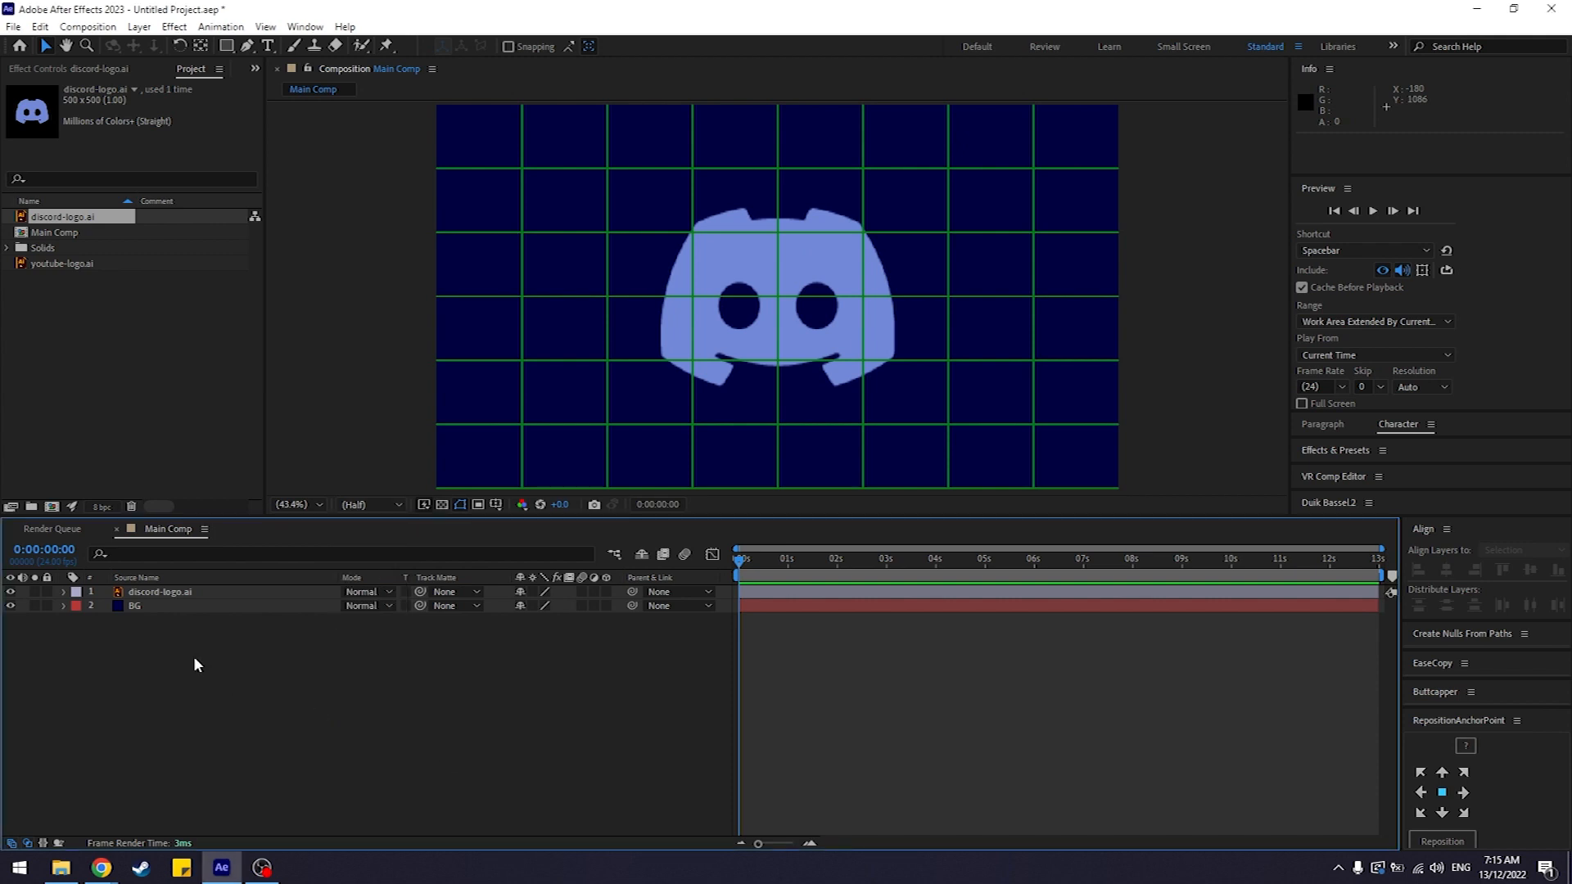
# Step: Set the composition viewer's preview resolution to Full
pyautogui.click(372, 504)
pyautogui.click(388, 543)
pyautogui.click(174, 591)
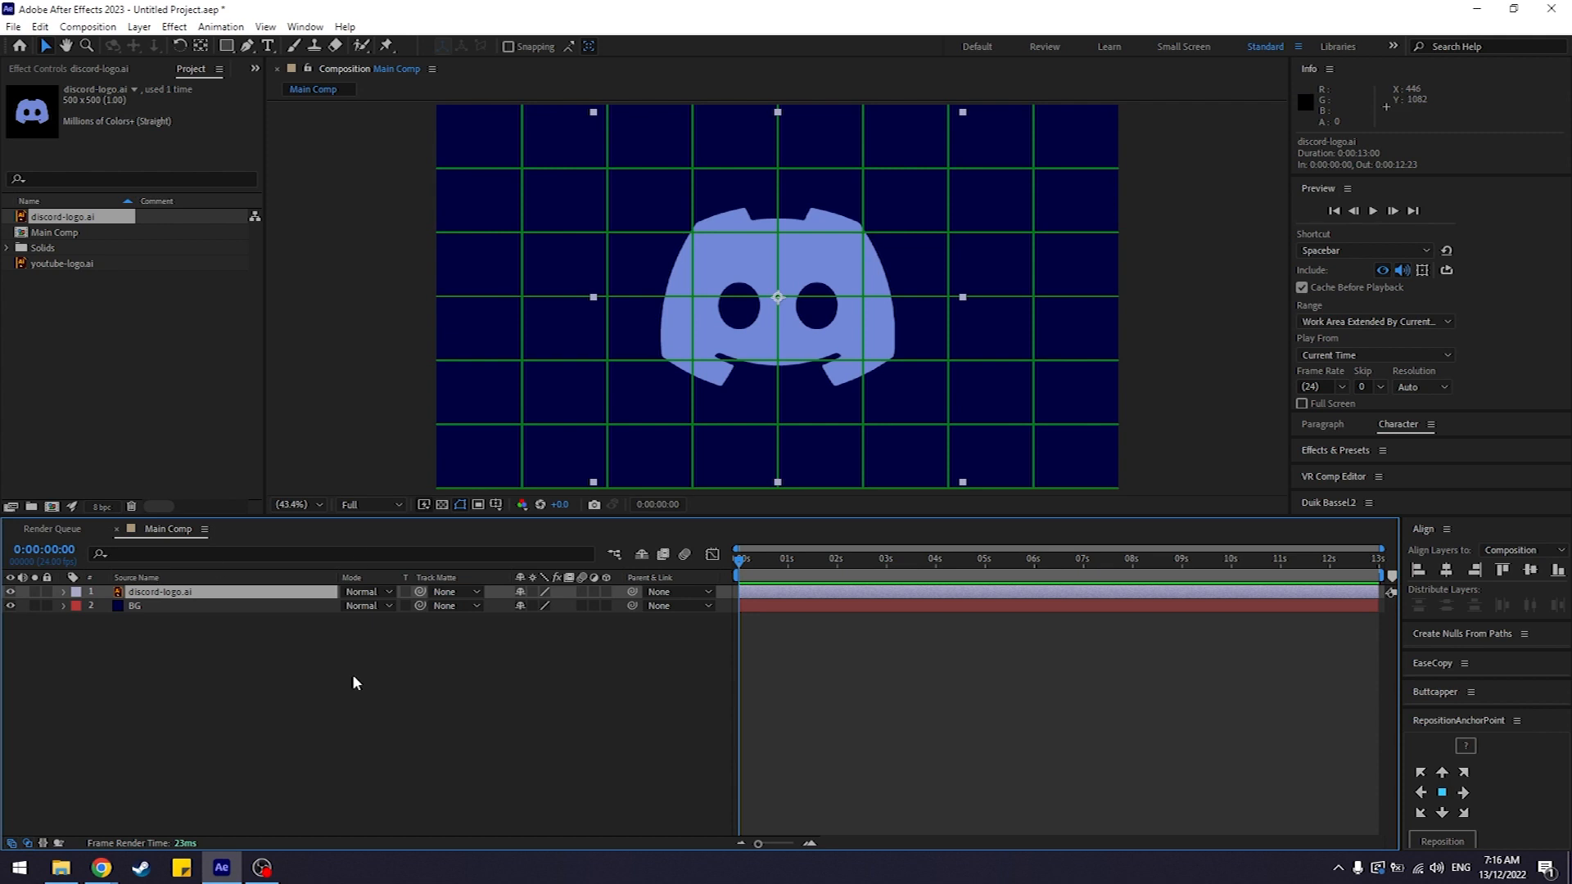
pyautogui.click(98, 634)
pyautogui.click(160, 578)
pyautogui.click(152, 578)
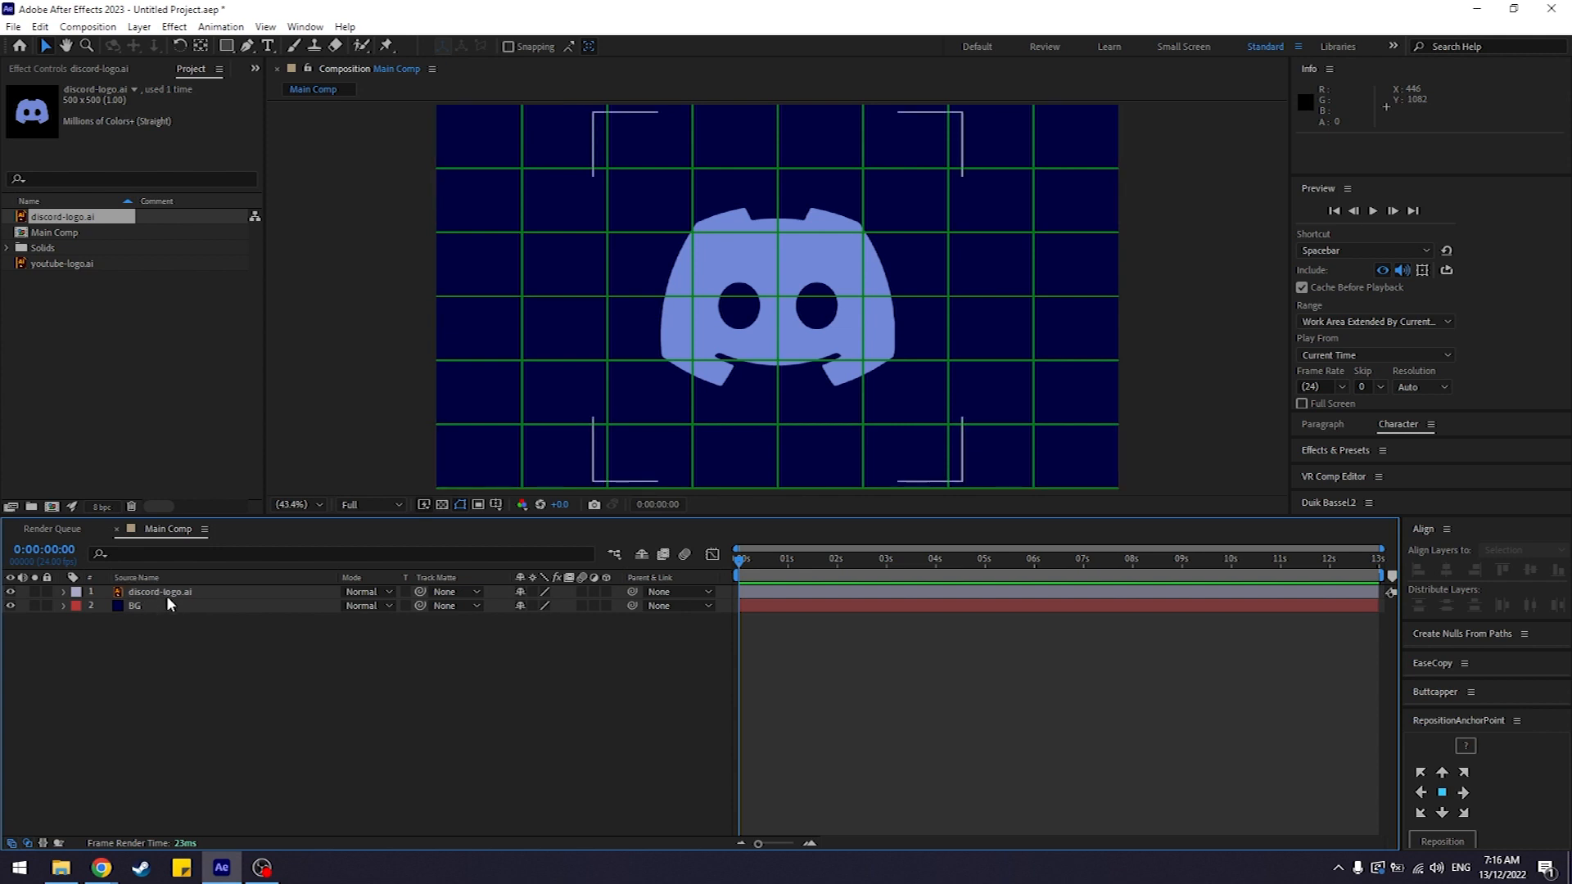
# Step: Create shapes from the discord-logo.ai vector layer in Main Comp
pyautogui.click(165, 593)
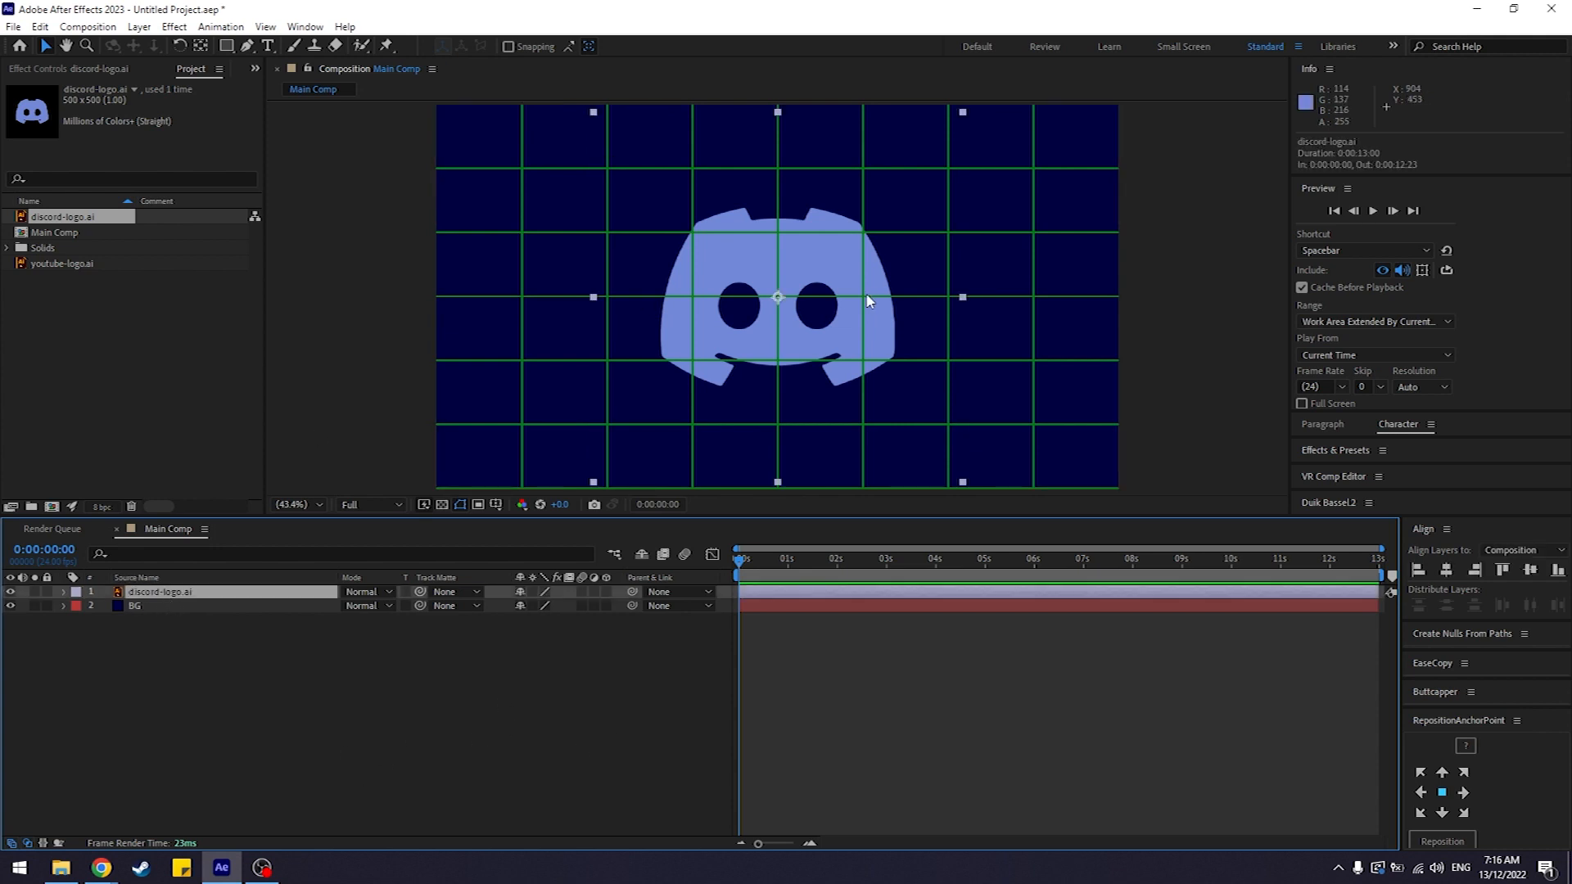
pyautogui.rightClick(197, 599)
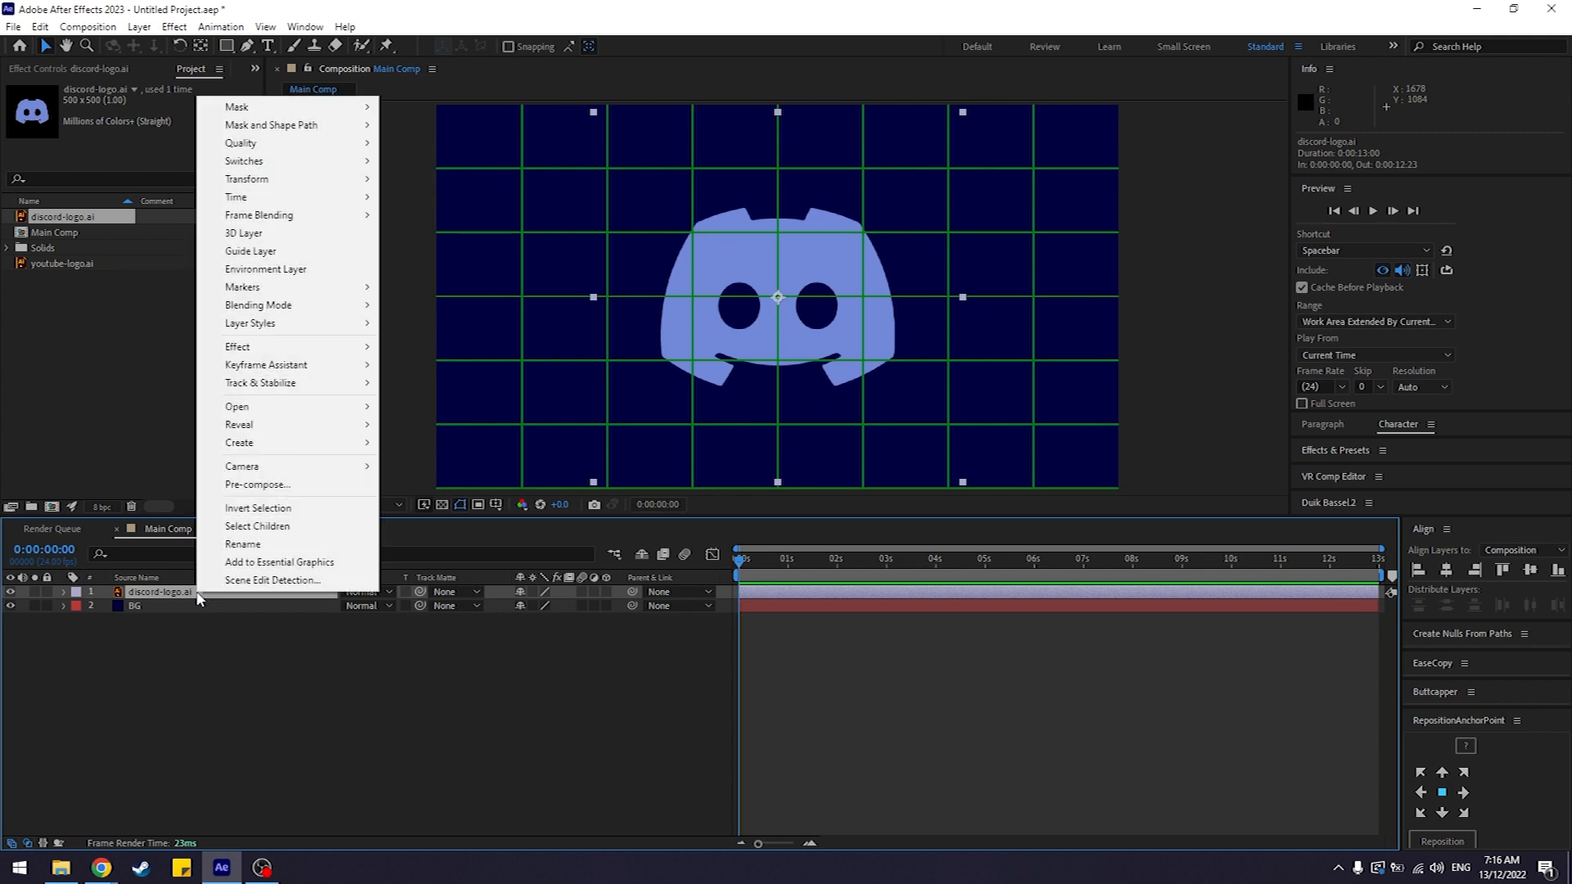
pyautogui.moveTo(333, 446)
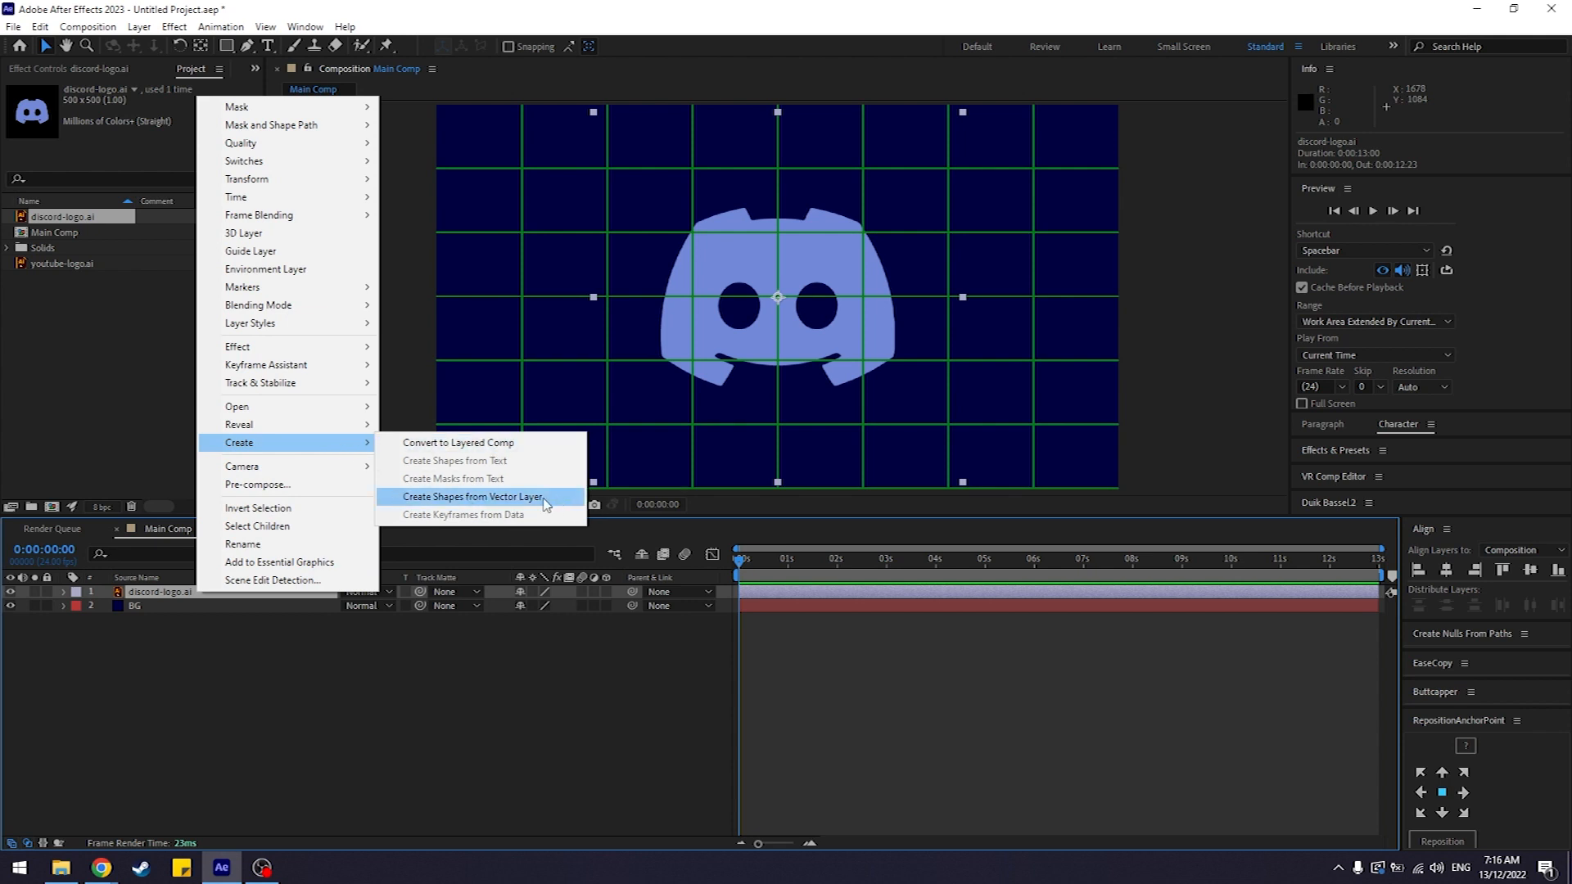
pyautogui.click(545, 503)
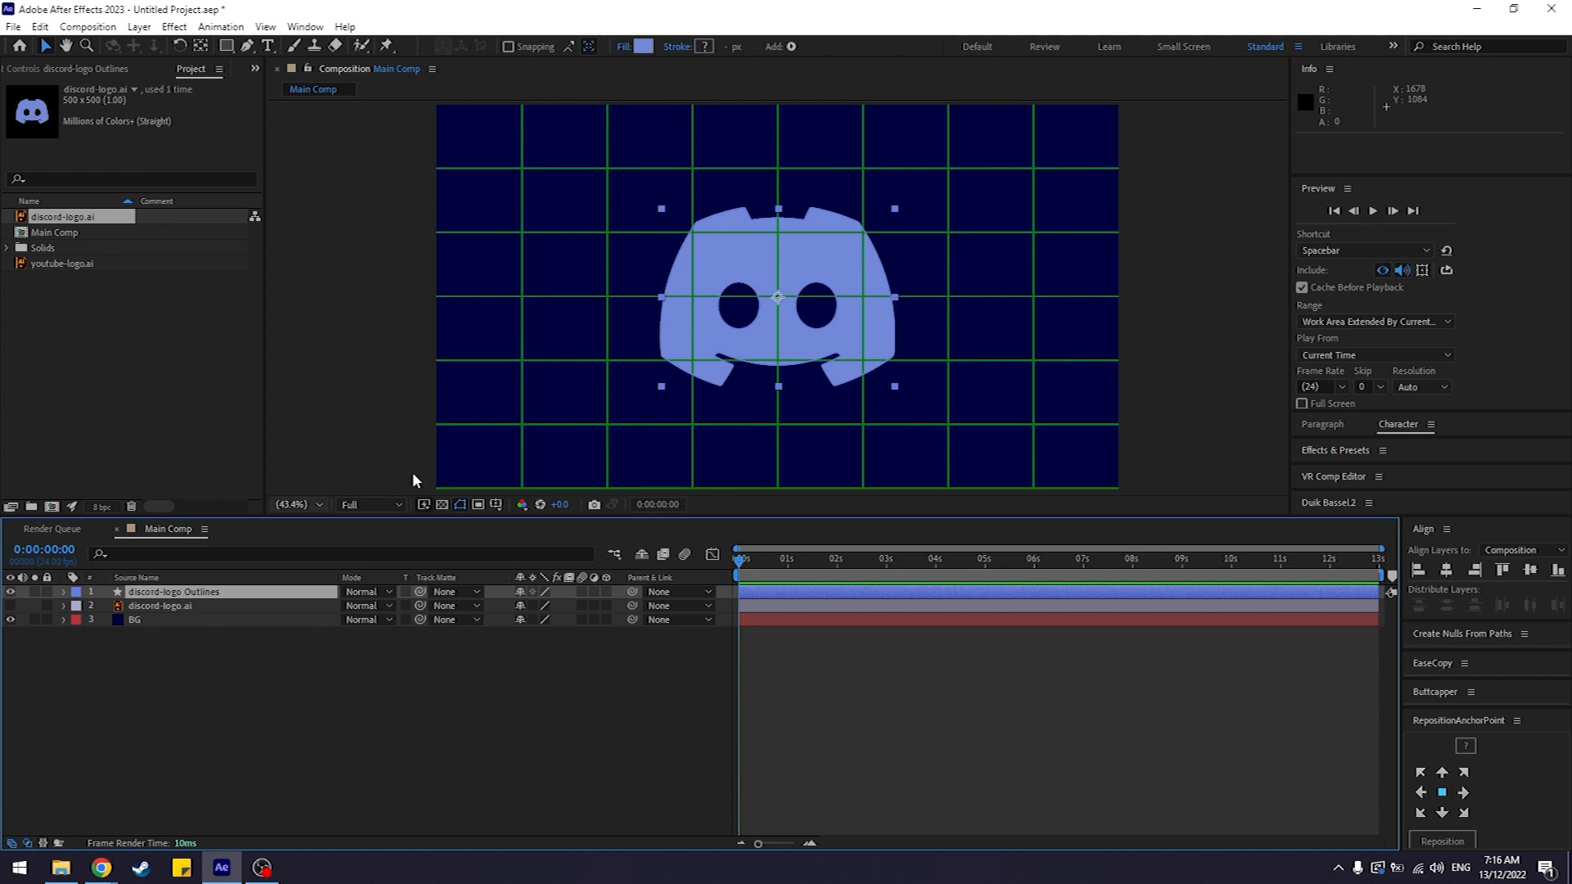
pyautogui.click(329, 664)
pyautogui.click(176, 606)
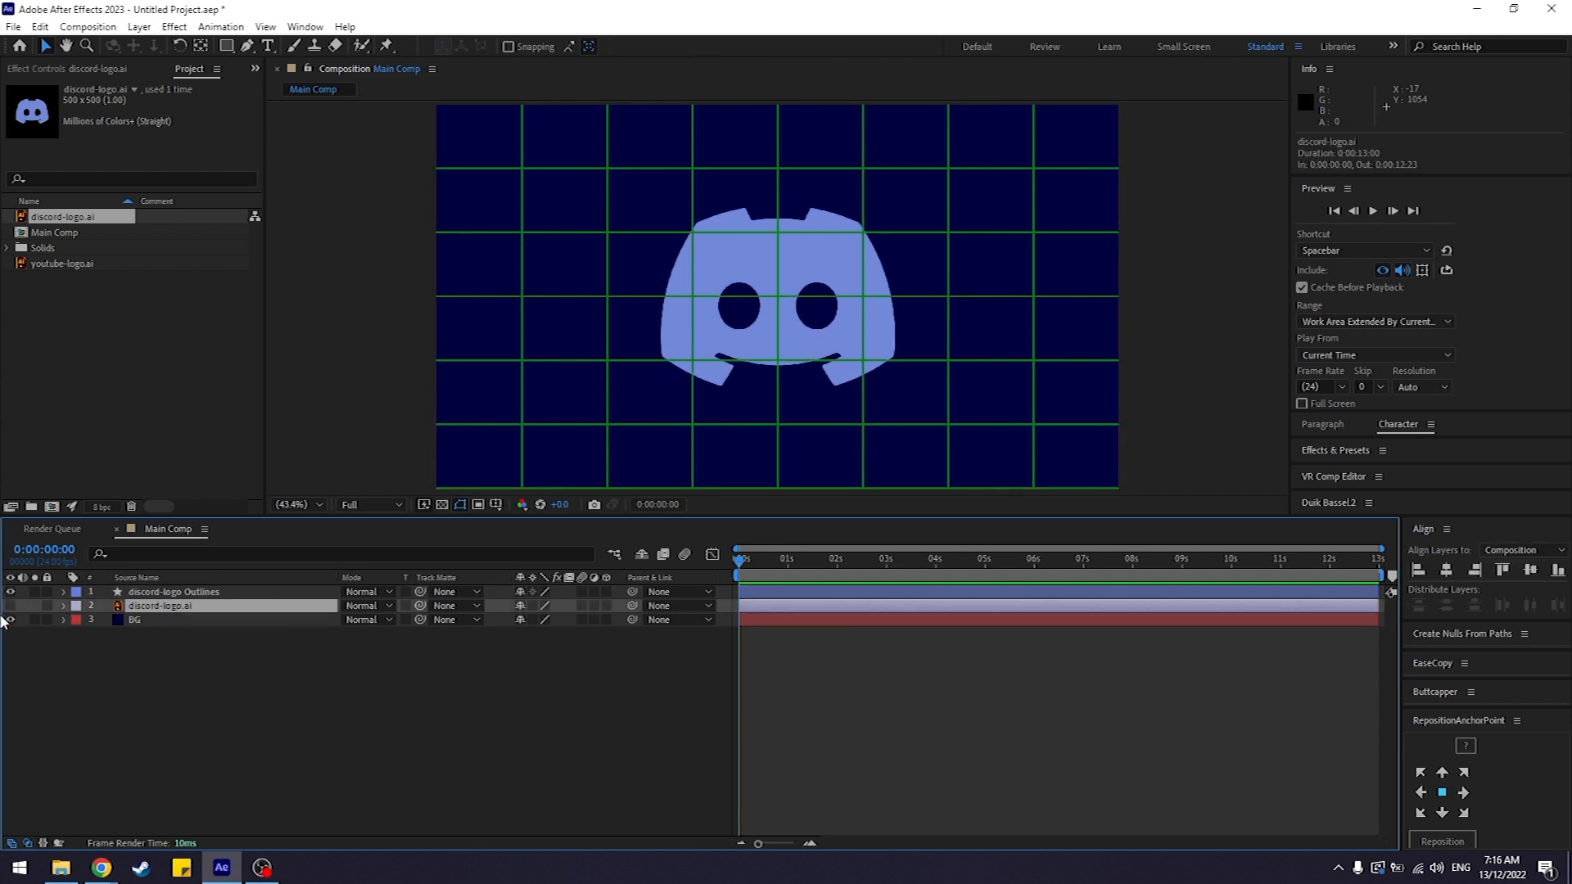
pyautogui.click(231, 632)
pyautogui.click(144, 607)
pyautogui.click(244, 701)
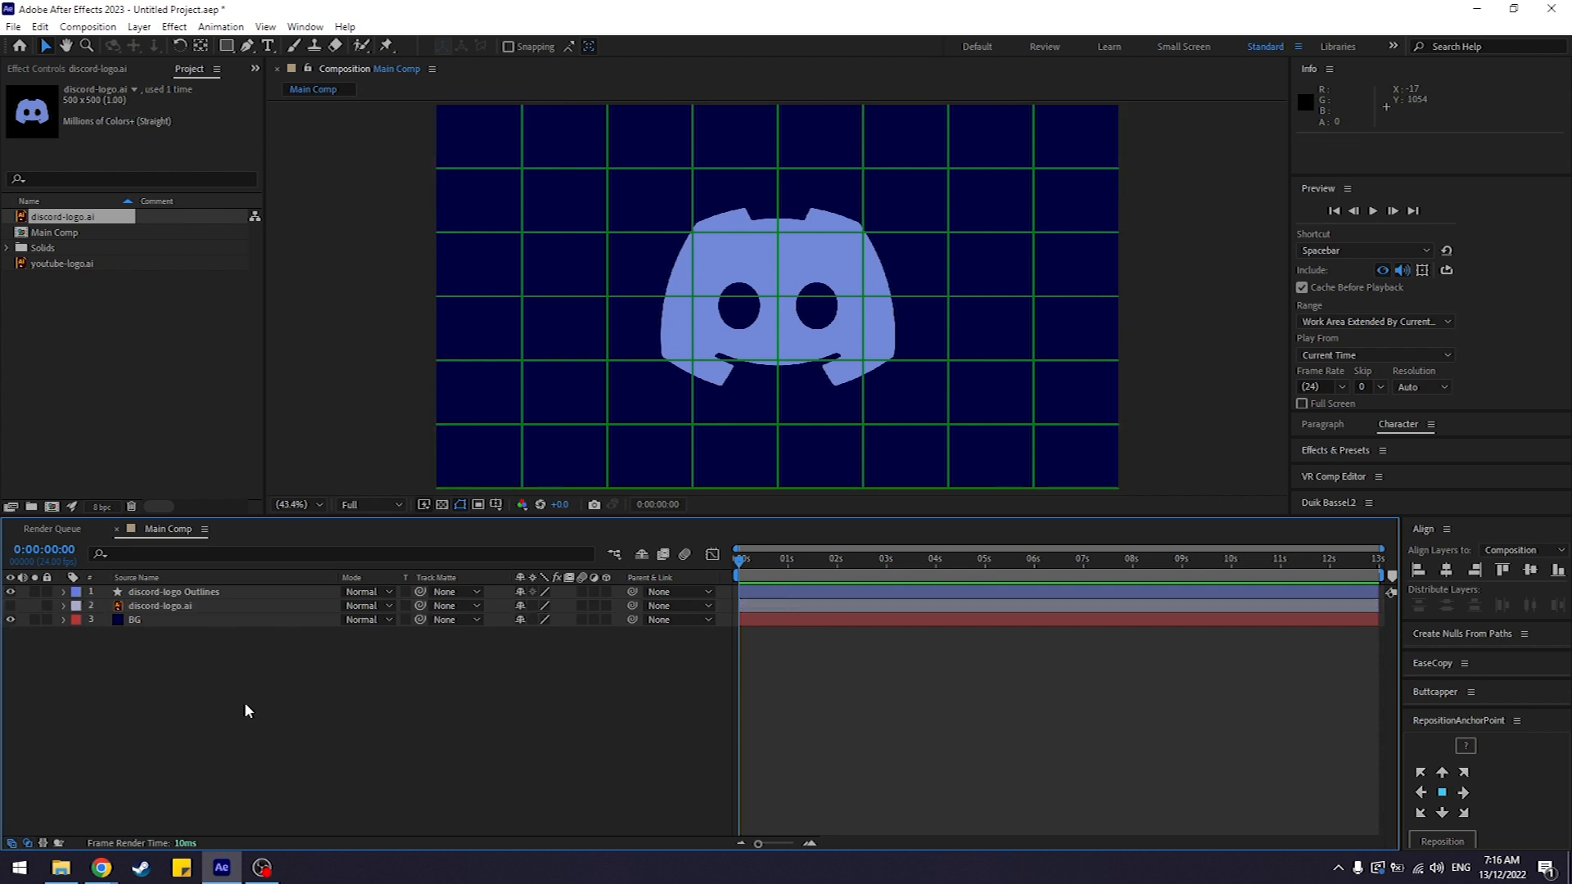
# Step: Expand the discord-logo Outlines layer down to the individual paths inside Group 1
pyautogui.click(209, 592)
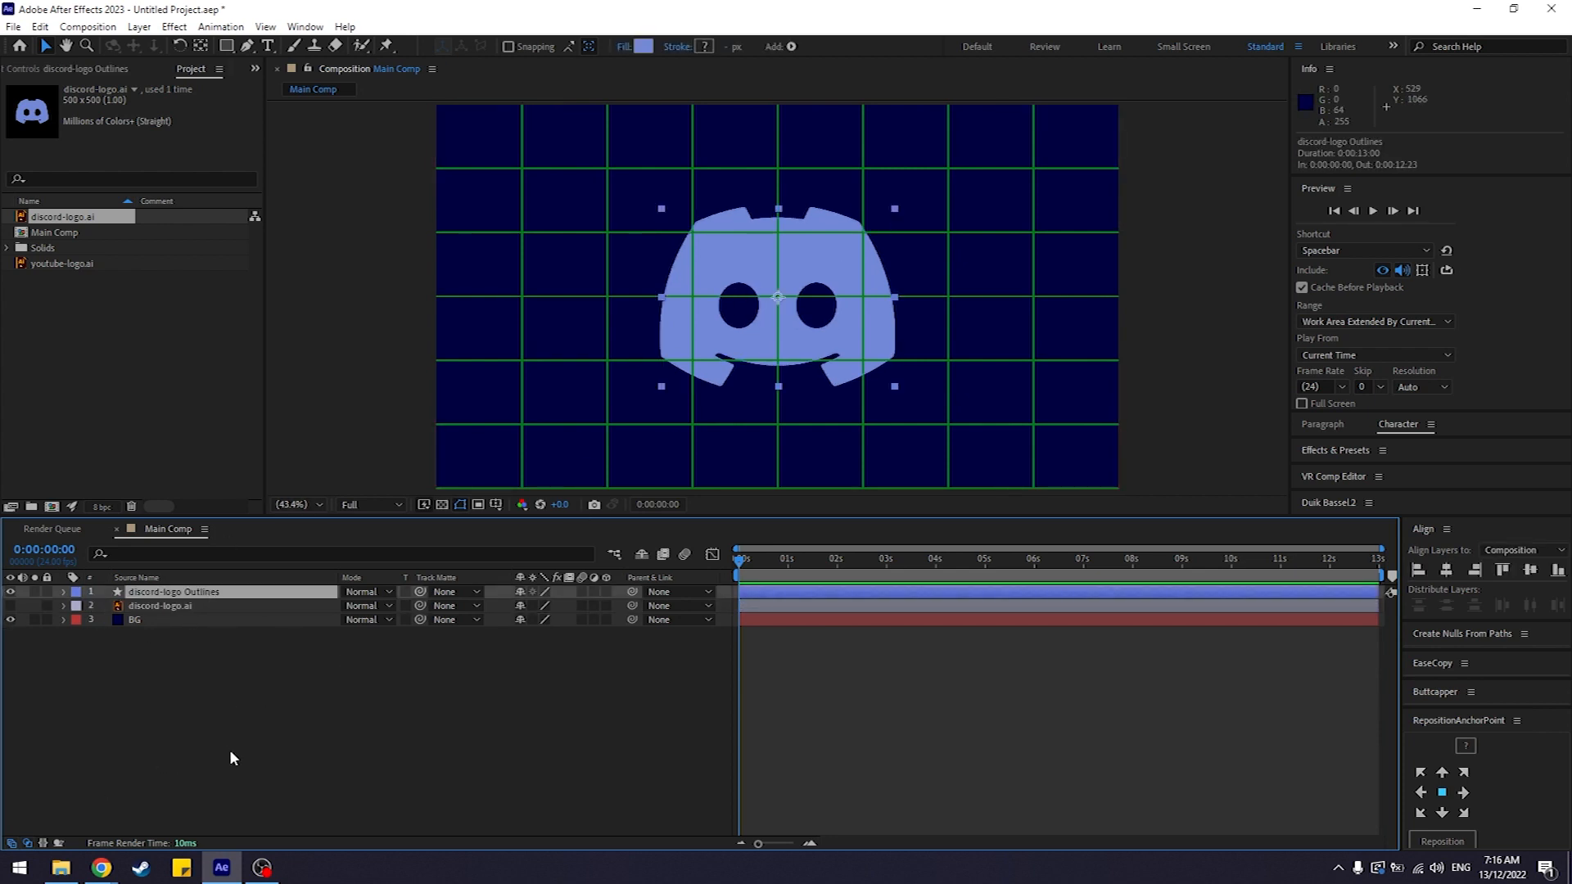
pyautogui.click(62, 593)
pyautogui.click(65, 593)
pyautogui.click(63, 592)
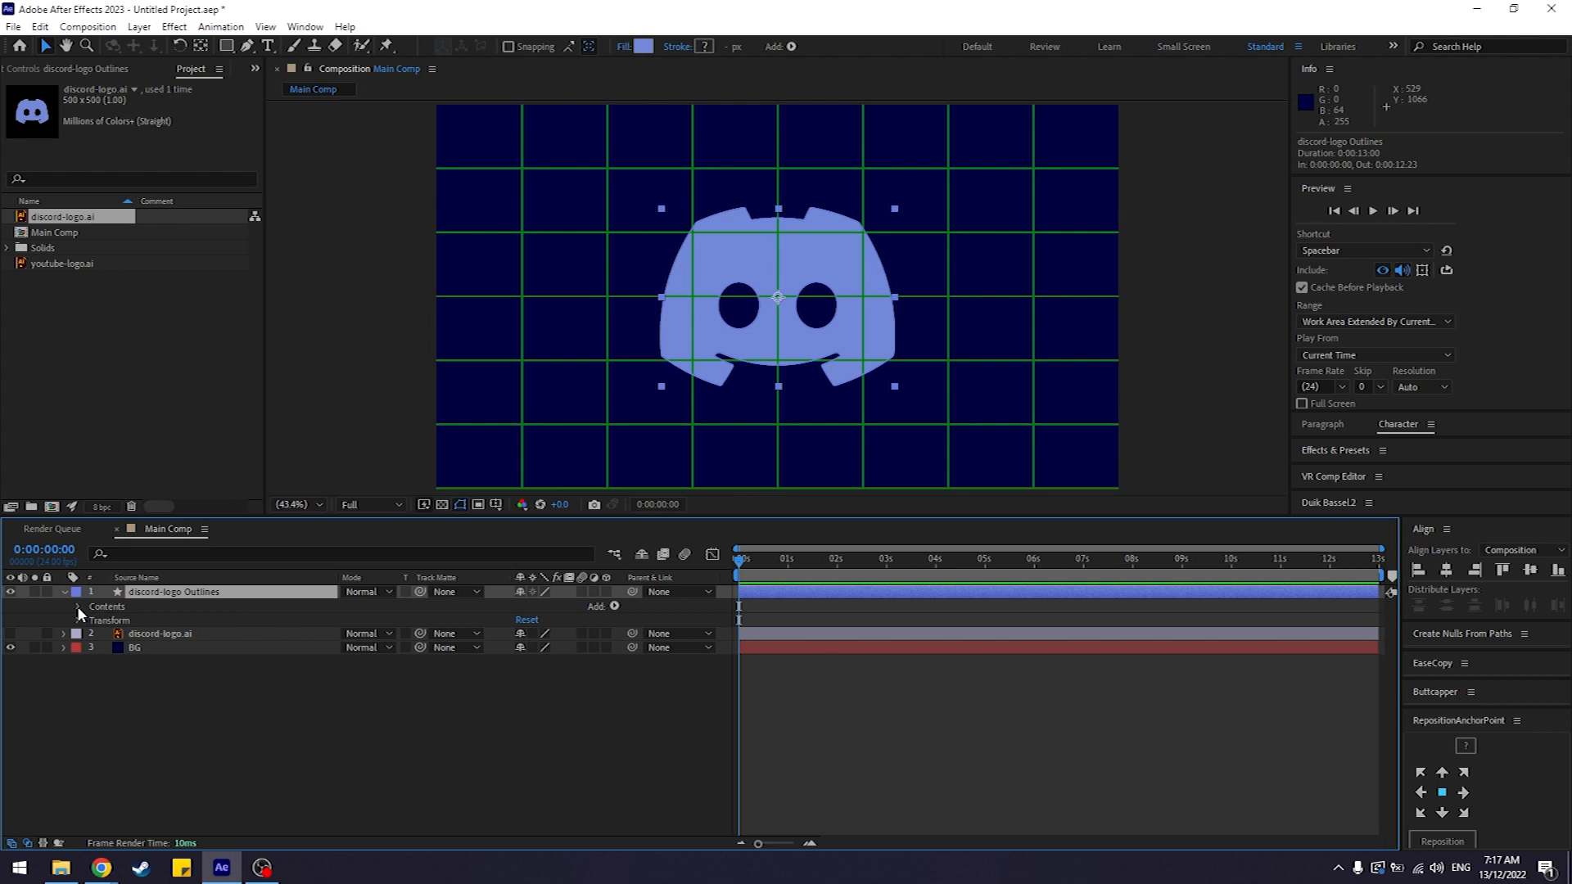
pyautogui.click(78, 607)
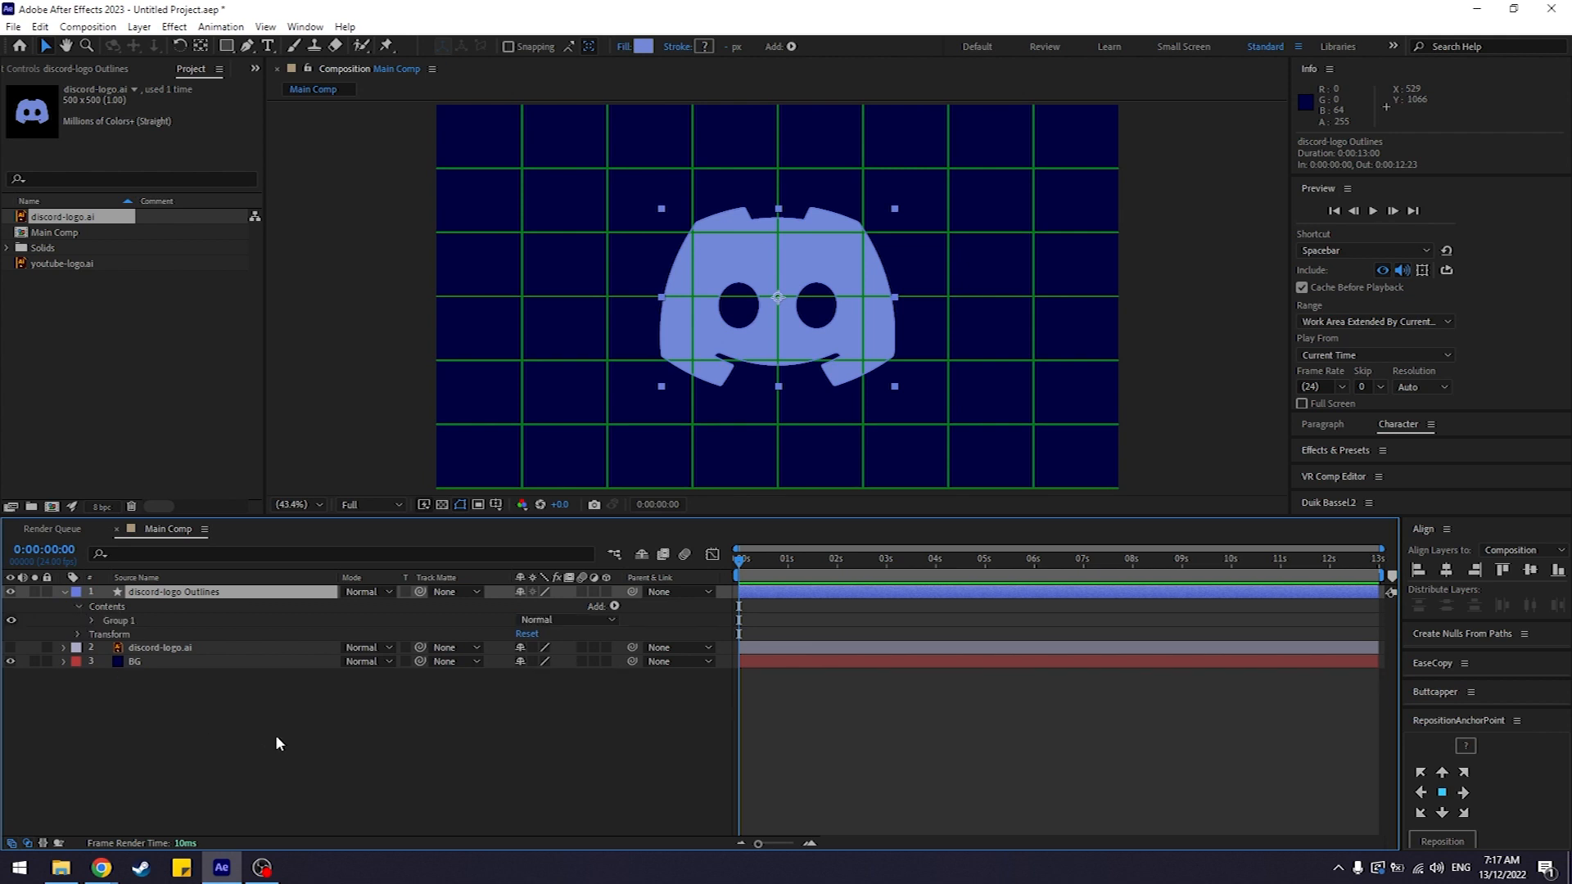
pyautogui.click(91, 620)
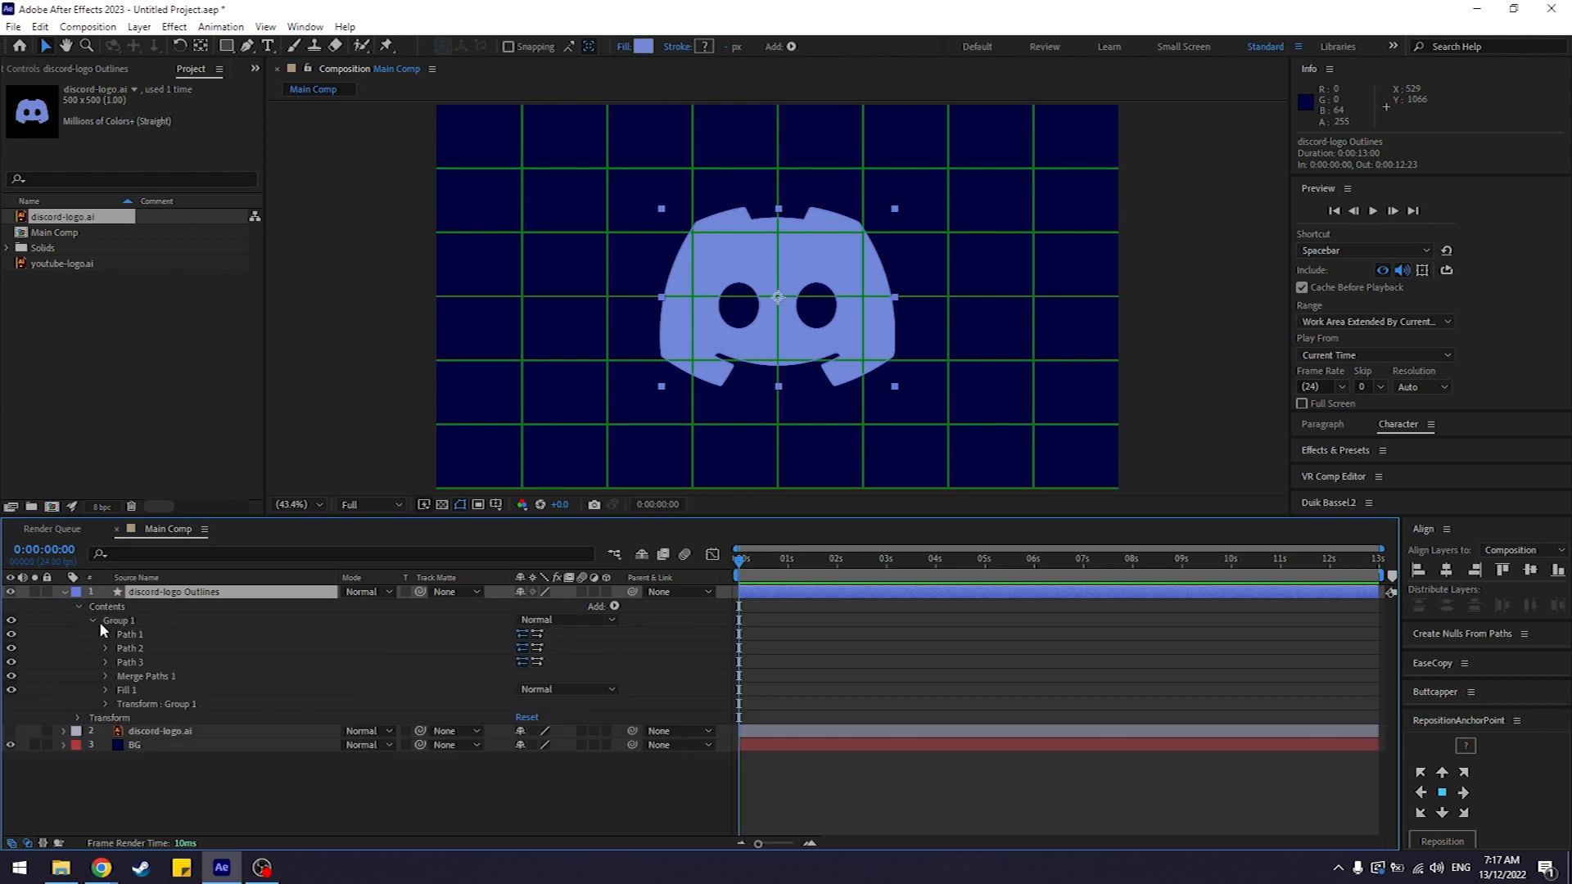
# Step: Examine which part of the Discord logo is defined by each of Path 1, Path 2 and Path 3
pyautogui.click(141, 636)
pyautogui.click(147, 649)
pyautogui.click(150, 662)
pyautogui.click(146, 649)
pyautogui.click(140, 636)
pyautogui.click(140, 622)
pyautogui.click(146, 637)
pyautogui.click(148, 648)
pyautogui.click(148, 660)
pyautogui.click(144, 647)
pyautogui.click(143, 633)
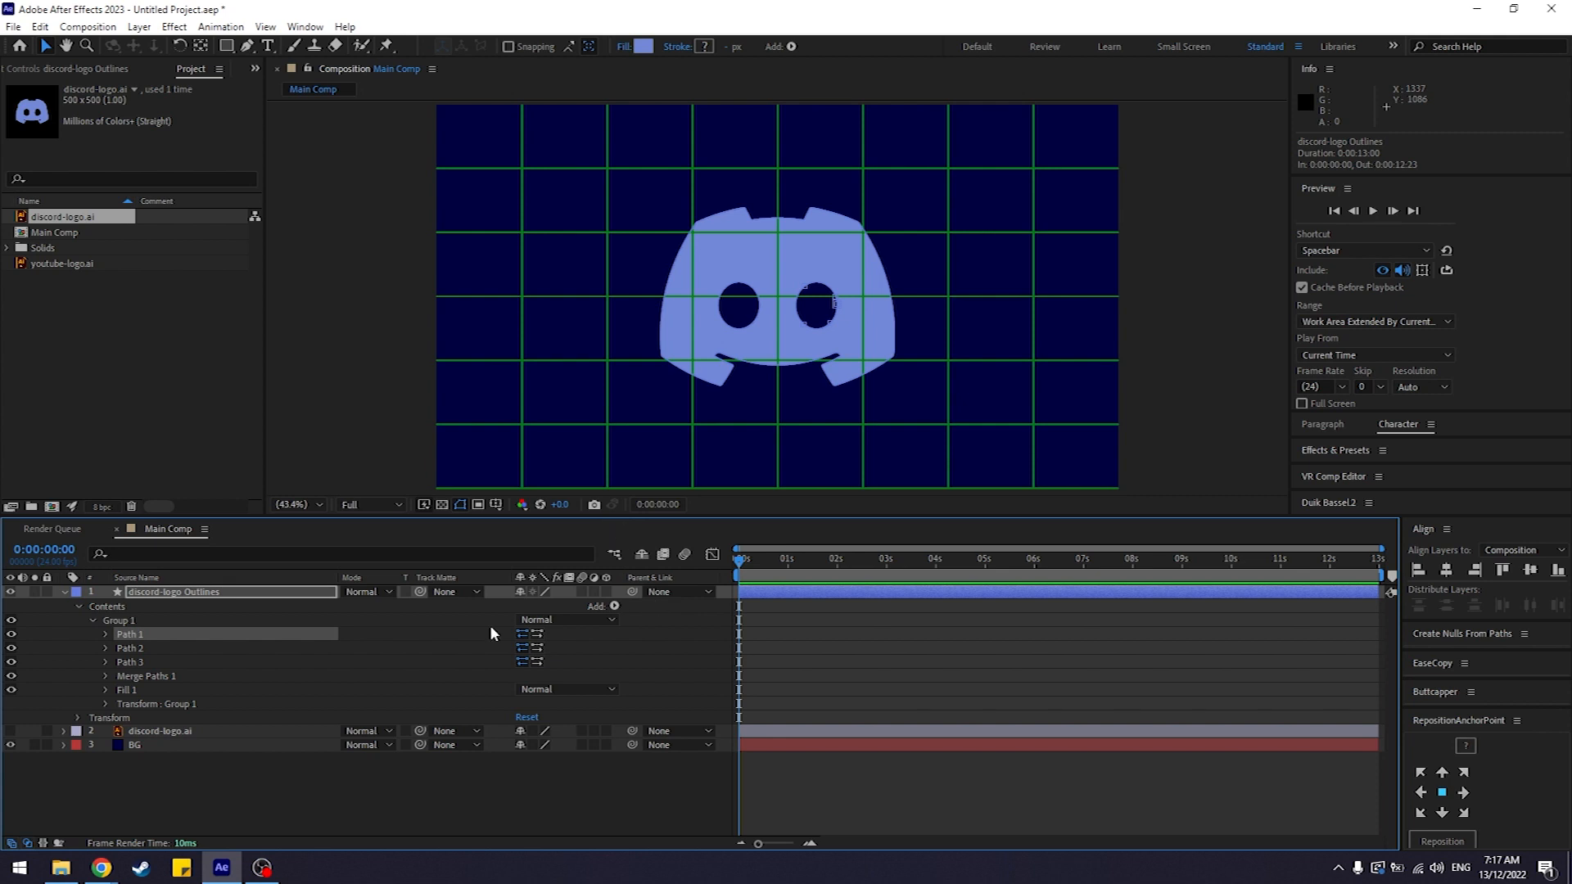
pyautogui.click(196, 651)
pyautogui.click(187, 659)
pyautogui.click(176, 647)
pyautogui.click(170, 636)
pyautogui.click(171, 647)
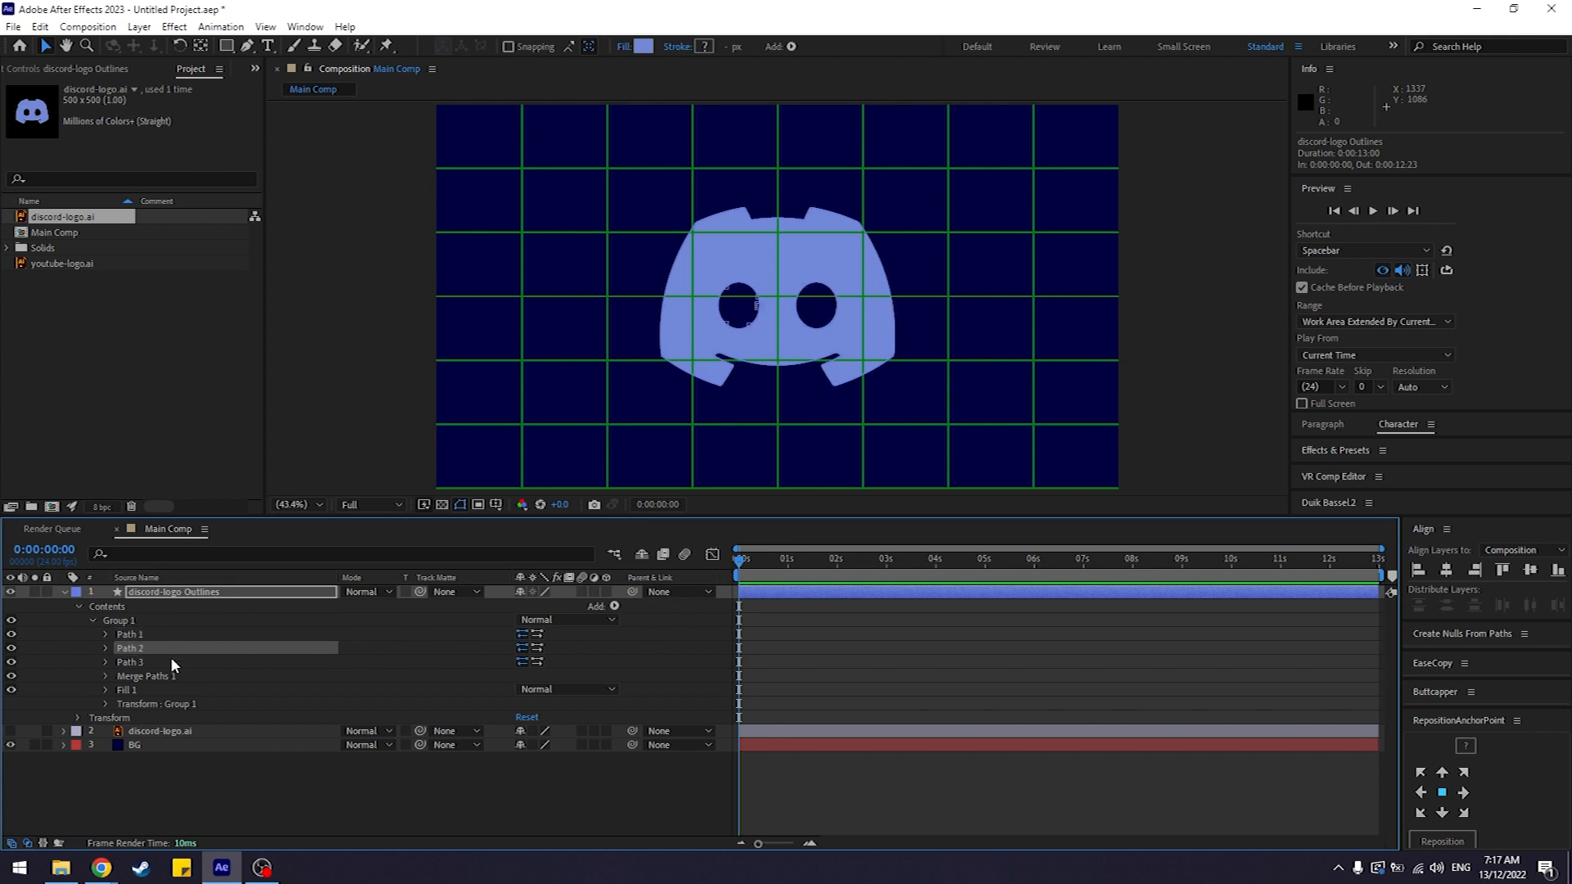
# Step: Inspect the points of the two eye paths and the outer outline path of the logo up close
pyautogui.click(208, 602)
pyautogui.click(166, 634)
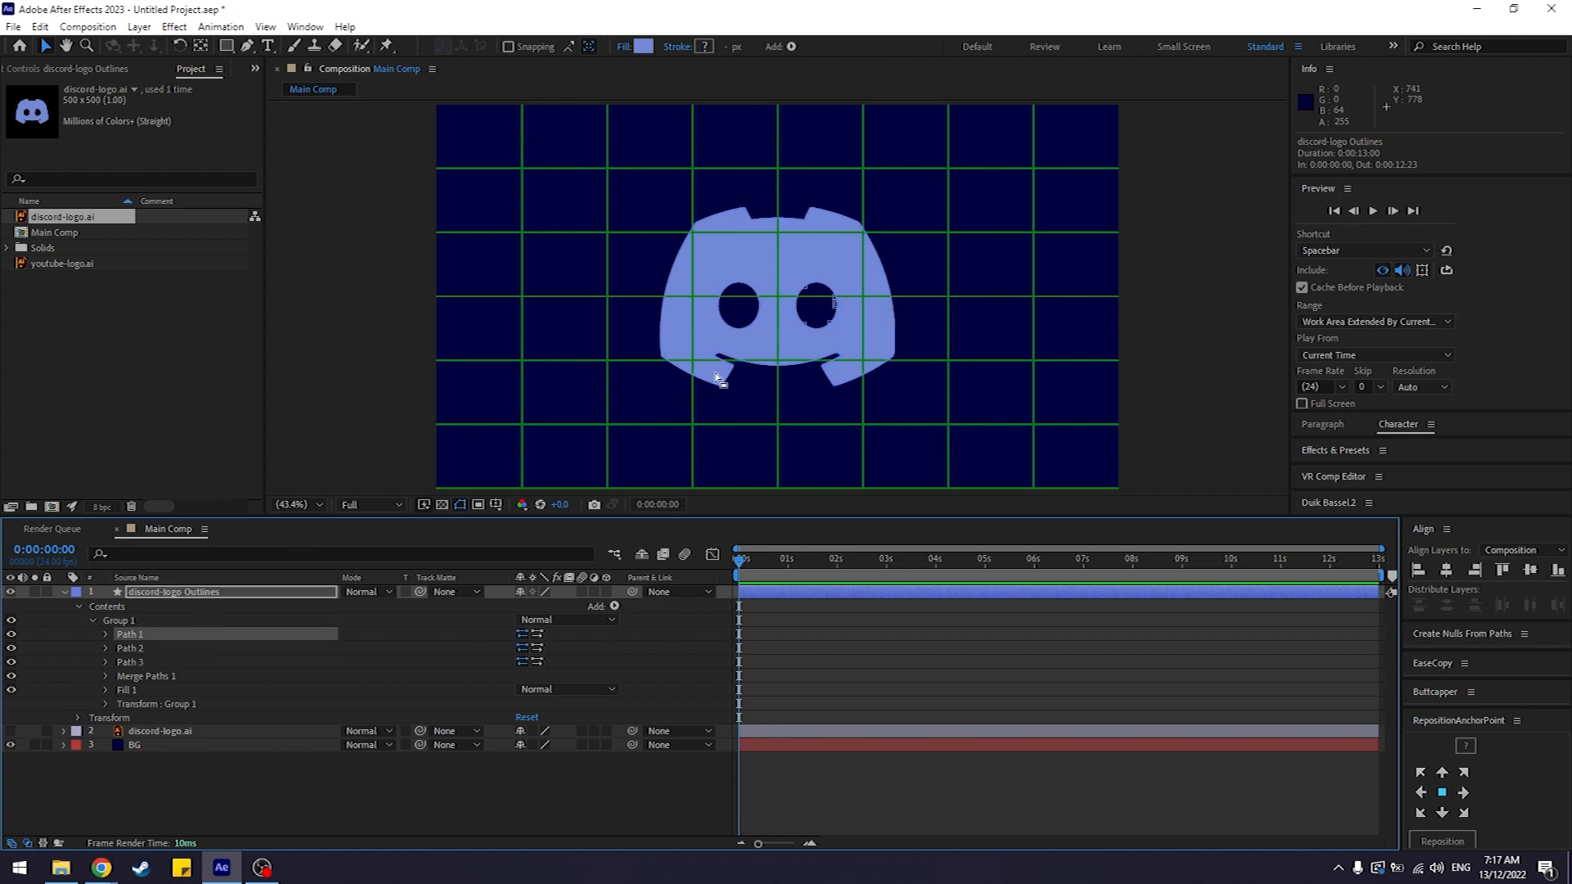
pyautogui.scroll(5, 825, 318)
pyautogui.scroll(-2, 827, 318)
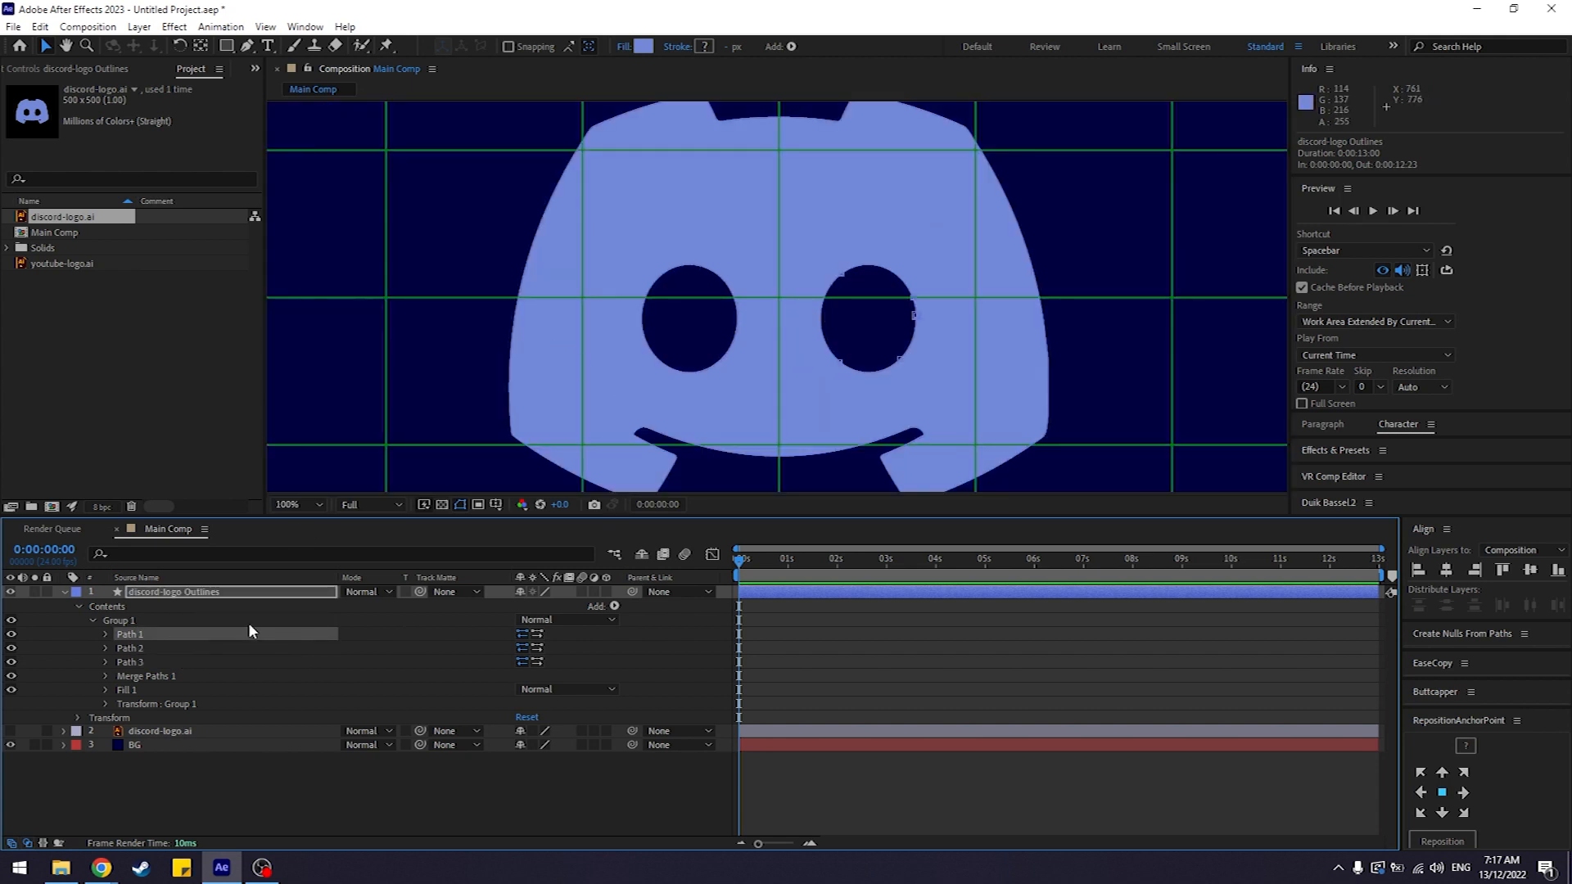
pyautogui.click(144, 650)
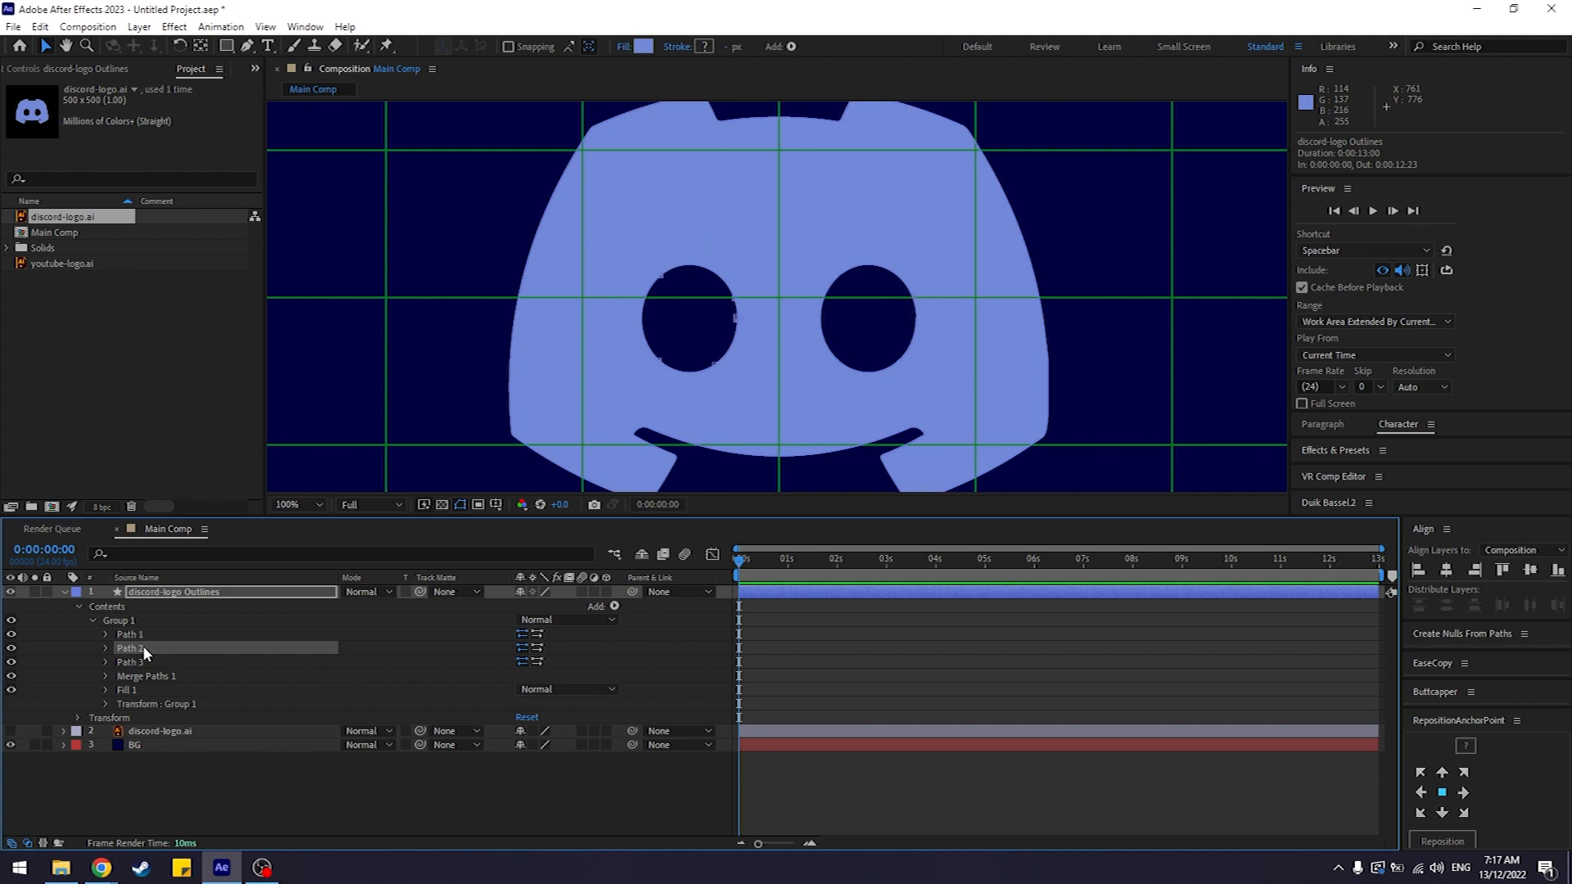
pyautogui.click(143, 635)
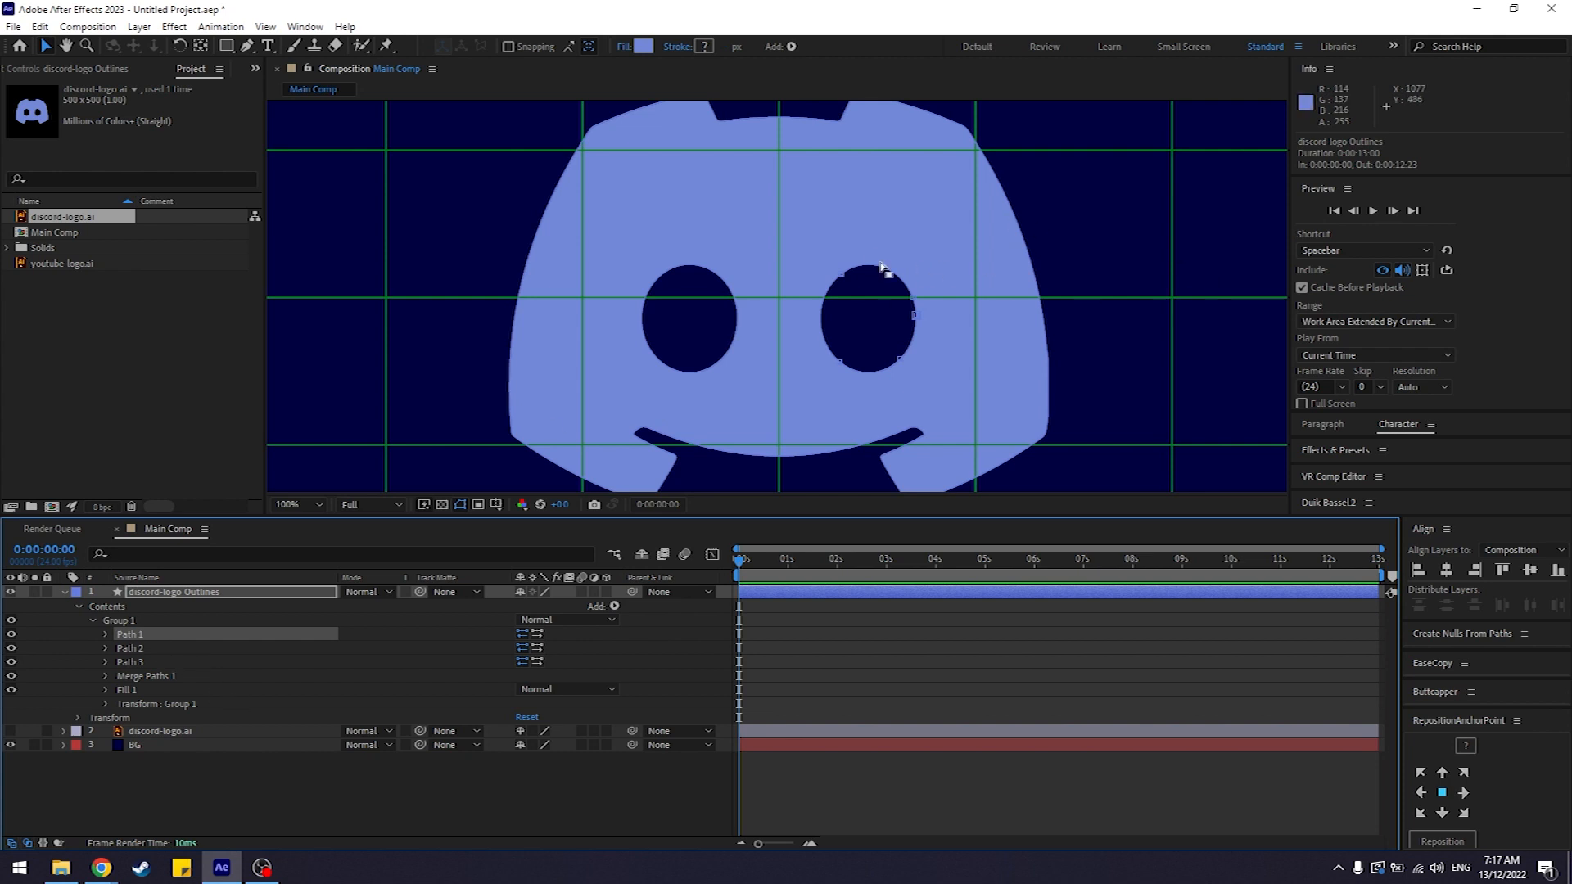
pyautogui.click(176, 648)
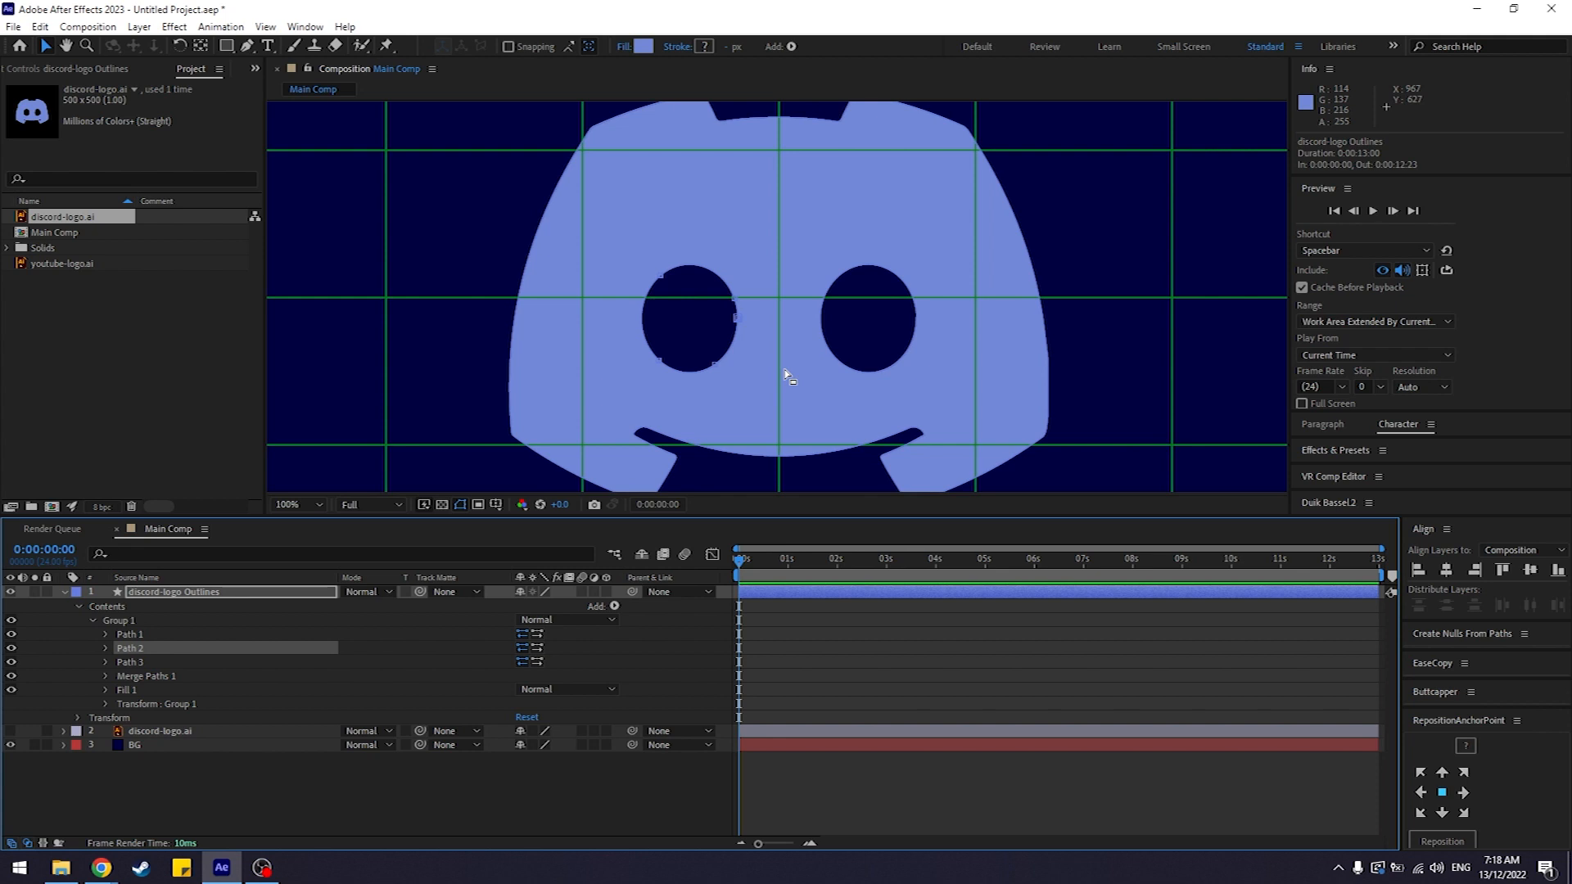
pyautogui.click(852, 344)
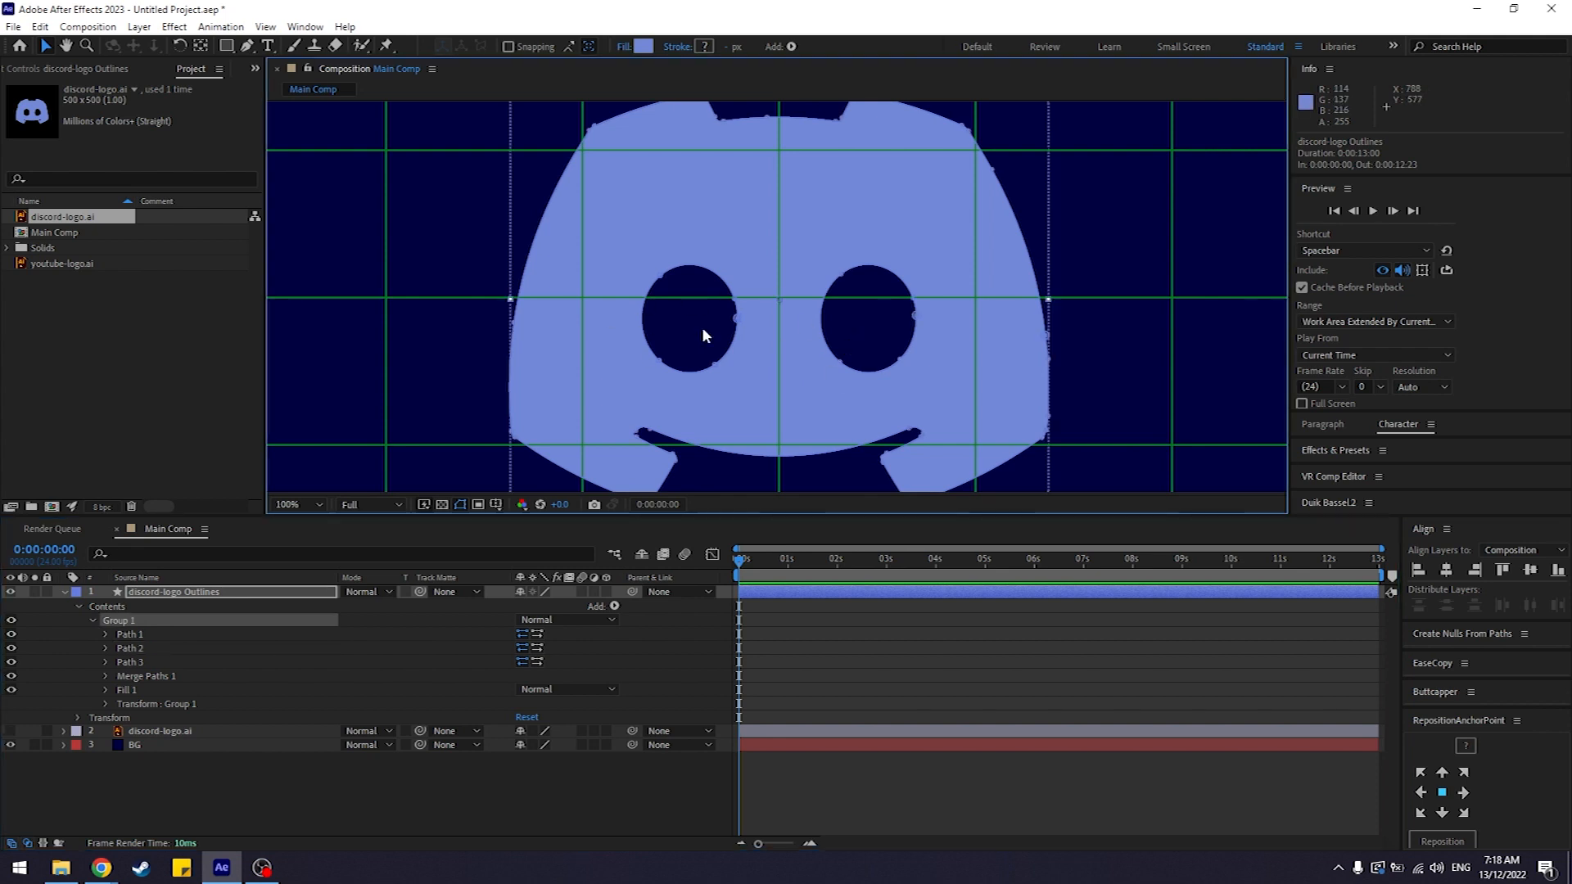
pyautogui.click(353, 796)
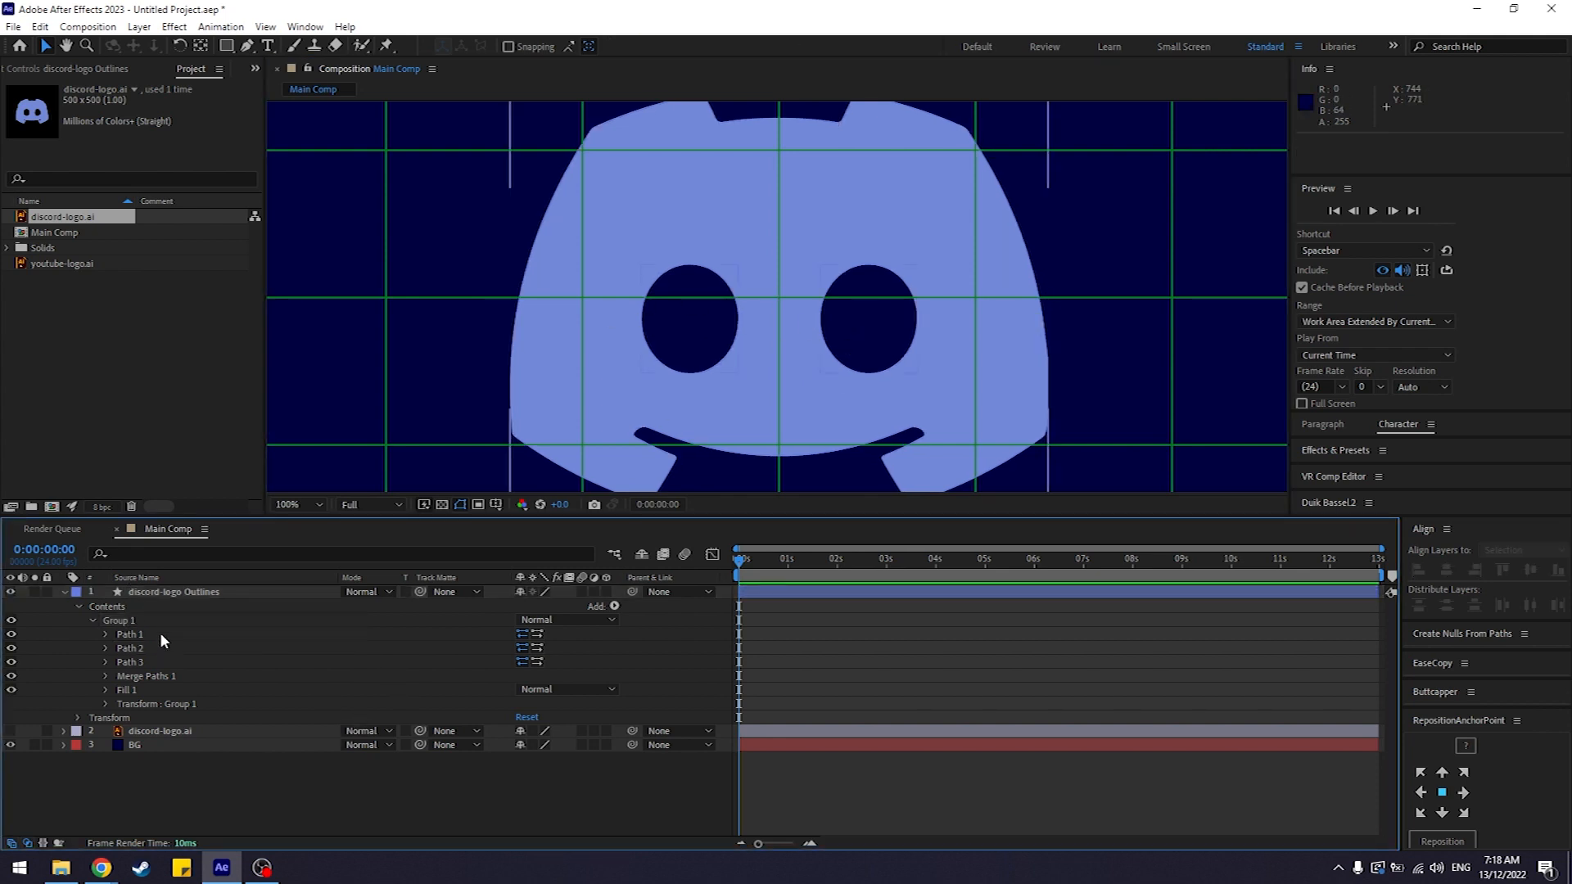
pyautogui.click(160, 632)
pyautogui.click(164, 646)
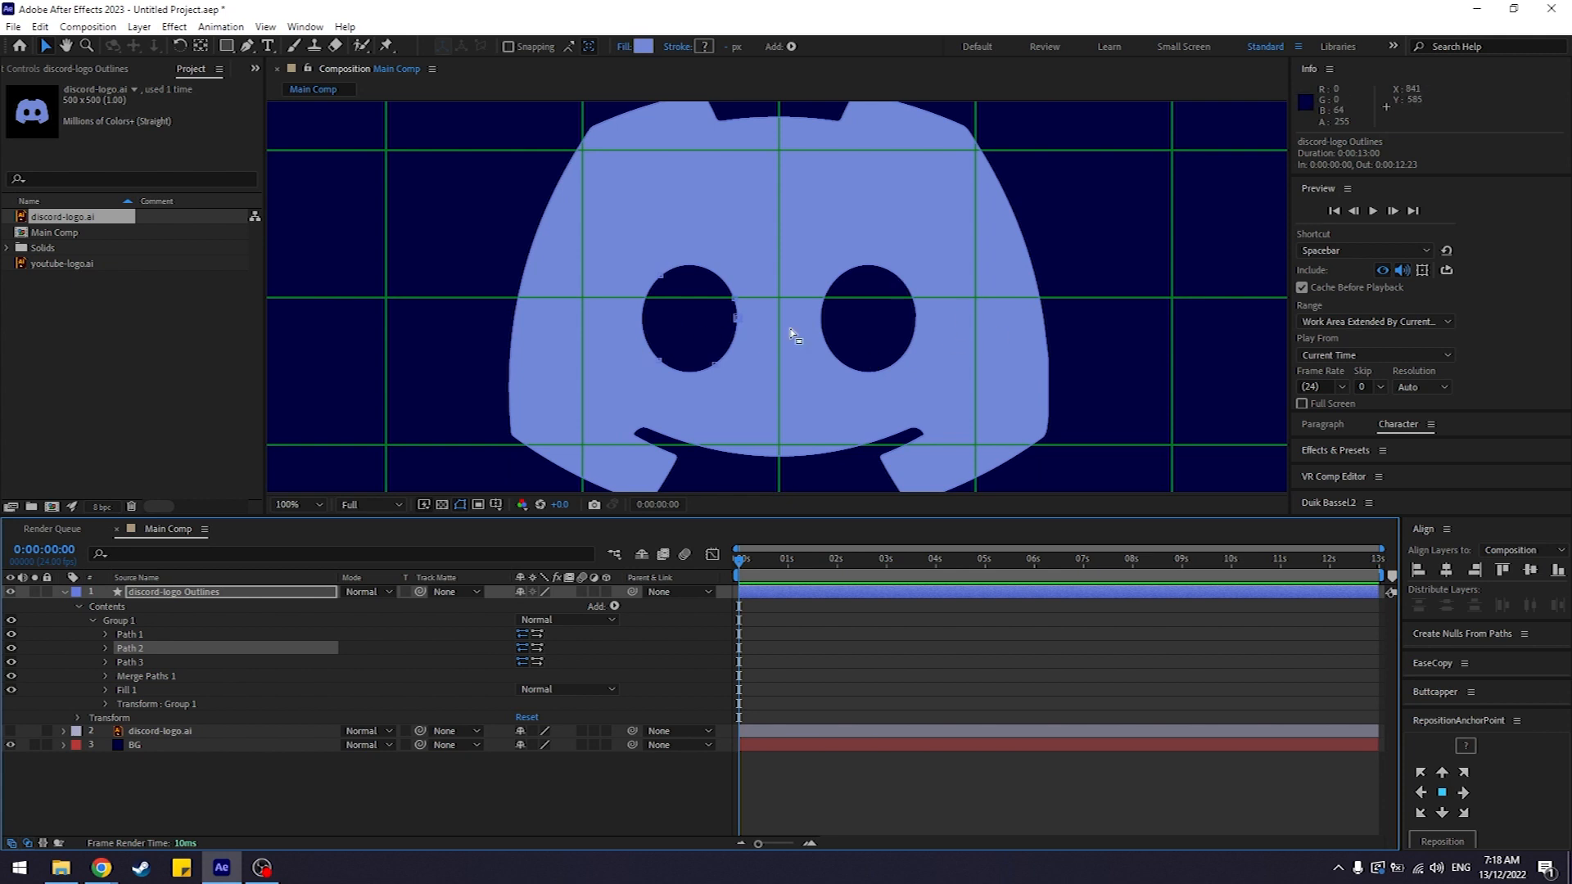
pyautogui.click(144, 664)
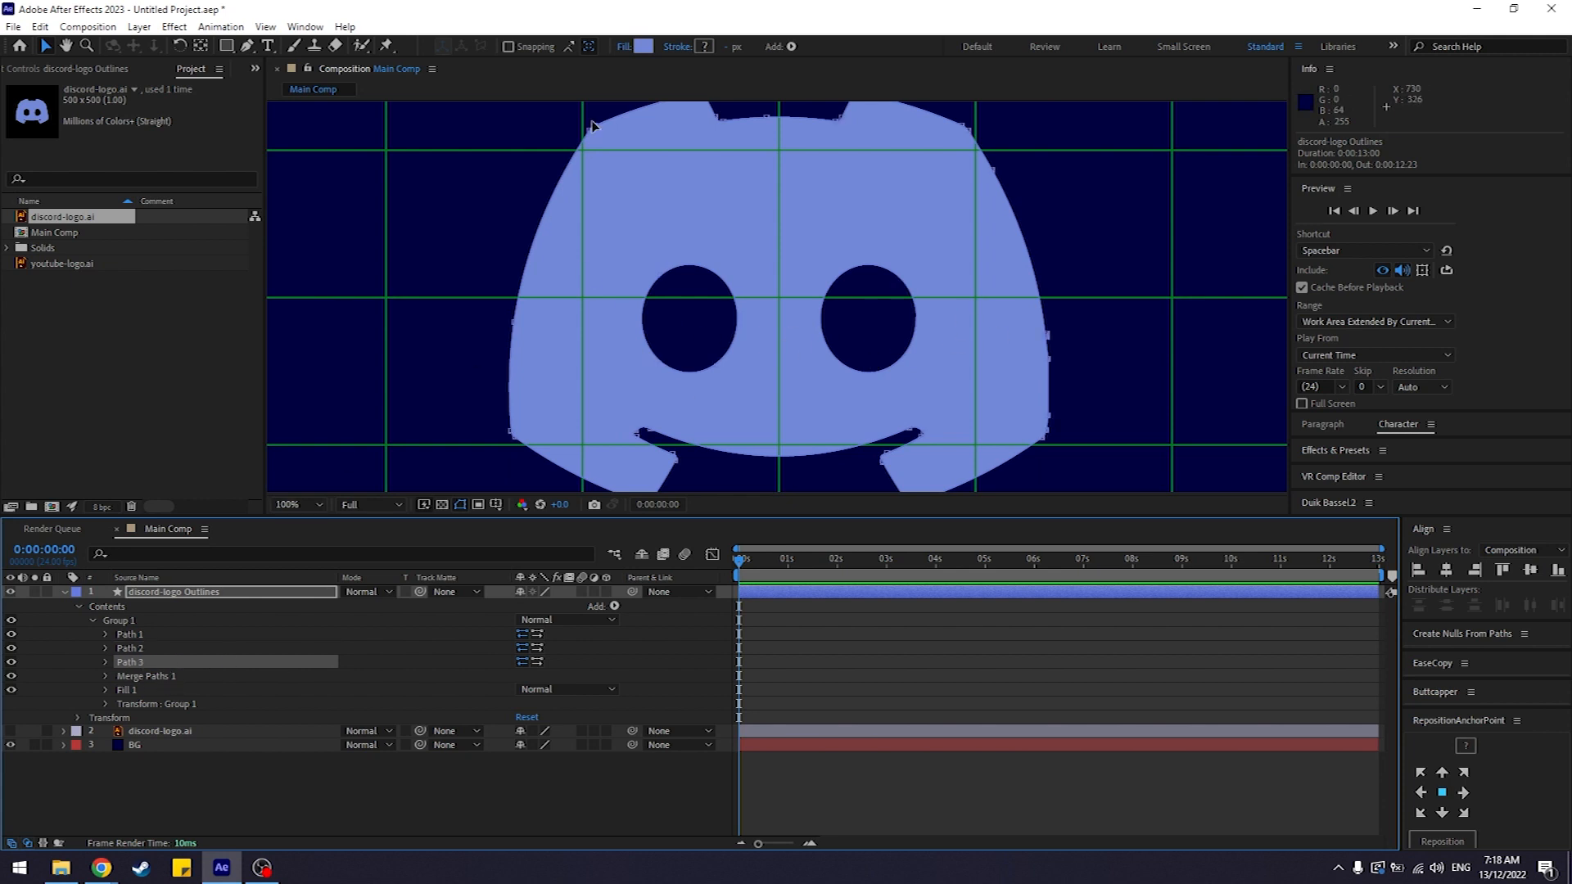
pyautogui.click(441, 833)
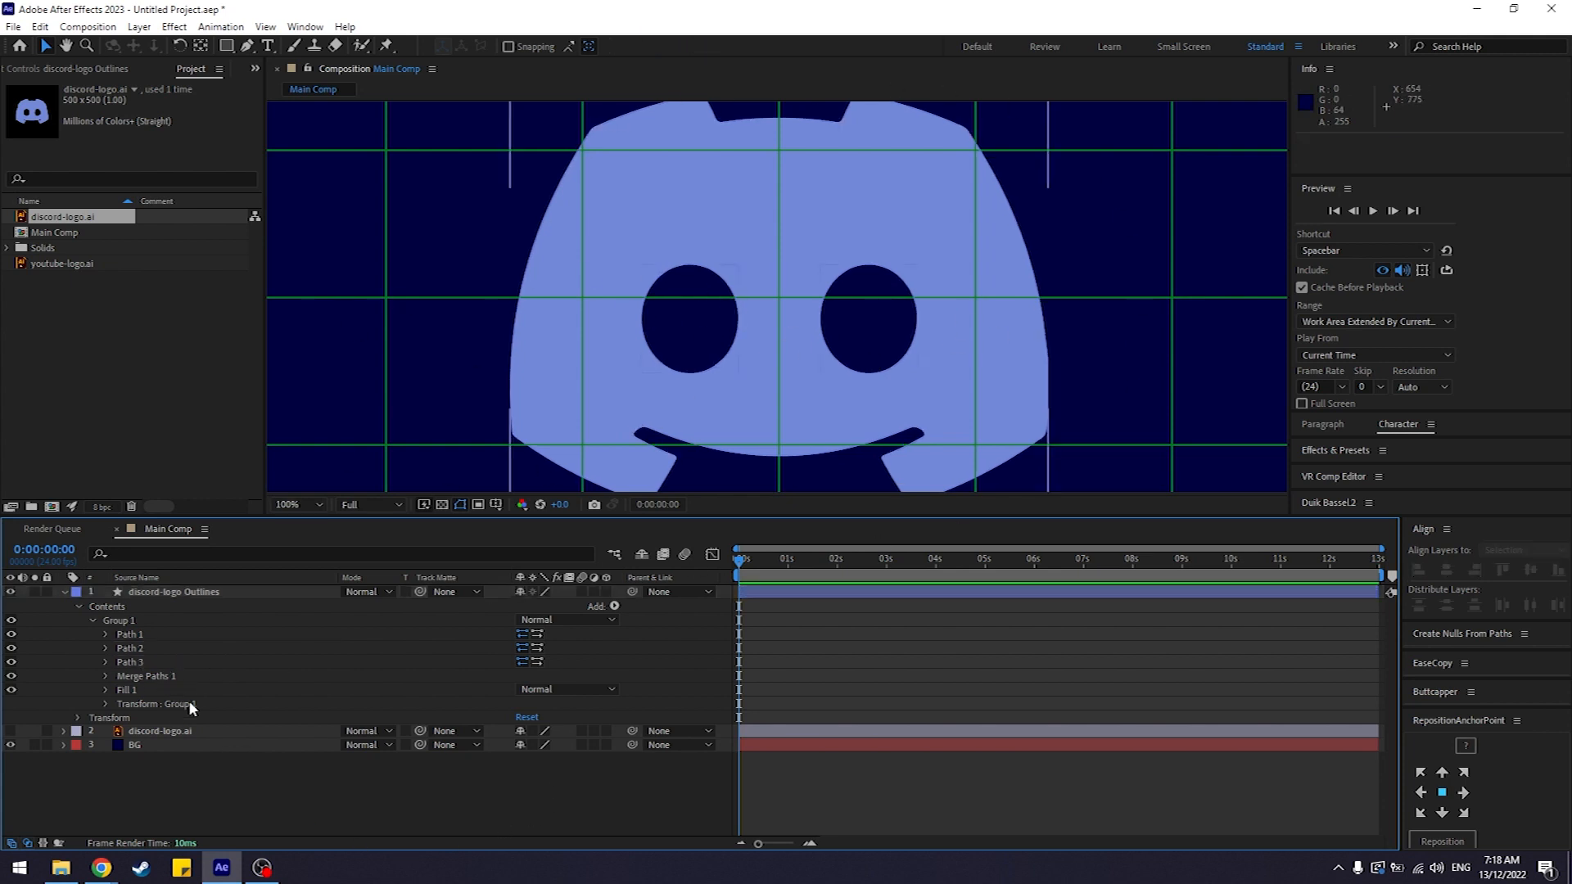
# Step: Reveal the Path property of Path 1, Path 2 and Path 3 in the discord-logo Outlines layer
pyautogui.click(107, 634)
pyautogui.click(106, 661)
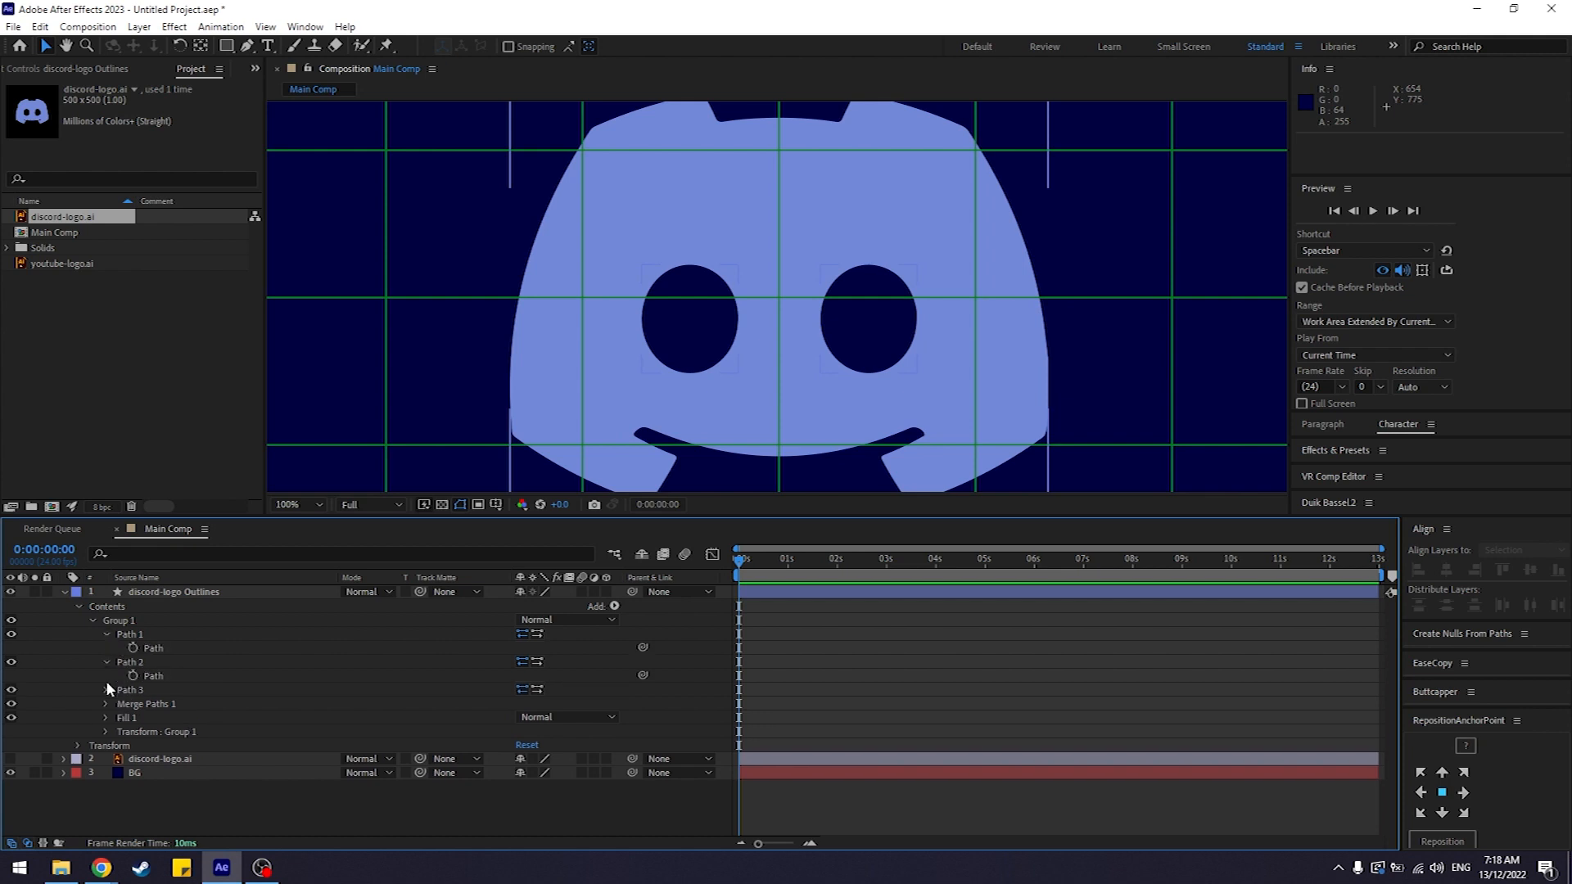
pyautogui.click(104, 690)
pyautogui.click(116, 594)
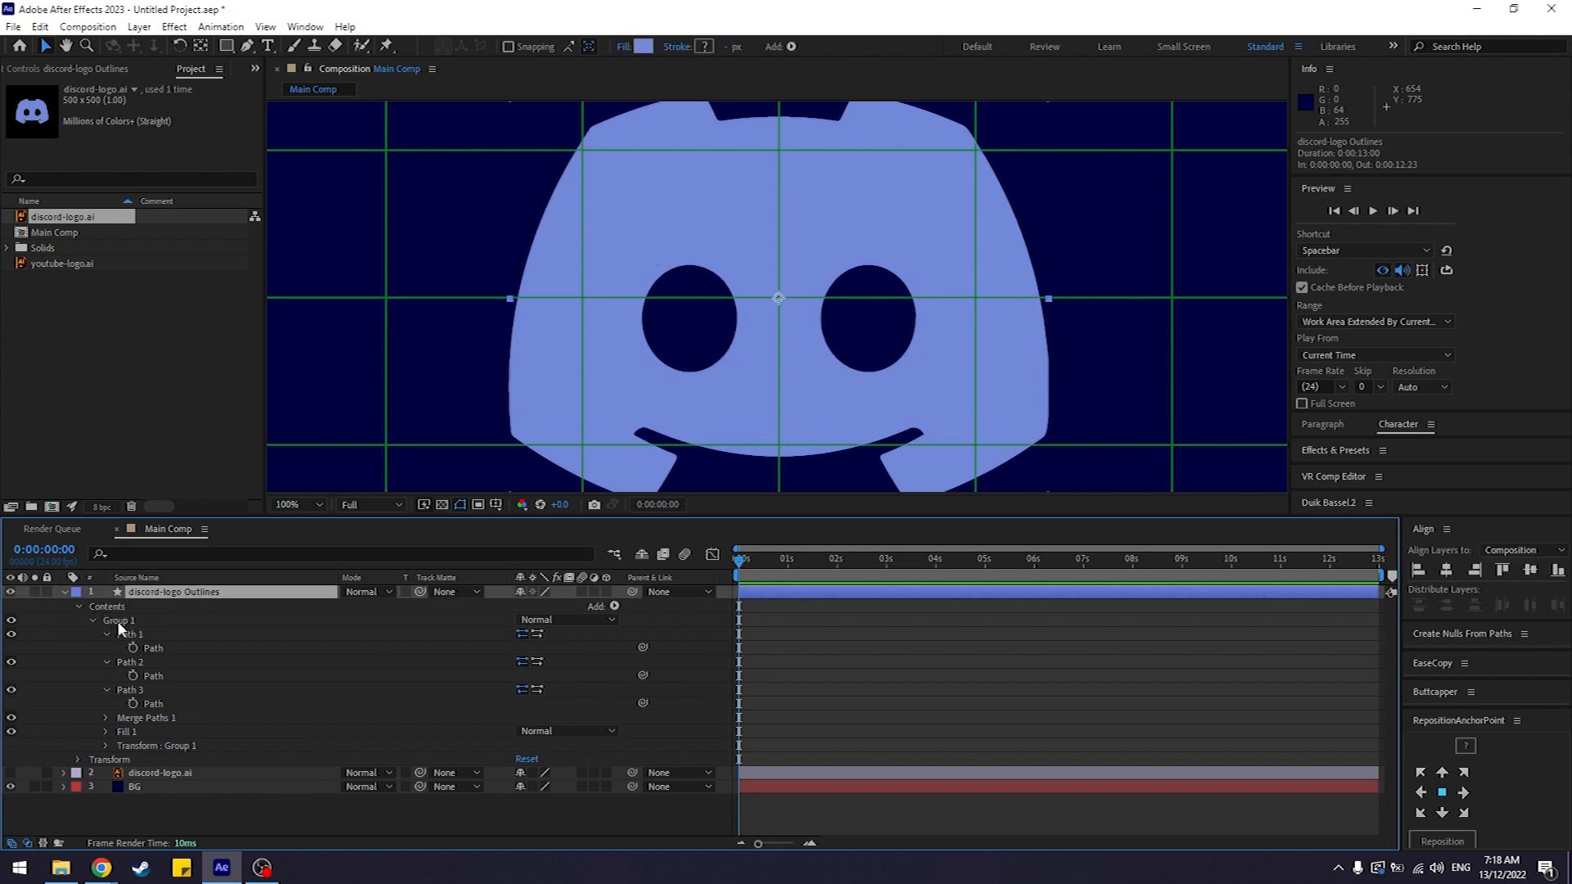
pyautogui.click(139, 634)
pyautogui.click(134, 663)
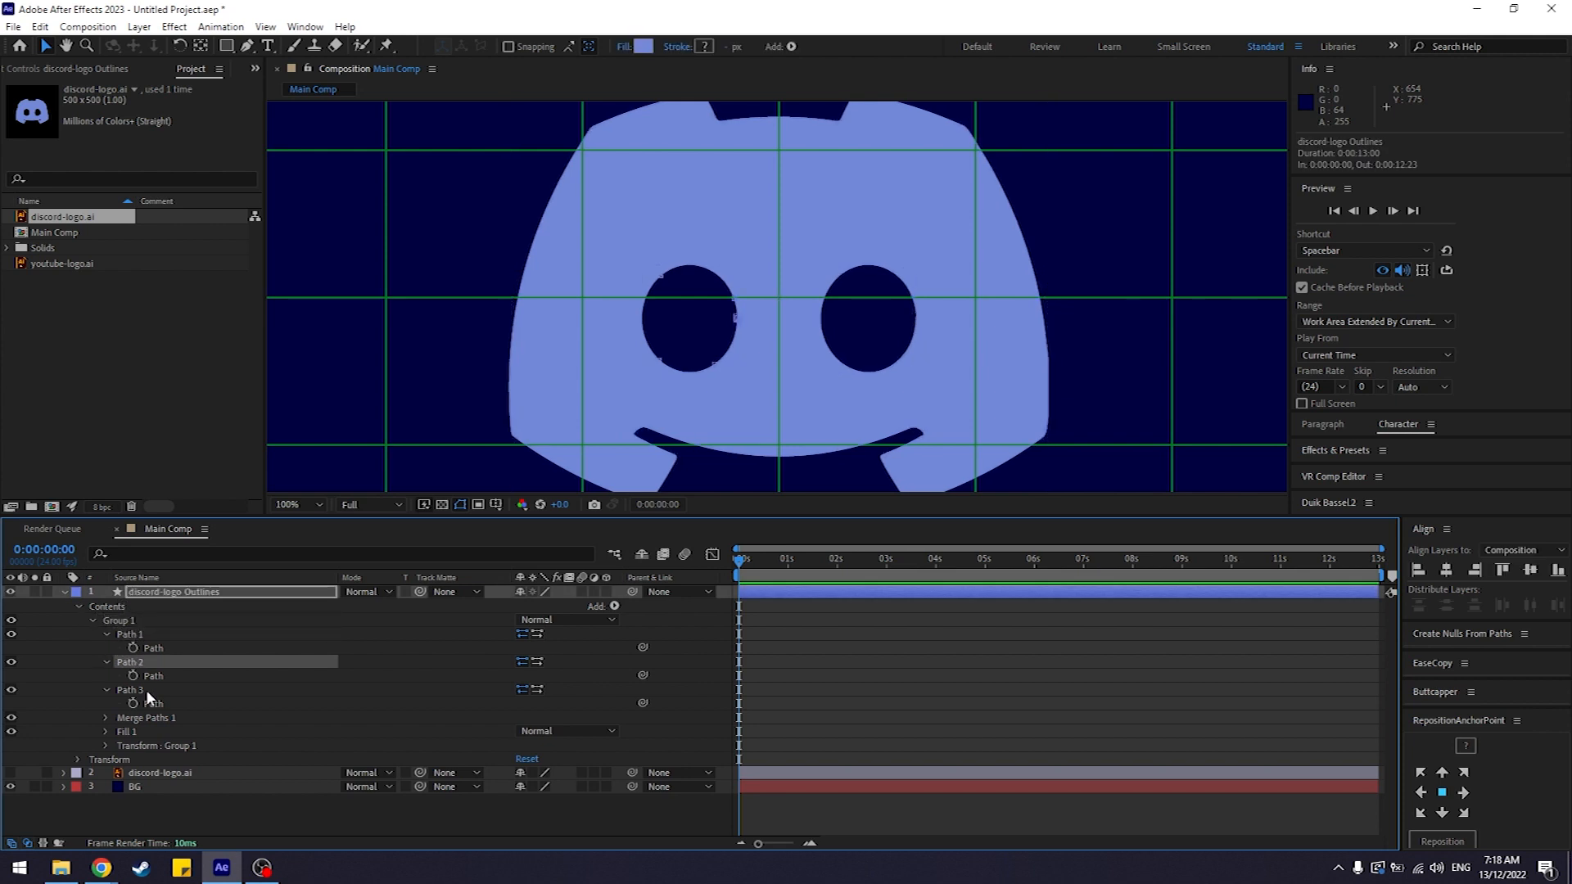
pyautogui.click(146, 690)
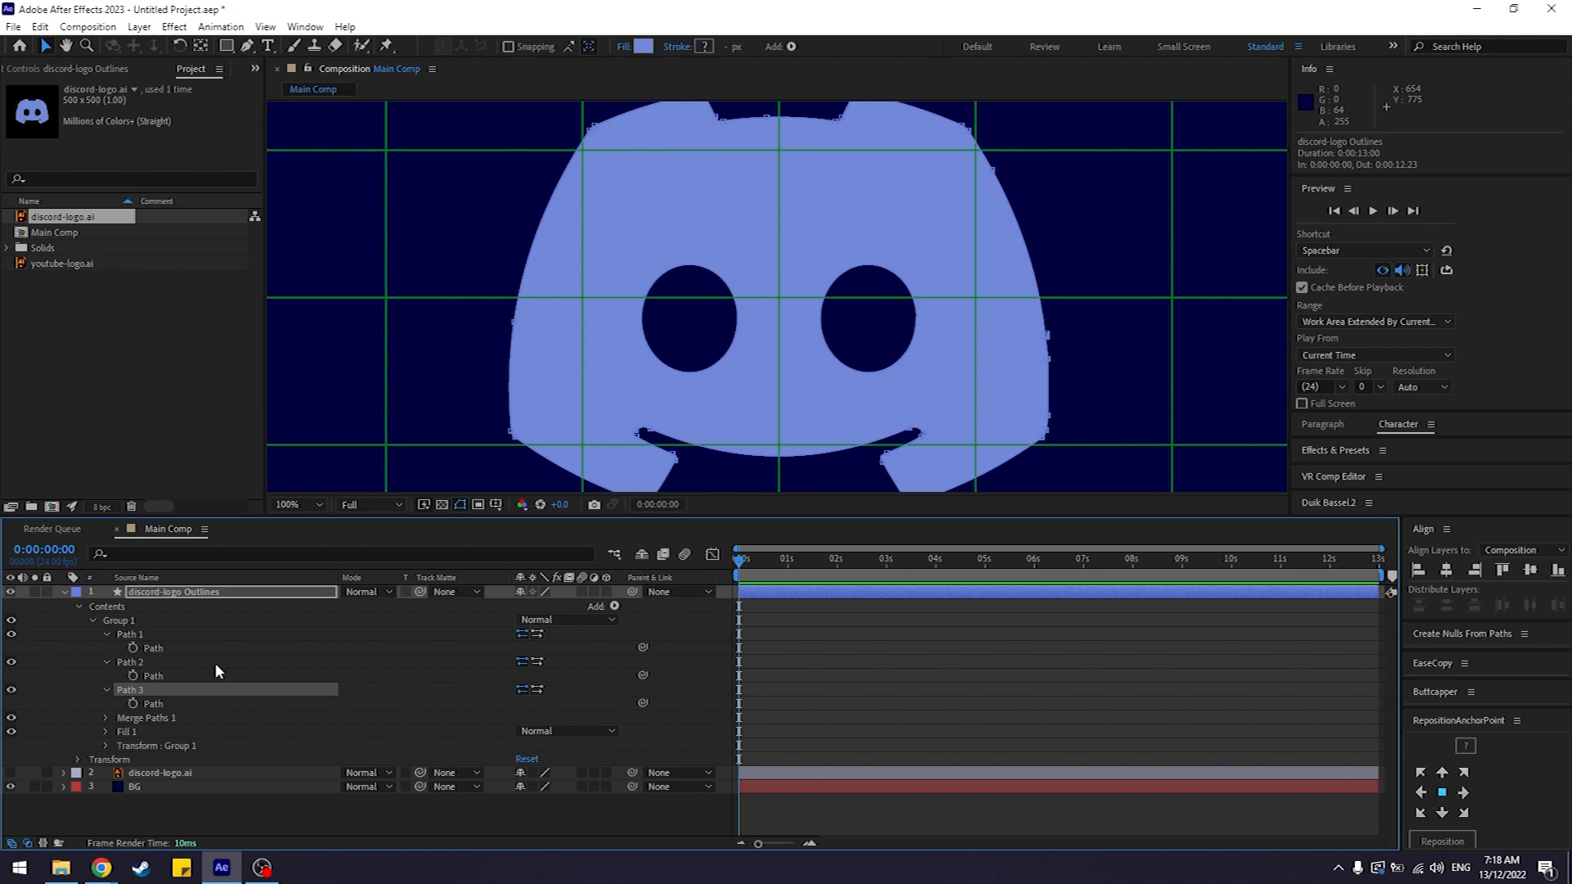
# Step: Start keyframing the Path property of Path 1, Path 2 and Path 3 at the beginning of the composition
pyautogui.click(168, 660)
pyautogui.click(166, 647)
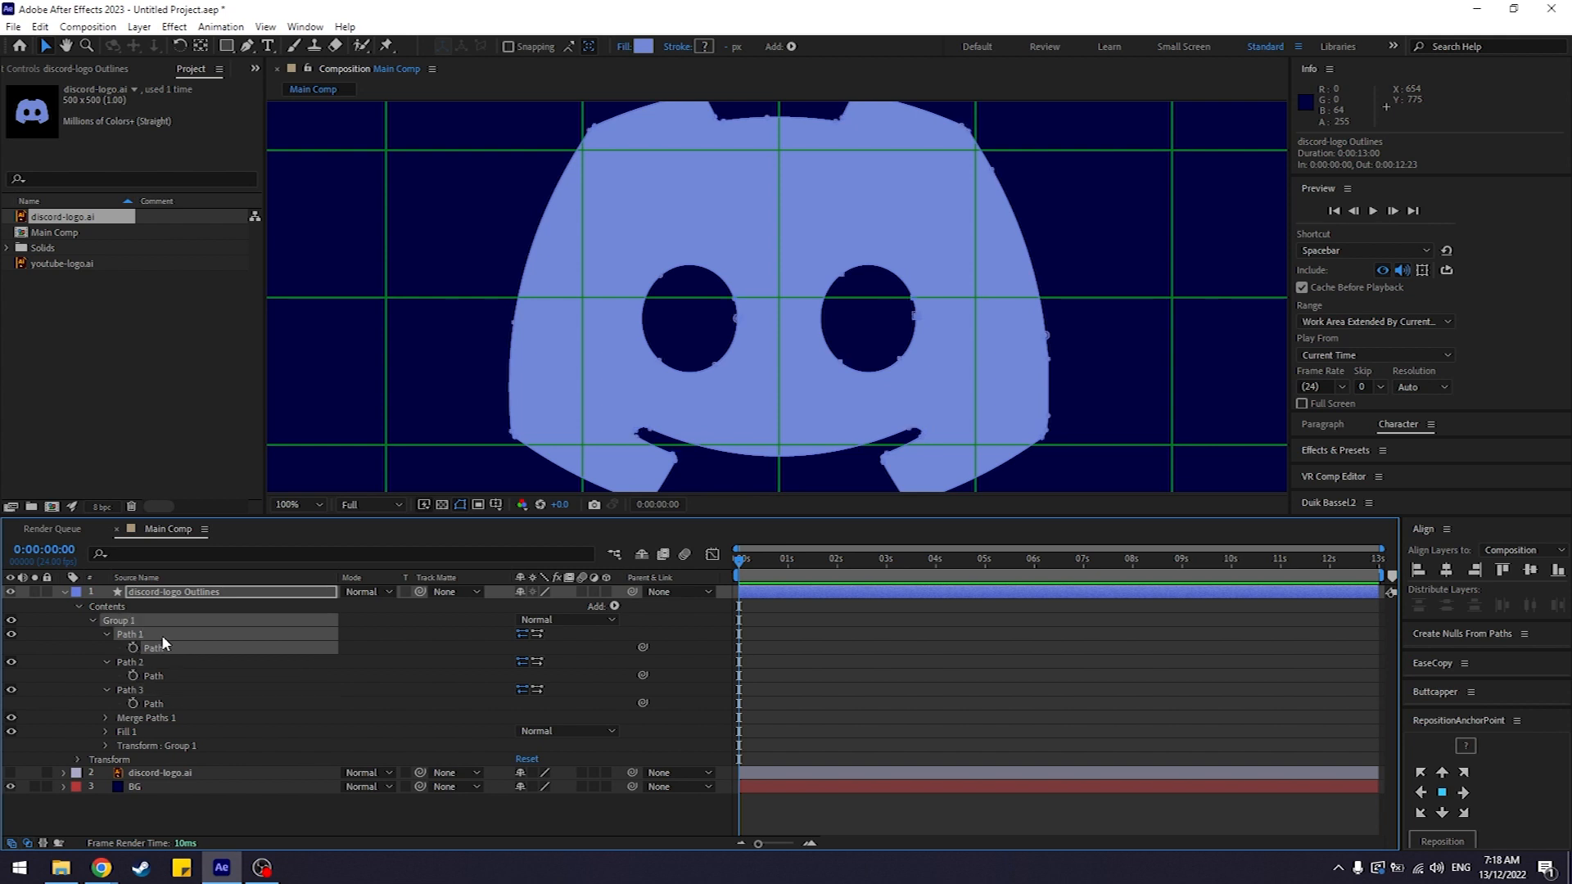
pyautogui.click(185, 675)
pyautogui.click(133, 704)
pyautogui.click(200, 647)
pyautogui.click(132, 649)
pyautogui.click(133, 676)
pyautogui.click(133, 703)
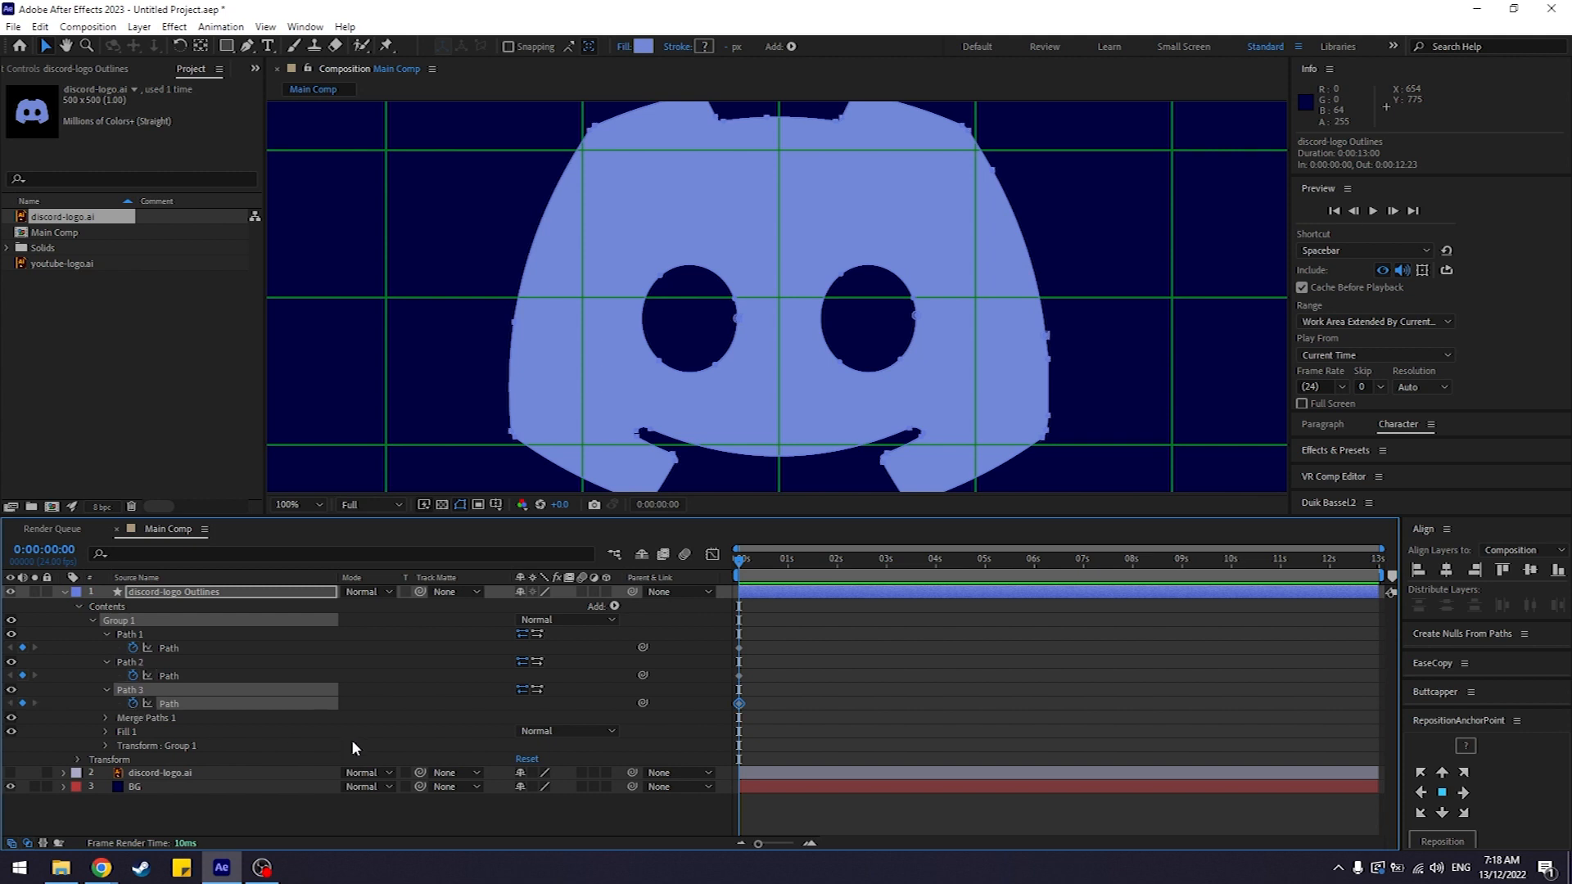
# Step: Place the current time at 0:00:05:11 and shift the three Path keyframes together to about 1 second
pyautogui.click(539, 832)
pyautogui.moveTo(741, 562); pyautogui.dragTo(1008, 614)
pyautogui.moveTo(809, 624); pyautogui.dragTo(796, 704)
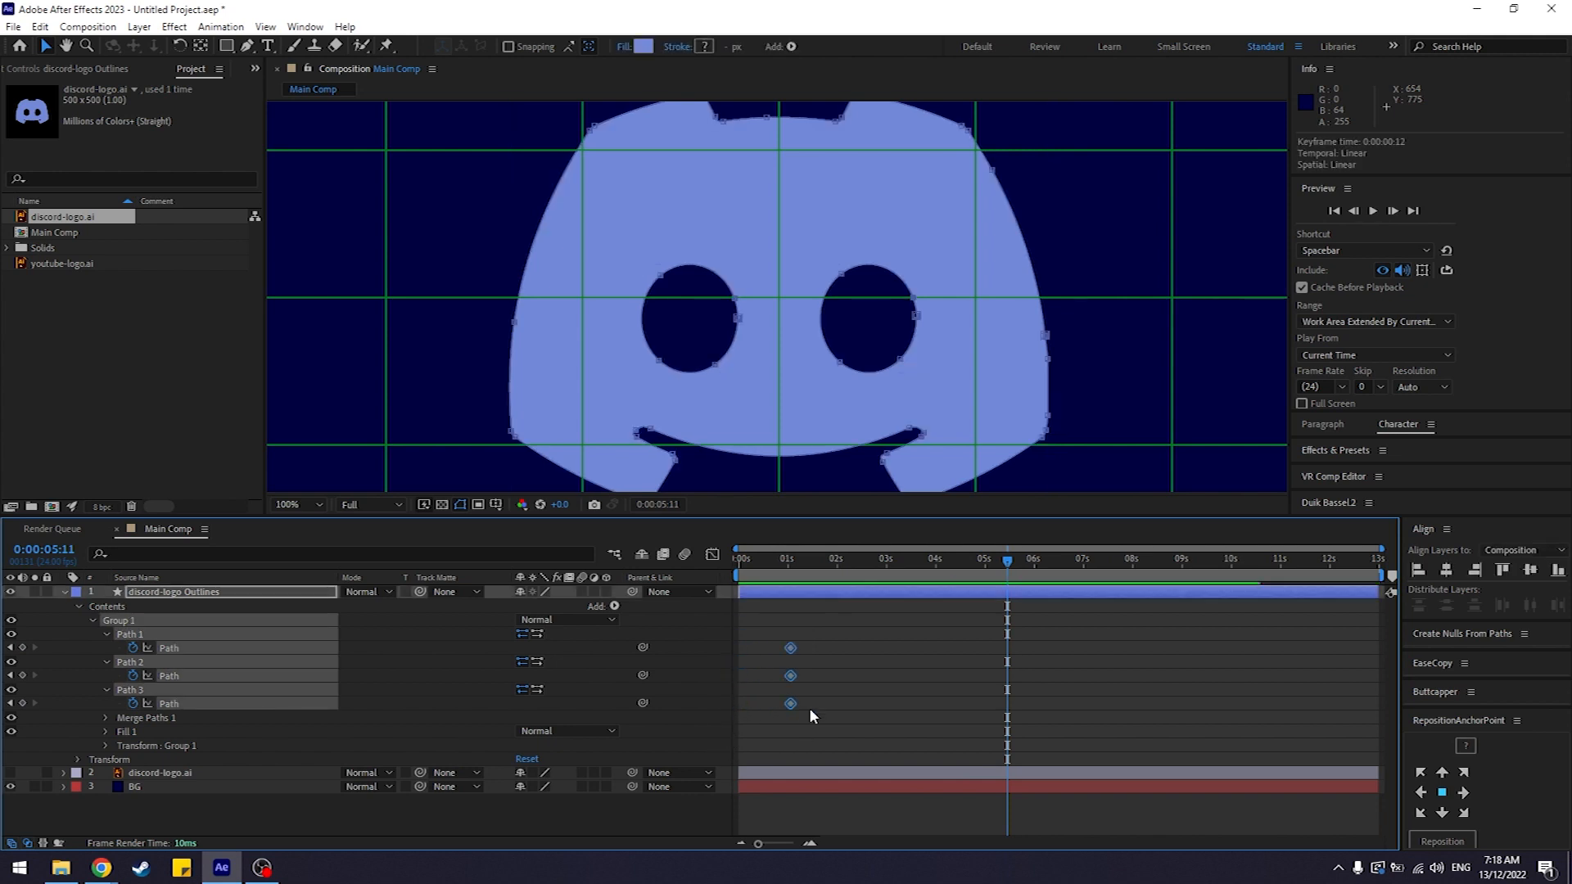
pyautogui.click(798, 696)
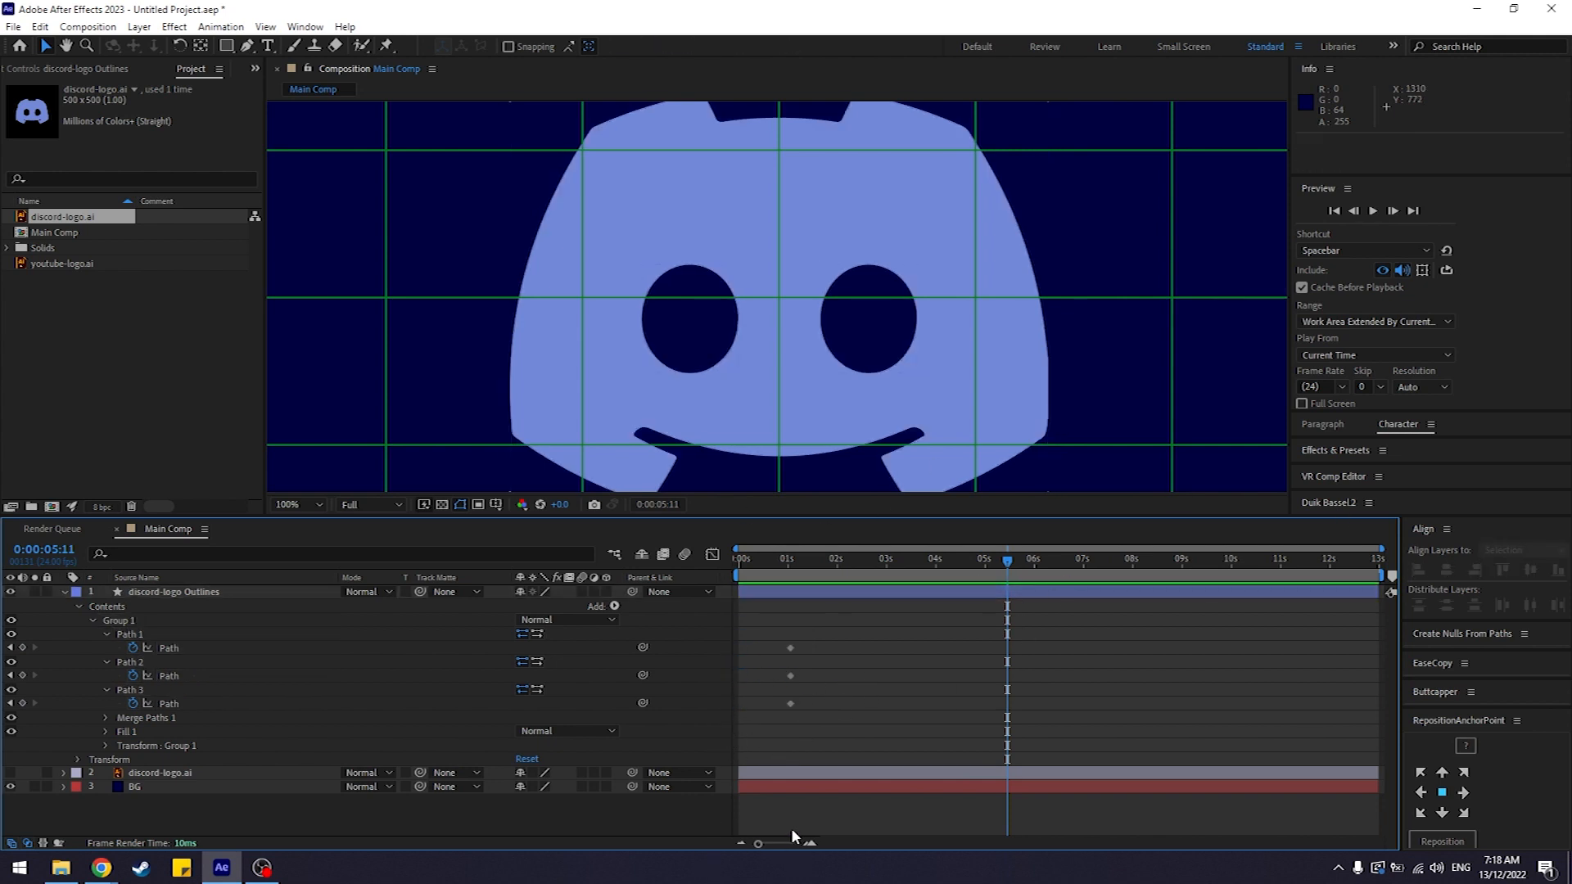
pyautogui.click(198, 590)
pyautogui.press(',')
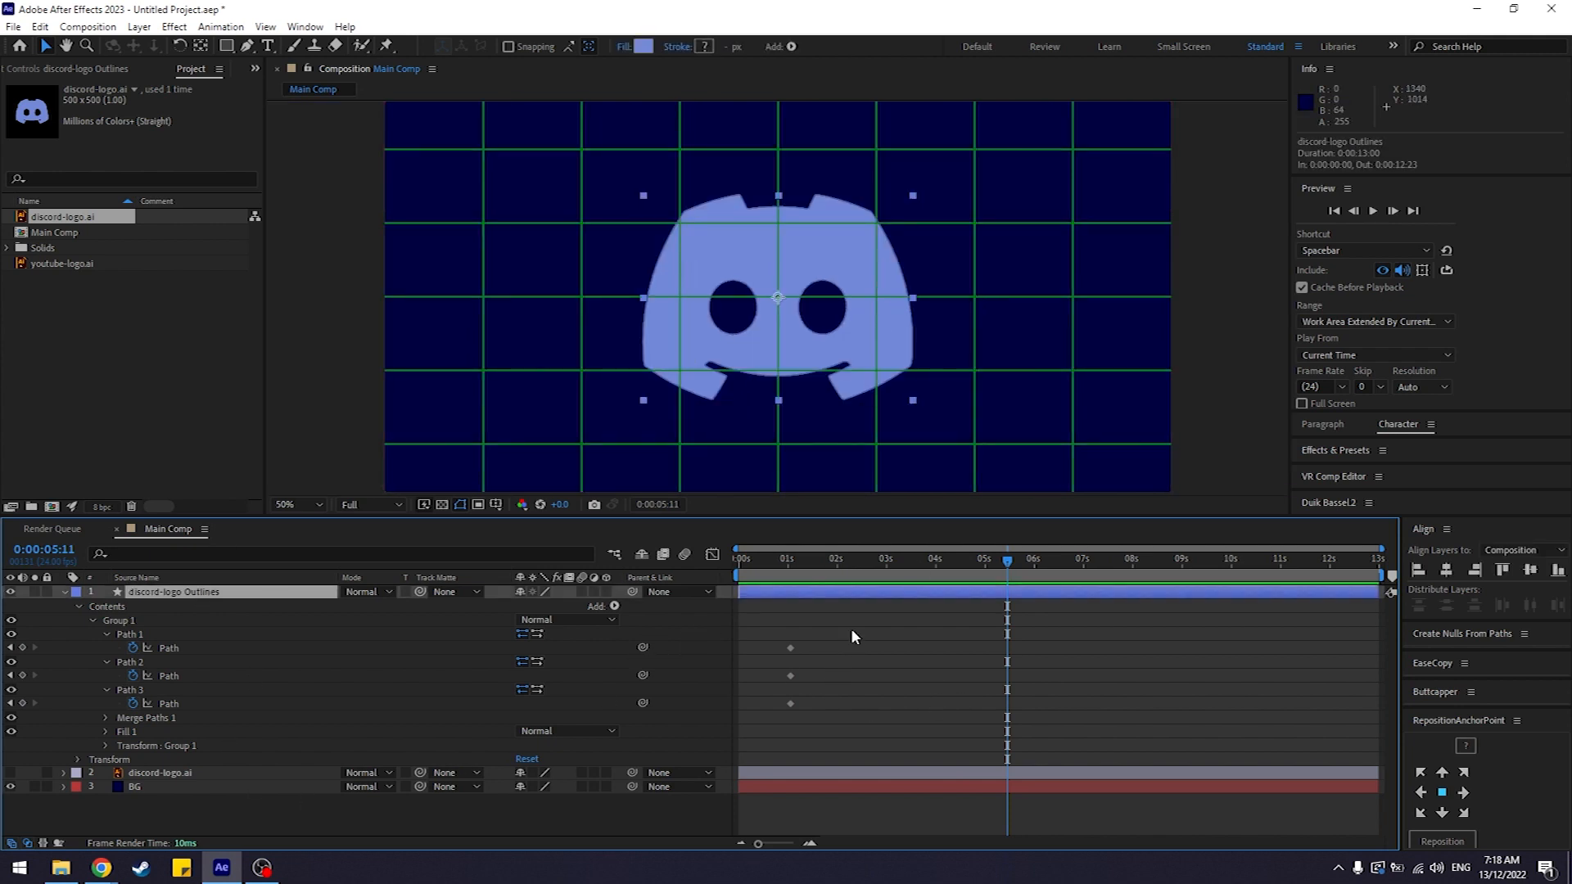
pyautogui.moveTo(858, 620); pyautogui.dragTo(770, 729)
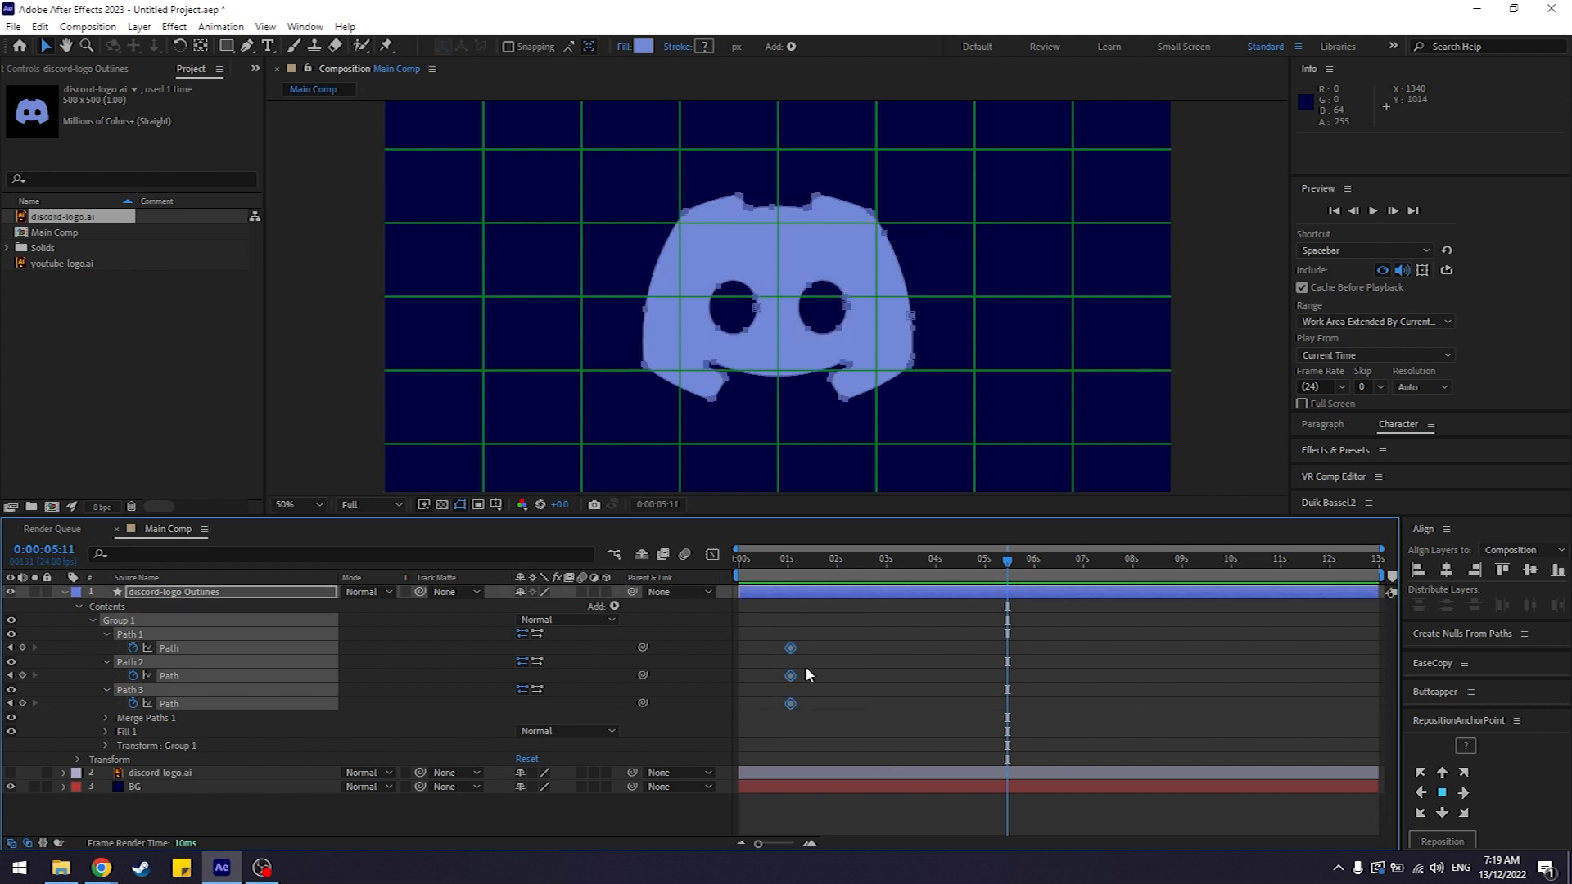
pyautogui.moveTo(835, 626); pyautogui.dragTo(769, 729)
pyautogui.click(807, 668)
pyautogui.click(449, 288)
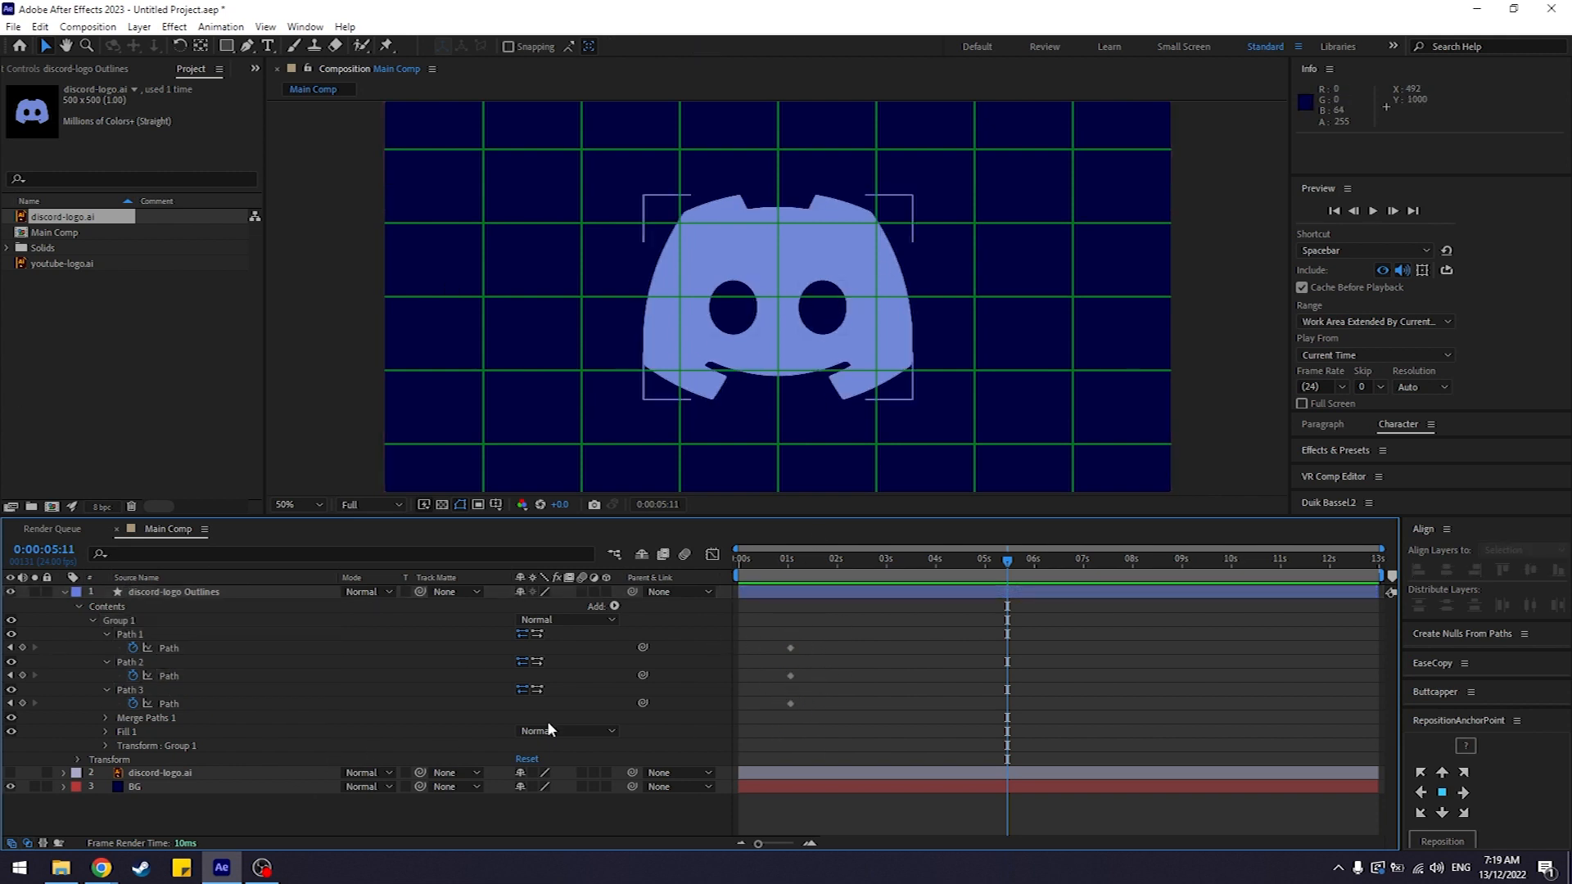
# Step: Collapse the discord-logo Outlines layer and add a new empty shape layer to Main Comp
pyautogui.moveTo(868, 630); pyautogui.dragTo(768, 722)
pyautogui.click(586, 821)
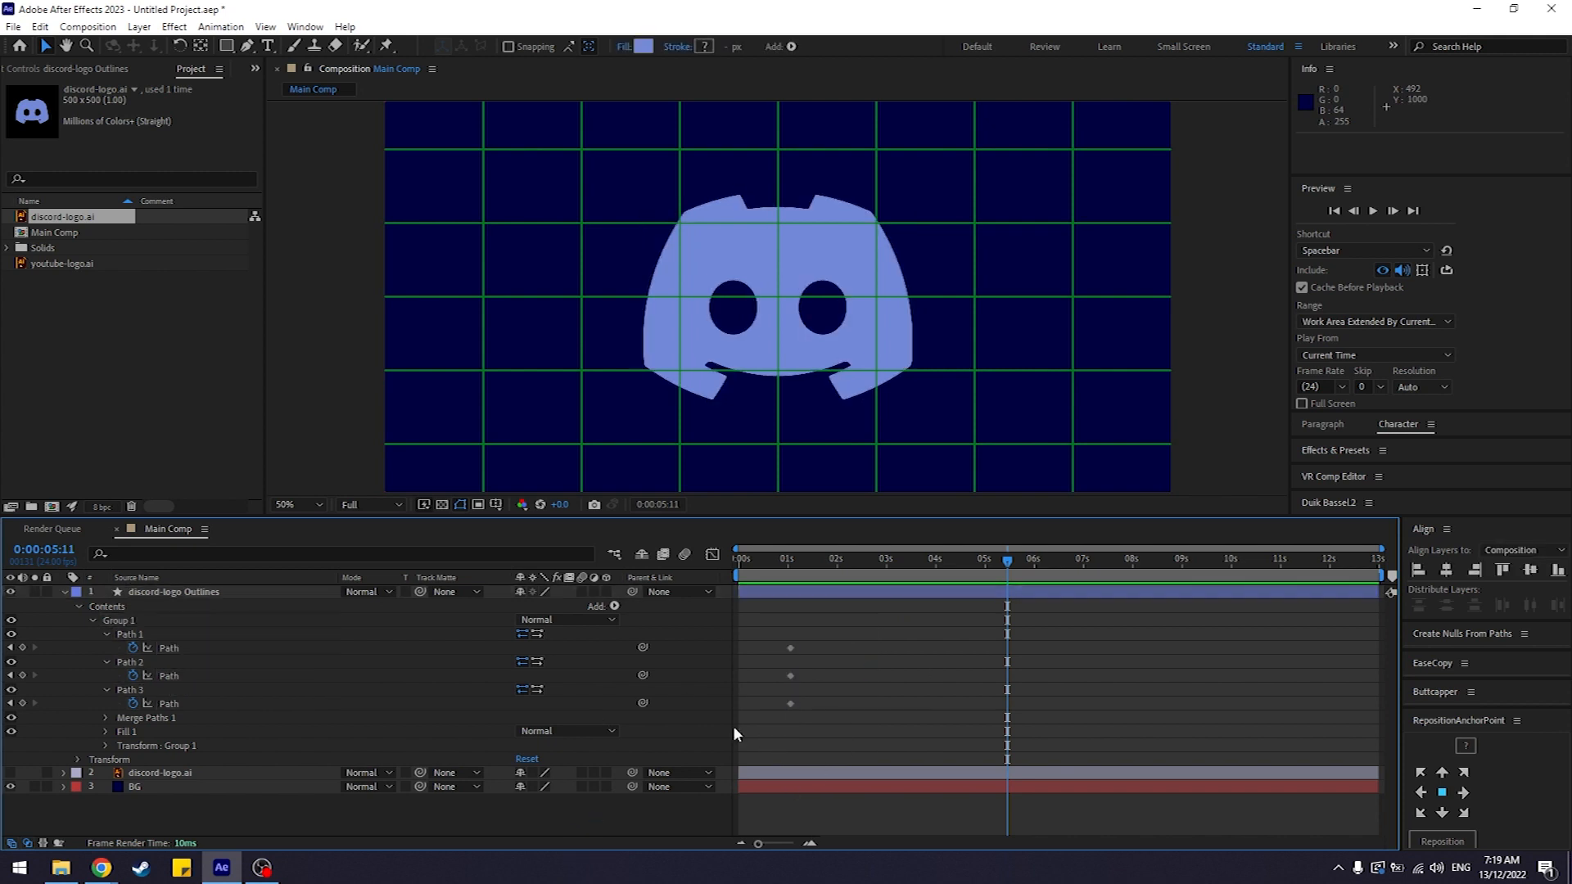
pyautogui.click(63, 592)
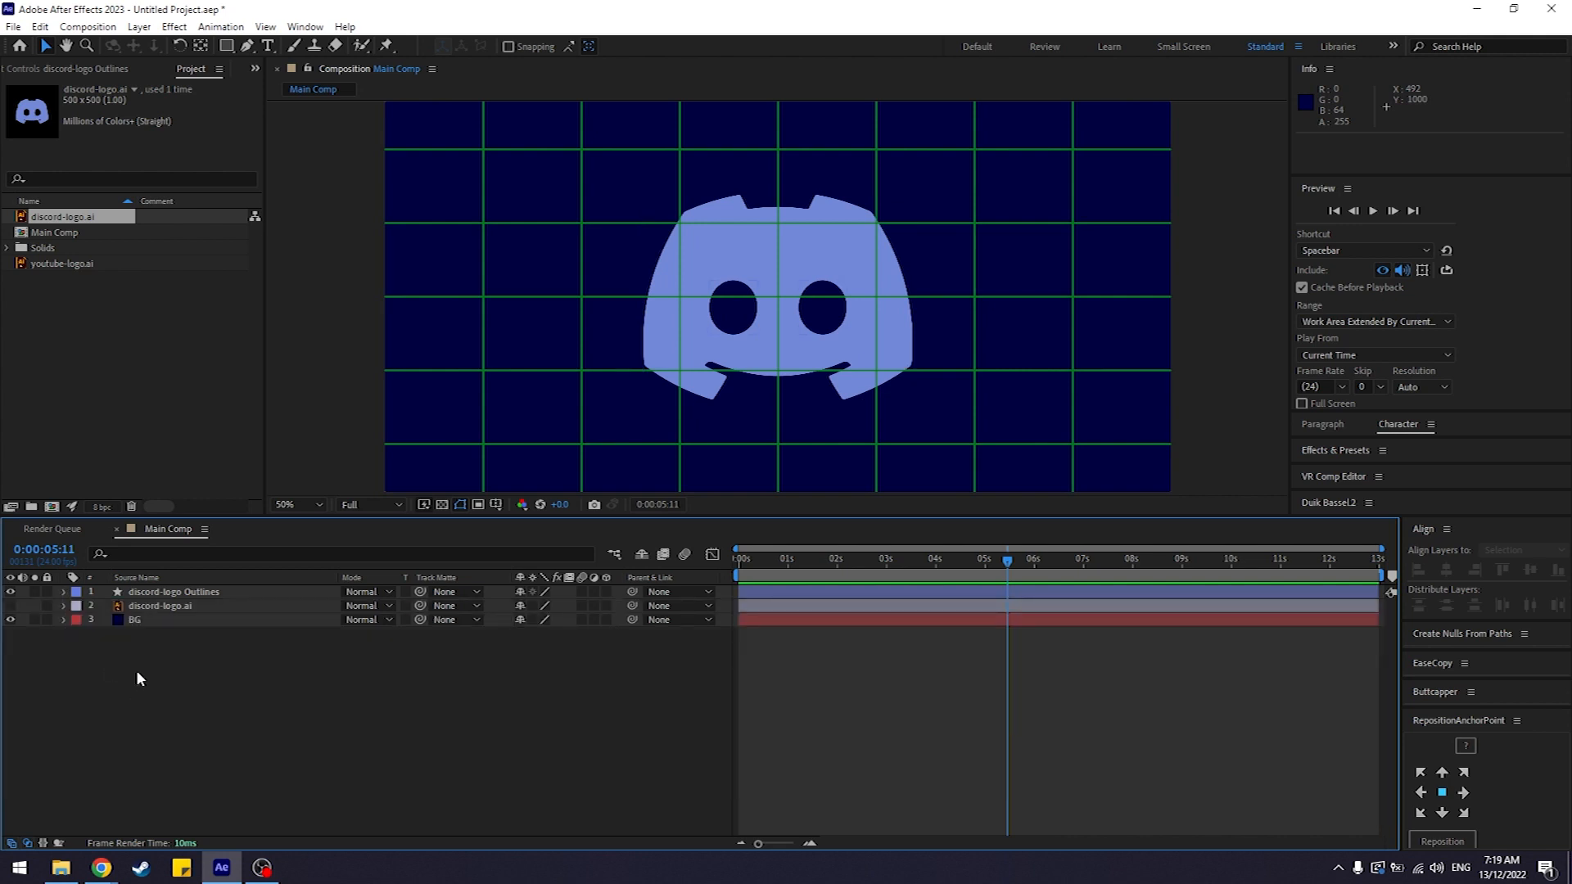
pyautogui.rightClick(221, 677)
pyautogui.moveTo(276, 489)
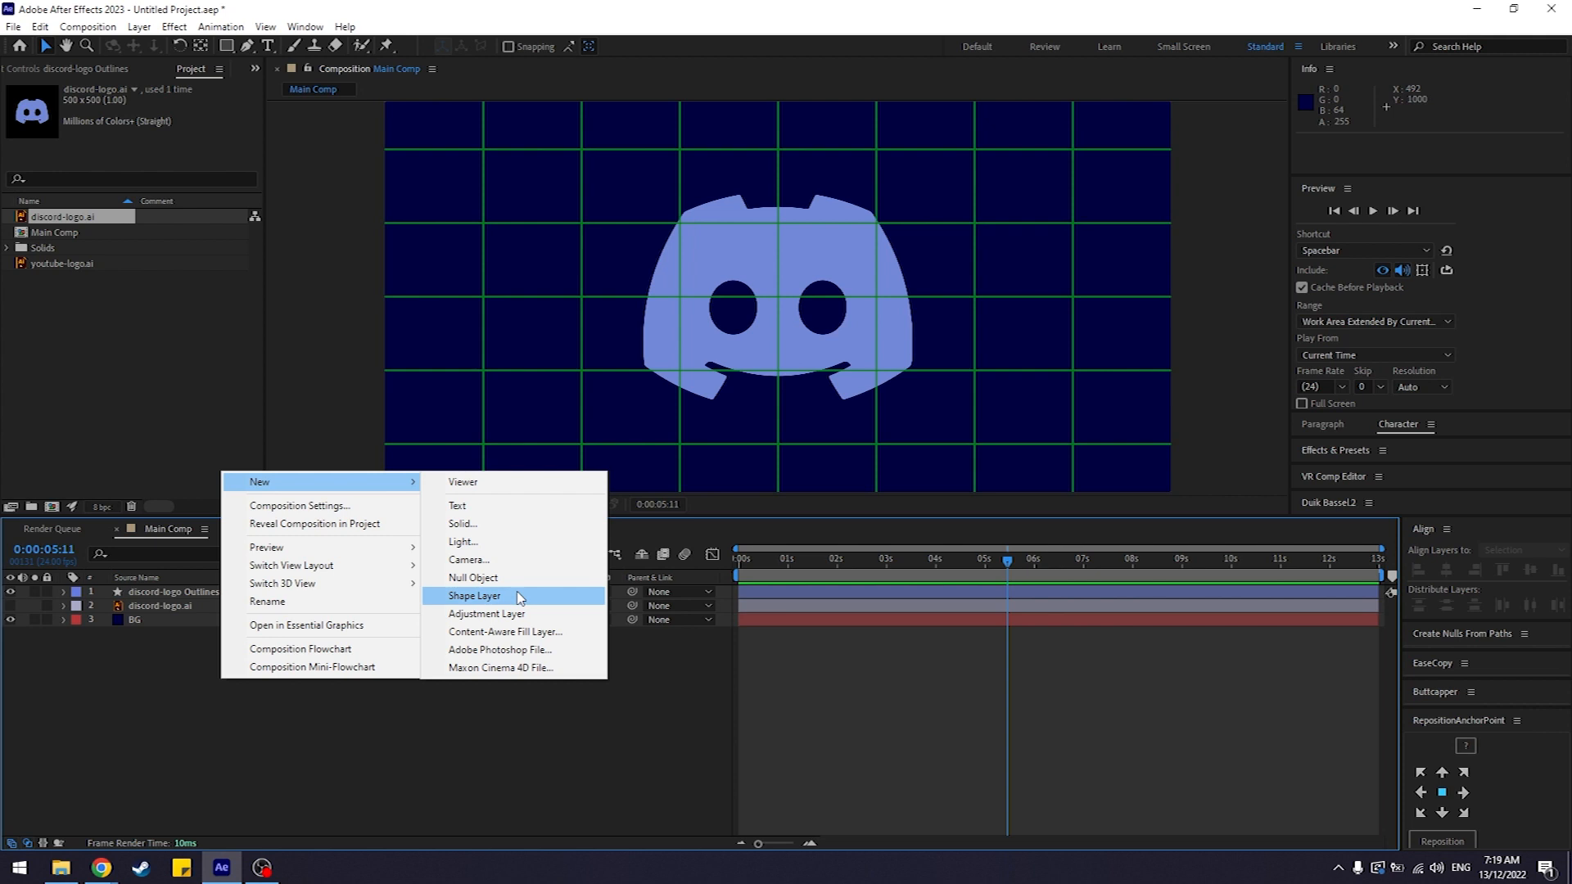
pyautogui.click(310, 735)
pyautogui.rightClick(279, 694)
pyautogui.moveTo(377, 495)
pyautogui.click(613, 612)
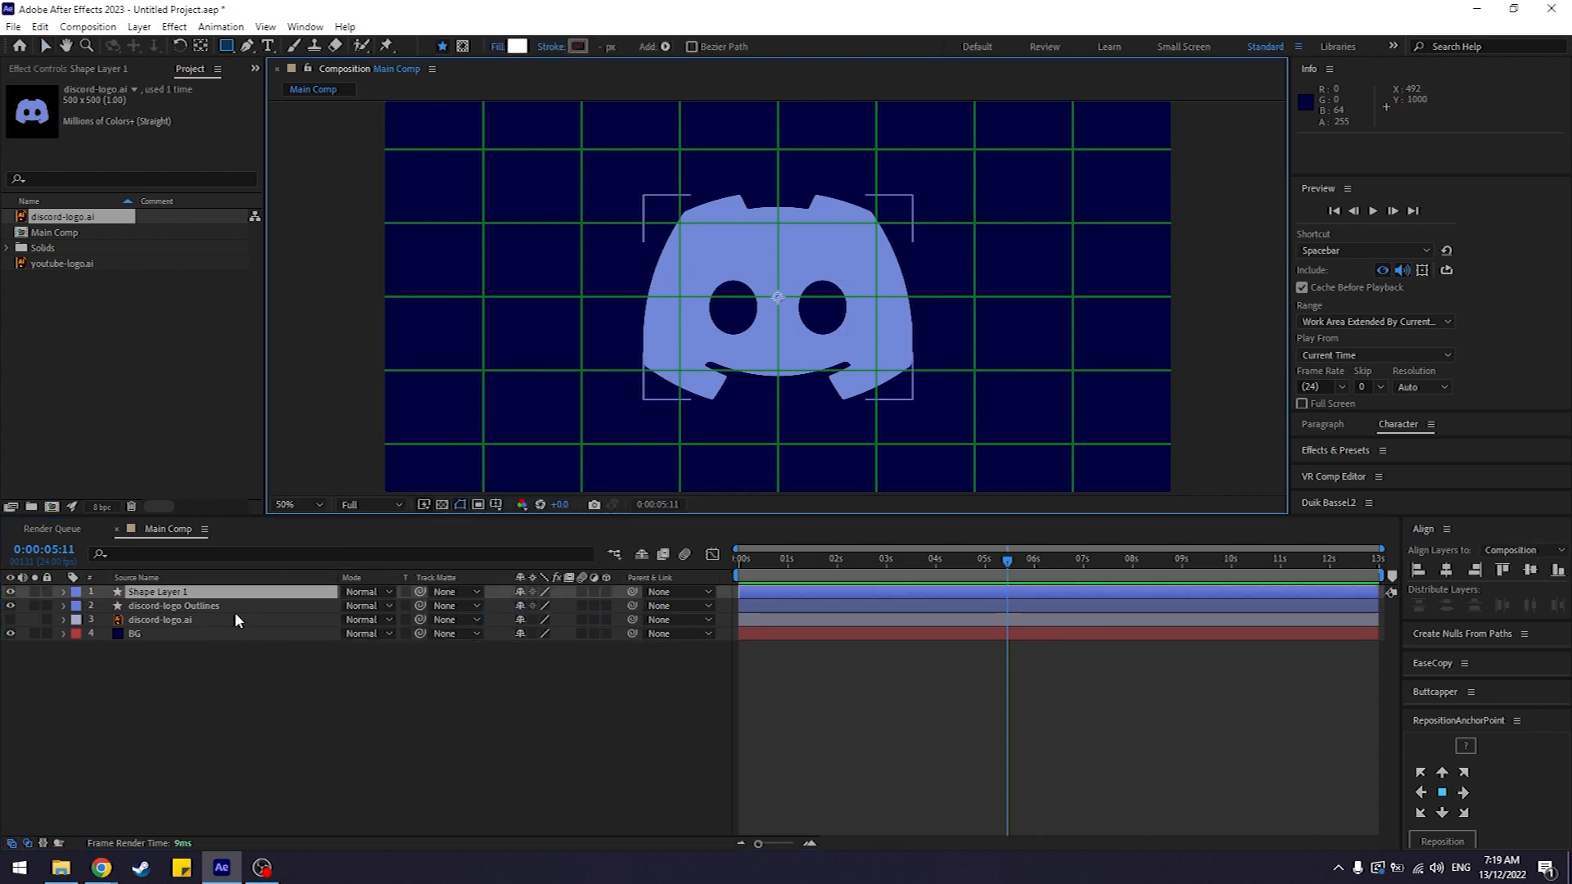
# Step: Rename the new shape layer as "discord-logo Paths"
pyautogui.click(197, 651)
pyautogui.click(170, 592)
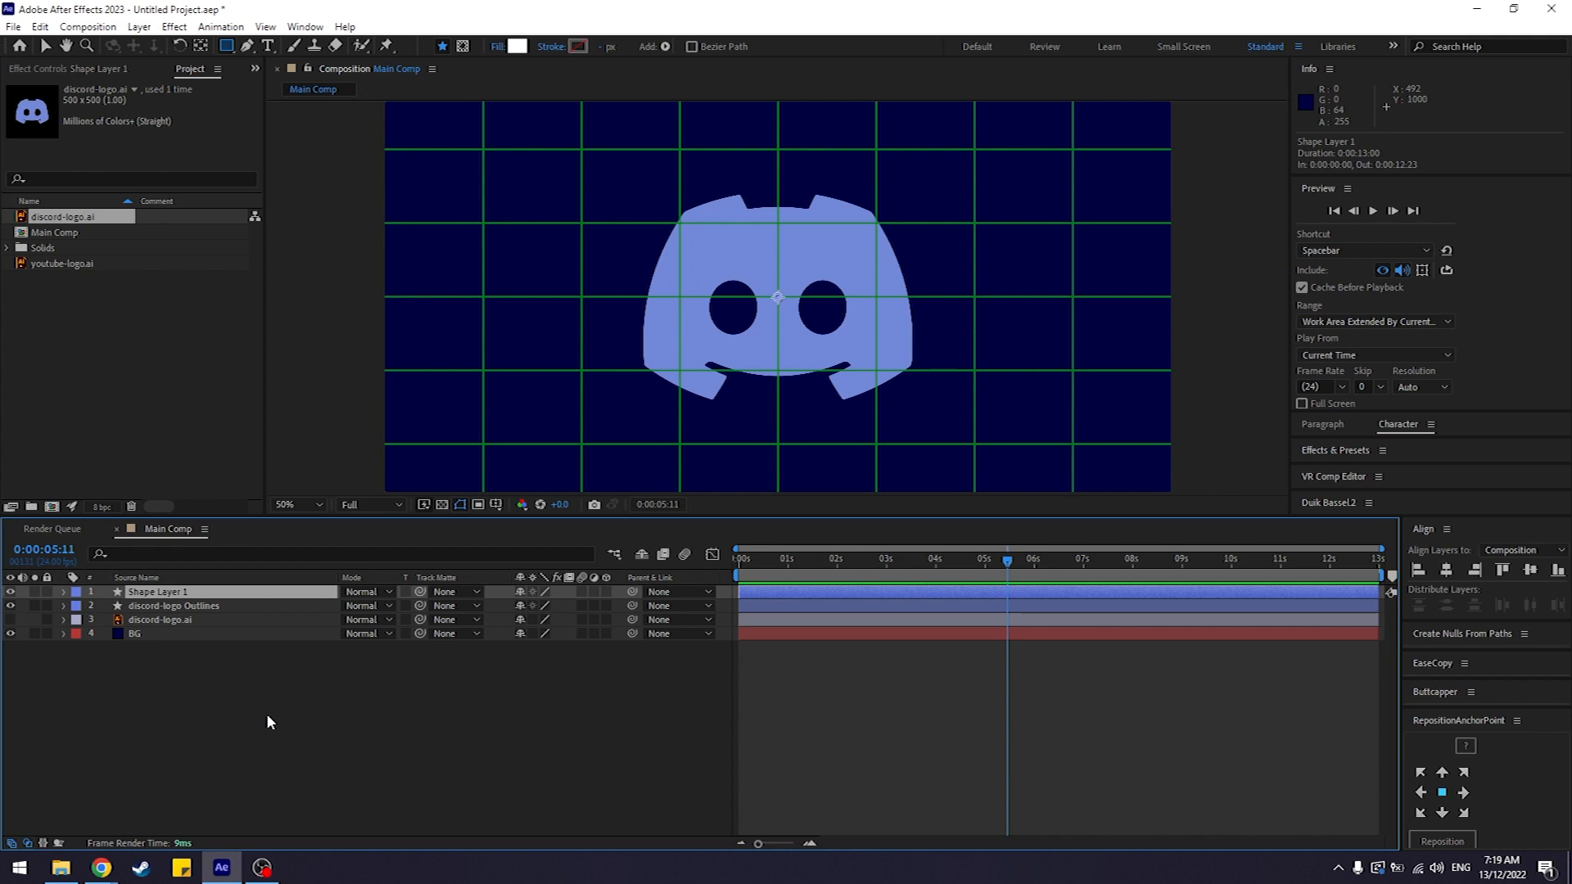
pyautogui.press('Return')
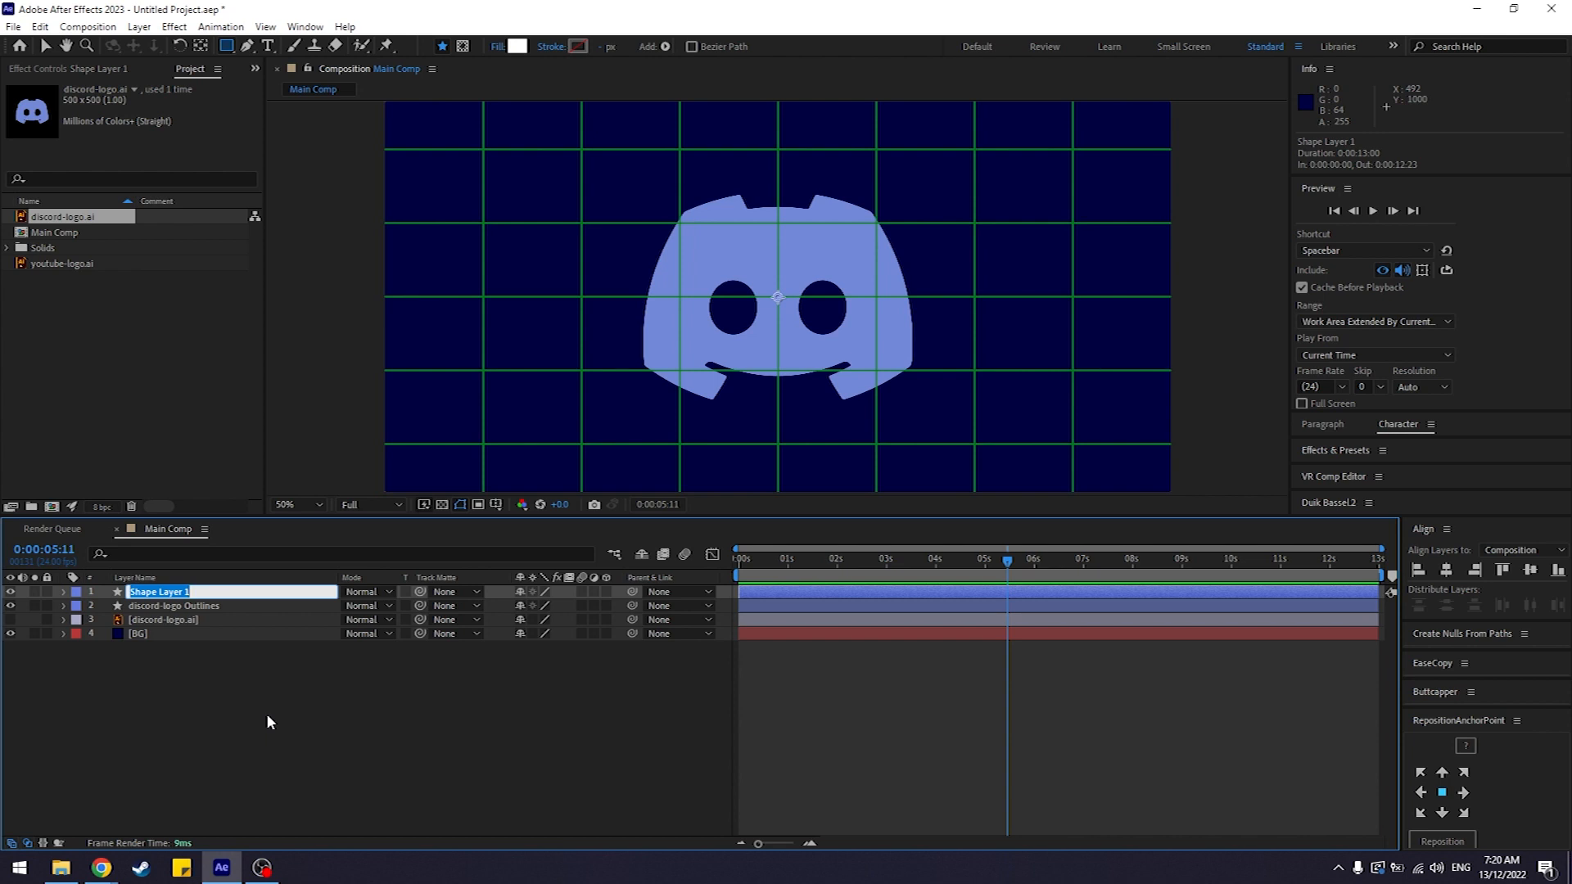
pyautogui.write('discord-logo Paths')
pyautogui.click(307, 693)
pyautogui.click(264, 592)
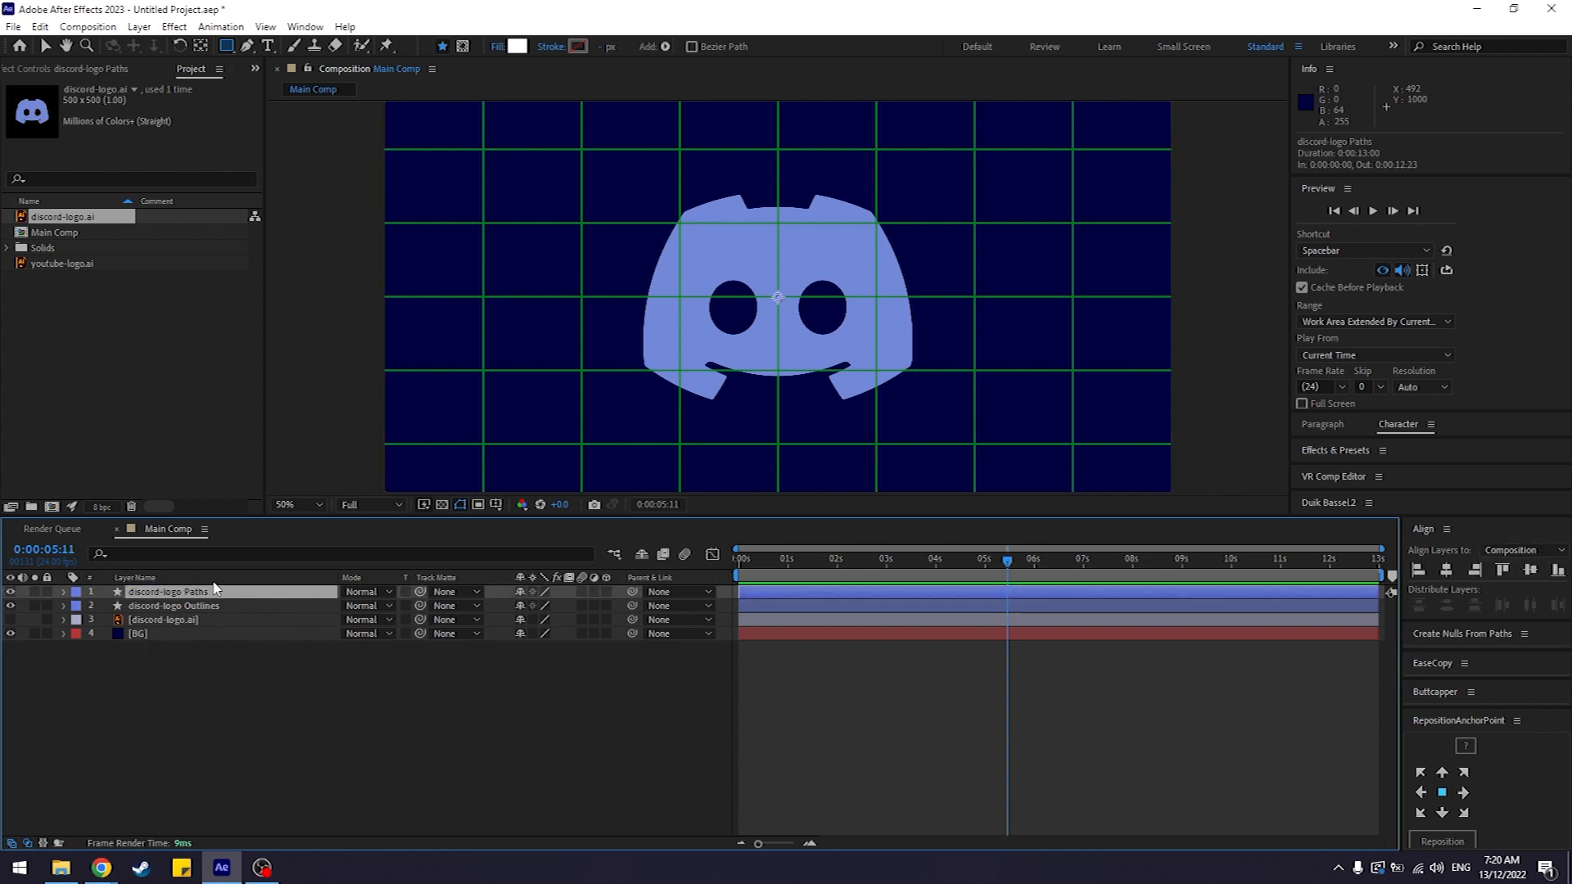
# Step: Examine the Contents group of the discord-logo Paths layer, and close the layer again
pyautogui.click(65, 591)
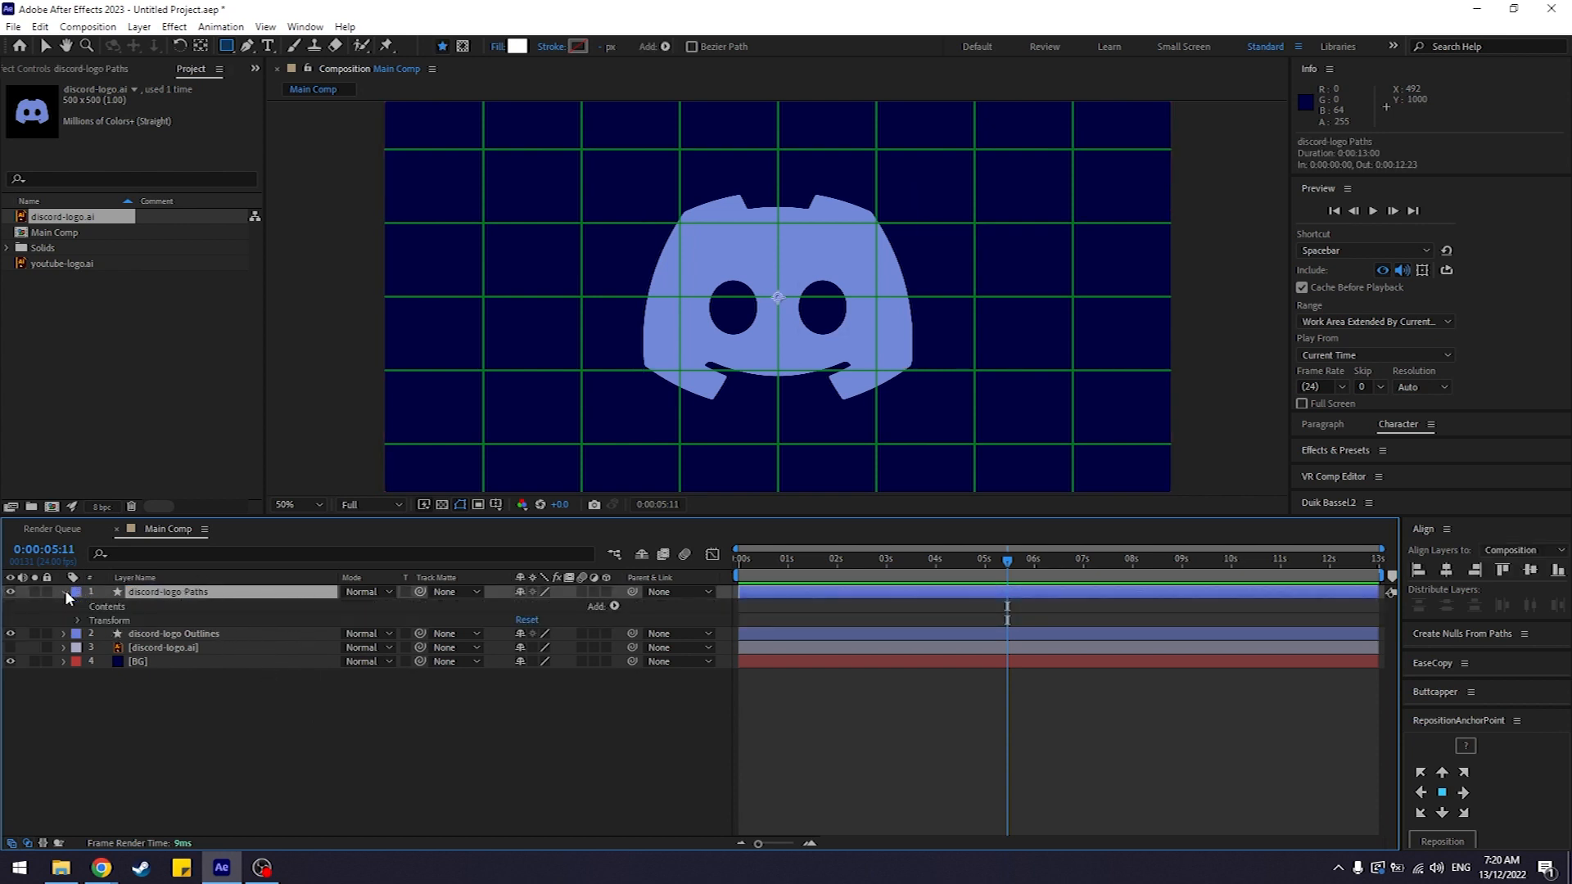
pyautogui.click(65, 591)
pyautogui.click(323, 729)
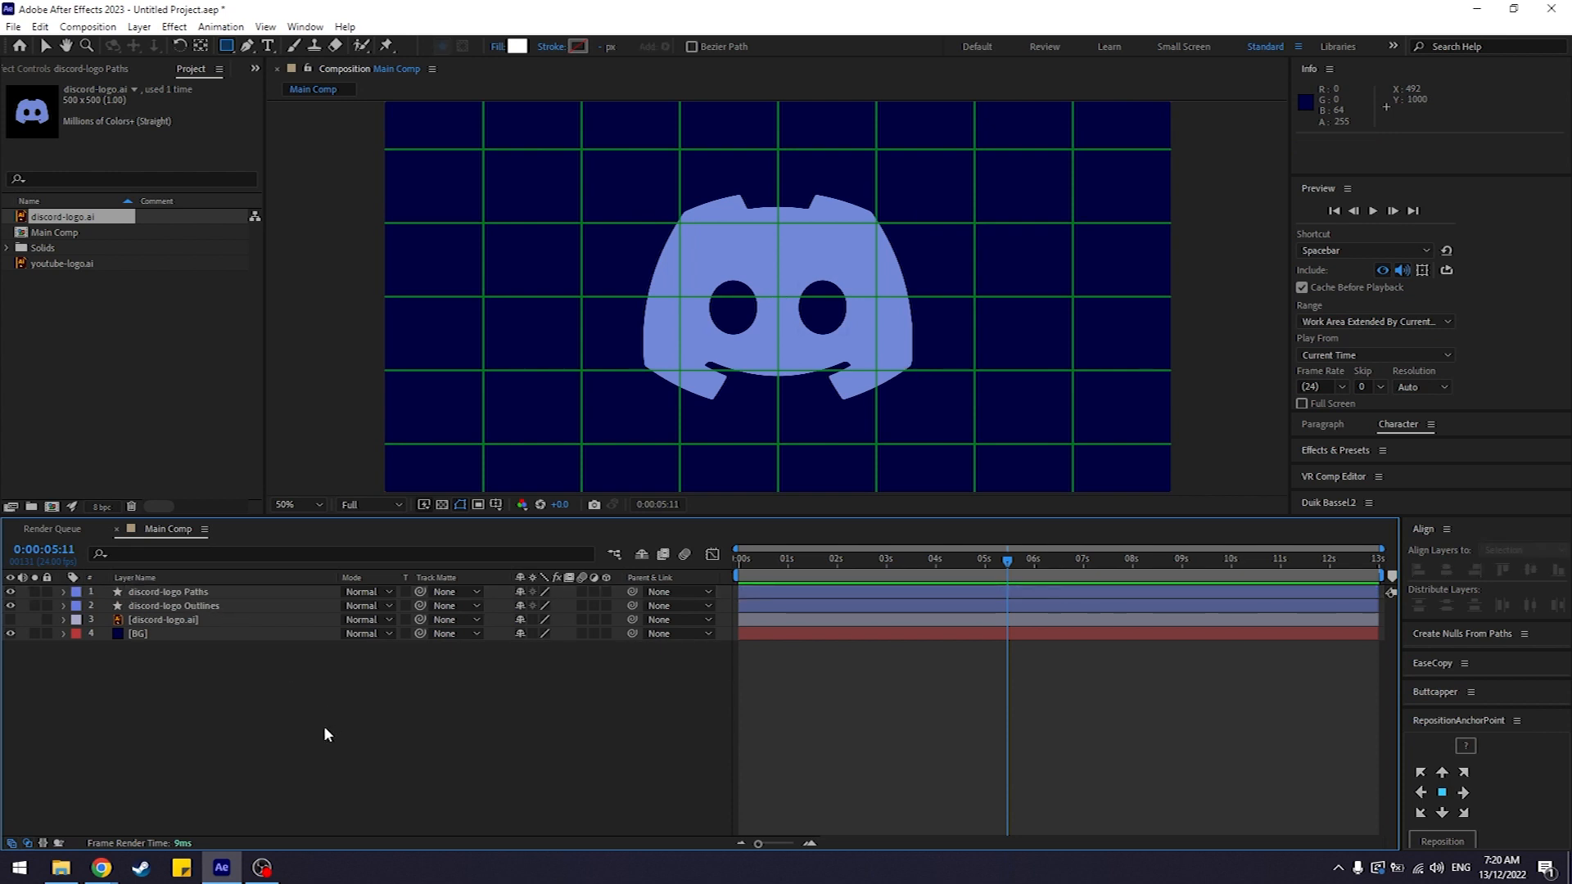
pyautogui.click(137, 591)
pyautogui.click(246, 671)
pyautogui.click(197, 592)
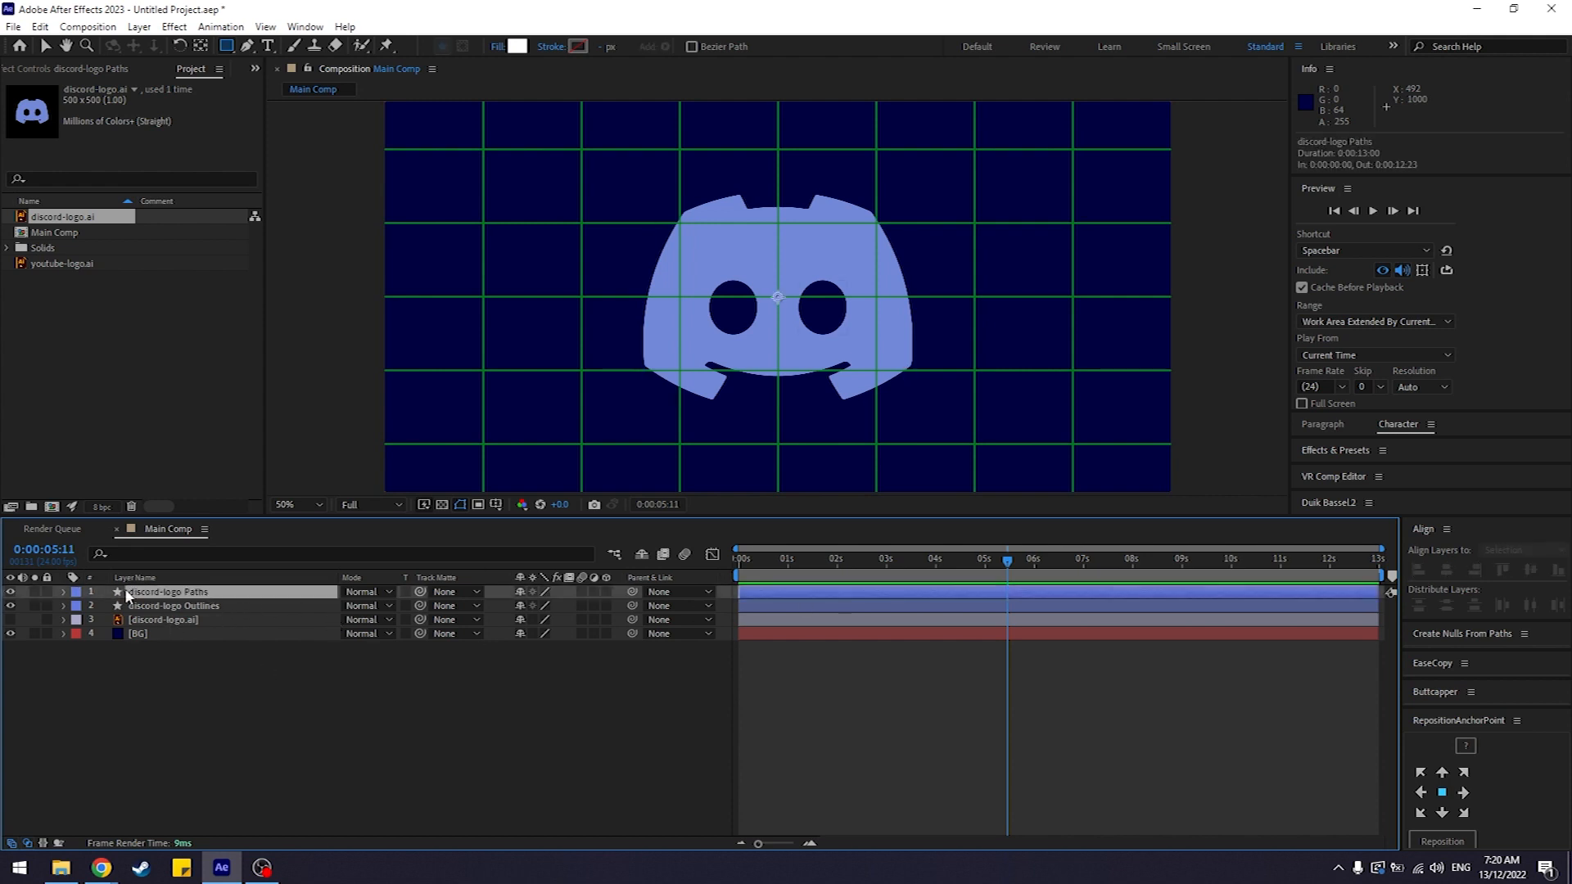
pyautogui.click(65, 591)
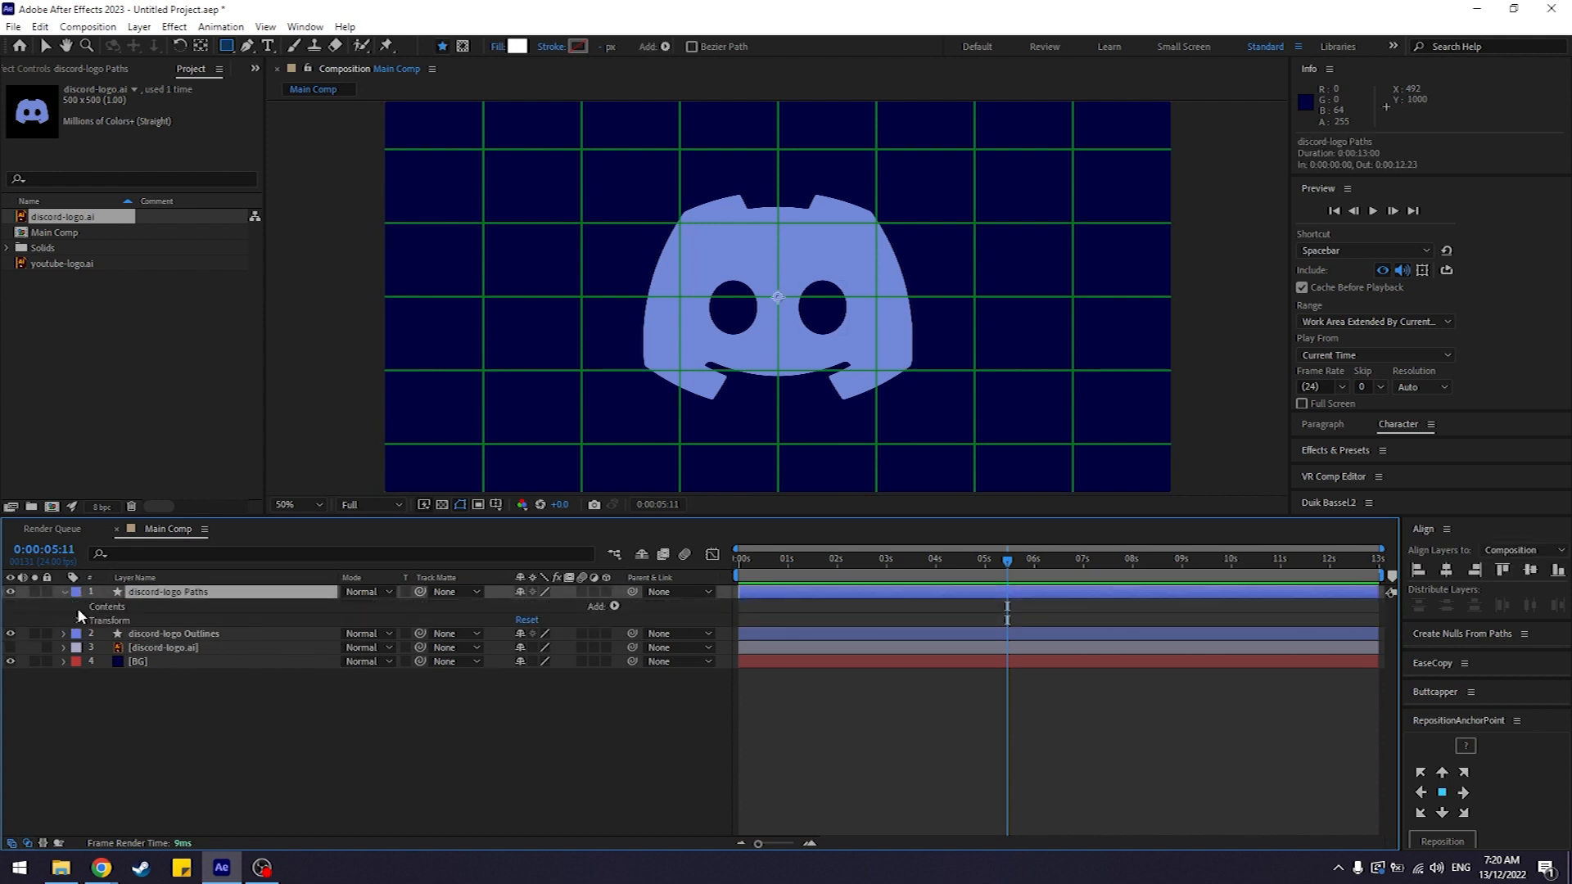
pyautogui.click(139, 607)
pyautogui.click(64, 592)
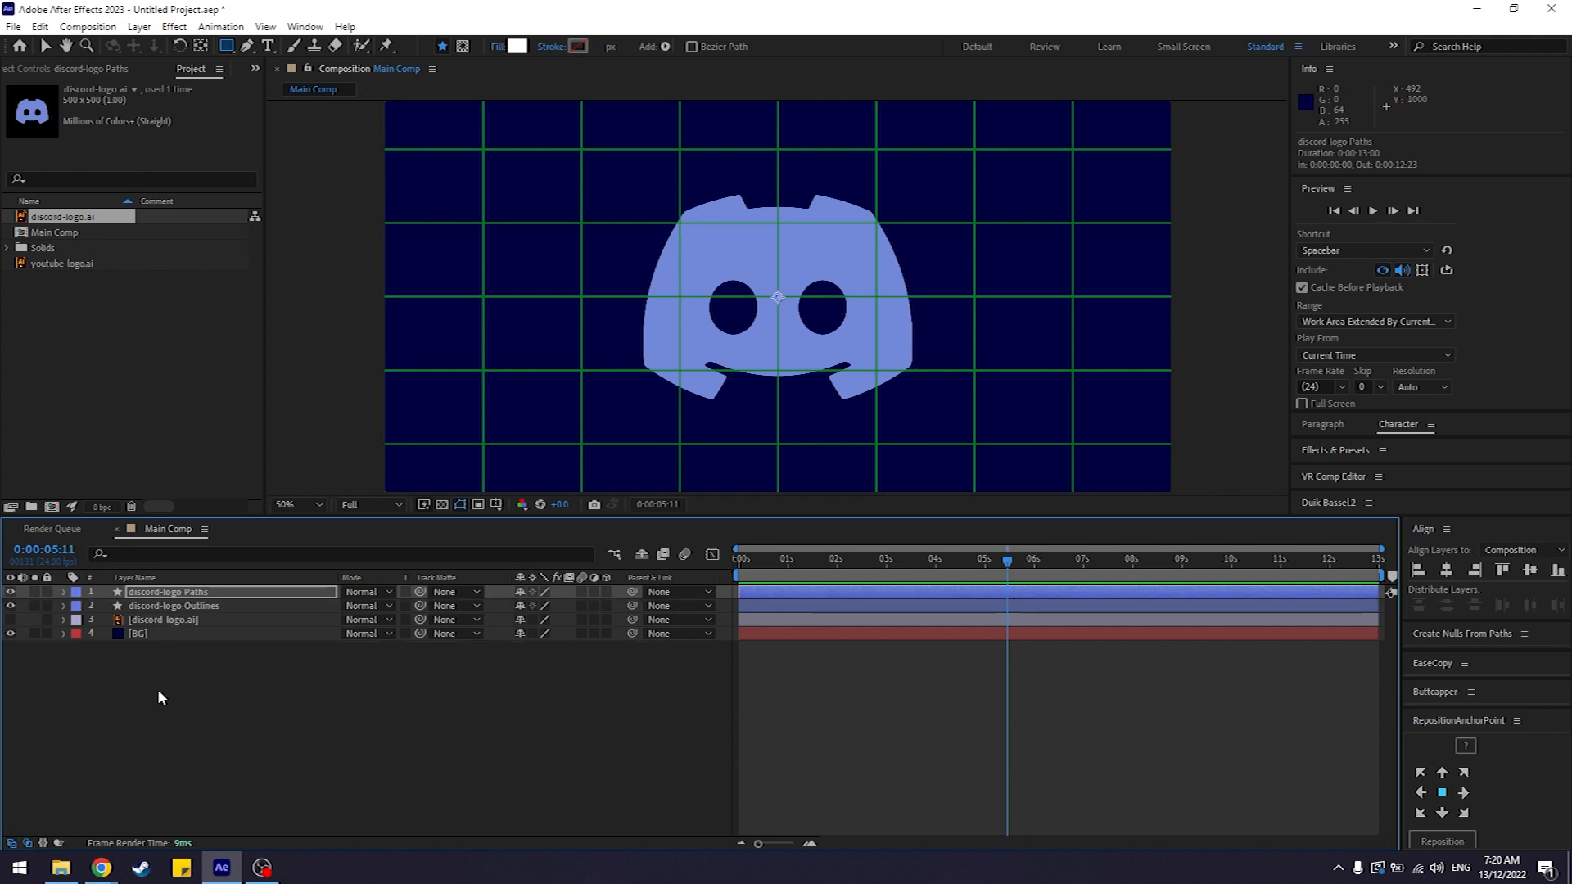
# Step: Show only the keyframed Path properties of the discord-logo Outlines layer
pyautogui.click(136, 606)
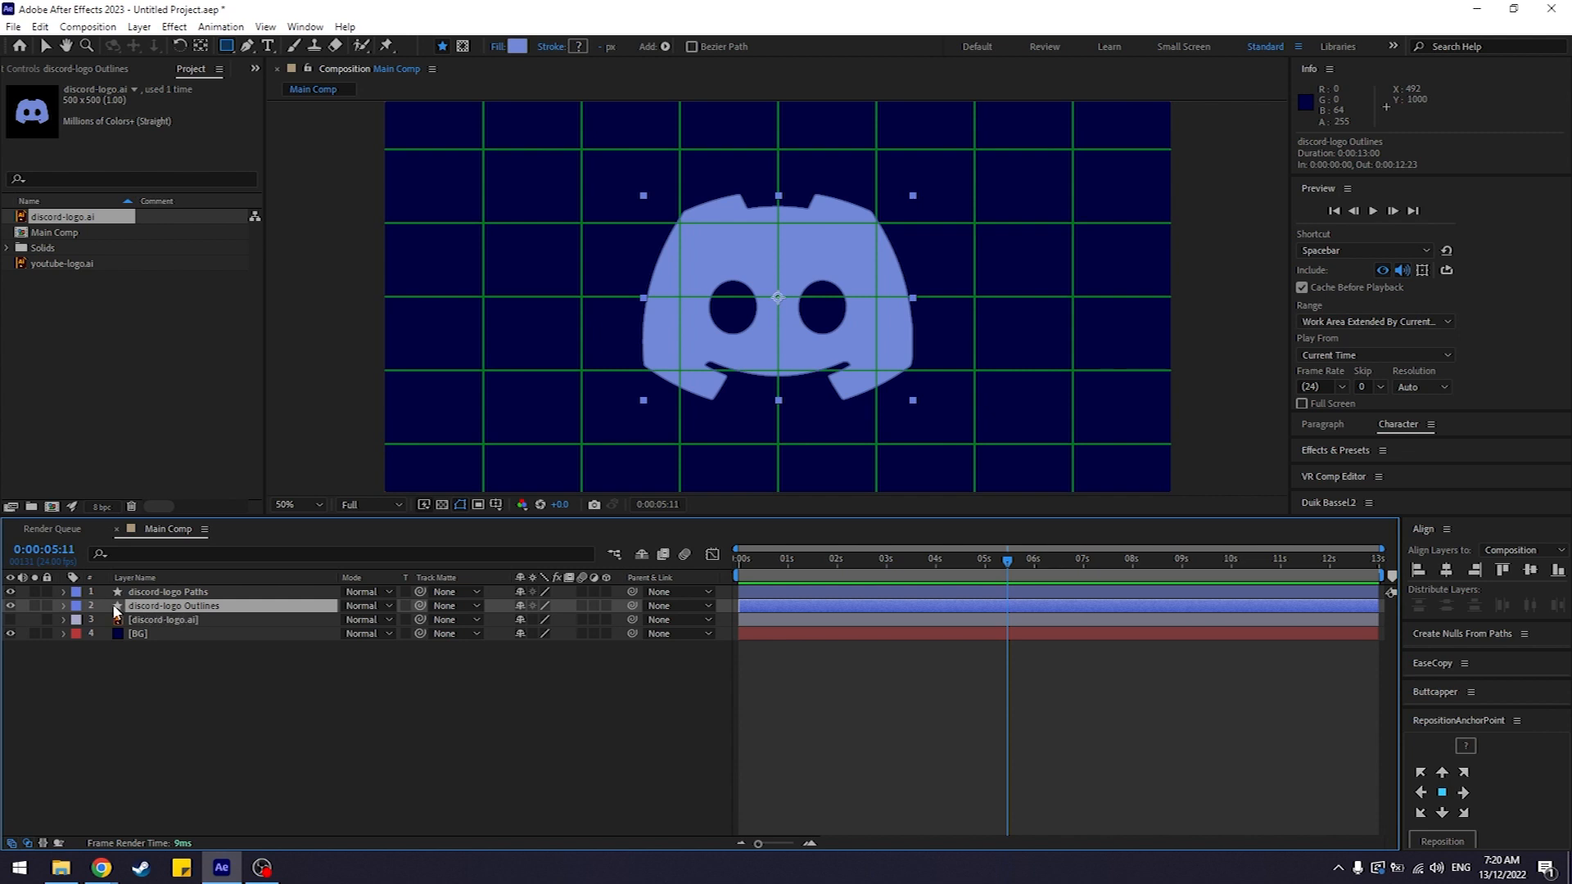
pyautogui.click(64, 606)
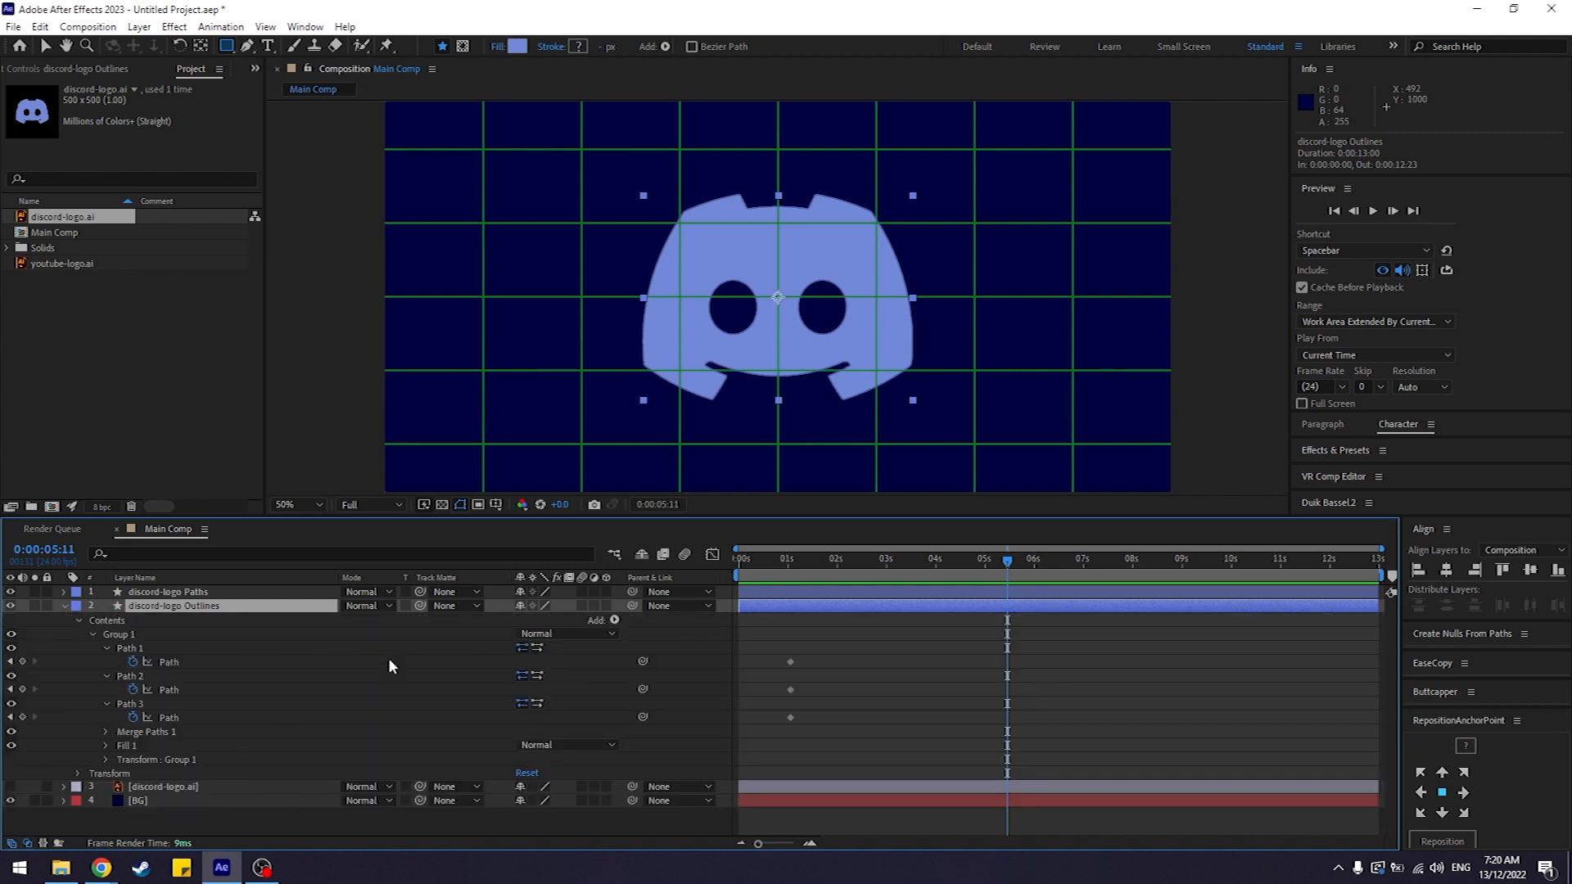
pyautogui.moveTo(815, 572); pyautogui.dragTo(819, 563)
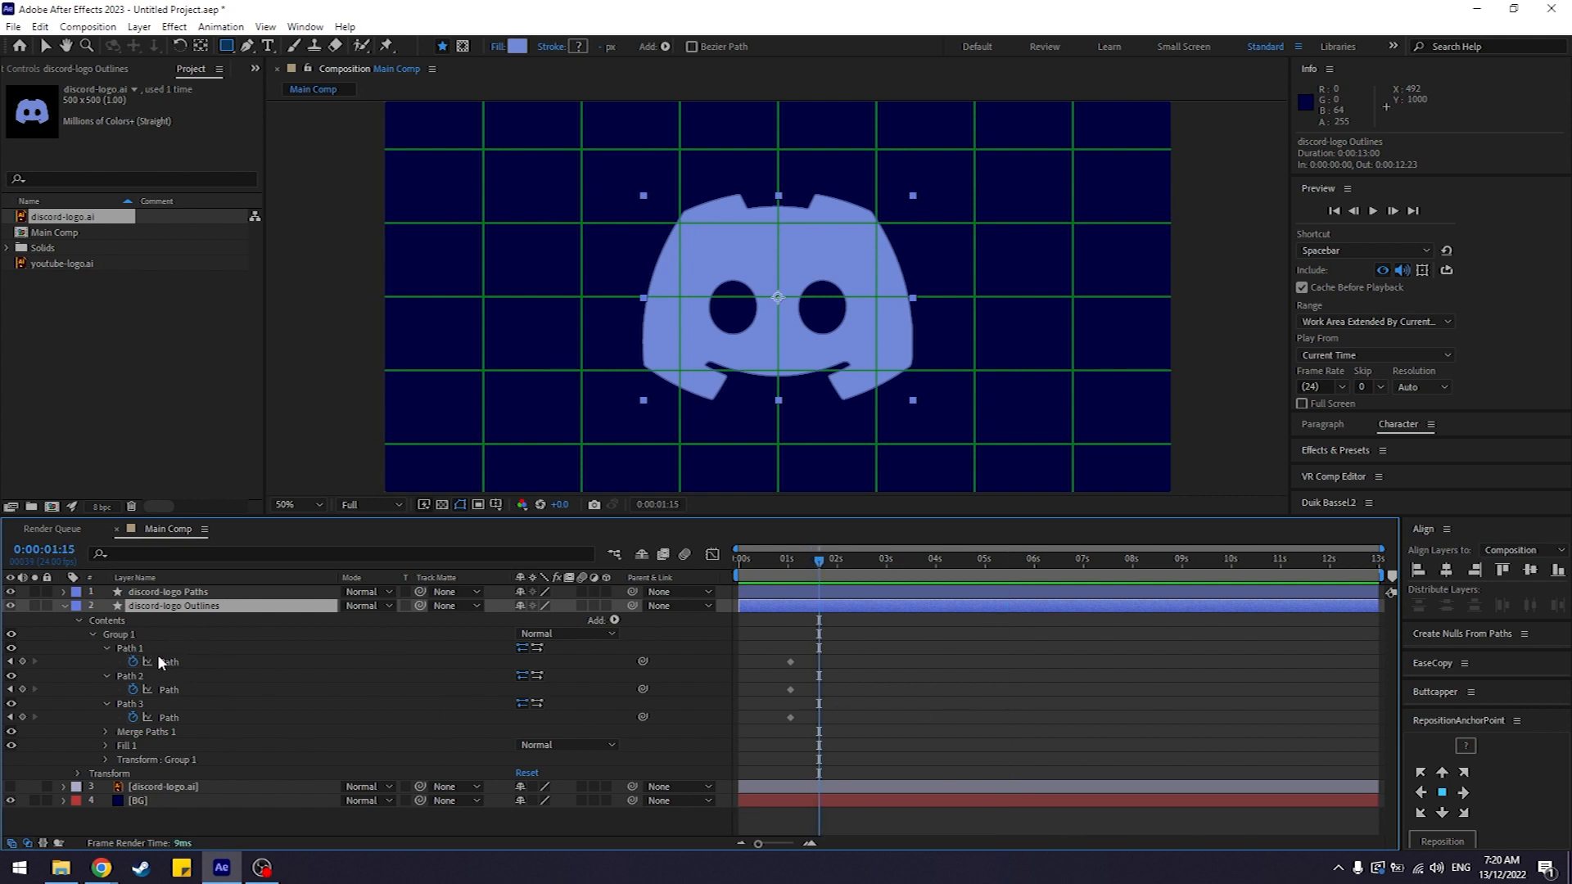
pyautogui.click(64, 606)
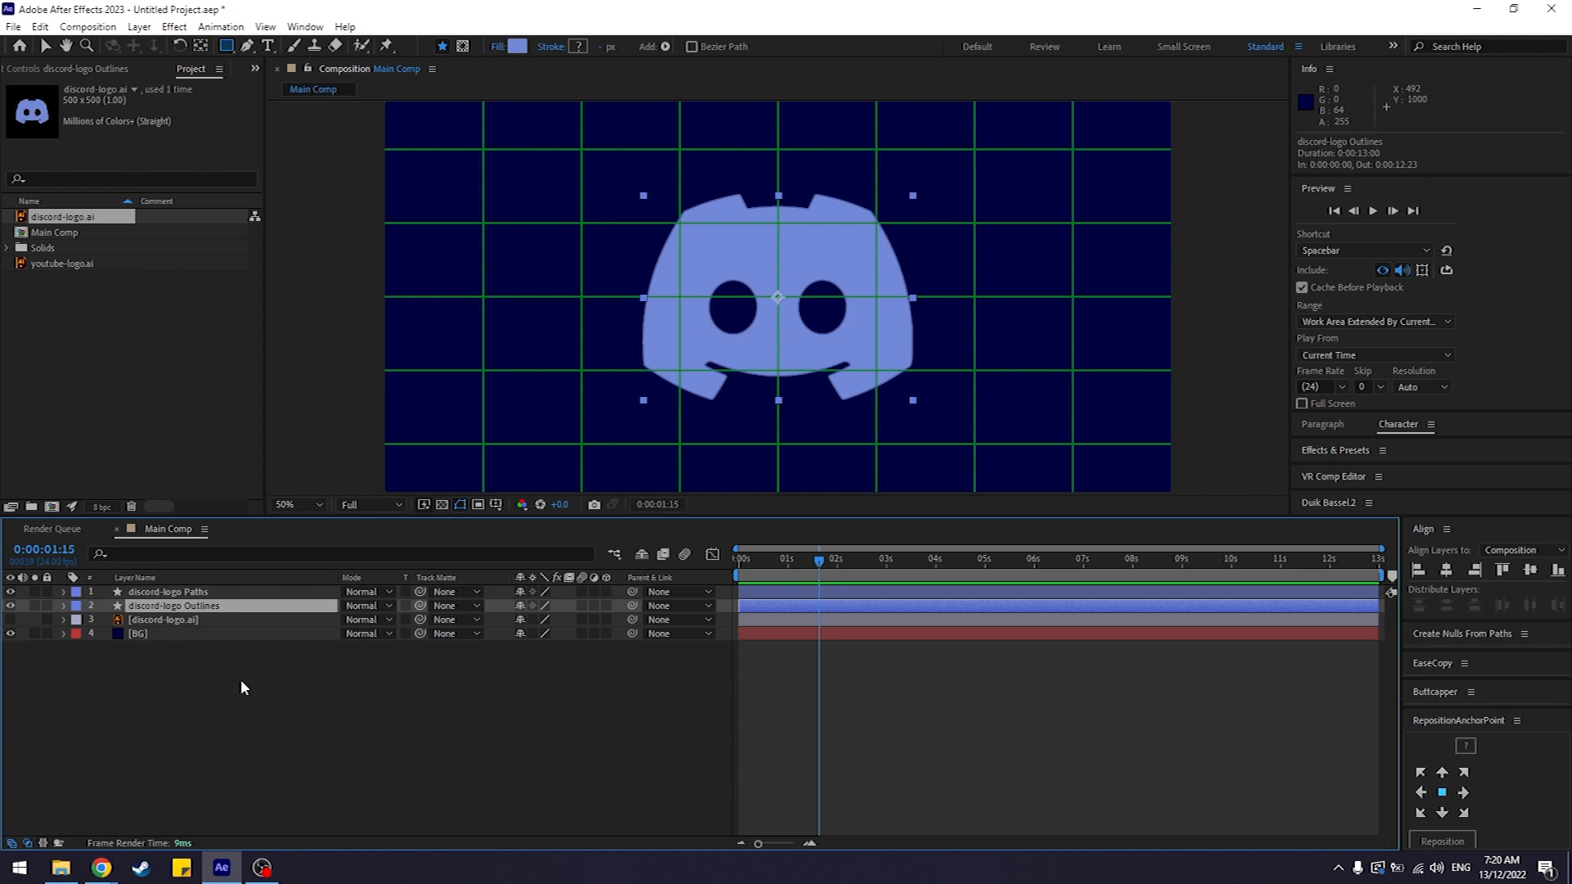
pyautogui.press('u')
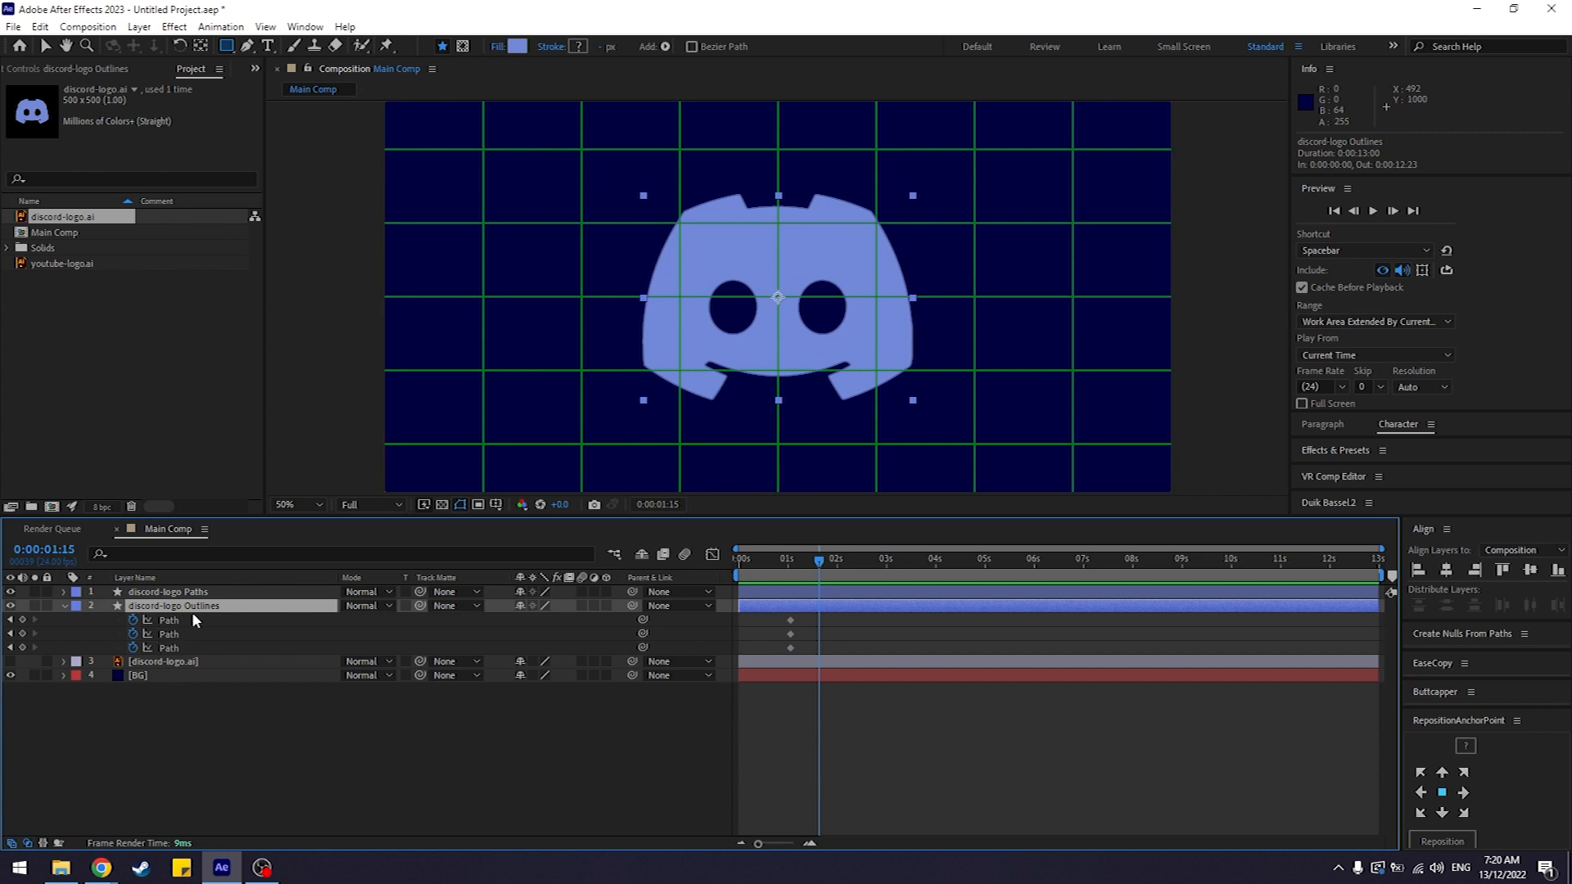
pyautogui.click(193, 620)
pyautogui.click(194, 634)
pyautogui.click(197, 648)
pyautogui.click(237, 717)
# Step: Place the current time at 0:00:00:18 and copy the three Path keyframes of the discord-logo Outlines layer
pyautogui.moveTo(819, 560); pyautogui.dragTo(776, 561)
pyautogui.click(809, 844)
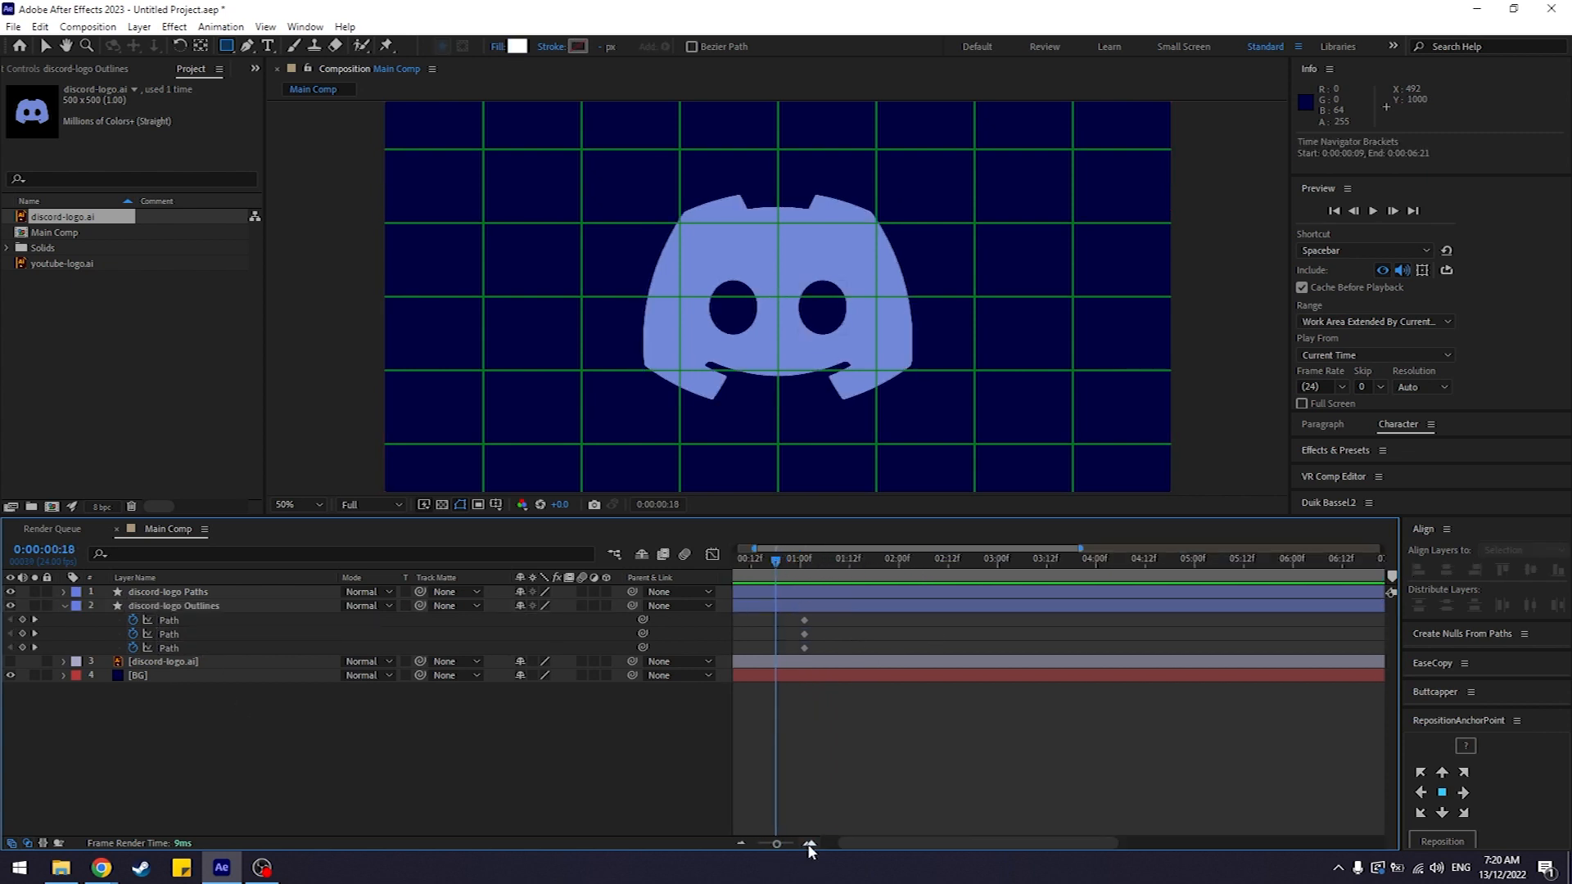
pyautogui.moveTo(909, 845); pyautogui.dragTo(812, 837)
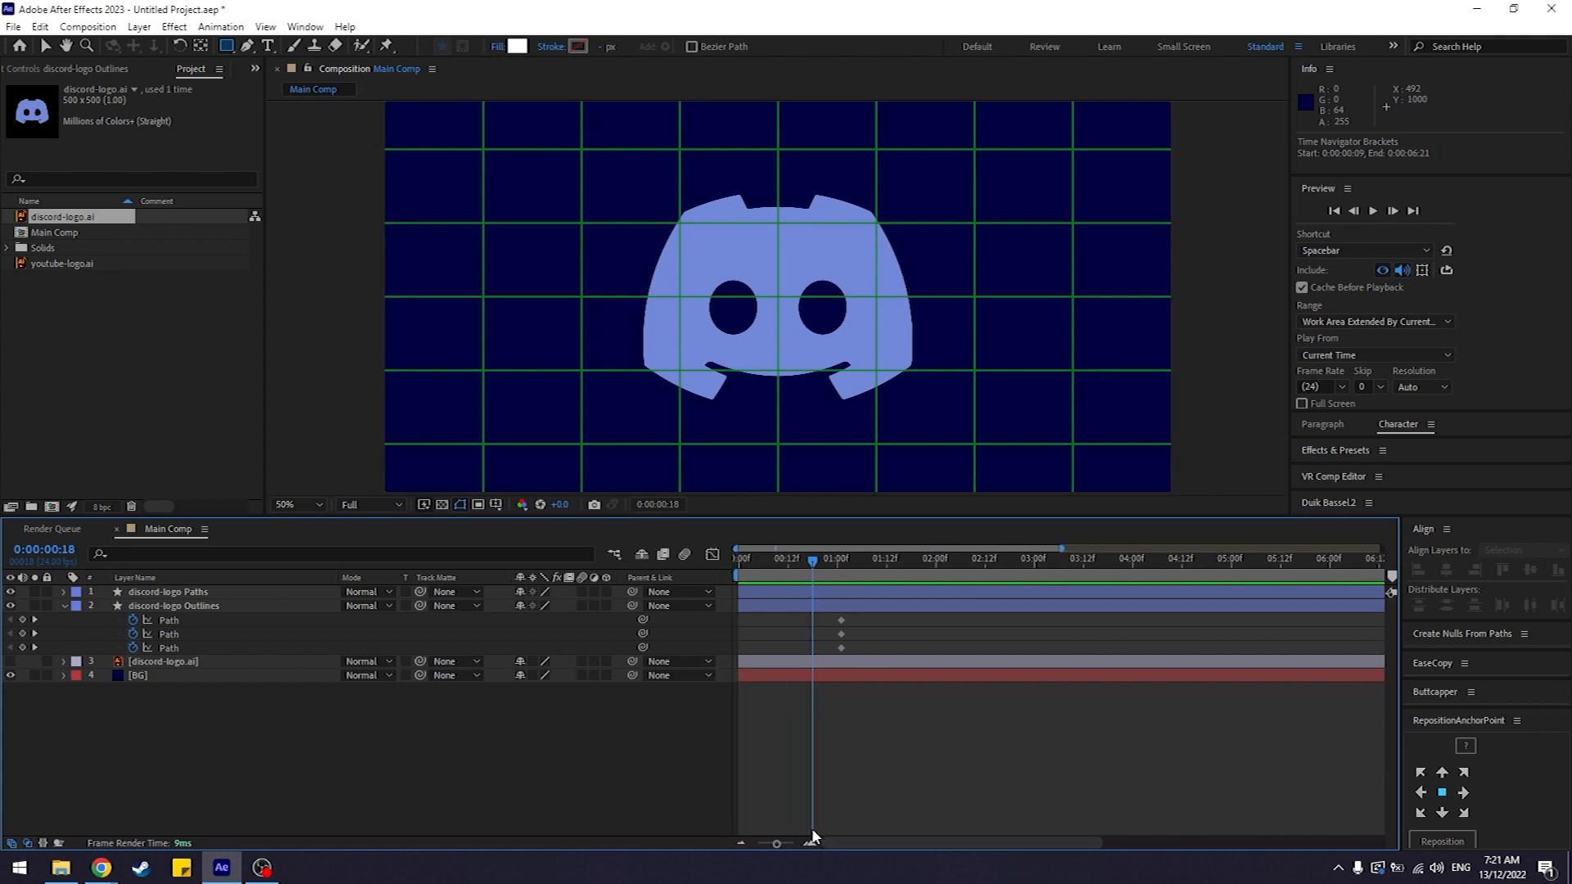
pyautogui.click(370, 633)
pyautogui.moveTo(873, 618); pyautogui.dragTo(839, 631)
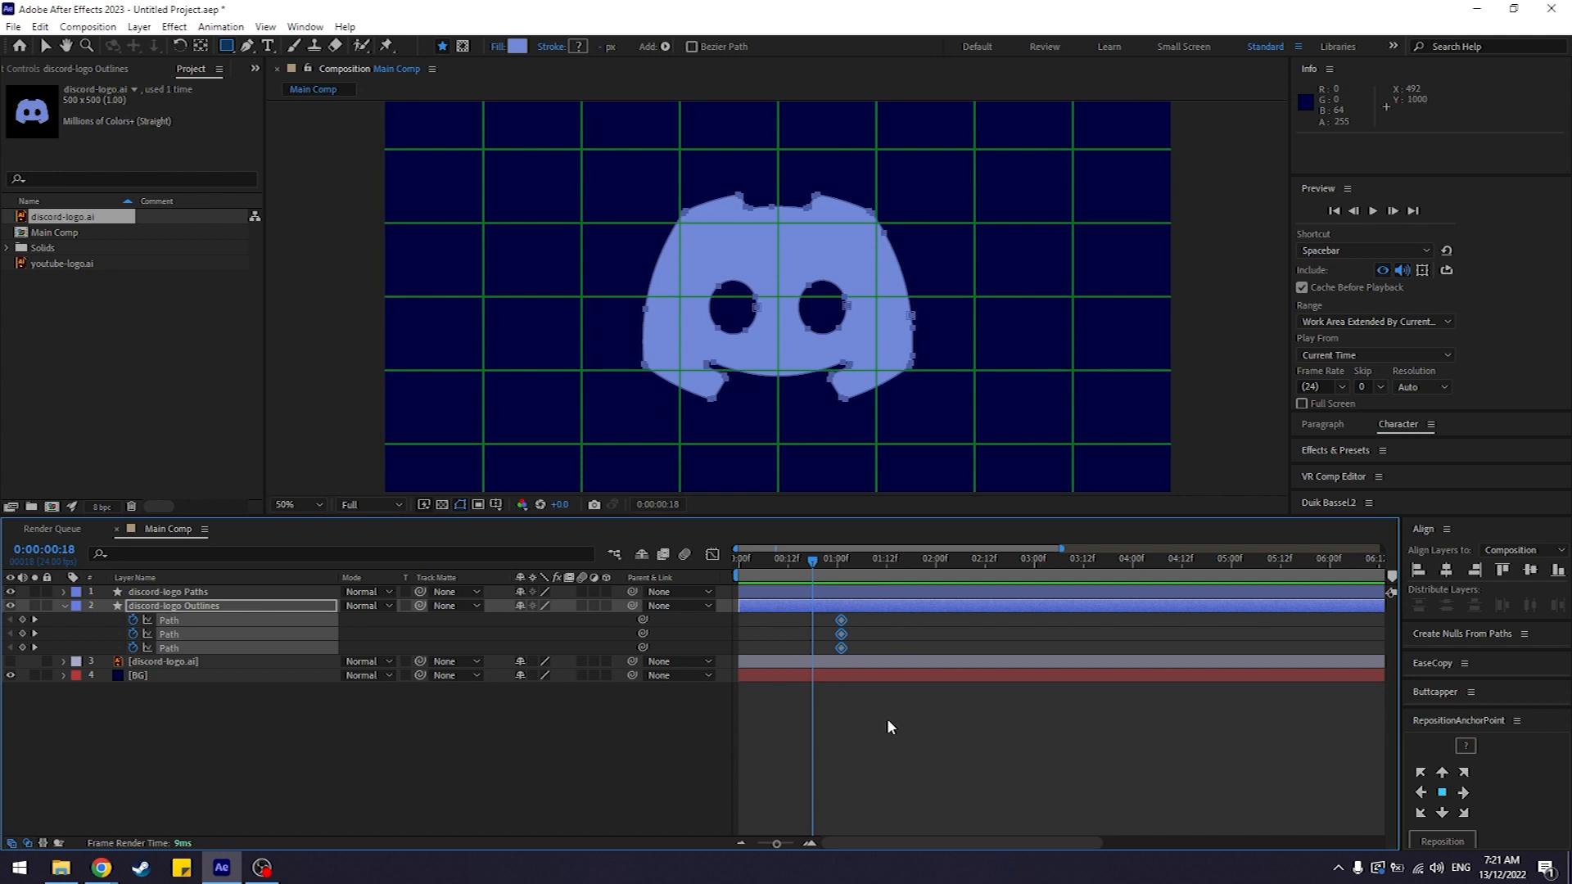
pyautogui.hotkey('ctrl', 'c')
# Step: Reselect all three Path keyframes of discord-logo Outlines together and copy them again
pyautogui.click(892, 634)
pyautogui.moveTo(889, 620); pyautogui.dragTo(814, 654)
pyautogui.click(506, 731)
pyautogui.click(240, 621)
pyautogui.keyDown('shift'); pyautogui.click(240, 634); pyautogui.keyUp('shift')
pyautogui.keyDown('shift'); pyautogui.click(237, 647); pyautogui.keyUp('shift')
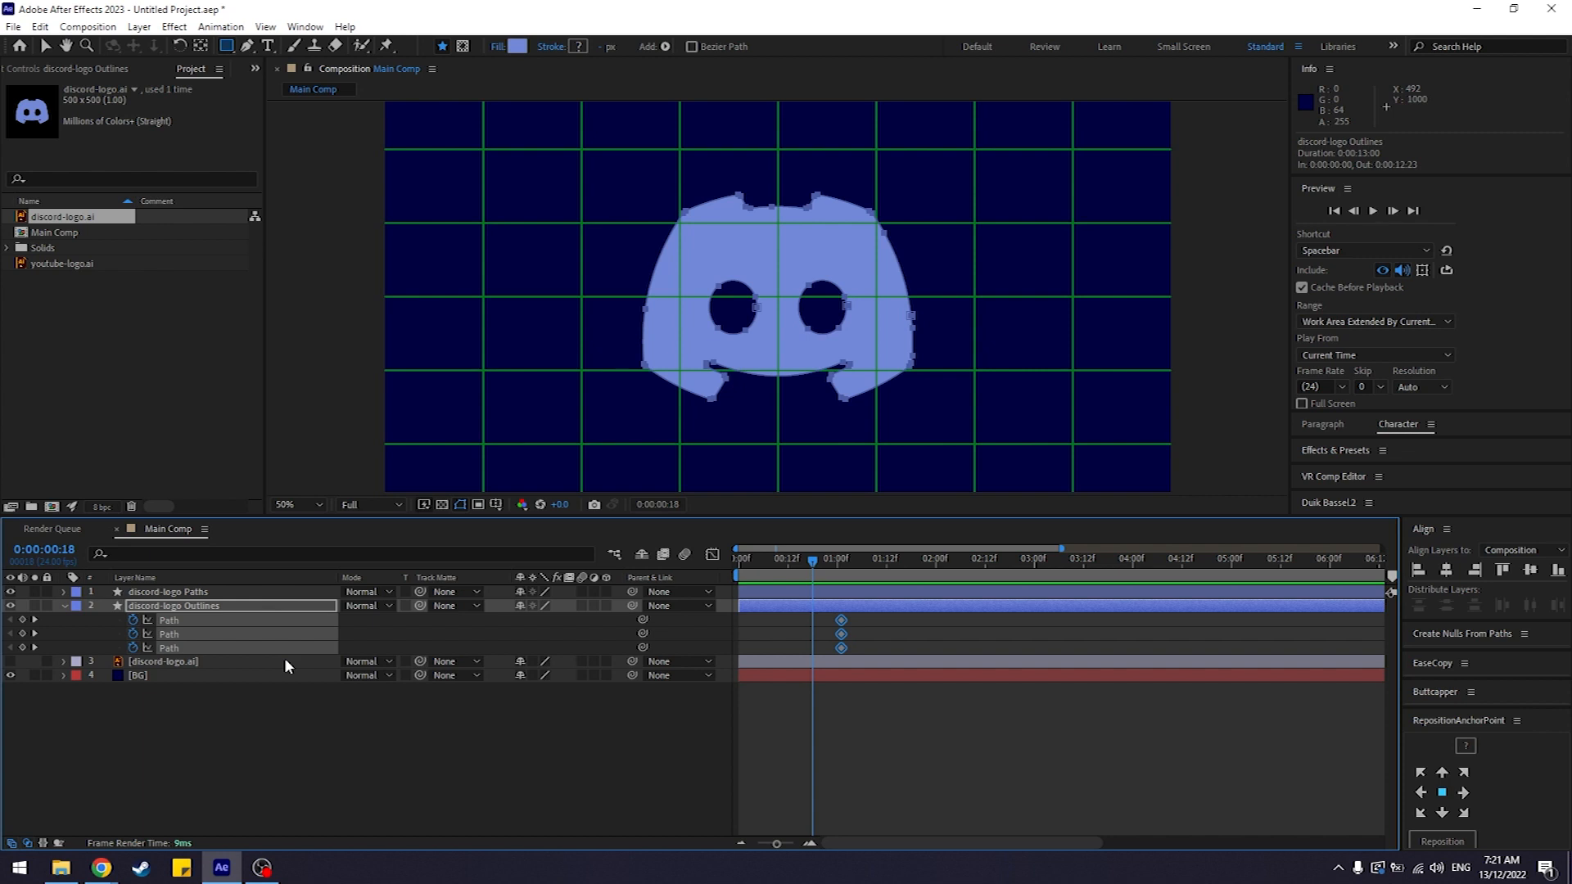
pyautogui.click(254, 606)
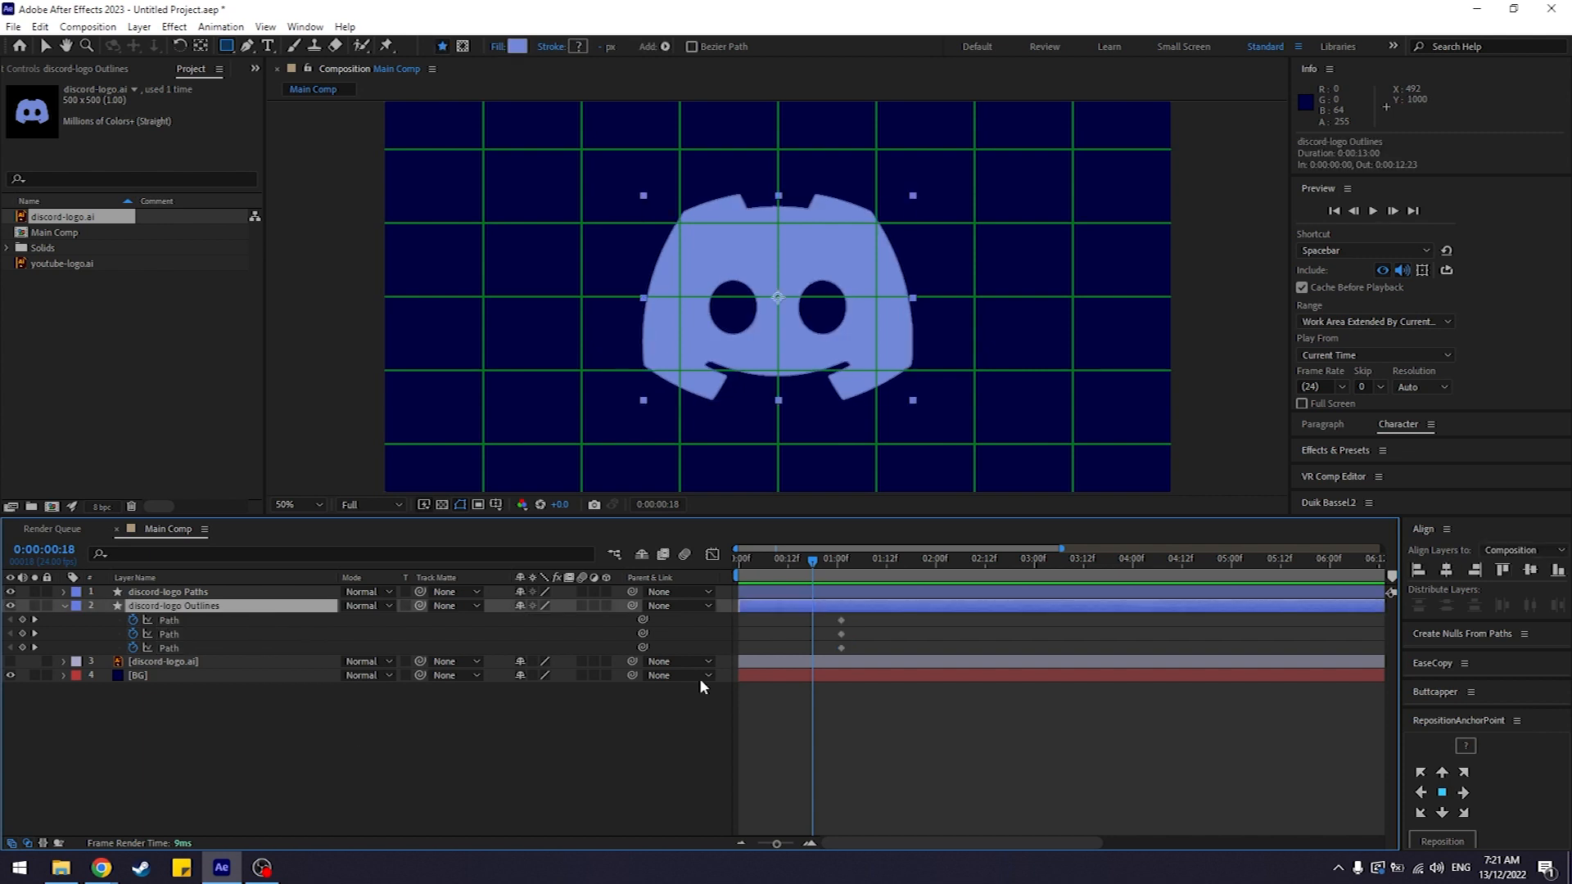
pyautogui.moveTo(883, 620); pyautogui.dragTo(812, 642)
pyautogui.hotkey('ctrl', 'c')
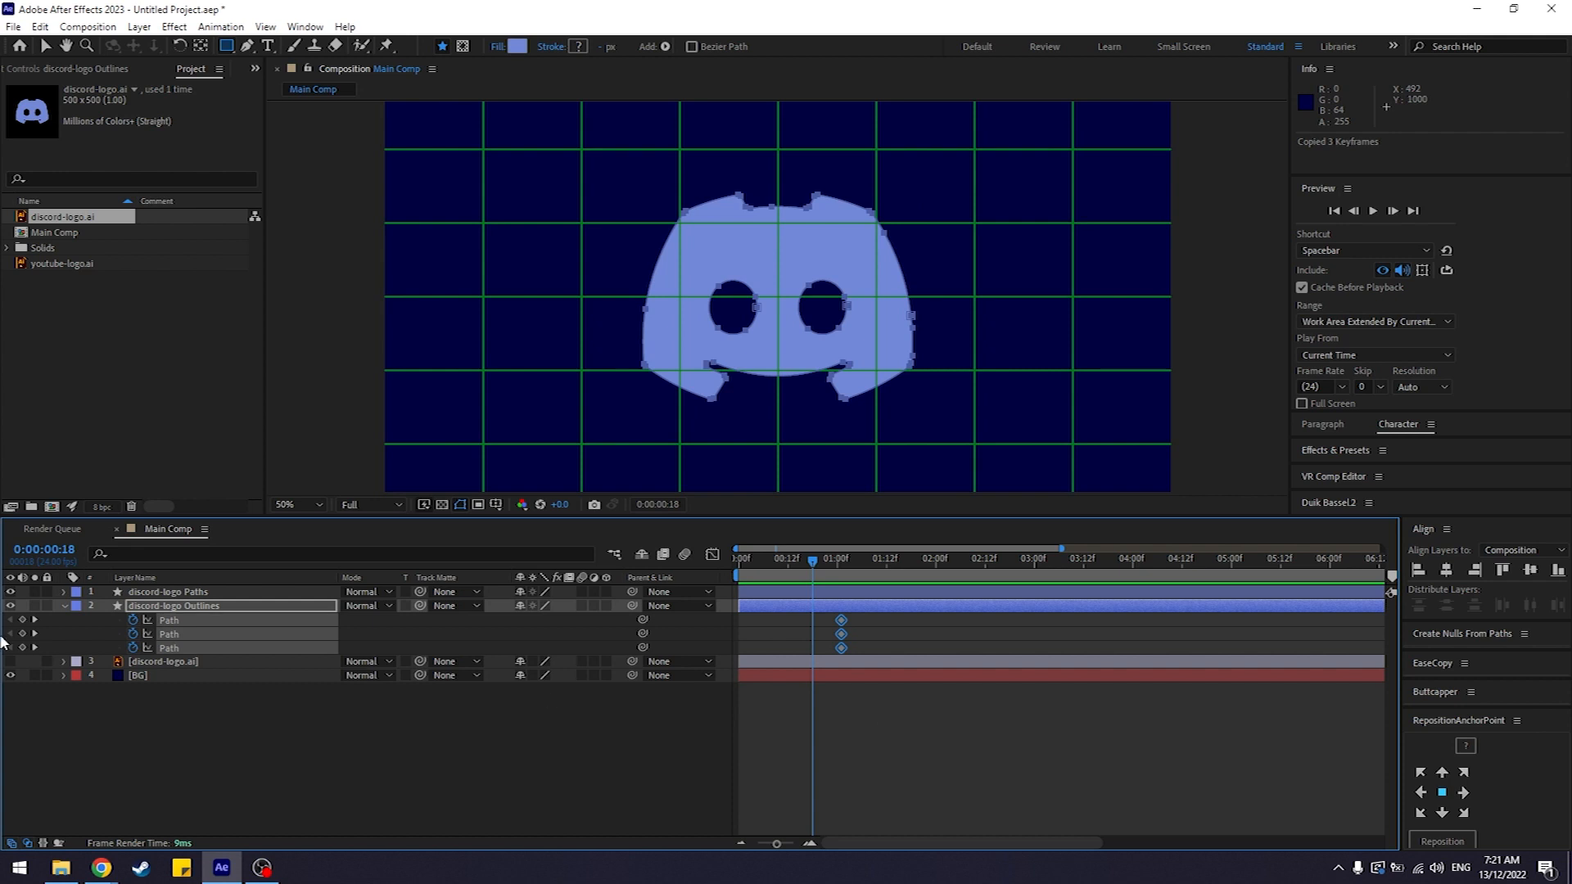
# Step: Paste the copied Path keyframes into the Contents of the discord-logo Paths layer at 0:00:00:18
pyautogui.click(66, 606)
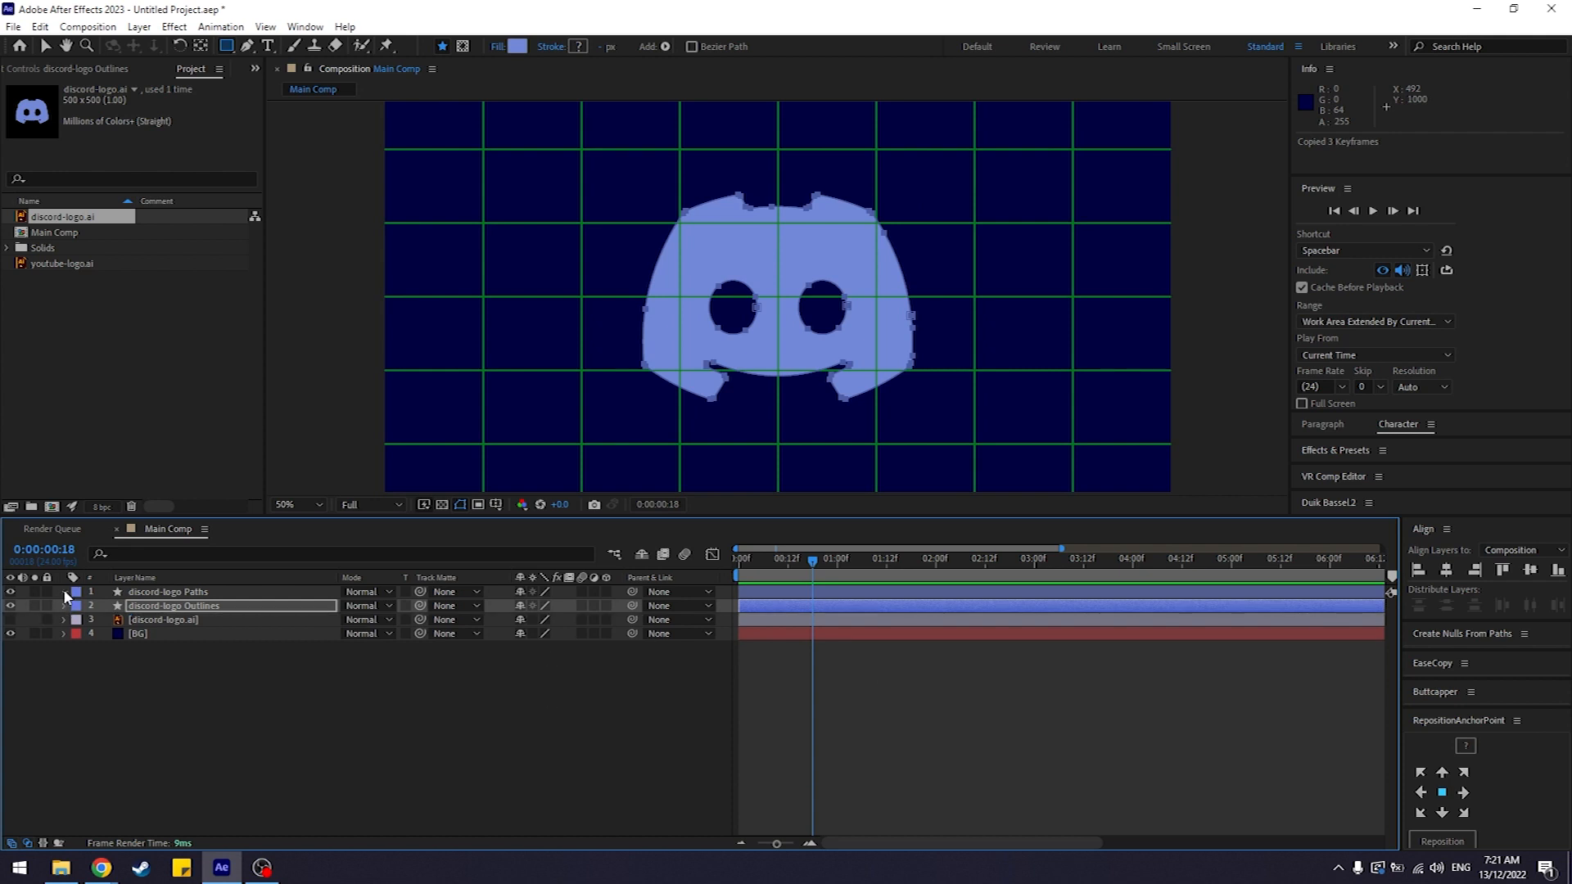
pyautogui.click(63, 591)
pyautogui.click(145, 591)
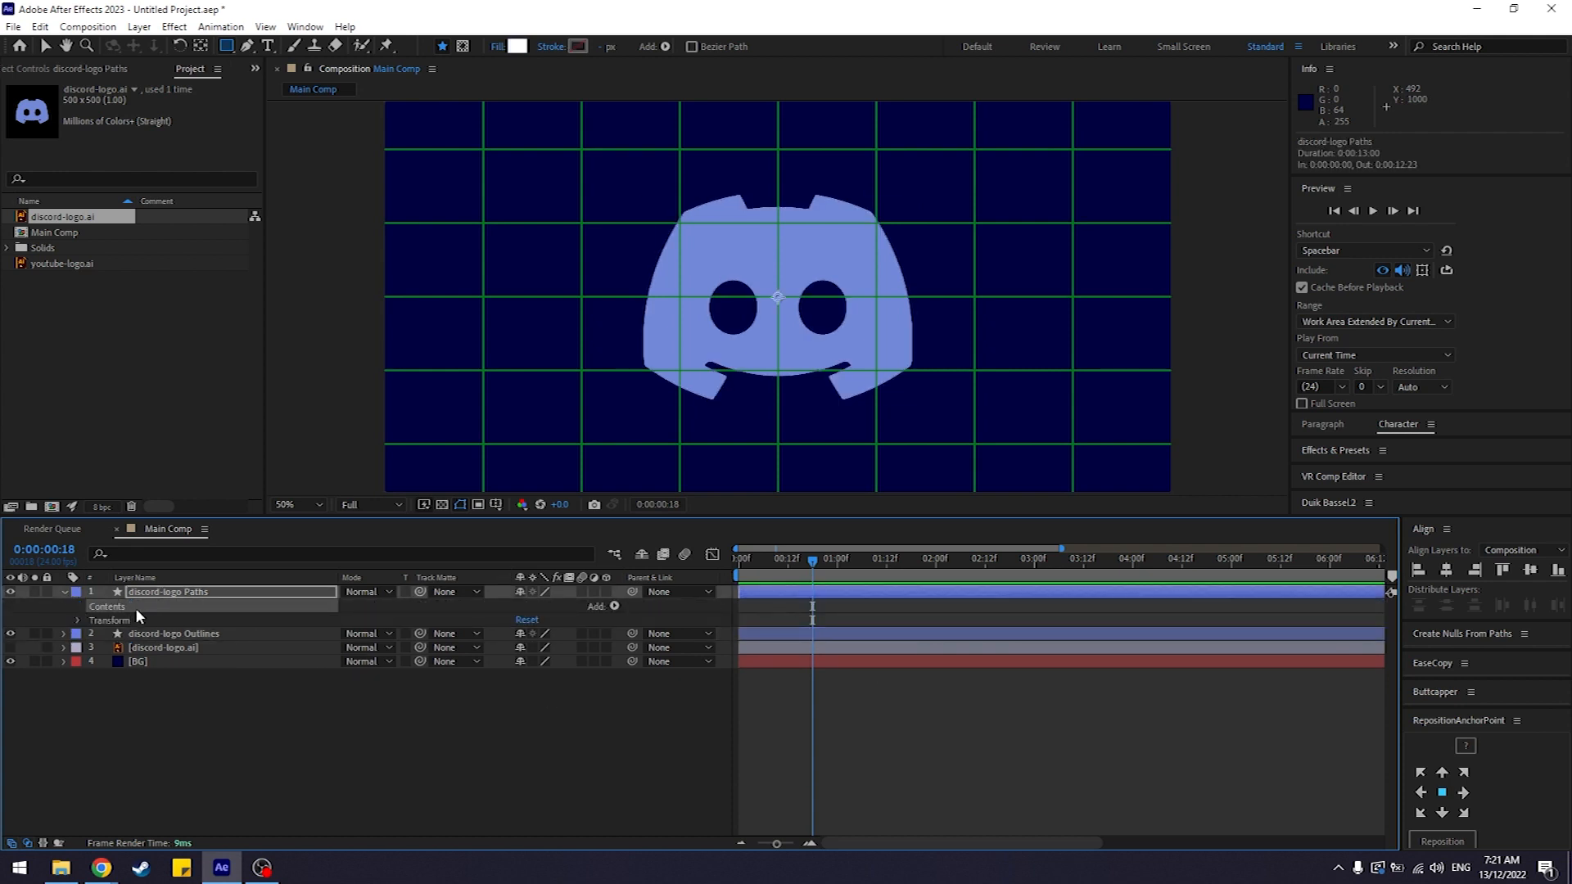
pyautogui.click(64, 592)
pyautogui.click(65, 592)
pyautogui.click(172, 591)
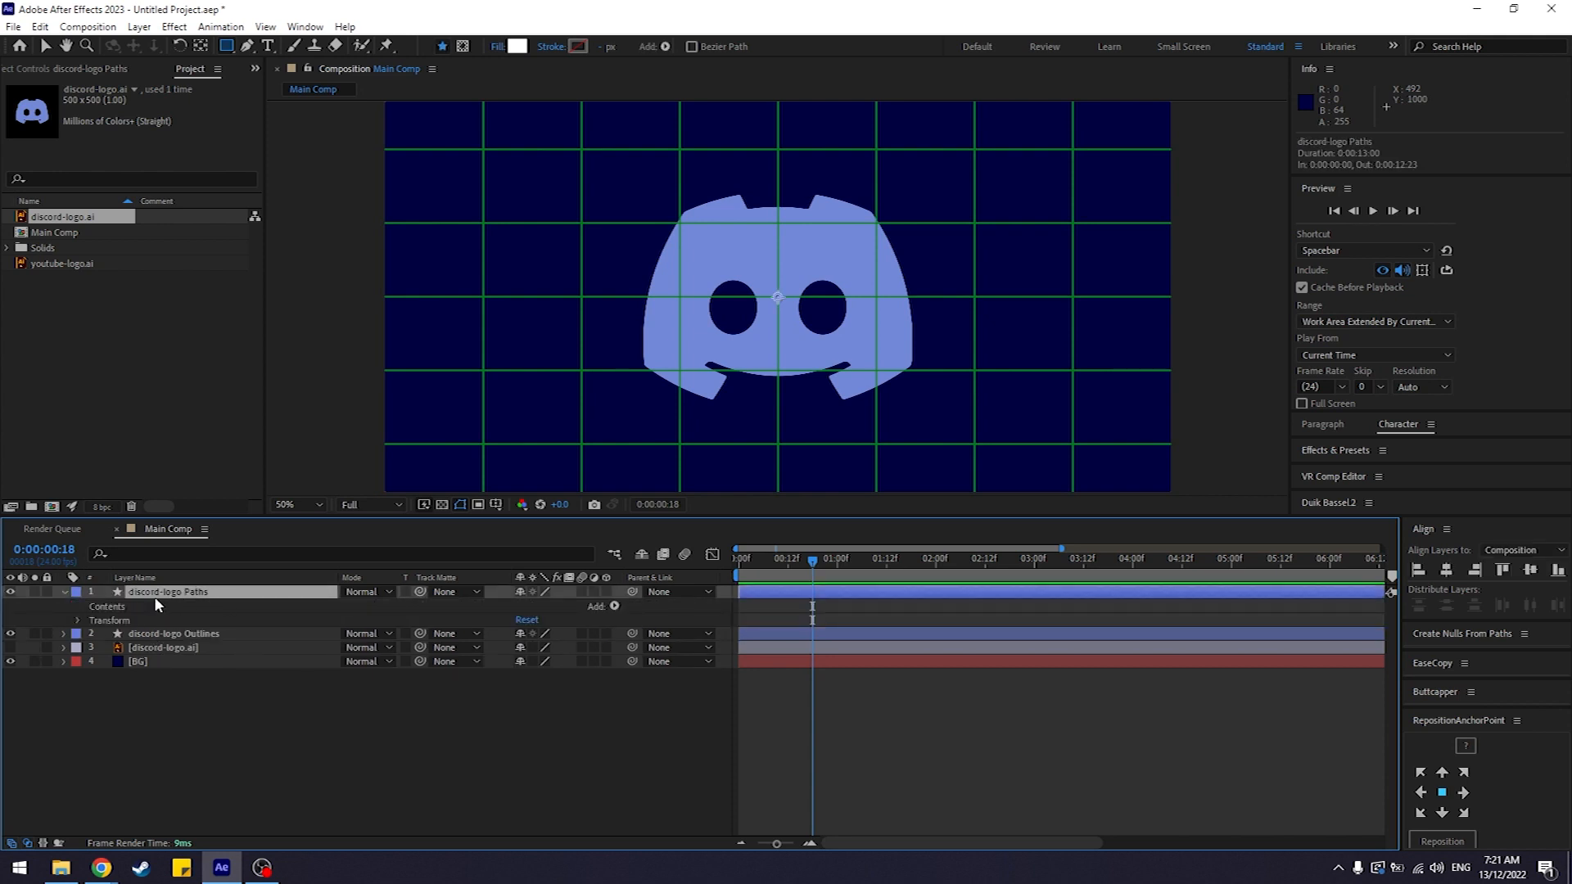
pyautogui.click(102, 606)
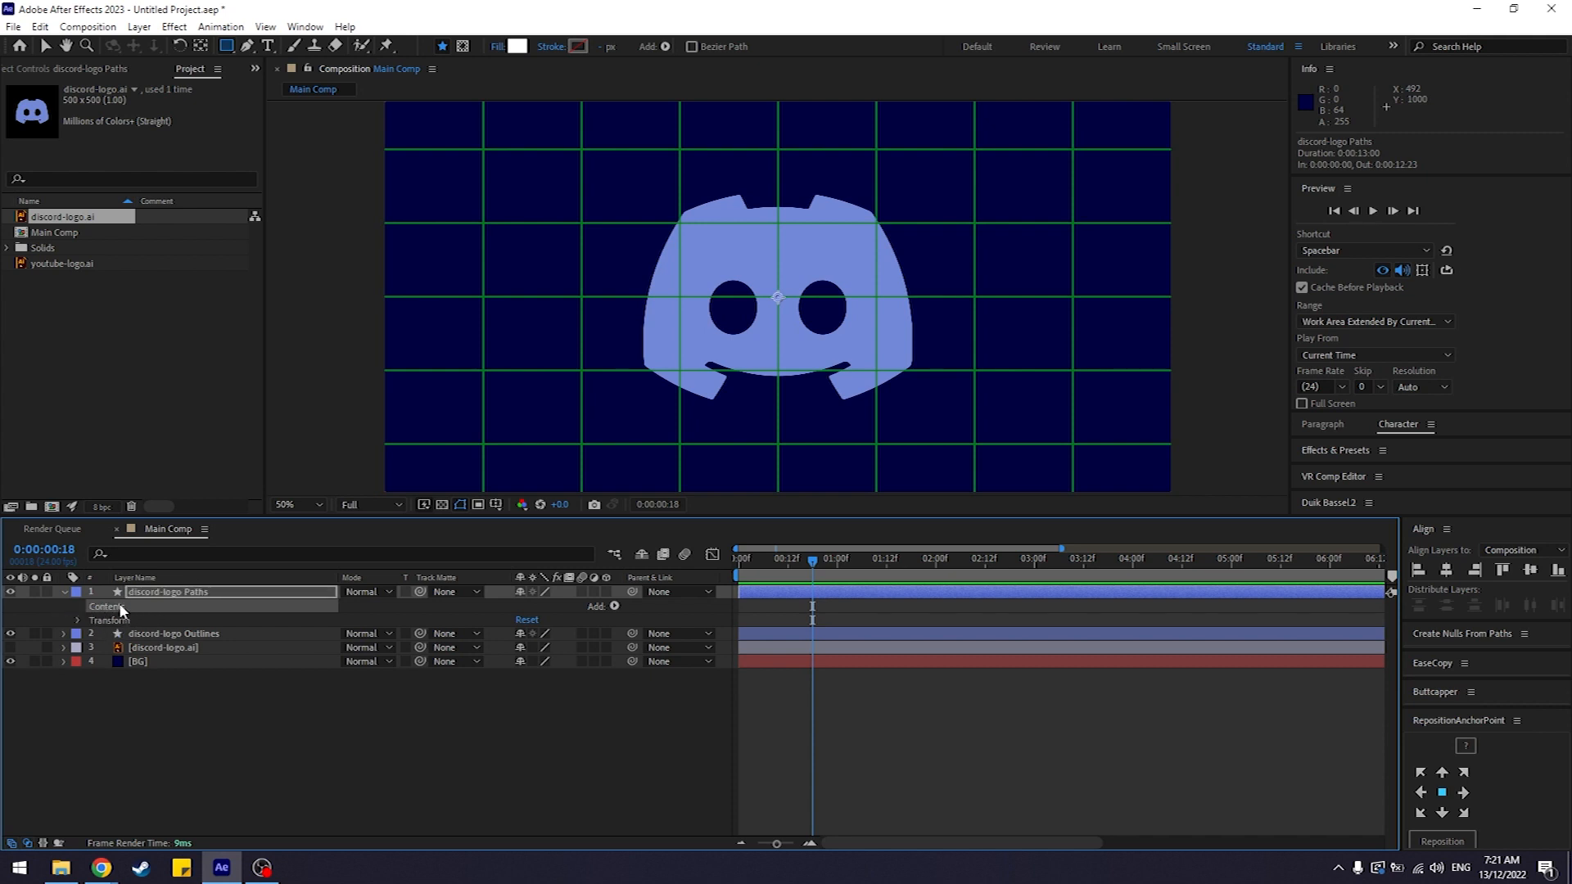
pyautogui.click(176, 740)
pyautogui.click(140, 605)
pyautogui.hotkey('ctrl', 'v')
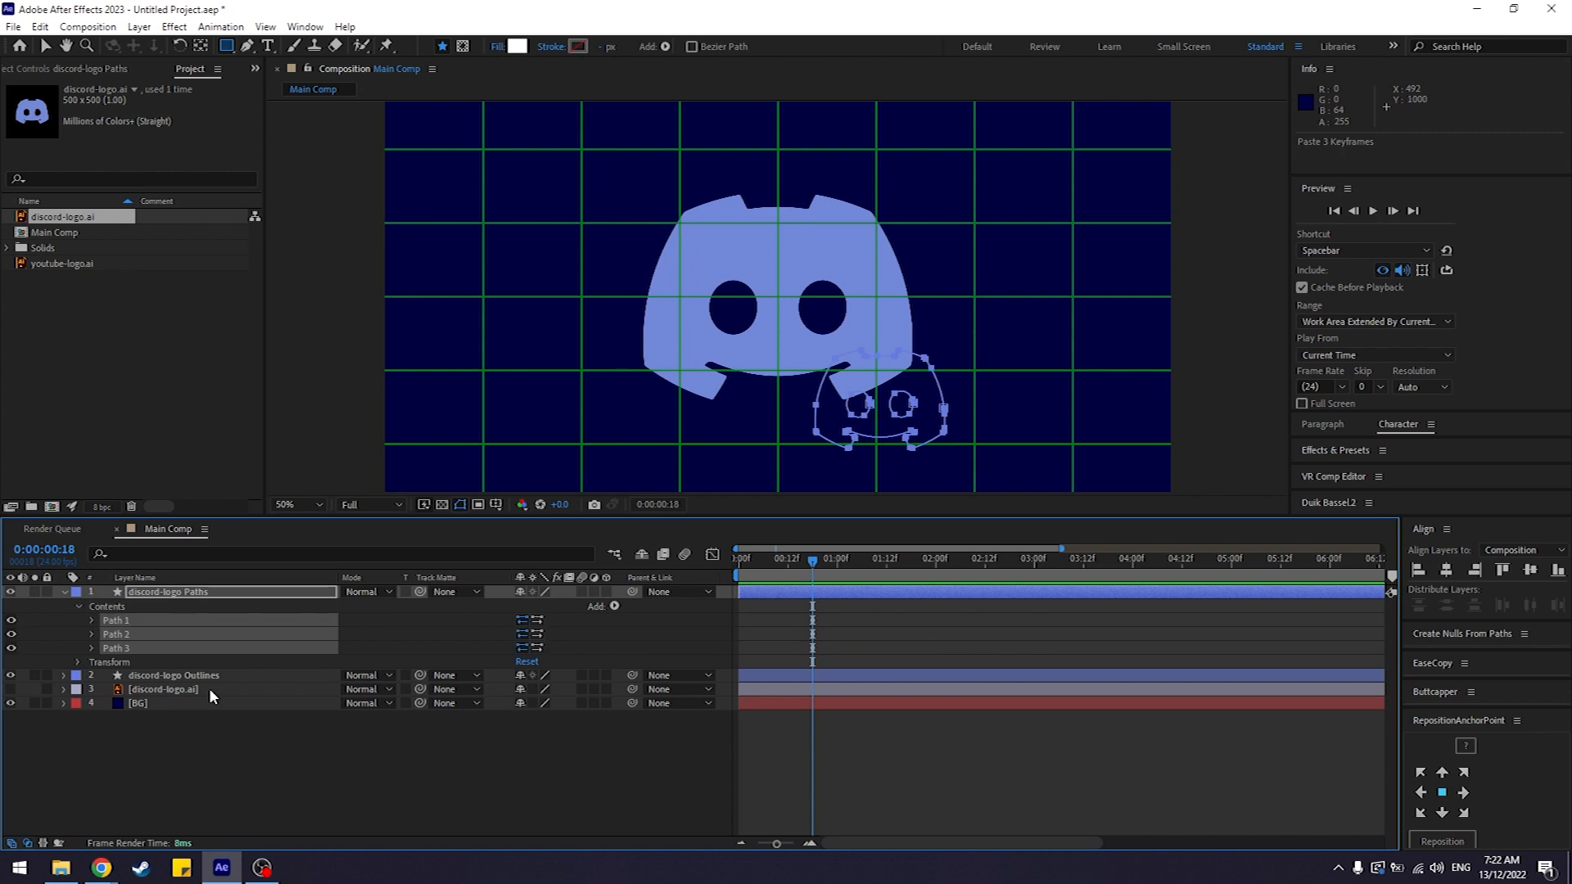
# Step: Reveal the keyframes of Path 1, Path 2 and Path 3 in discord-logo Paths and place the current time at 0:00:00:21
pyautogui.click(91, 620)
pyautogui.moveTo(810, 565); pyautogui.dragTo(824, 565)
pyautogui.moveTo(878, 610); pyautogui.dragTo(781, 694)
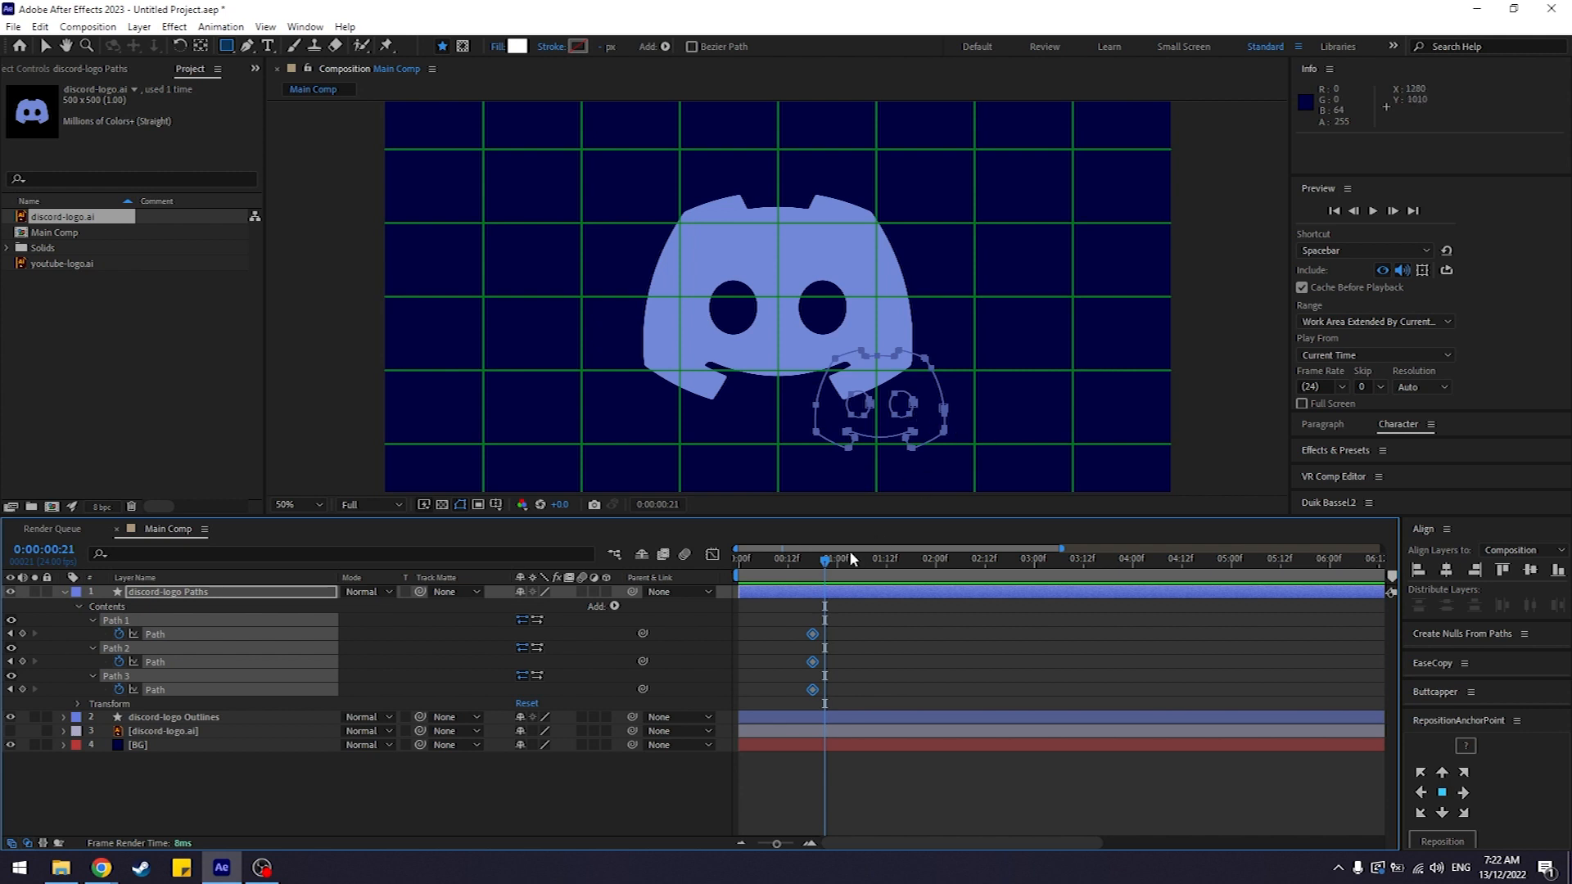
pyautogui.scroll(2, 974, 397)
pyautogui.scroll(-2, 966, 385)
pyautogui.click(647, 794)
# Step: Check the Path property of each pasted path in discord-logo Paths, and collapse Path 1, Path 2 and Path 3
pyautogui.click(154, 636)
pyautogui.click(172, 660)
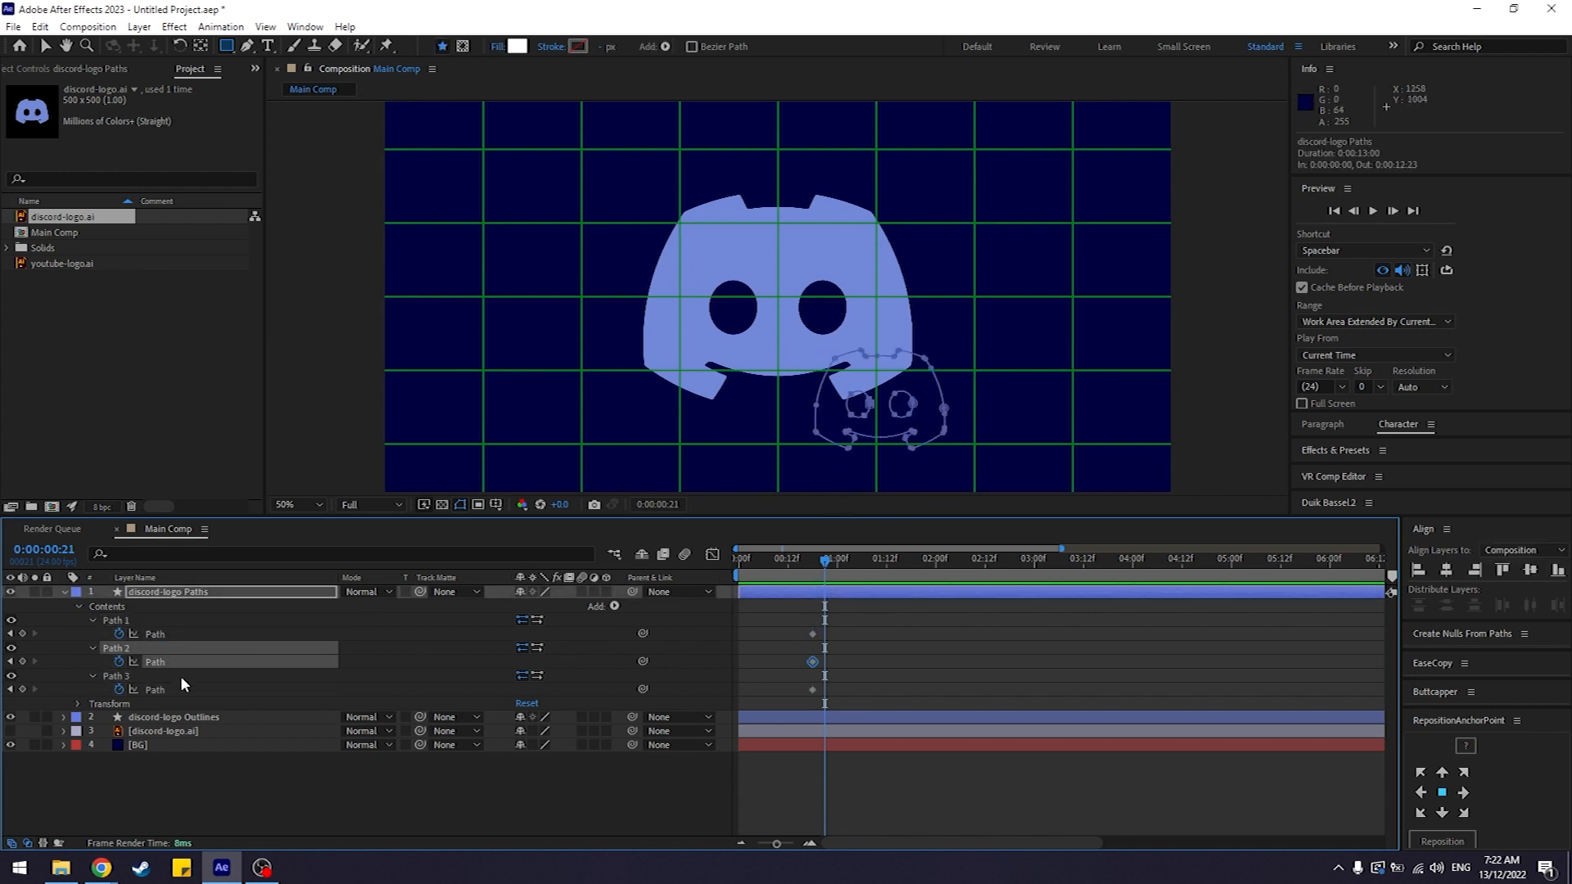
pyautogui.click(180, 690)
pyautogui.click(160, 621)
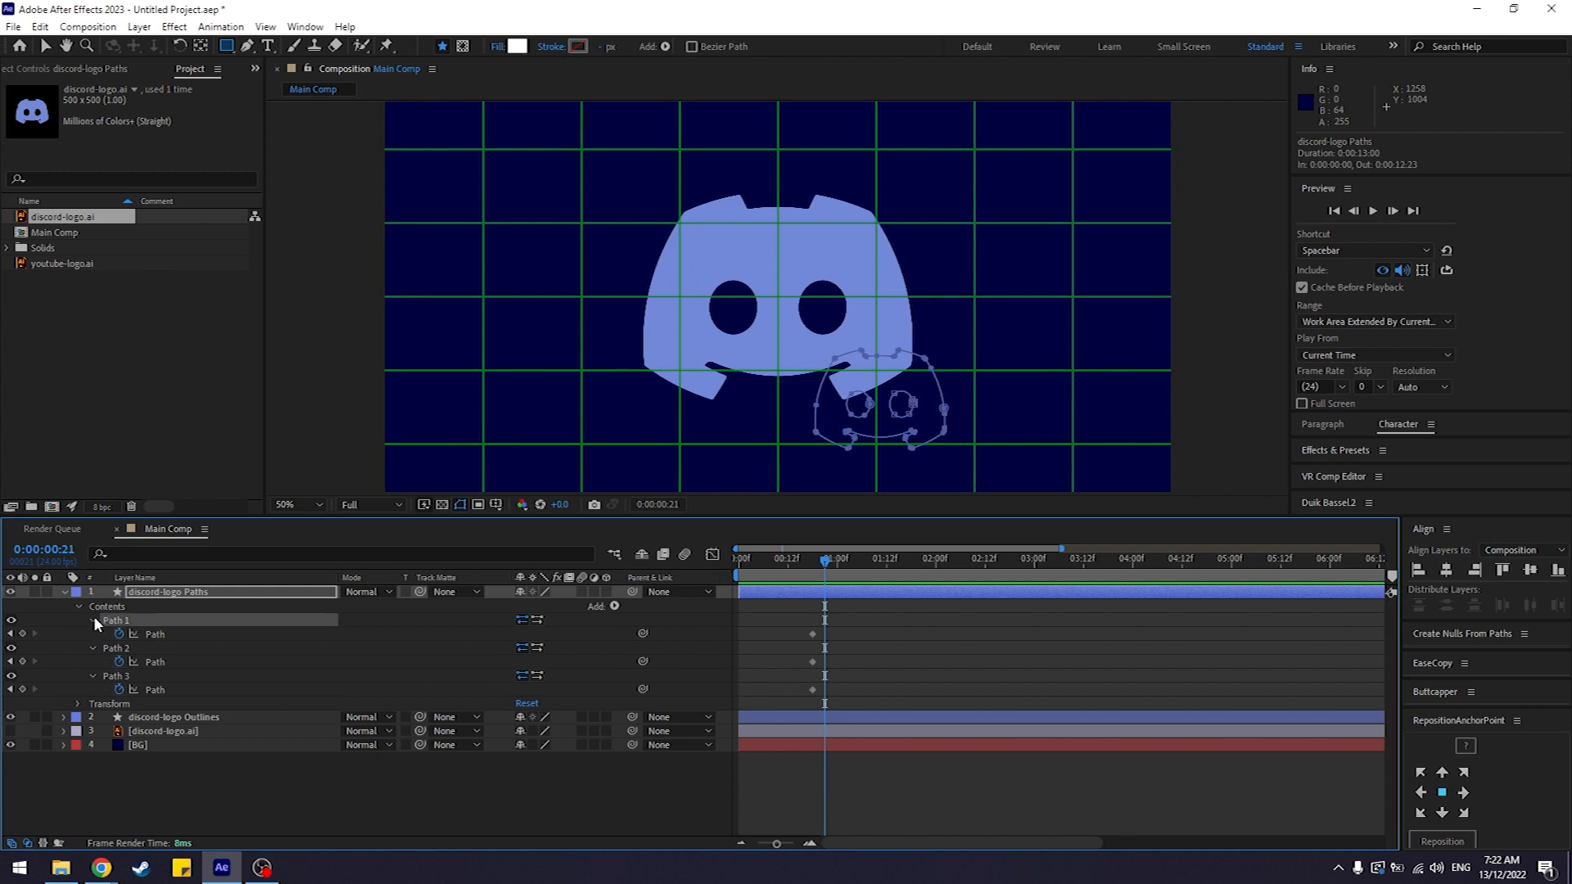
pyautogui.click(92, 648)
pyautogui.click(92, 662)
pyautogui.click(91, 620)
pyautogui.click(91, 621)
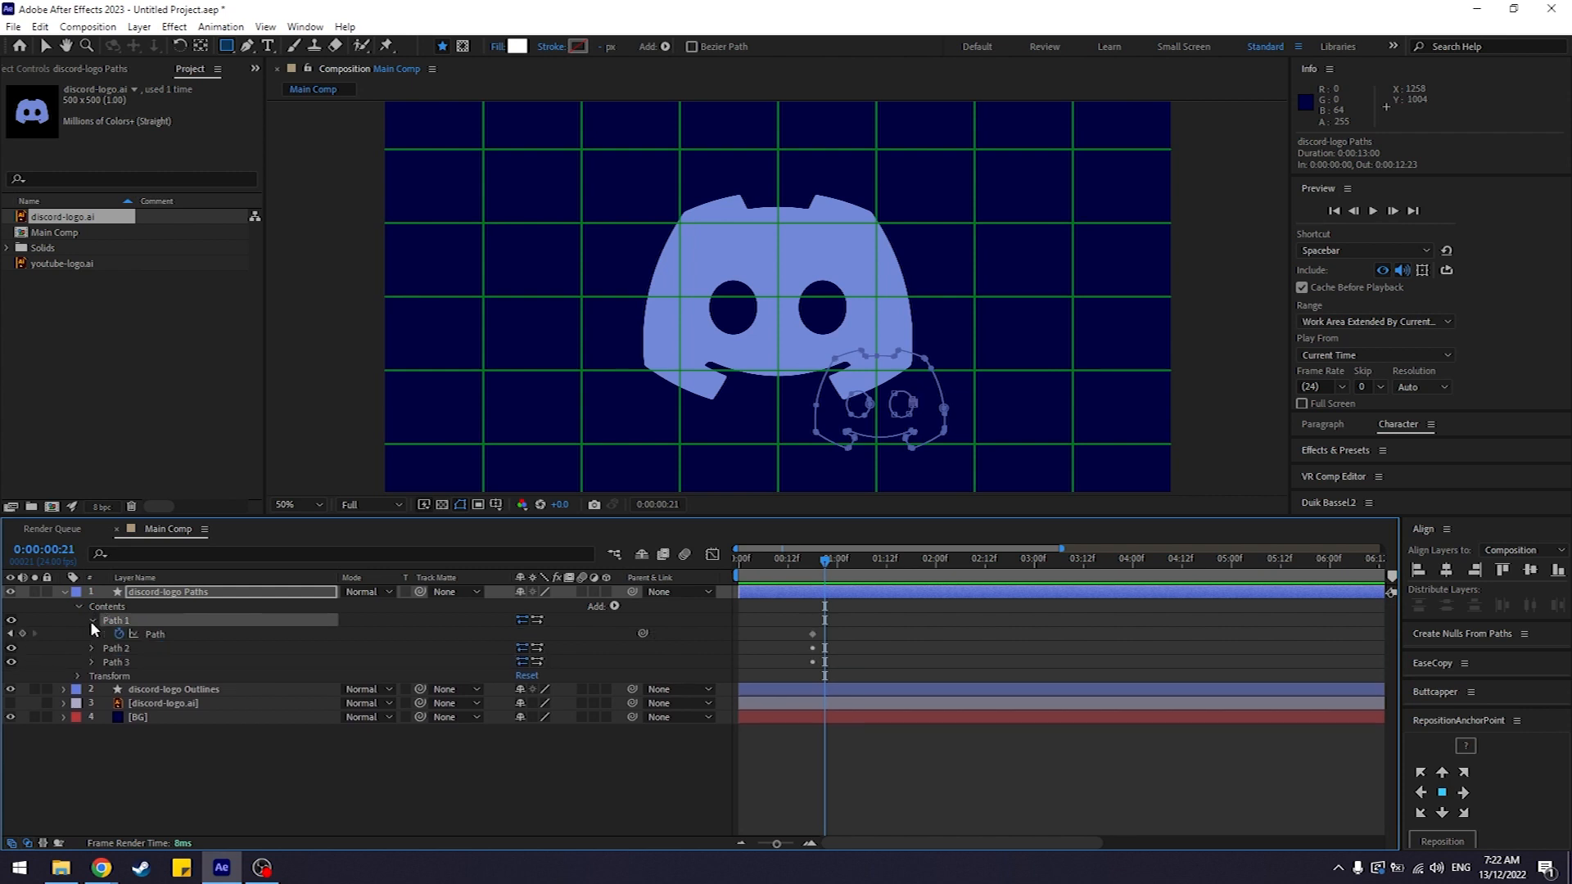
pyautogui.click(91, 620)
# Step: Select the Contents group of the discord-logo Paths layer and leave it collapsed
pyautogui.click(80, 606)
pyautogui.click(80, 606)
pyautogui.click(80, 606)
pyautogui.click(167, 593)
pyautogui.click(154, 605)
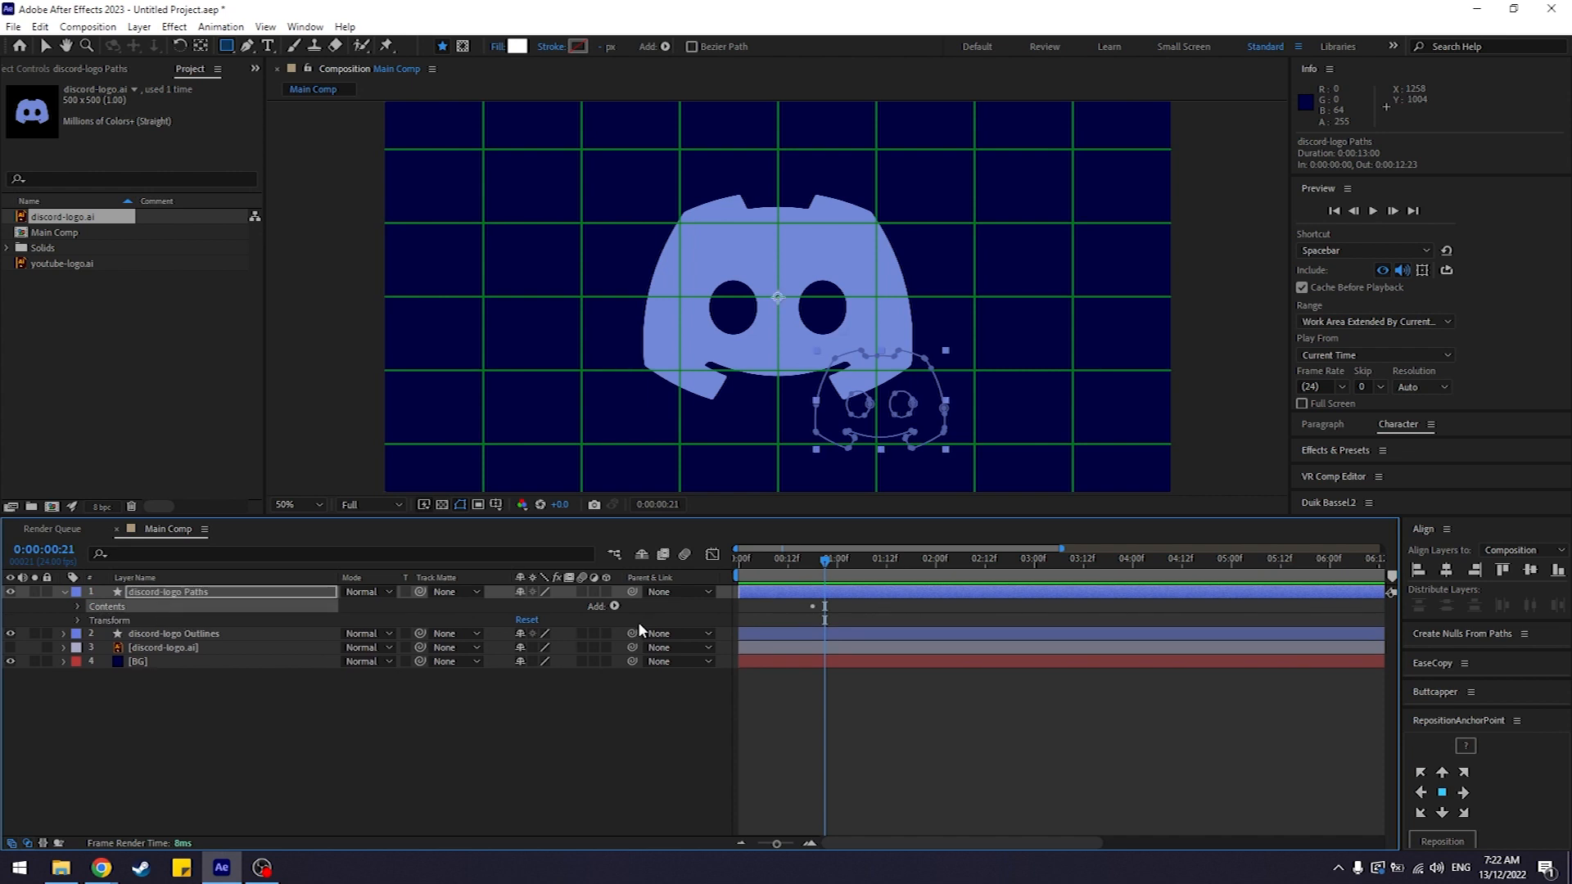
pyautogui.click(257, 696)
pyautogui.click(170, 607)
pyautogui.click(77, 607)
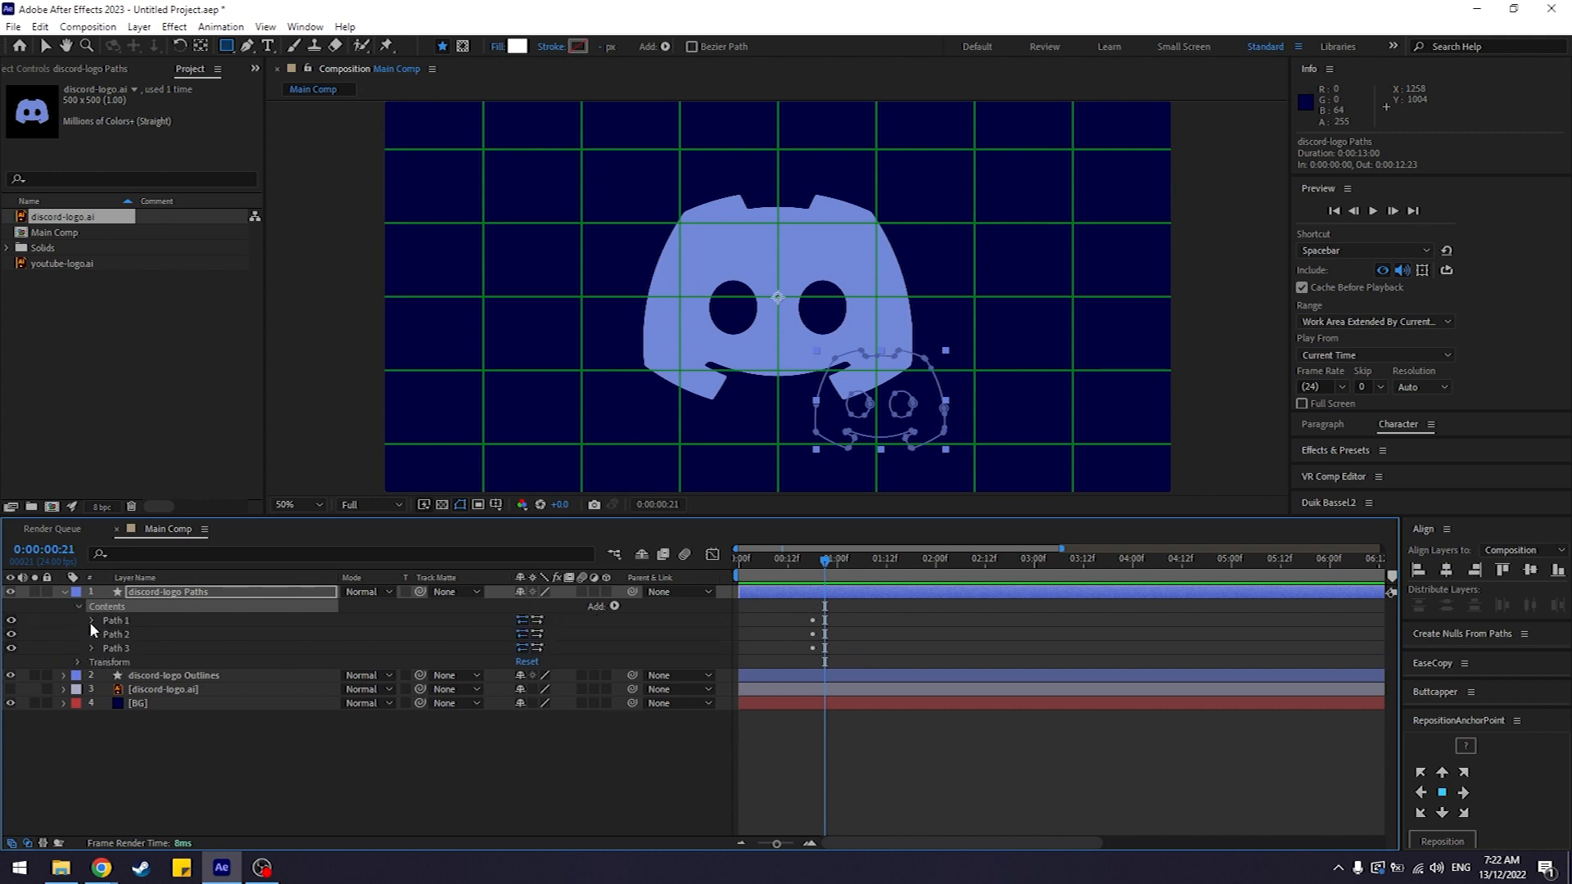
pyautogui.click(79, 607)
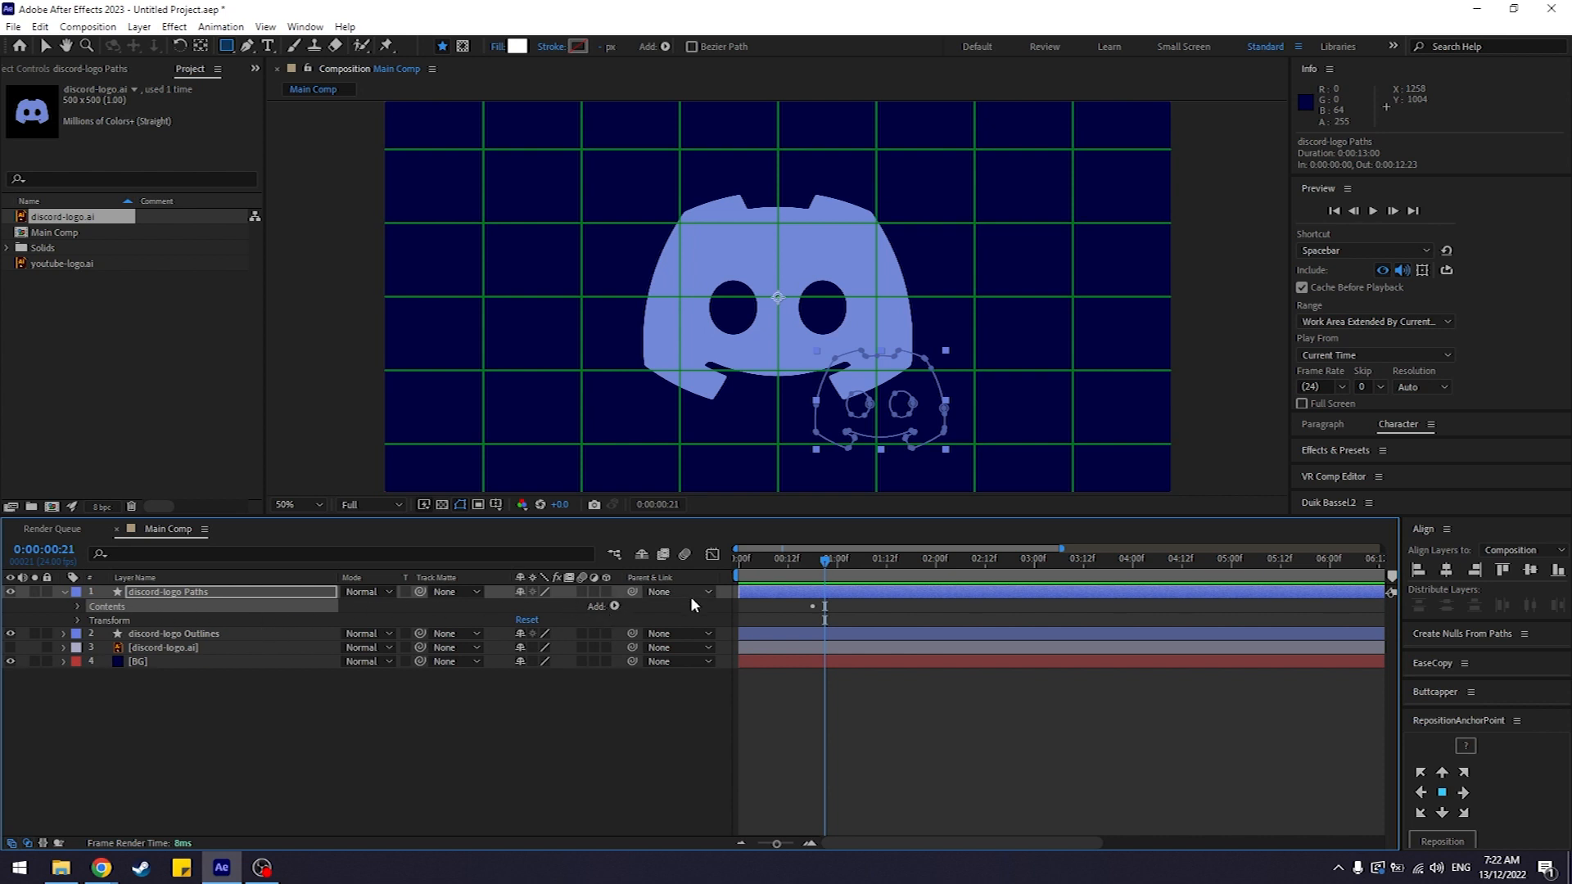
# Step: Add a Fill to the Contents of the discord-logo Paths layer
pyautogui.click(615, 606)
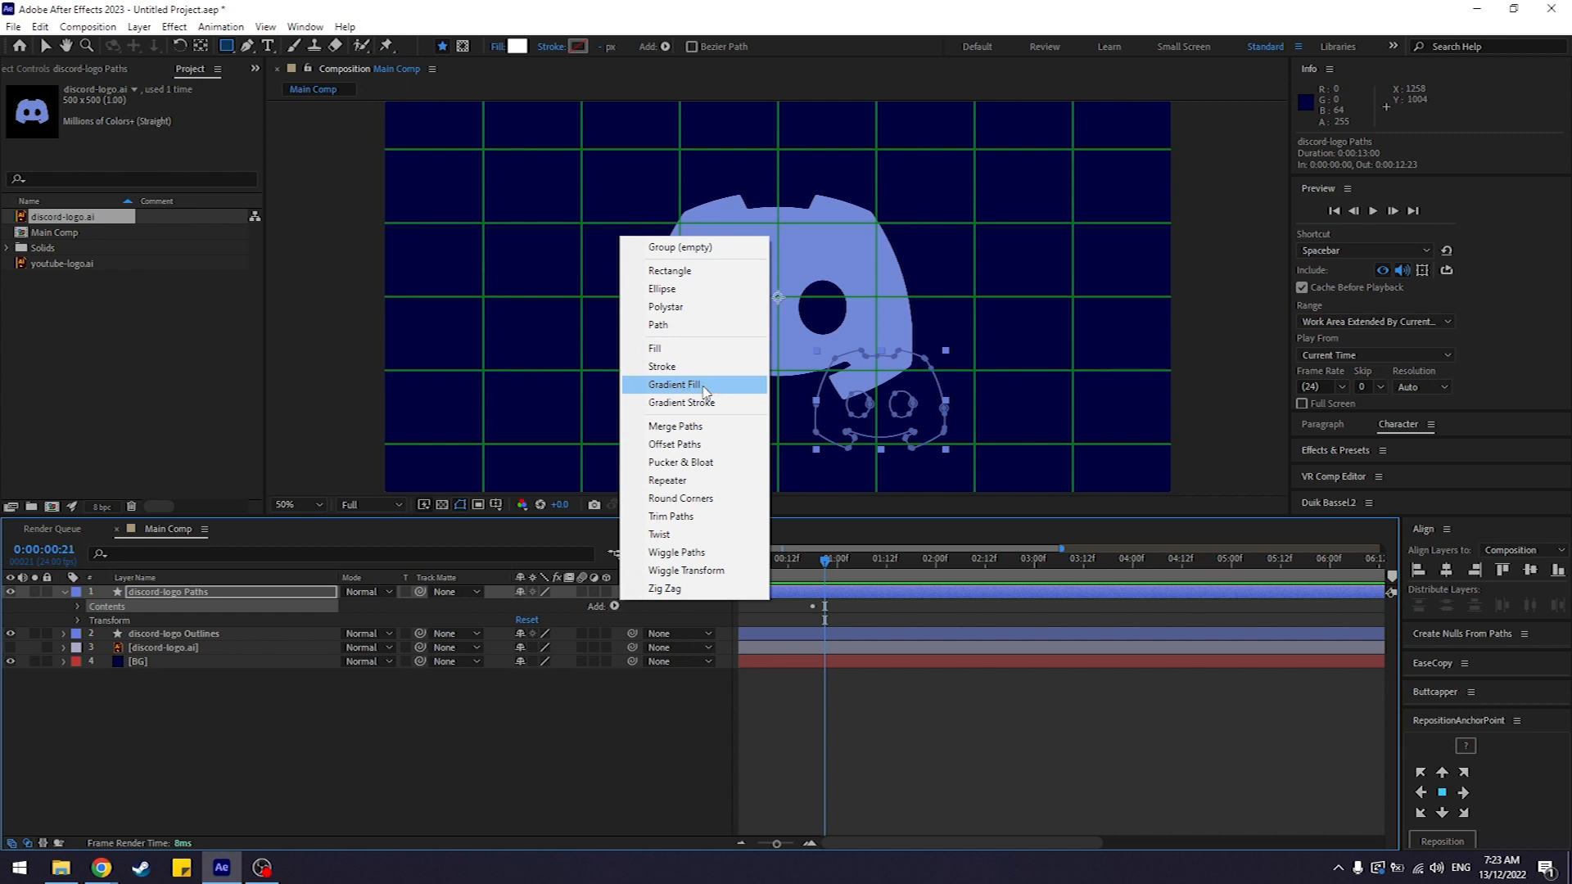
pyautogui.click(519, 755)
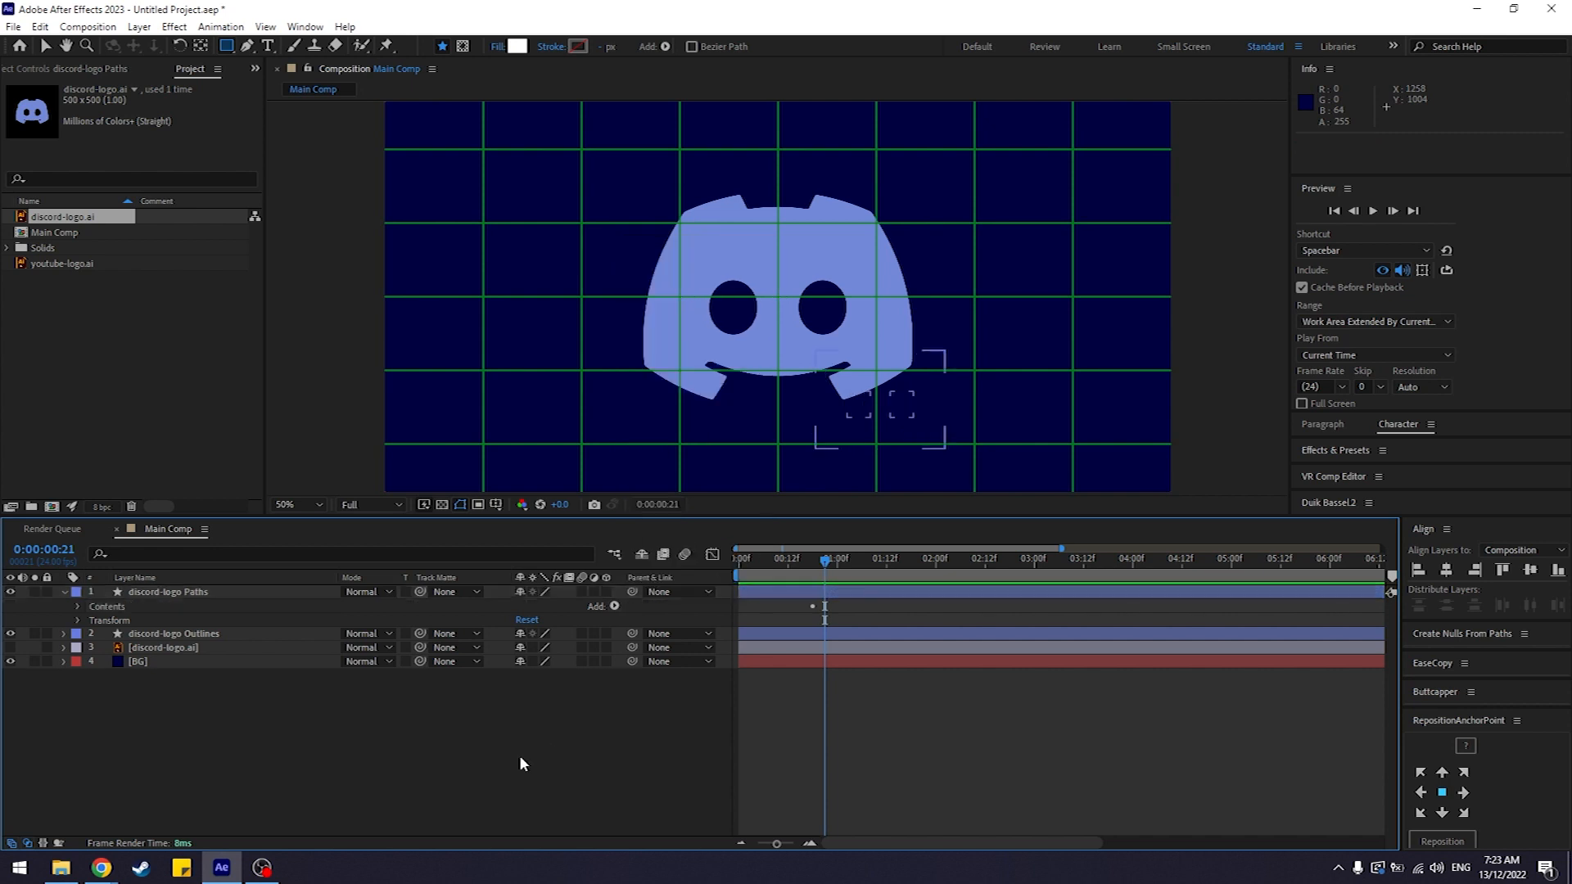
pyautogui.click(249, 651)
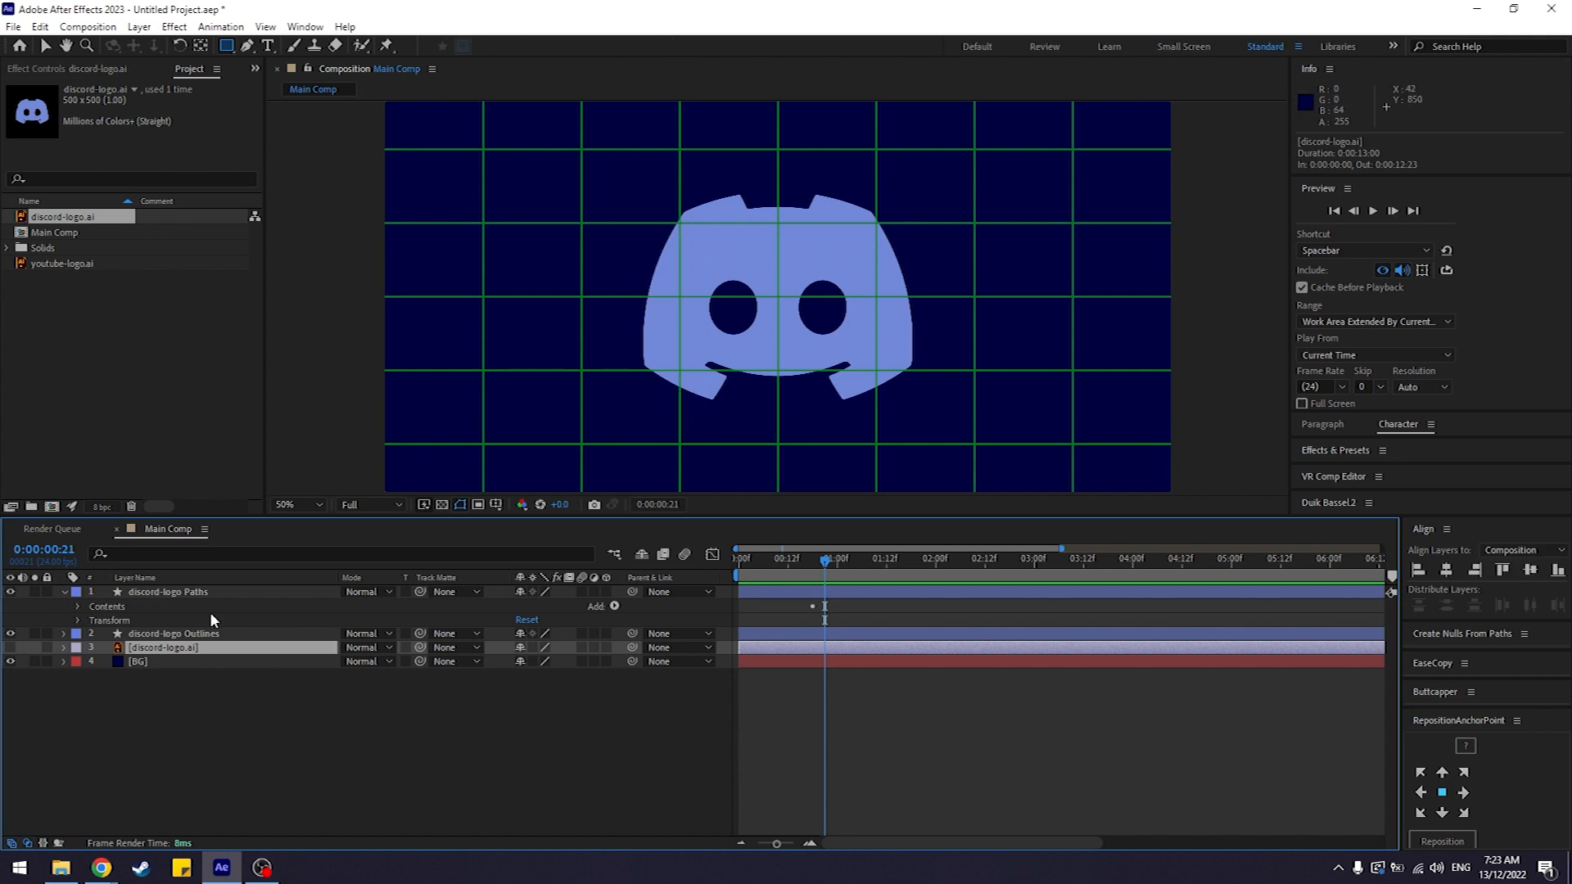
pyautogui.click(178, 611)
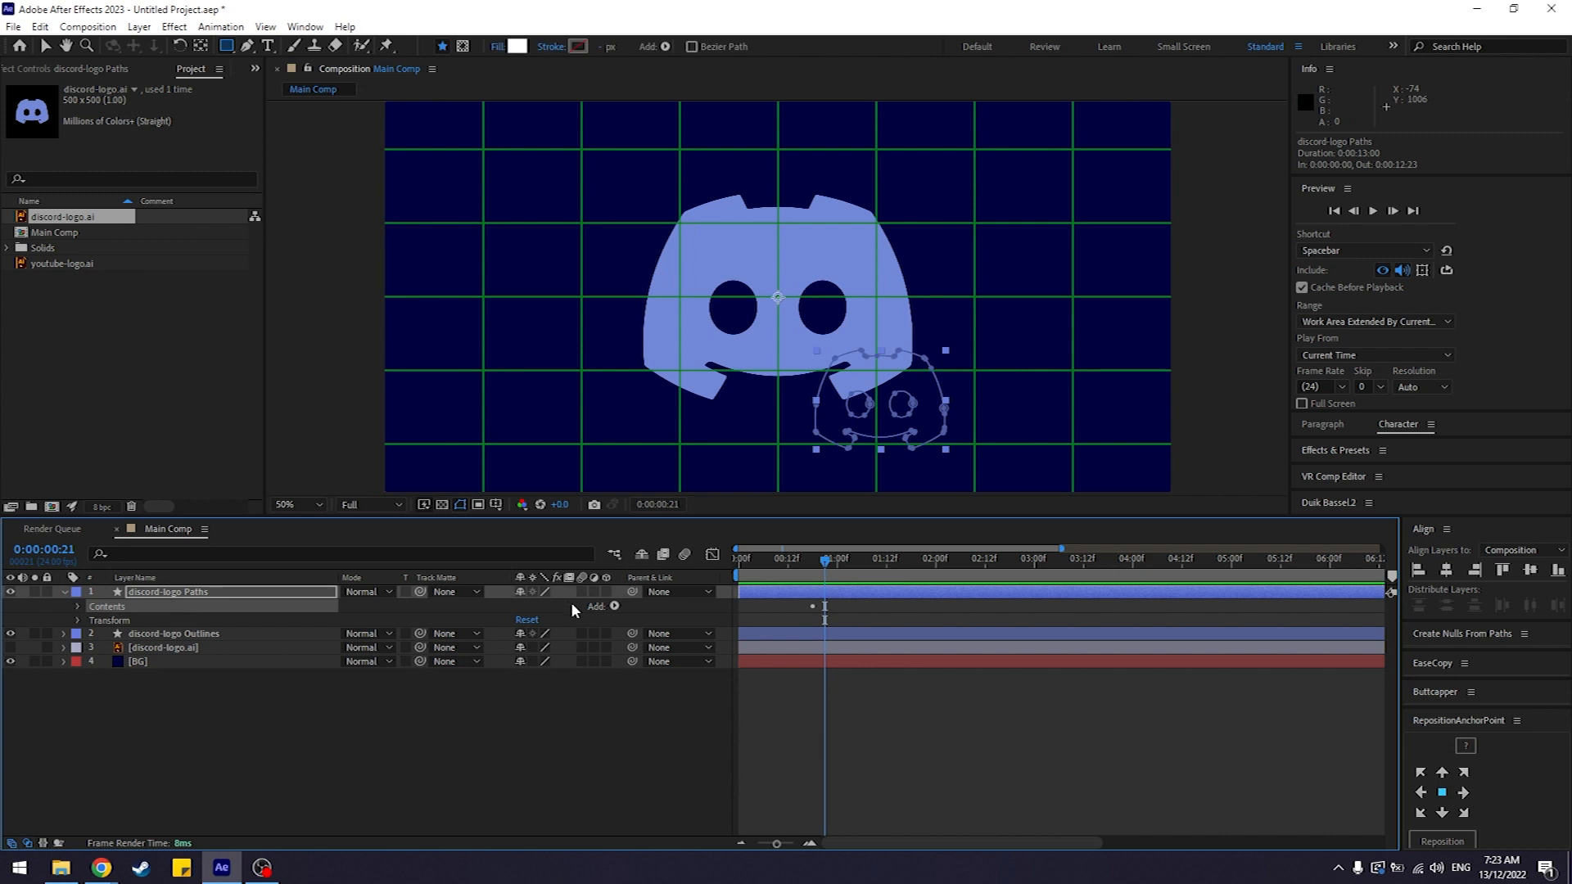
pyautogui.click(615, 607)
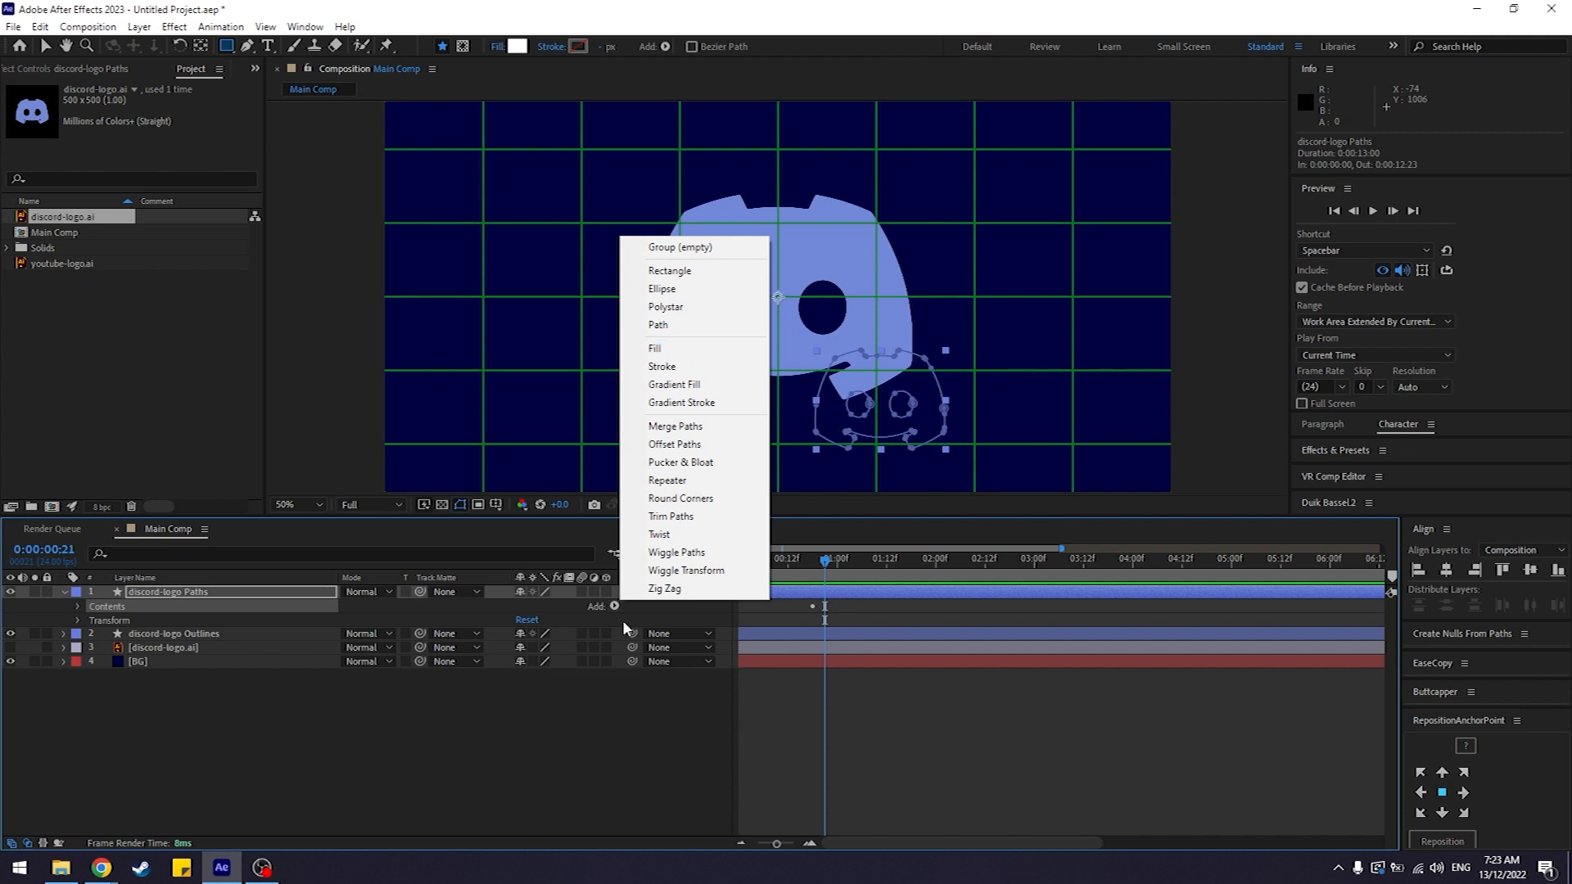
pyautogui.click(662, 351)
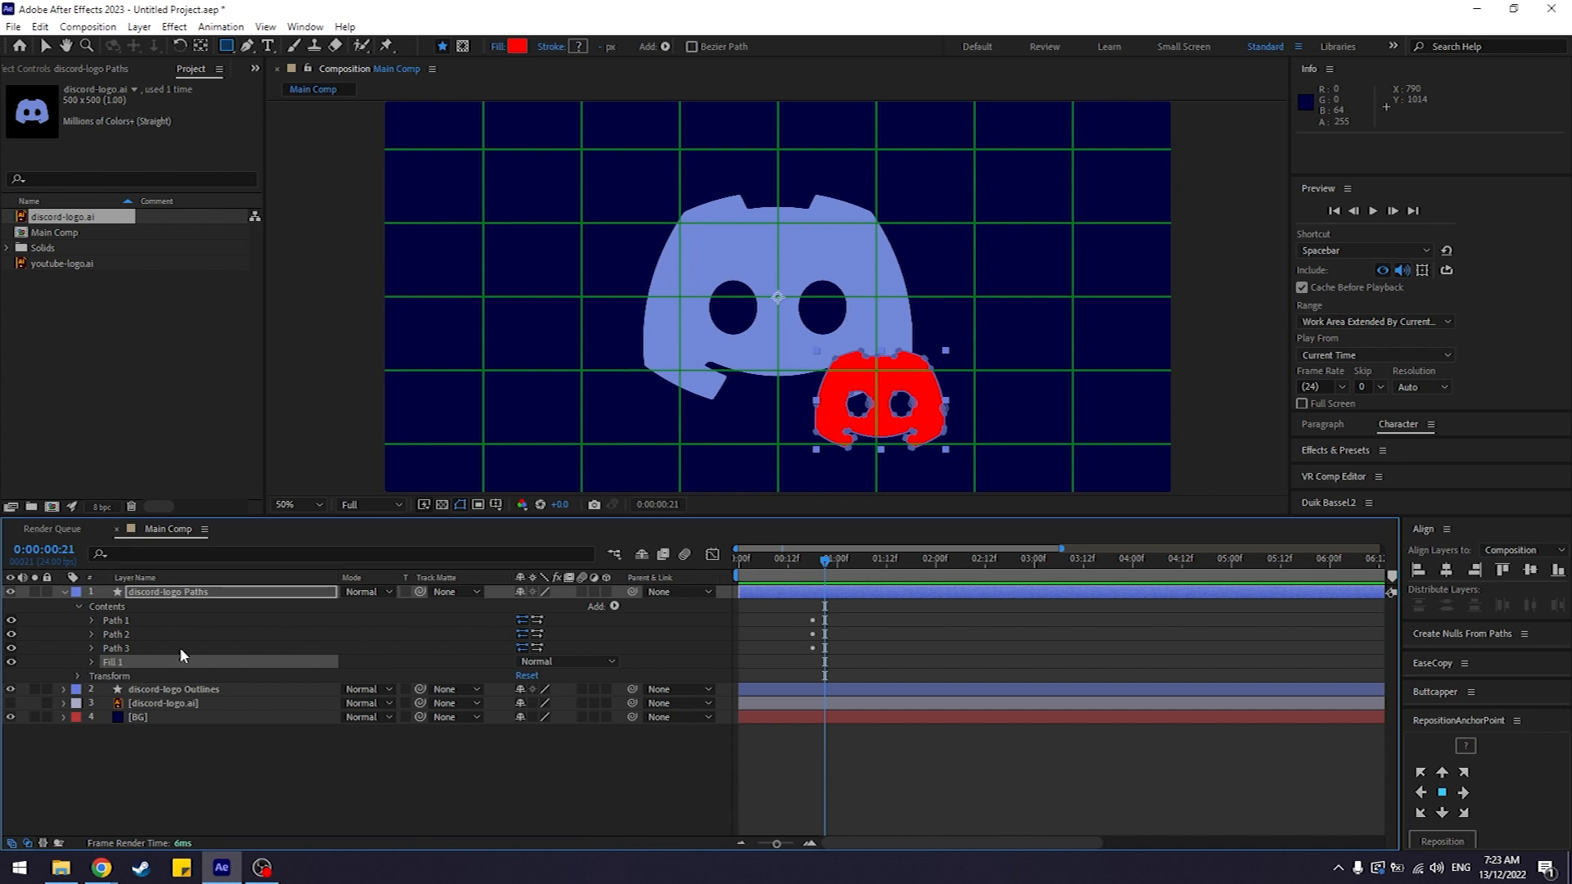
# Step: Set the color of Fill 1 to 7289D8 by sampling the large Discord logo, and collapse the Contents group
pyautogui.click(92, 661)
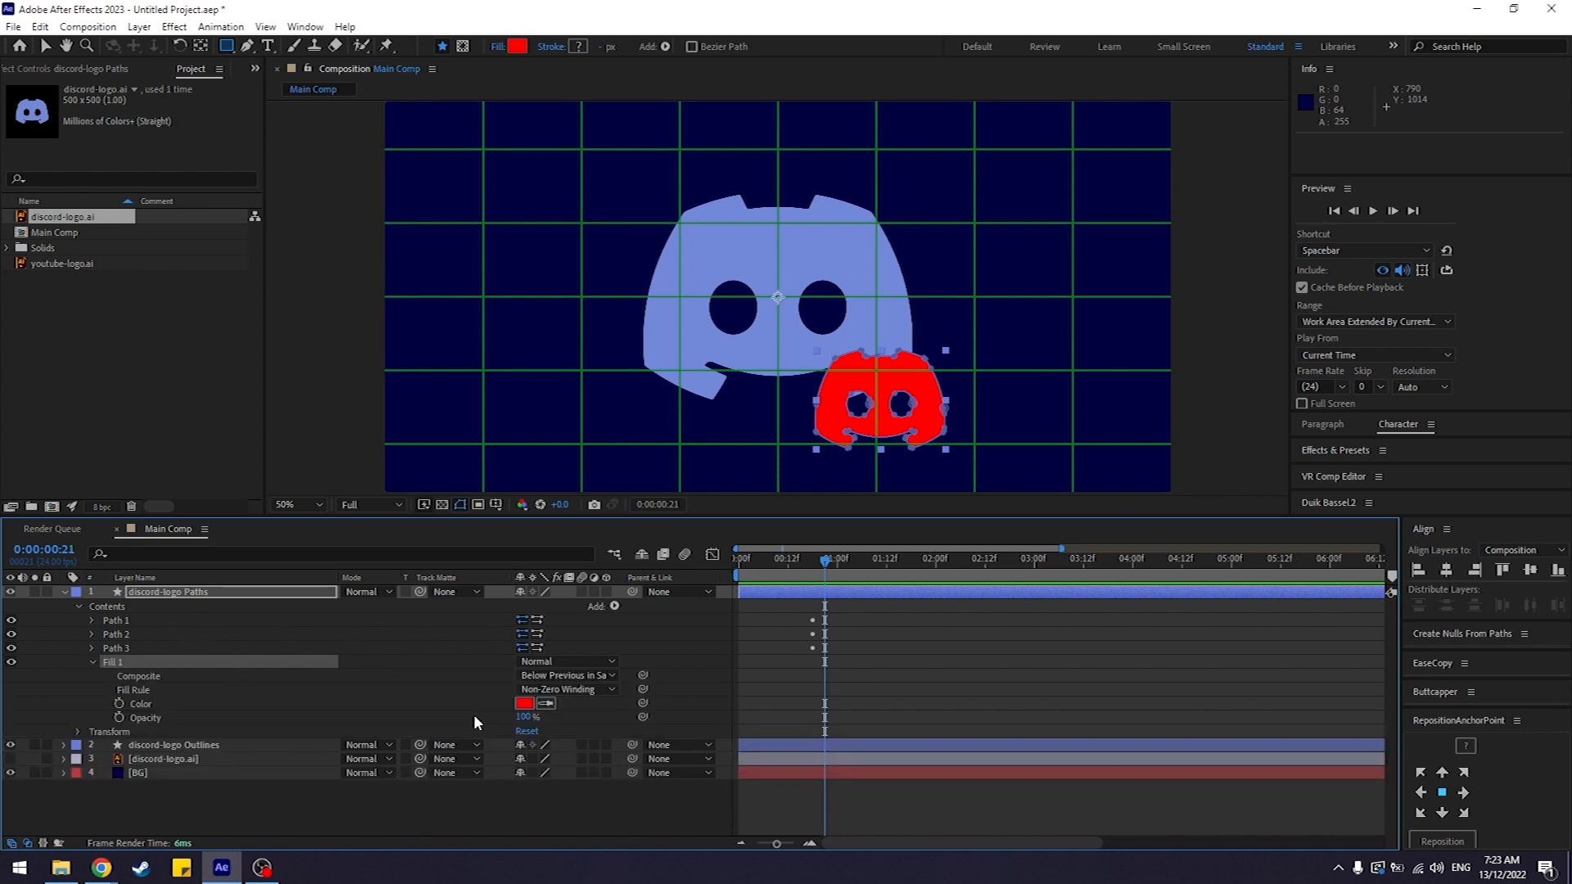
pyautogui.click(92, 661)
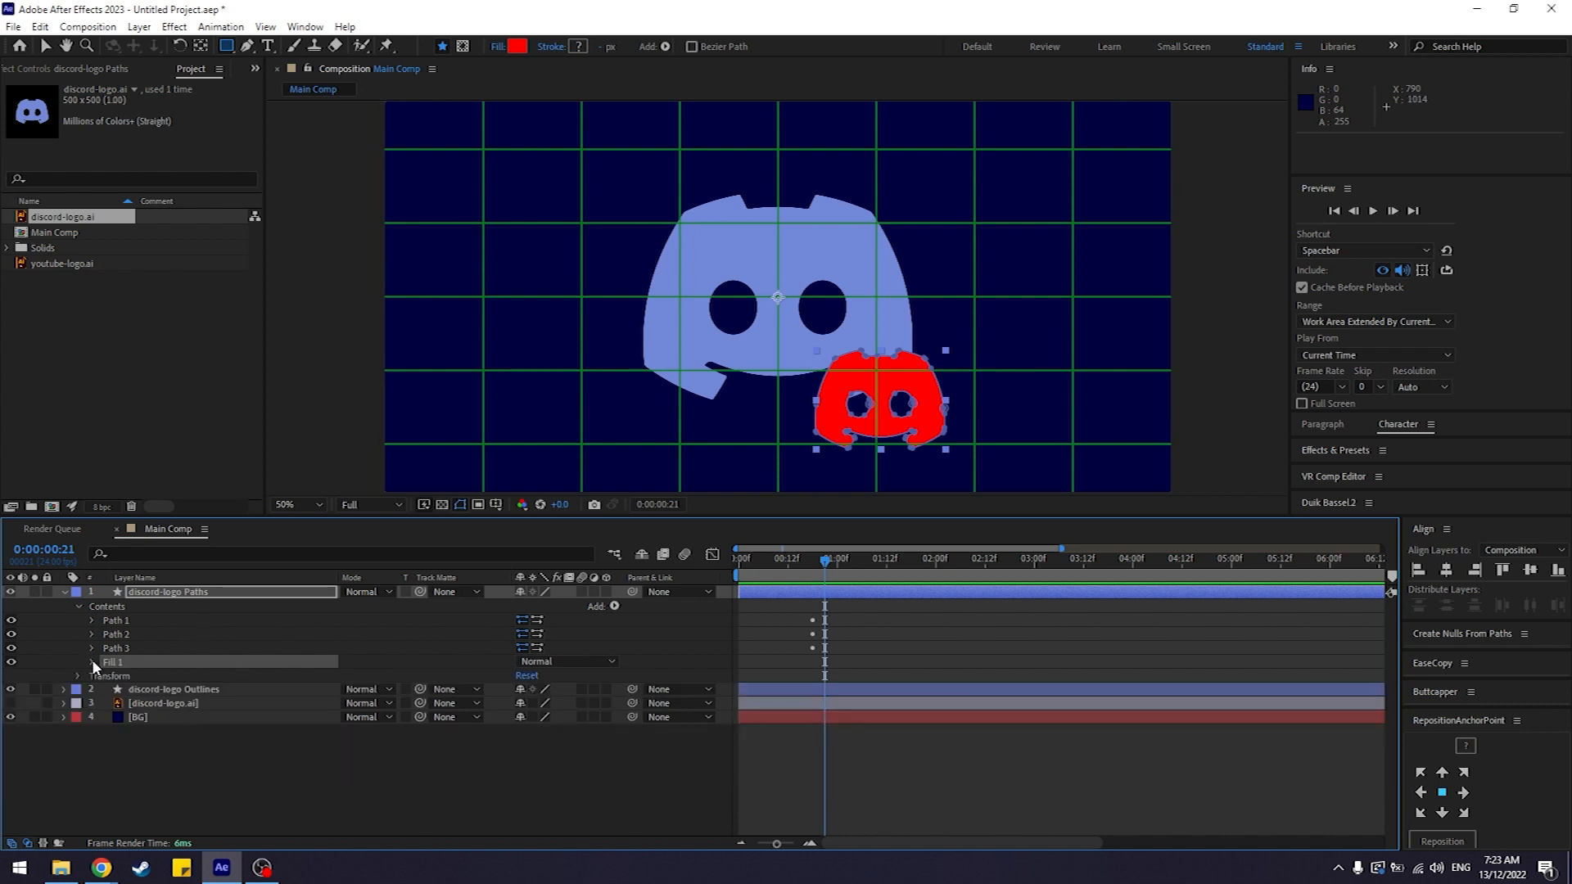
pyautogui.click(78, 606)
pyautogui.click(78, 606)
pyautogui.click(92, 662)
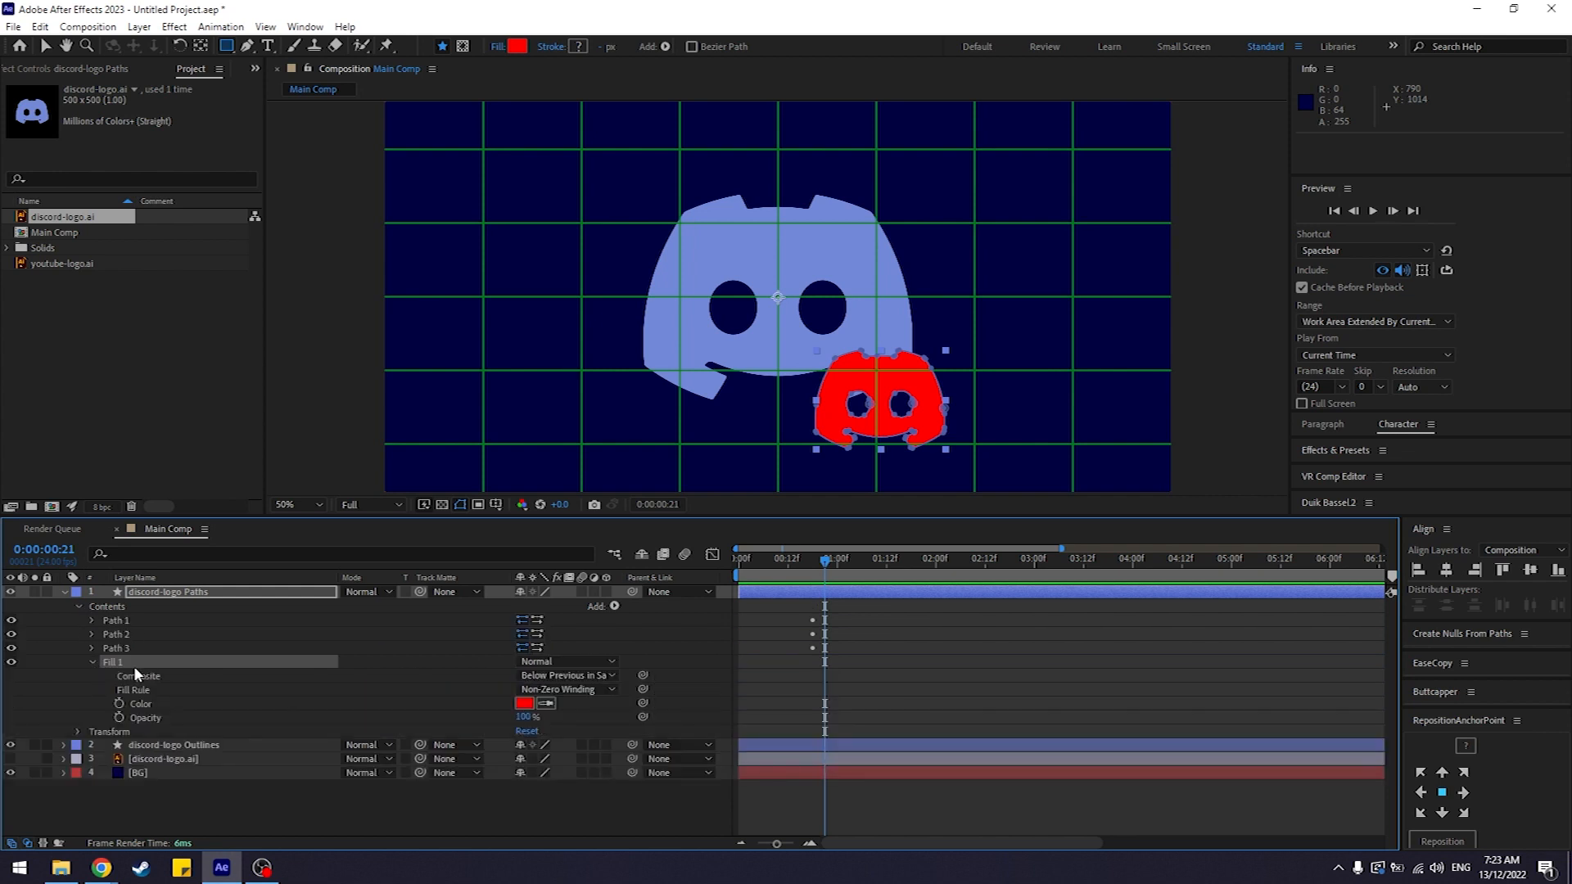
pyautogui.click(525, 704)
pyautogui.moveTo(490, 425); pyautogui.dragTo(702, 336)
pyautogui.click(761, 464)
pyautogui.click(814, 223)
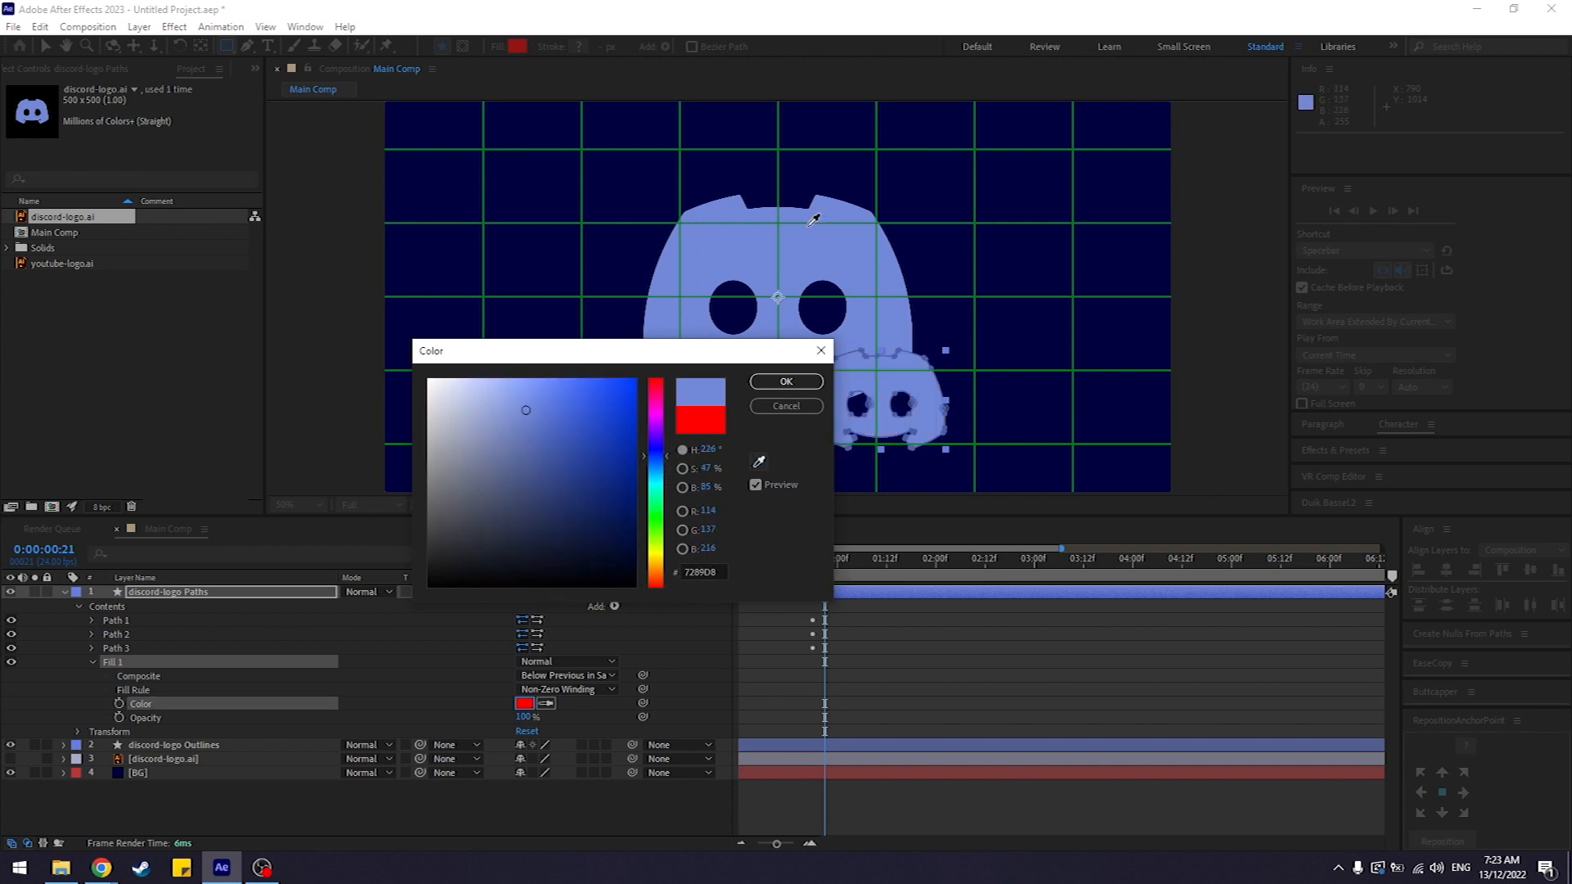
pyautogui.click(785, 382)
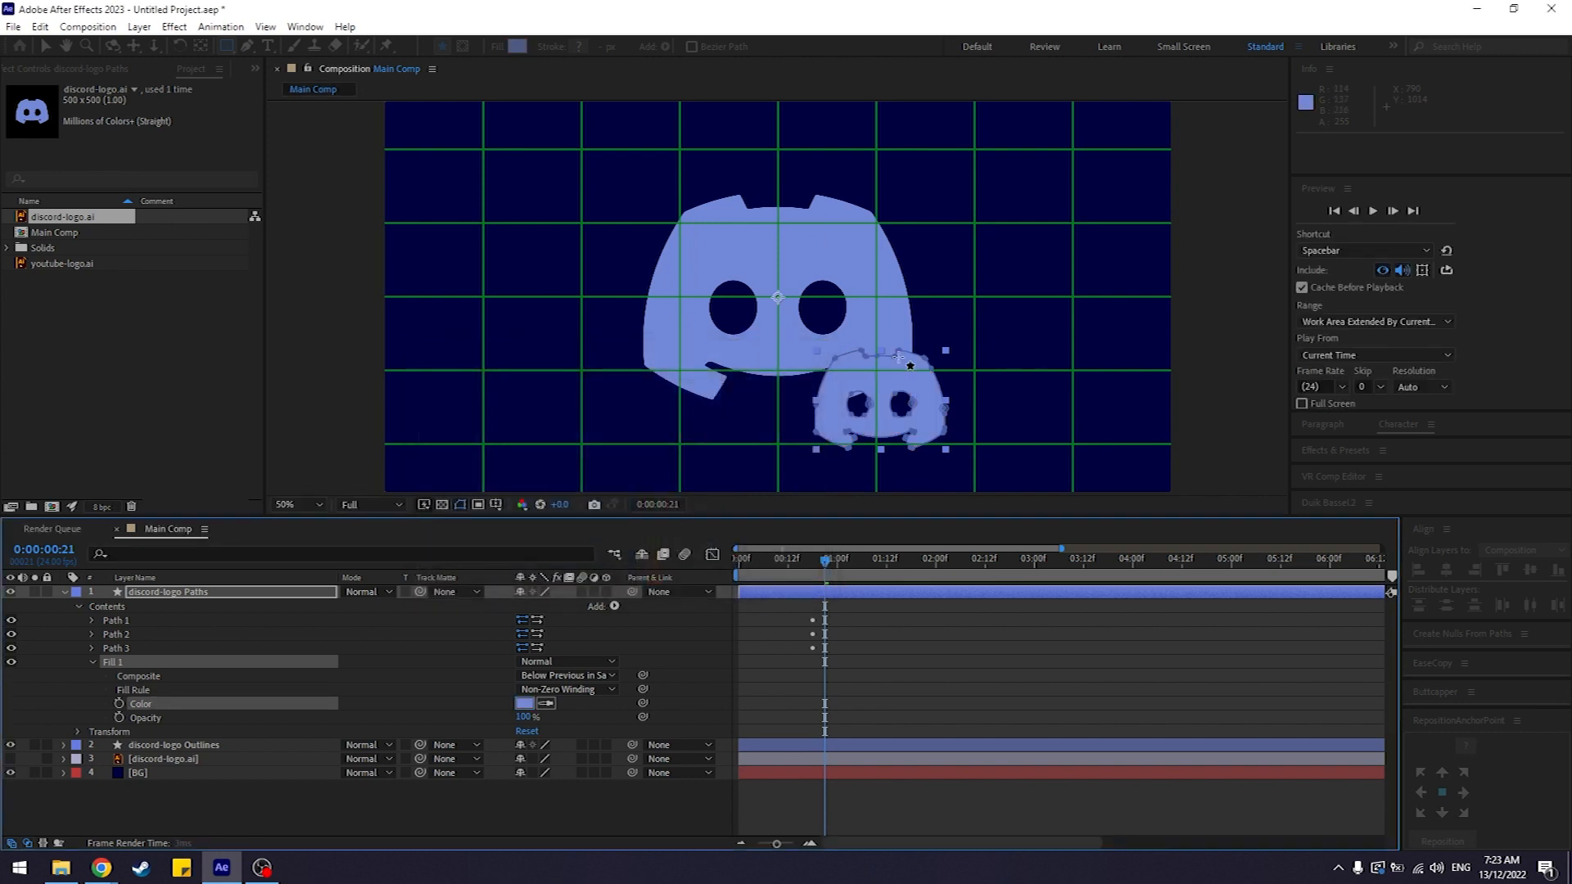
pyautogui.click(92, 662)
pyautogui.click(78, 606)
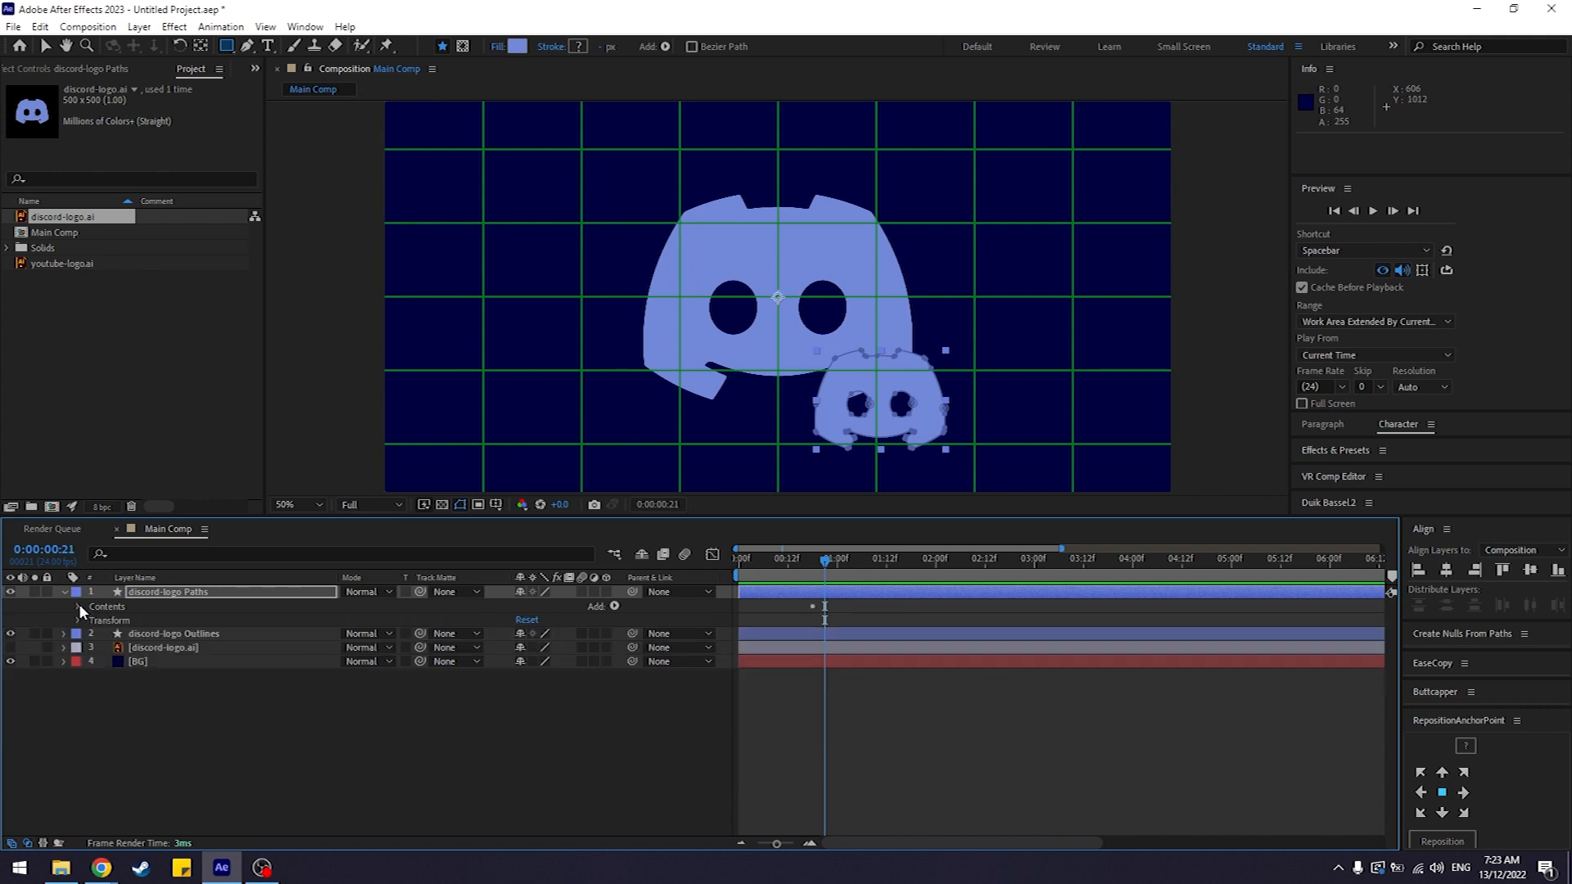
# Step: Move the discord-logo Paths shape over the middle of the large Discord logo and center its anchor point in the shape
pyautogui.click(149, 594)
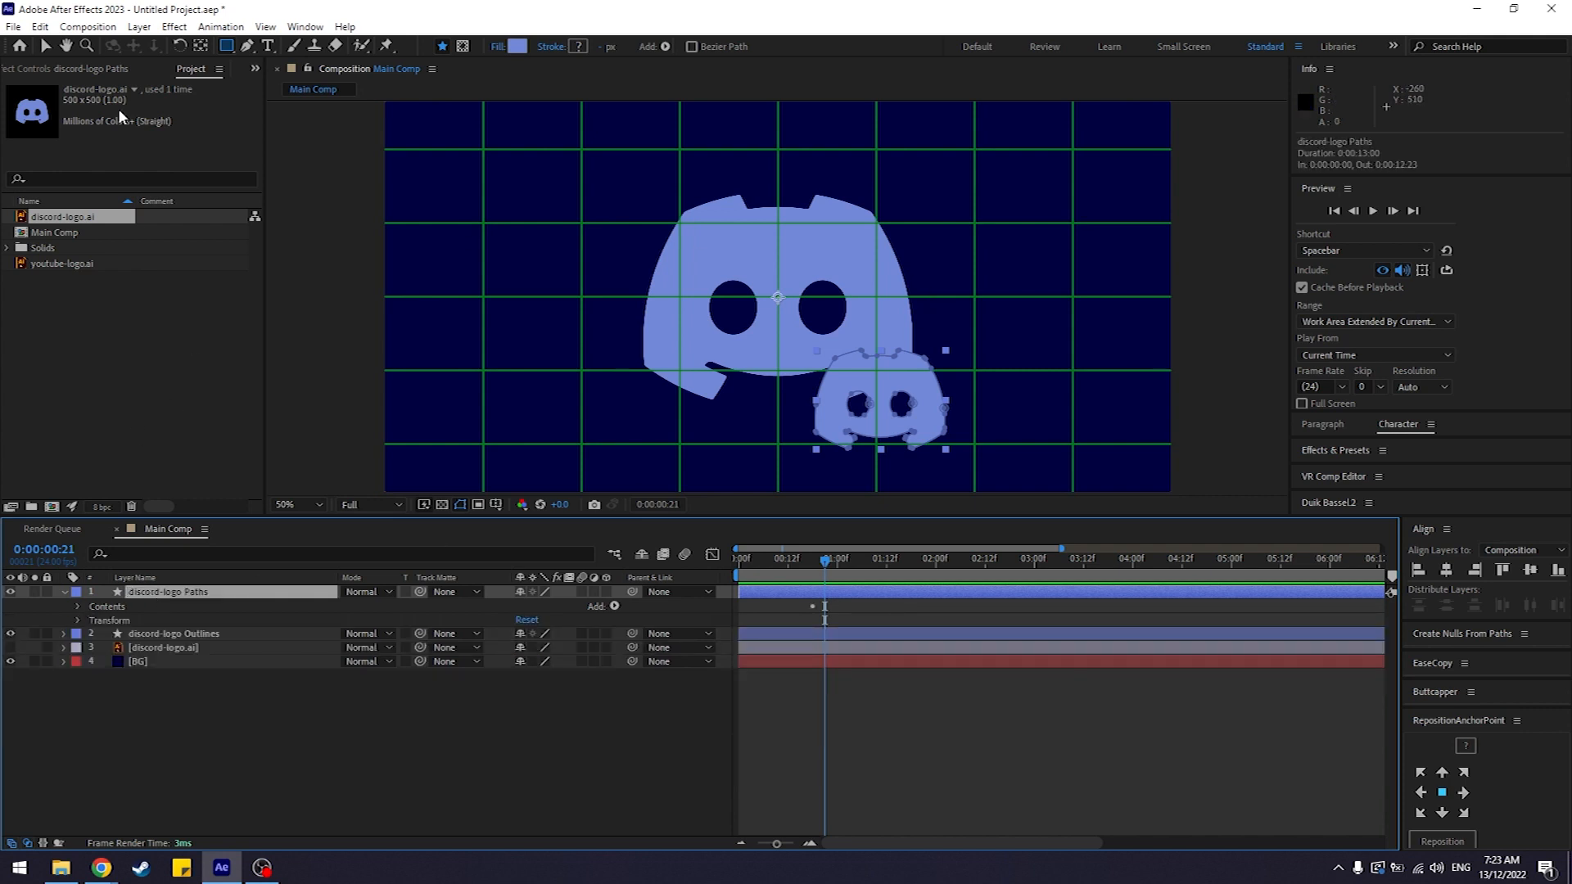
pyautogui.click(43, 49)
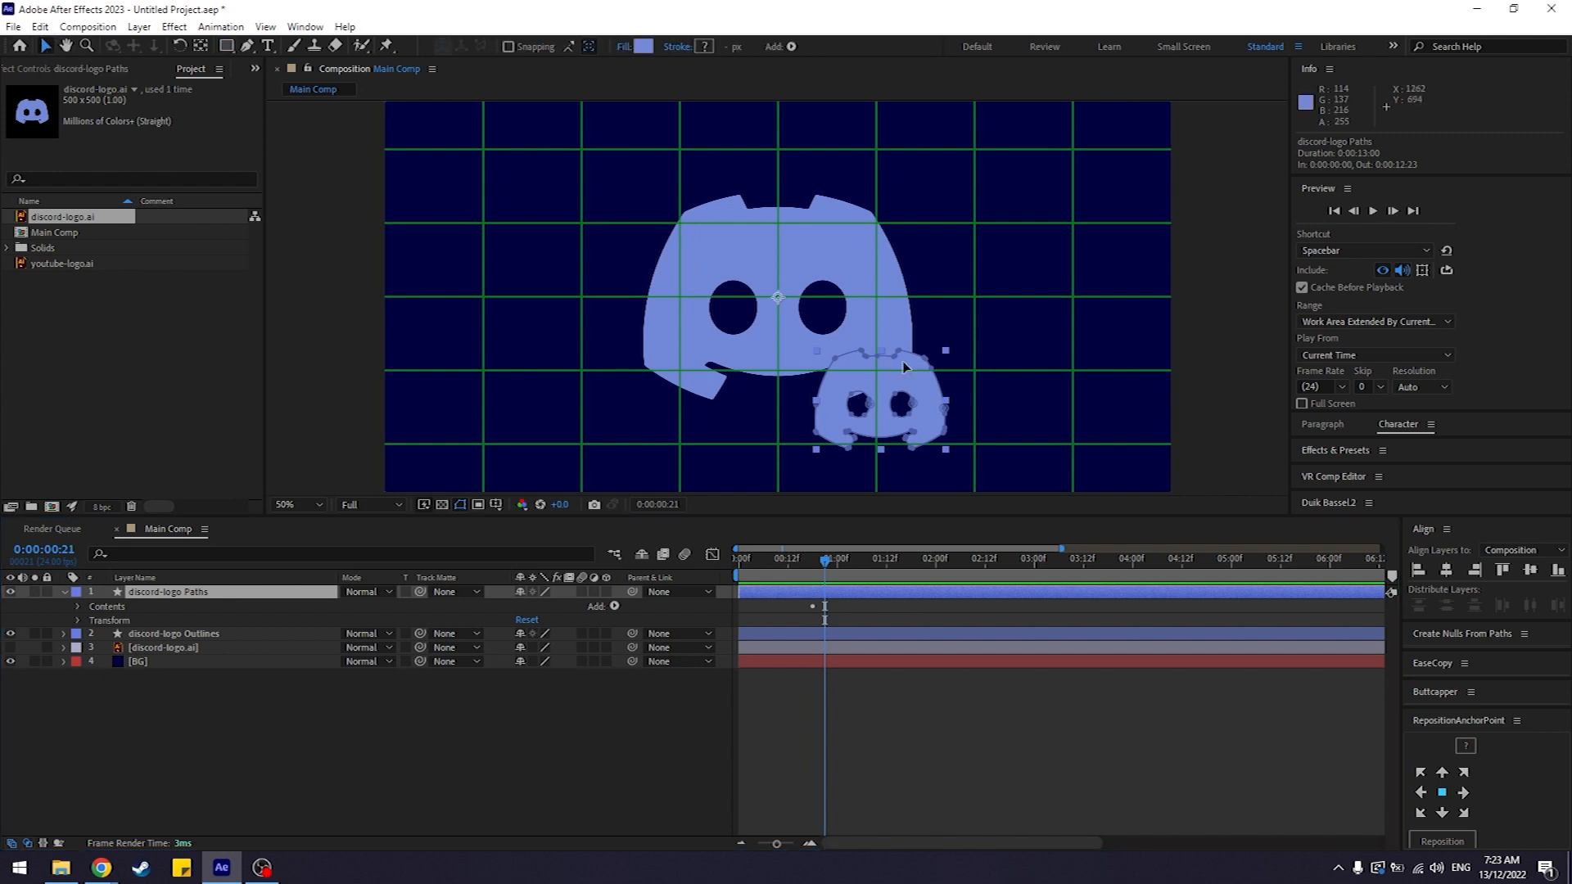
pyautogui.moveTo(915, 393); pyautogui.dragTo(806, 291)
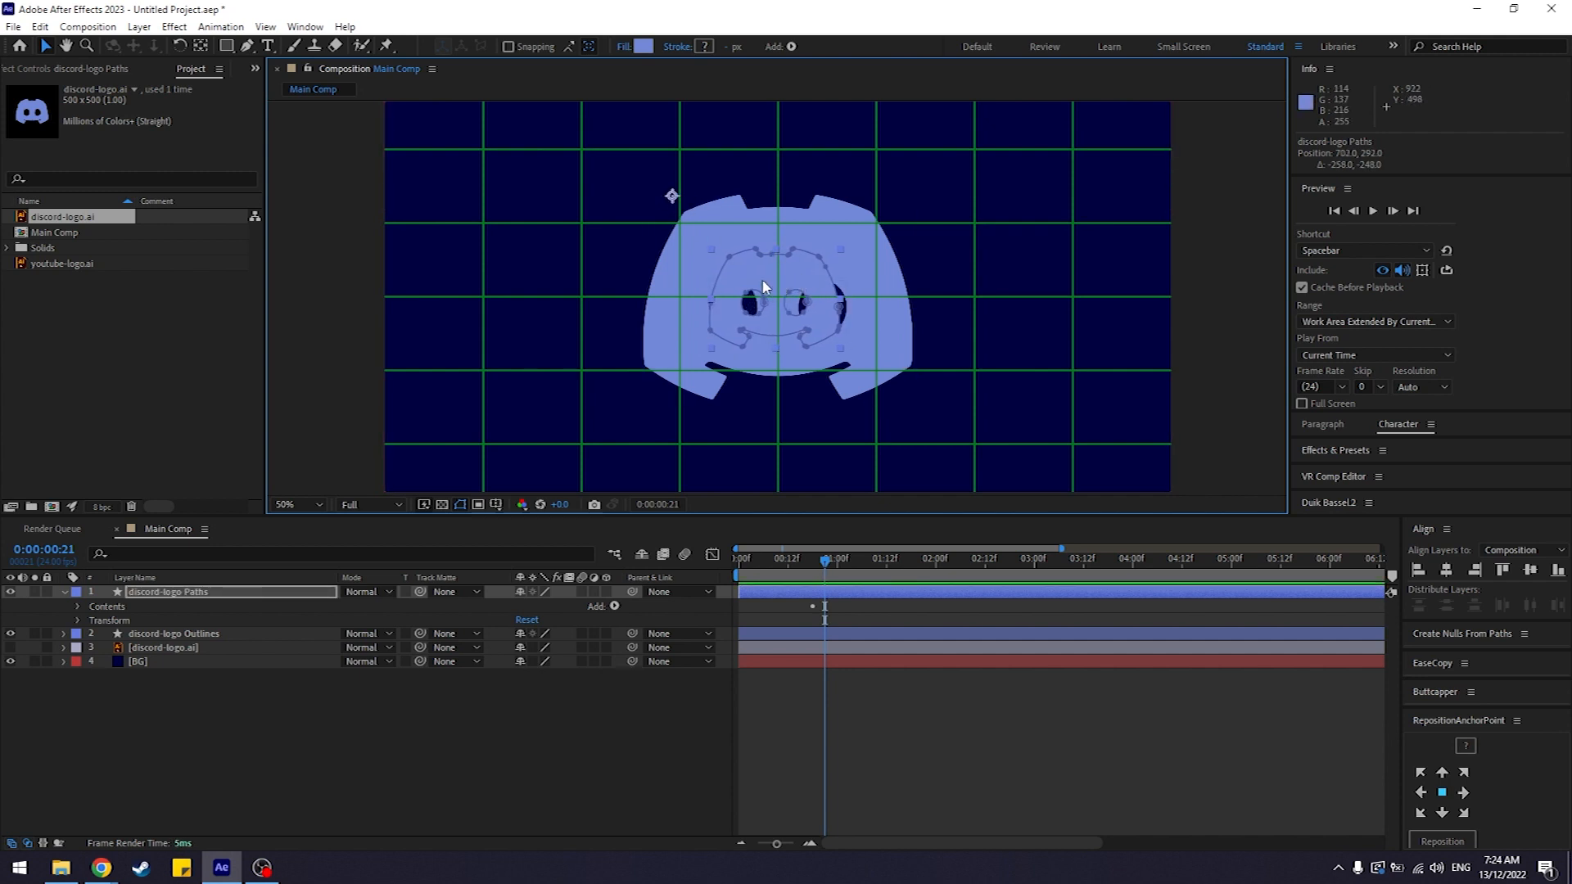
pyautogui.click(248, 592)
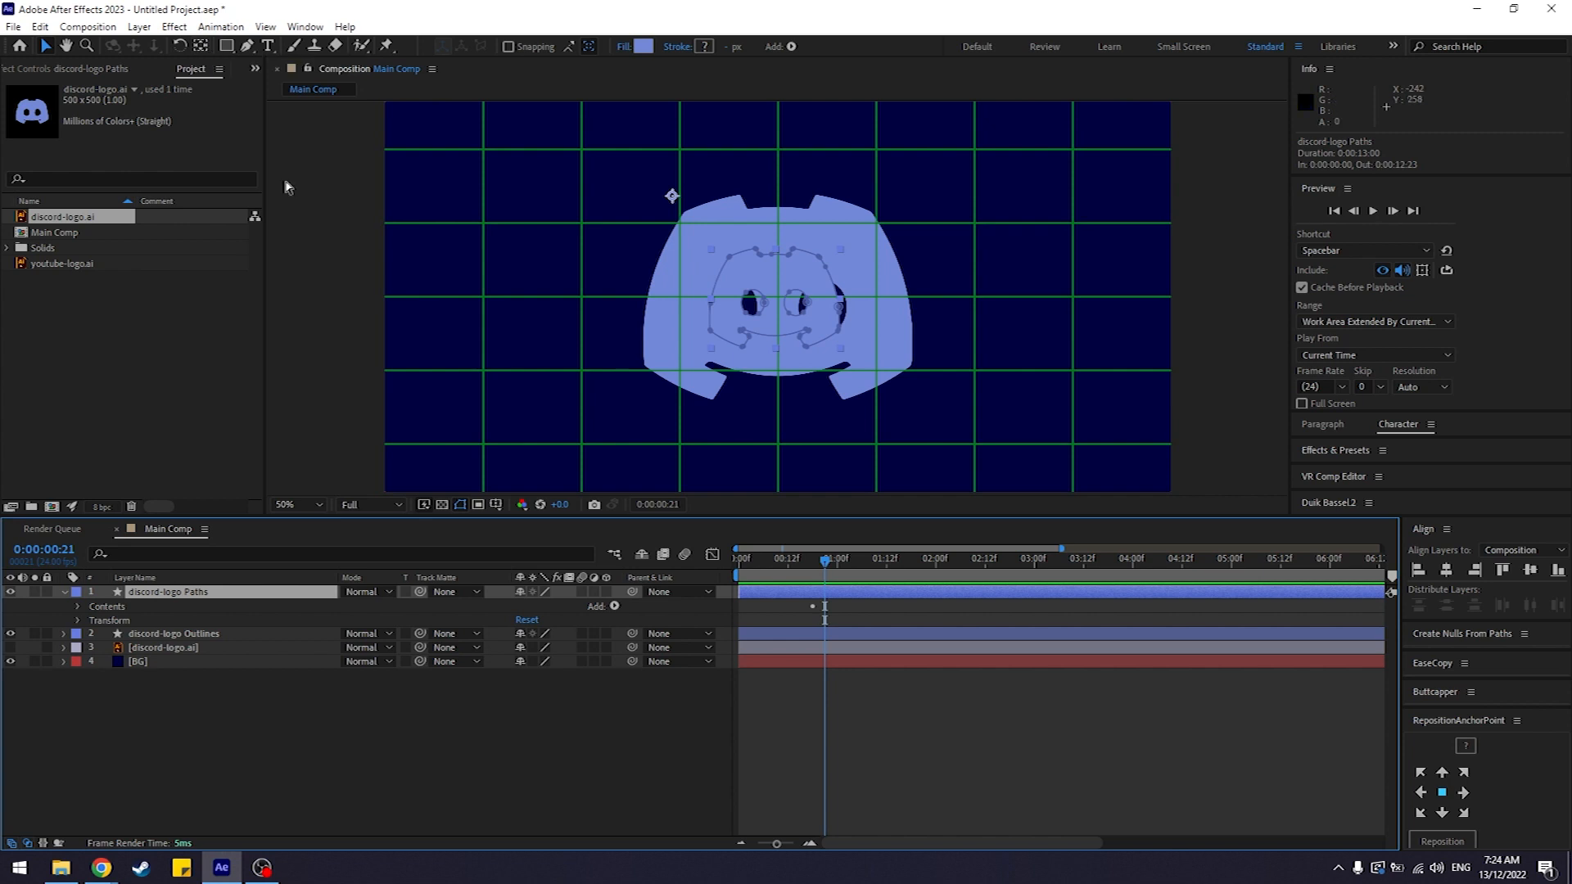
pyautogui.doubleClick(202, 46)
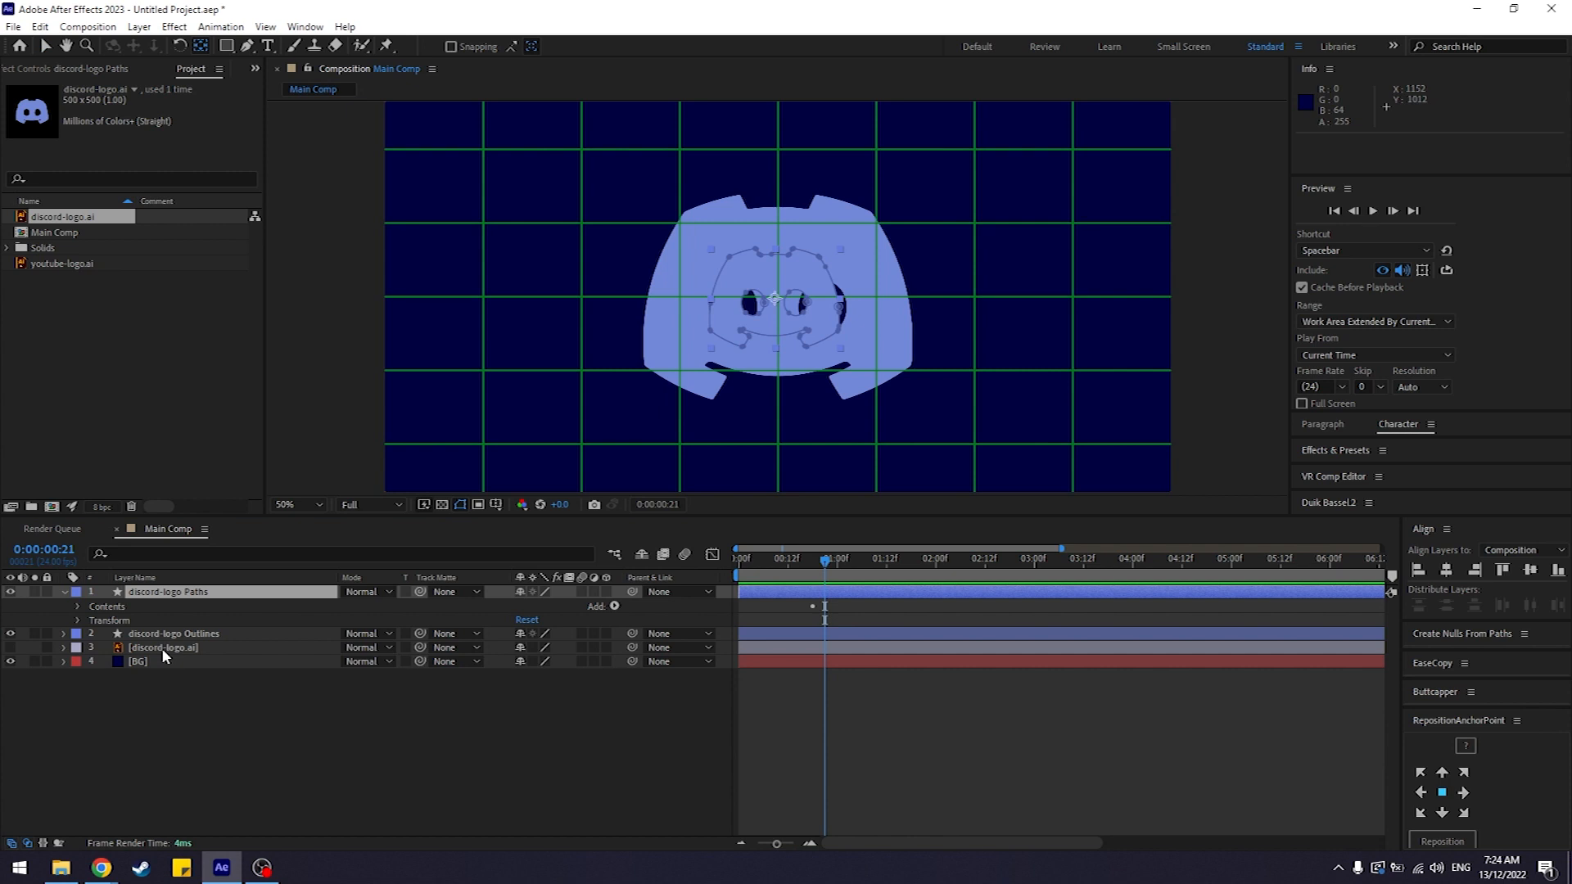
# Step: Scale the discord-logo Paths layer to 212% so it matches the size of the original logo
pyautogui.press('s')
pyautogui.press('s')
pyautogui.press('s')
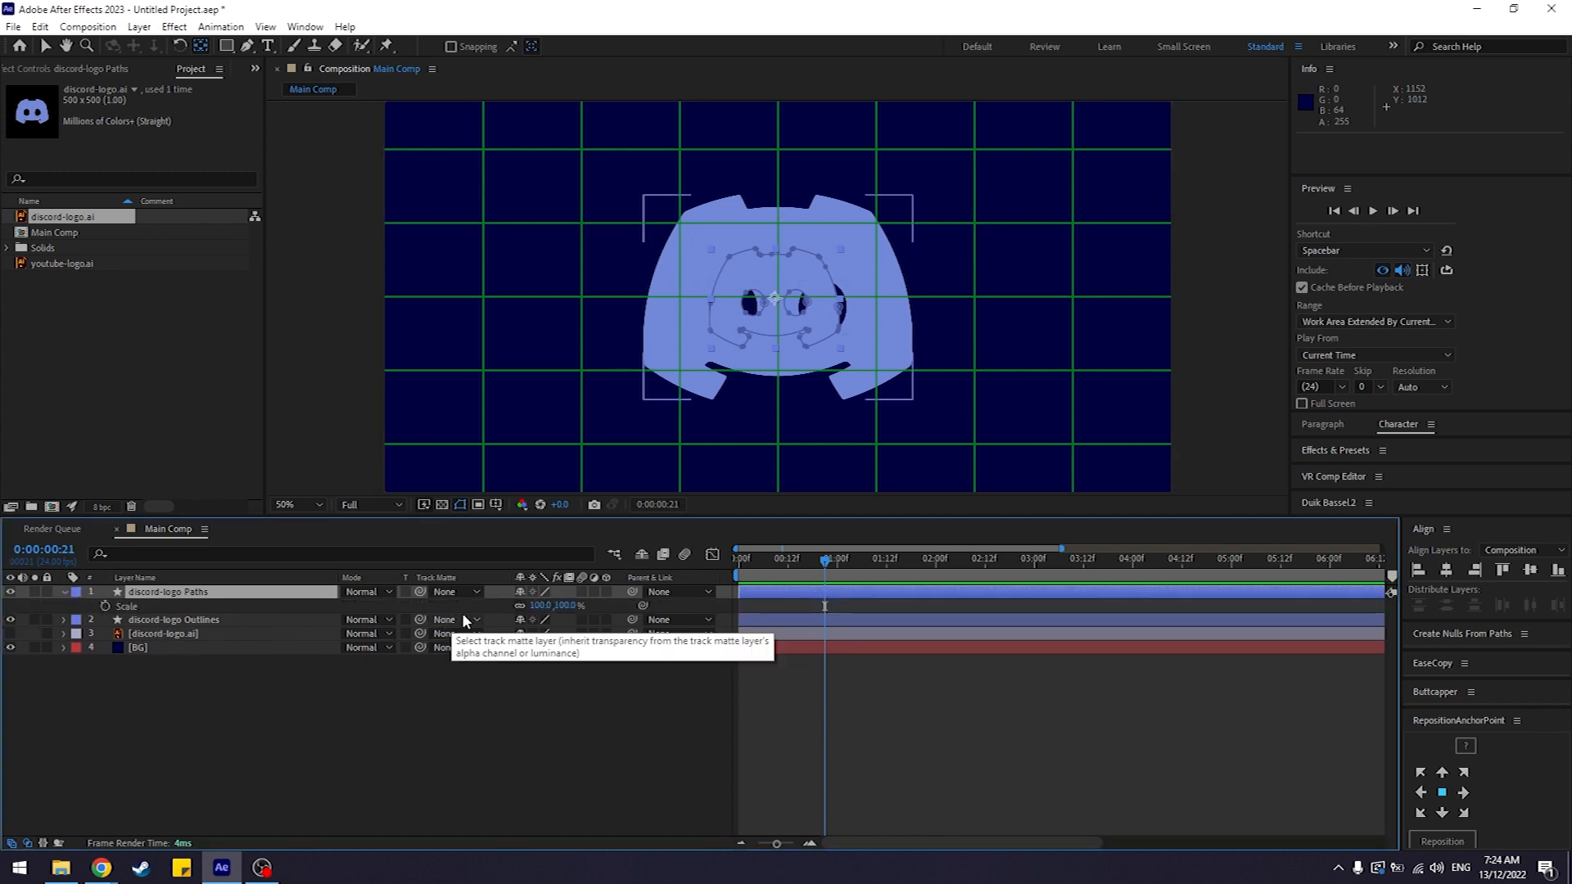
pyautogui.moveTo(540, 612); pyautogui.dragTo(627, 604)
pyautogui.click(811, 352)
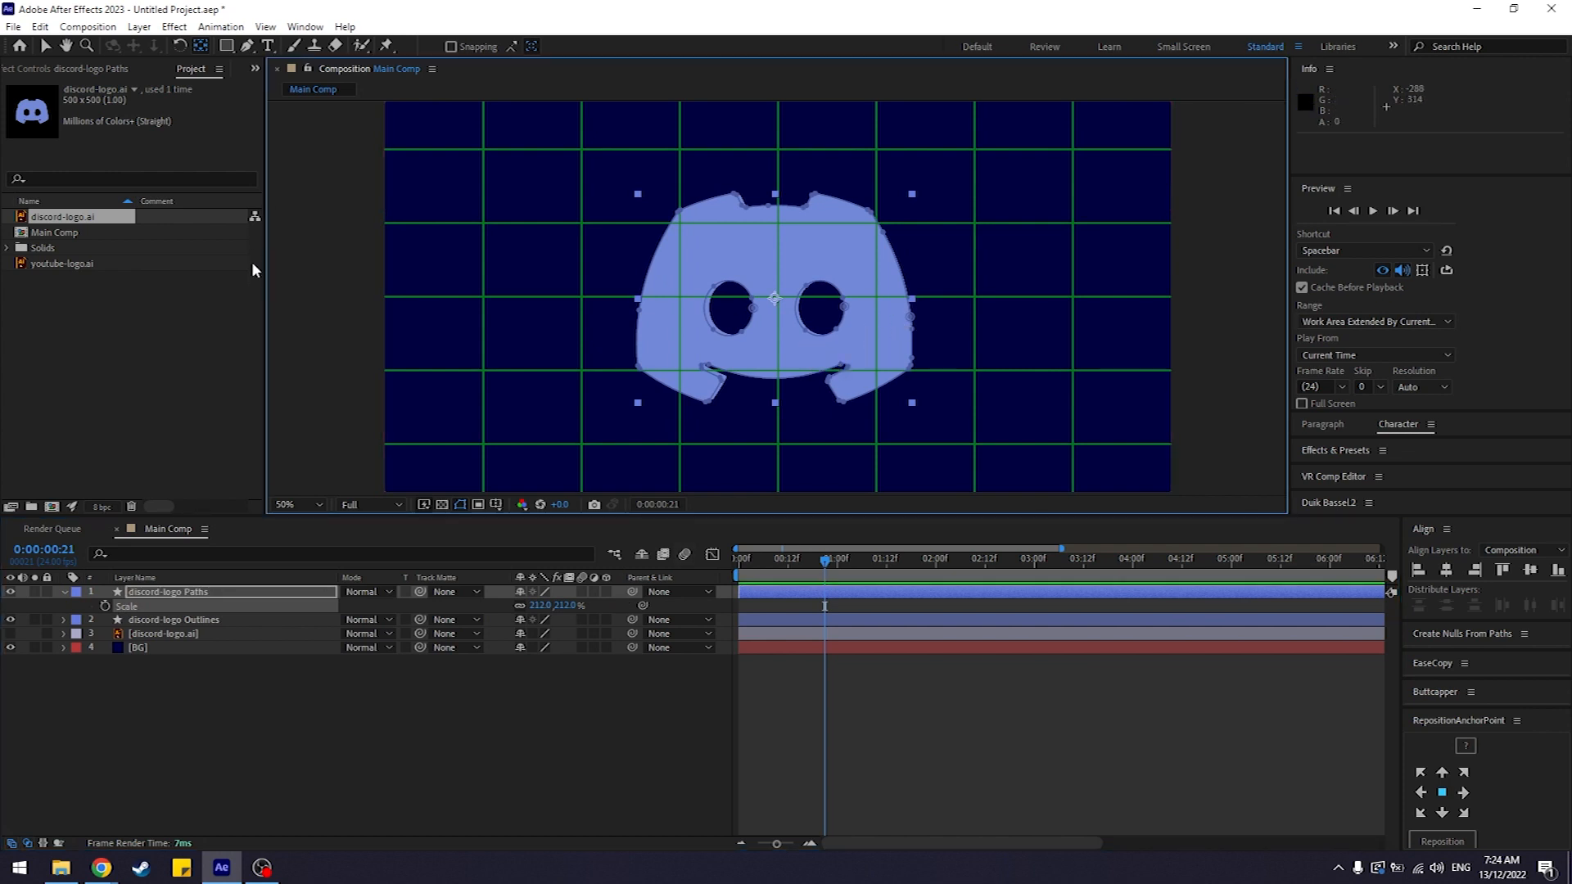
# Step: Align discord-logo Paths with the original logo at position 960.3, 538.2 and collapse the layer
pyautogui.press('v')
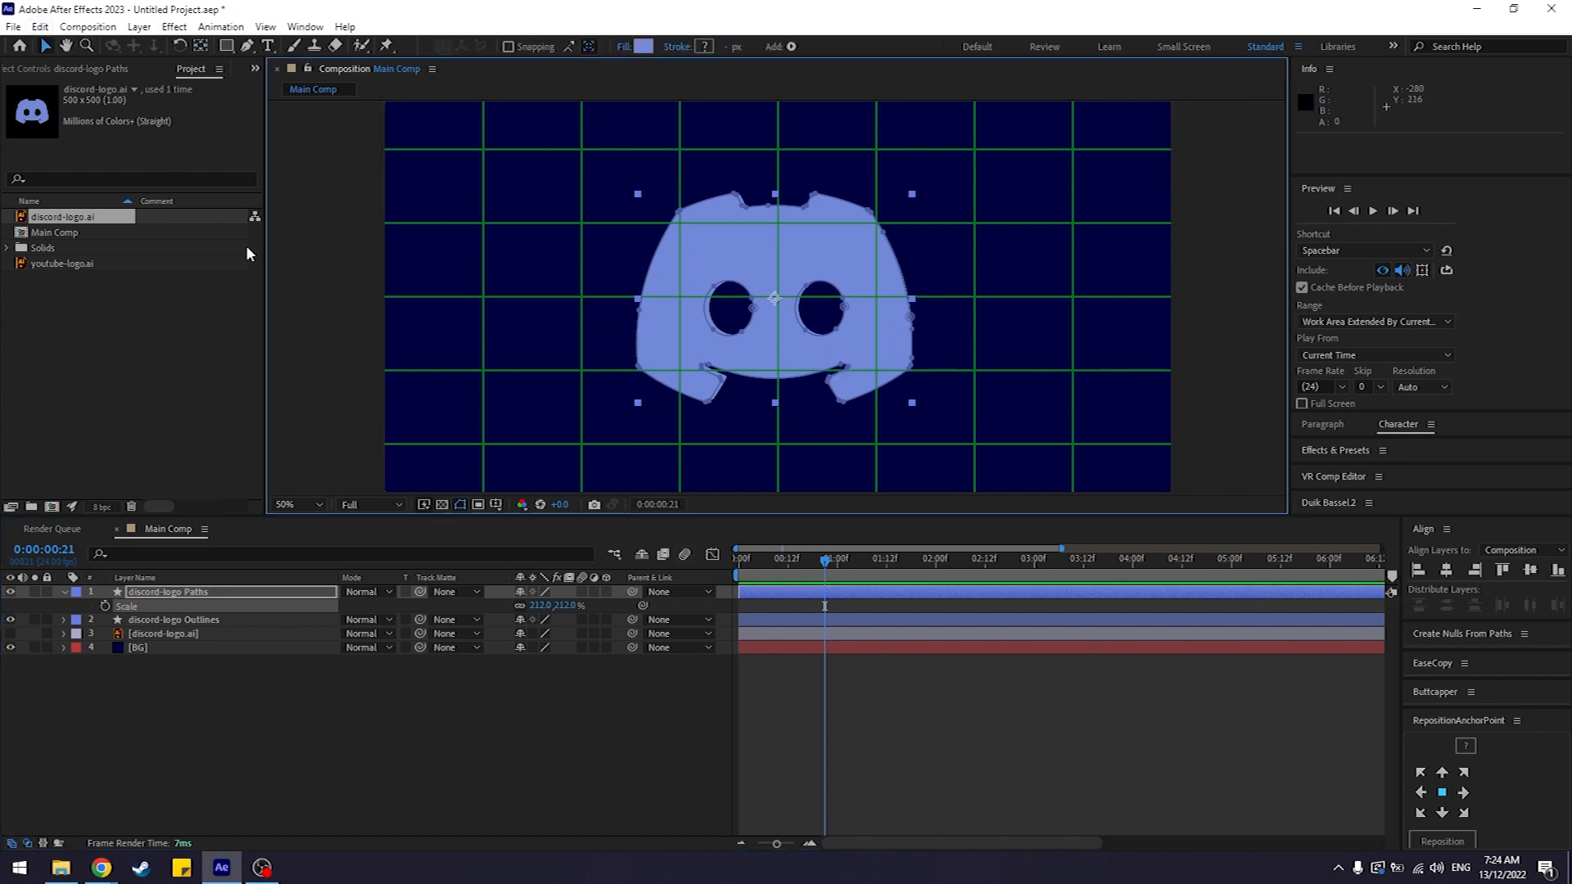
pyautogui.moveTo(785, 351); pyautogui.dragTo(787, 349)
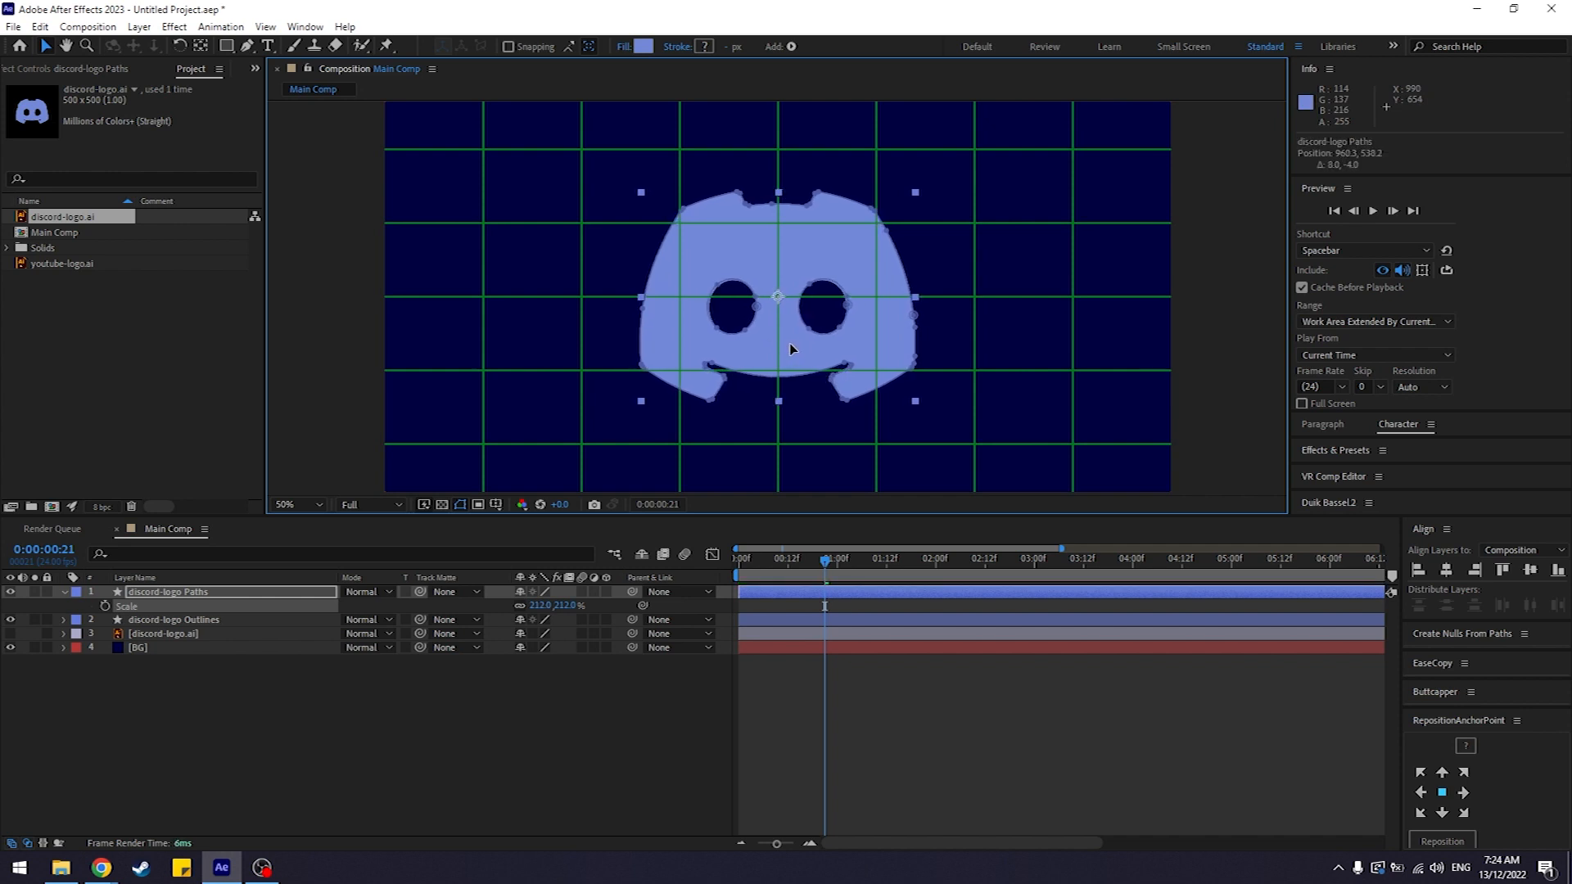
pyautogui.click(524, 729)
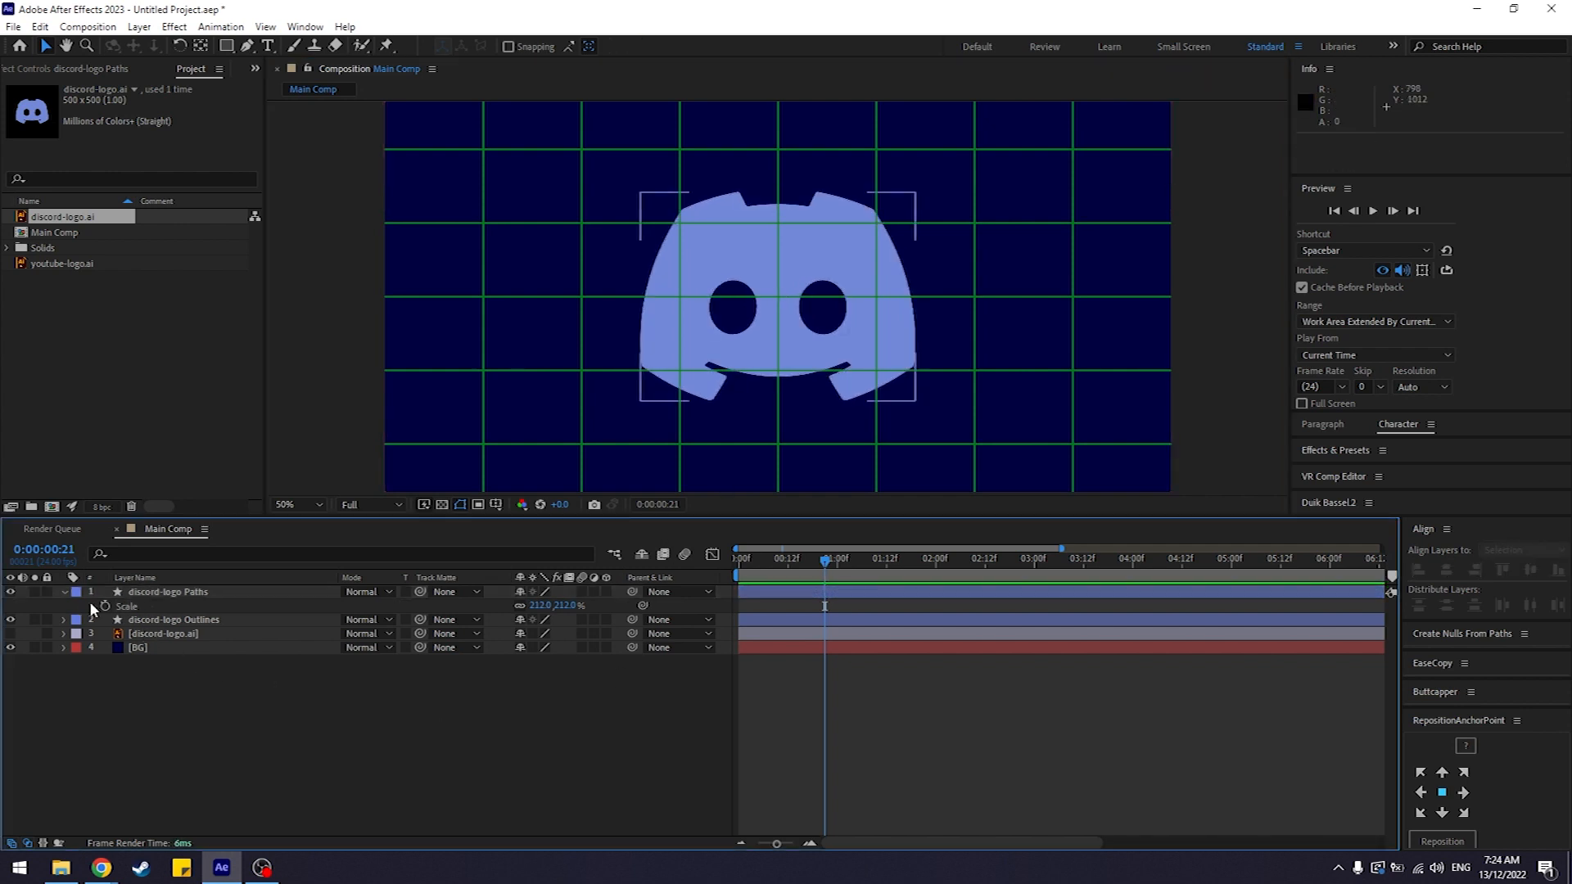
pyautogui.click(64, 591)
# Step: Move the discord-logo Paths shape beside the original logo to position 1572.3, 544.2 and hide the discord-logo Outlines layer
pyautogui.click(799, 331)
pyautogui.moveTo(800, 331); pyautogui.dragTo(1050, 333)
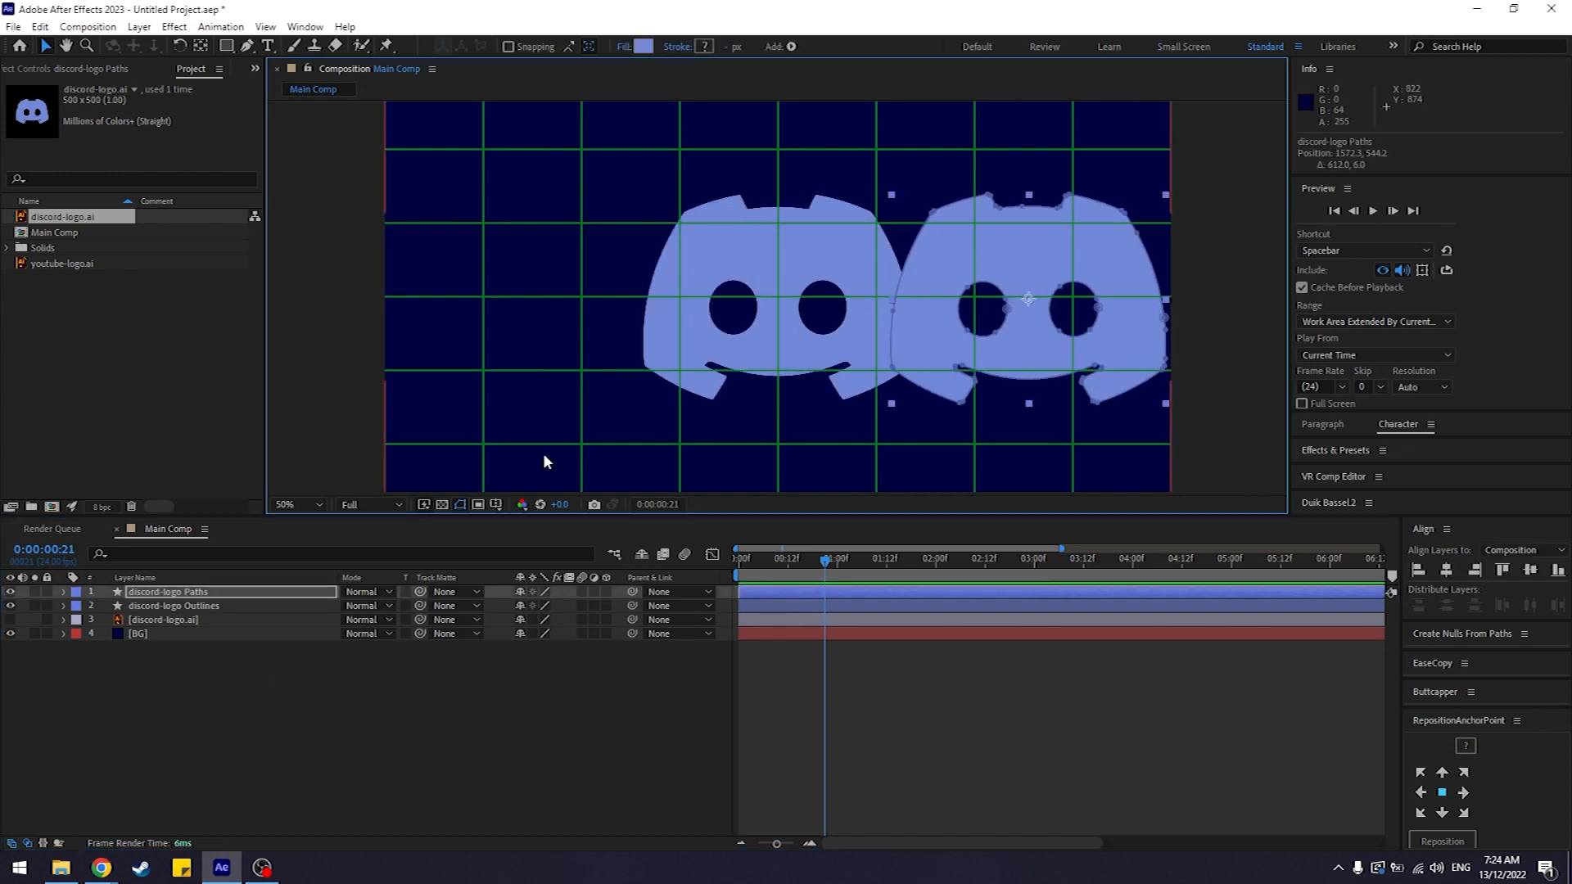
pyautogui.click(9, 607)
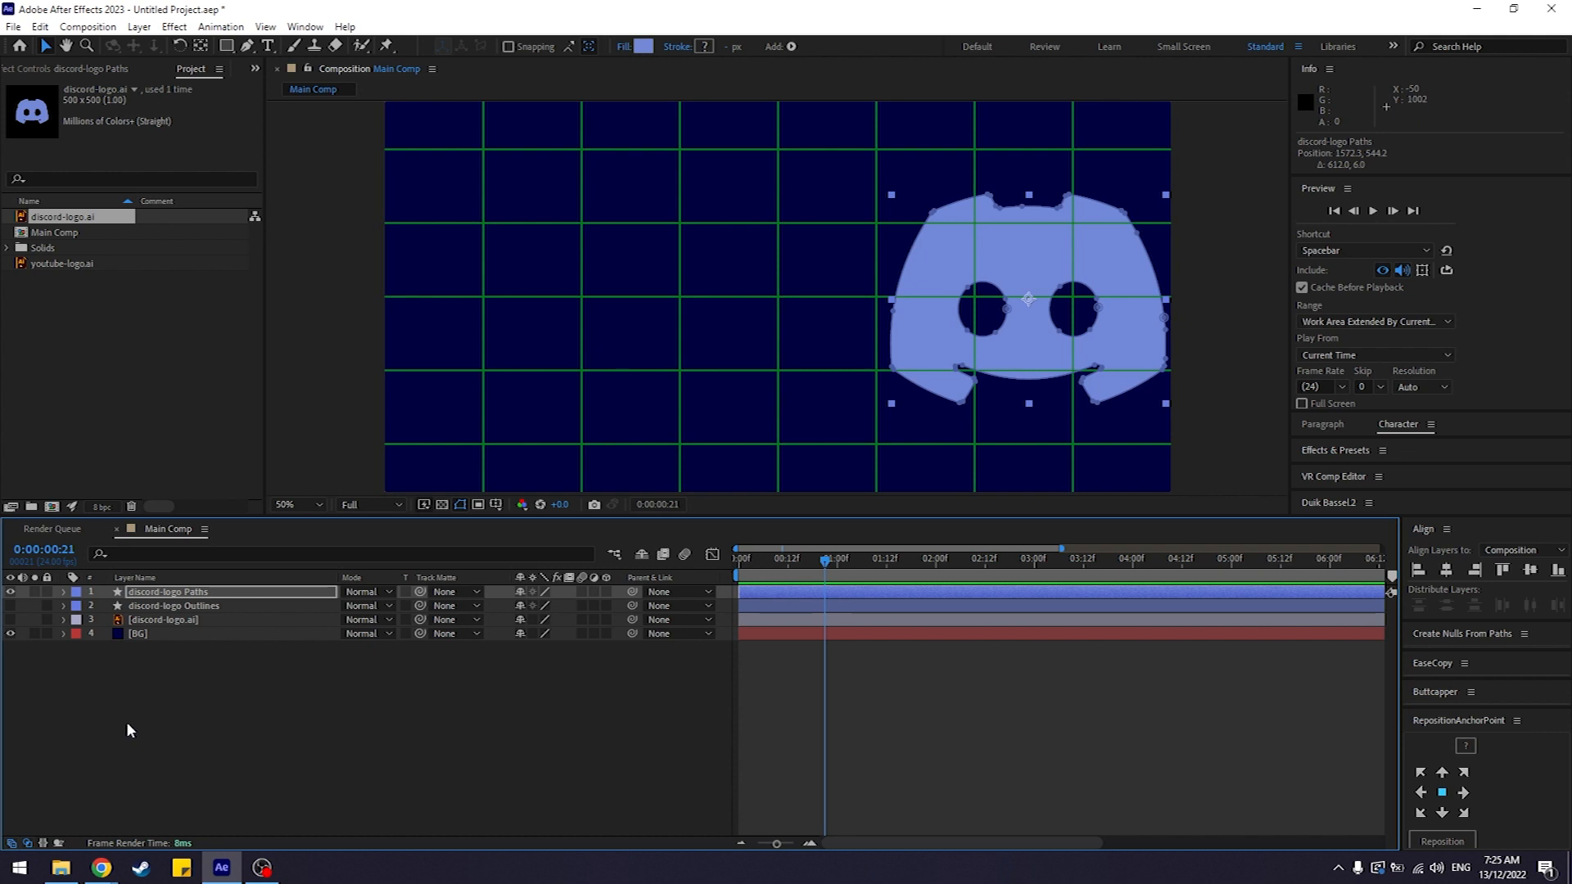
pyautogui.click(11, 606)
pyautogui.click(11, 620)
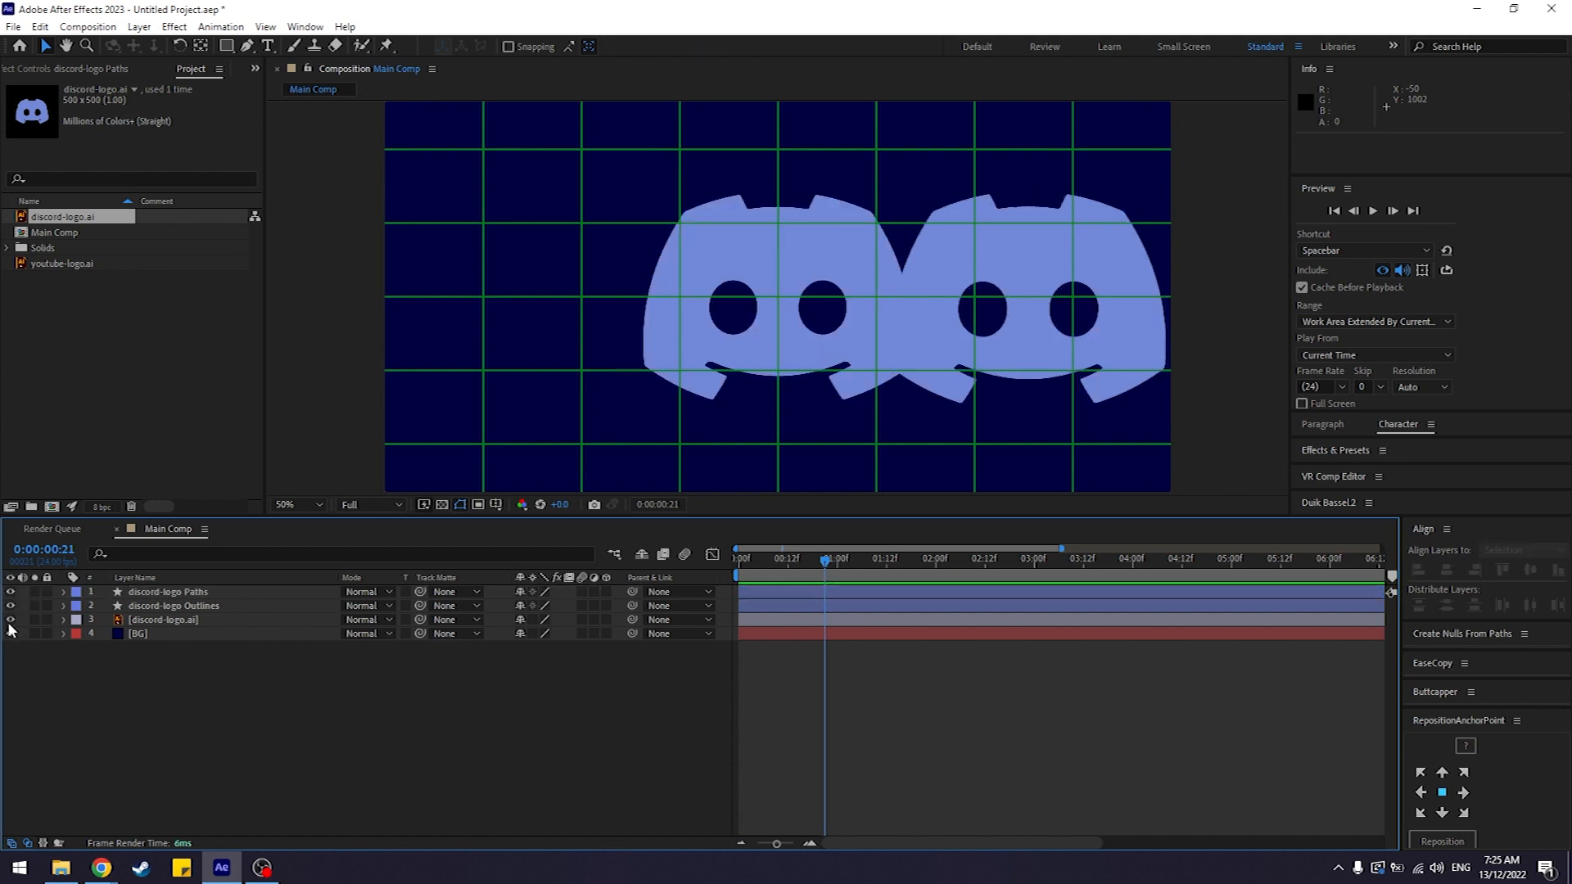
pyautogui.click(11, 620)
pyautogui.click(11, 606)
# Step: Move the discord-logo Paths shape back to the middle of the composition at position 960.3, 538.2 and deselect it
pyautogui.click(205, 592)
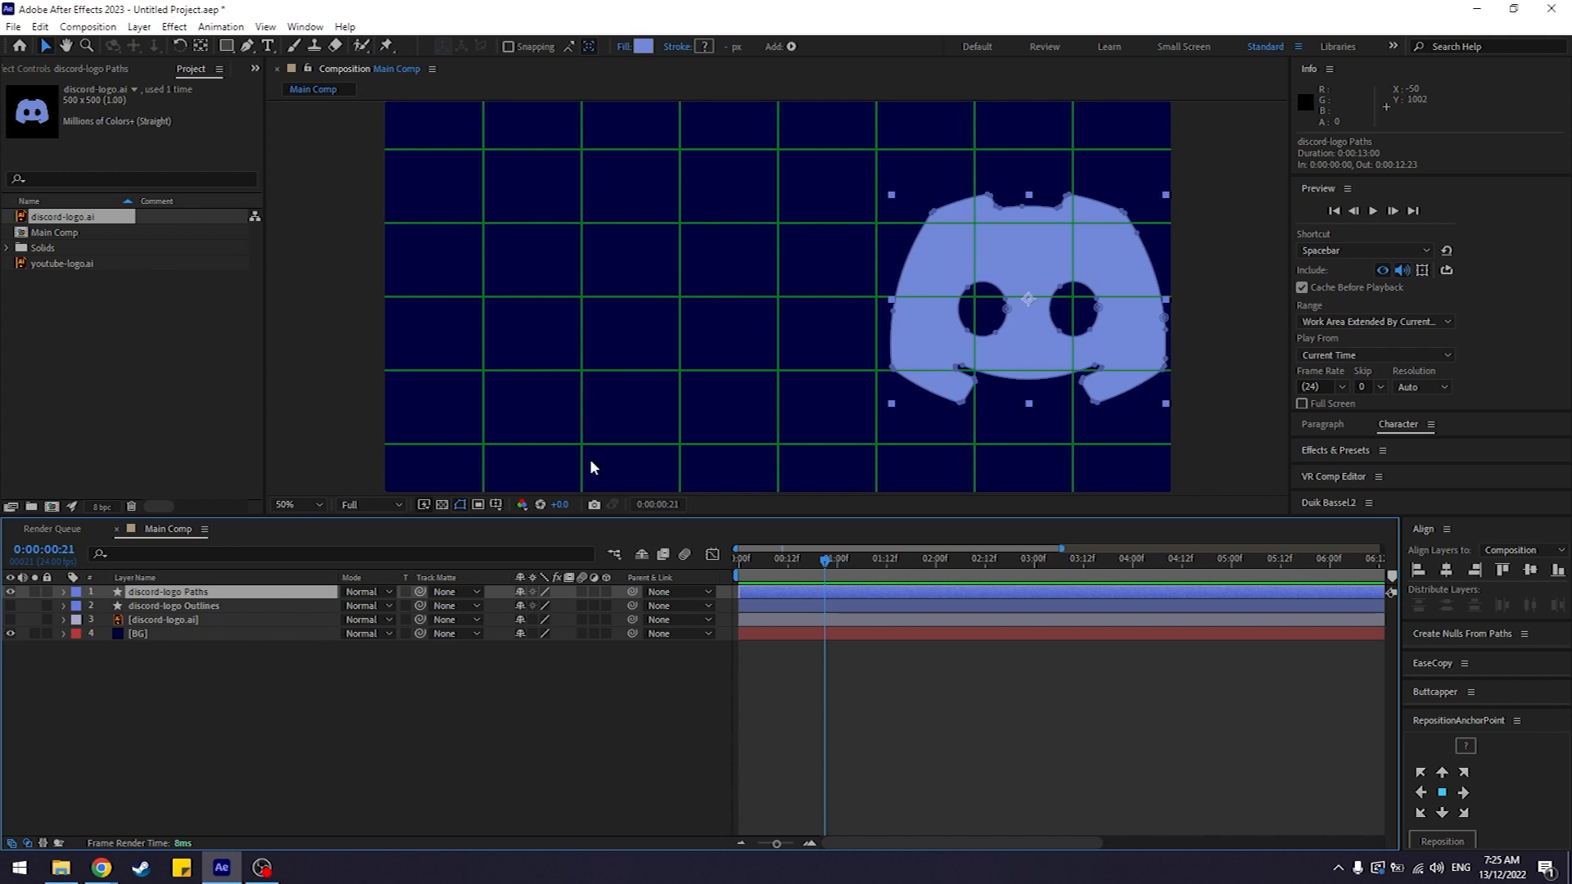
pyautogui.moveTo(973, 352); pyautogui.dragTo(798, 344)
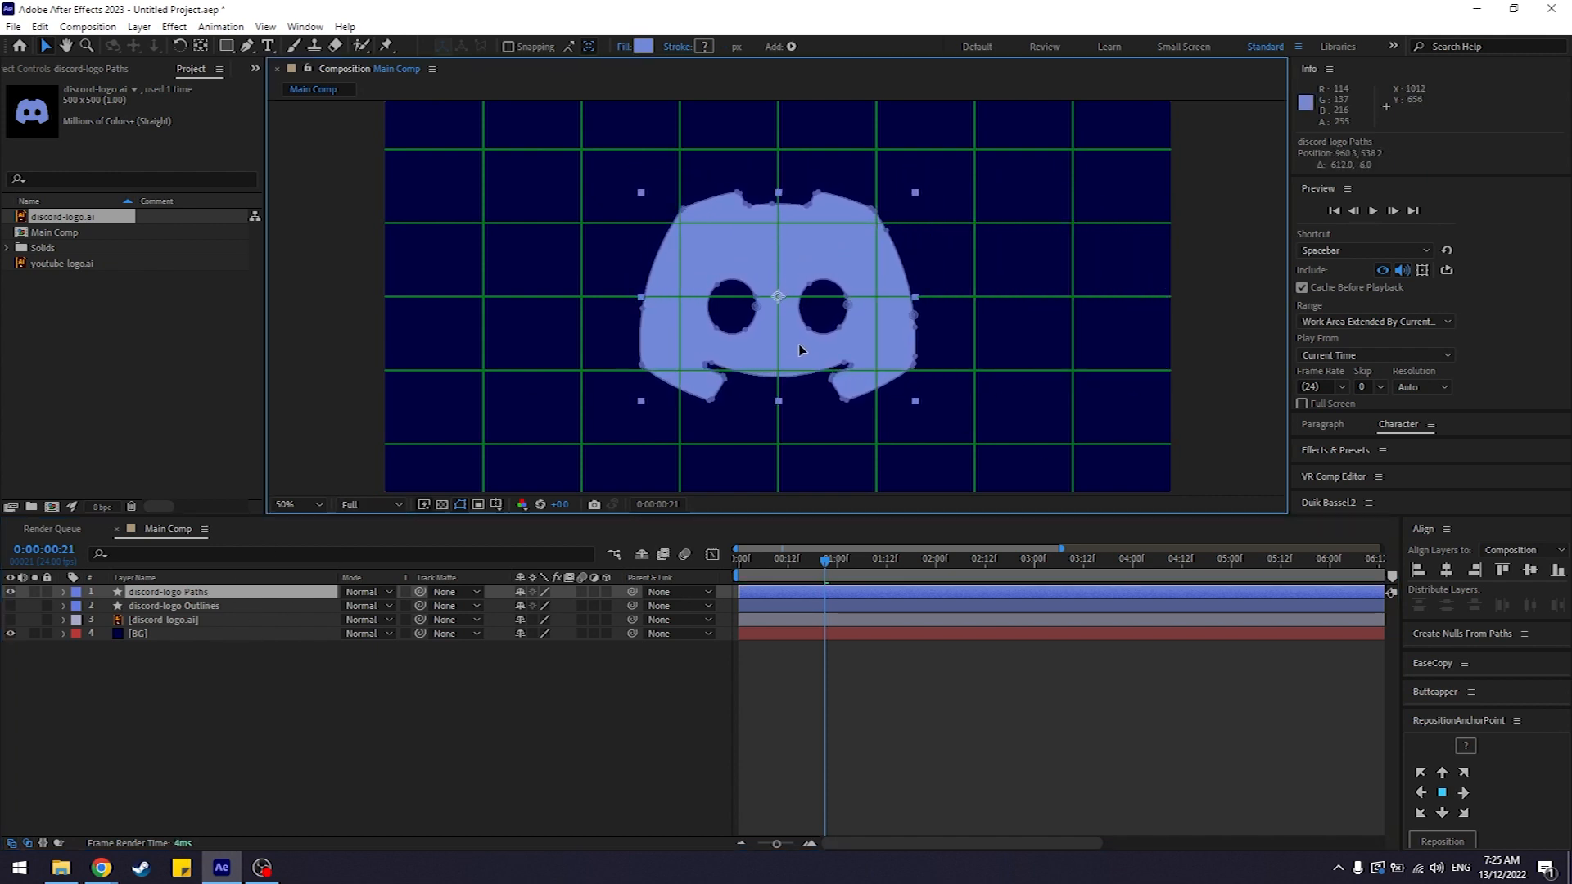
pyautogui.click(782, 688)
pyautogui.click(330, 597)
pyautogui.click(295, 688)
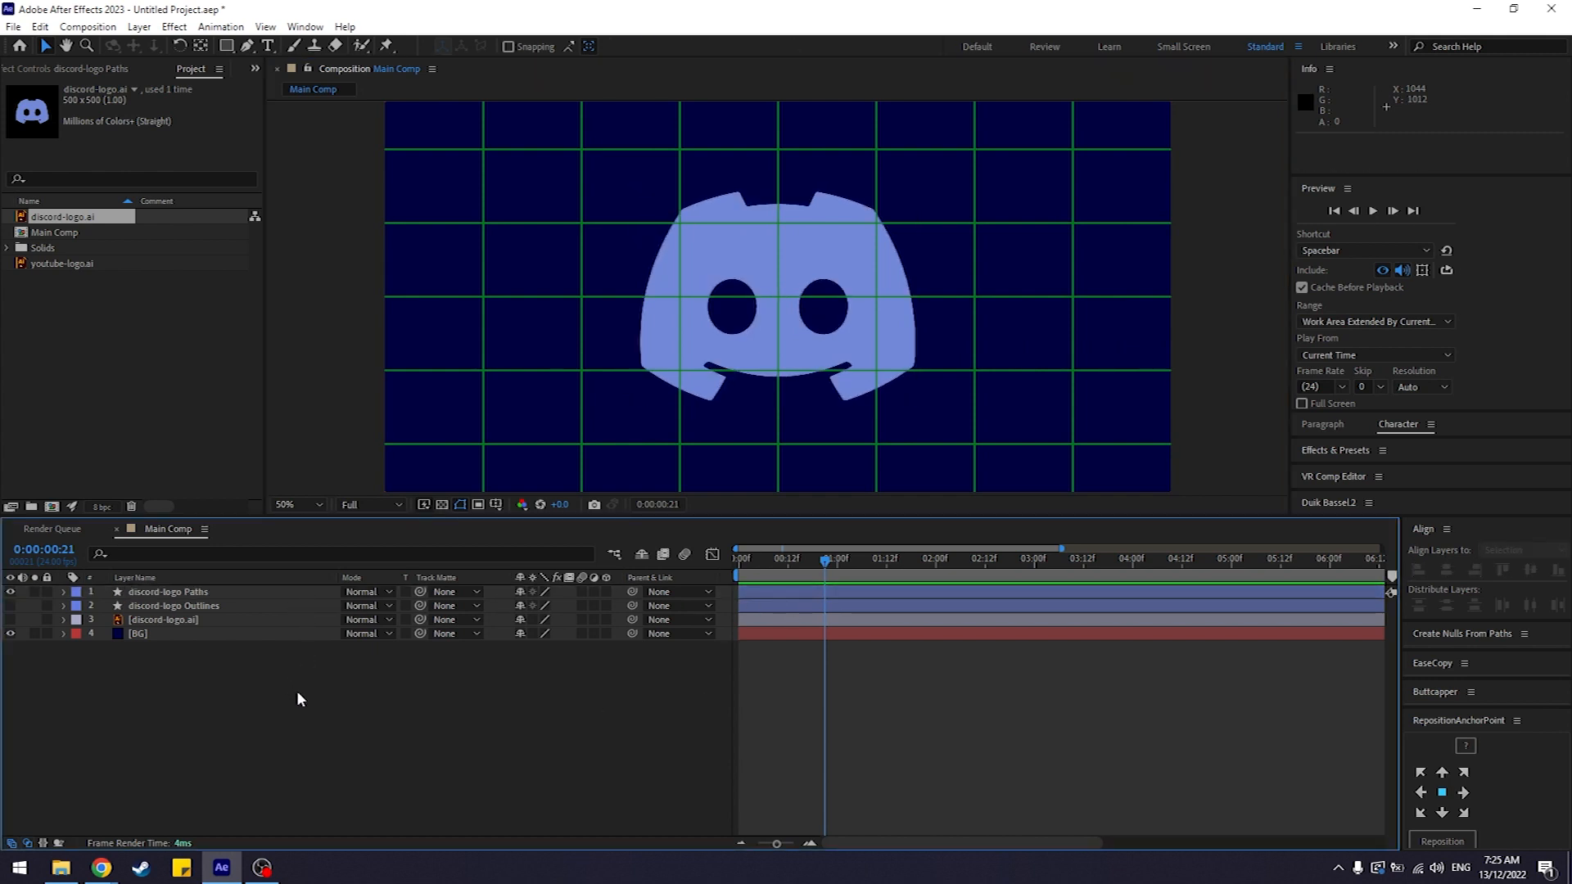
pyautogui.click(221, 592)
pyautogui.click(278, 704)
pyautogui.click(806, 622)
pyautogui.click(624, 740)
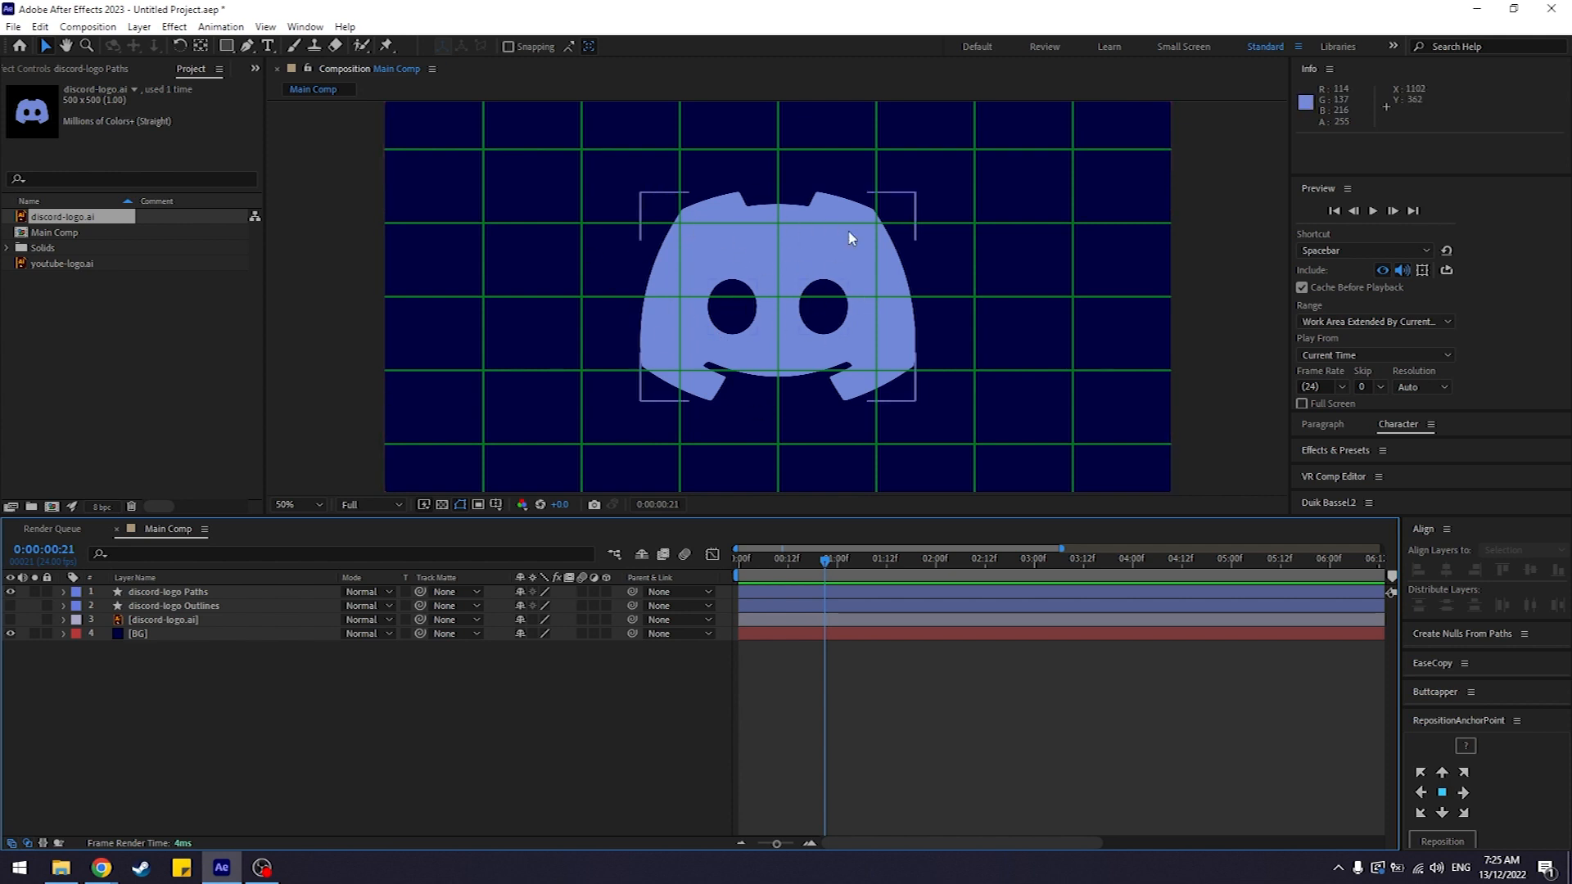
# Step: Examine the youtube-logo.ai footage in its own viewer, and return to Main Comp with nothing selected
pyautogui.doubleClick(57, 263)
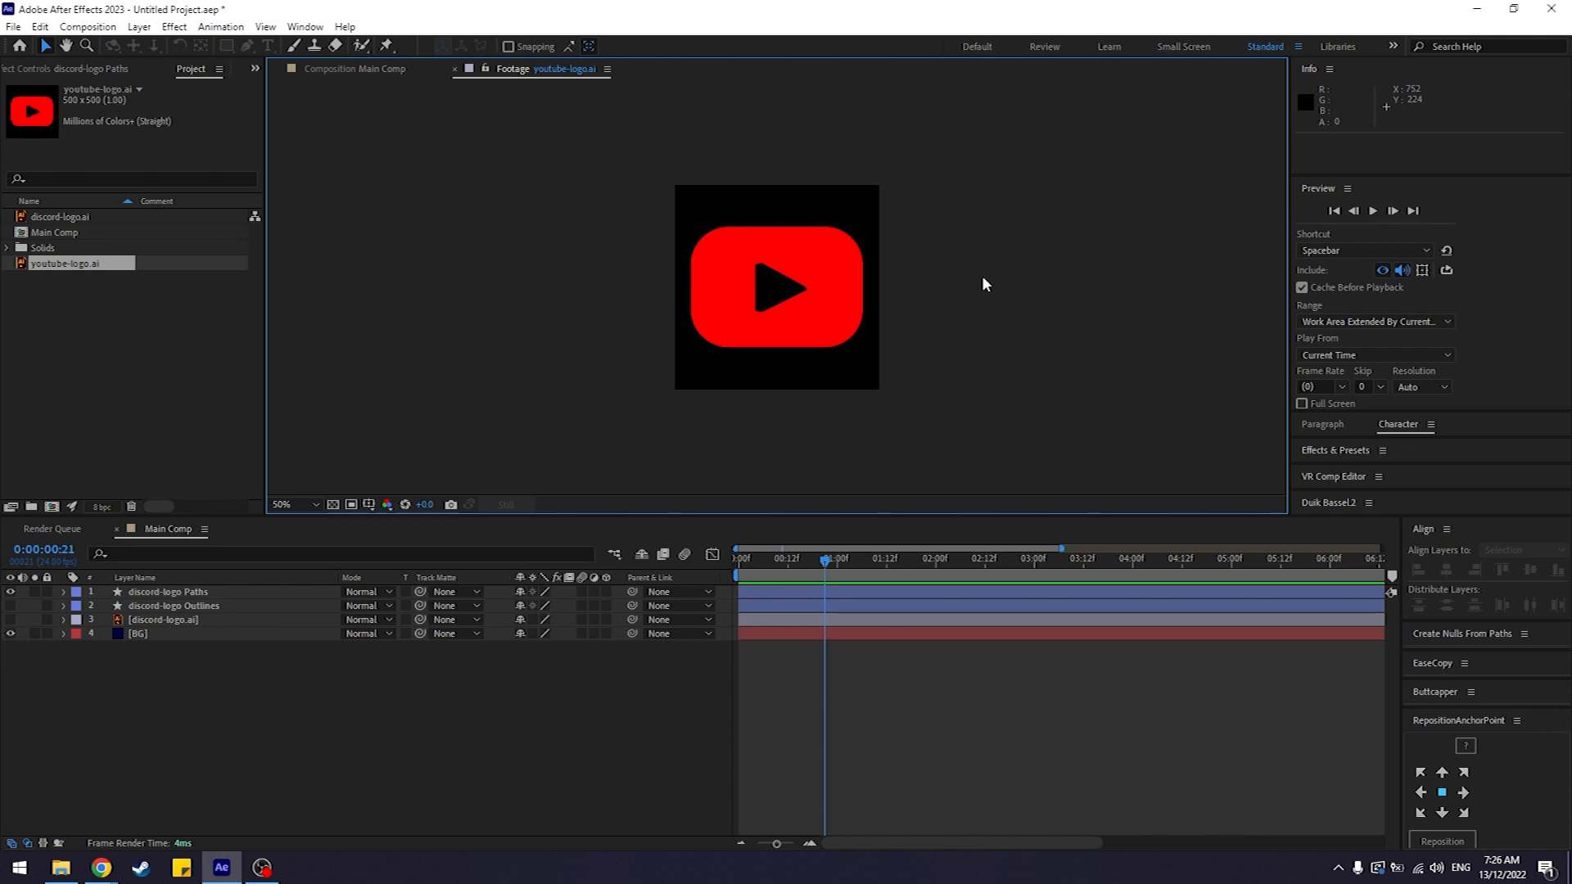
pyautogui.click(455, 70)
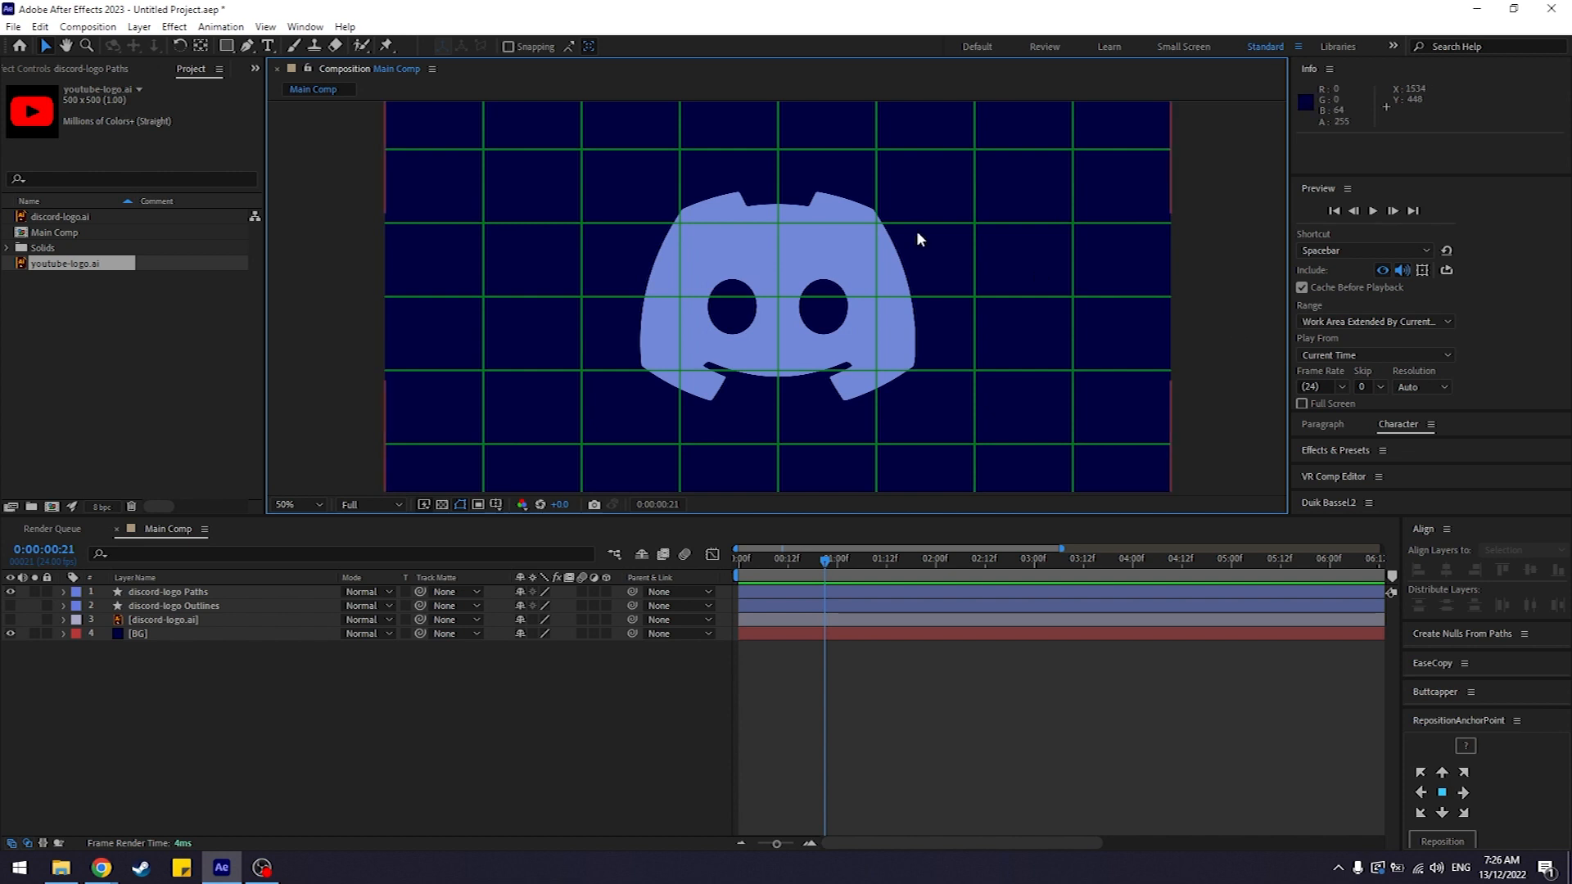
pyautogui.click(990, 143)
pyautogui.click(917, 334)
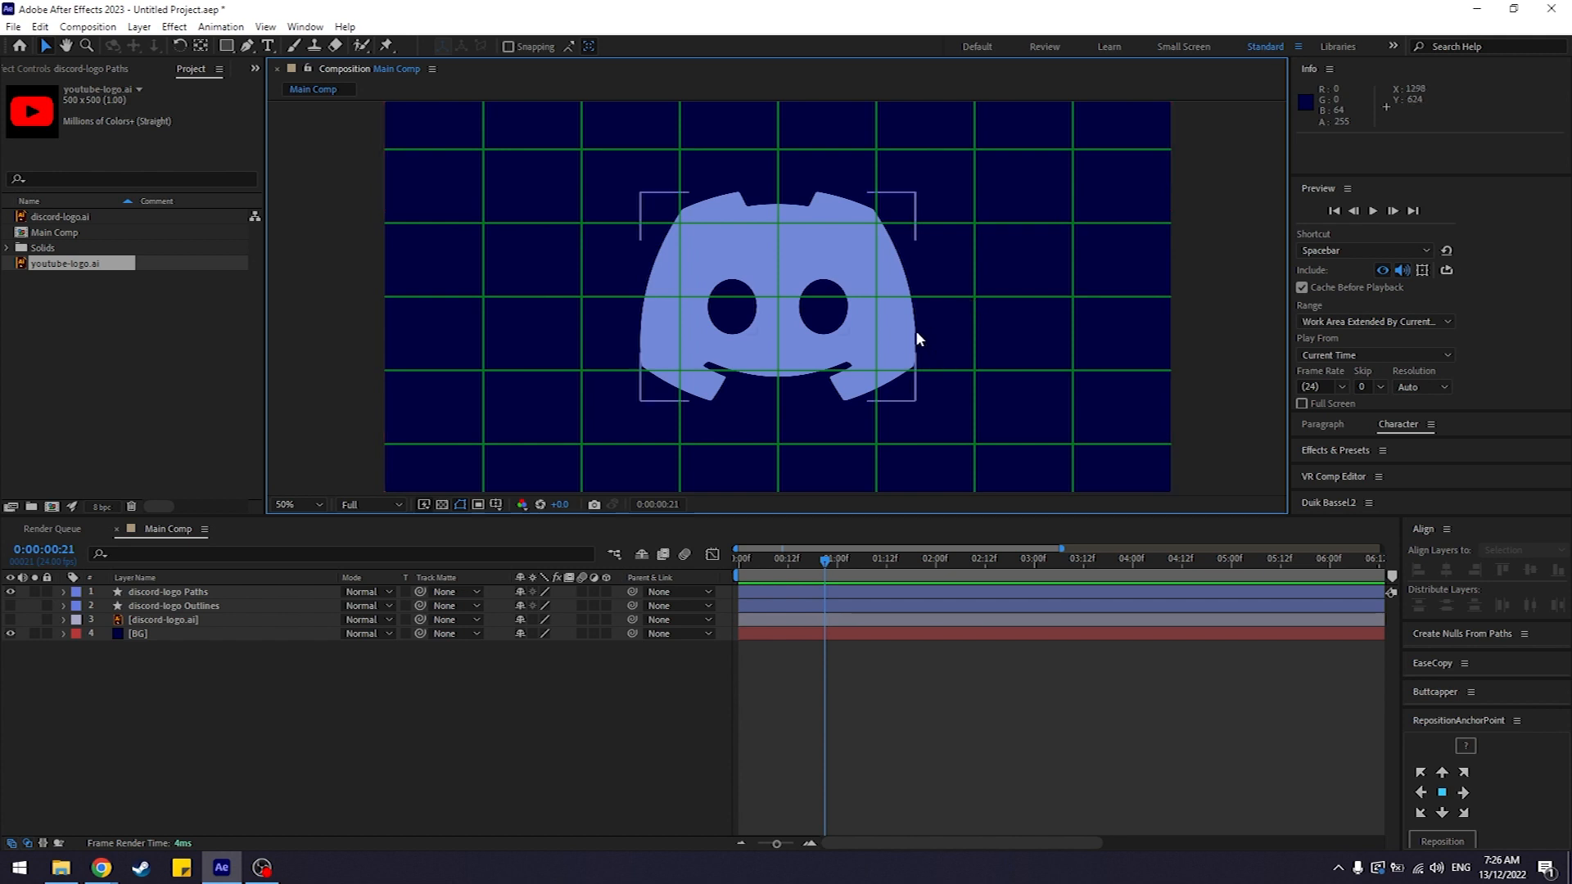
pyautogui.click(500, 739)
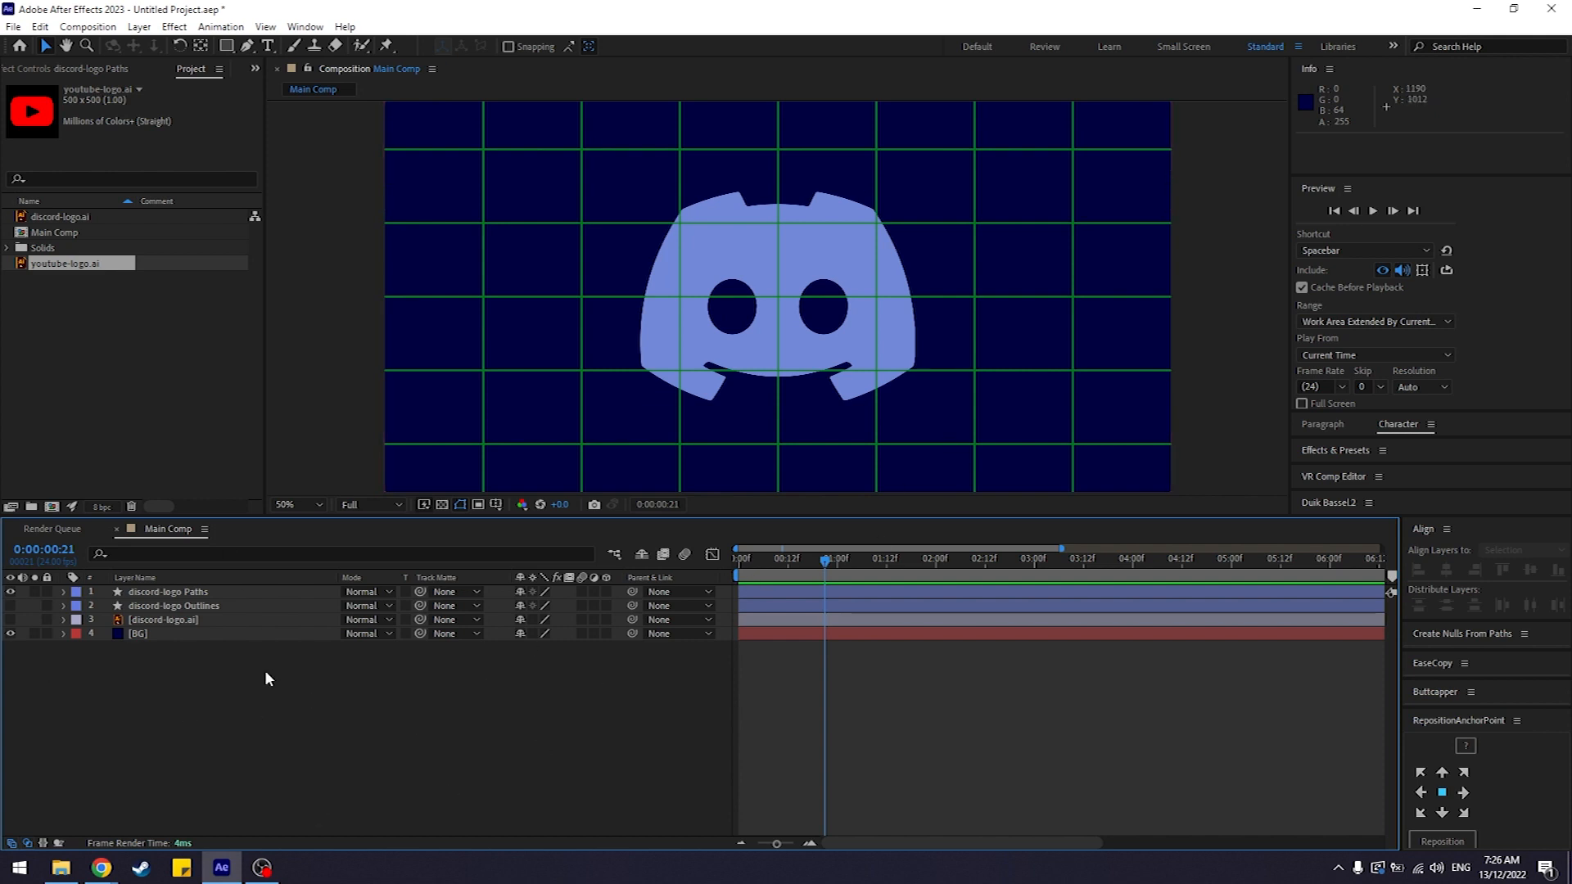
pyautogui.scroll(-1, 735, 380)
pyautogui.scroll(1, 734, 380)
pyautogui.scroll(-1, 735, 380)
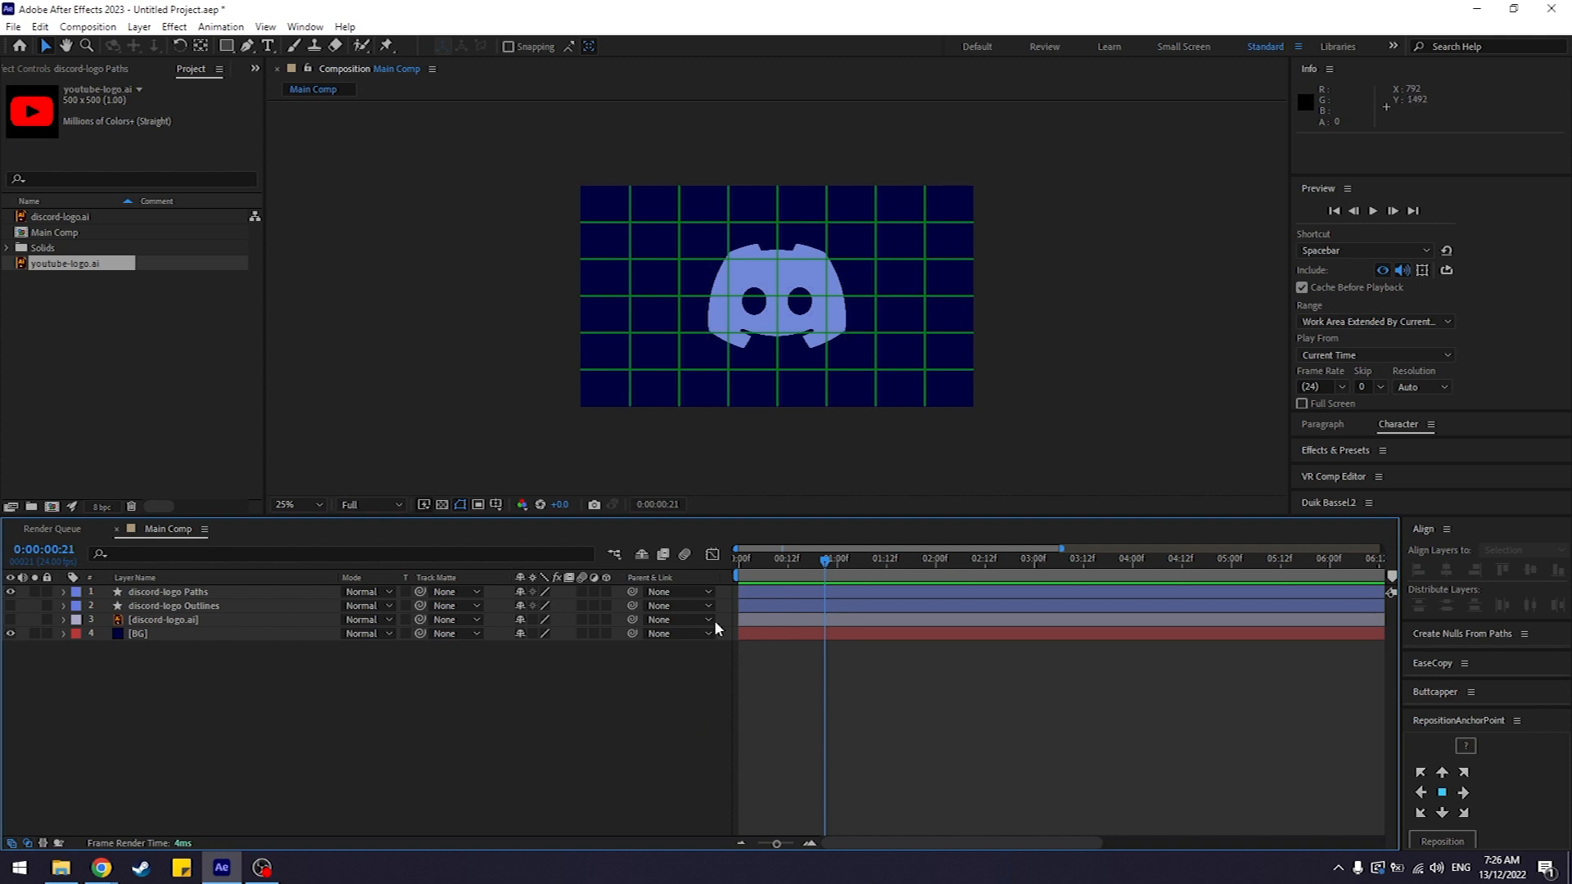
pyautogui.press('.')
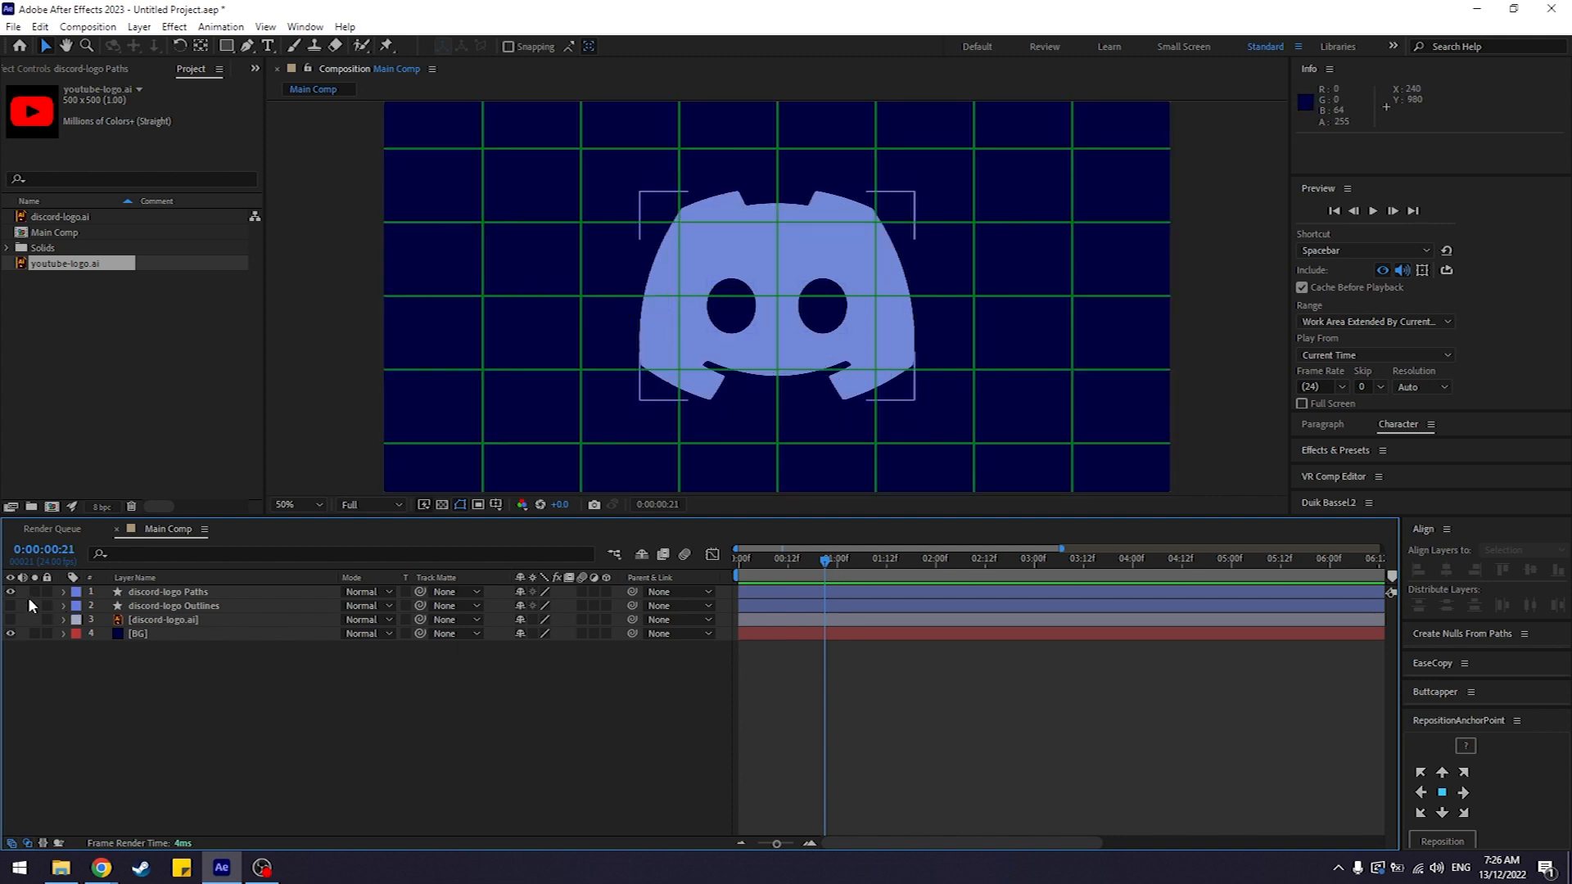
pyautogui.click(226, 46)
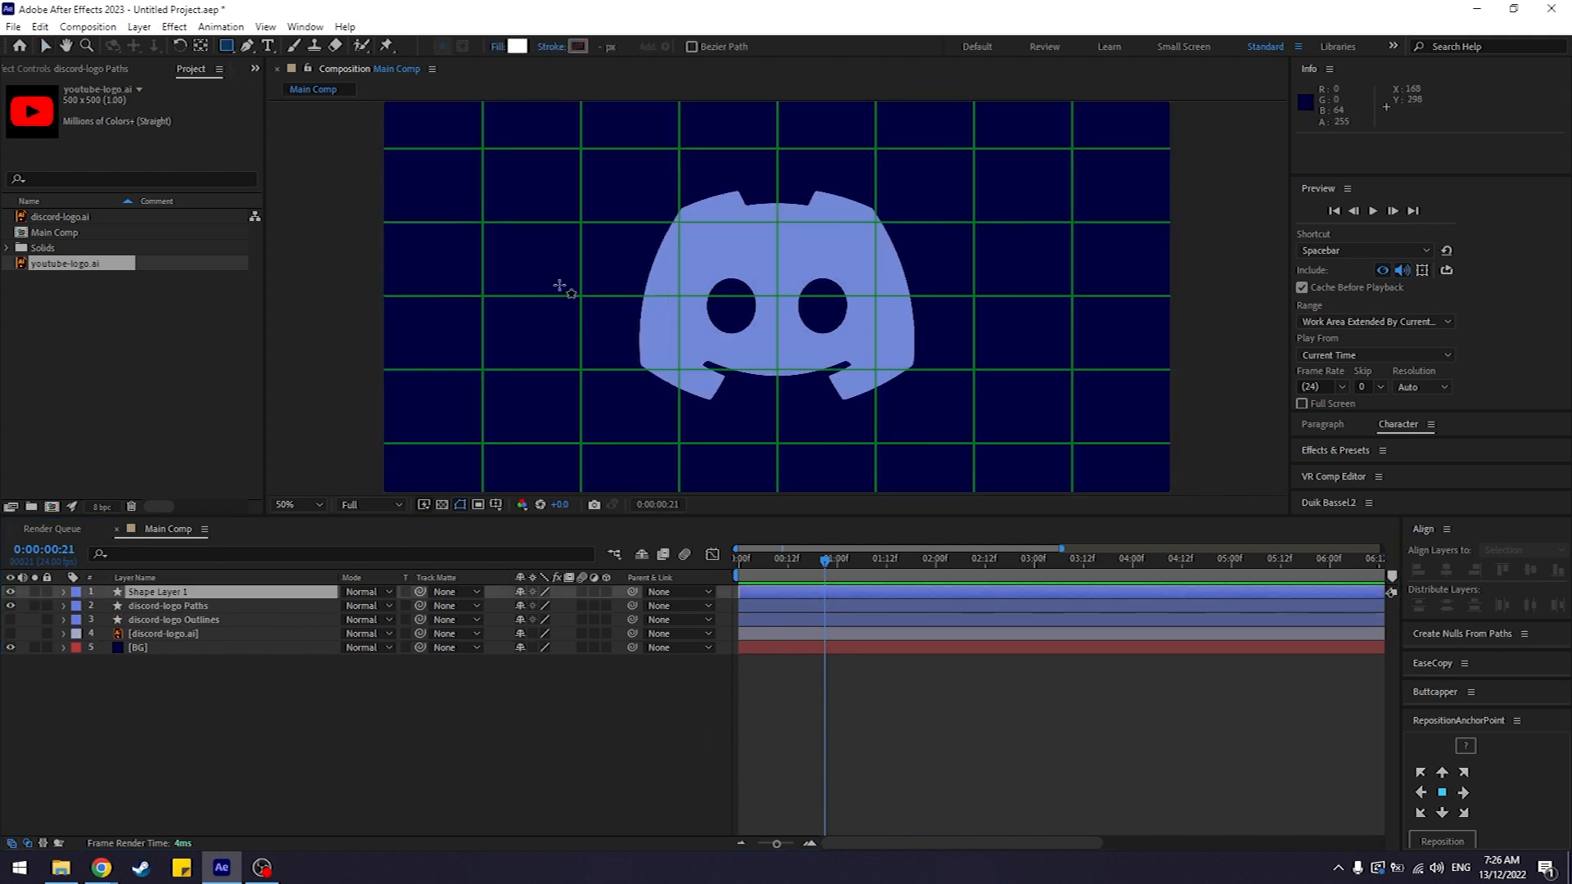
pyautogui.moveTo(452, 197); pyautogui.dragTo(583, 295)
pyautogui.hotkey('ctrl', 'z')
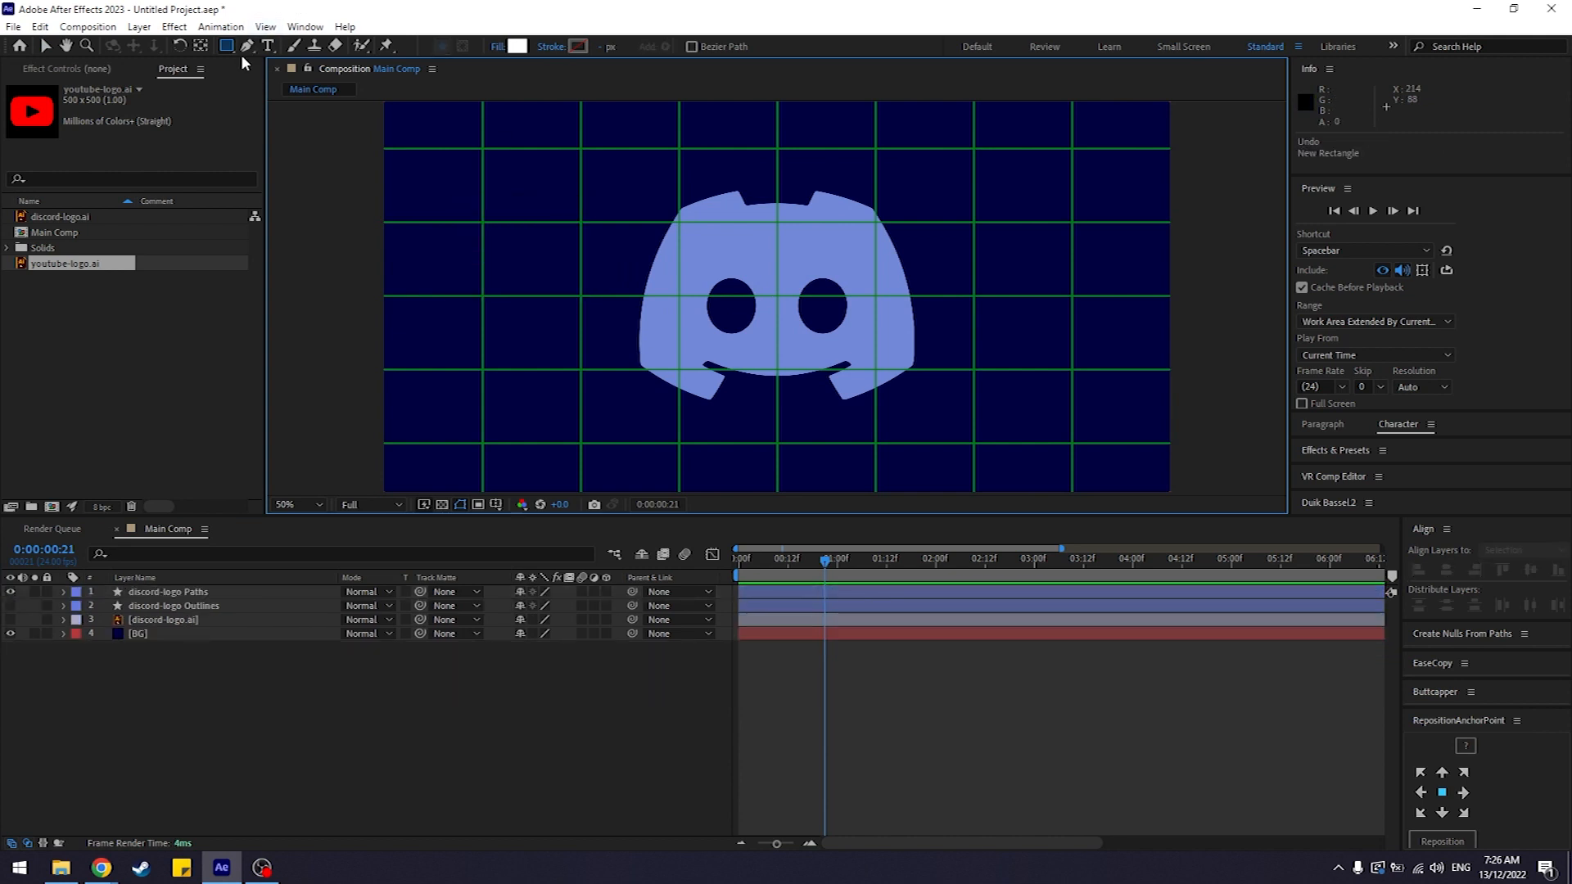
# Step: Draw a white circle about 382 px wide with the Ellipse tool beside the Discord logo and collapse its layer
pyautogui.click(228, 50)
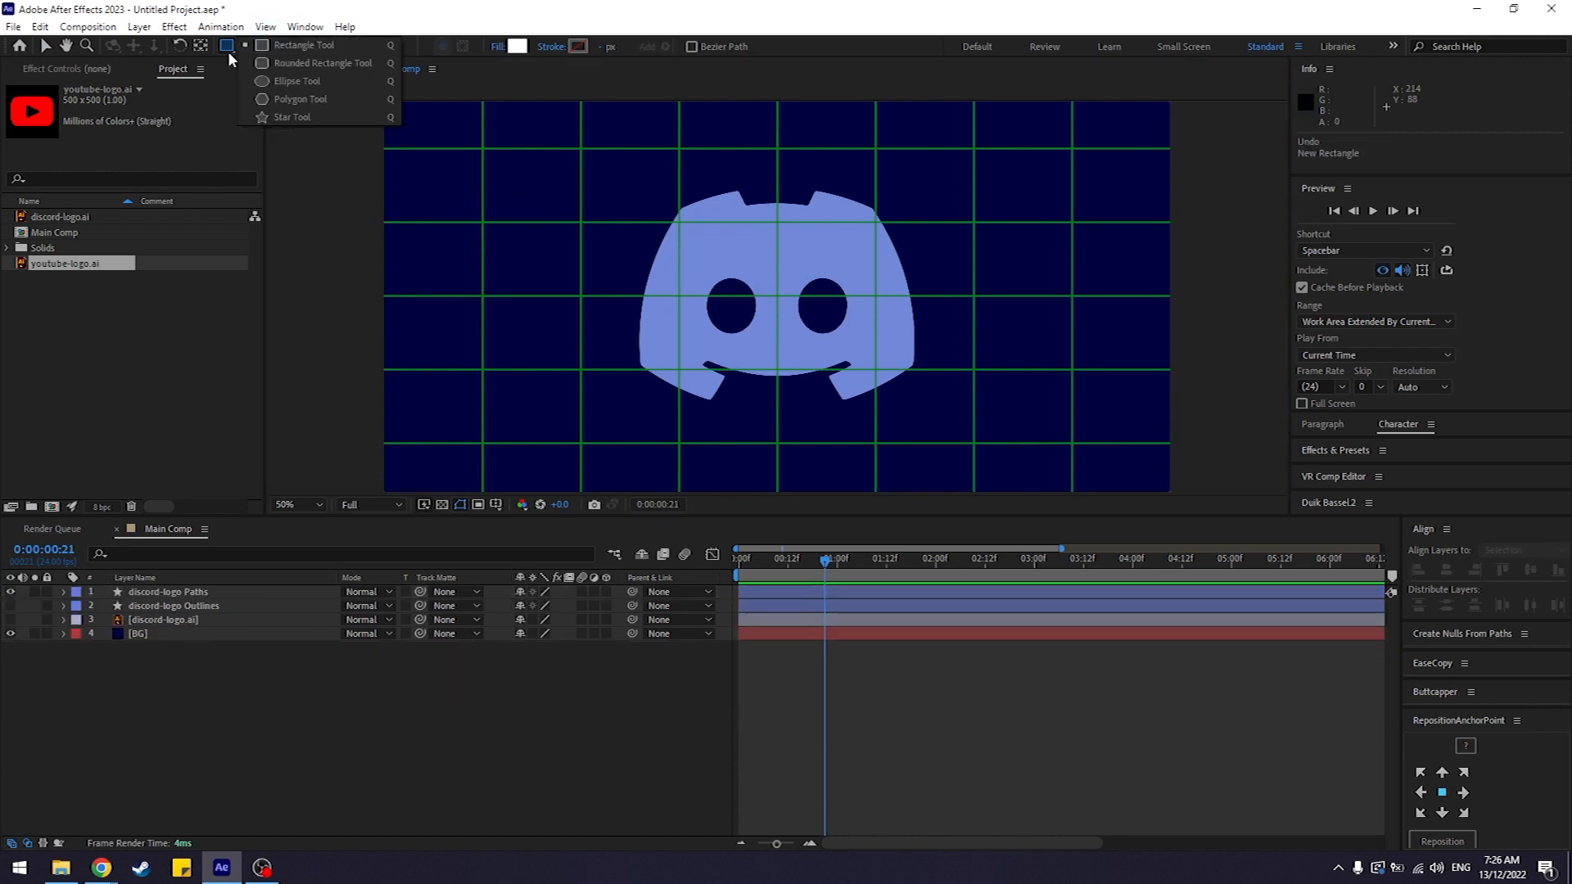
pyautogui.click(293, 81)
pyautogui.moveTo(428, 187)
pyautogui.mouseDown()
pyautogui.moveTo(605, 343)
pyautogui.moveTo(573, 320)
pyautogui.moveTo(585, 297)
pyautogui.mouseUp()
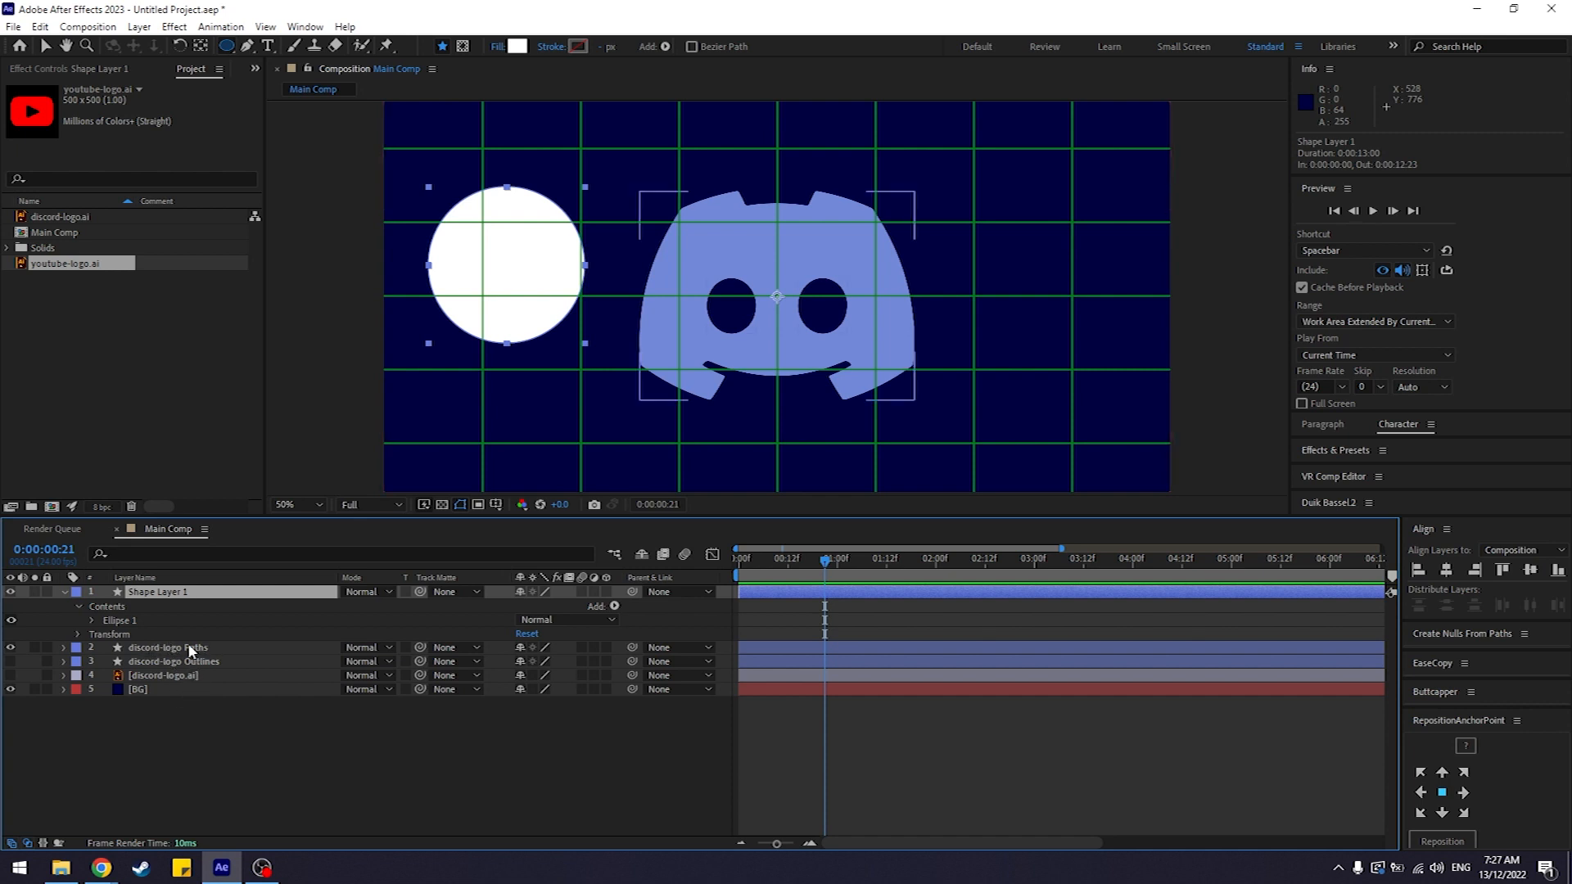
pyautogui.click(63, 593)
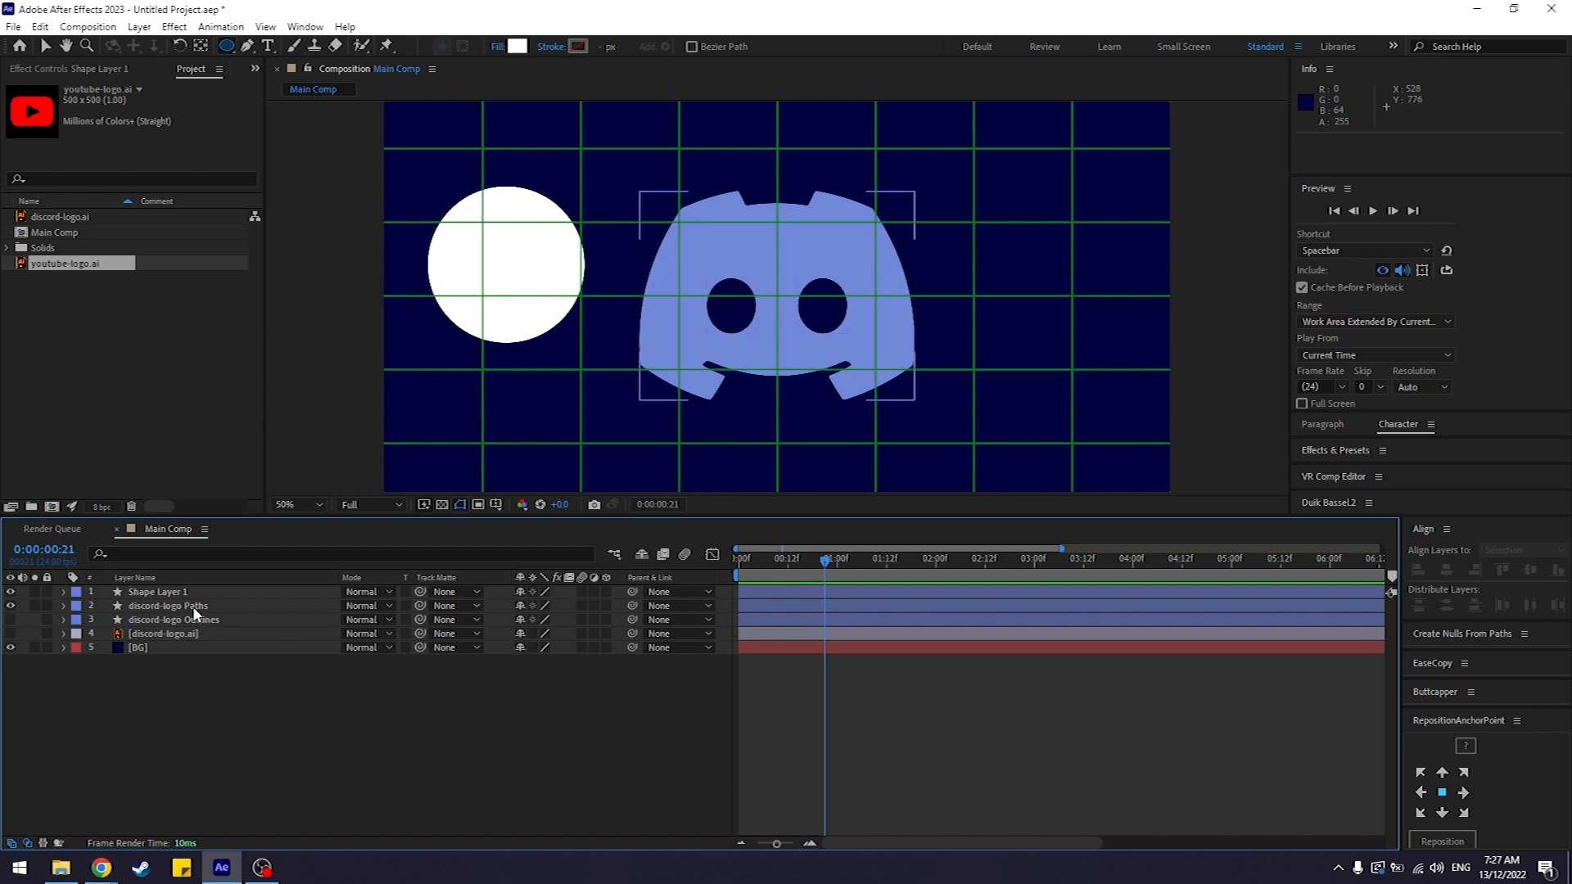
# Step: Rename the circle's shape layer as Middle Man Circle
pyautogui.press('Return')
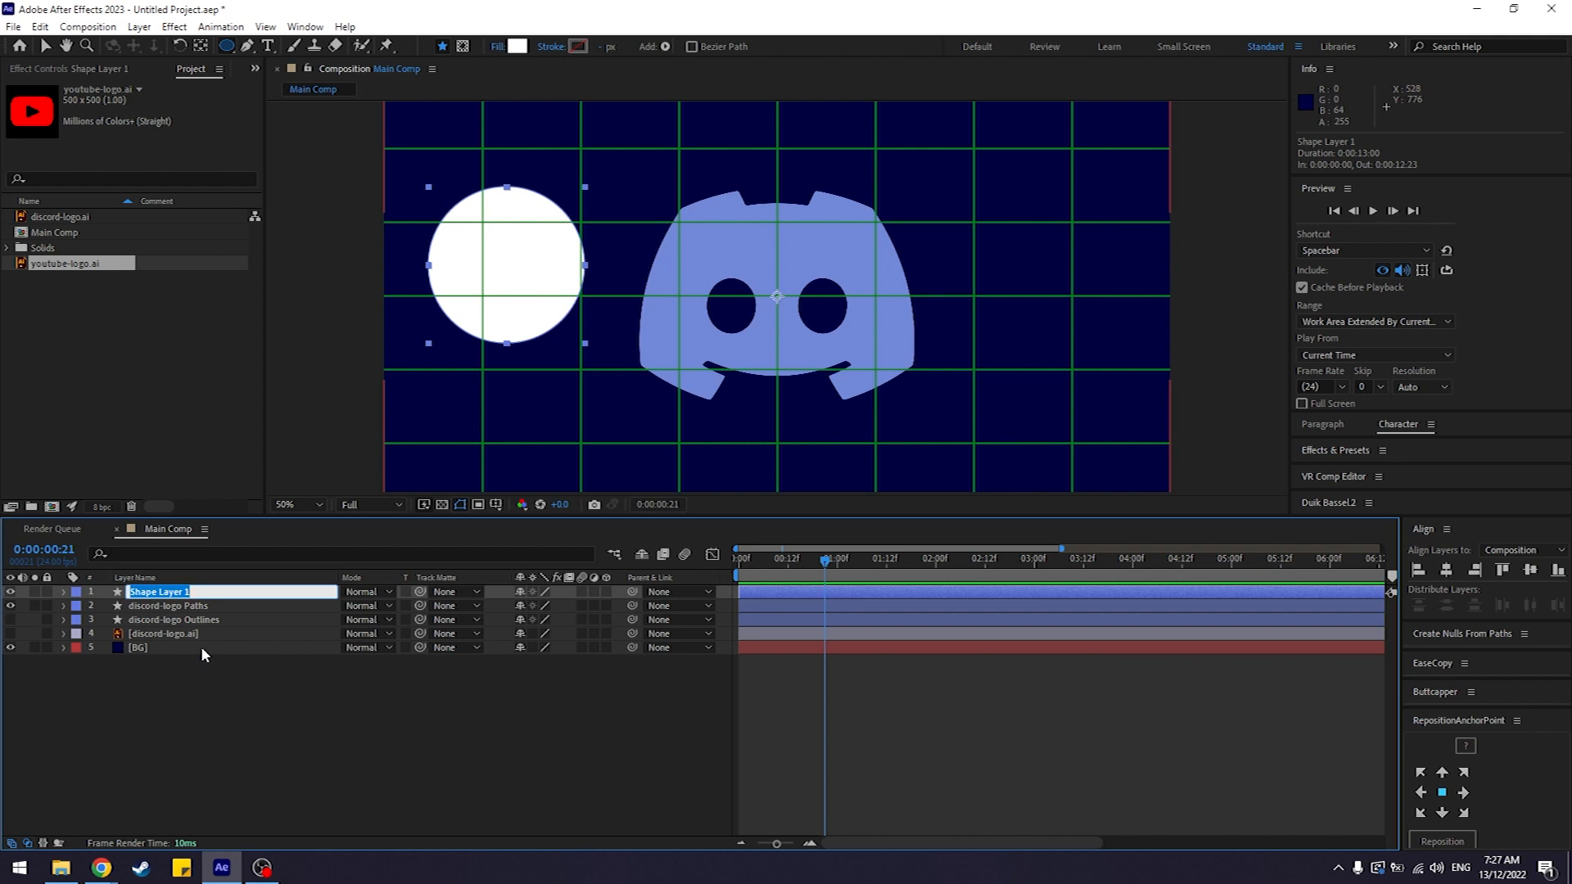
pyautogui.write('Middle Man Circle')
pyautogui.click(214, 701)
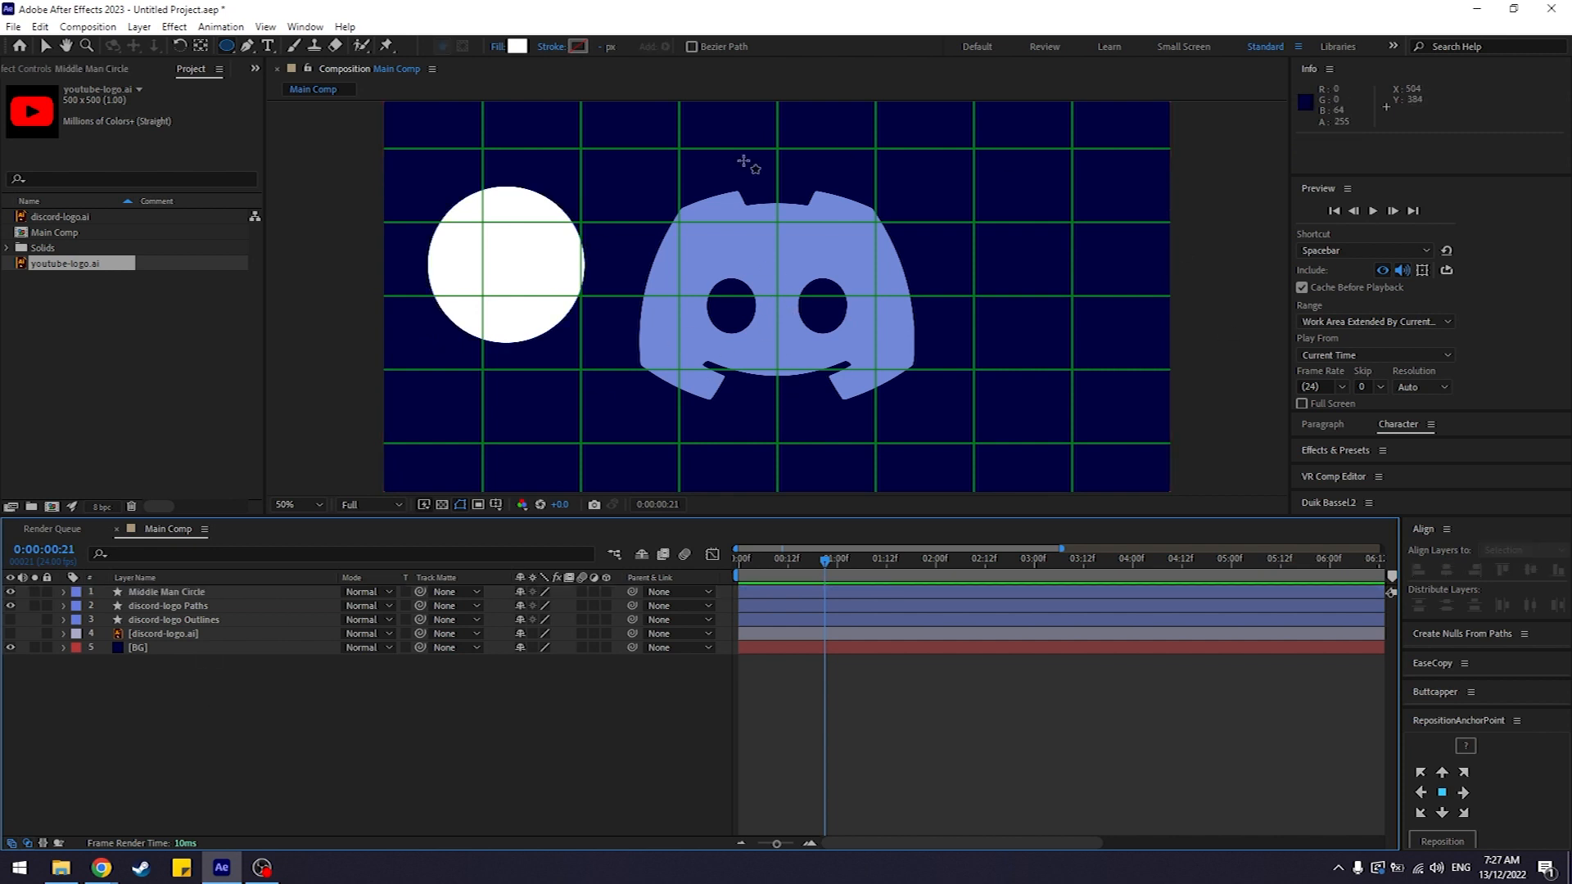
# Step: Reposition the Middle Man Circle to the upper left of the Discord logo, with its top edge on the uppermost grid line, and deselect it
pyautogui.click(218, 596)
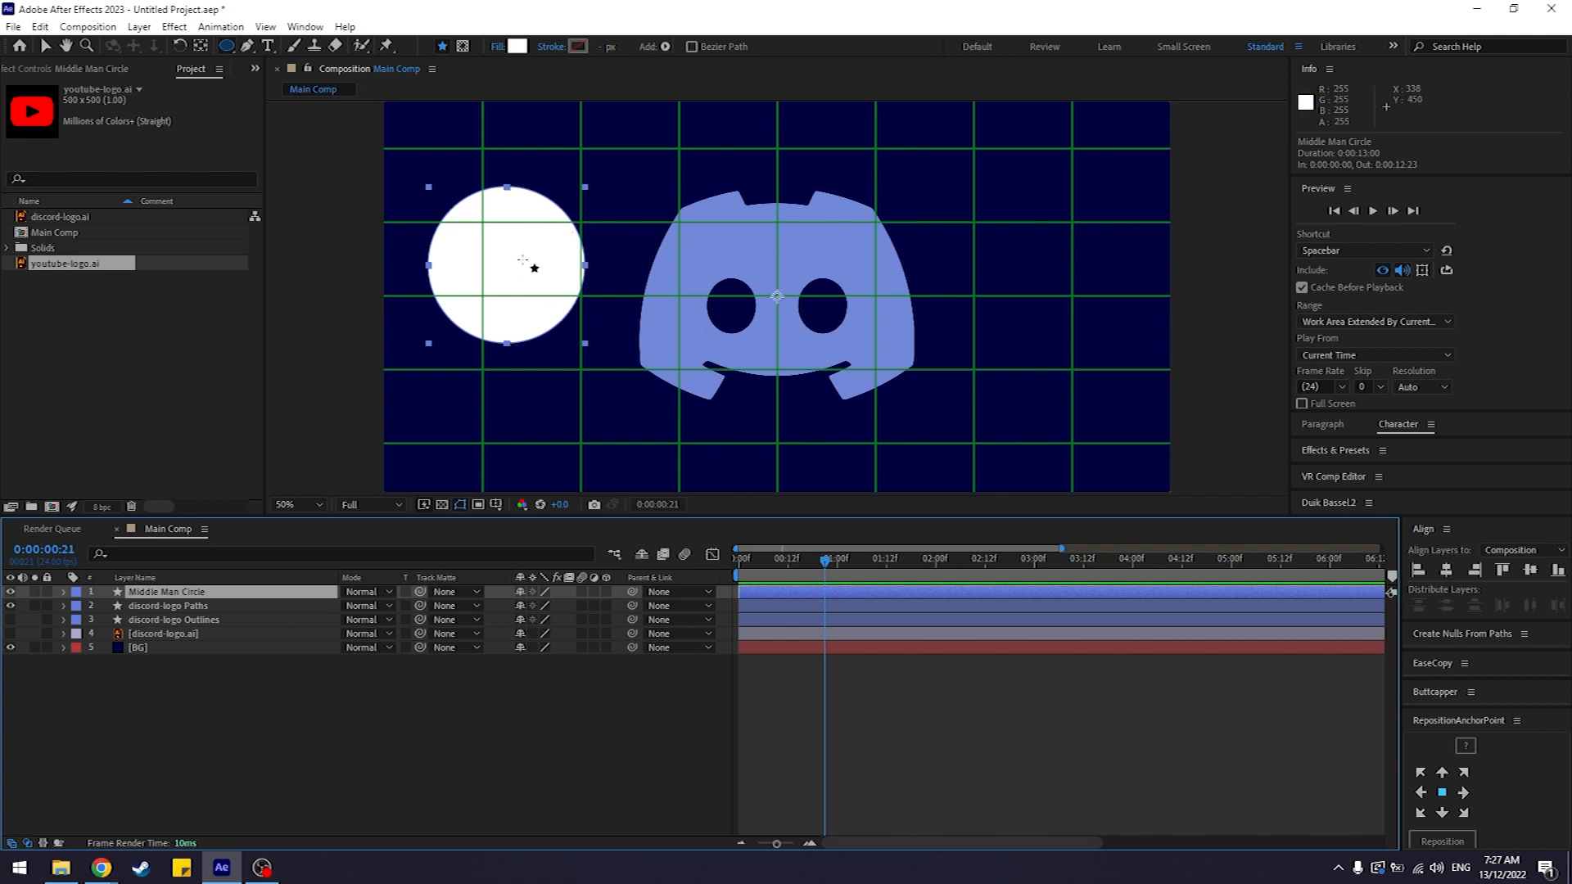
pyautogui.press('v')
pyautogui.moveTo(526, 263)
pyautogui.mouseDown()
pyautogui.moveTo(528, 218)
pyautogui.moveTo(545, 245)
pyautogui.mouseUp()
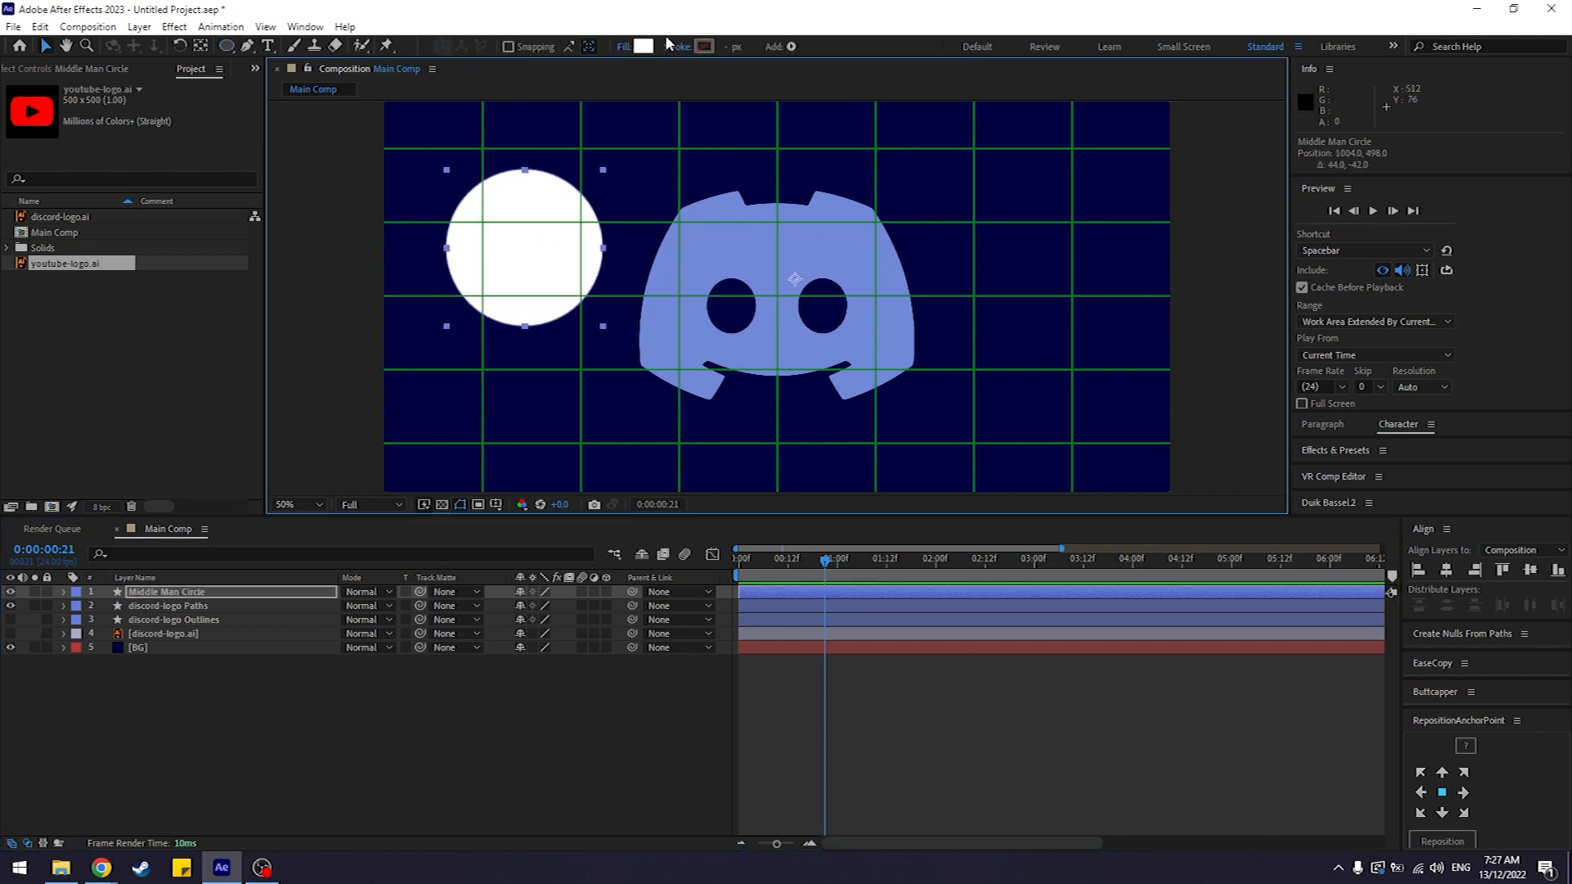
pyautogui.click(231, 659)
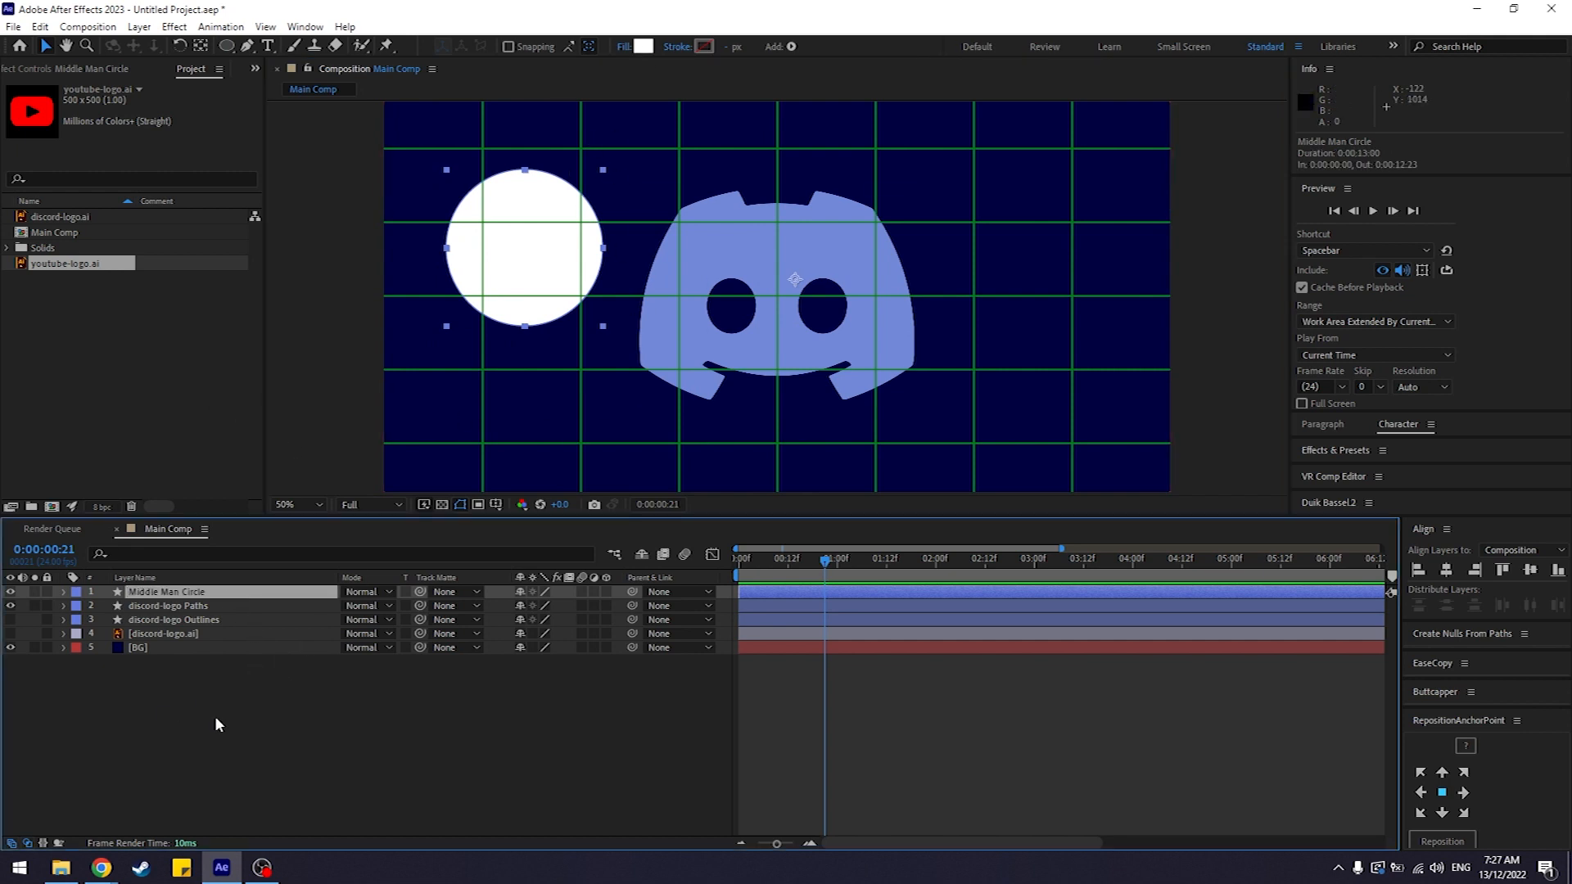
pyautogui.click(211, 622)
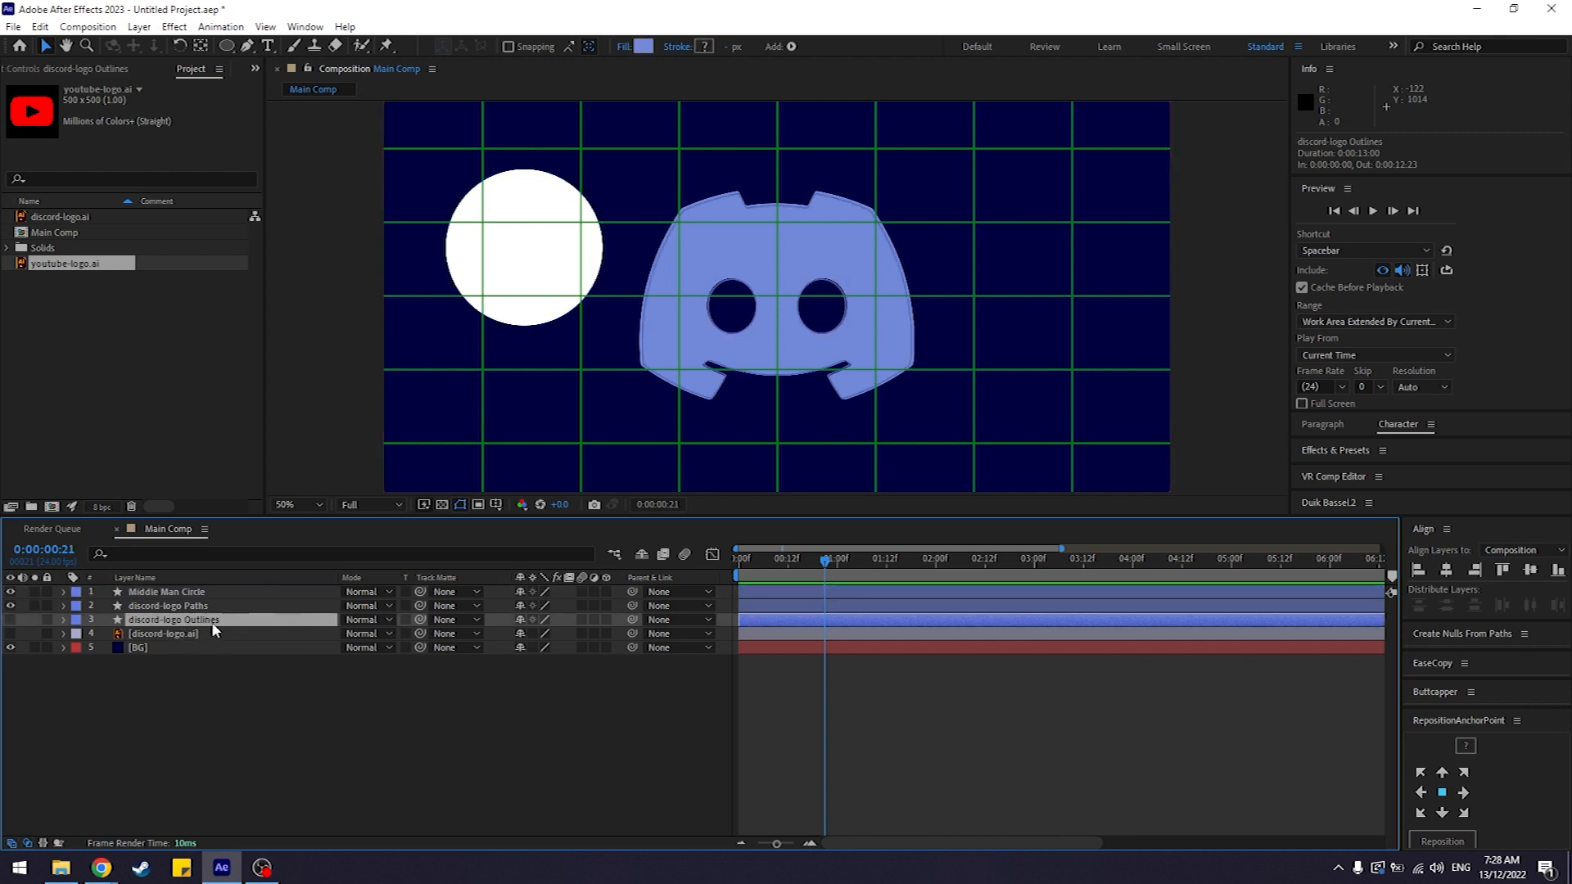
pyautogui.click(190, 593)
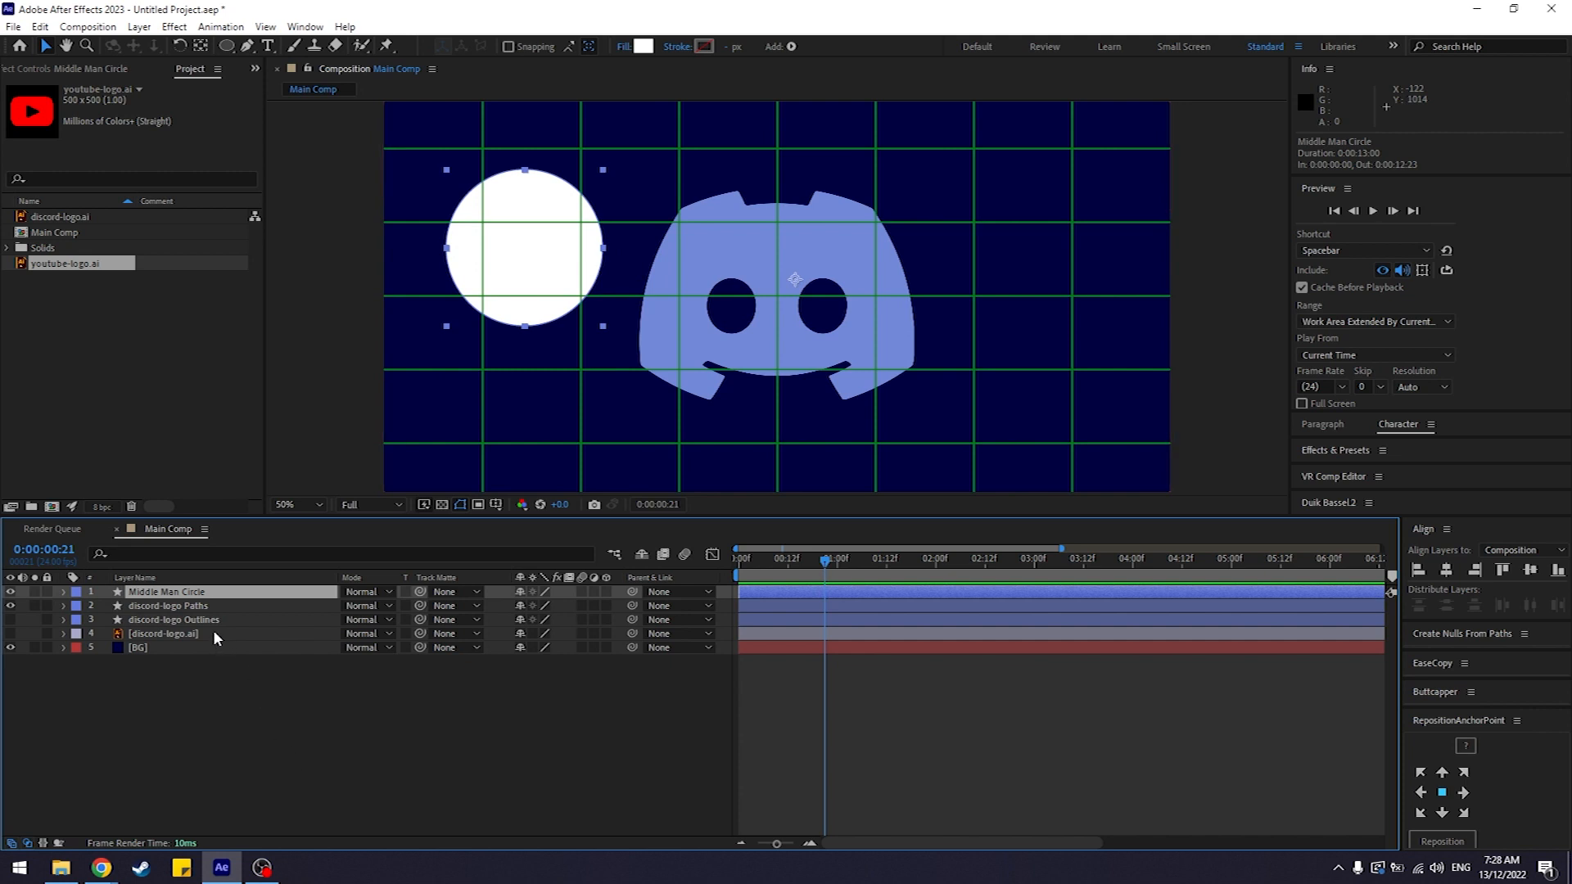
pyautogui.moveTo(521, 272); pyautogui.dragTo(782, 226)
pyautogui.moveTo(933, 224); pyautogui.dragTo(526, 238)
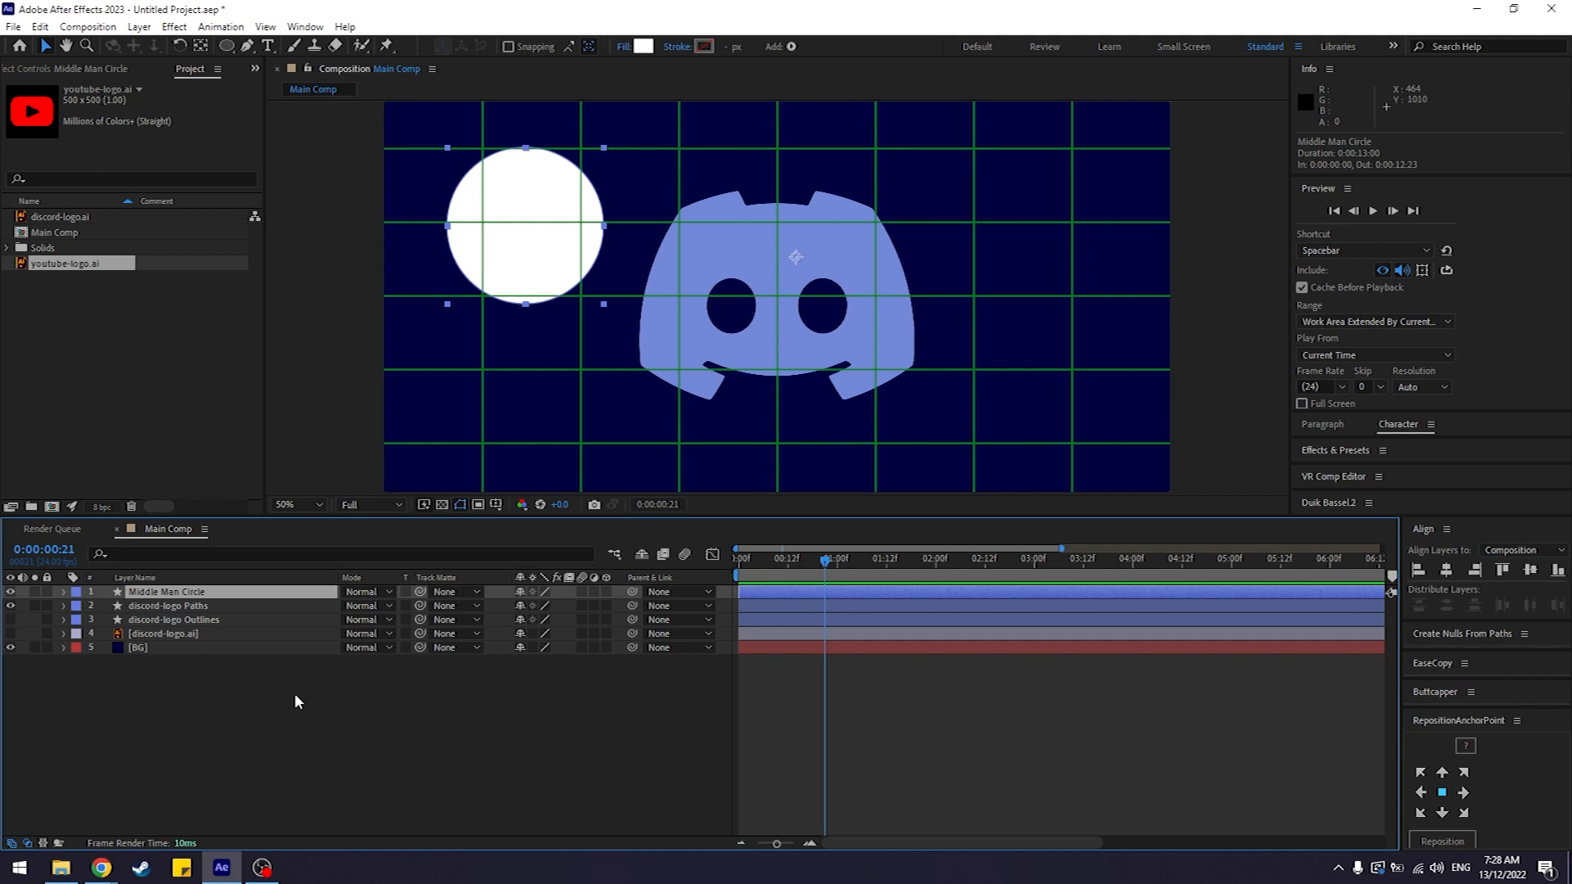
pyautogui.click(313, 739)
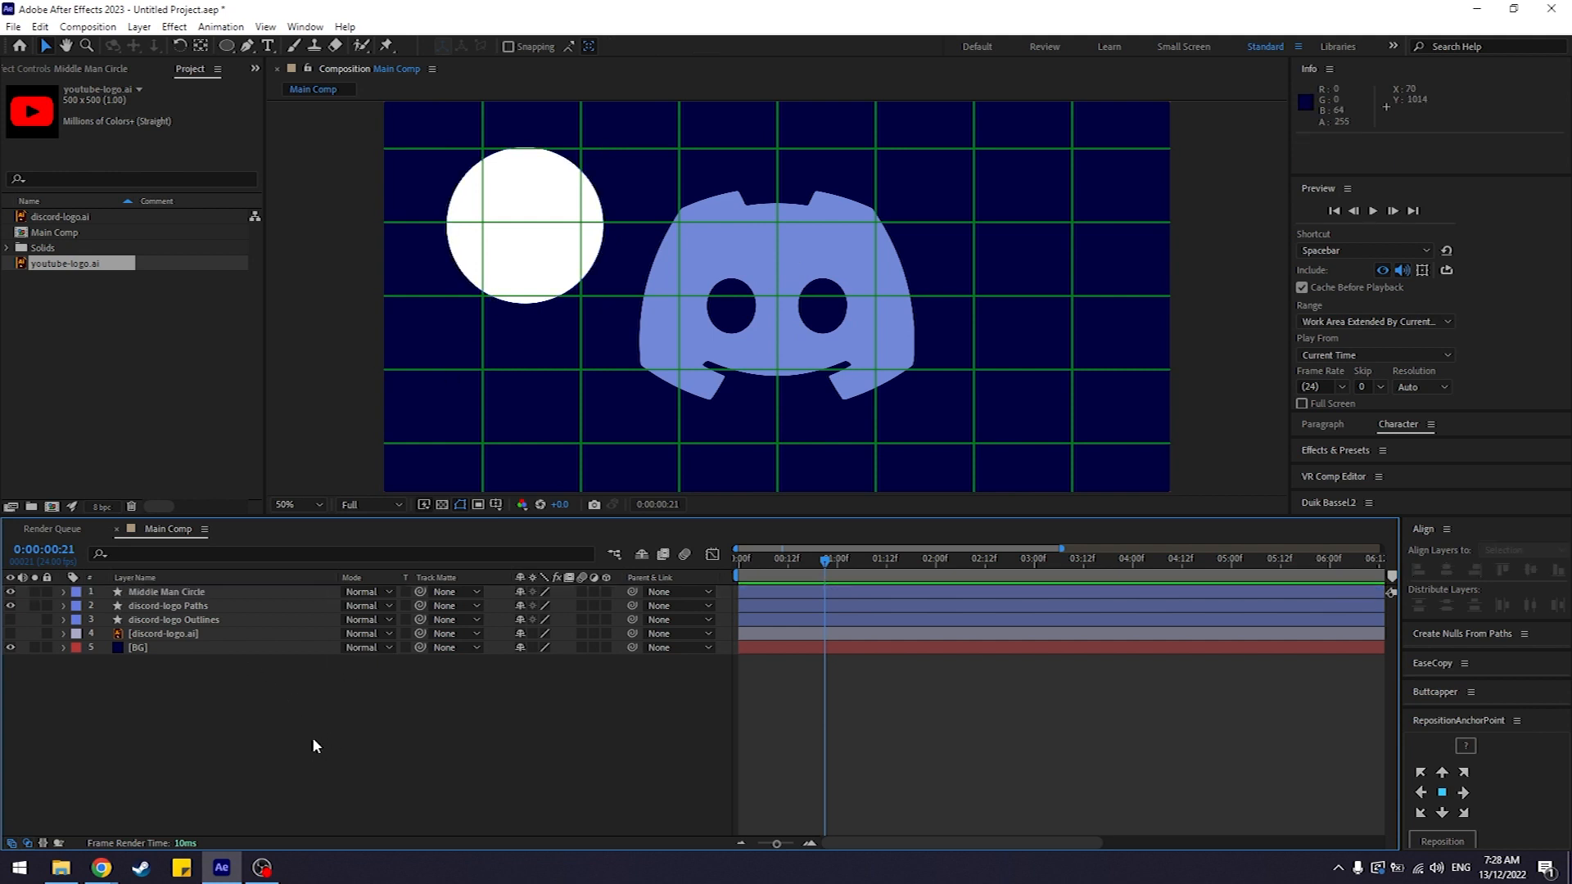
# Step: Examine the Size and Position properties of Ellipse Path 1 in the Middle Man Circle layer
pyautogui.click(202, 593)
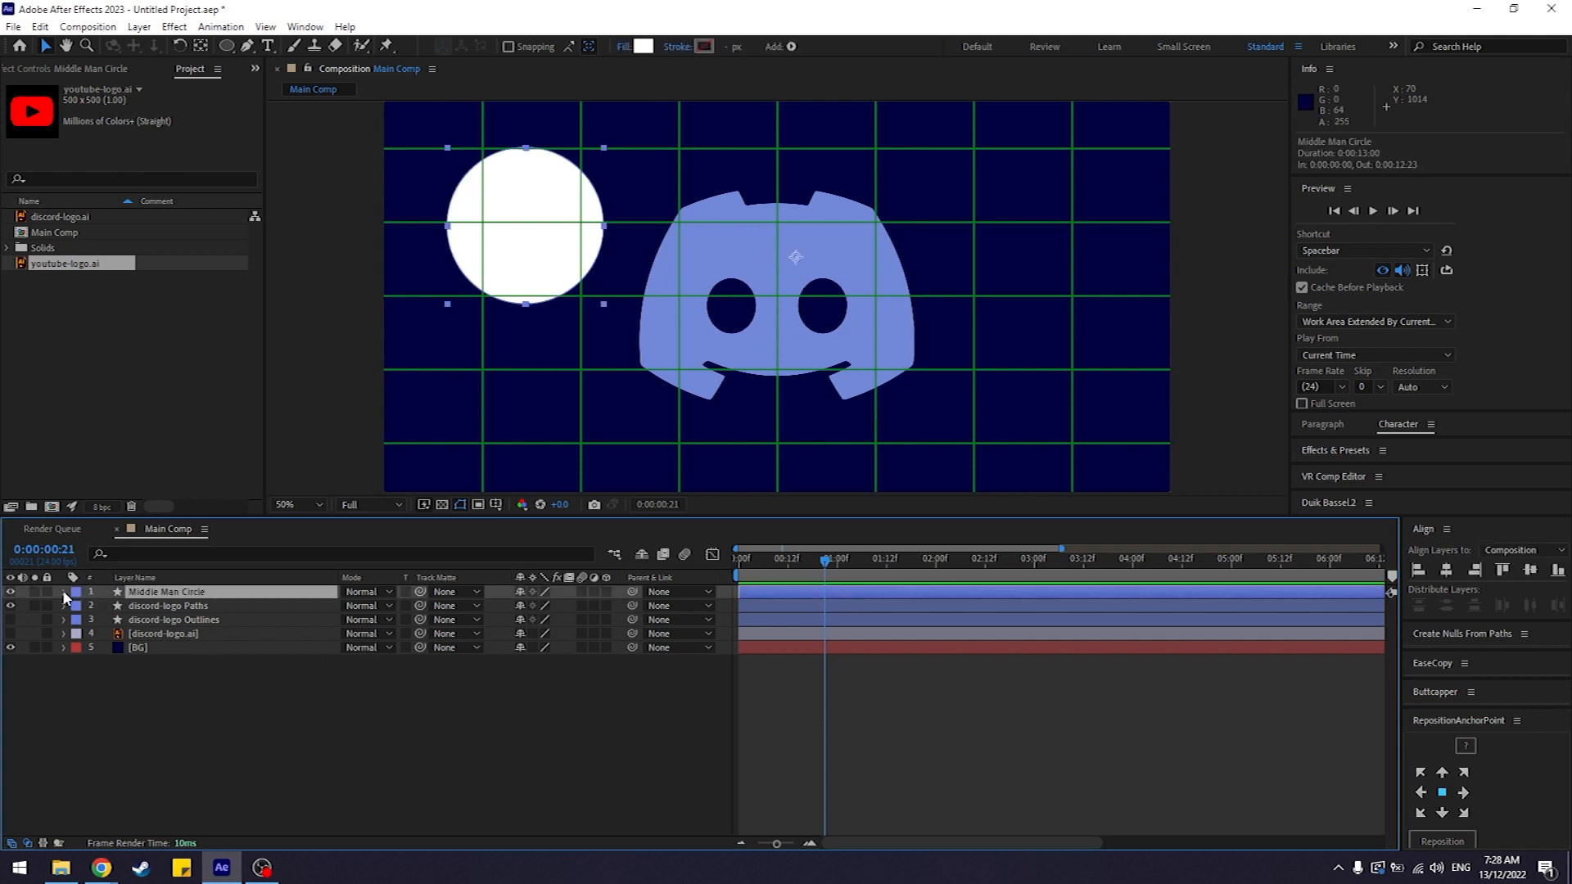
pyautogui.click(63, 592)
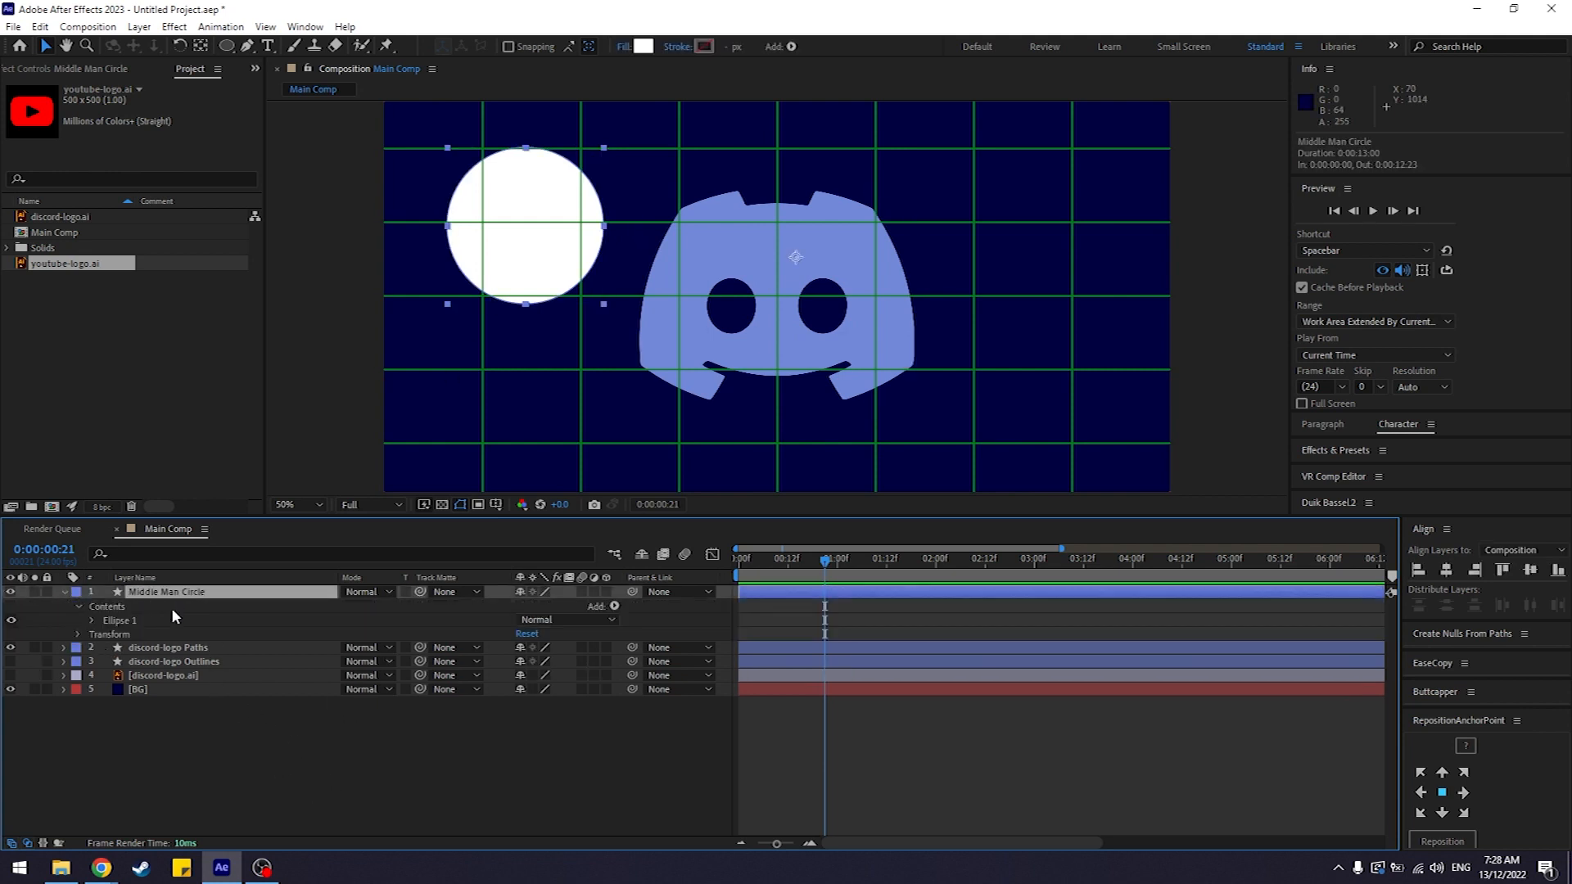
pyautogui.click(98, 622)
pyautogui.click(91, 621)
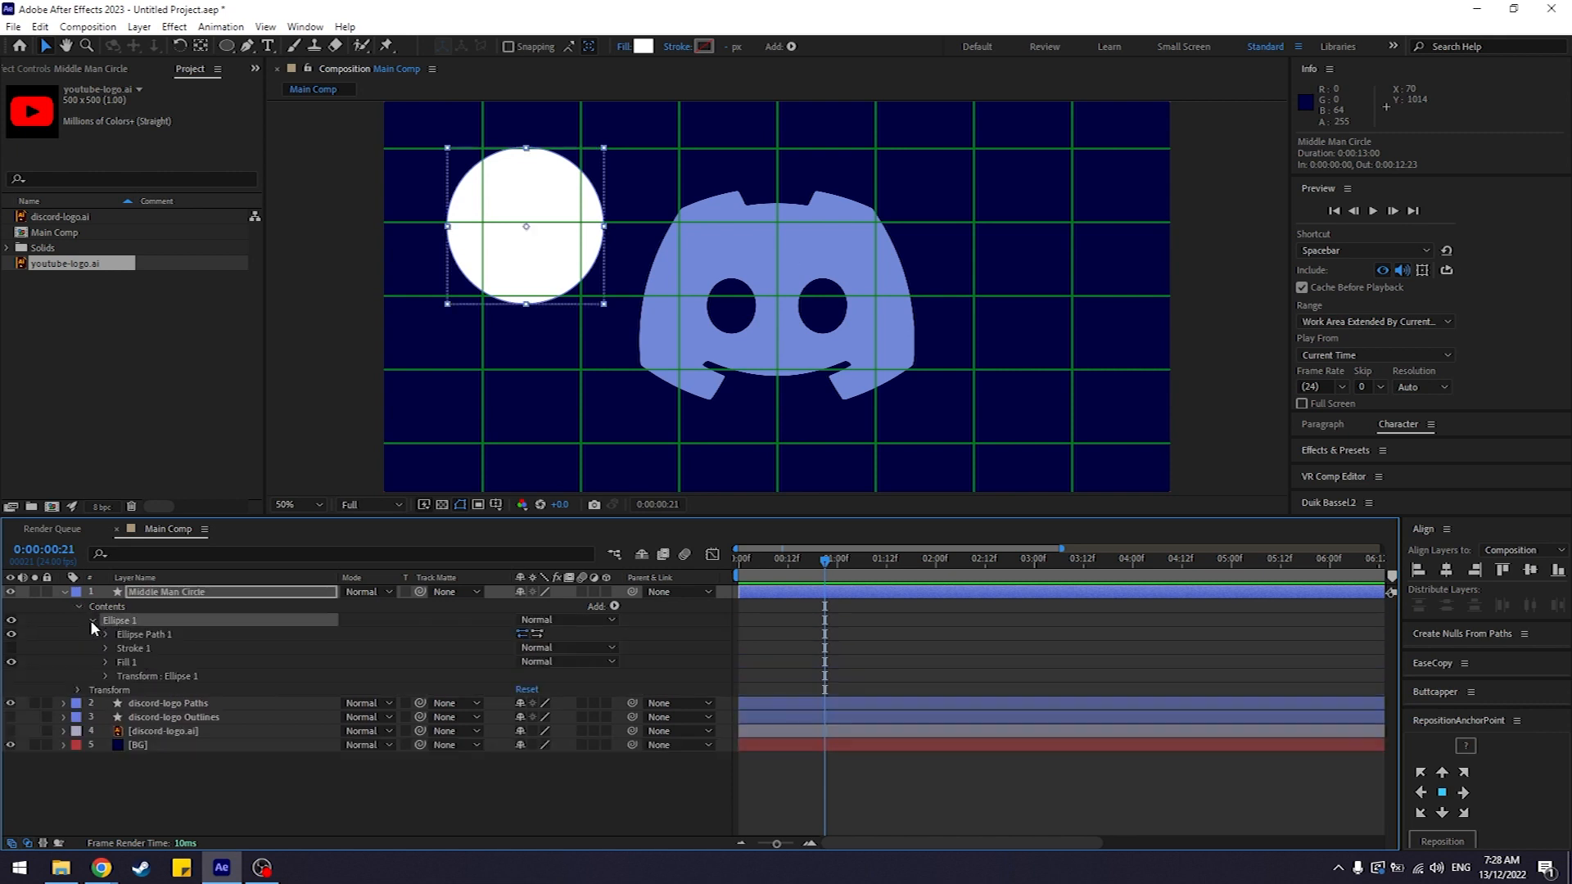
pyautogui.click(143, 636)
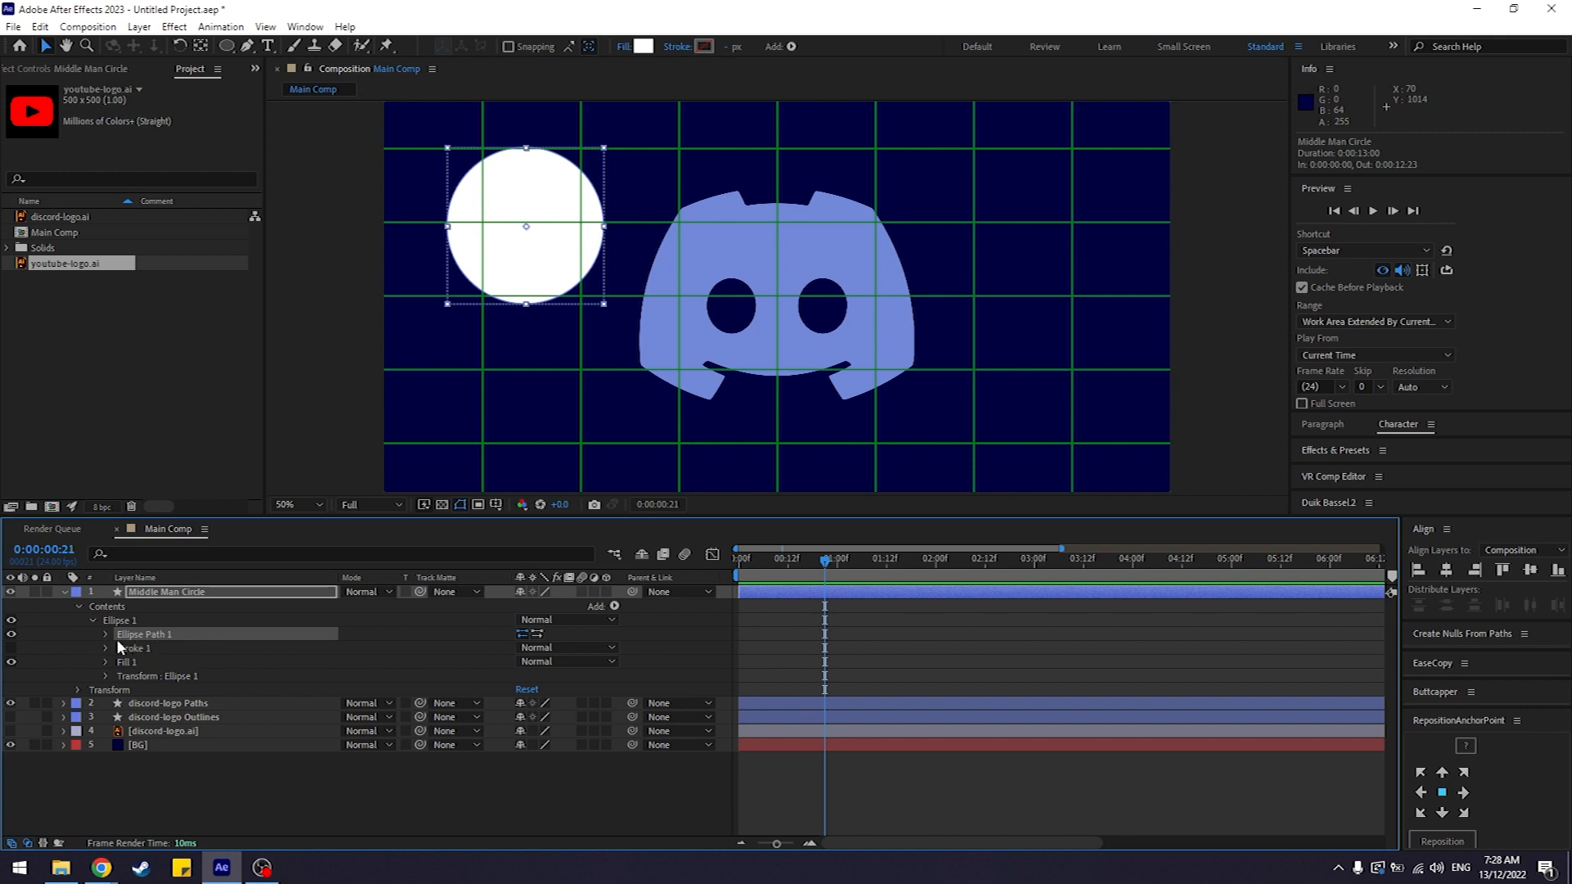
pyautogui.click(107, 635)
pyautogui.click(187, 651)
pyautogui.click(188, 659)
pyautogui.click(177, 651)
pyautogui.click(177, 659)
pyautogui.click(176, 649)
pyautogui.click(176, 636)
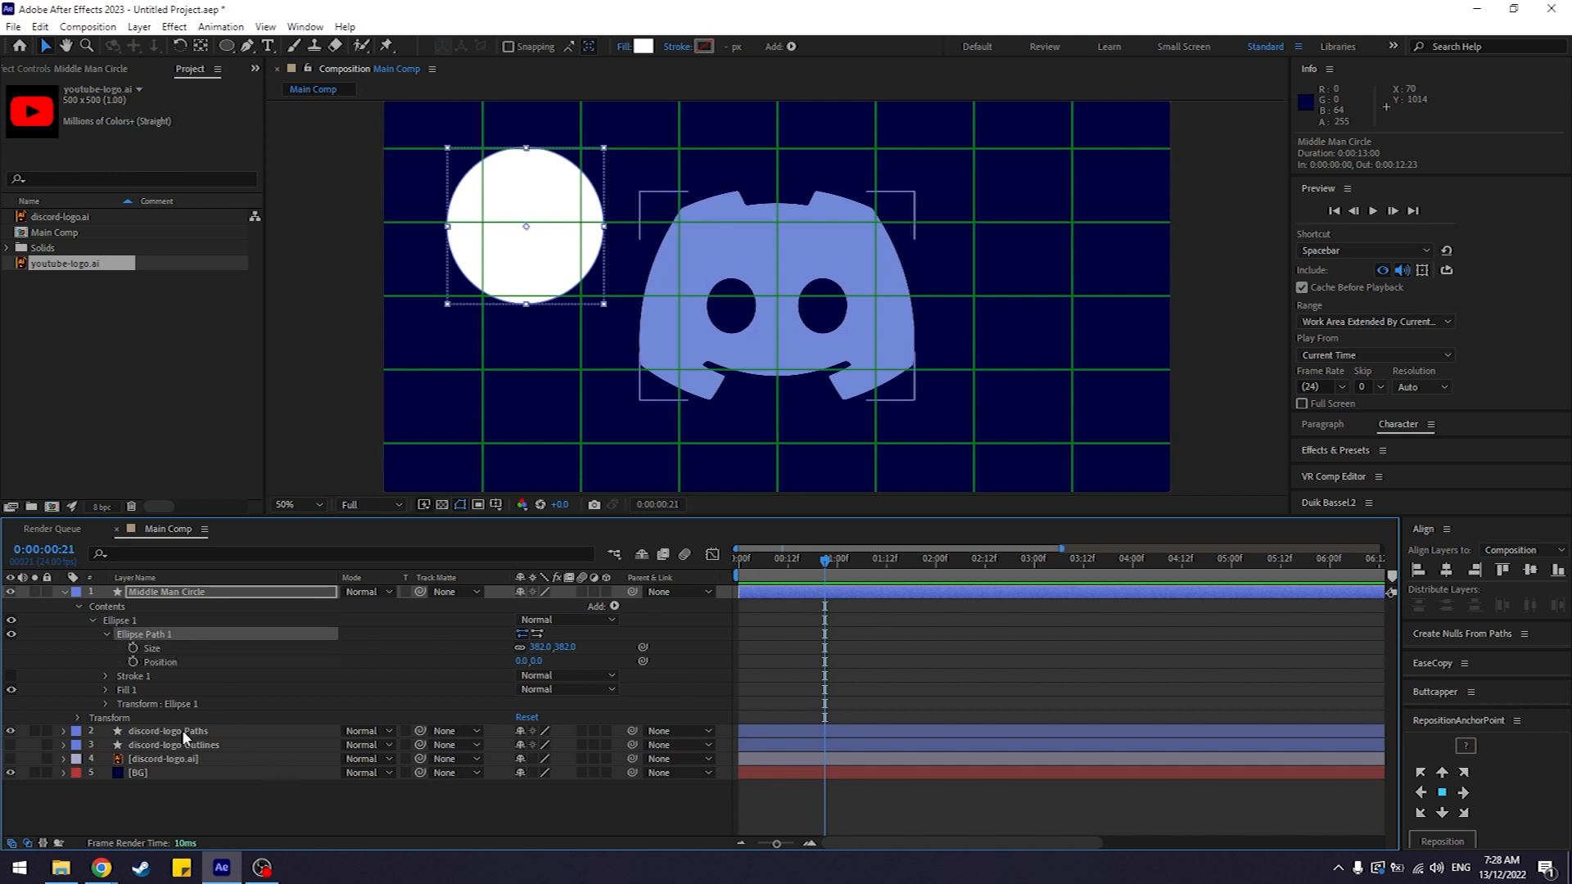
# Step: Examine the keyframed Path property of Path 1 in the discord-logo Paths layer for comparison, and collapse that layer
pyautogui.click(65, 732)
pyautogui.scroll(-1, 193, 719)
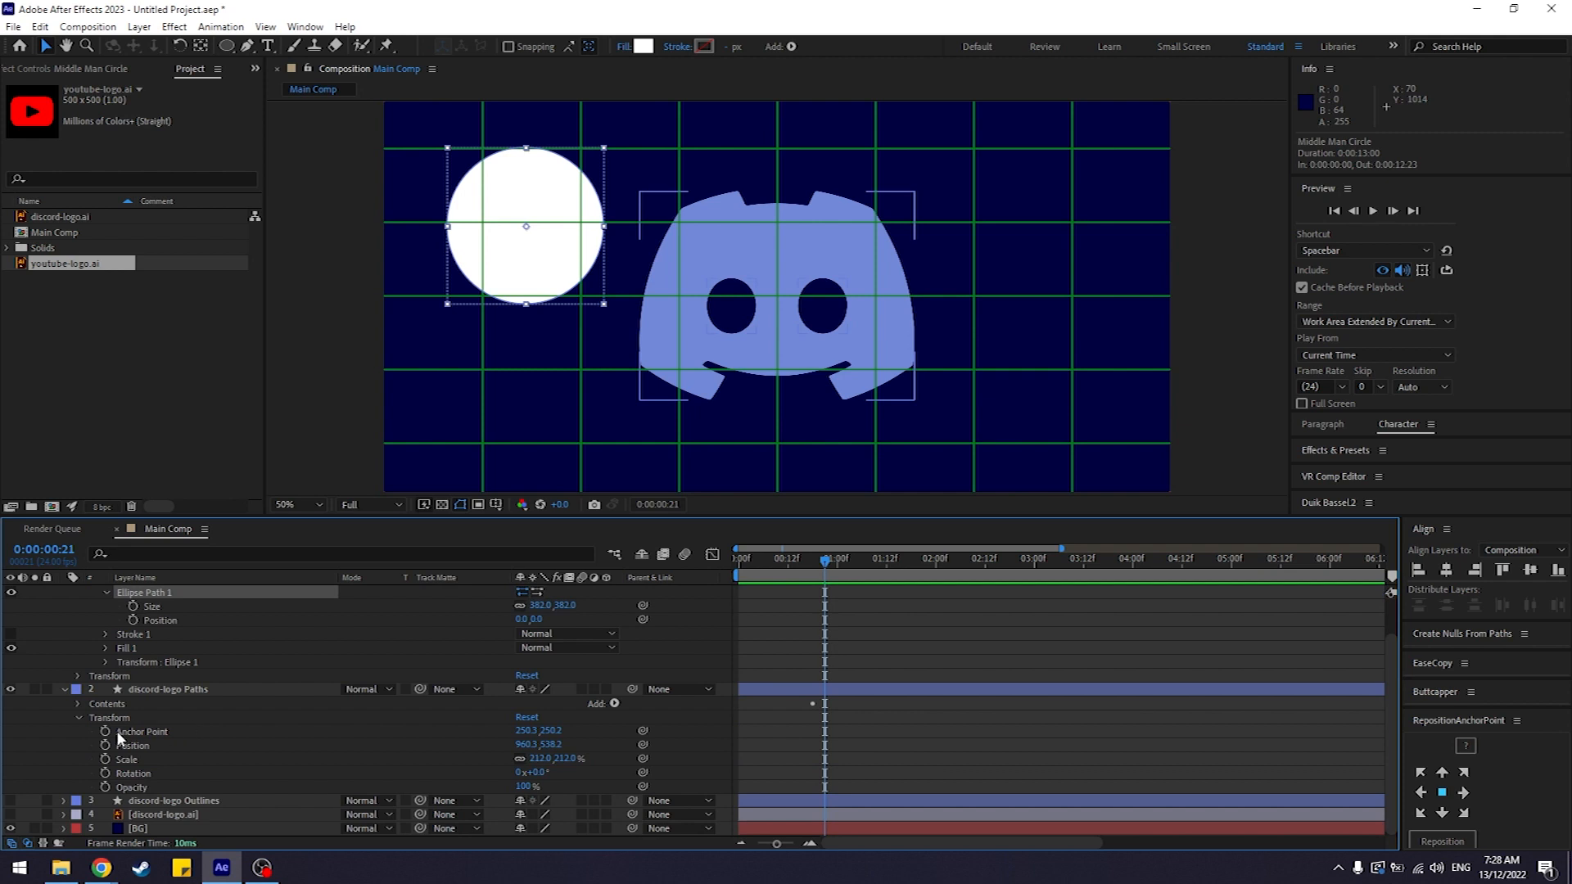
pyautogui.click(79, 704)
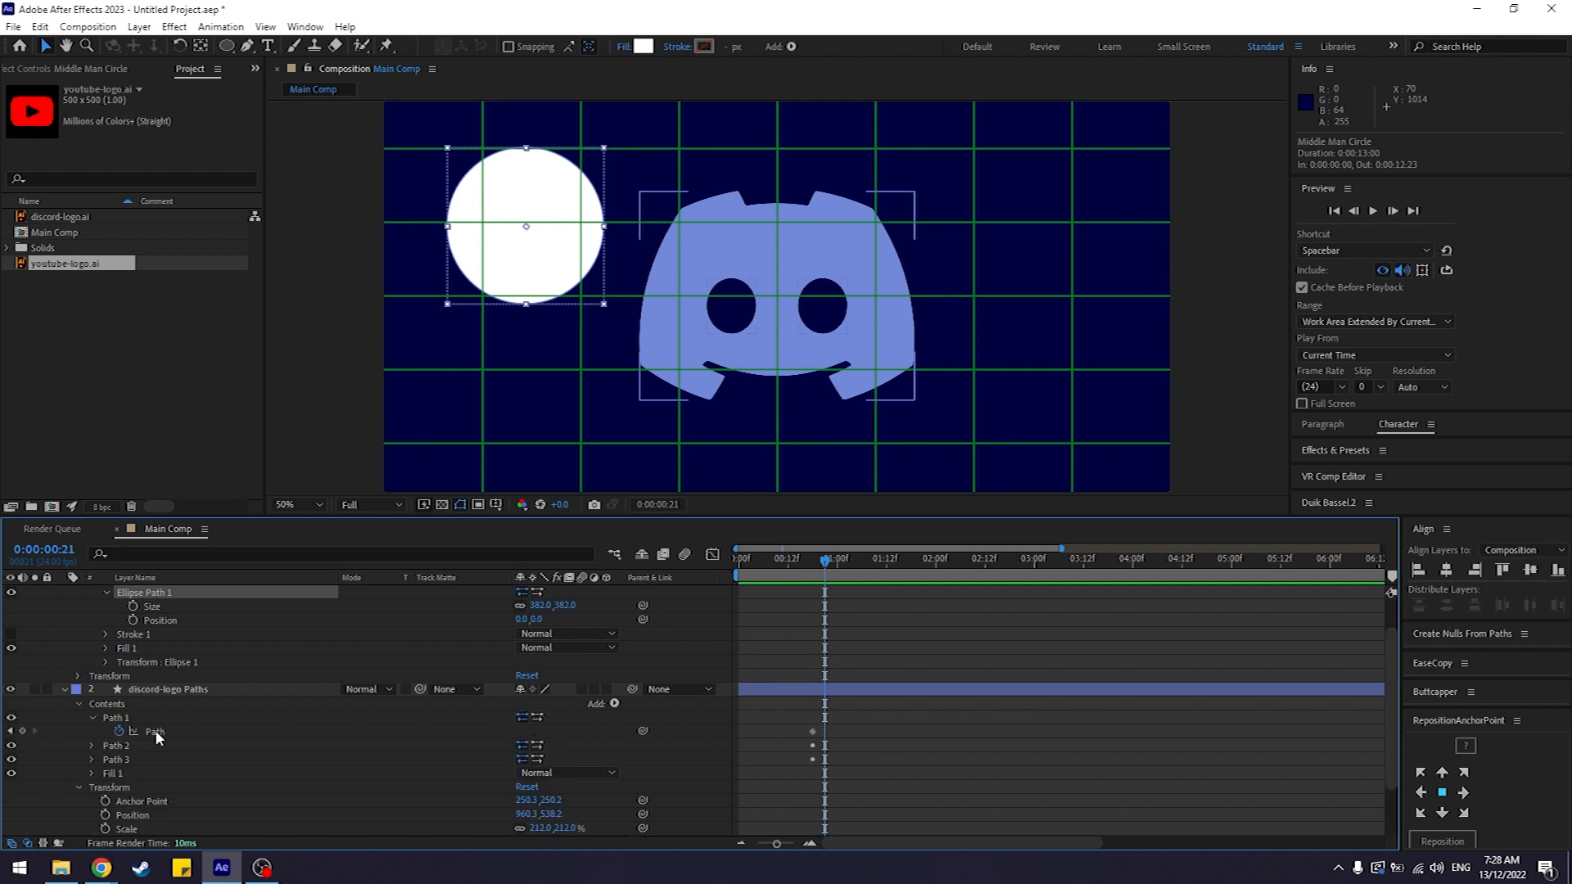
pyautogui.click(174, 730)
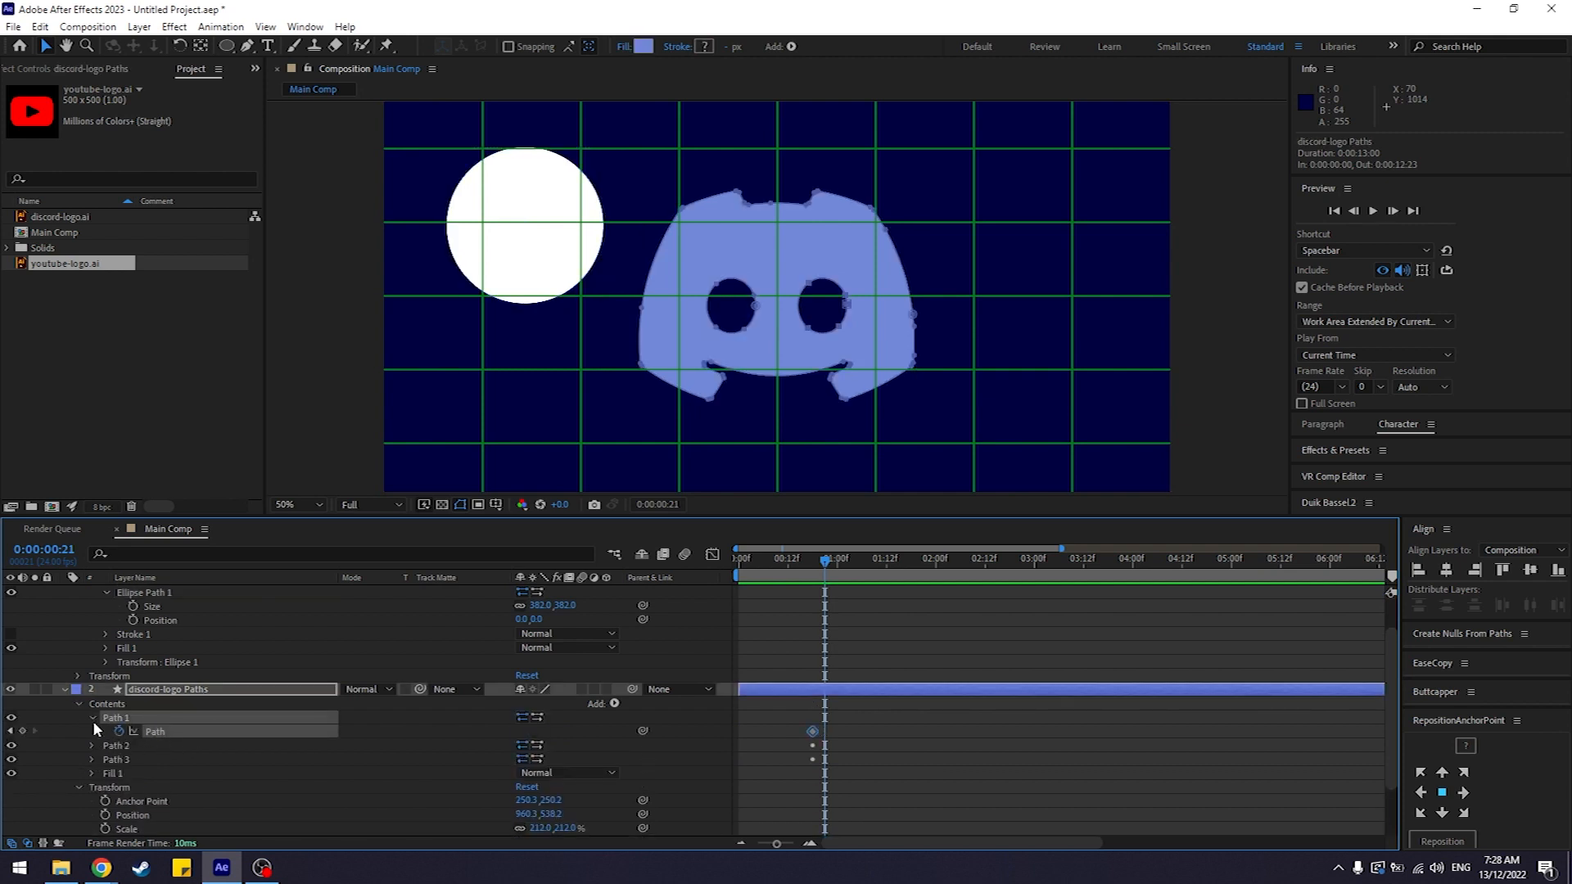
pyautogui.click(65, 690)
pyautogui.scroll(1, 159, 705)
# Step: Convert Ellipse Path 1 of the Middle Man Circle to a Bezier path
pyautogui.click(145, 635)
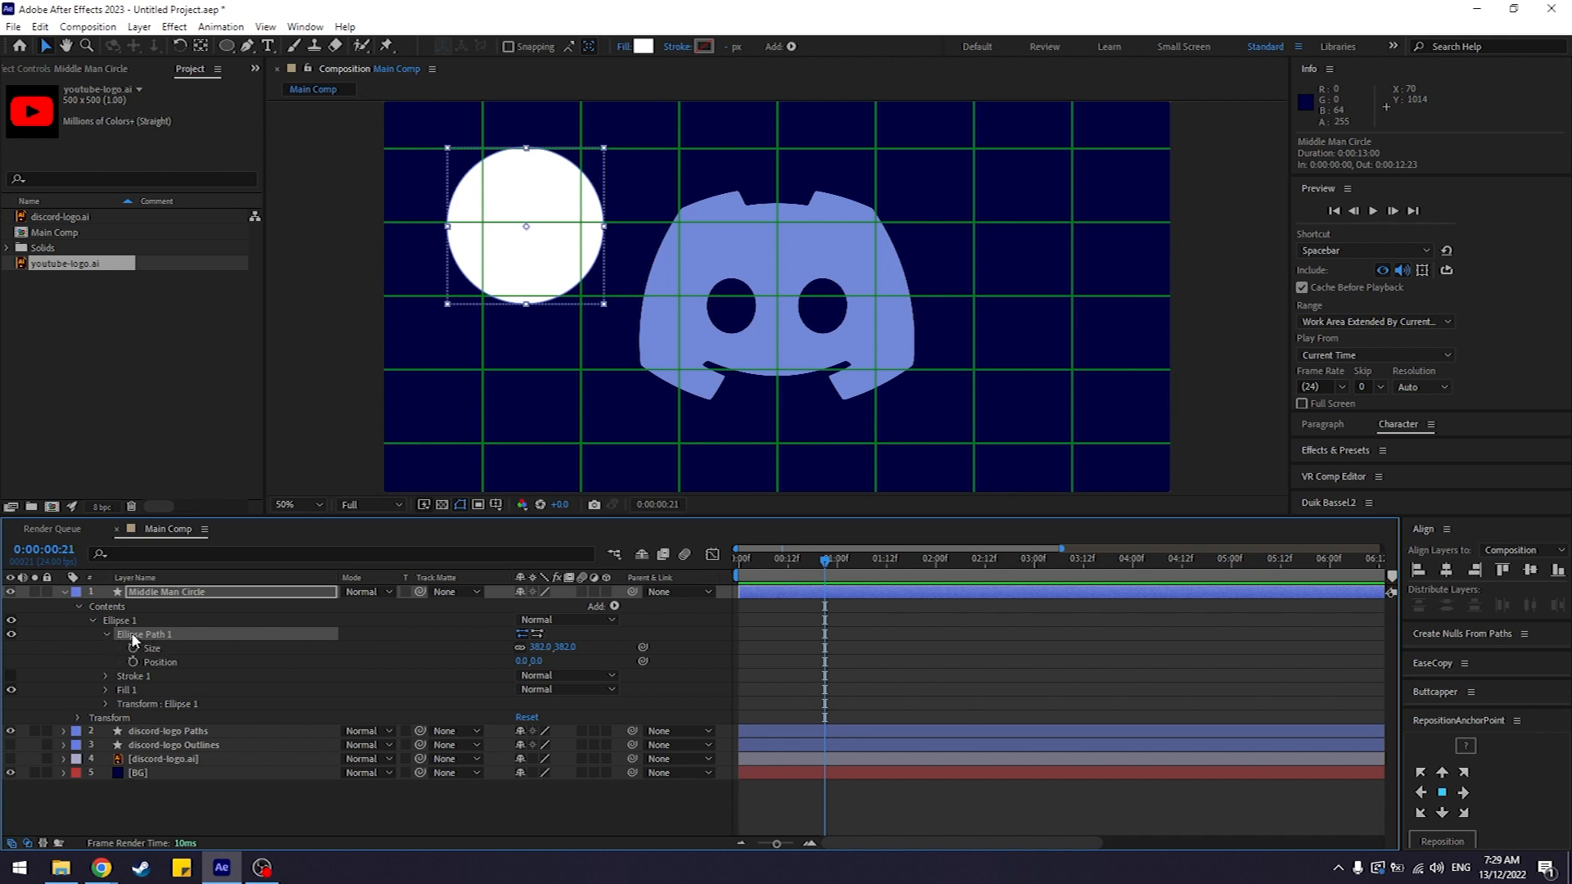
pyautogui.click(106, 634)
pyautogui.click(147, 621)
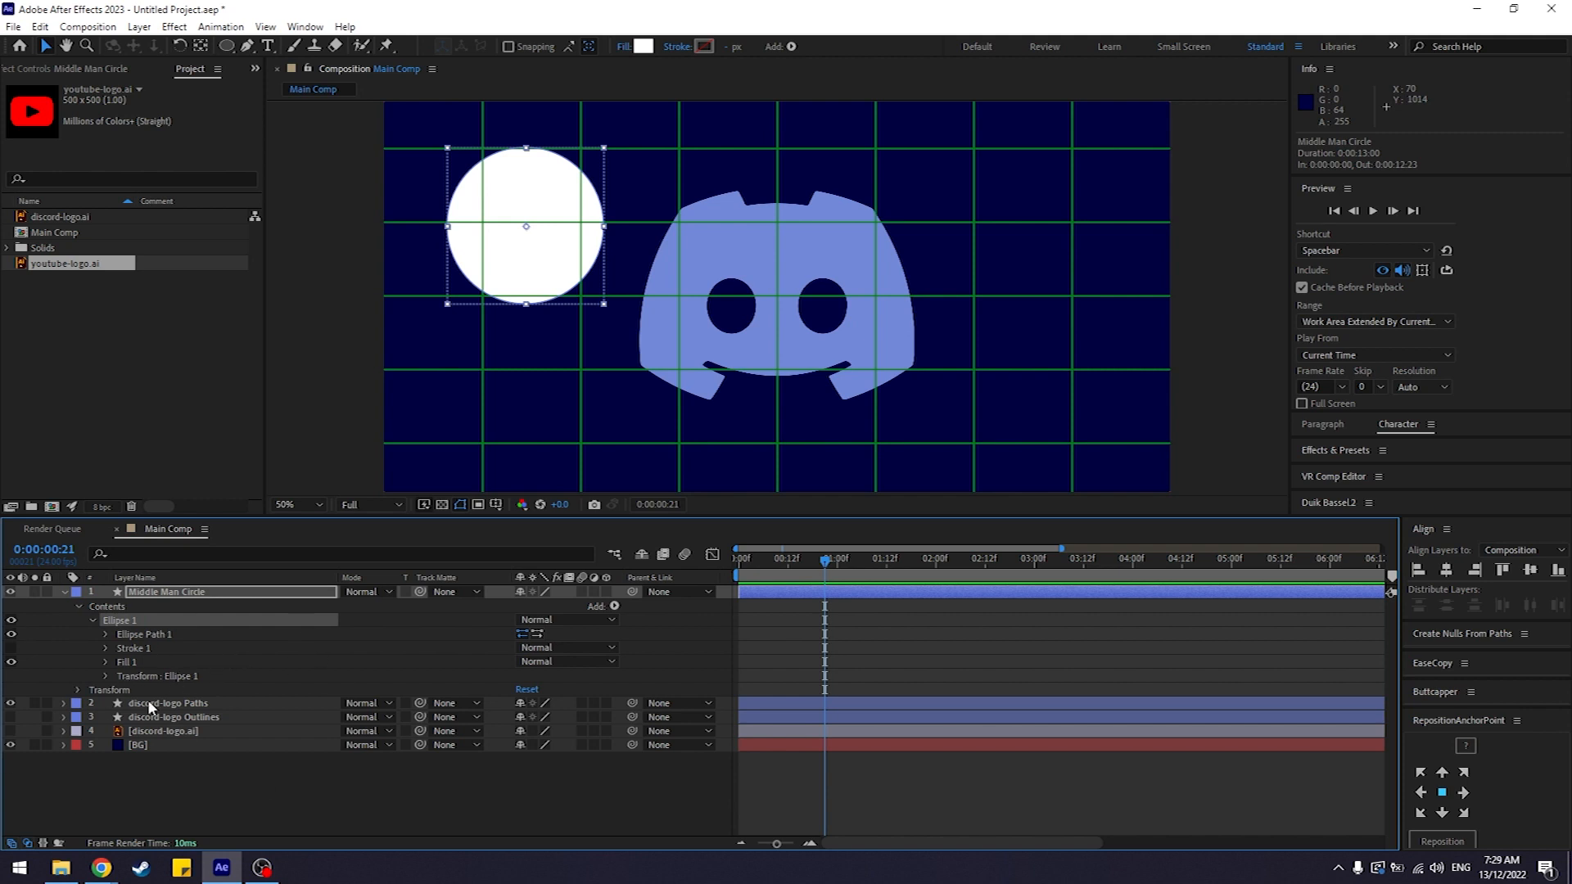
pyautogui.click(156, 635)
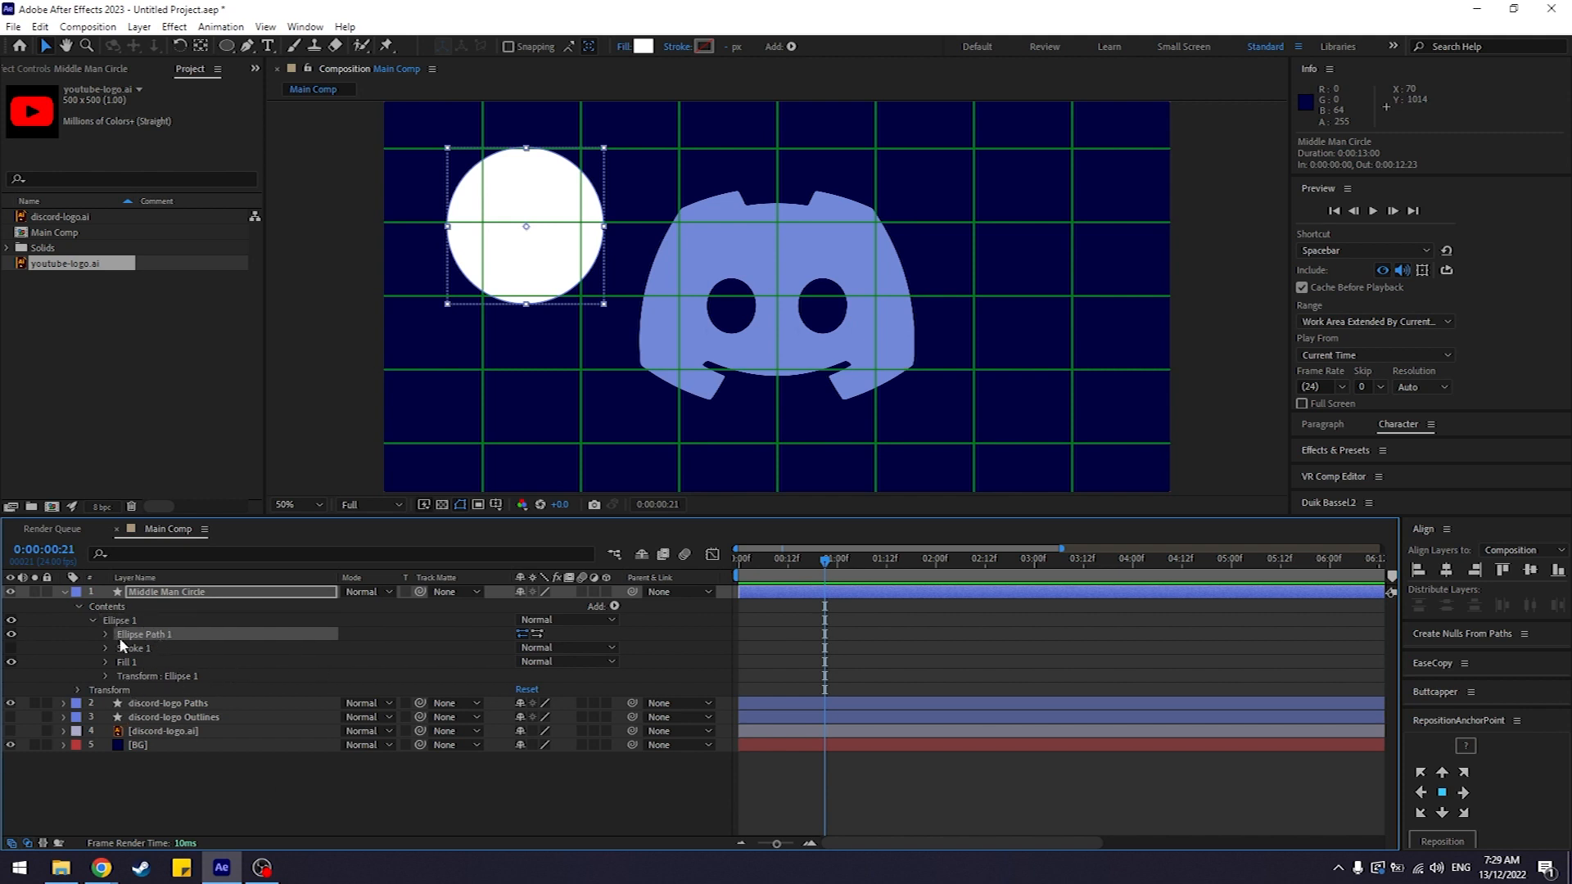
pyautogui.rightClick(180, 635)
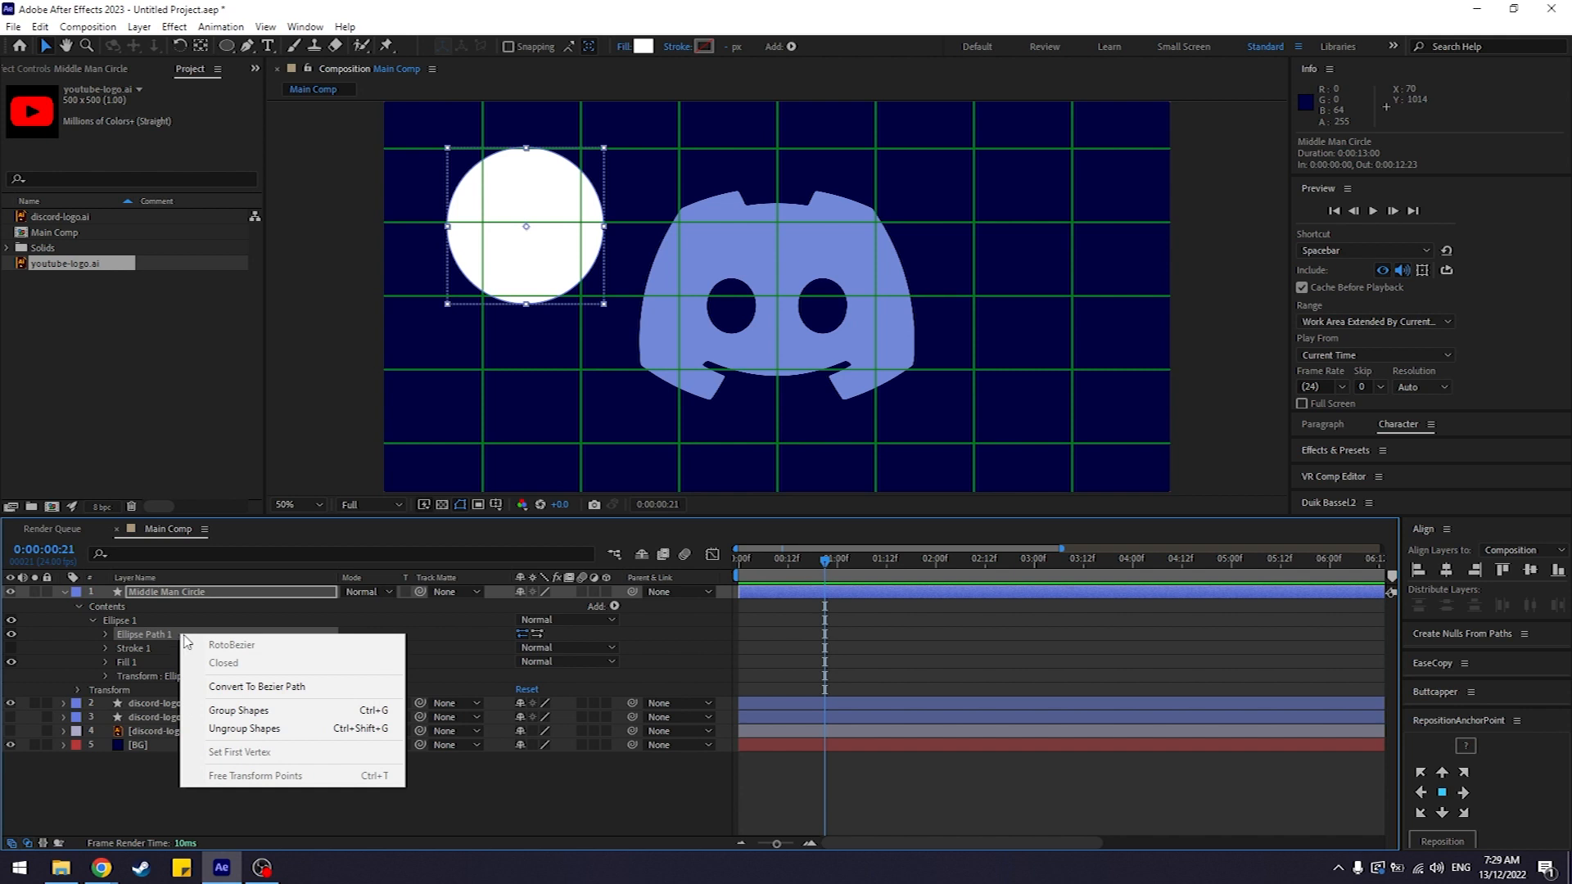
pyautogui.click(163, 637)
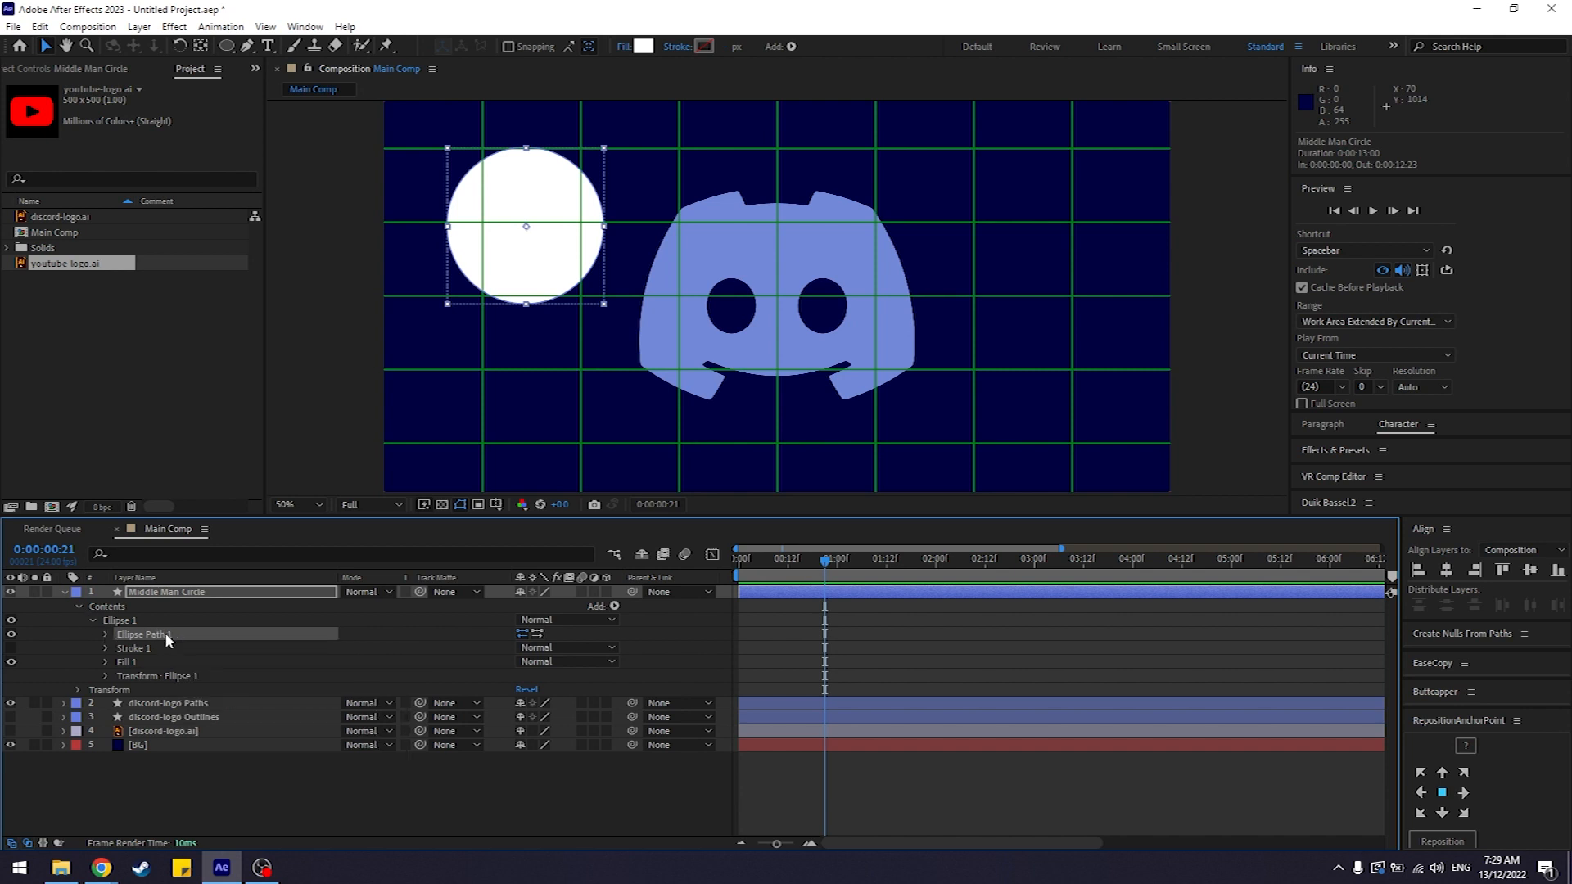
pyautogui.rightClick(180, 636)
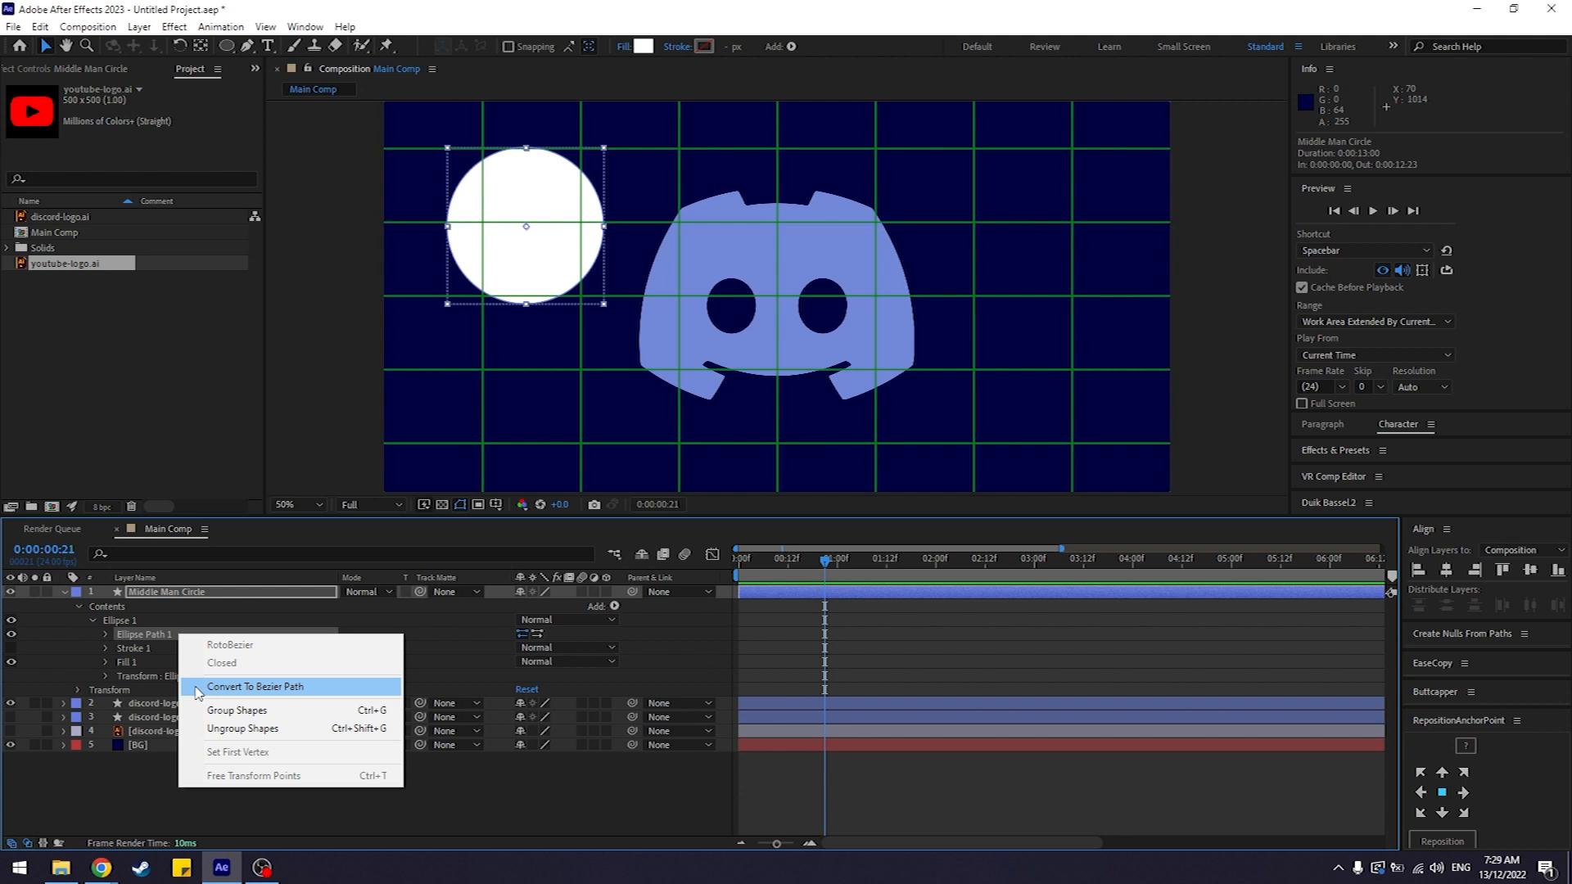
pyautogui.click(245, 687)
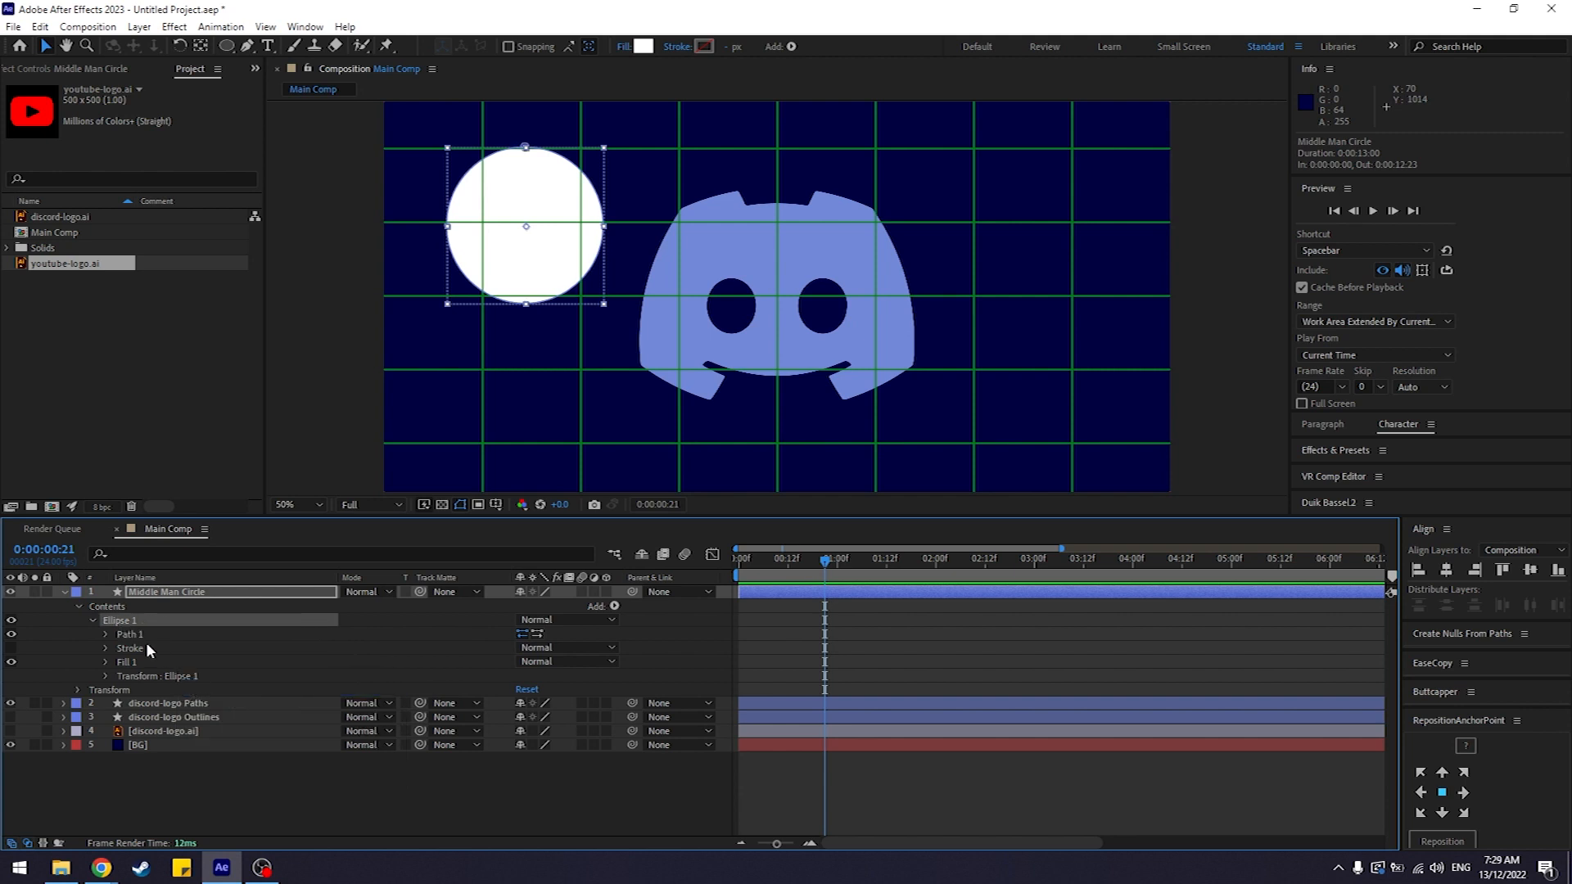
# Step: Reveal the circle's Path property, set a keyframe for it at 0:00:00:21, and deselect everything
pyautogui.click(186, 634)
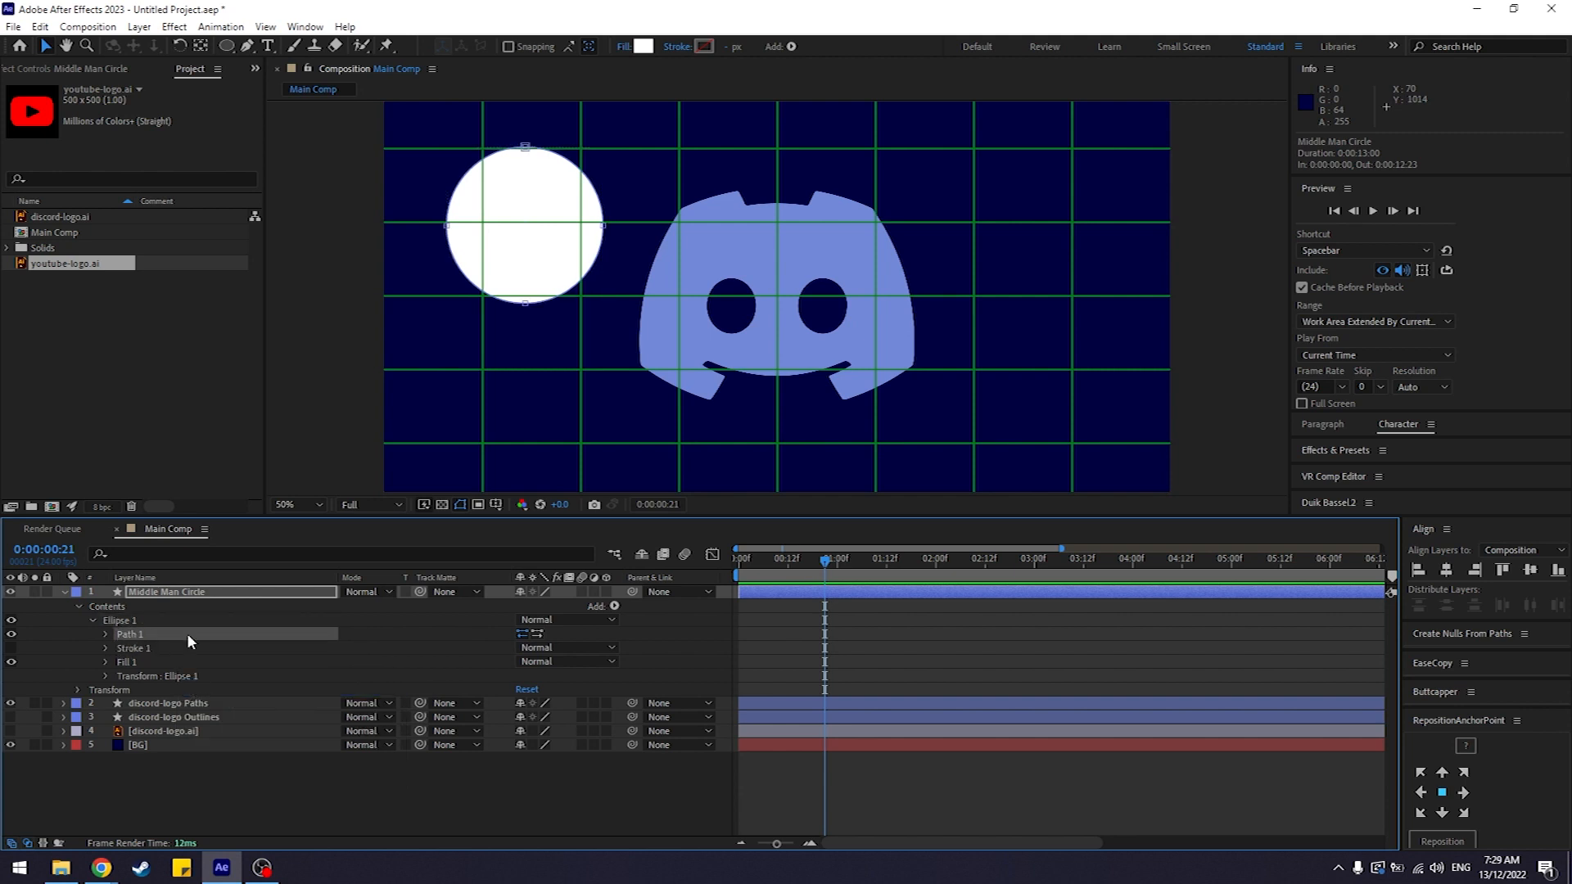
pyautogui.click(106, 635)
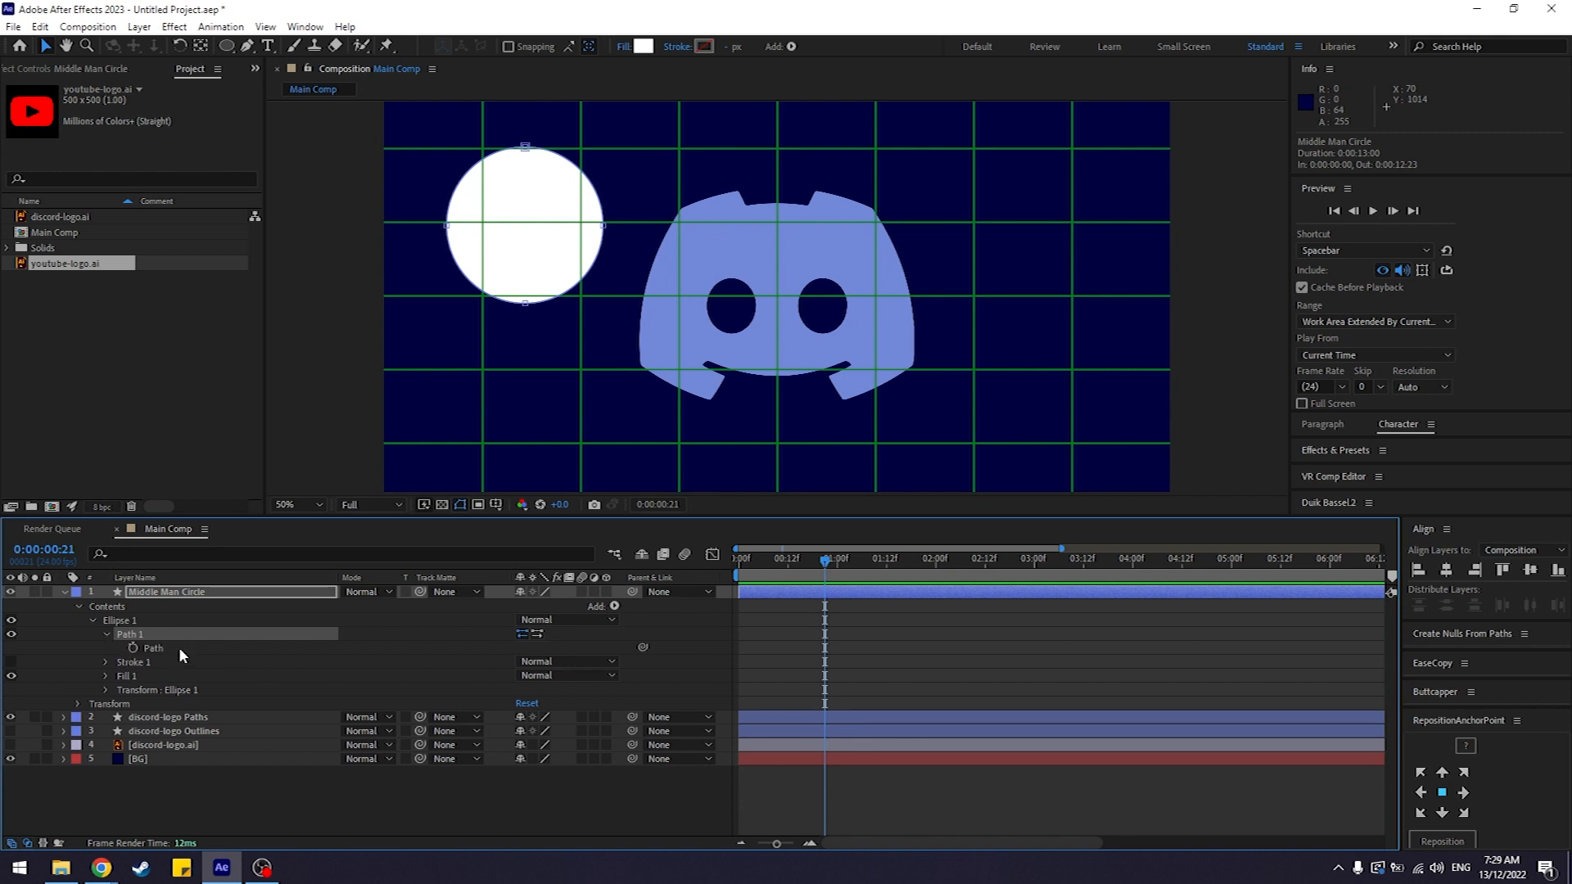
pyautogui.click(237, 648)
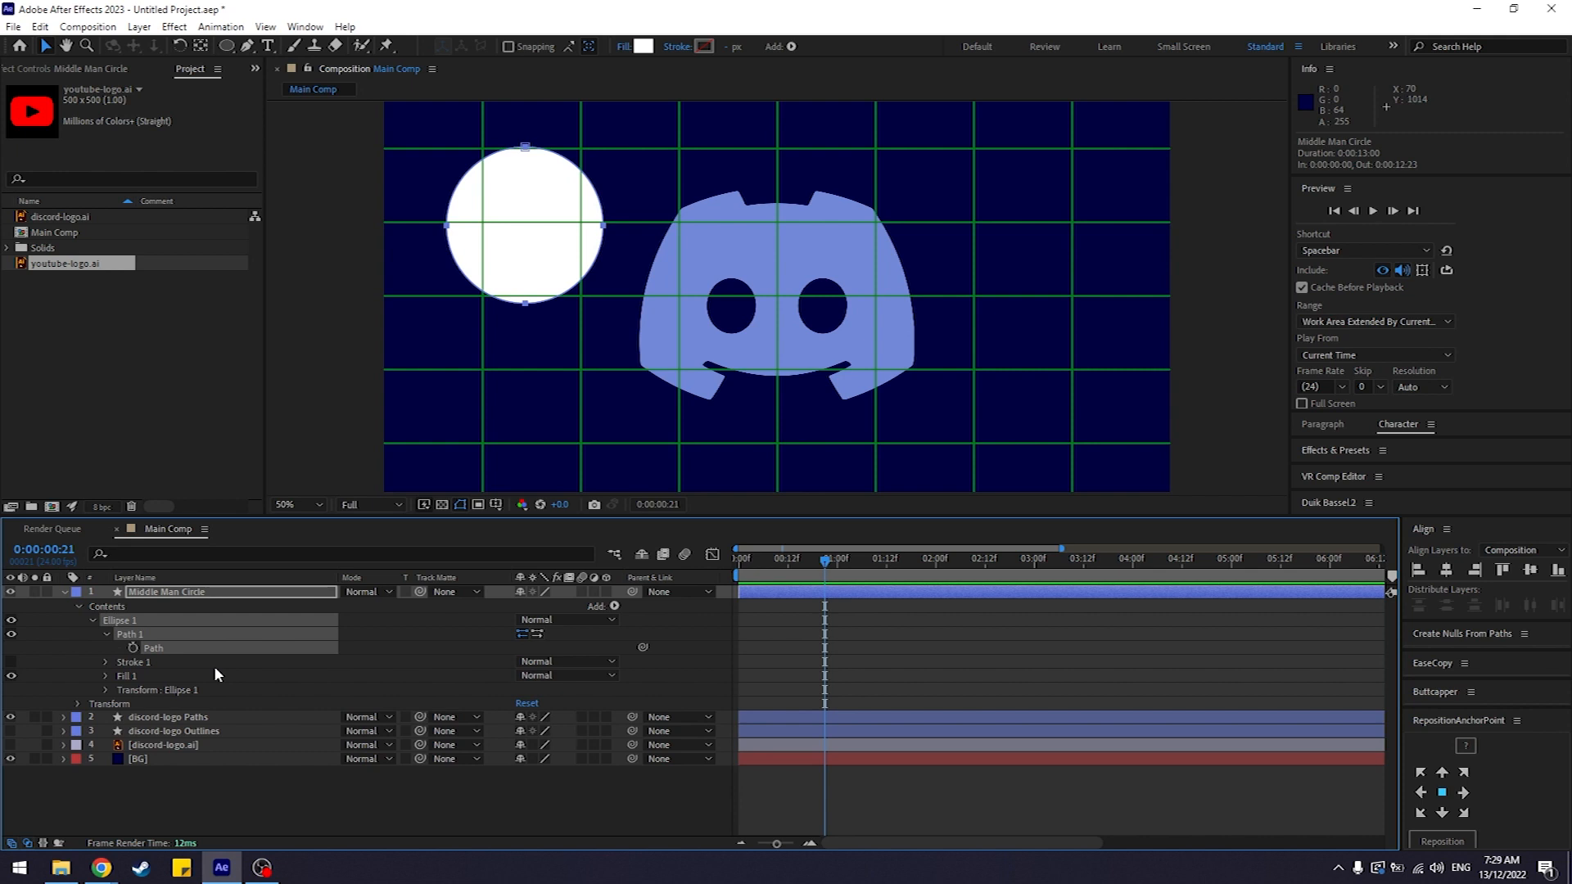
pyautogui.click(133, 647)
pyautogui.click(890, 676)
# Step: Shift the circle's Path keyframe to 0:00:01:14 and leave the current time at 0:00:01:05
pyautogui.click(788, 561)
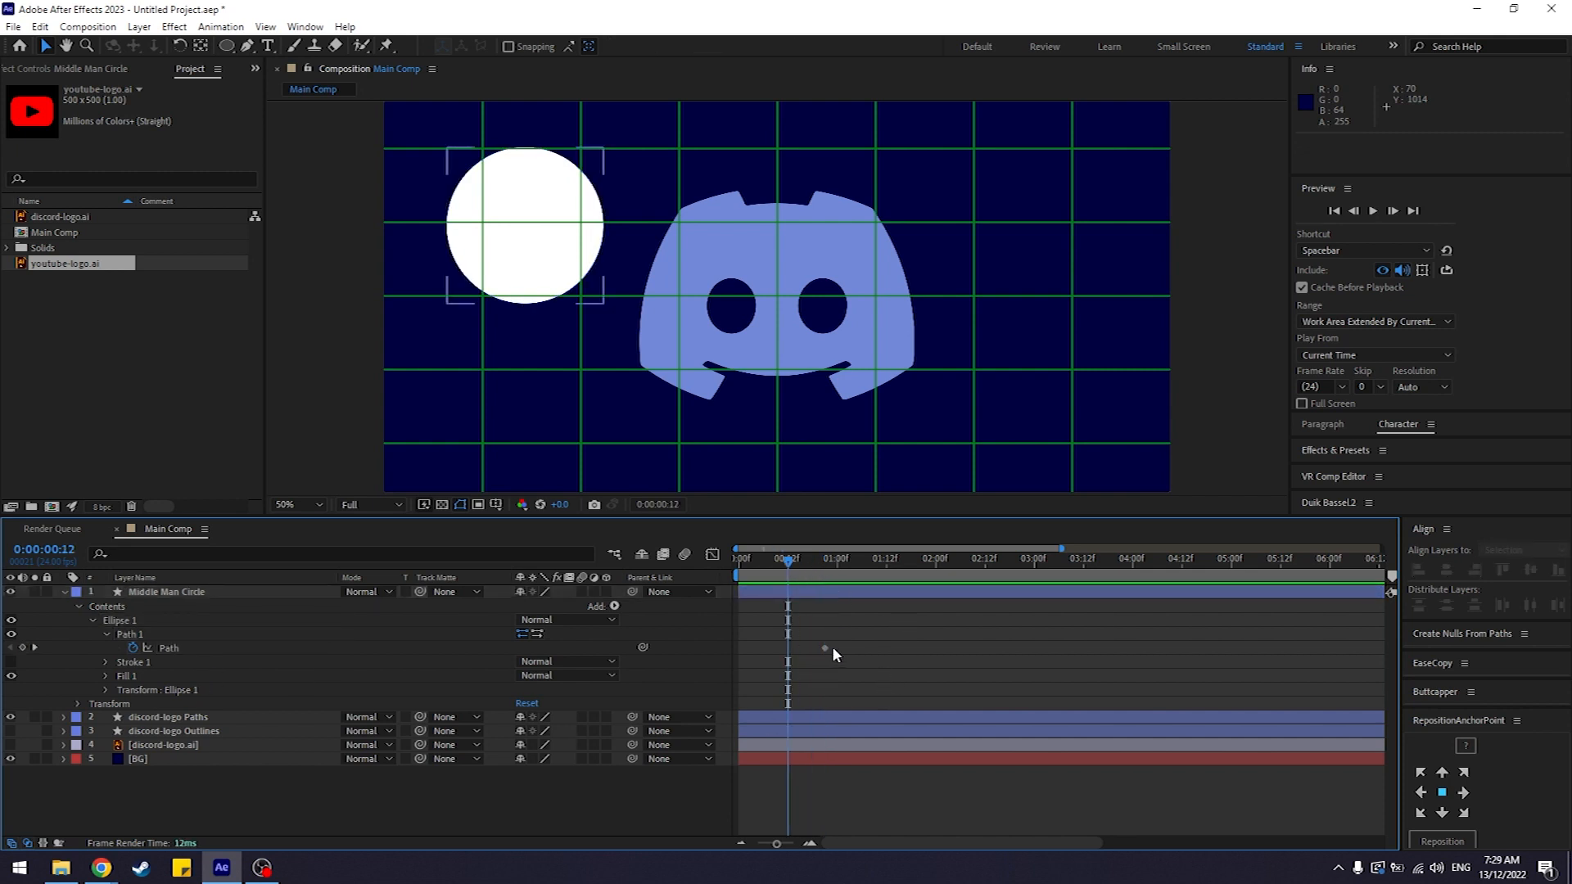
pyautogui.moveTo(826, 647); pyautogui.dragTo(912, 647)
pyautogui.moveTo(787, 560); pyautogui.dragTo(1059, 560)
pyautogui.moveTo(1184, 558); pyautogui.dragTo(1068, 675)
pyautogui.click(1068, 675)
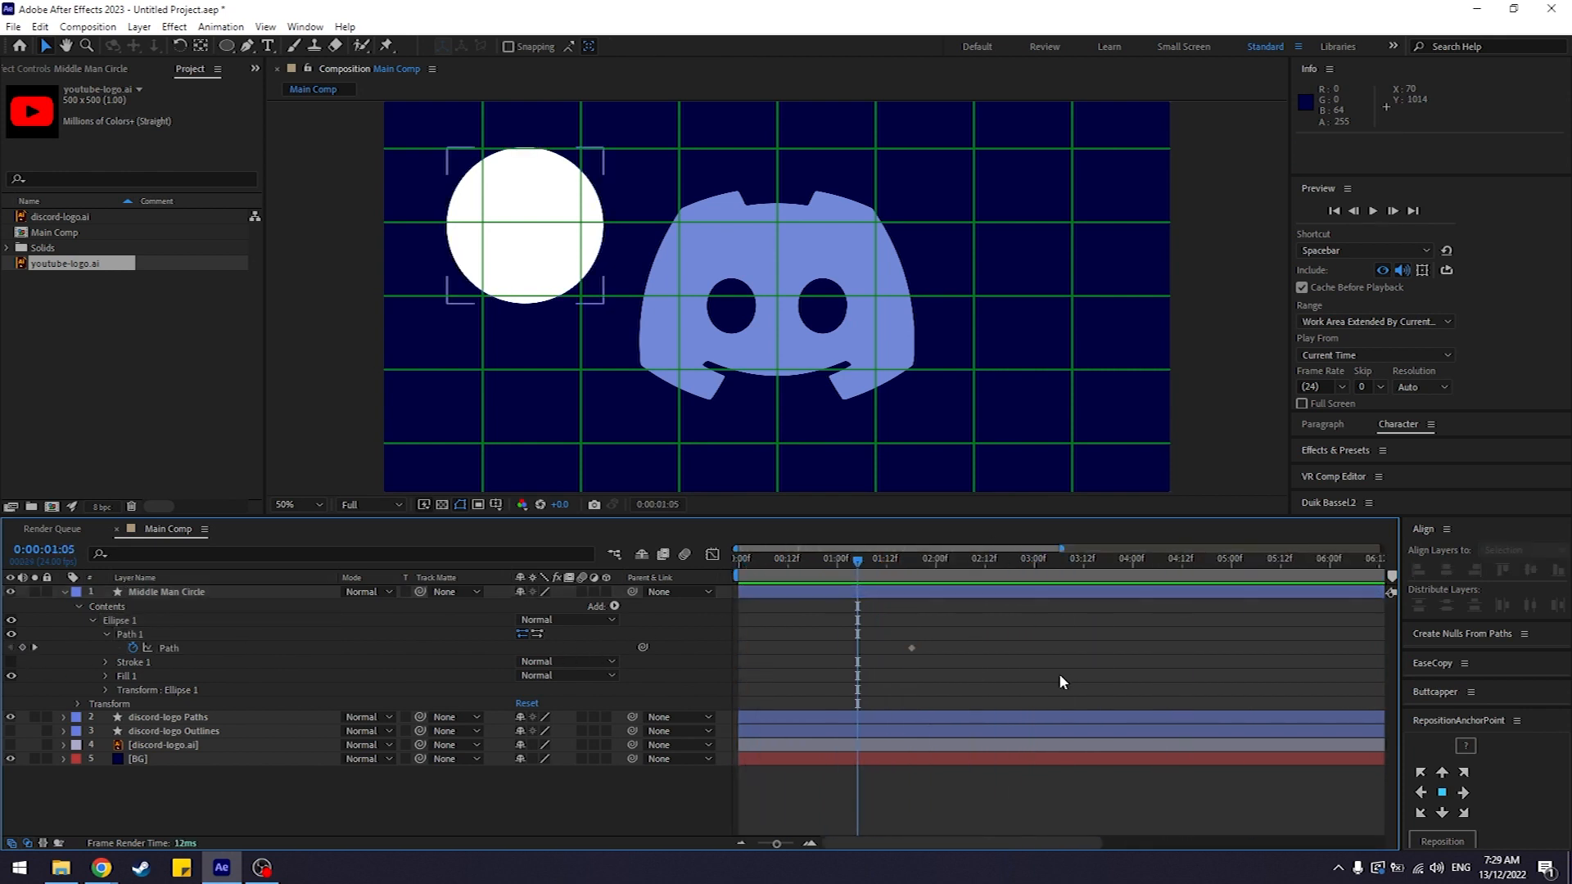
pyautogui.moveTo(913, 648); pyautogui.dragTo(892, 648)
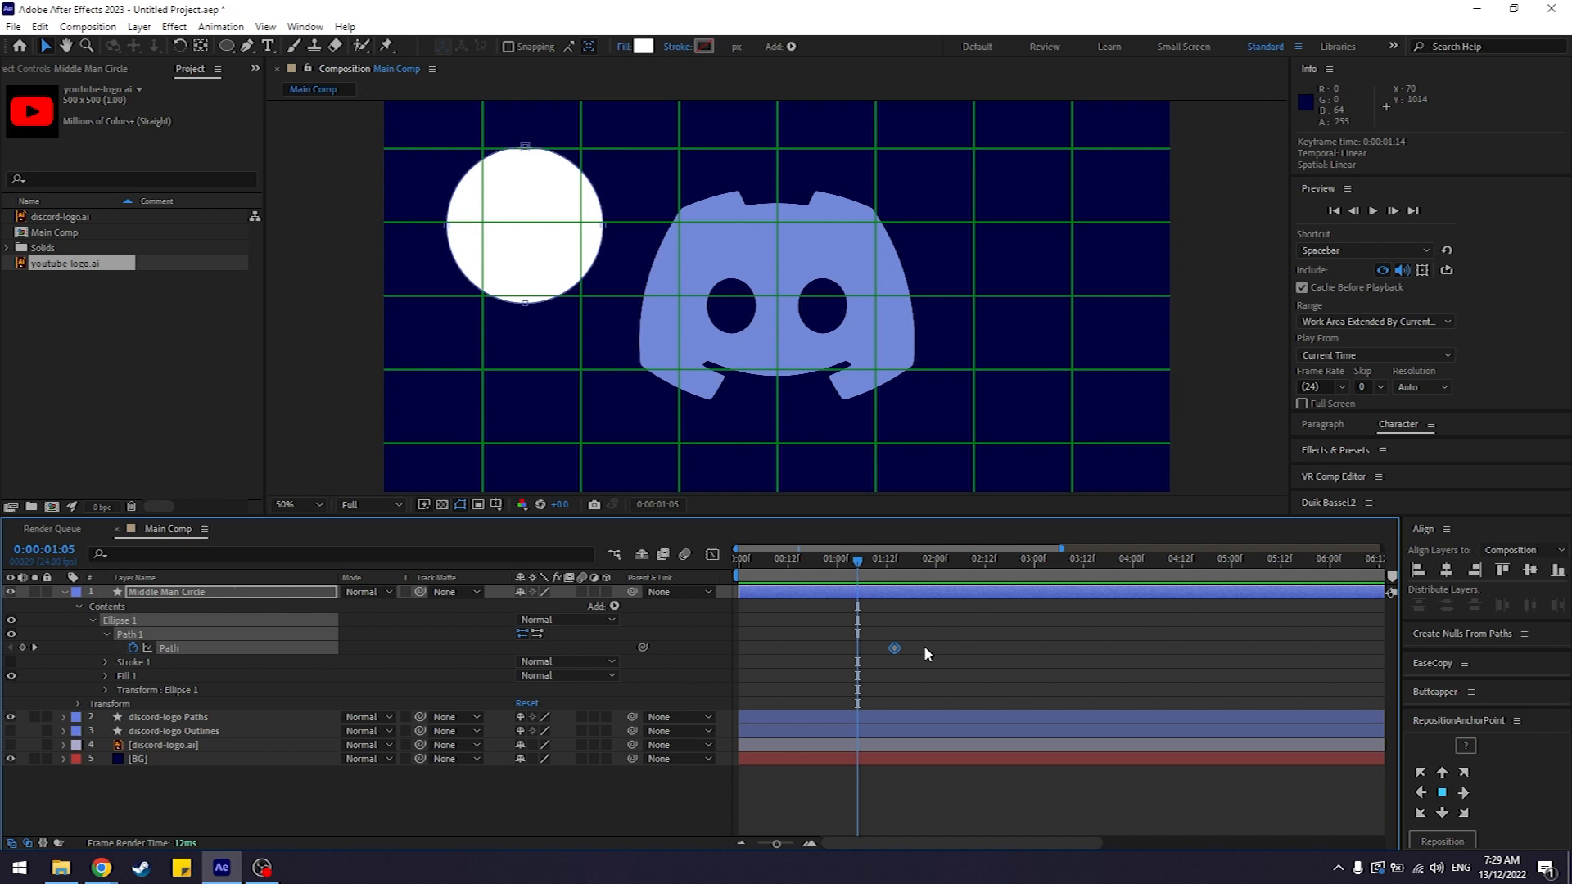
# Step: Copy the Middle Man Circle's Path keyframe at 0:00:01:14 and collapse the circle's layer
pyautogui.moveTo(858, 568)
pyautogui.mouseDown()
pyautogui.moveTo(842, 568)
pyautogui.moveTo(936, 687)
pyautogui.mouseUp()
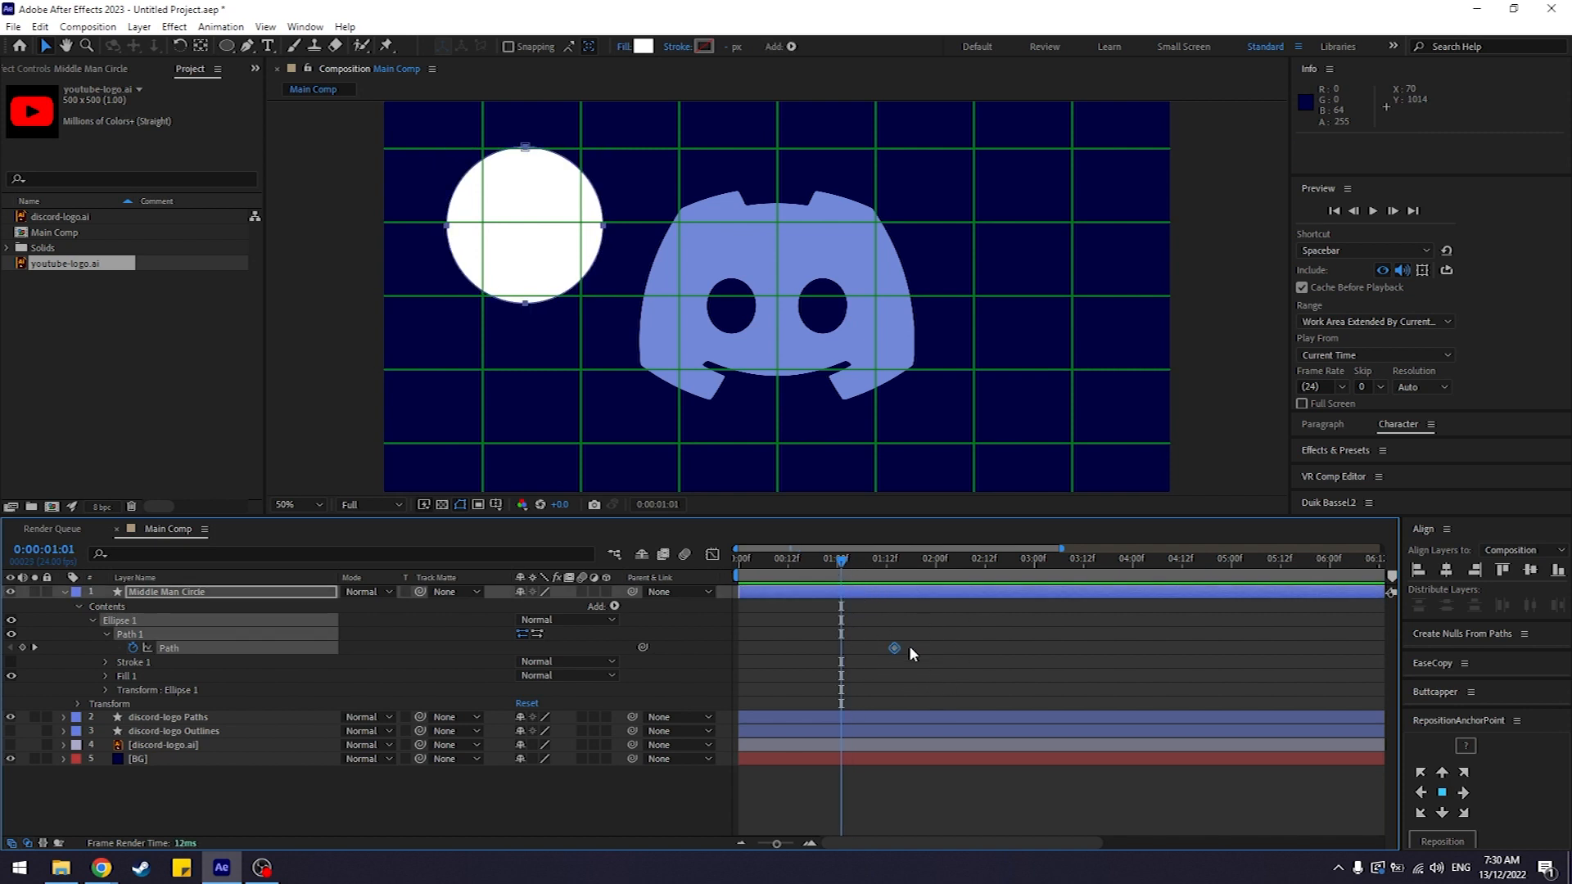
pyautogui.click(939, 648)
pyautogui.click(895, 648)
pyautogui.click(912, 667)
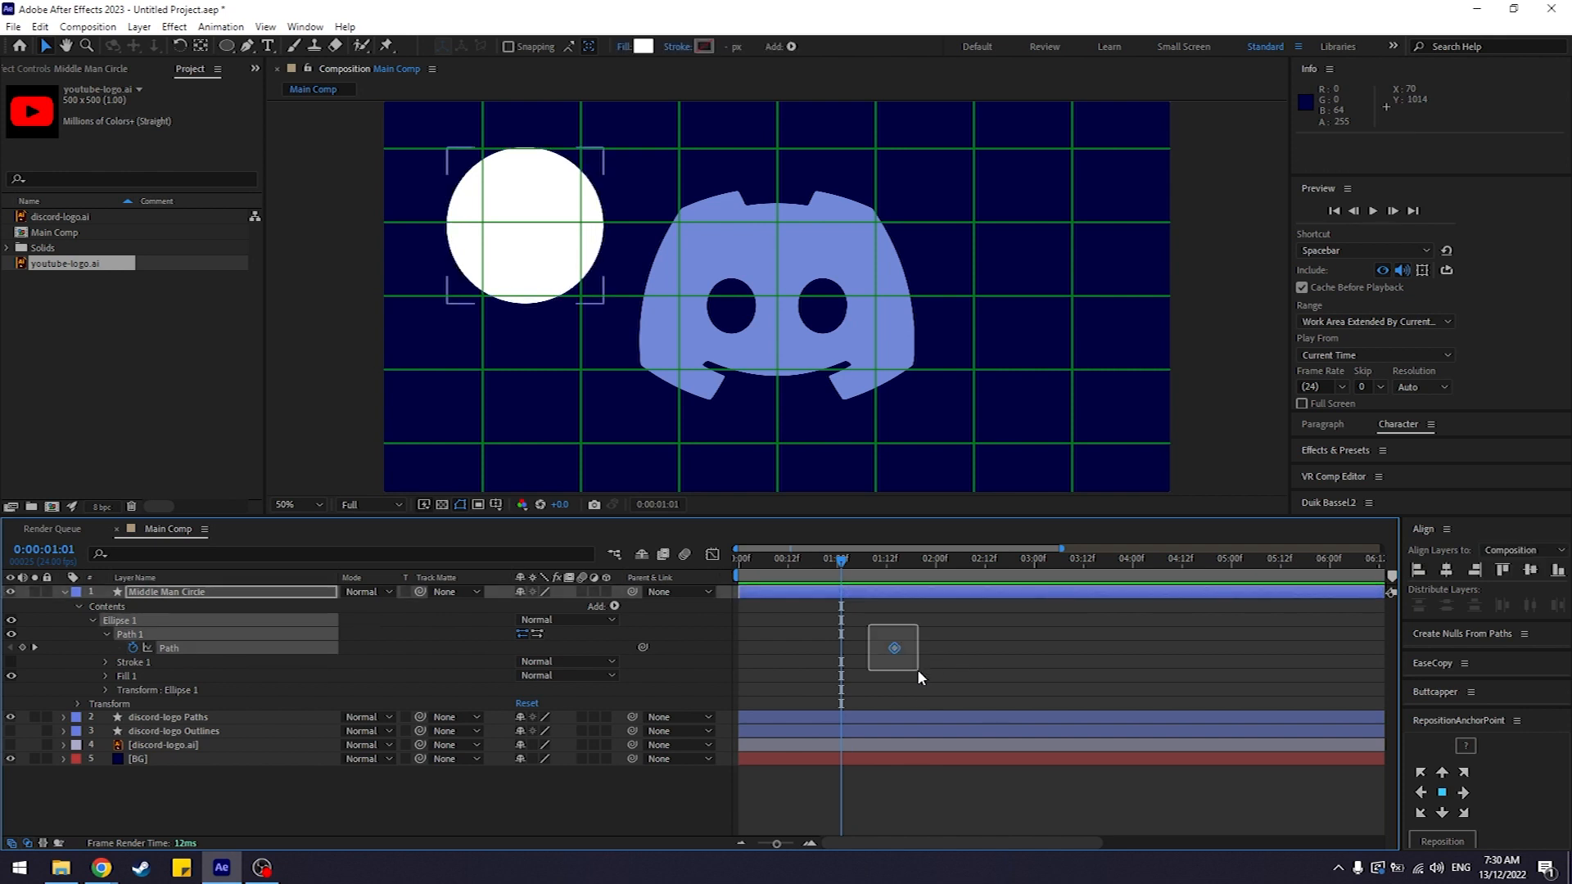
pyautogui.moveTo(866, 624); pyautogui.dragTo(940, 677)
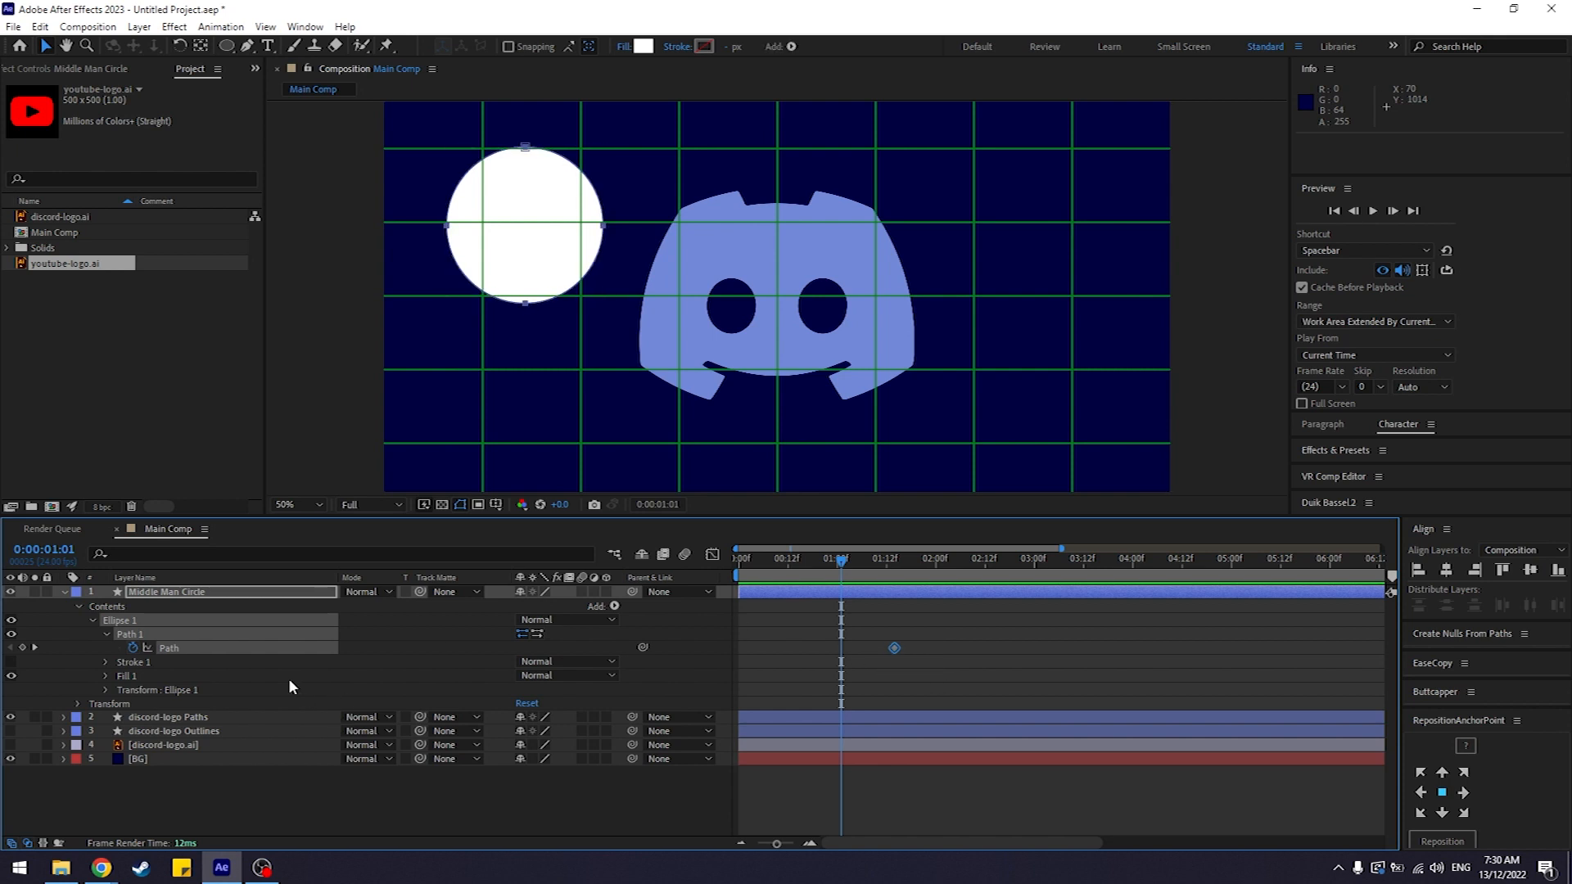
pyautogui.click(291, 802)
pyautogui.click(228, 648)
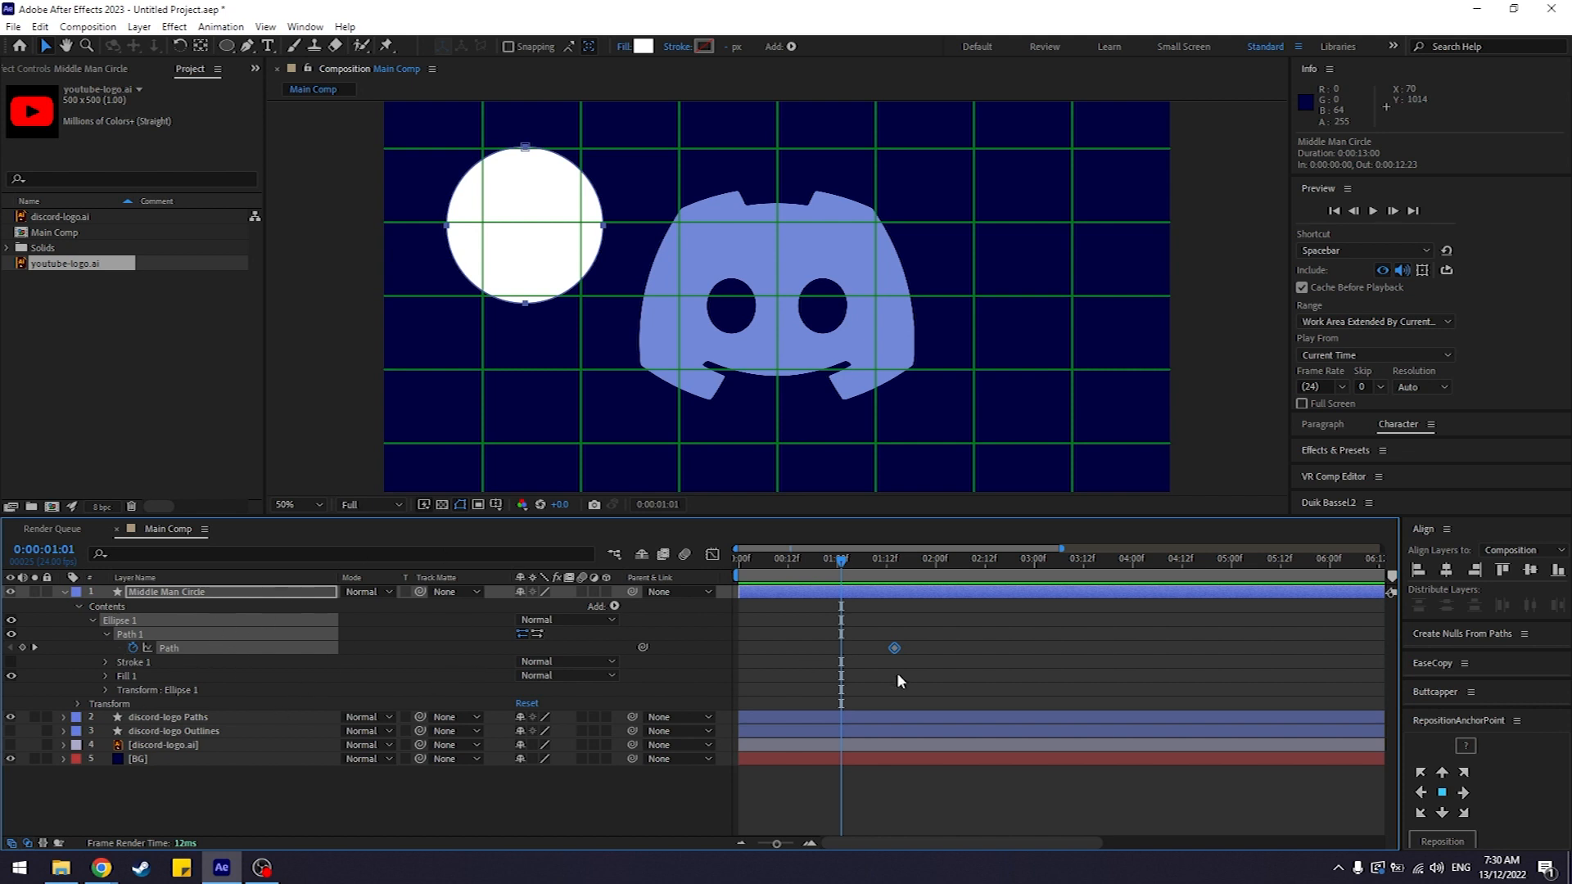
pyautogui.moveTo(952, 632); pyautogui.dragTo(858, 668)
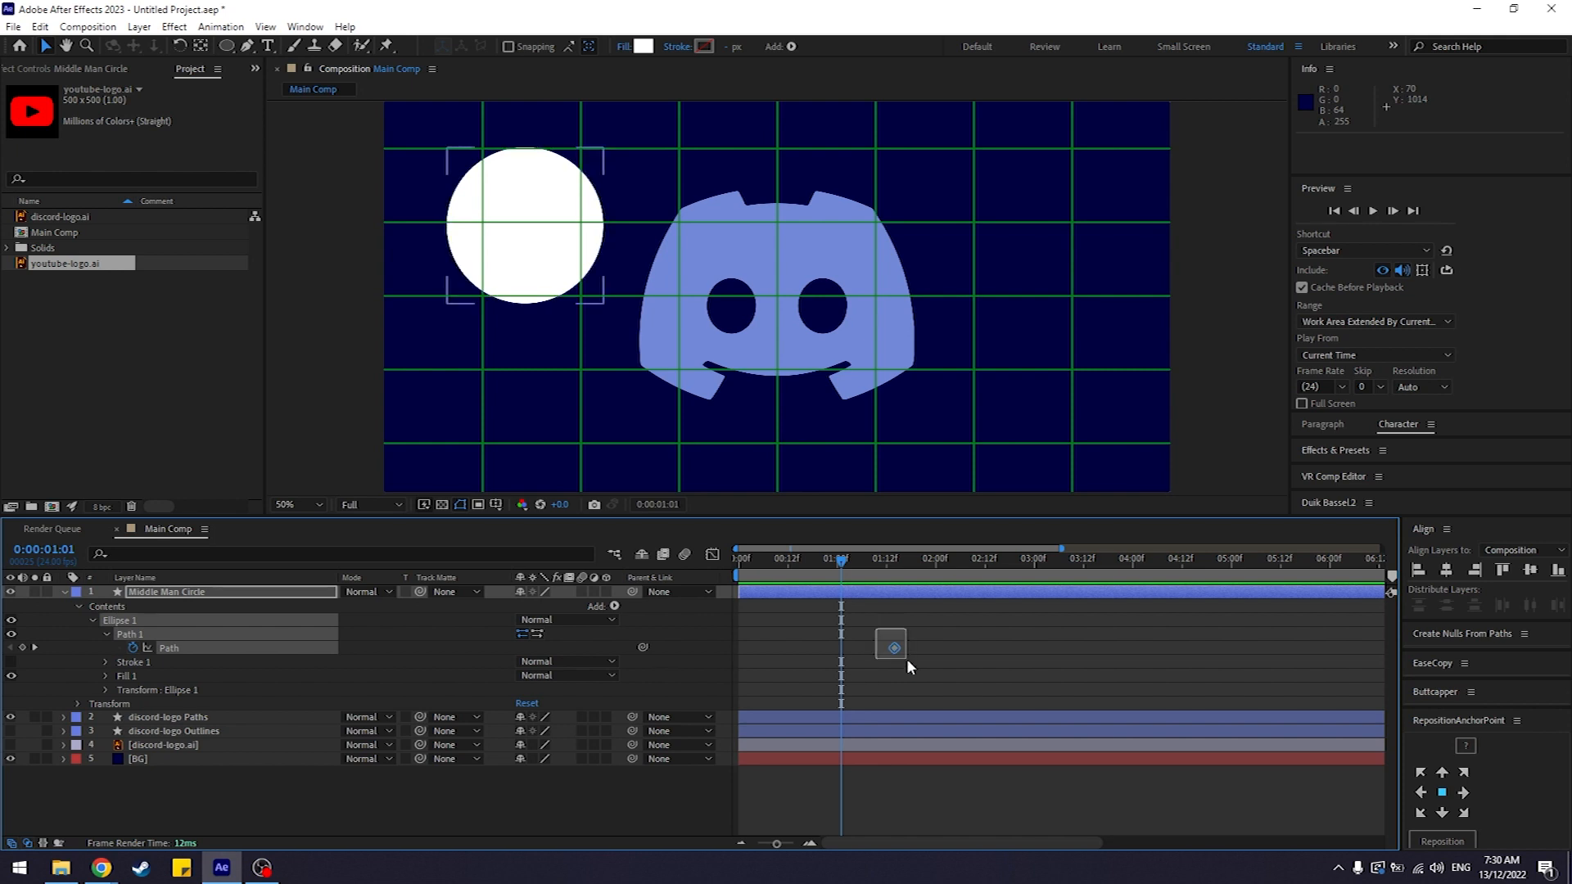
pyautogui.click(1005, 686)
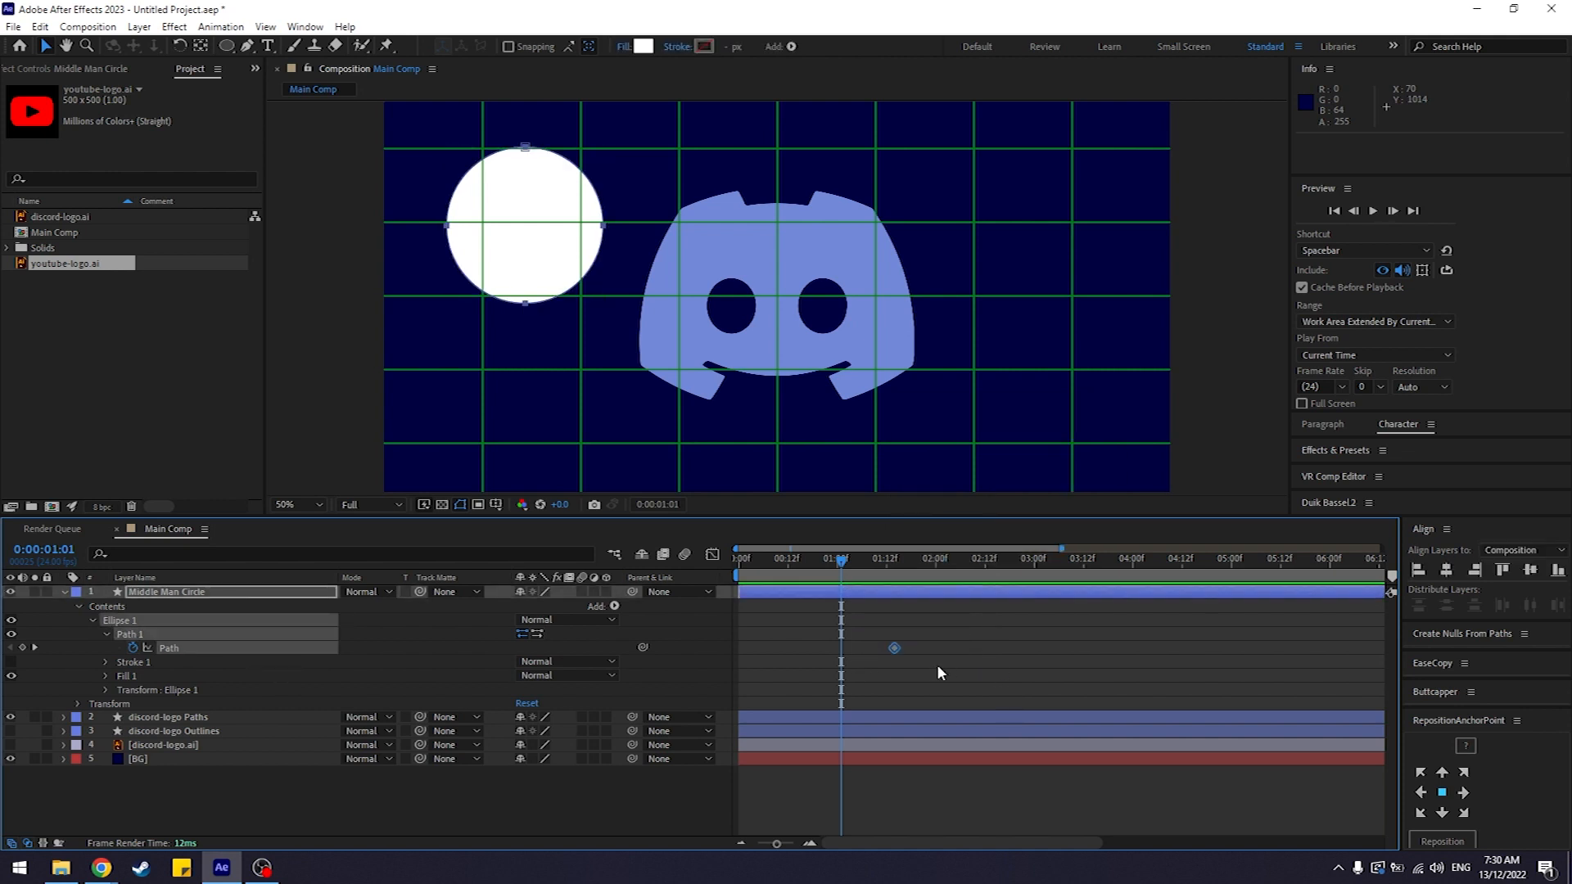
pyautogui.hotkey('ctrl', 'c')
pyautogui.moveTo(926, 635); pyautogui.dragTo(872, 660)
pyautogui.hotkey('ctrl', 'c')
pyautogui.click(65, 591)
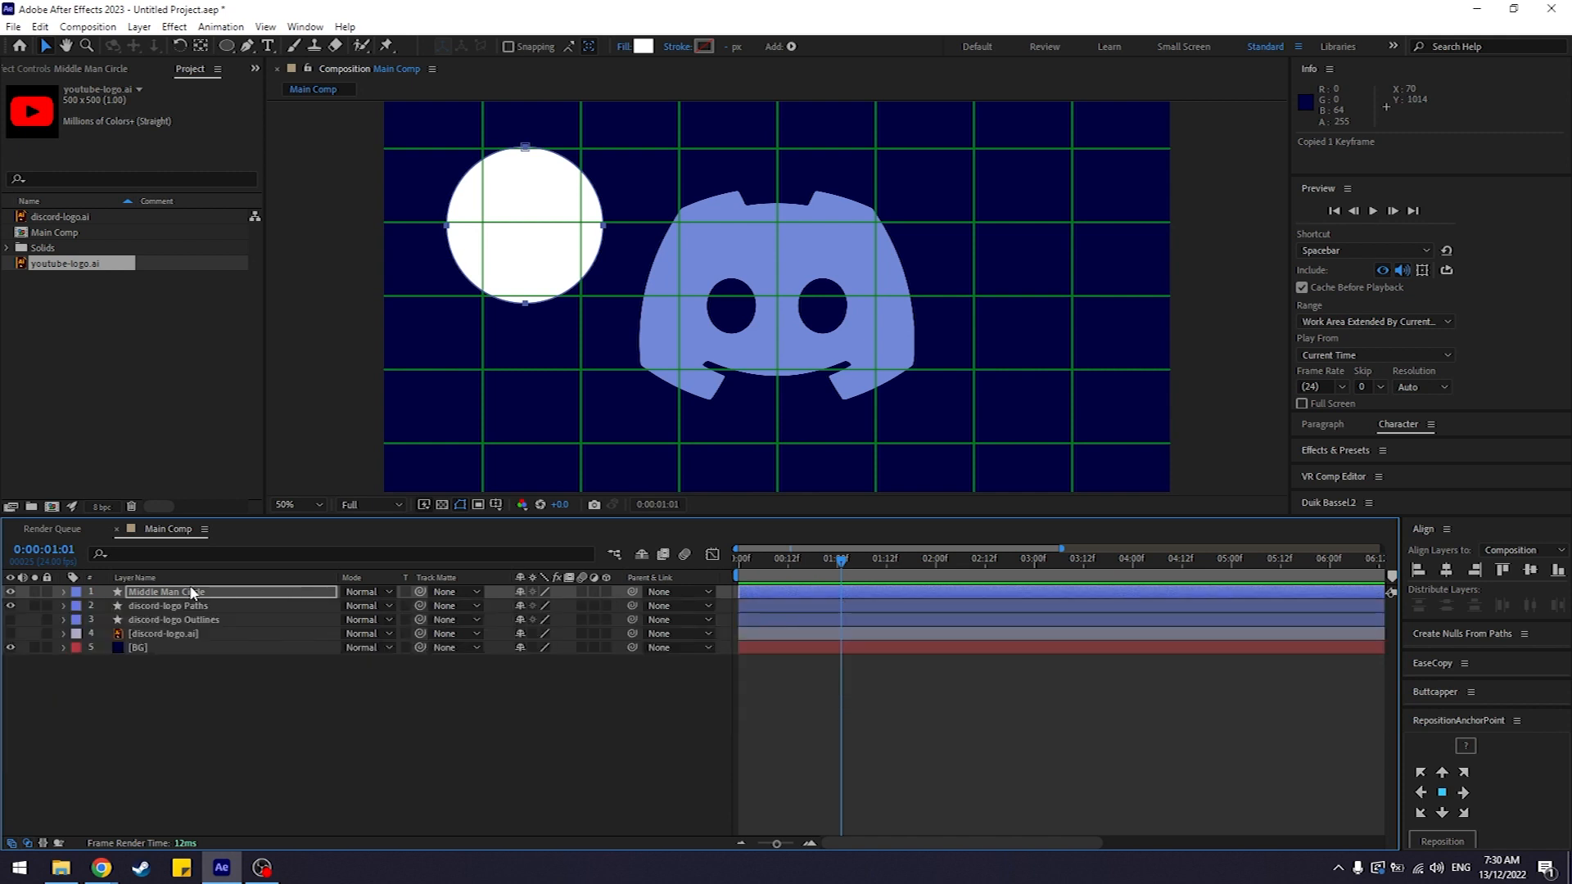
# Step: Expand the contents of the discord-logo Paths layer to reveal the keyframed Path properties of Path 1, Path 2 and Path 3
pyautogui.click(193, 592)
pyautogui.click(195, 606)
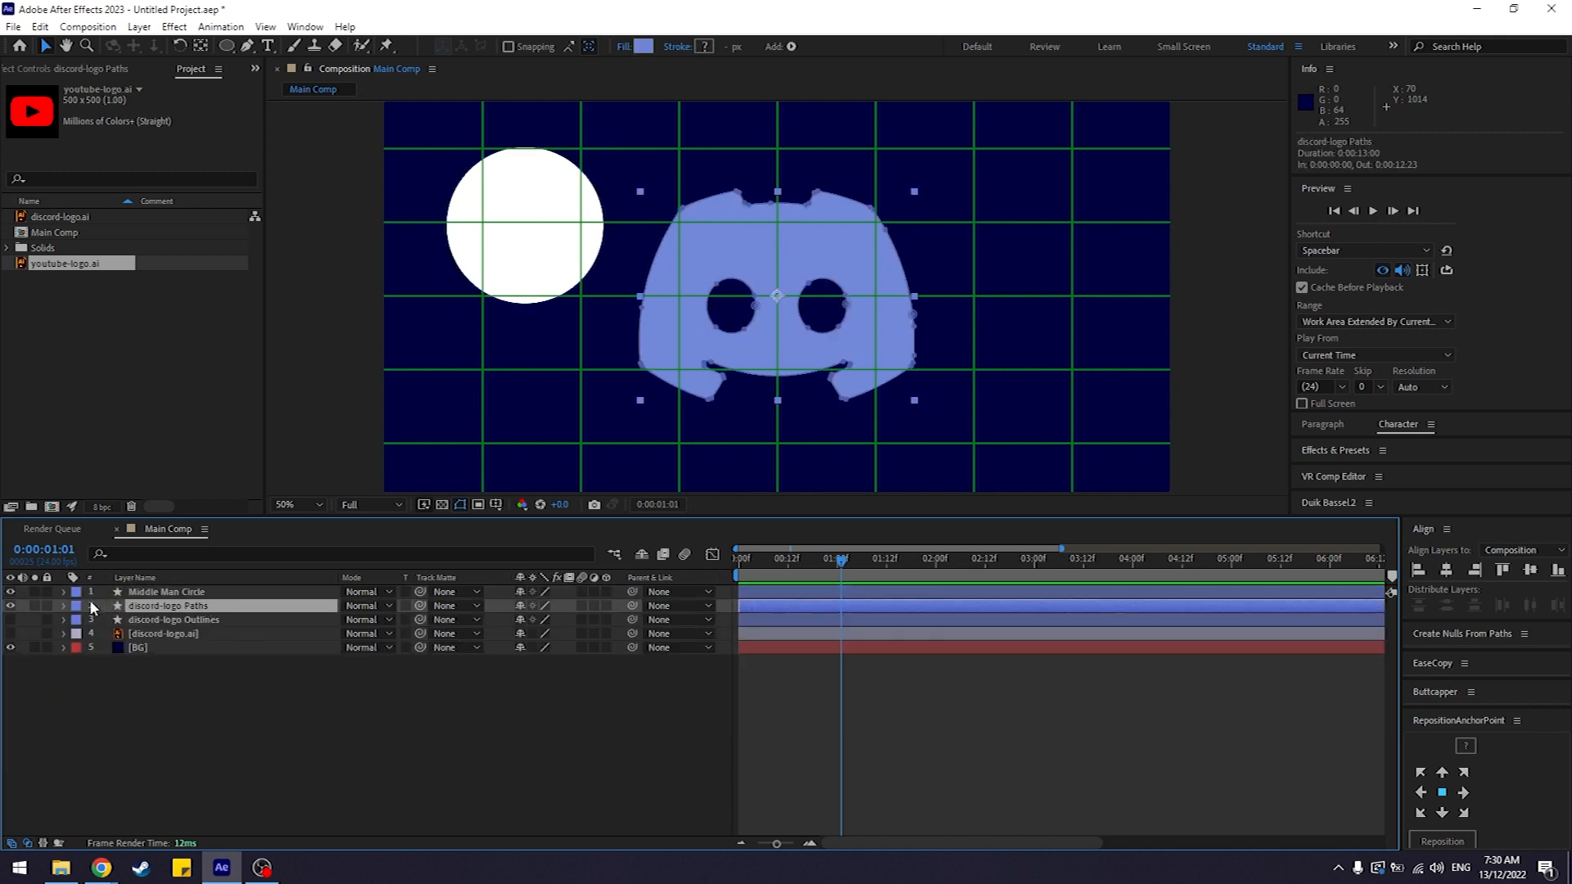
pyautogui.click(65, 605)
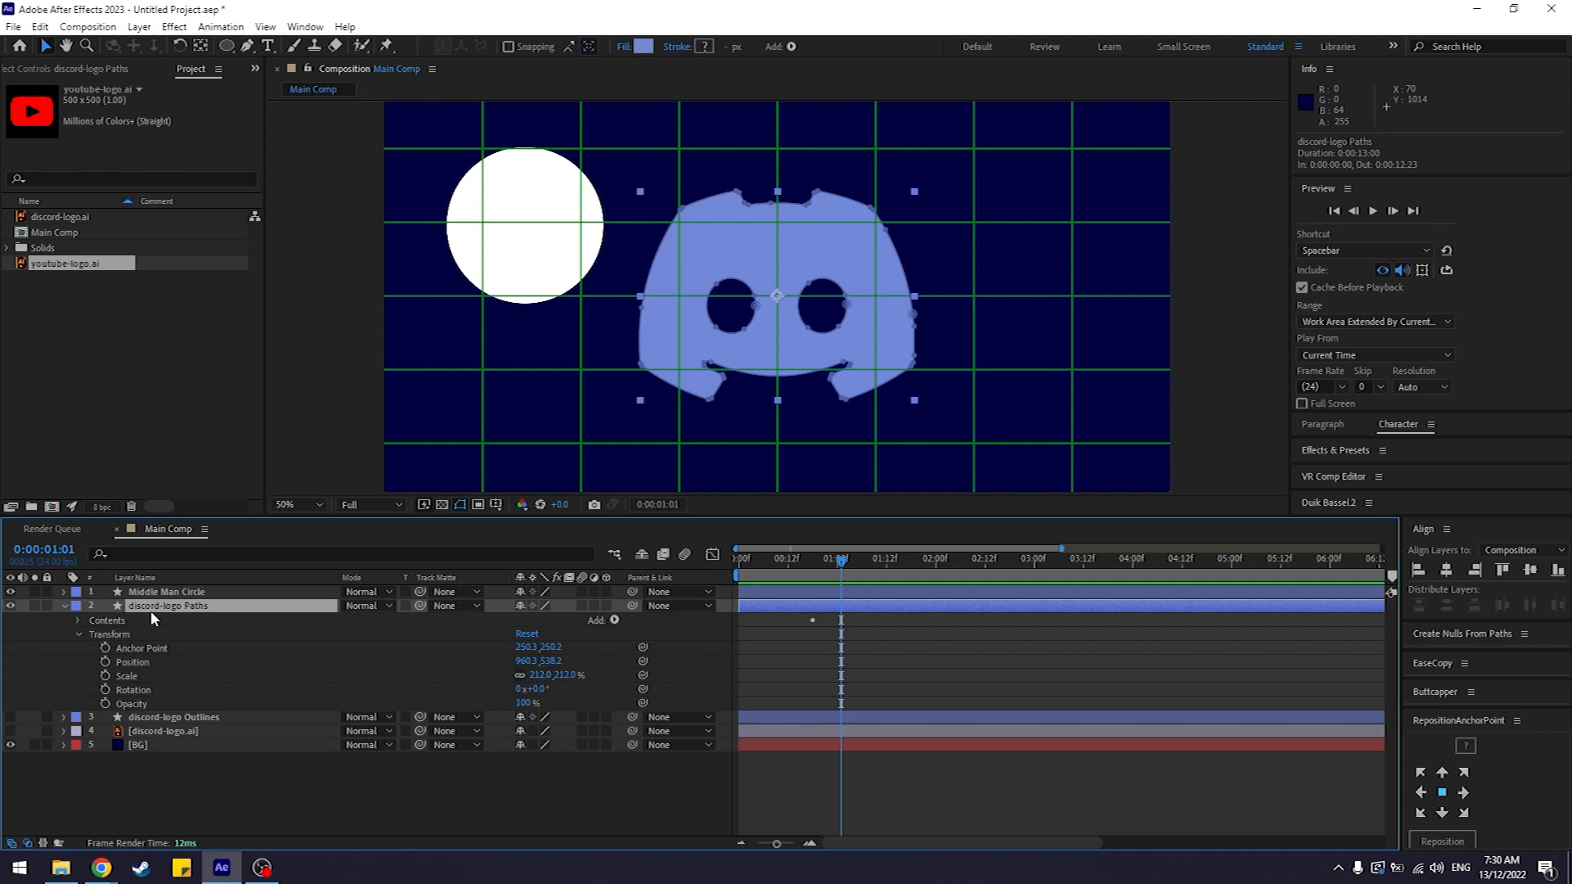
pyautogui.click(77, 621)
pyautogui.click(91, 634)
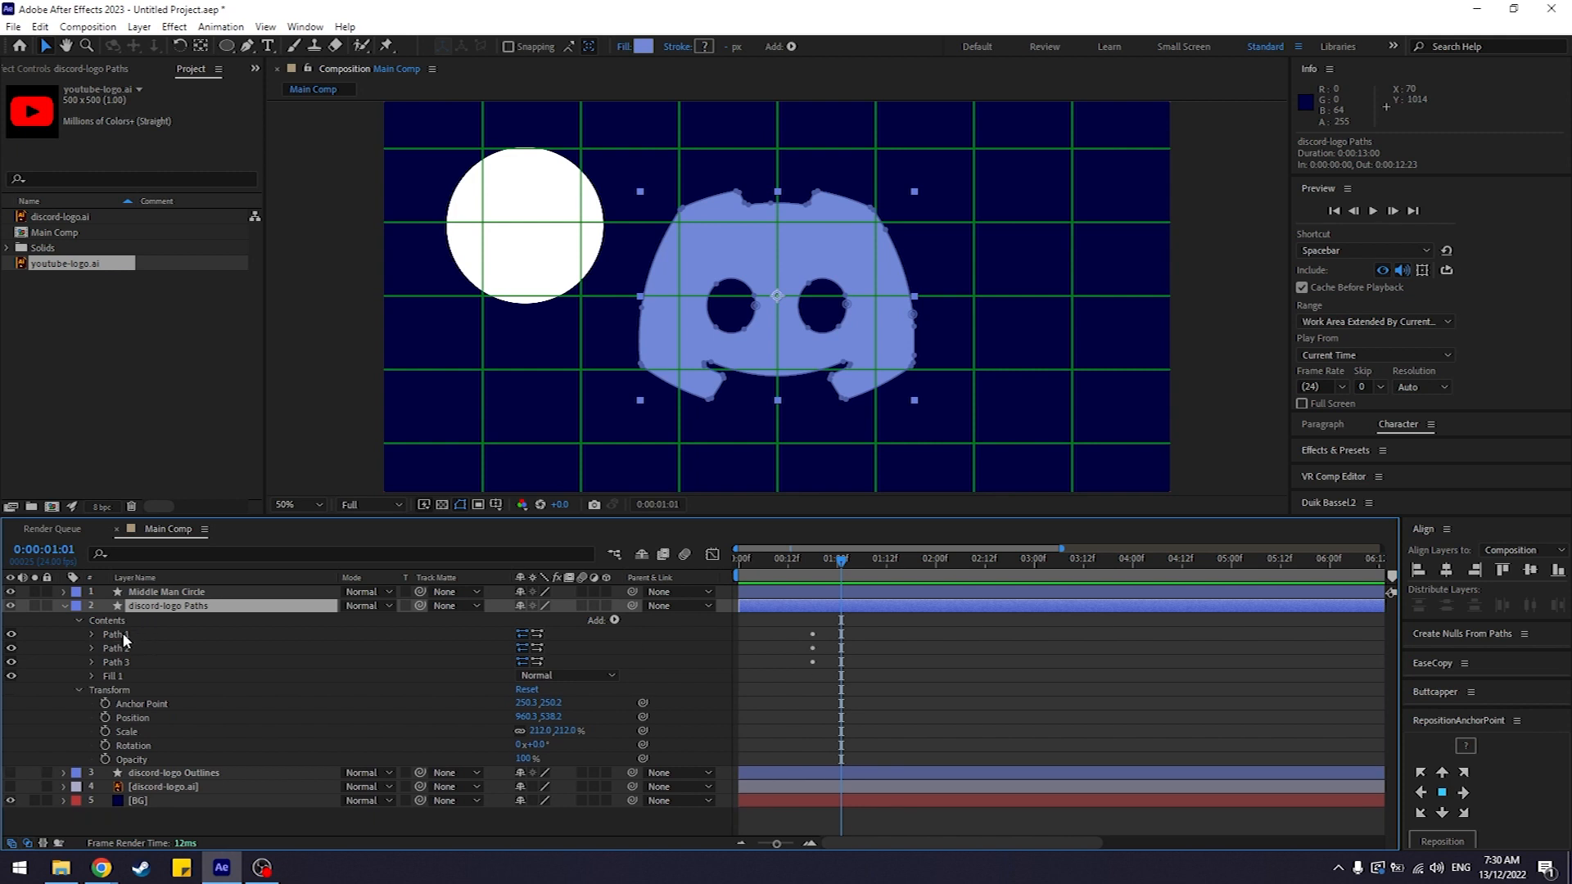
pyautogui.click(122, 632)
pyautogui.click(131, 647)
pyautogui.click(131, 633)
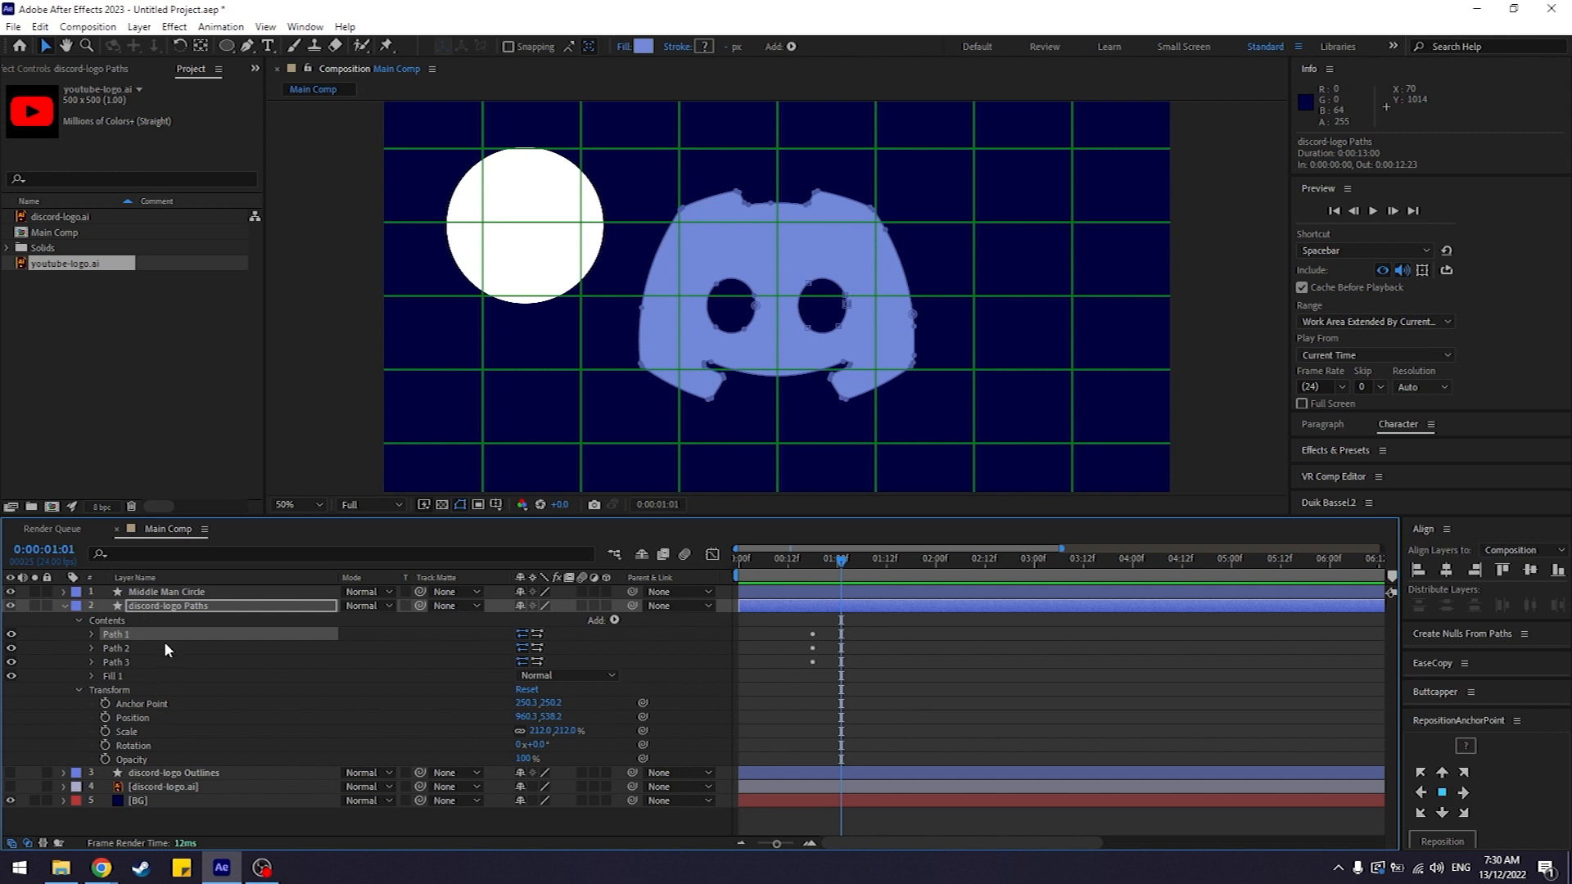
pyautogui.click(164, 646)
pyautogui.click(165, 661)
pyautogui.click(129, 634)
pyautogui.click(92, 634)
pyautogui.click(92, 661)
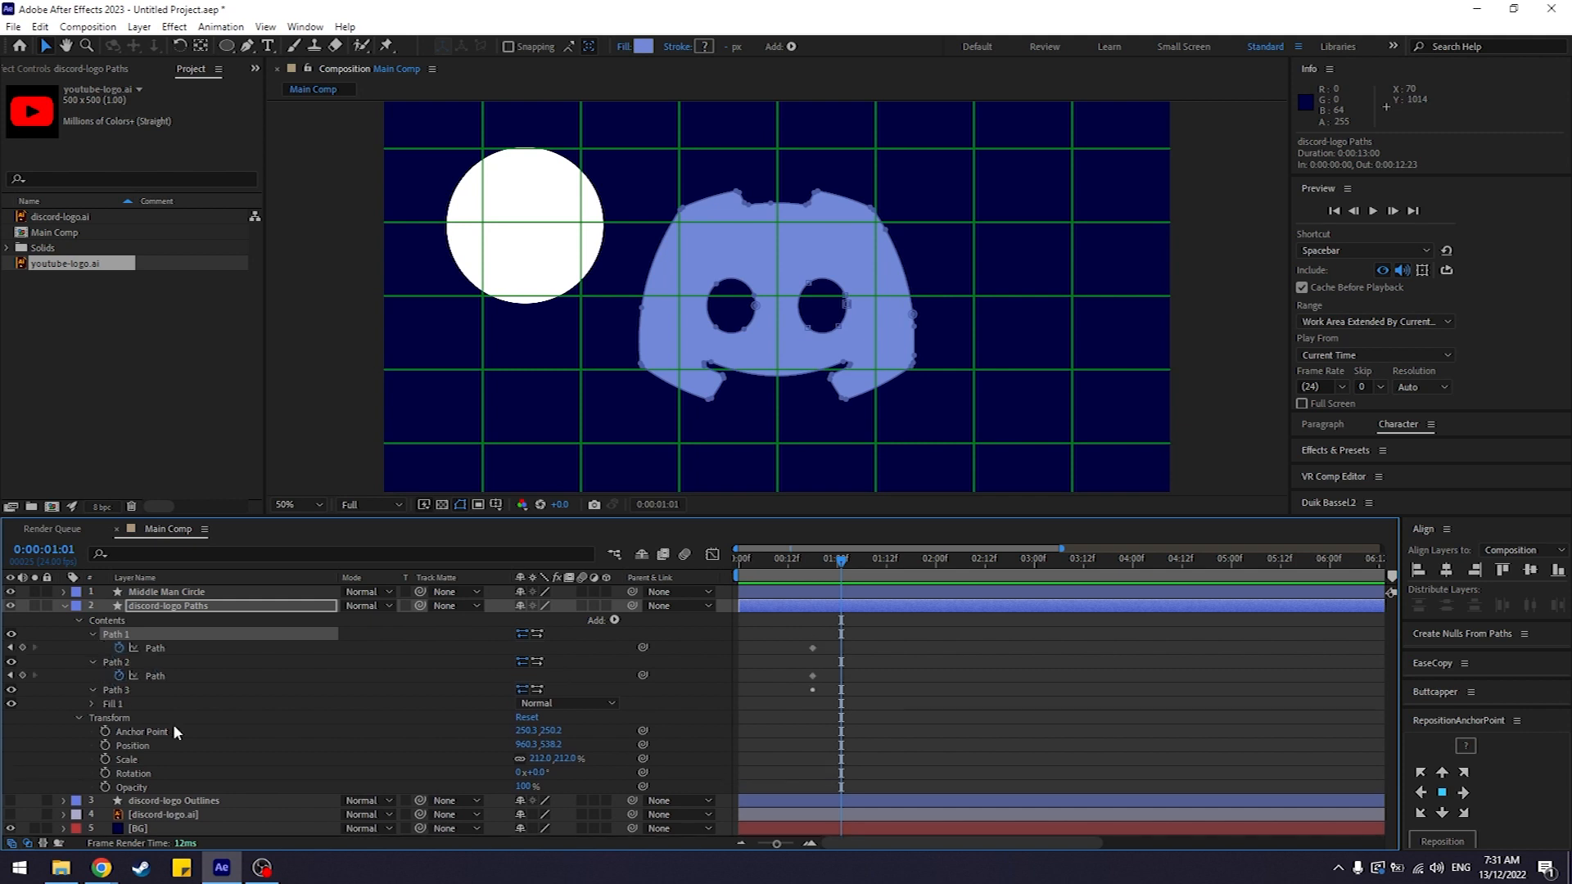
pyautogui.click(92, 690)
# Step: Move the current time to 0:00:02:09 and select the three existing Path keyframes of the discord-logo Paths layer
pyautogui.moveTo(838, 565)
pyautogui.mouseDown()
pyautogui.moveTo(806, 565)
pyautogui.moveTo(846, 566)
pyautogui.mouseUp()
pyautogui.moveTo(940, 566); pyautogui.dragTo(953, 566)
pyautogui.moveTo(843, 628); pyautogui.dragTo(787, 747)
pyautogui.moveTo(764, 574); pyautogui.dragTo(973, 569)
pyautogui.click(917, 650)
pyautogui.moveTo(865, 624); pyautogui.dragTo(786, 726)
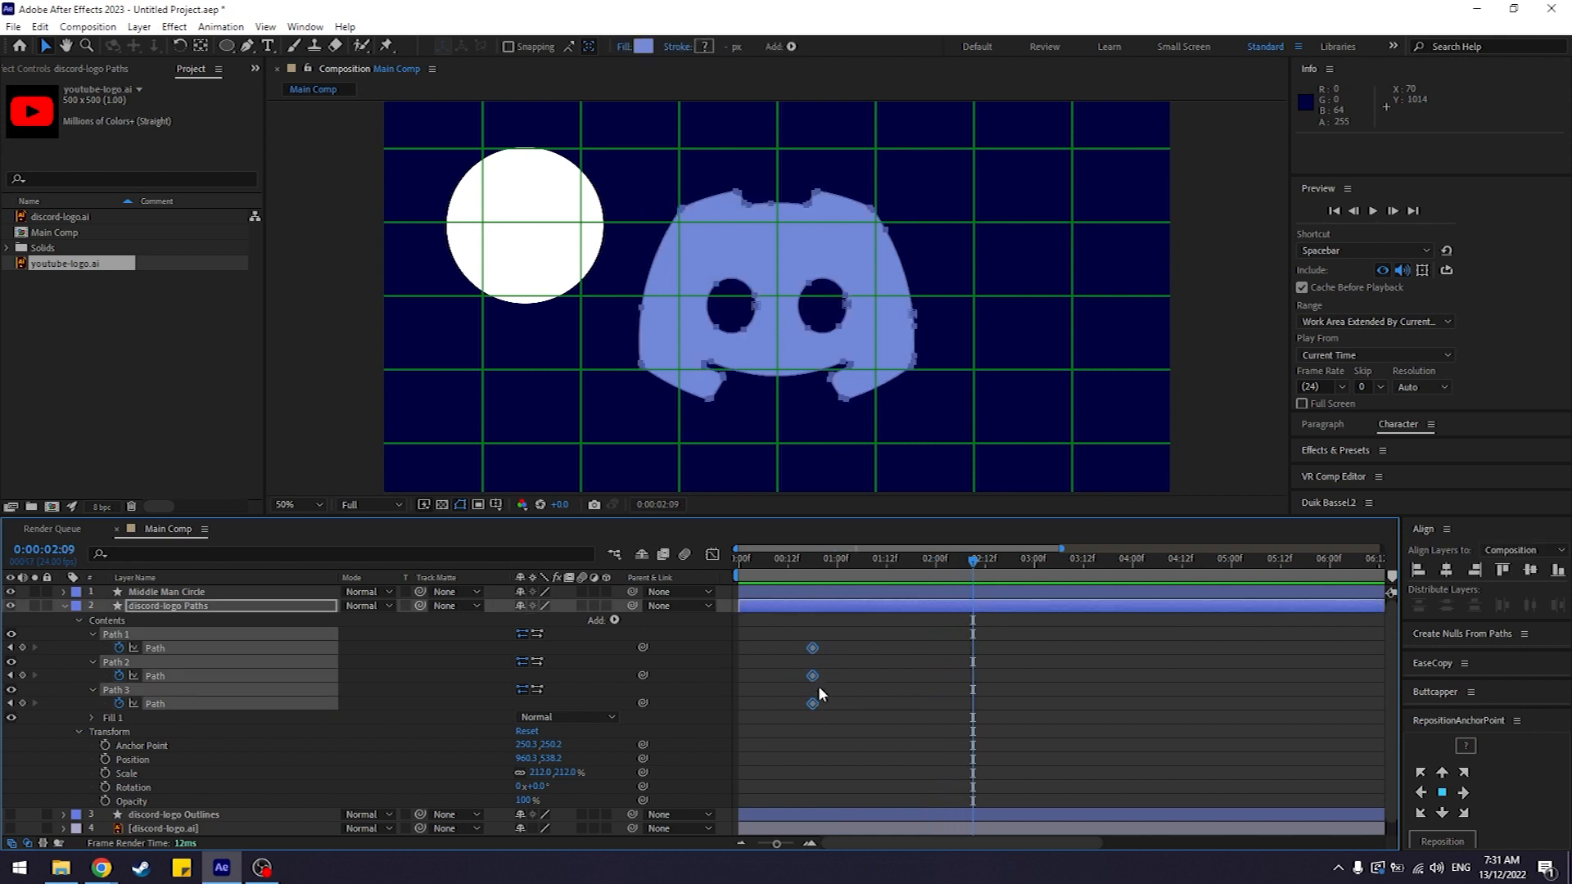
# Step: Try to paste the copied circle keyframe onto the Path properties of Path 1, Path 2 and Path 3 all at once
pyautogui.click(855, 651)
pyautogui.click(228, 648)
pyautogui.keyDown('shift'); pyautogui.click(200, 675); pyautogui.keyUp('shift')
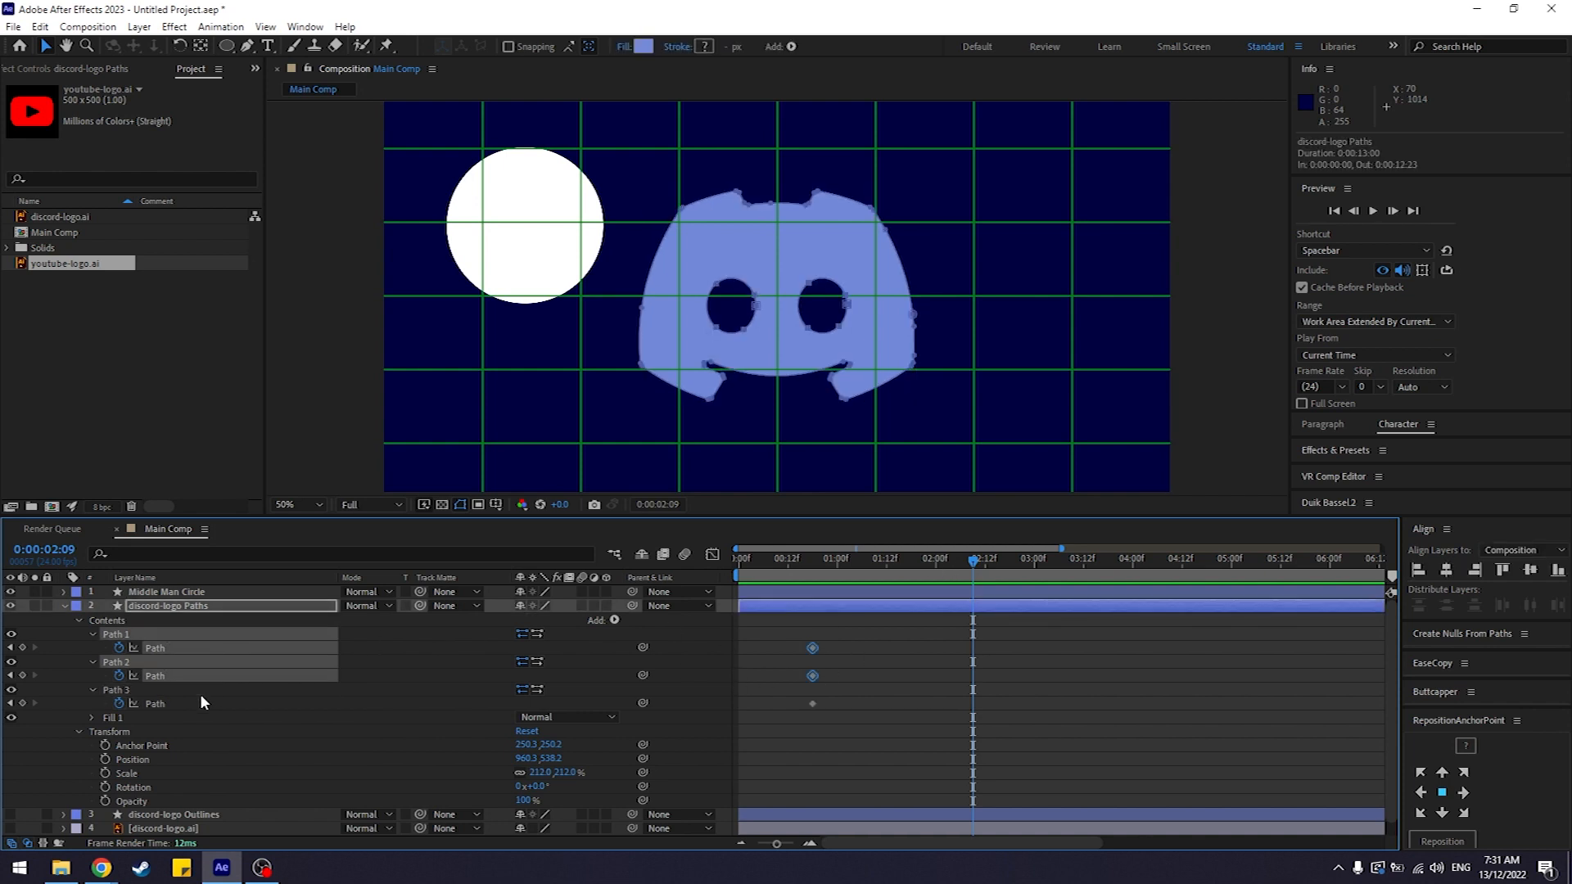
pyautogui.keyDown('shift'); pyautogui.click(208, 703); pyautogui.keyUp('shift')
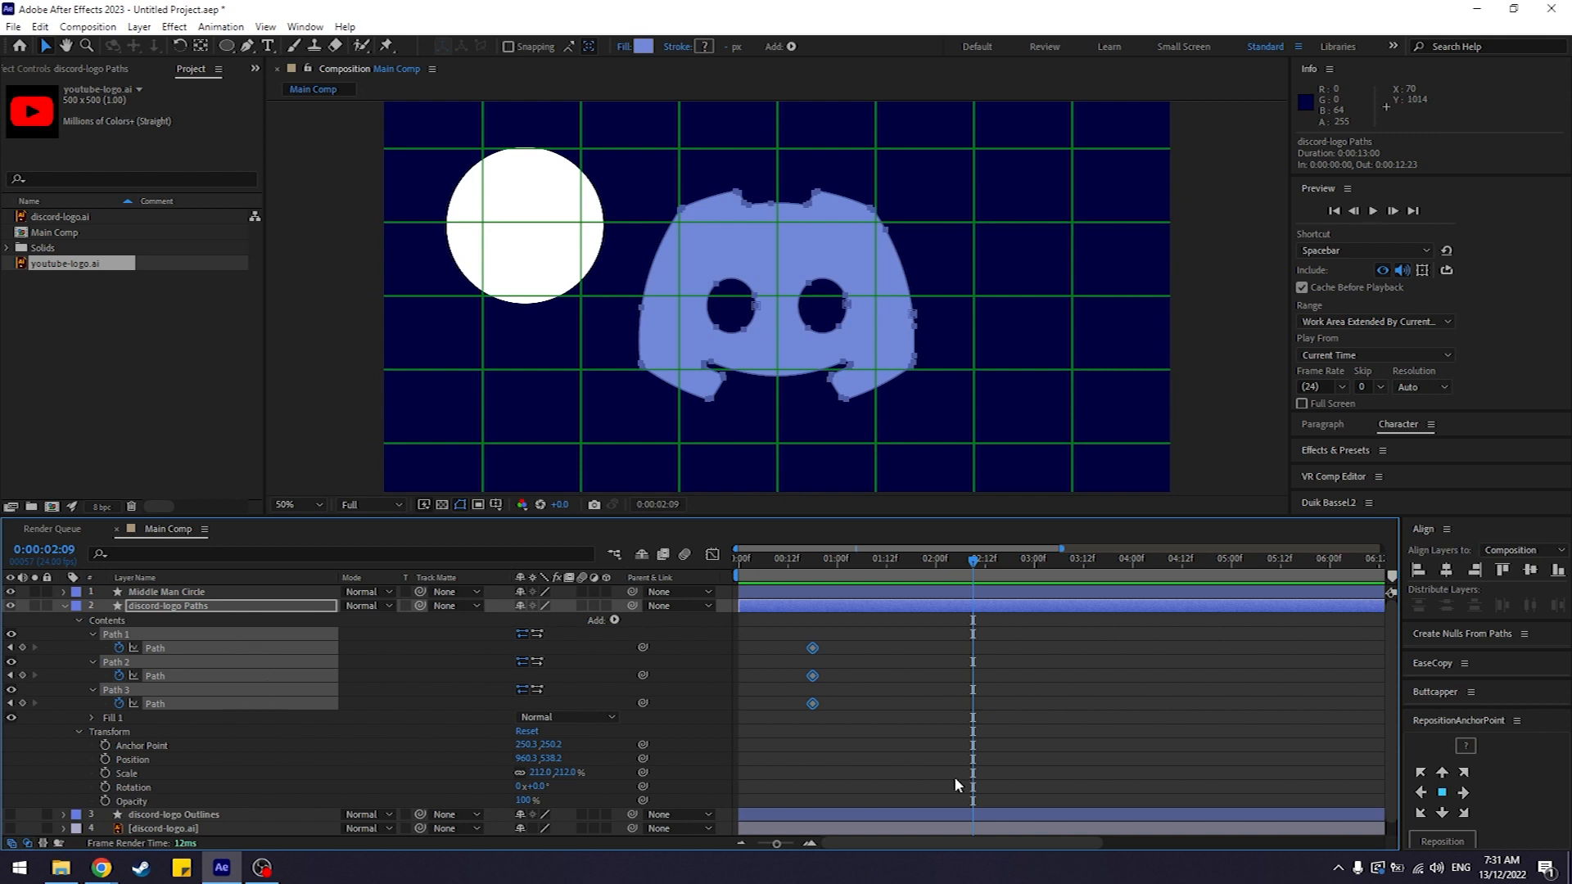
pyautogui.hotkey('ctrl', 'v')
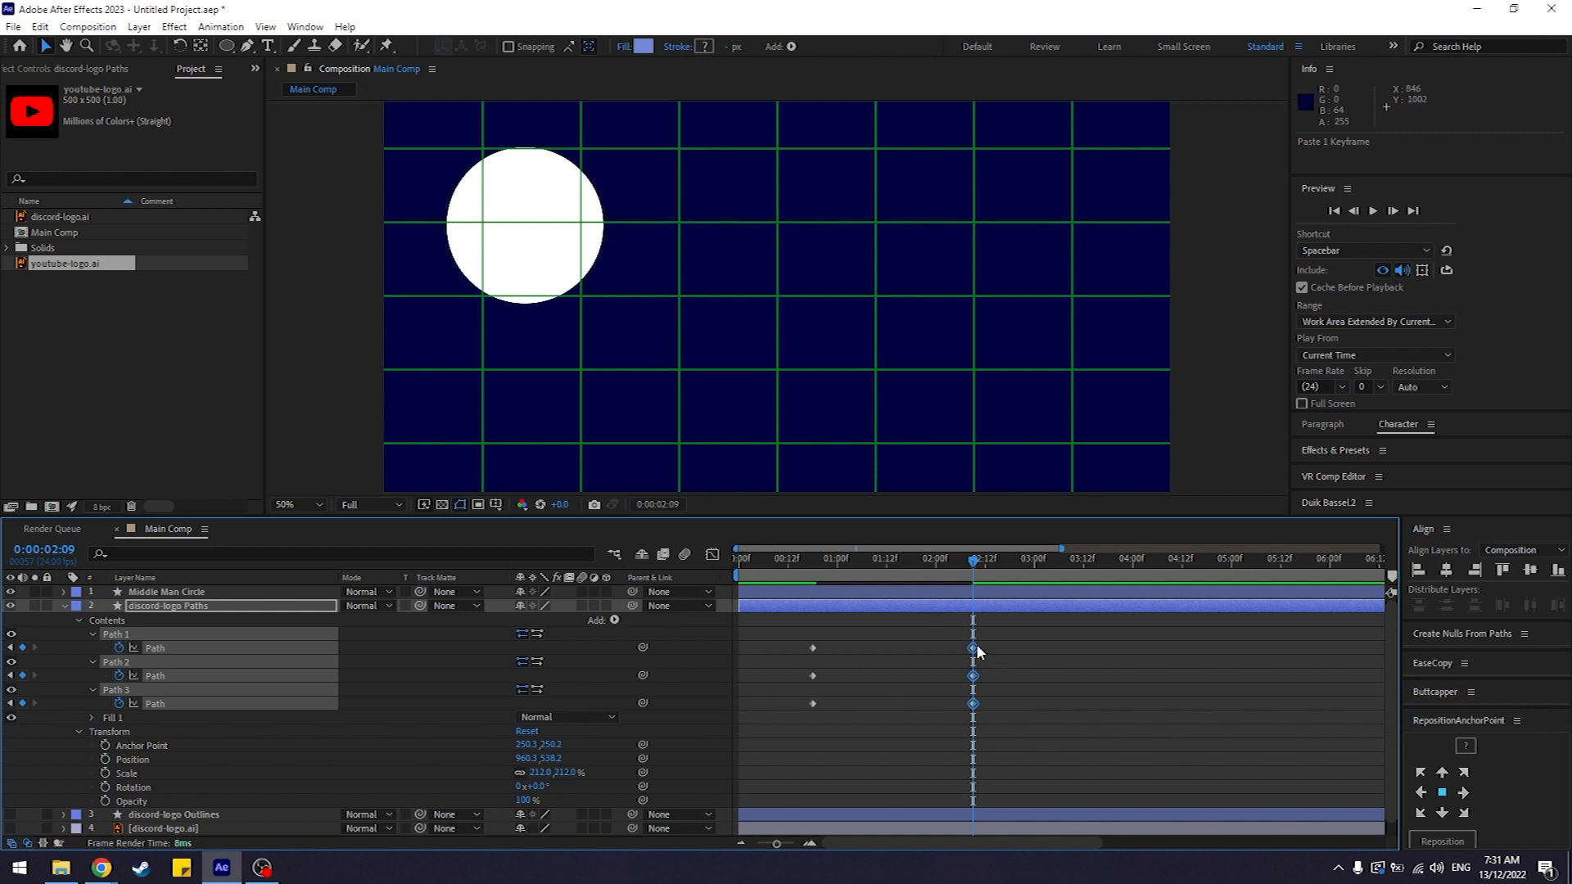
pyautogui.press('Delete')
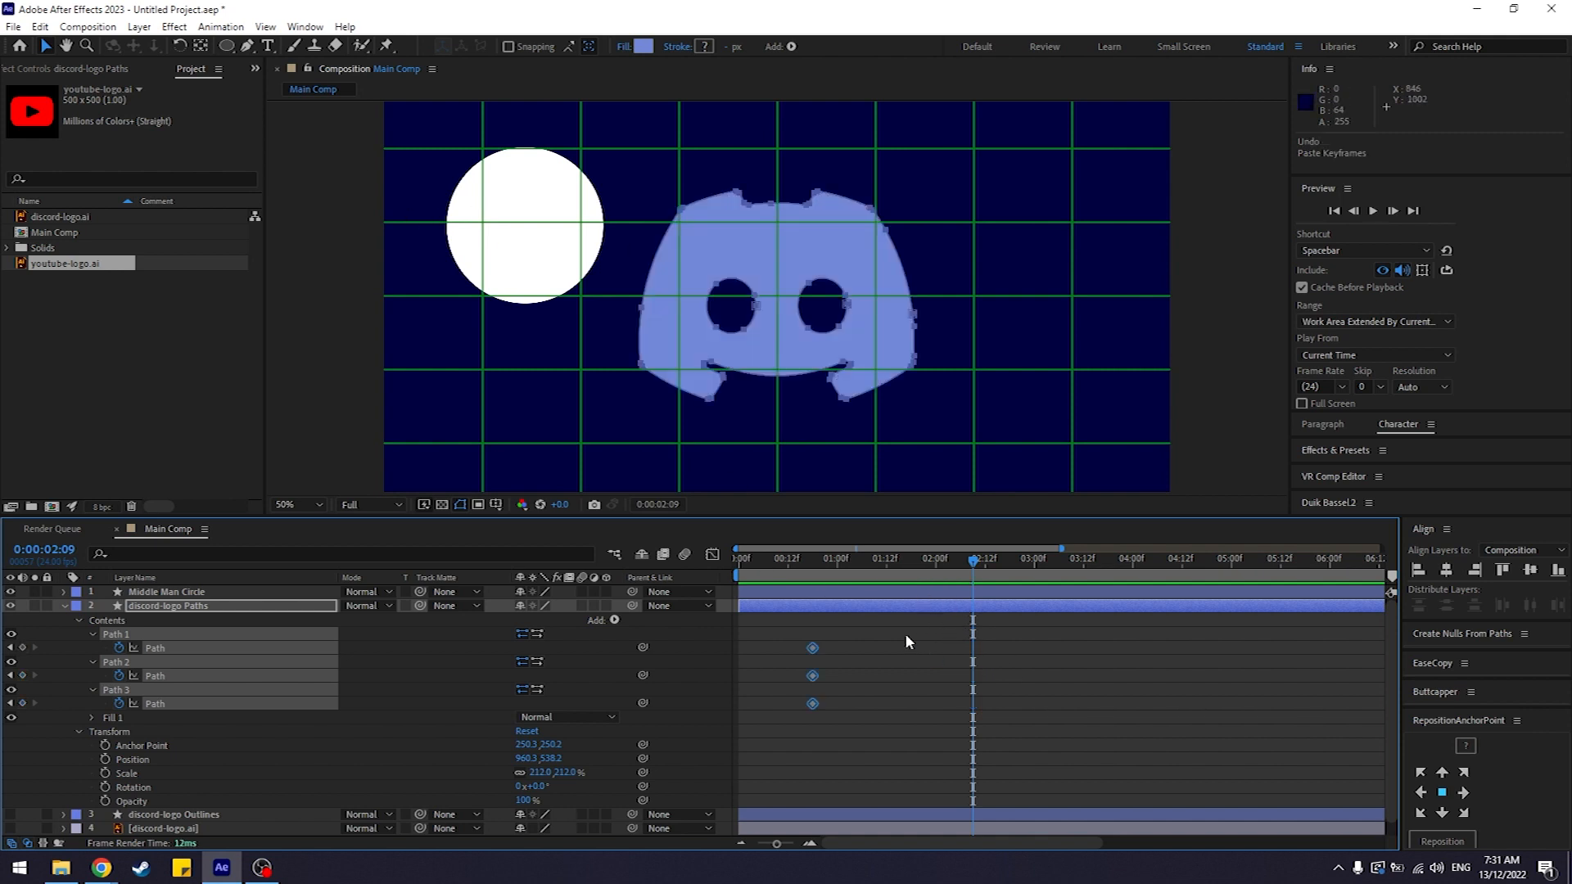
# Step: Paste the copied circle keyframe at 0:00:02:09 onto the Path property of Path 1, Path 2 and Path 3, one at a time
pyautogui.click(410, 724)
pyautogui.click(199, 645)
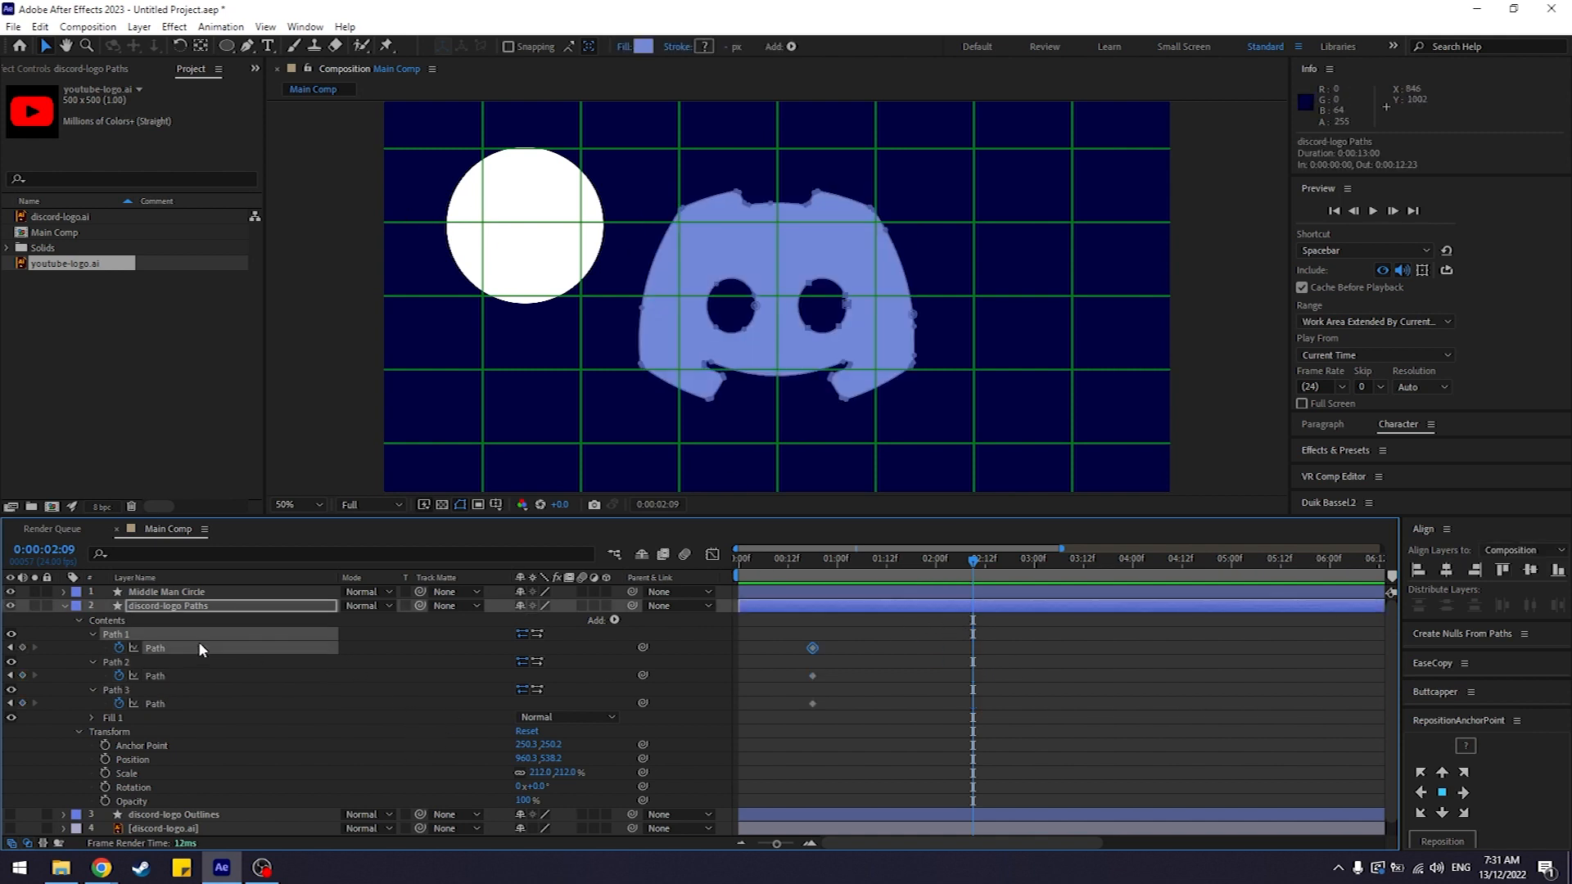
pyautogui.hotkey('ctrl', 'v')
pyautogui.moveTo(934, 629); pyautogui.dragTo(1015, 681)
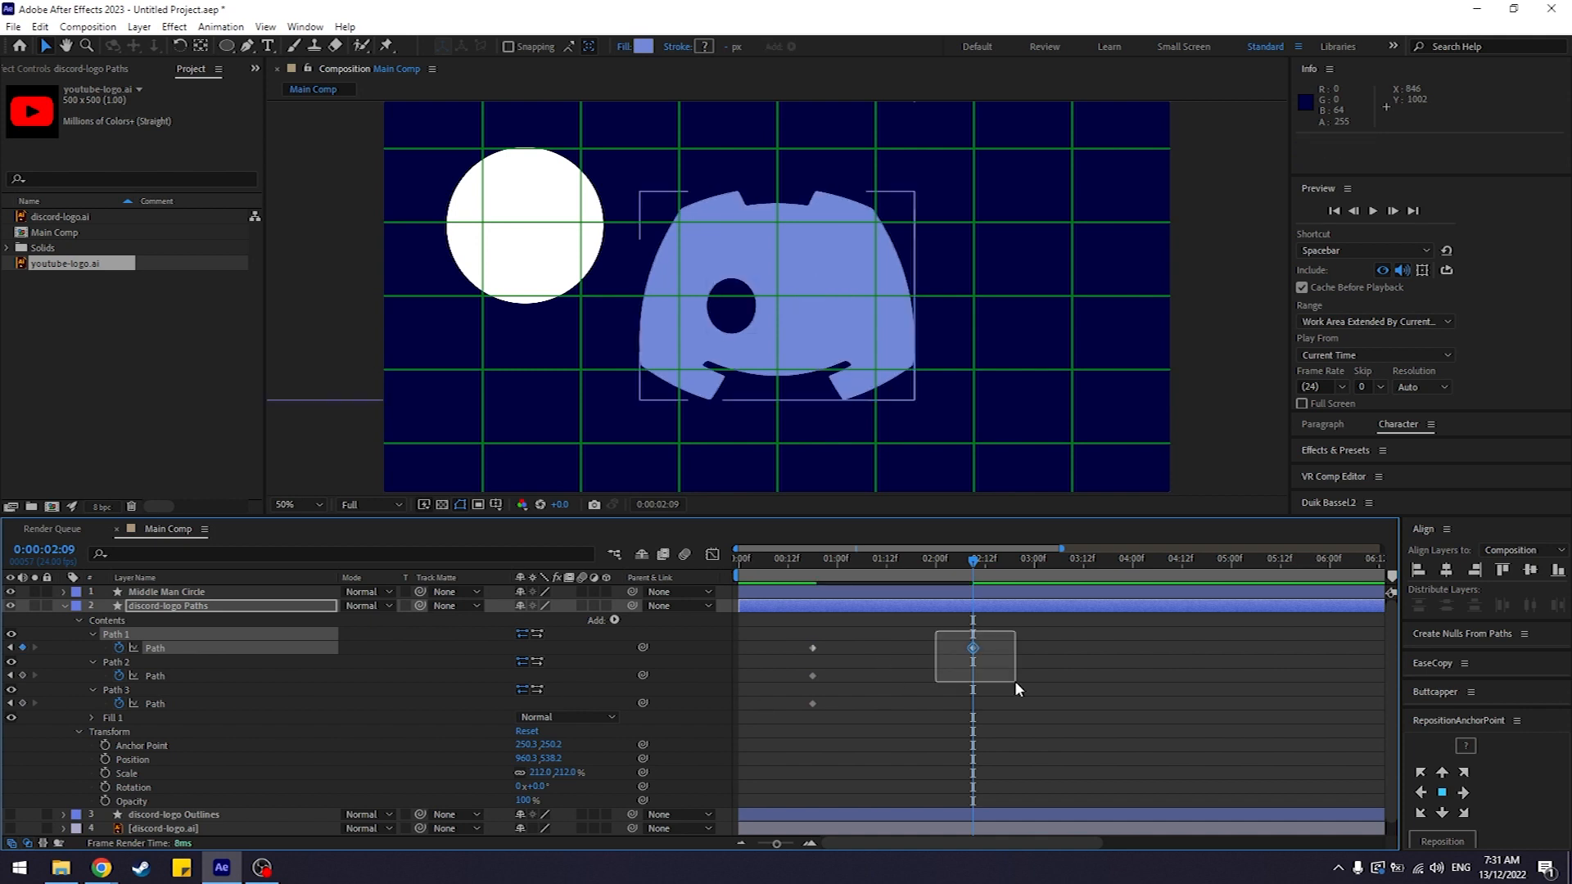
pyautogui.click(154, 675)
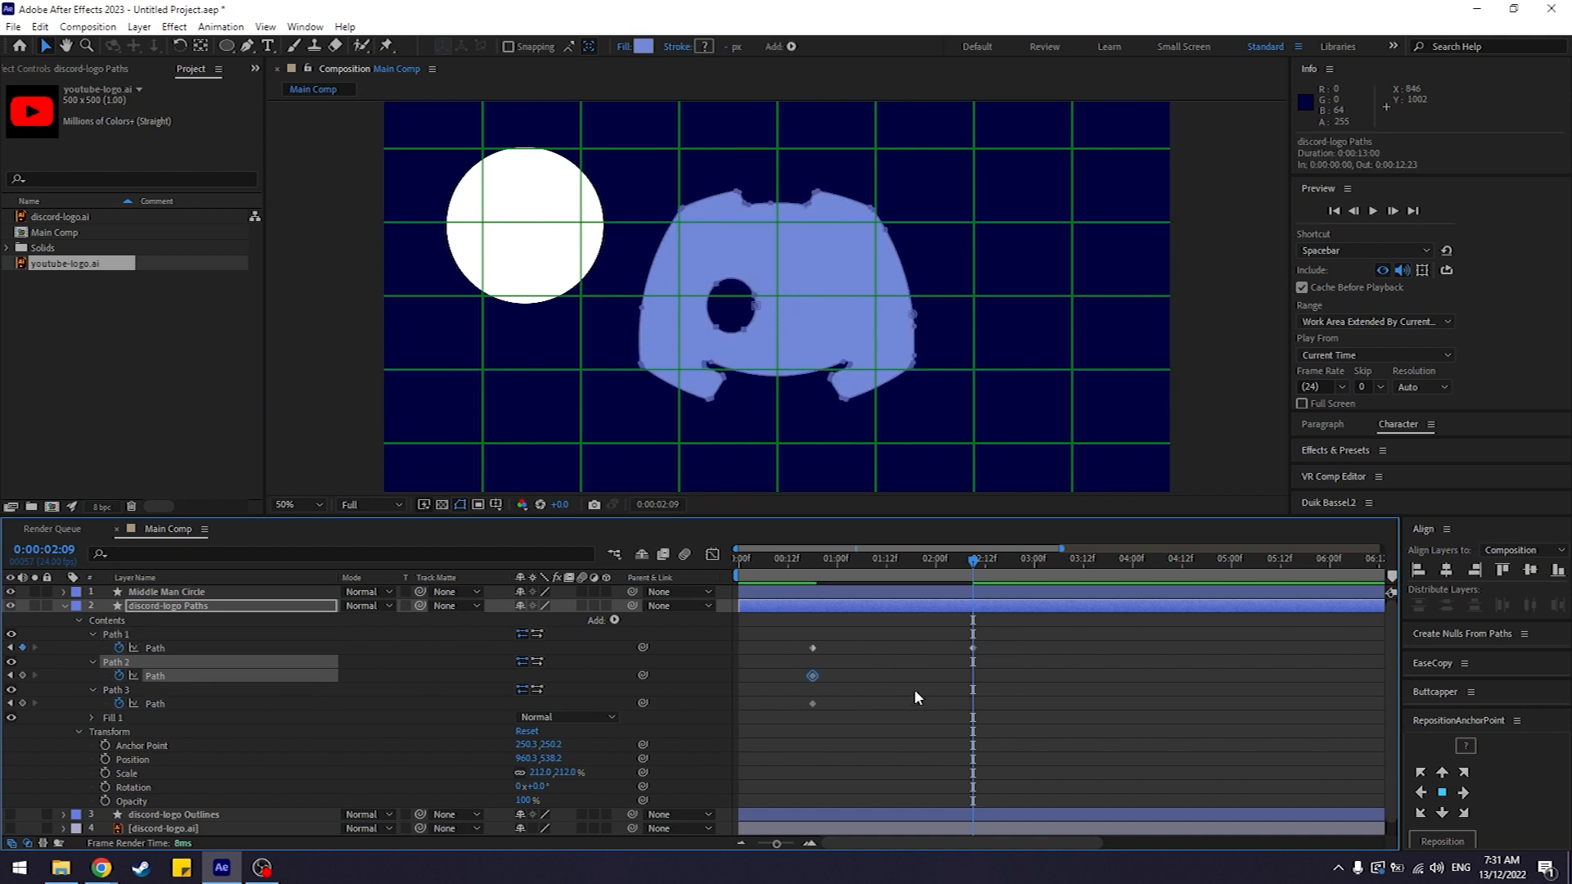
pyautogui.hotkey('ctrl', 'v')
pyautogui.moveTo(944, 643); pyautogui.dragTo(988, 701)
pyautogui.moveTo(978, 559); pyautogui.dragTo(948, 560)
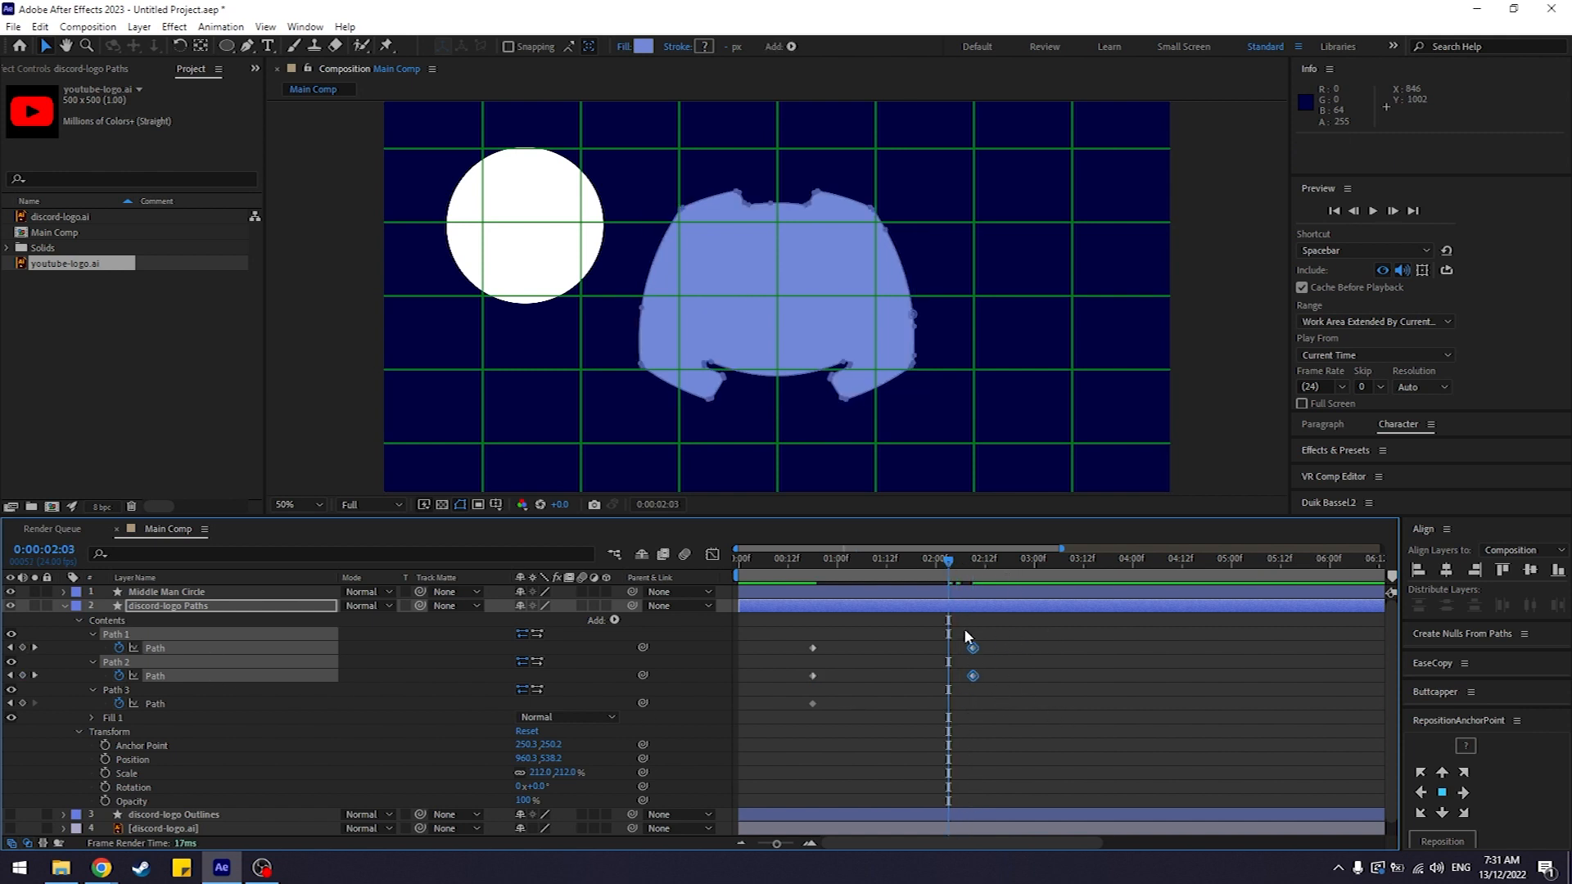
pyautogui.click(971, 561)
pyautogui.click(198, 701)
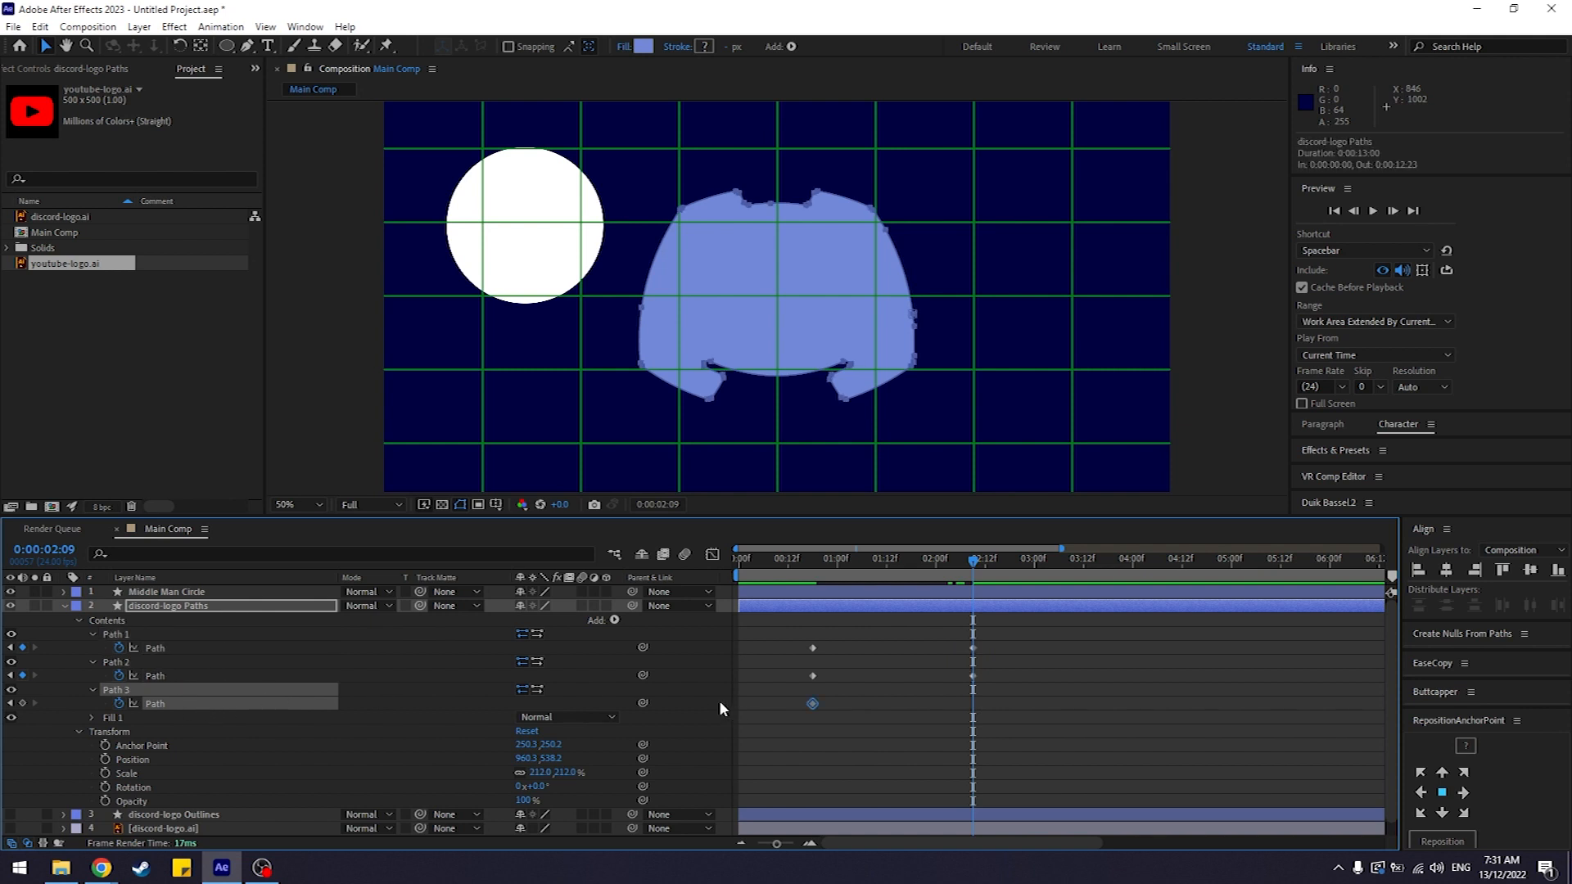
pyautogui.hotkey('ctrl', 'v')
# Step: Preview the discord-logo Paths morph between its keyframes and examine where the circle sits outside the composition at 0:00:02:09
pyautogui.moveTo(969, 565); pyautogui.dragTo(797, 567)
pyautogui.click(978, 645)
pyautogui.moveTo(831, 624); pyautogui.dragTo(787, 714)
pyautogui.moveTo(808, 557); pyautogui.dragTo(973, 578)
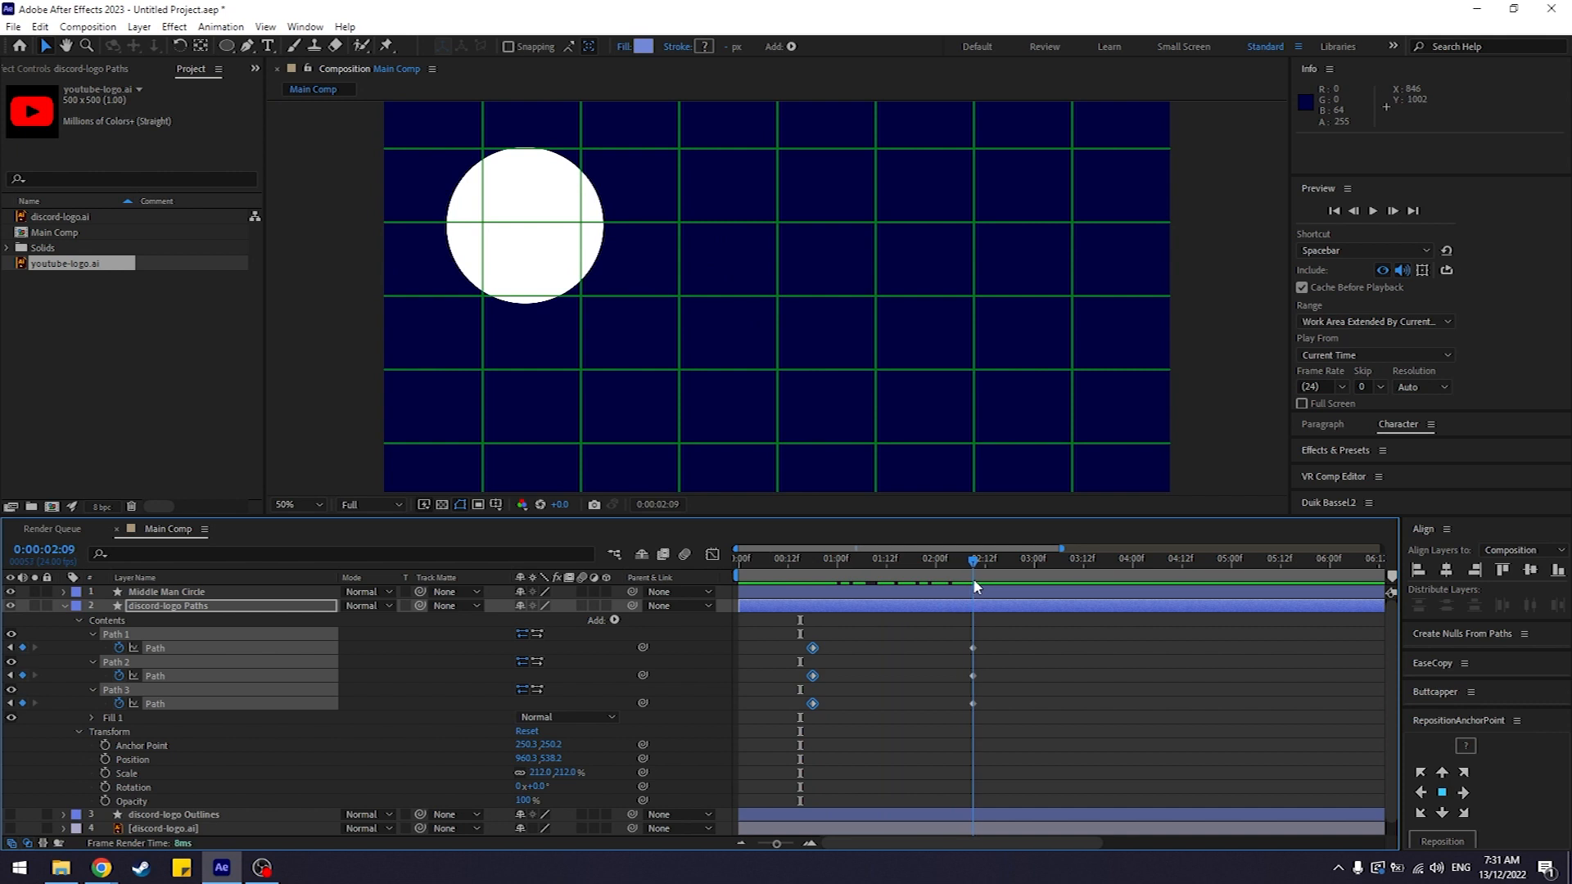
pyautogui.click(1061, 666)
pyautogui.press(',')
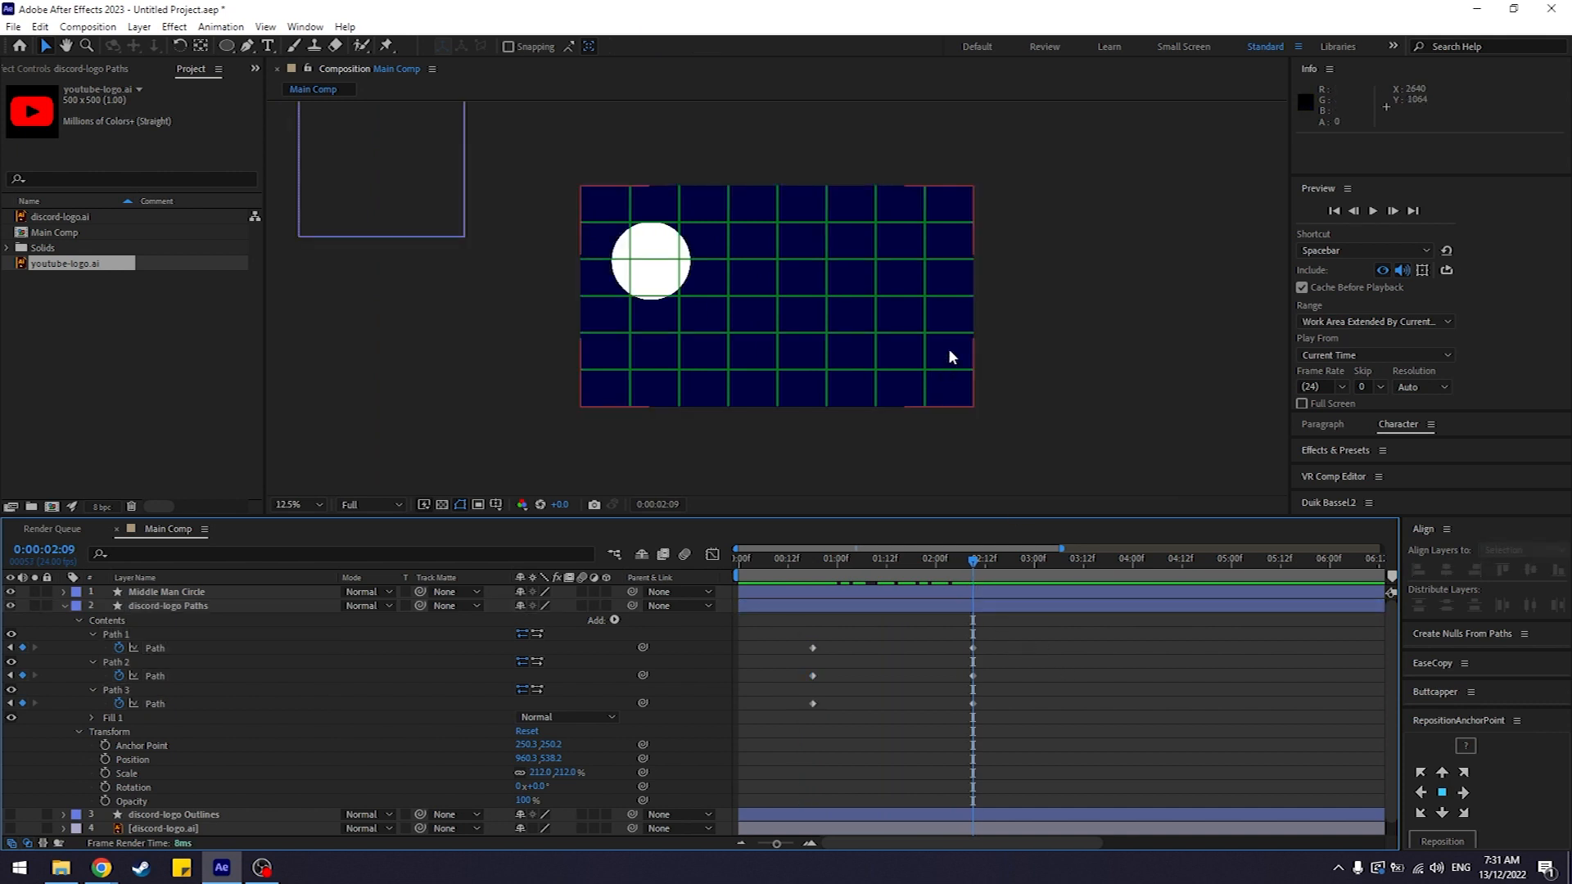
pyautogui.press(',')
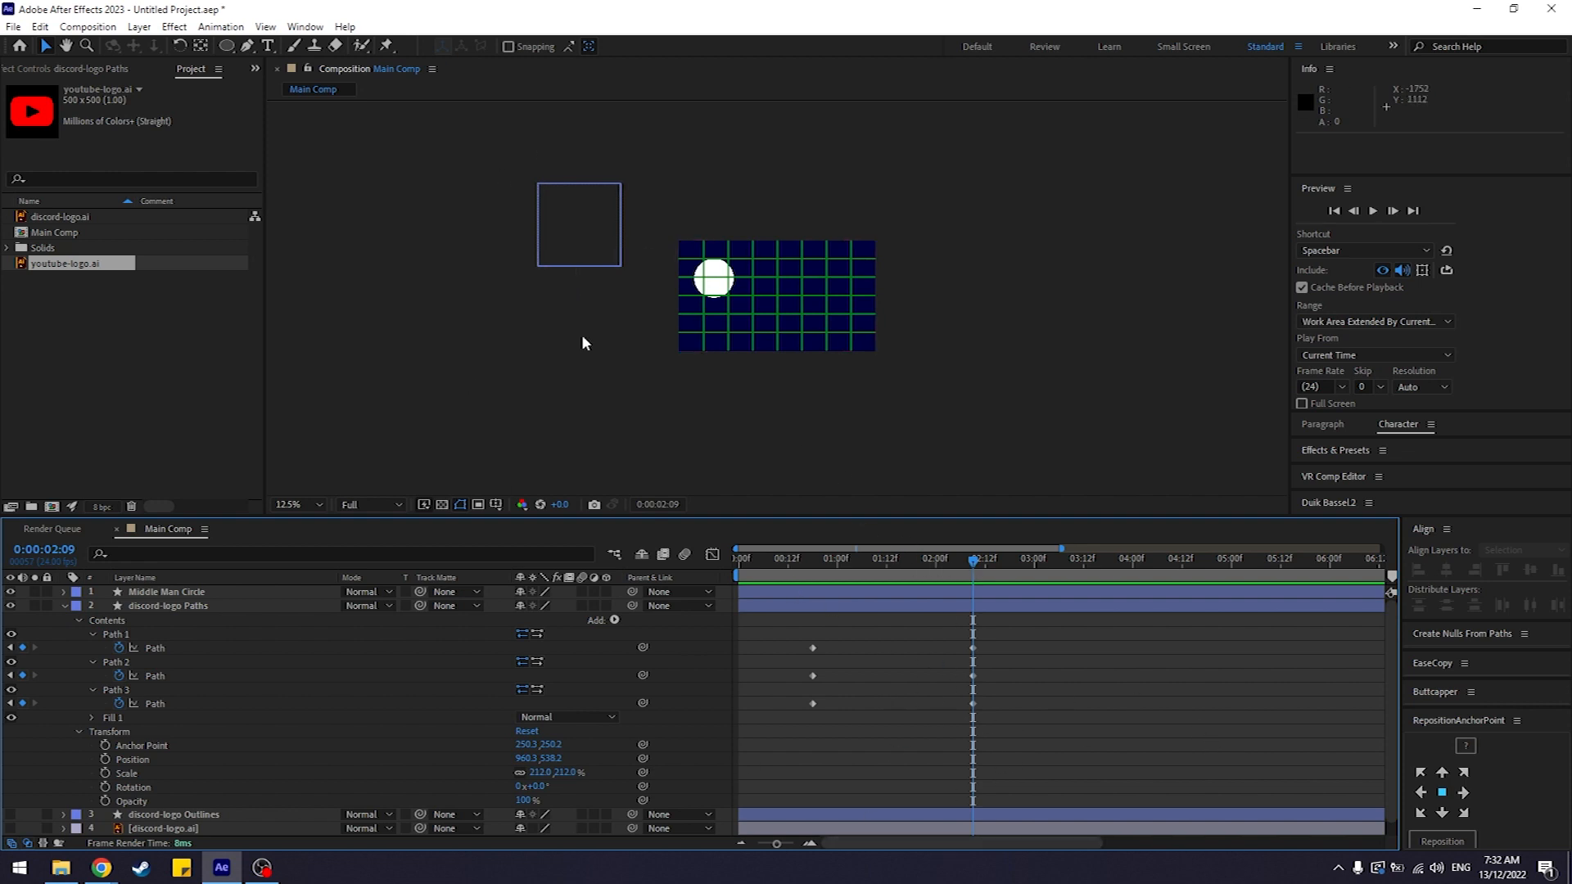
pyautogui.moveTo(945, 577)
pyautogui.mouseDown()
pyautogui.moveTo(907, 559)
pyautogui.moveTo(765, 608)
pyautogui.moveTo(809, 567)
pyautogui.moveTo(974, 567)
pyautogui.mouseUp()
# Step: Try to bring the morphed circle into the composition by moving the whole discord-logo Paths layer, check its starting keyframes, and undo the moves
pyautogui.moveTo(480, 163); pyautogui.dragTo(657, 344)
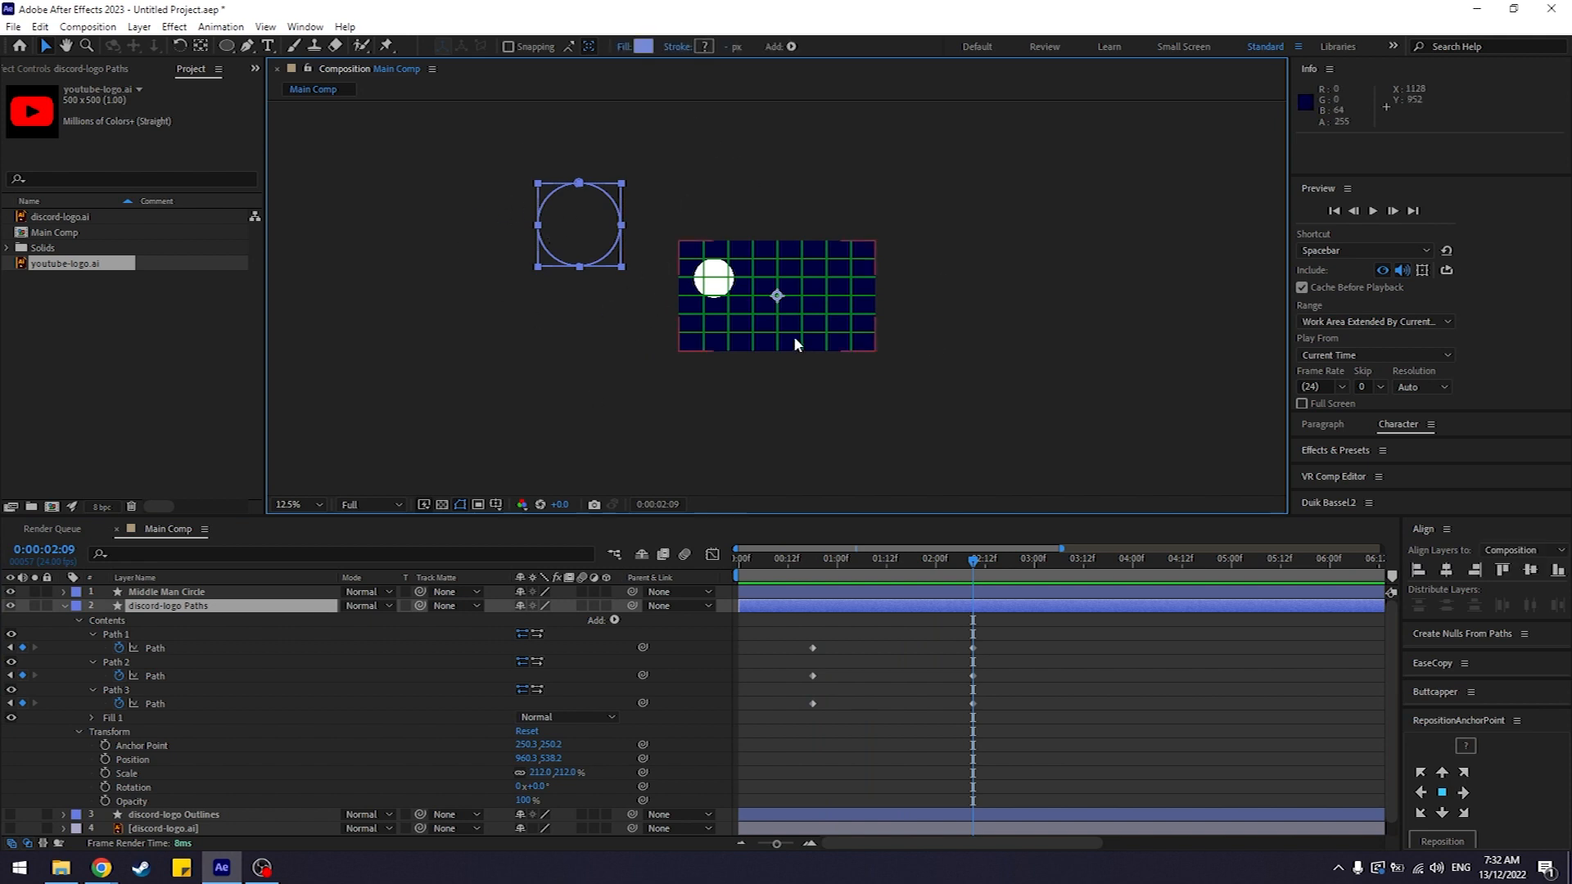
pyautogui.press('.')
pyautogui.moveTo(379, 164); pyautogui.dragTo(799, 346)
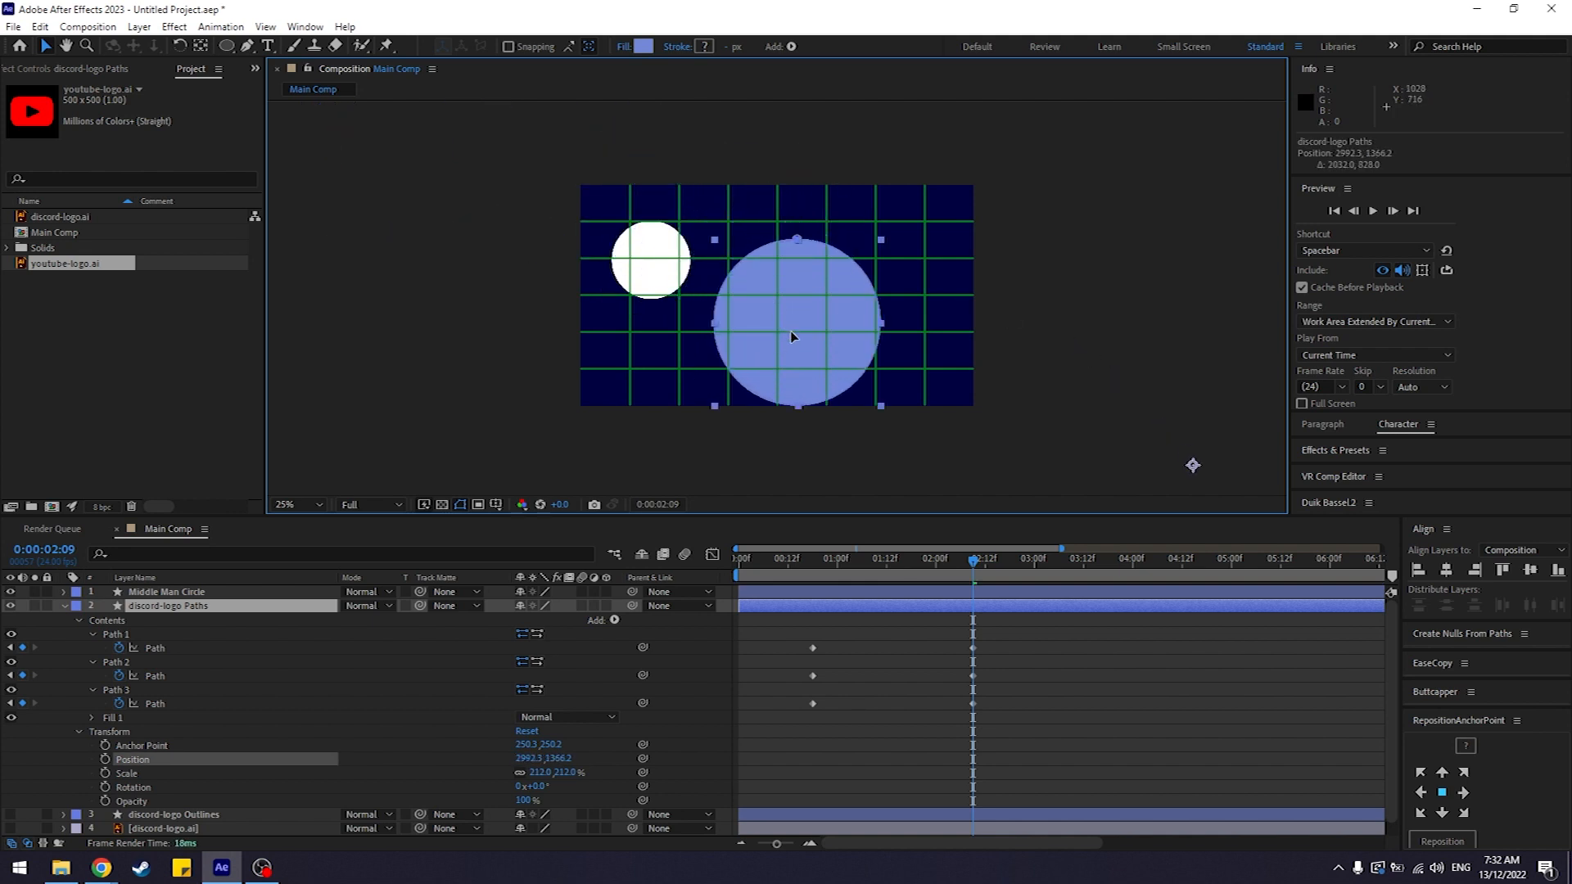
pyautogui.click(892, 565)
pyautogui.moveTo(892, 565); pyautogui.dragTo(973, 554)
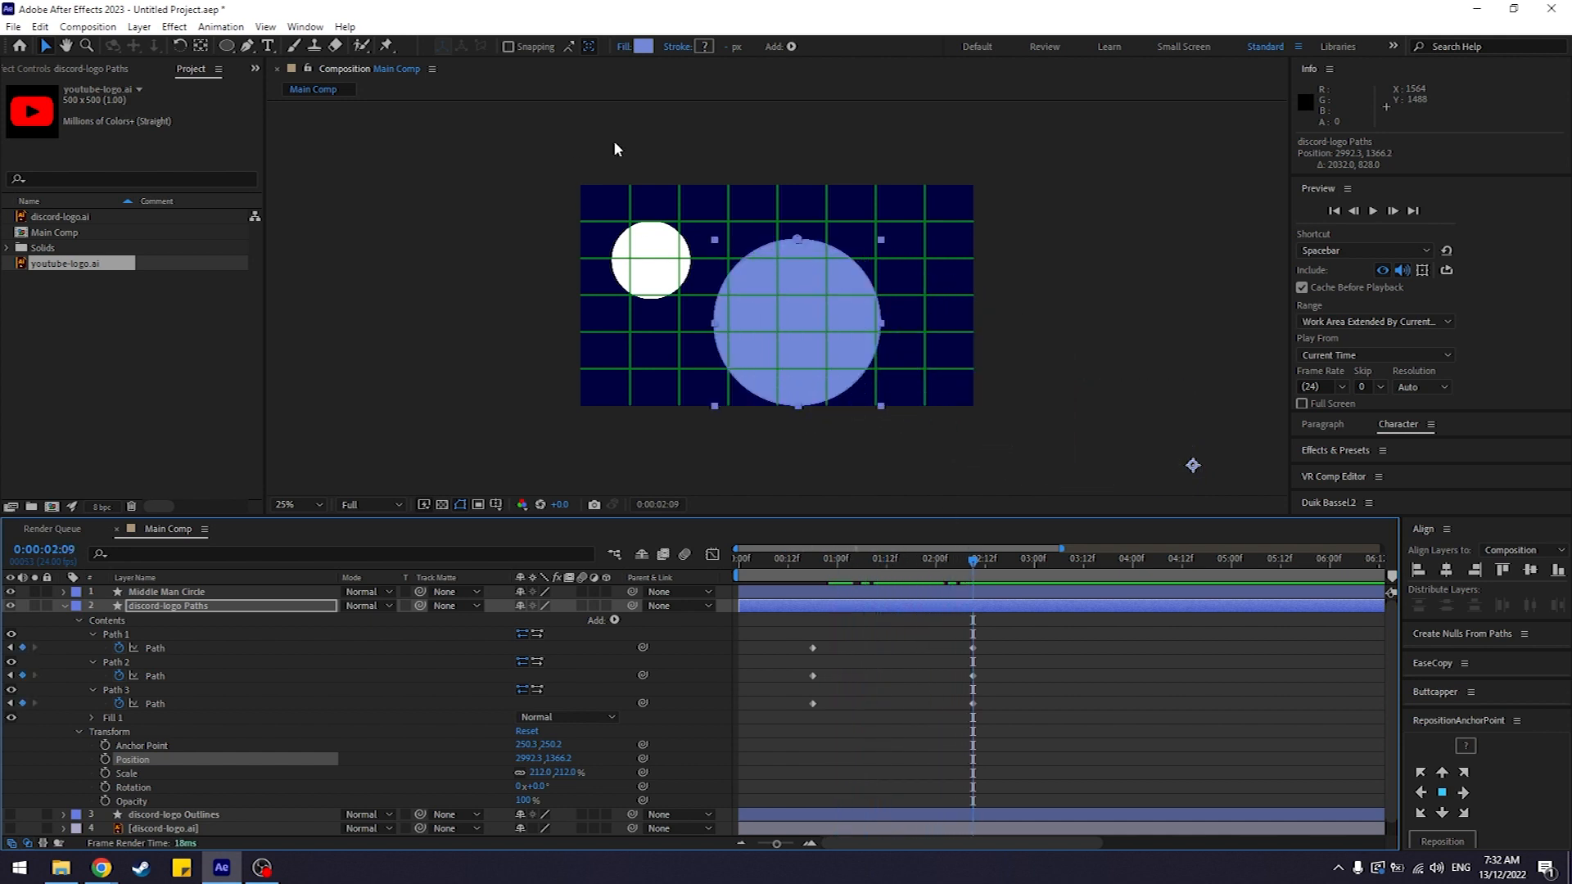
pyautogui.click(770, 310)
pyautogui.moveTo(769, 309); pyautogui.dragTo(768, 309)
pyautogui.click(814, 560)
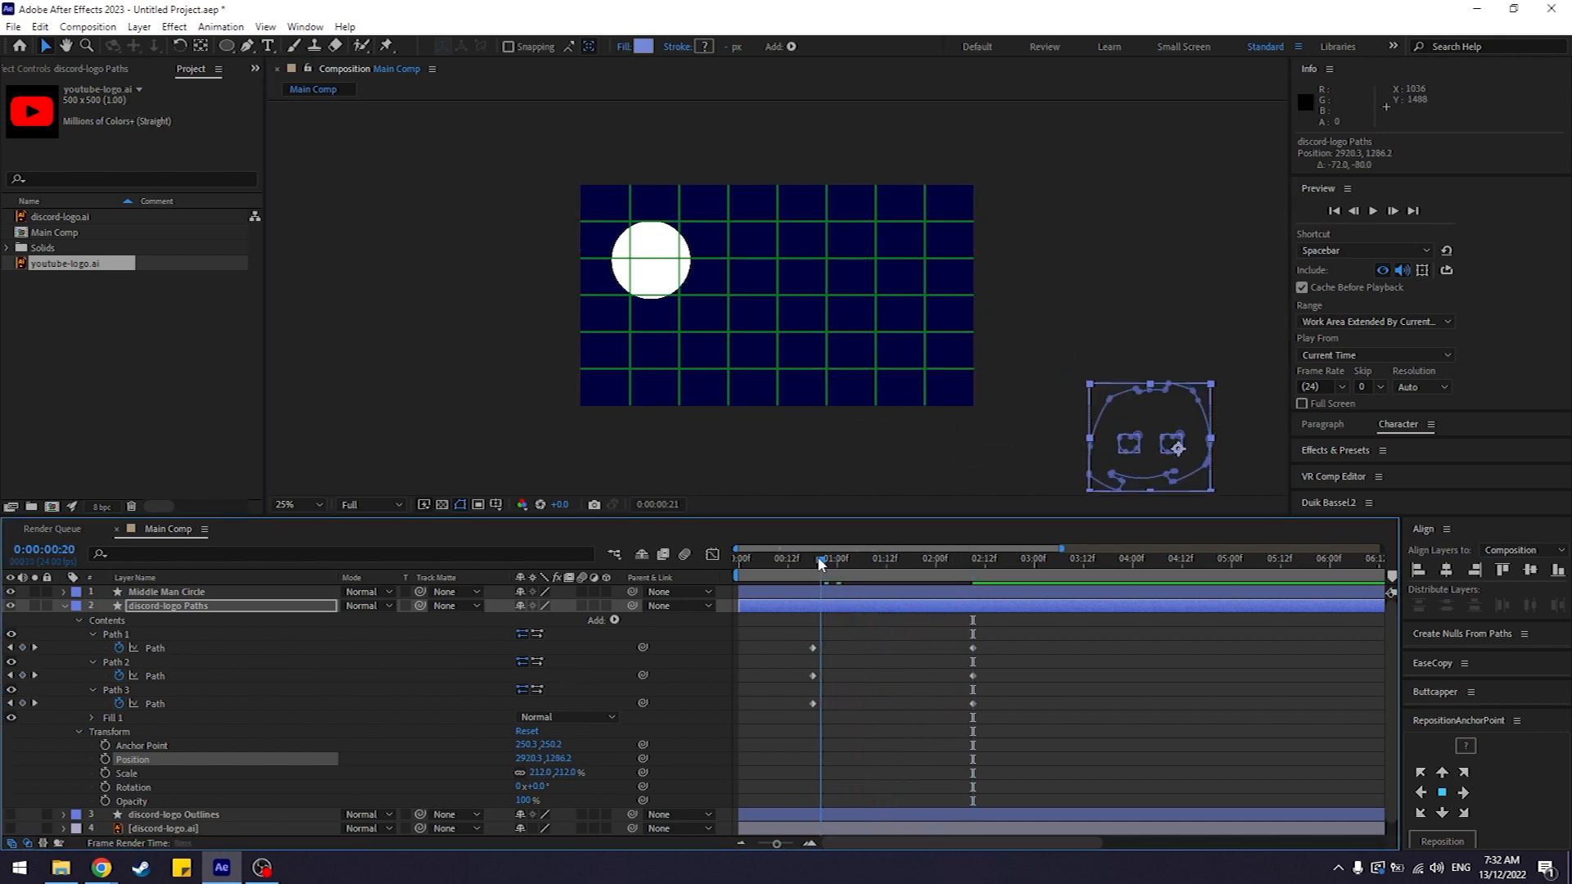
pyautogui.press(',')
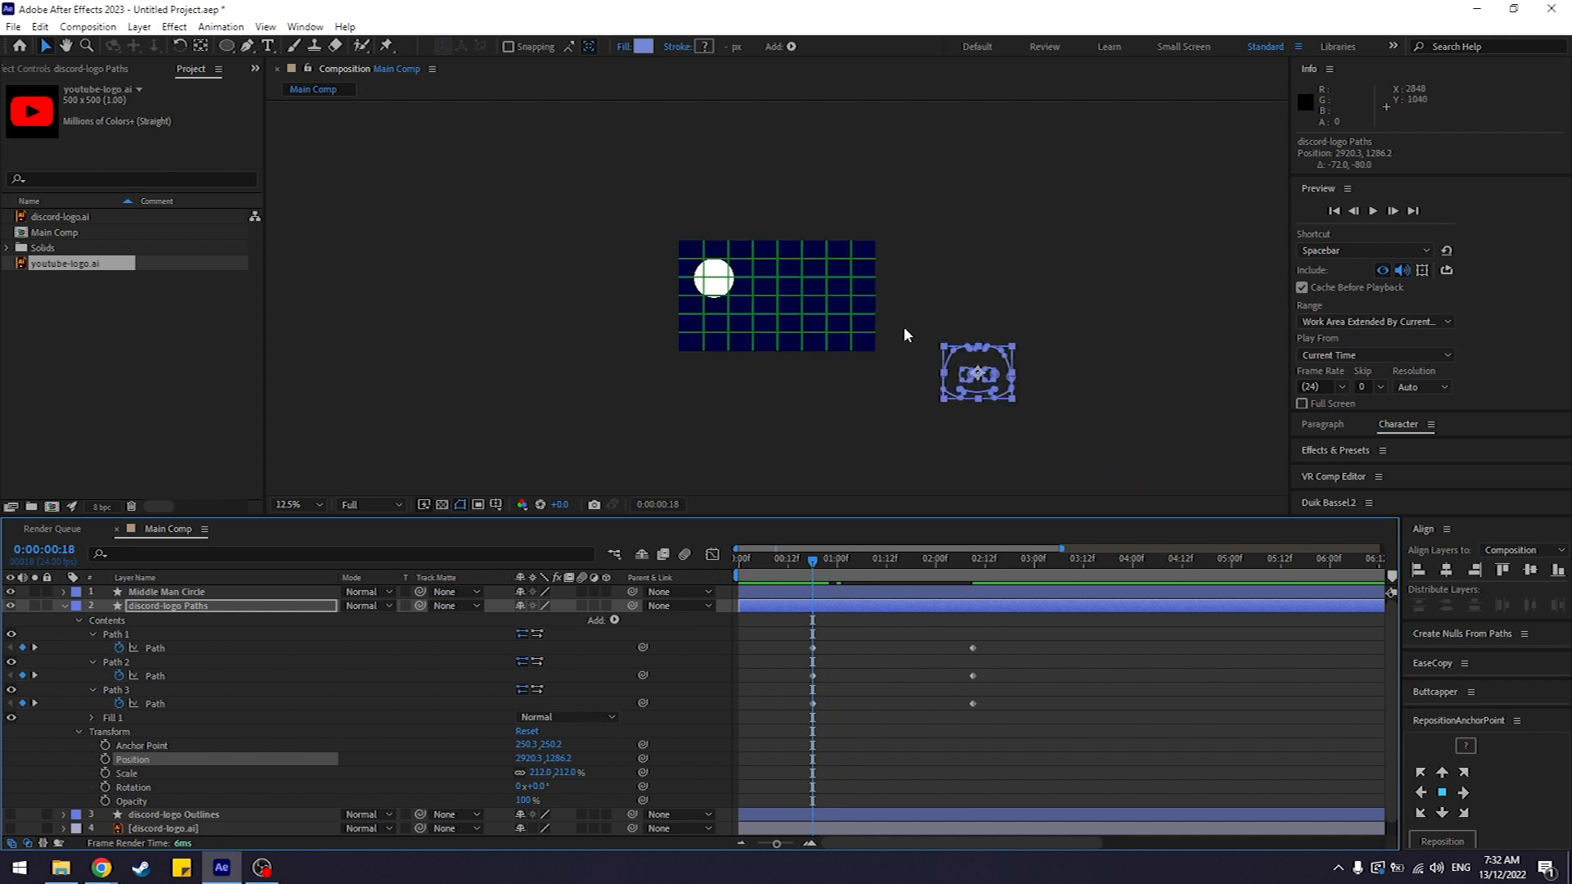
pyautogui.hotkey('ctrl', 'z')
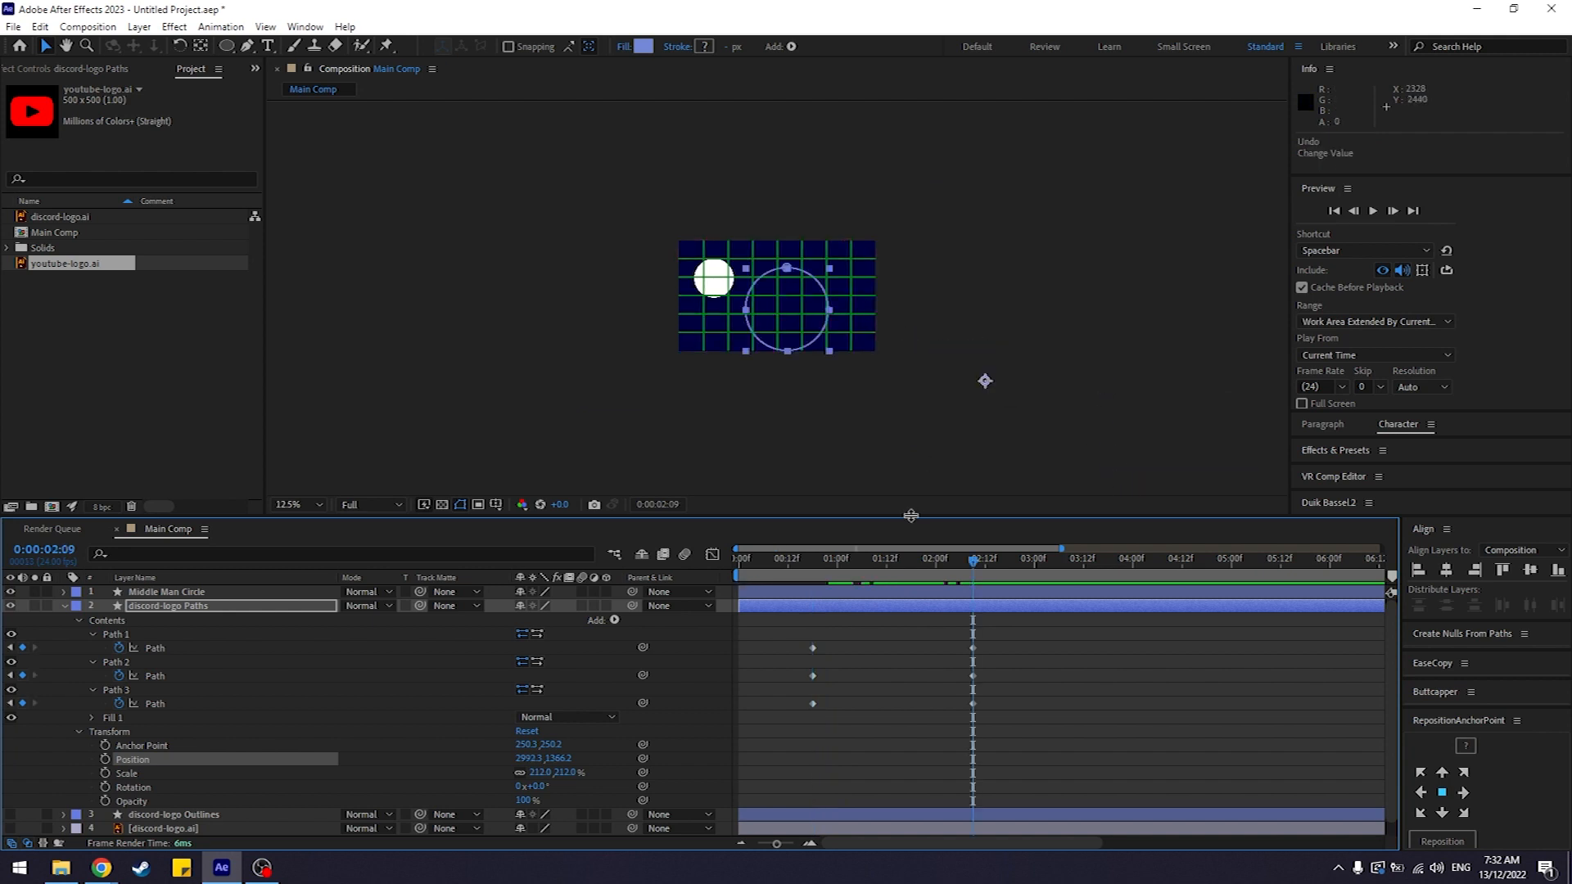
pyautogui.click(866, 640)
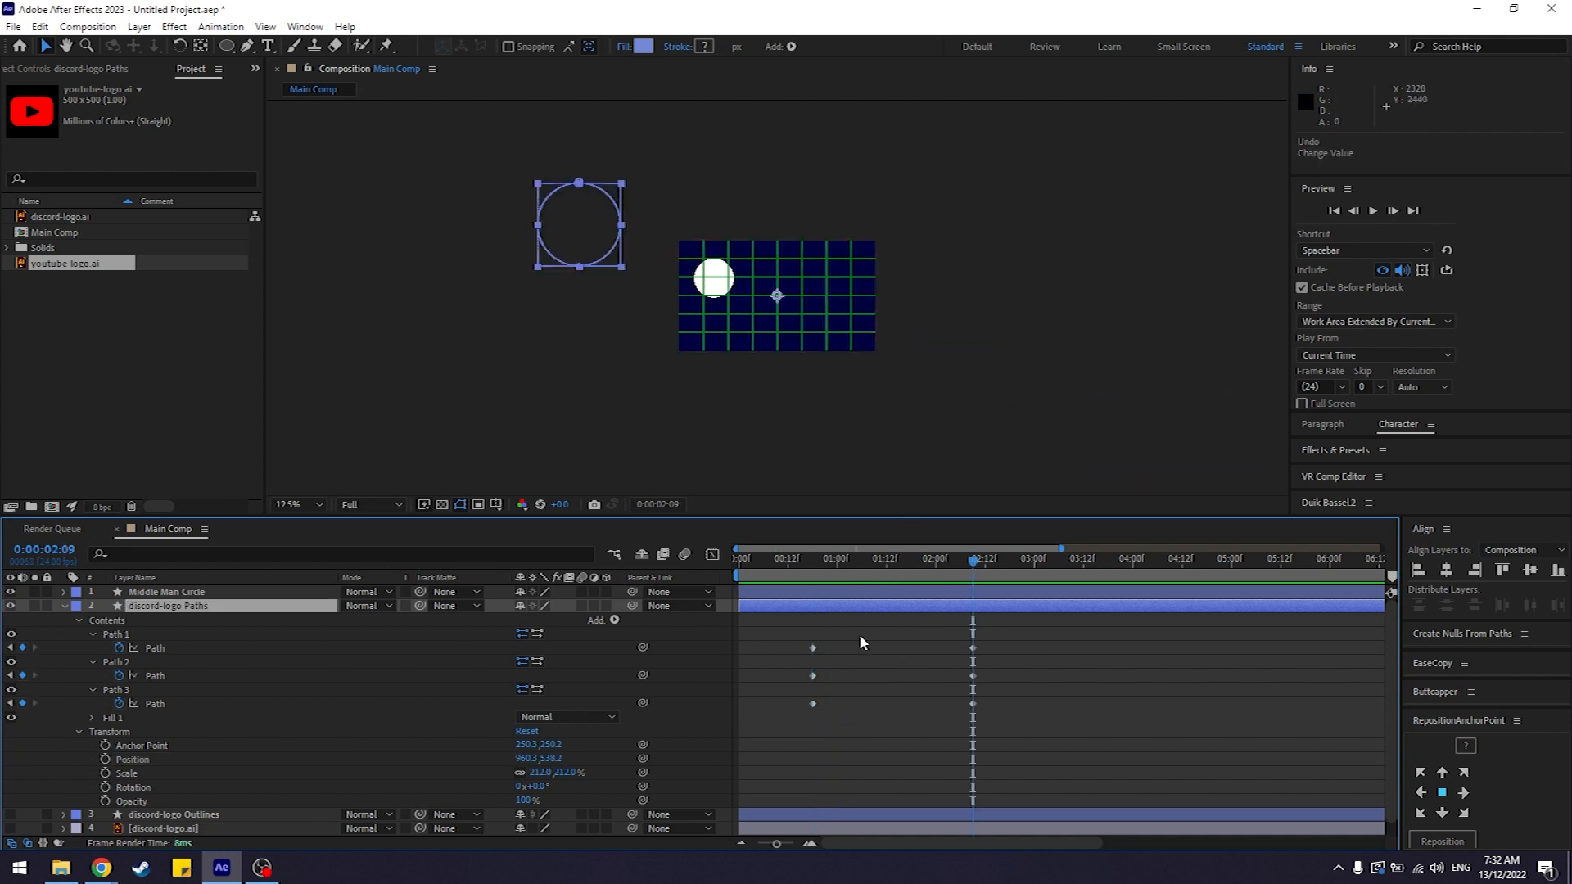
# Step: Examine the logo and circle Path keyframes of the discord-logo Paths layer, selecting each group with the current time at 0:00:00:11
pyautogui.click(813, 562)
pyautogui.click(868, 624)
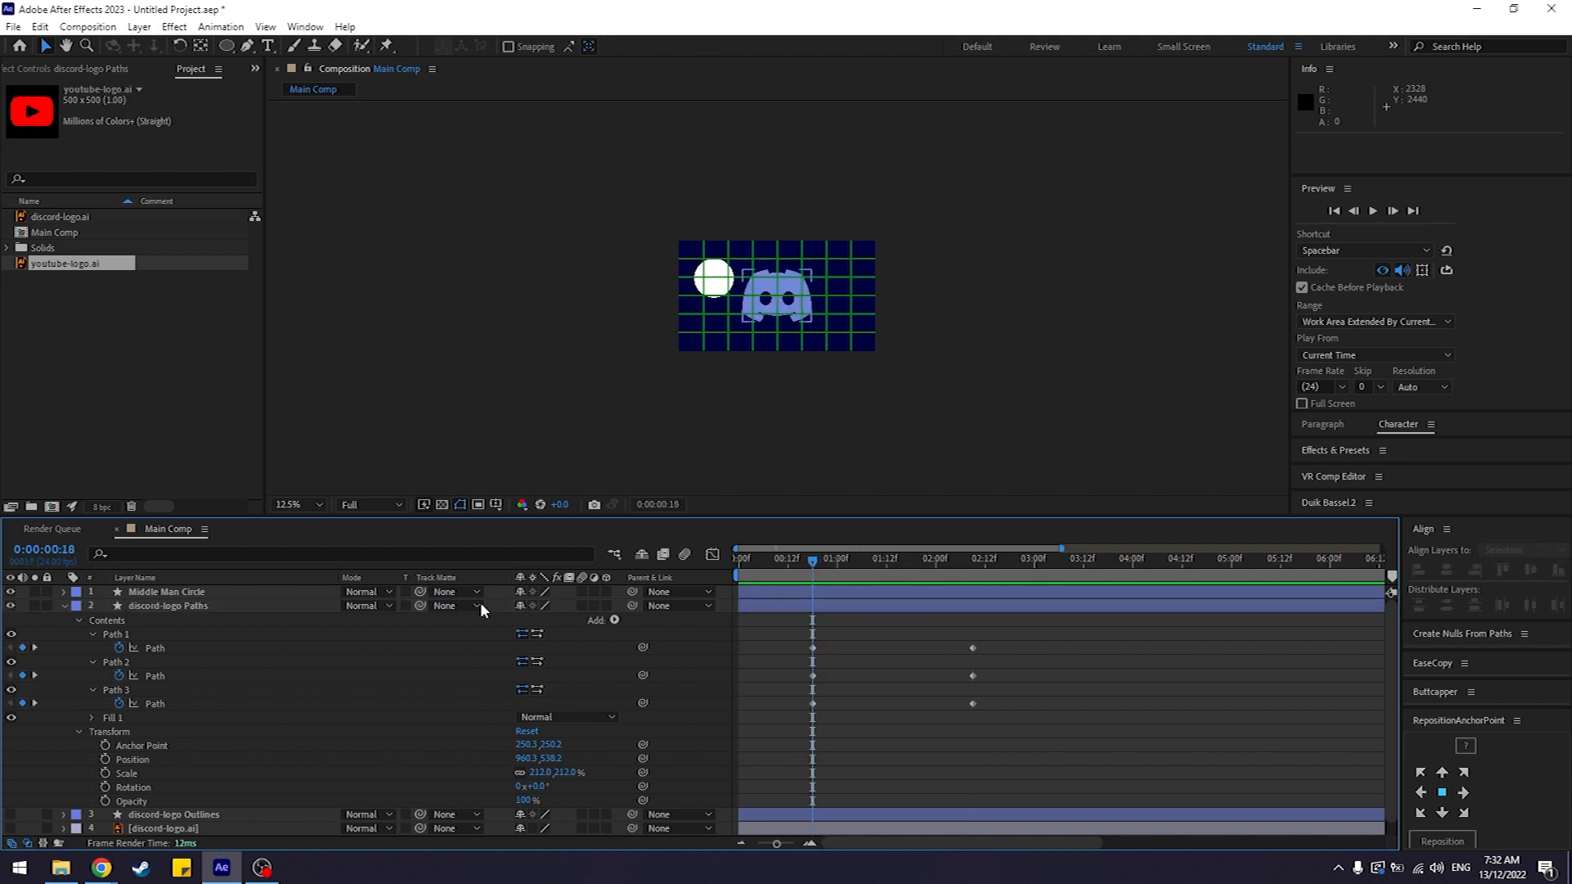
pyautogui.click(231, 608)
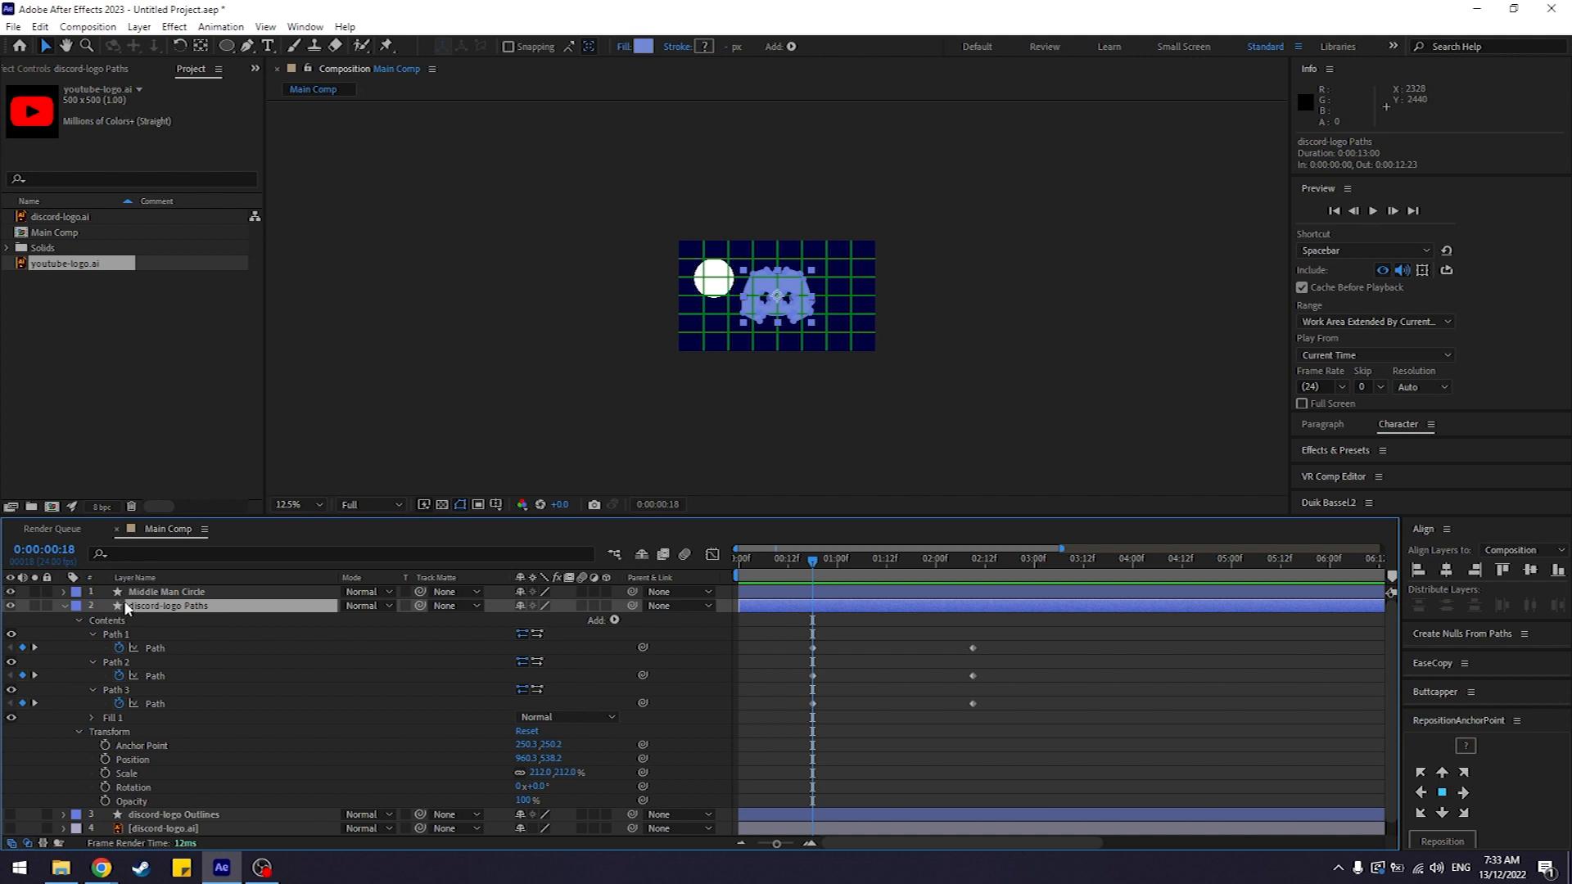
pyautogui.click(783, 563)
pyautogui.moveTo(853, 621); pyautogui.dragTo(806, 708)
pyautogui.moveTo(1052, 633); pyautogui.dragTo(960, 711)
pyautogui.moveTo(845, 629); pyautogui.dragTo(787, 744)
pyautogui.moveTo(1044, 641); pyautogui.dragTo(950, 716)
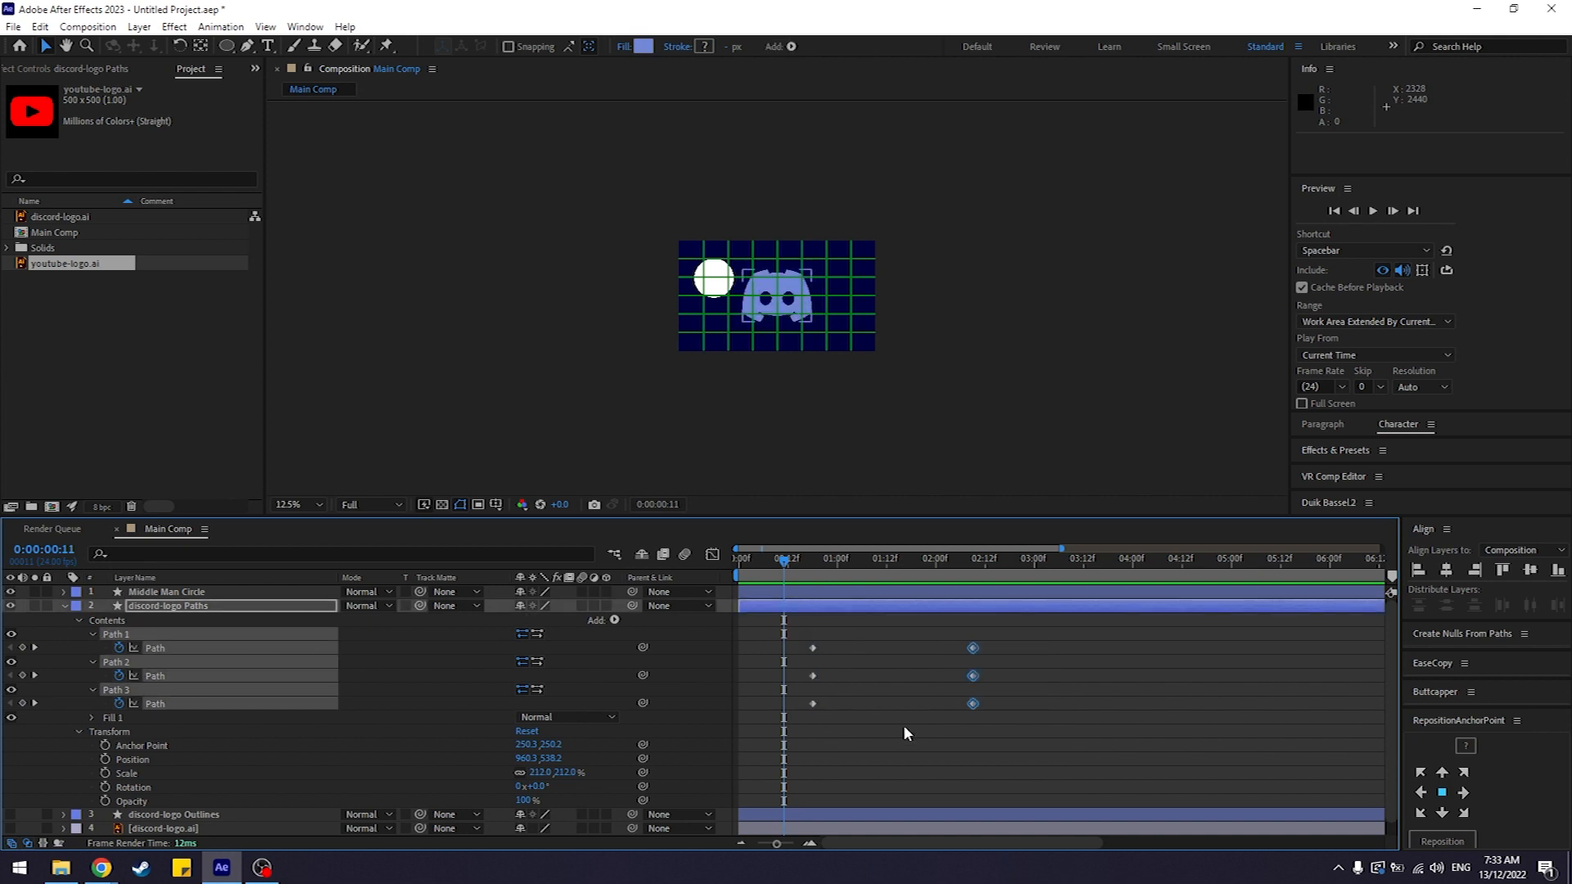
# Step: Set the current time to 0:00:00:18 and select the discord-logo Paths layer's Position property in its Transform group
pyautogui.click(903, 724)
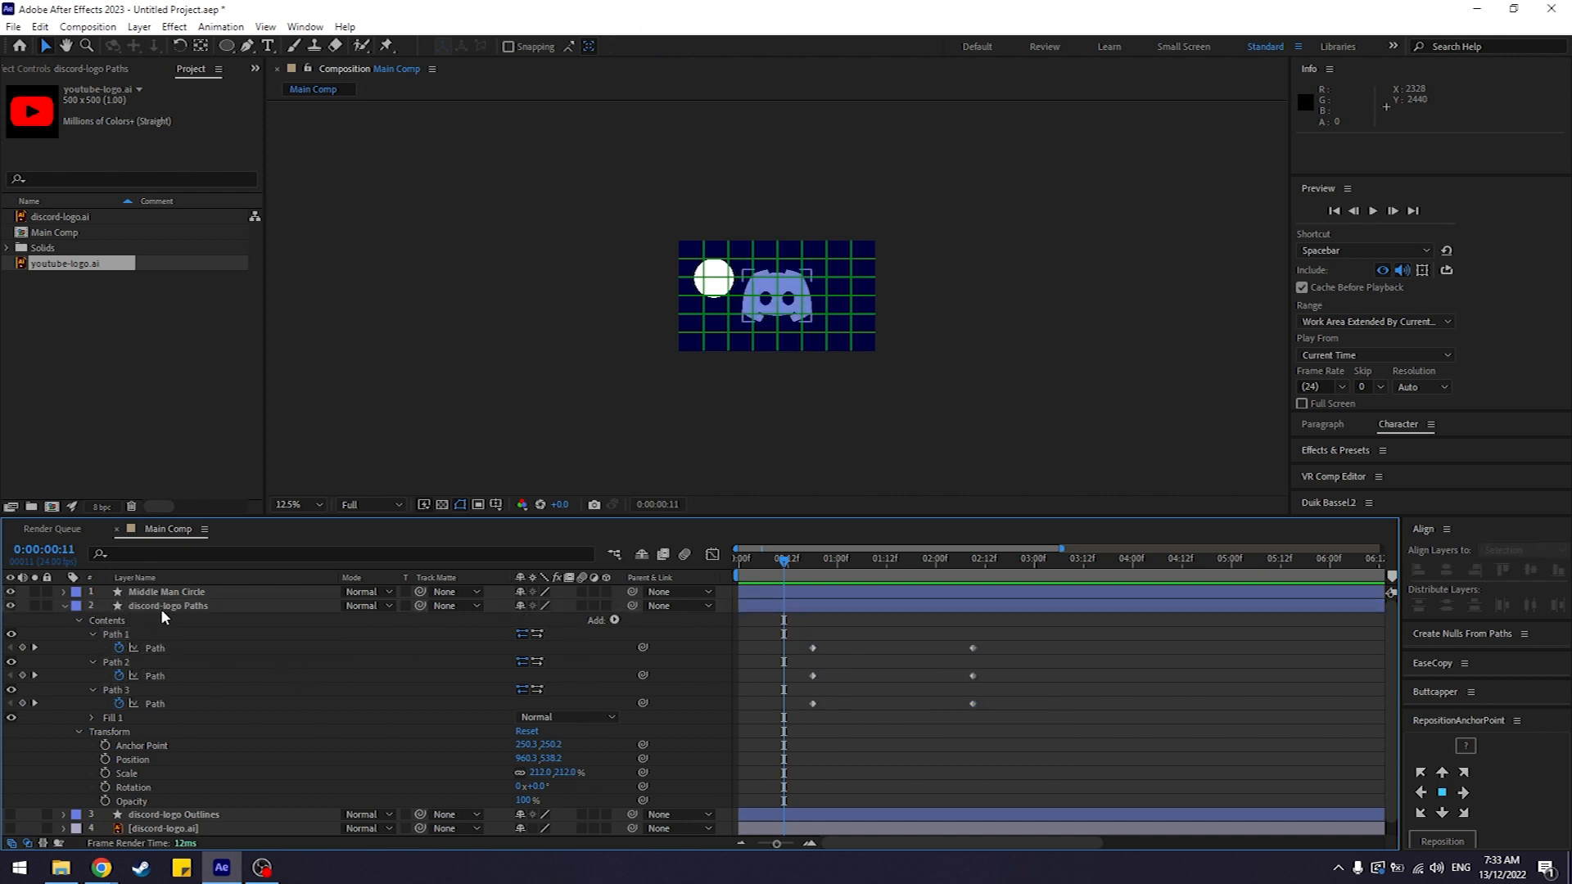
pyautogui.moveTo(785, 562); pyautogui.dragTo(812, 565)
pyautogui.click(161, 606)
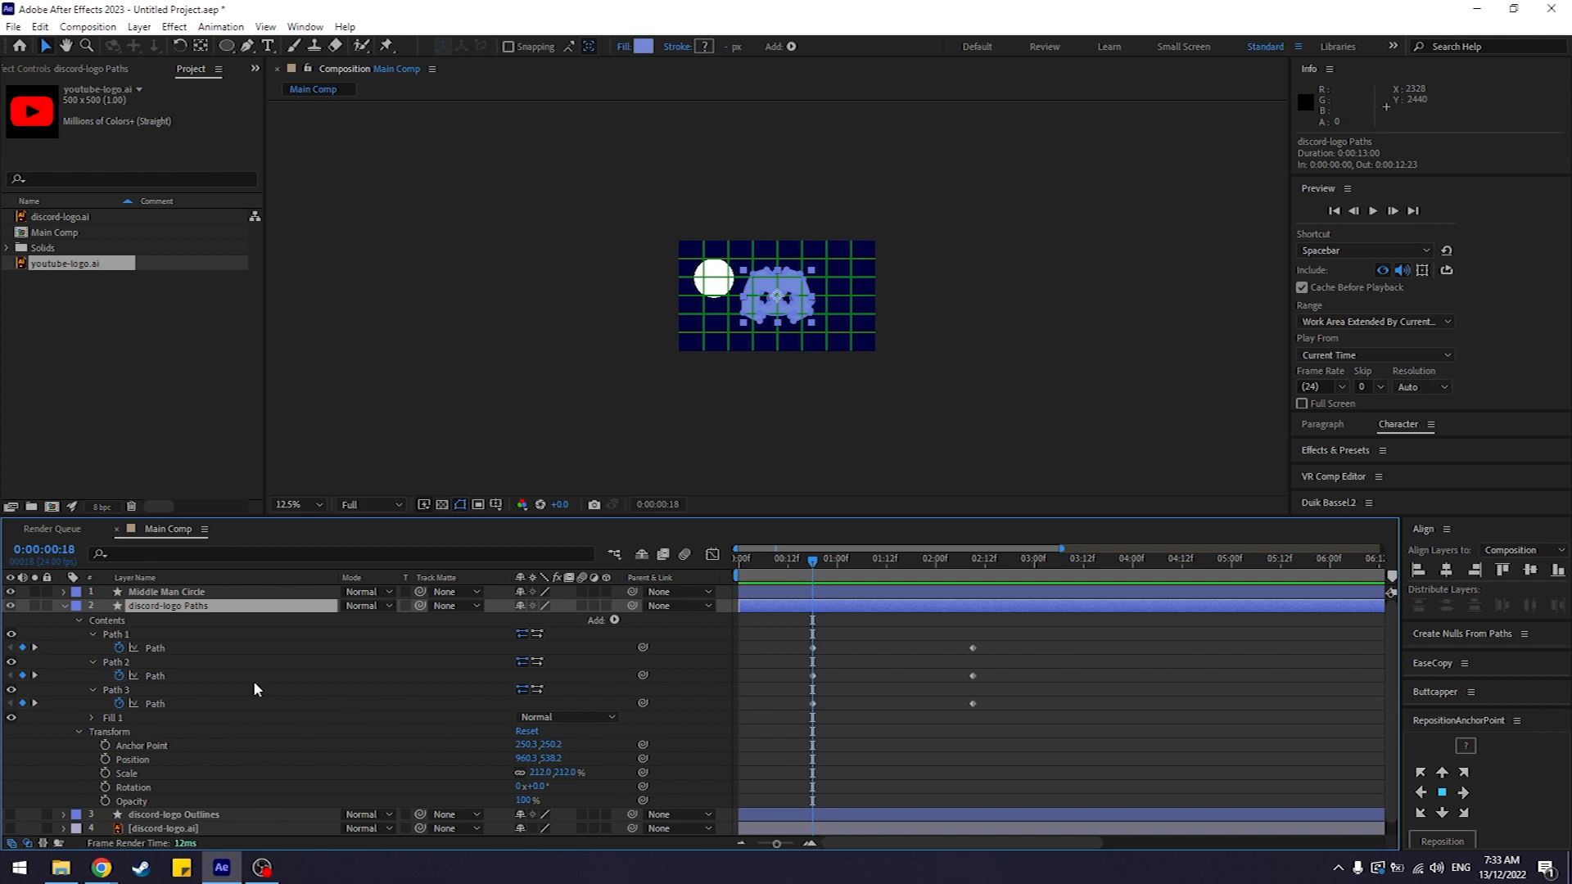
pyautogui.hotkey('shift', 'p')
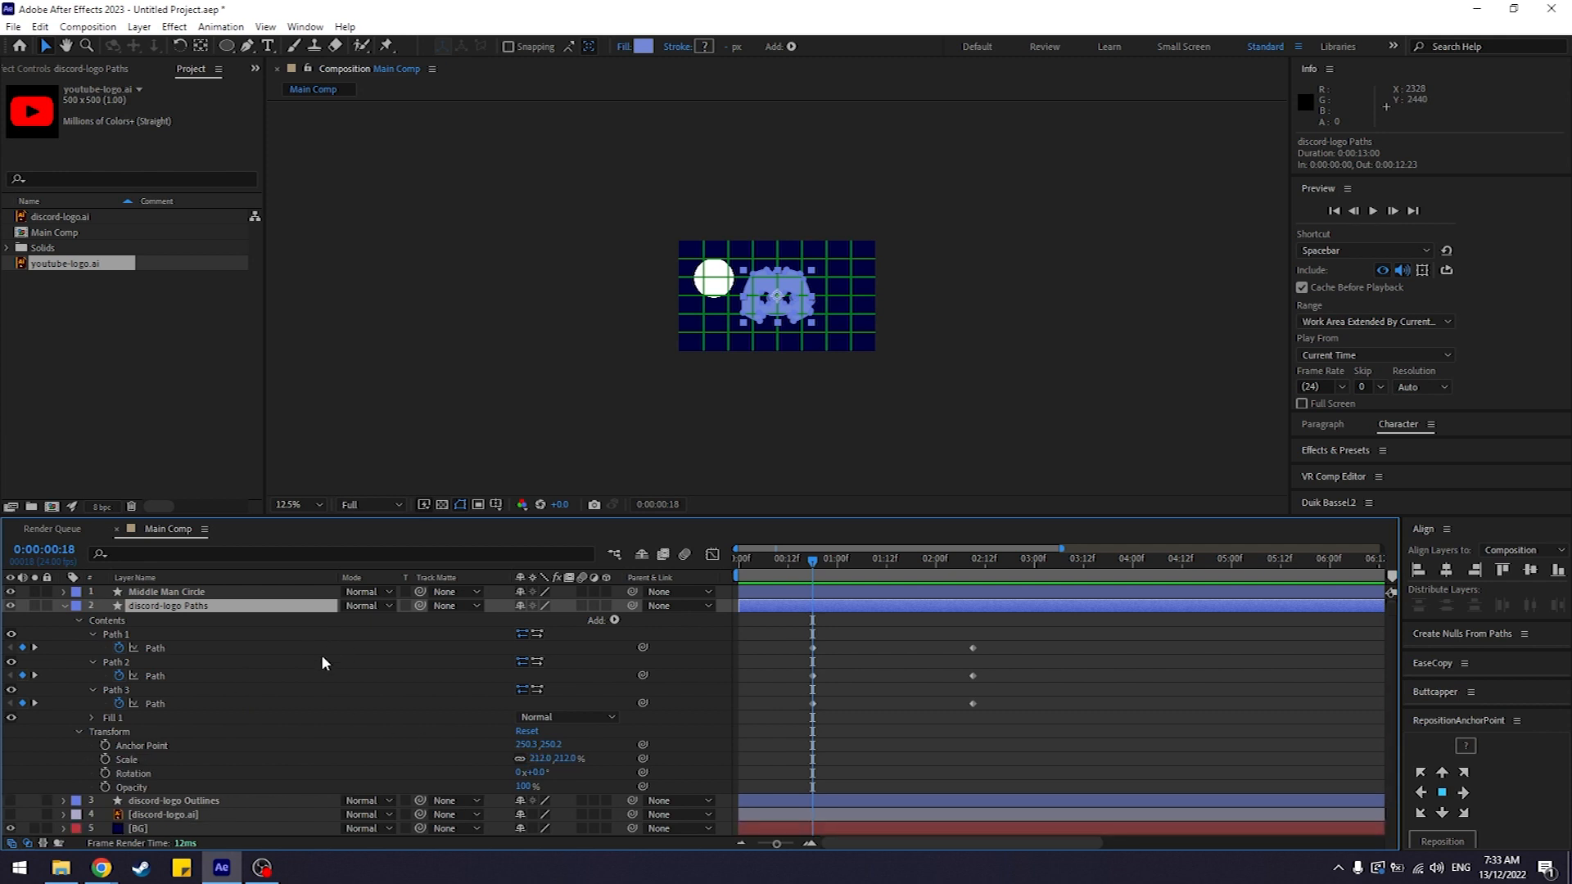
pyautogui.hotkey('shift', 'p')
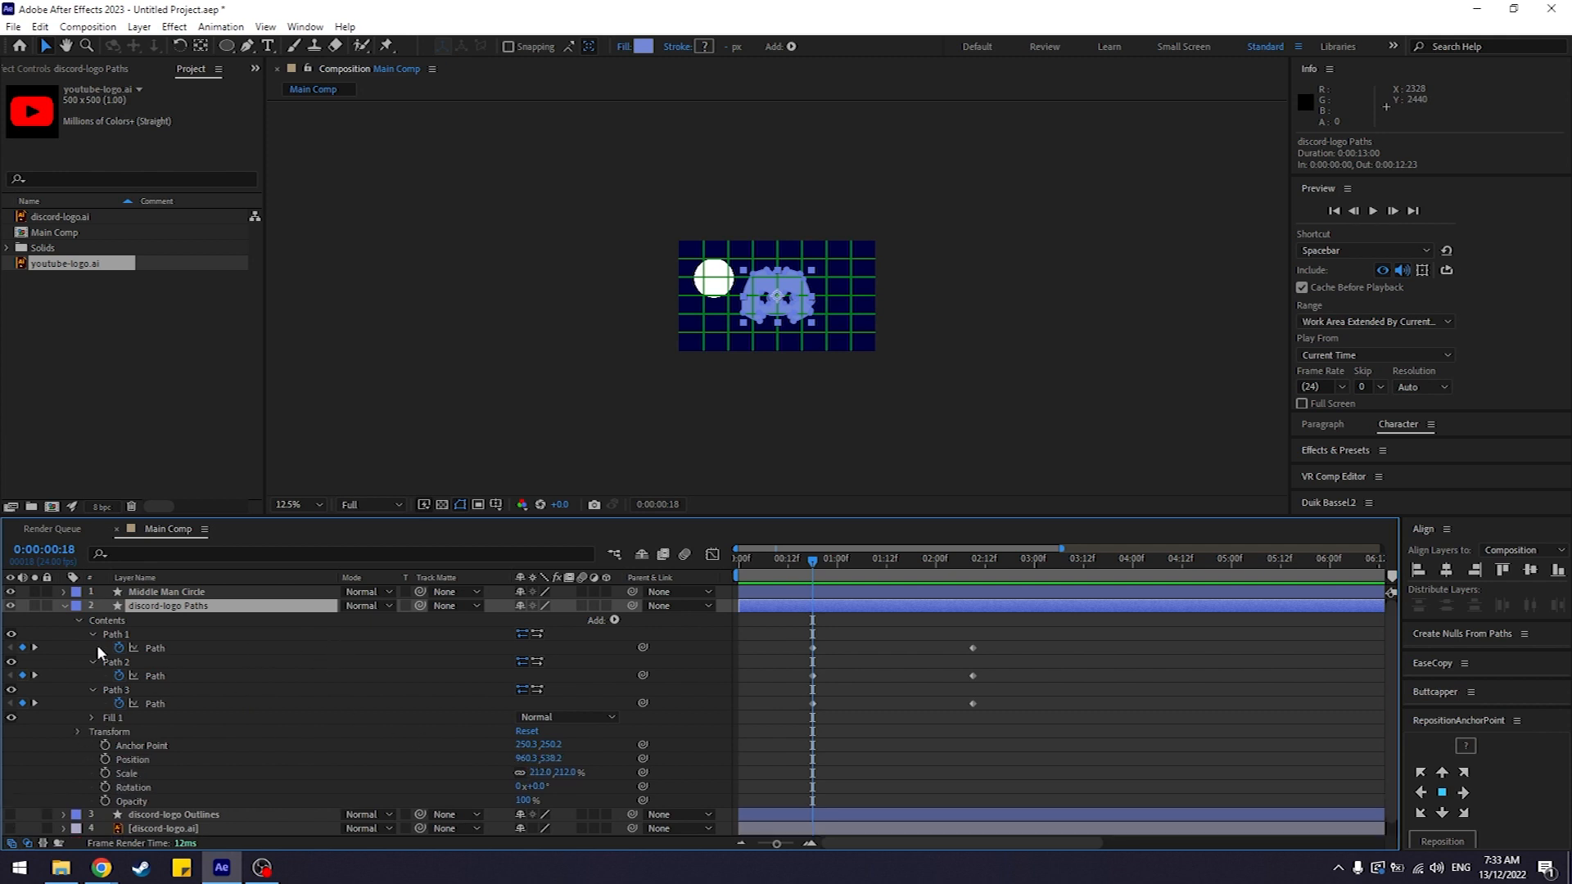
pyautogui.click(79, 732)
pyautogui.click(79, 621)
pyautogui.click(78, 621)
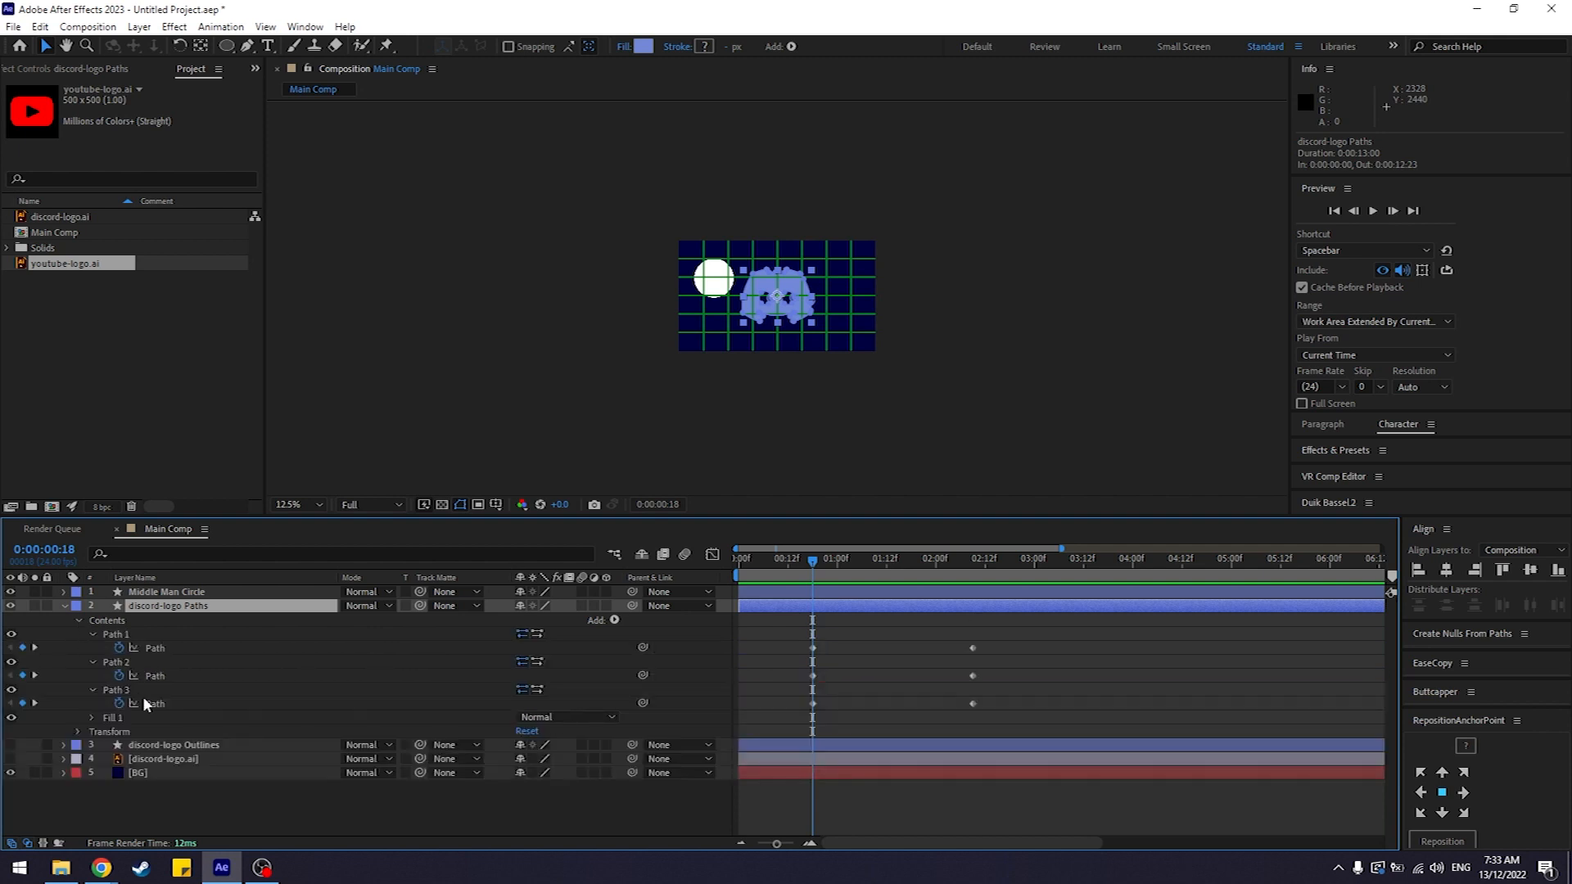
pyautogui.click(103, 730)
pyautogui.click(78, 731)
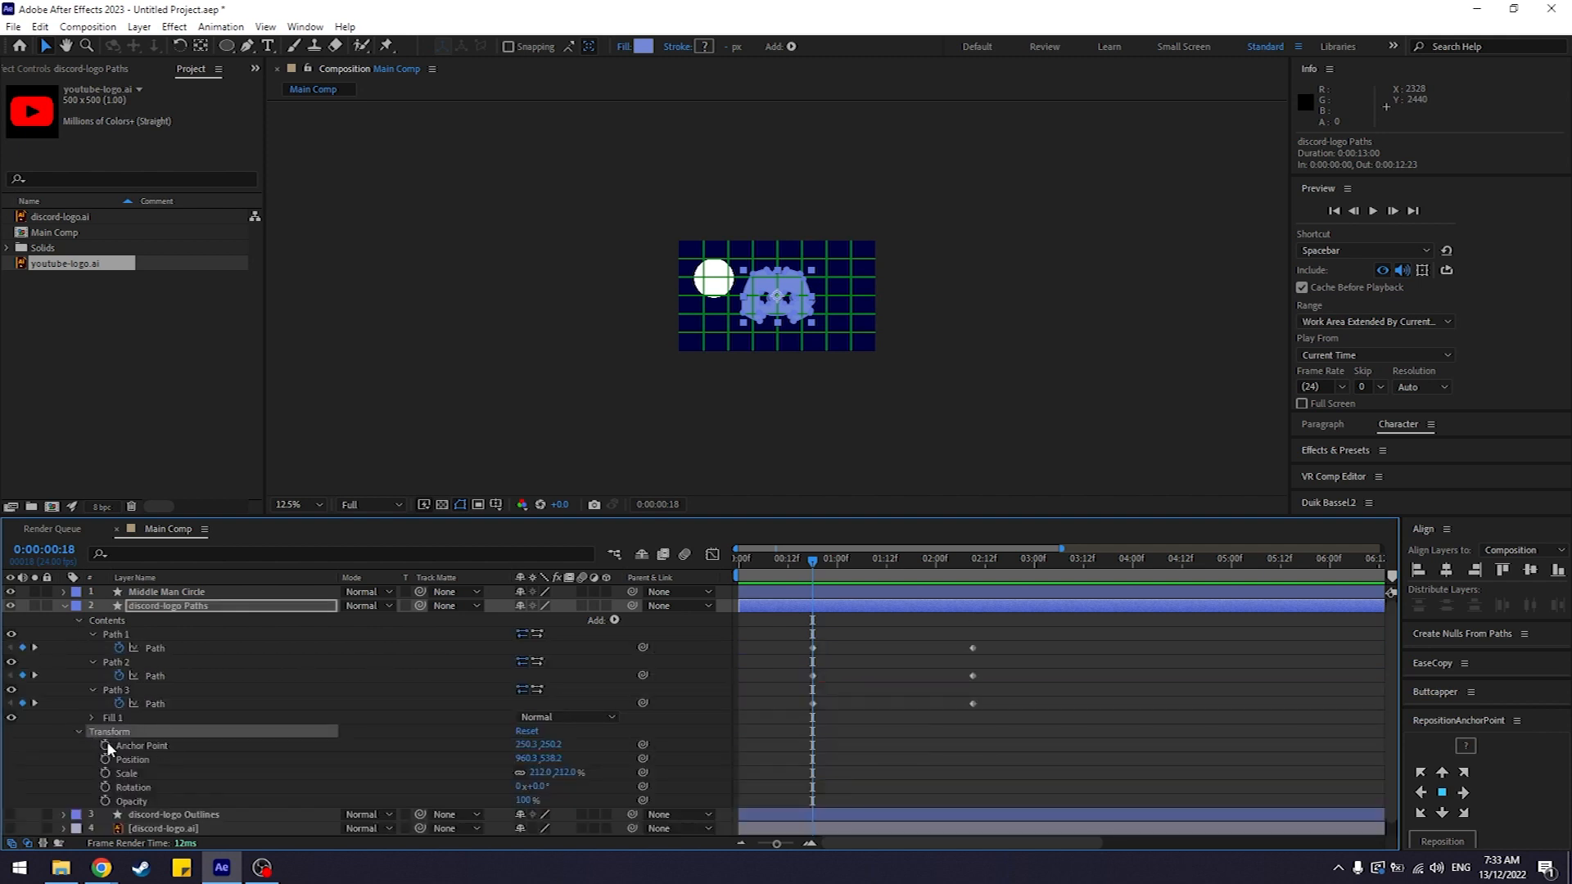
pyautogui.scroll(-1, 163, 729)
pyautogui.click(276, 746)
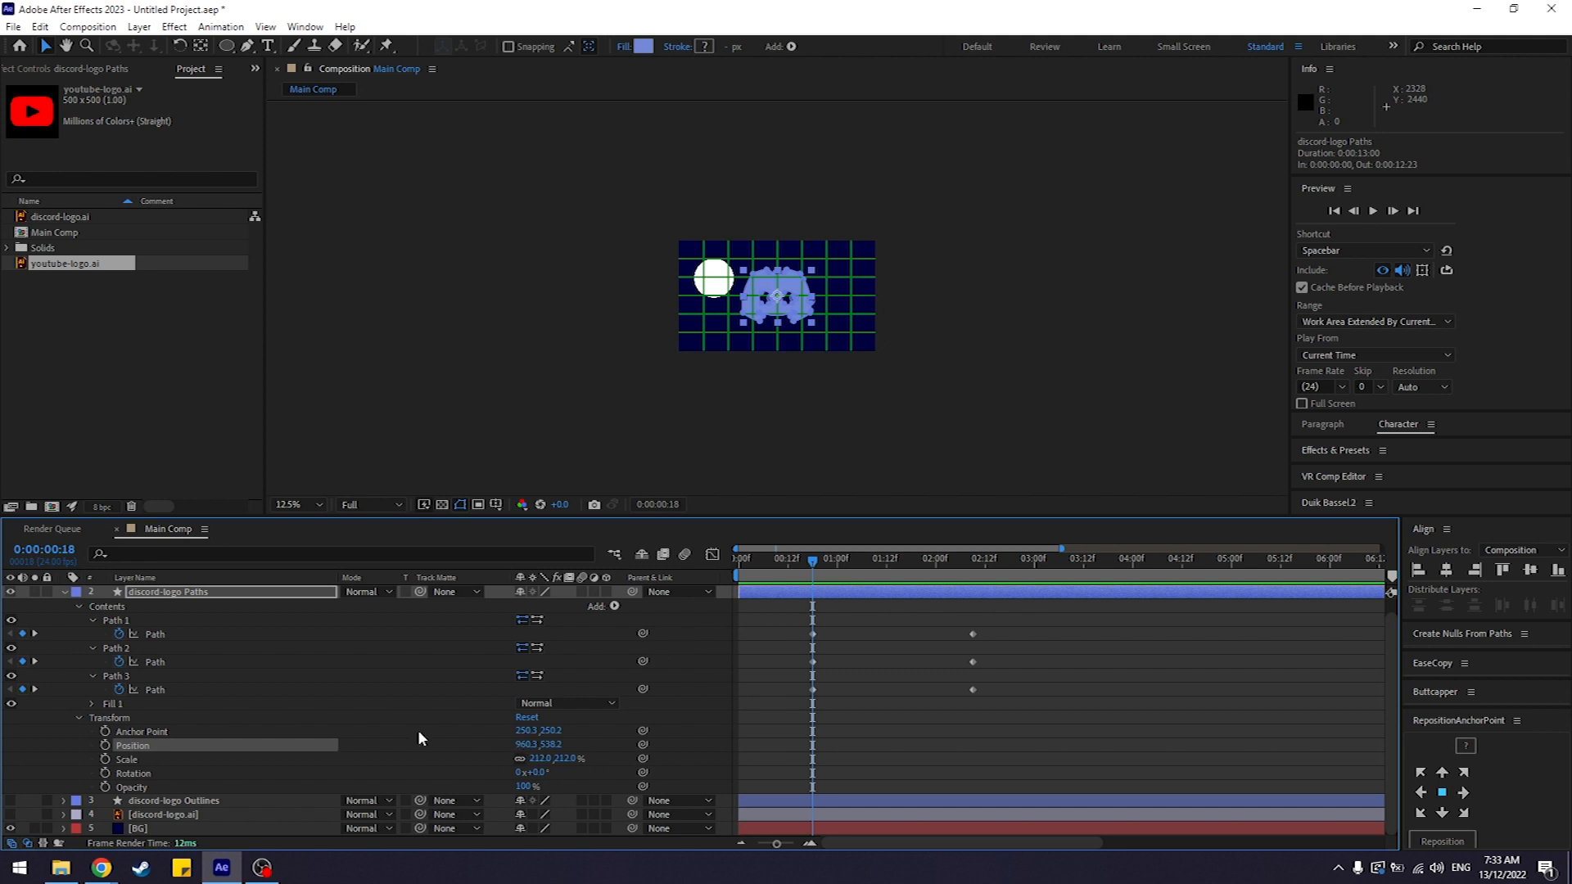
# Step: Fit the composition in the viewer and hide the Middle Man Circle layer
pyautogui.scroll(1, 419, 735)
pyautogui.scroll(1, 788, 224)
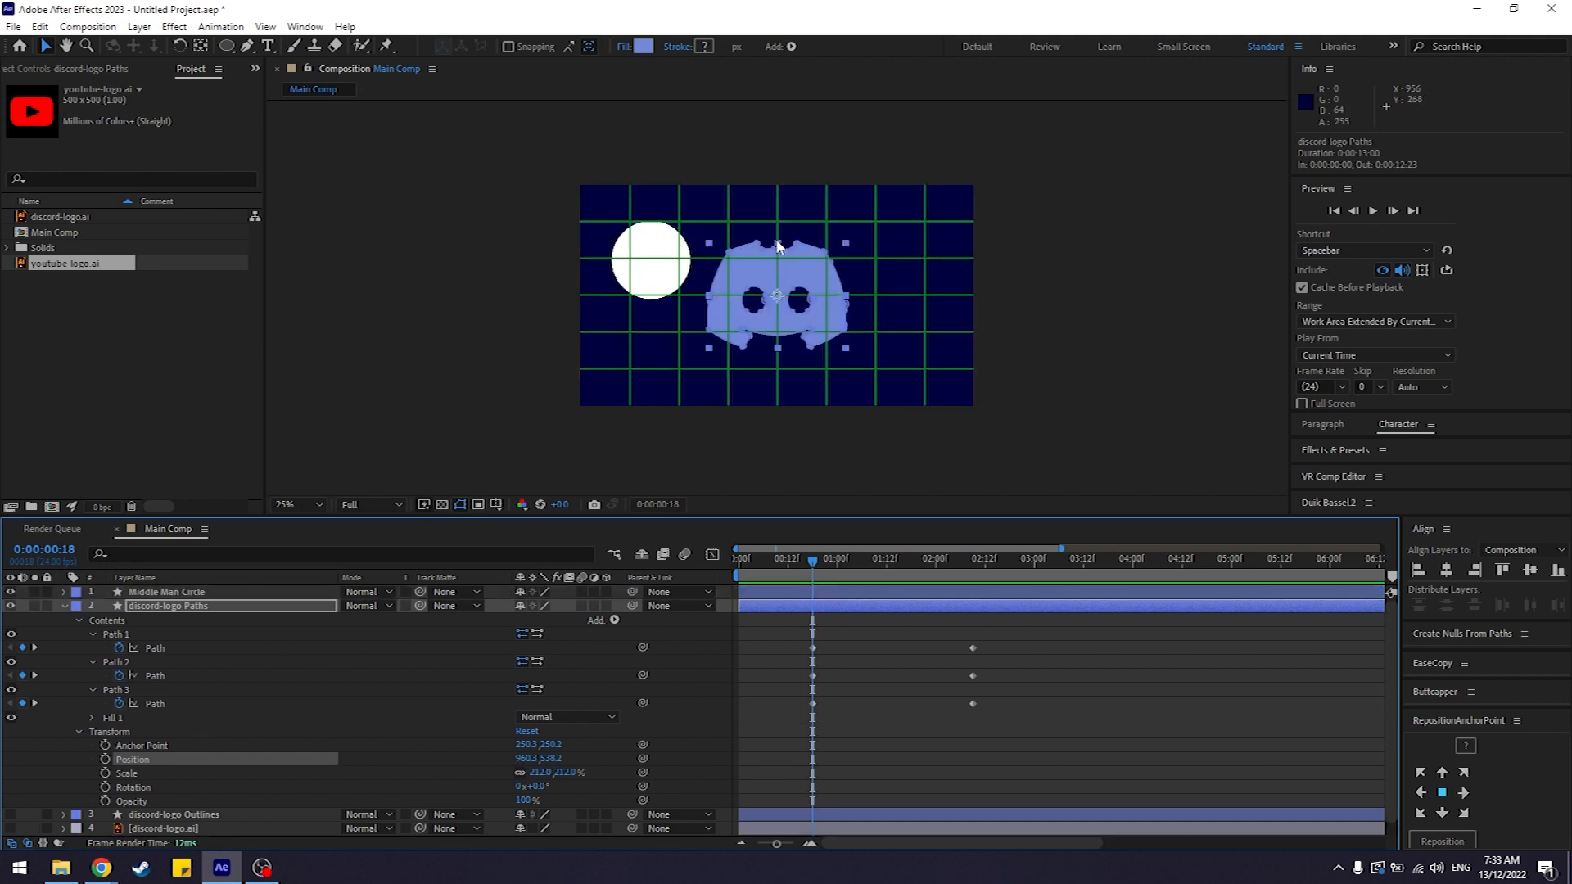
pyautogui.click(313, 503)
pyautogui.click(326, 529)
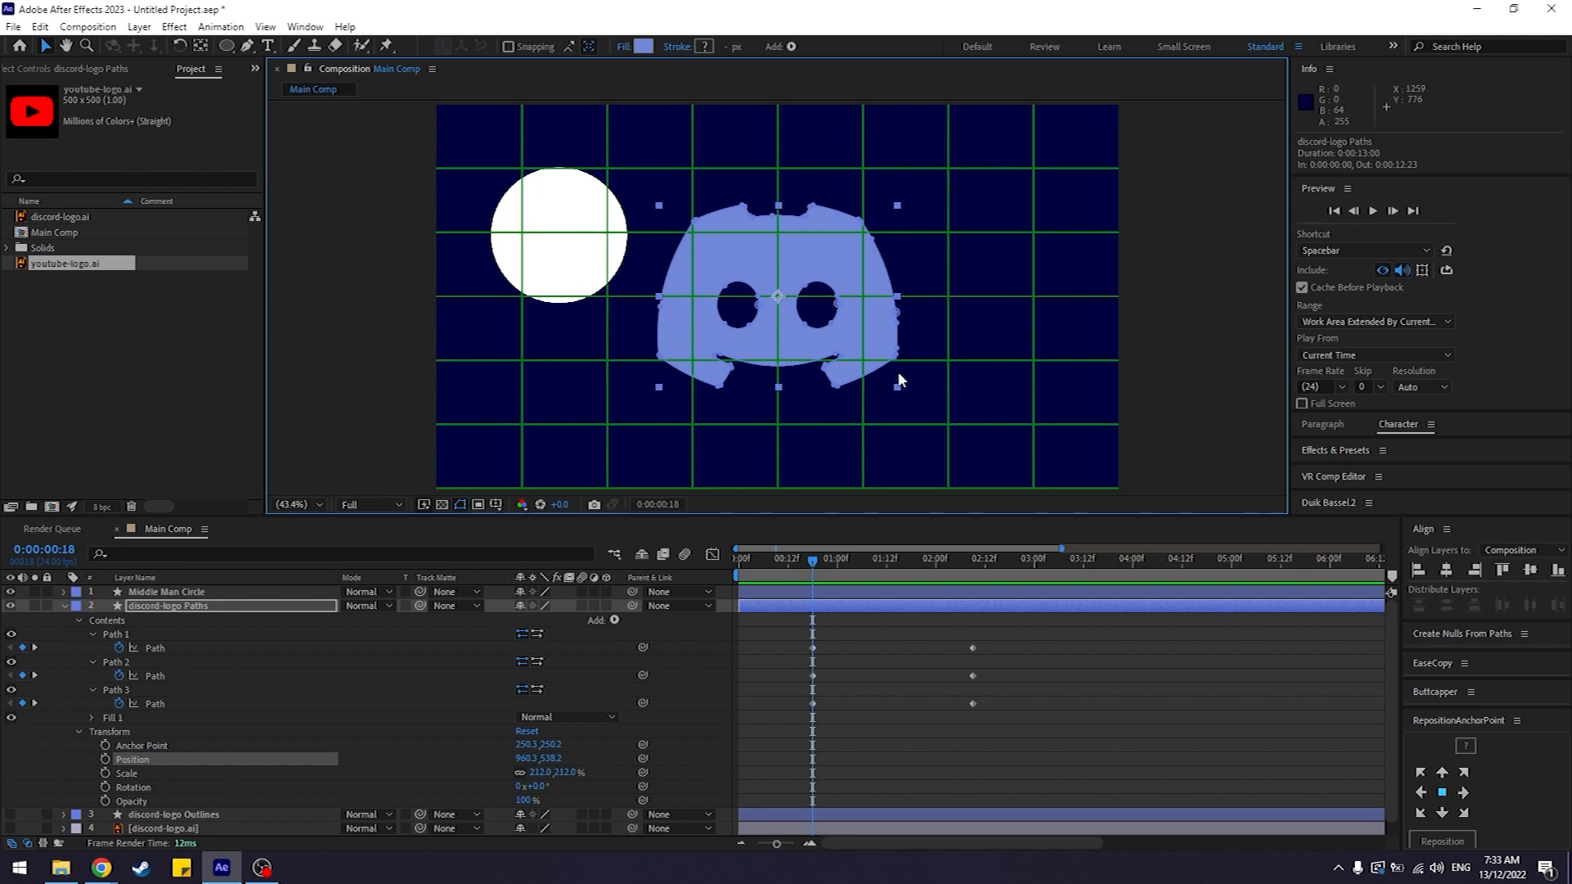
pyautogui.click(495, 271)
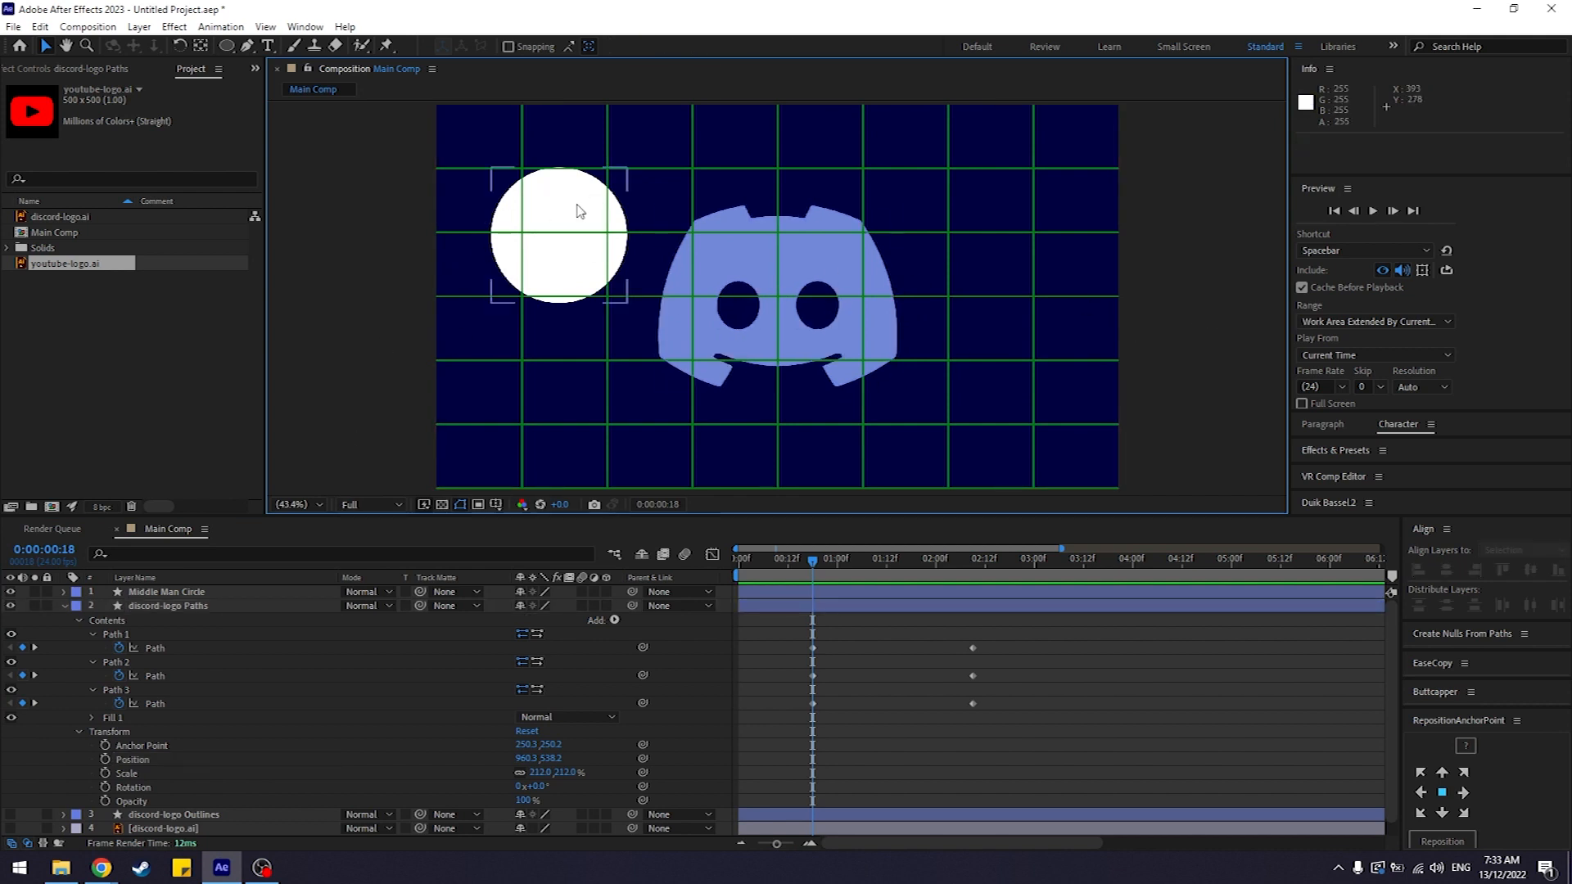
pyautogui.click(11, 591)
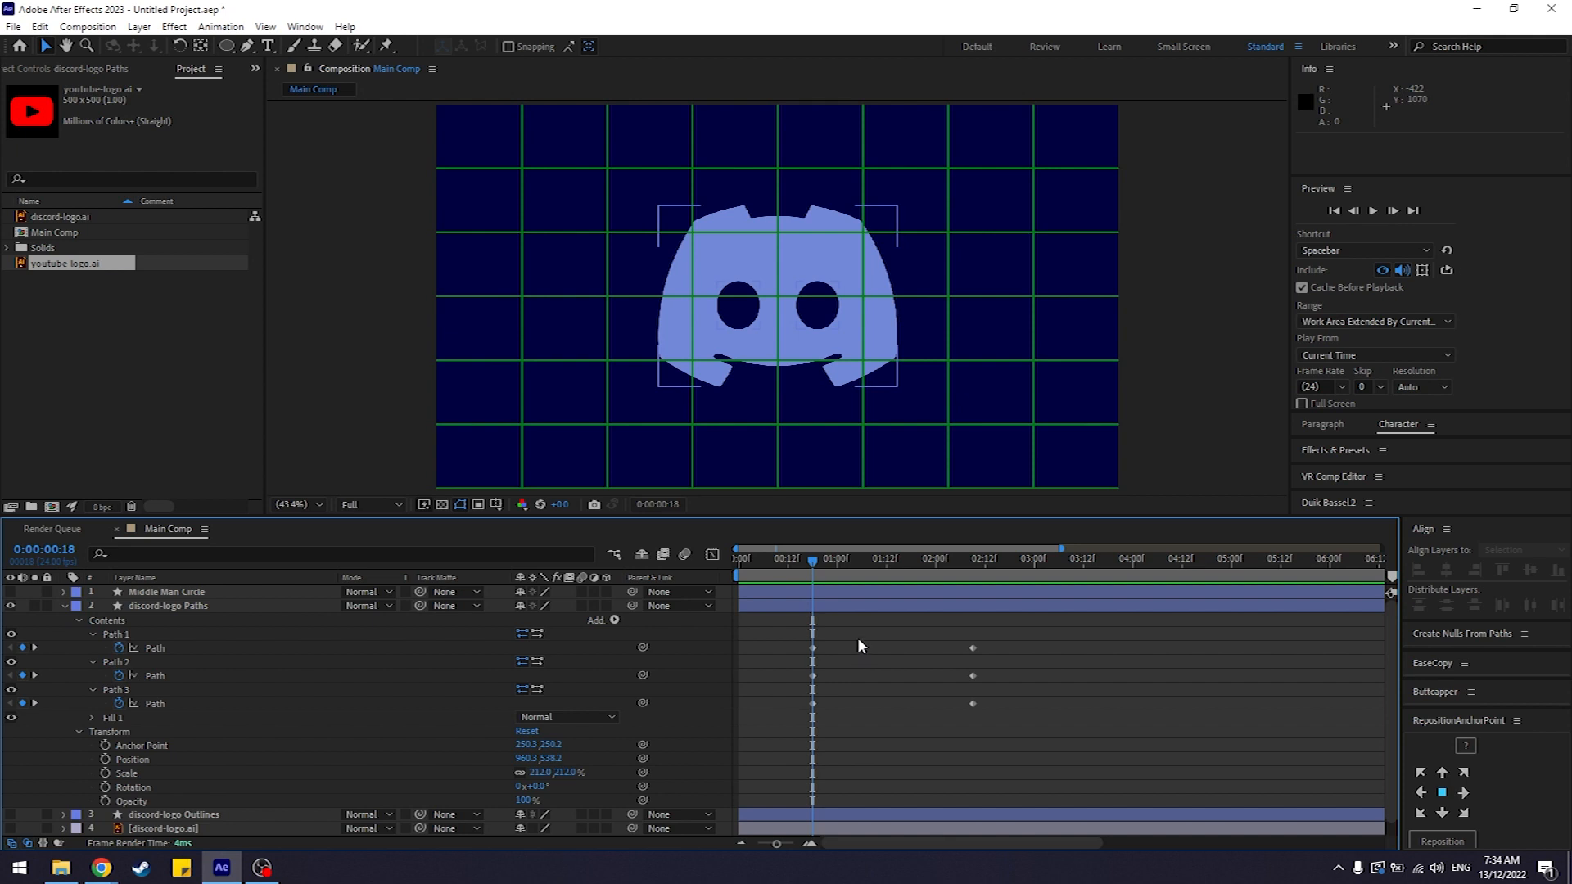
# Step: Add a Position keyframe to the discord-logo Paths layer at 0:00:00:18, in line with the three starting Path keyframes
pyautogui.click(166, 614)
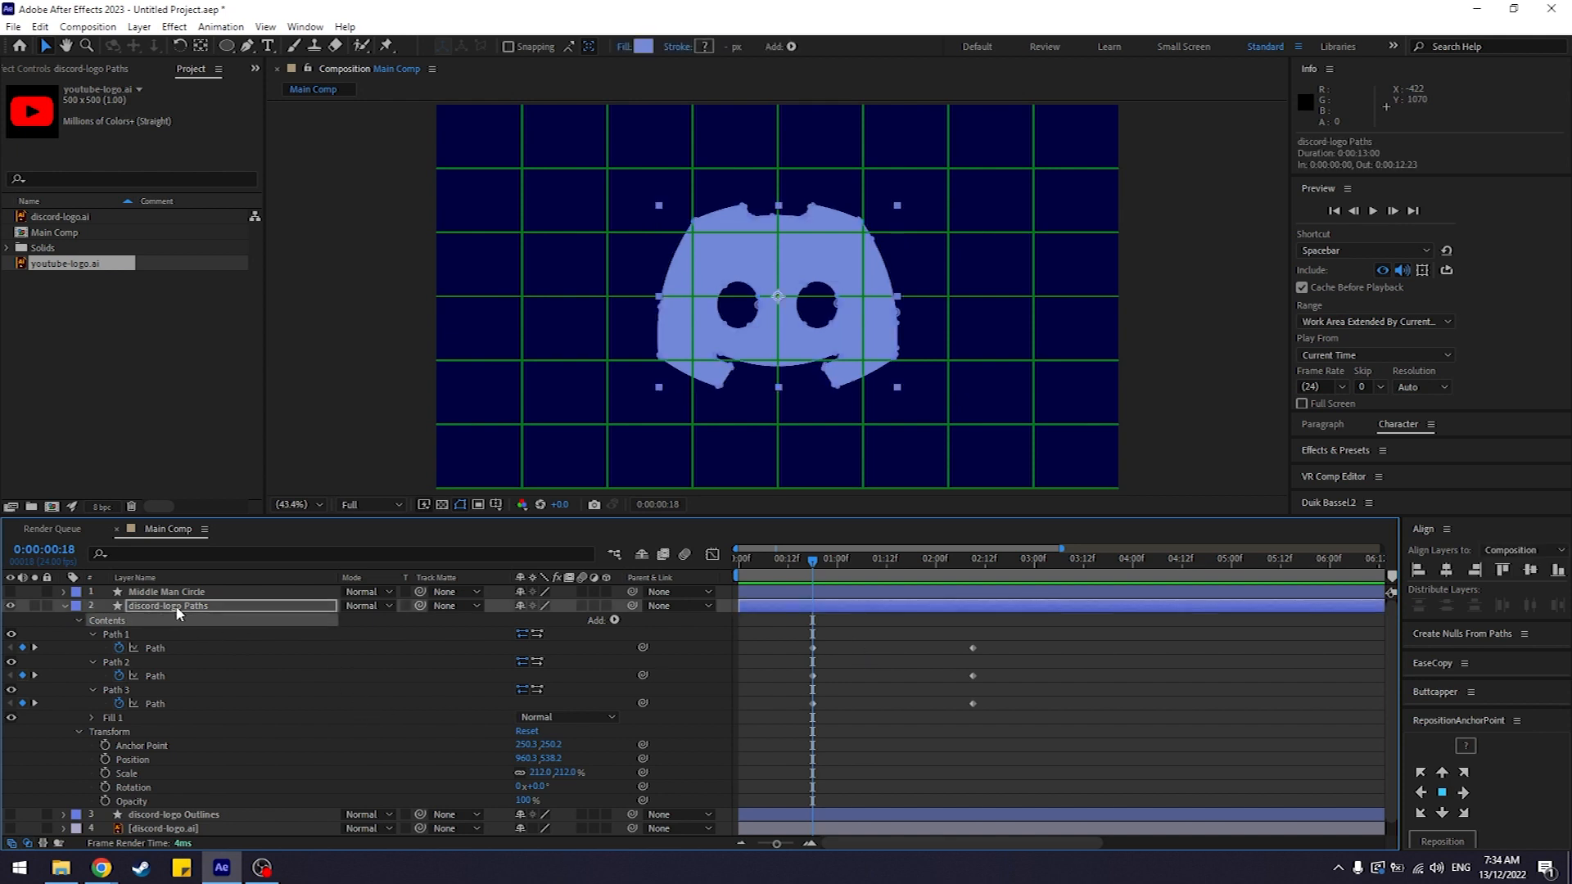
pyautogui.click(128, 757)
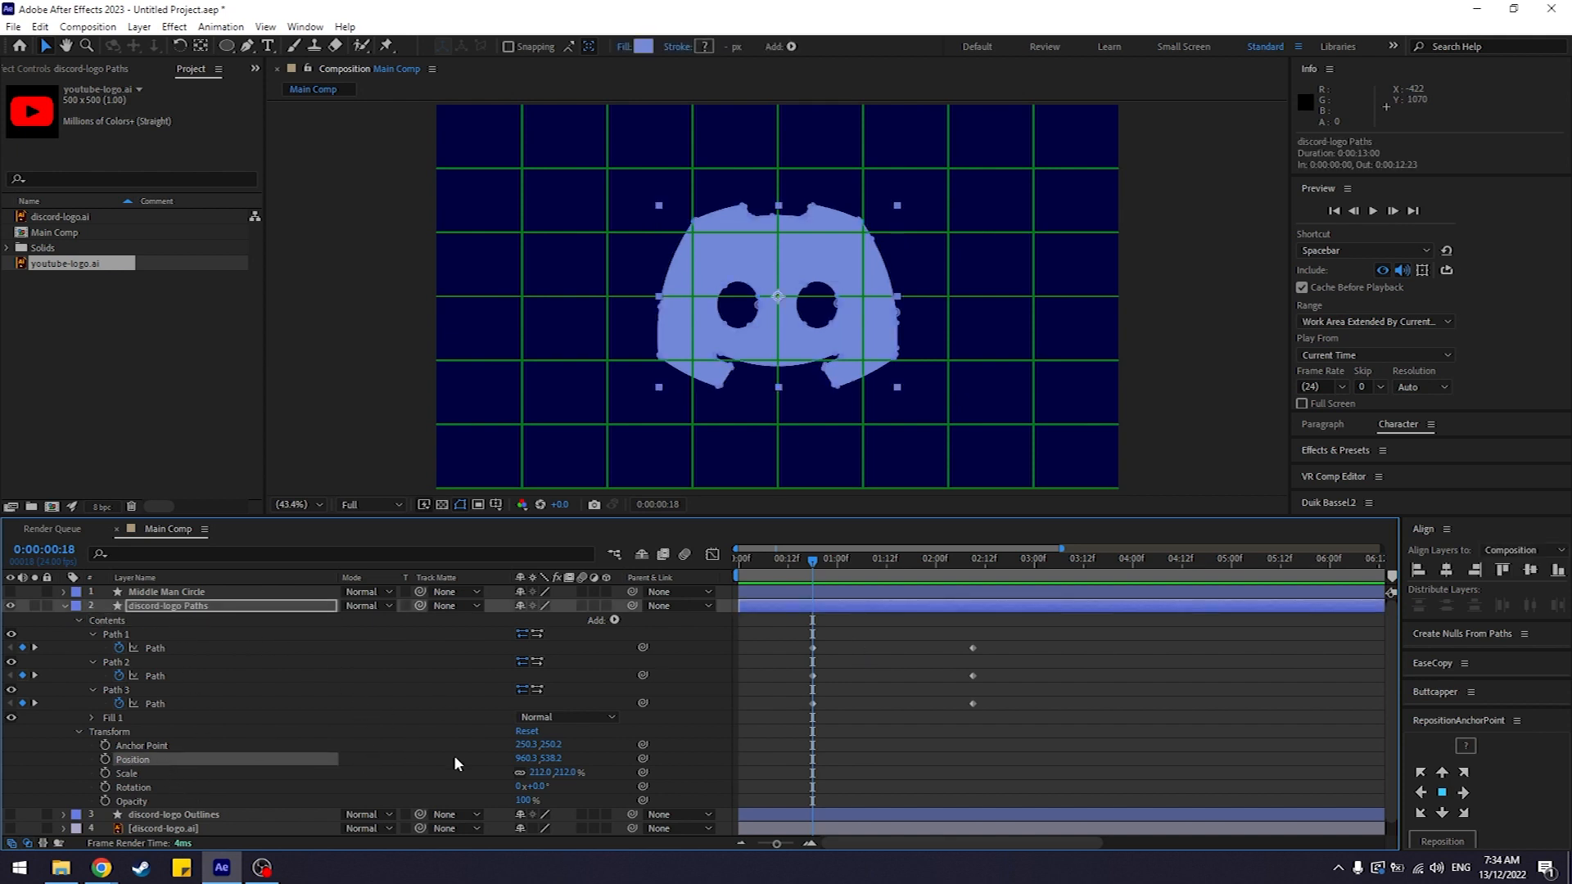
pyautogui.click(106, 760)
pyautogui.moveTo(799, 563); pyautogui.dragTo(789, 568)
pyautogui.moveTo(858, 656)
pyautogui.mouseDown()
pyautogui.moveTo(806, 772)
pyautogui.moveTo(848, 637)
pyautogui.mouseUp()
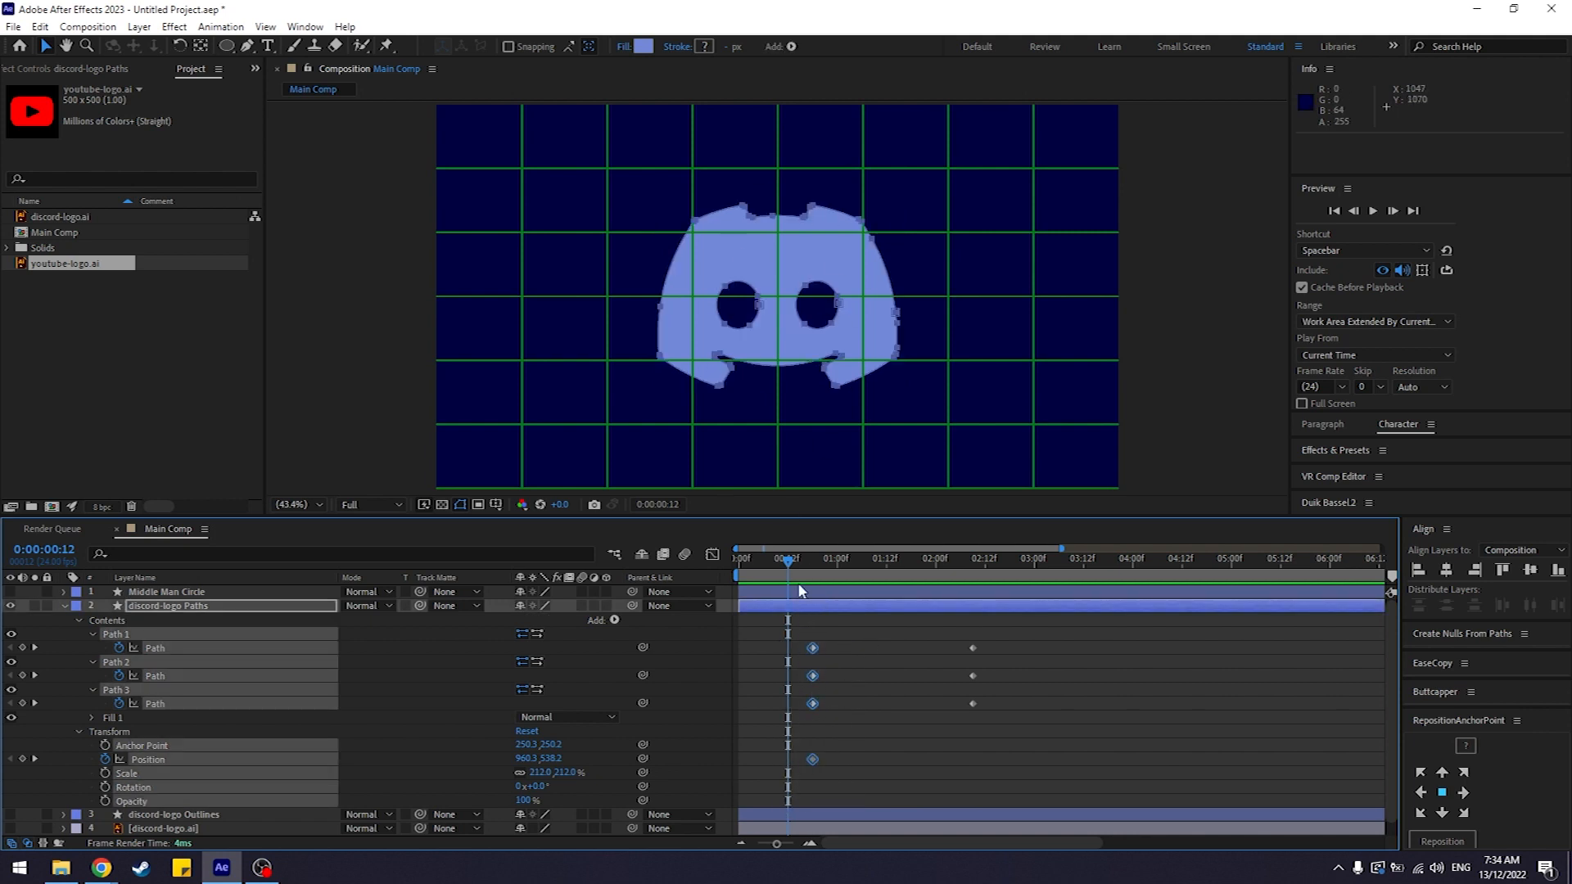
pyautogui.click(813, 563)
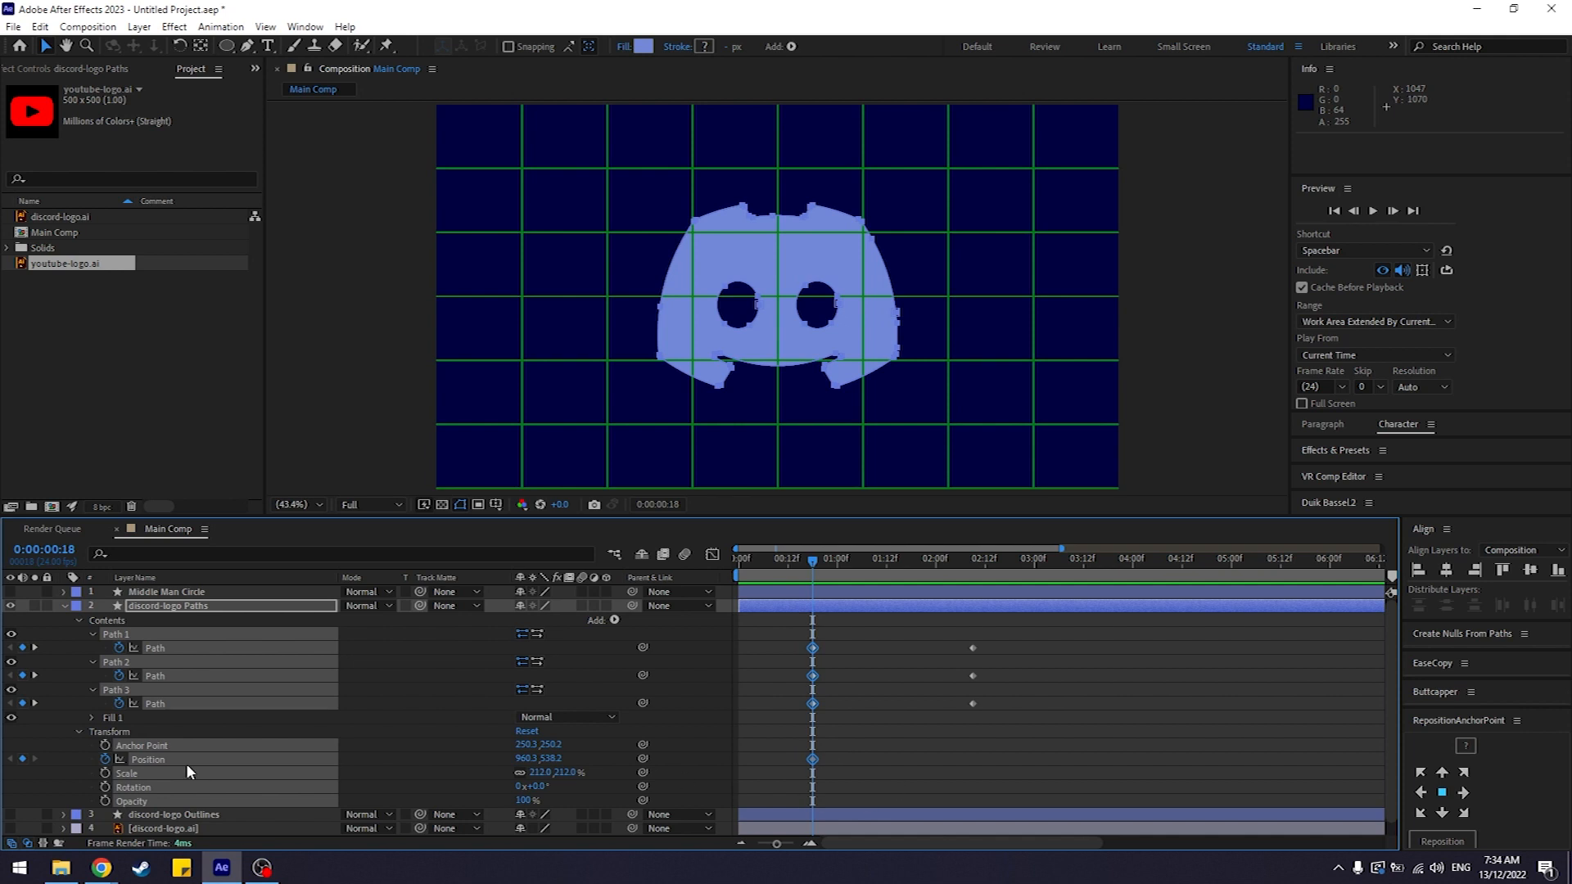
pyautogui.click(886, 720)
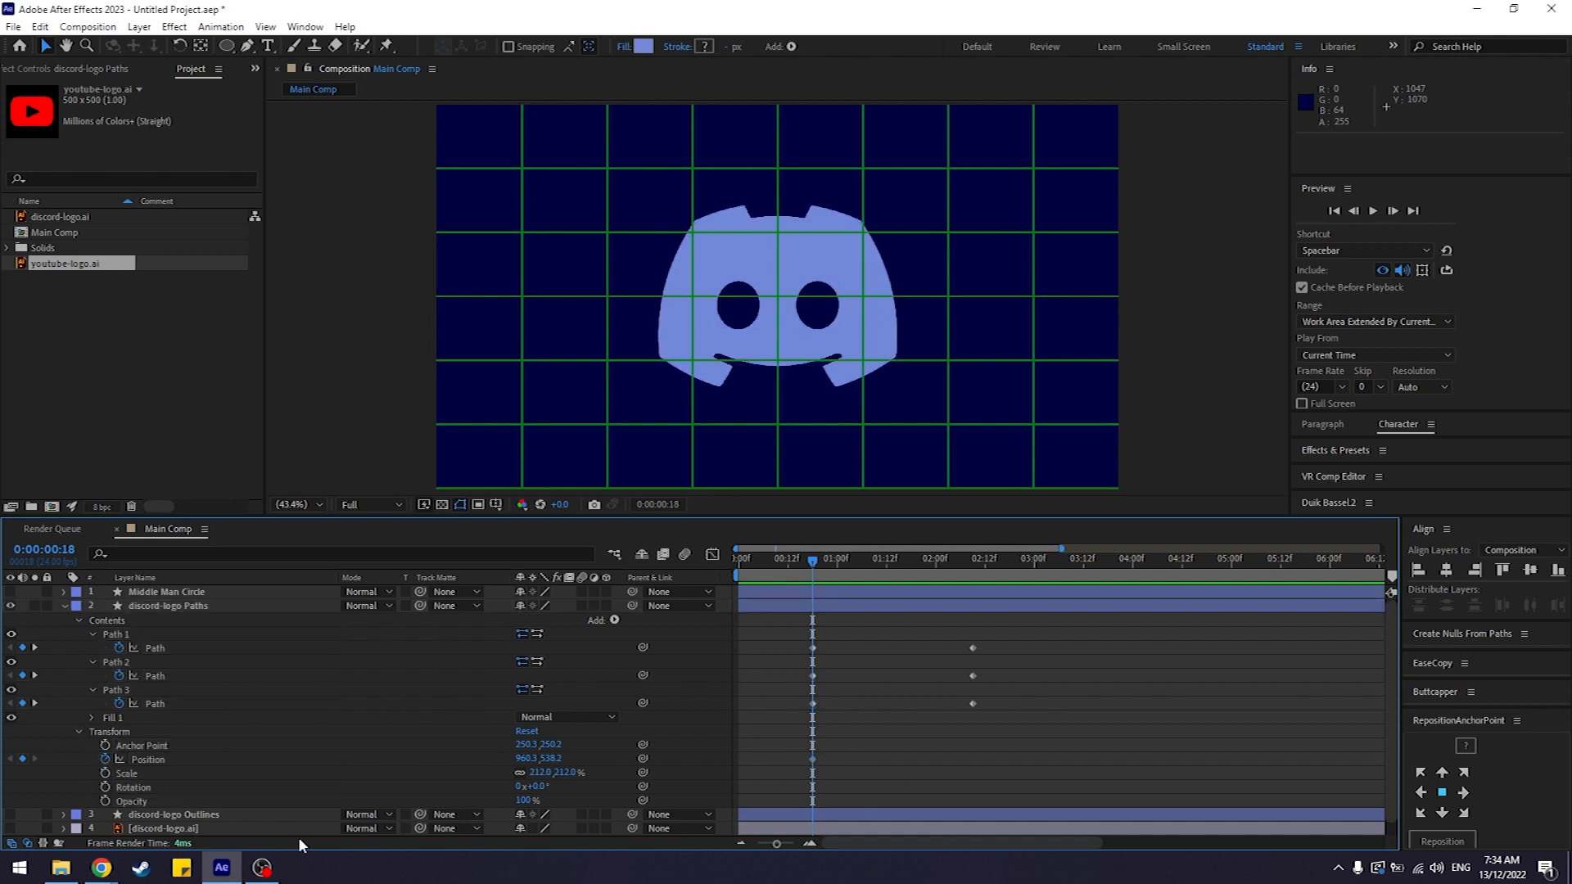
pyautogui.click(175, 758)
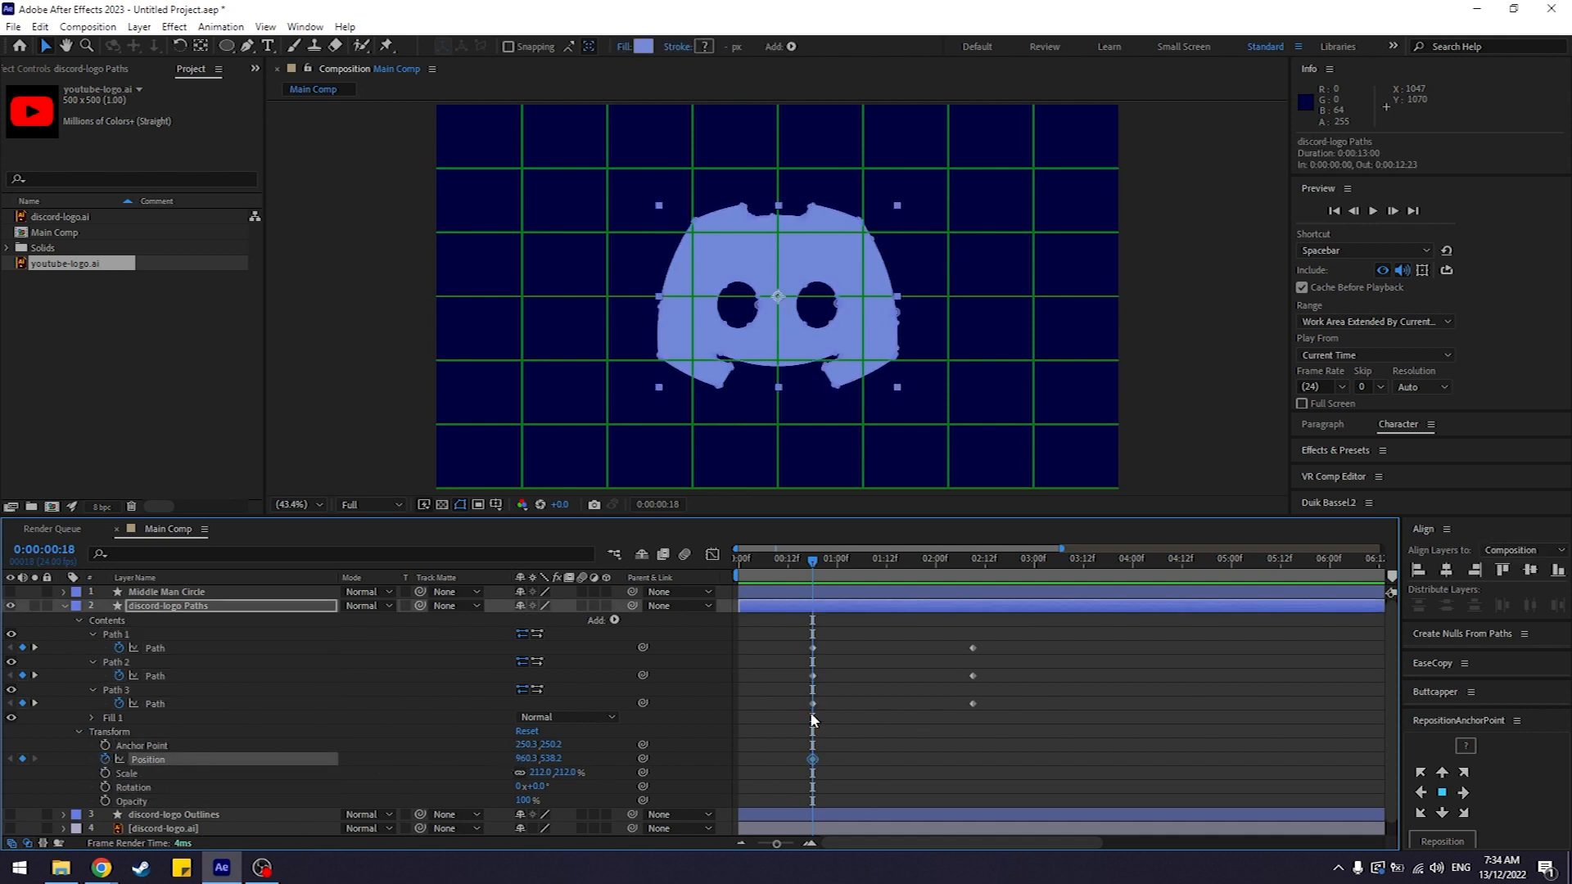
# Step: At 0:00:02:09, move the discord-logo Paths circle into the middle of the composition, at Position about 2884, 1268
pyautogui.moveTo(825, 563); pyautogui.dragTo(915, 562)
pyautogui.click(1026, 643)
pyautogui.moveTo(1047, 619); pyautogui.dragTo(950, 709)
pyautogui.moveTo(1095, 635); pyautogui.dragTo(935, 742)
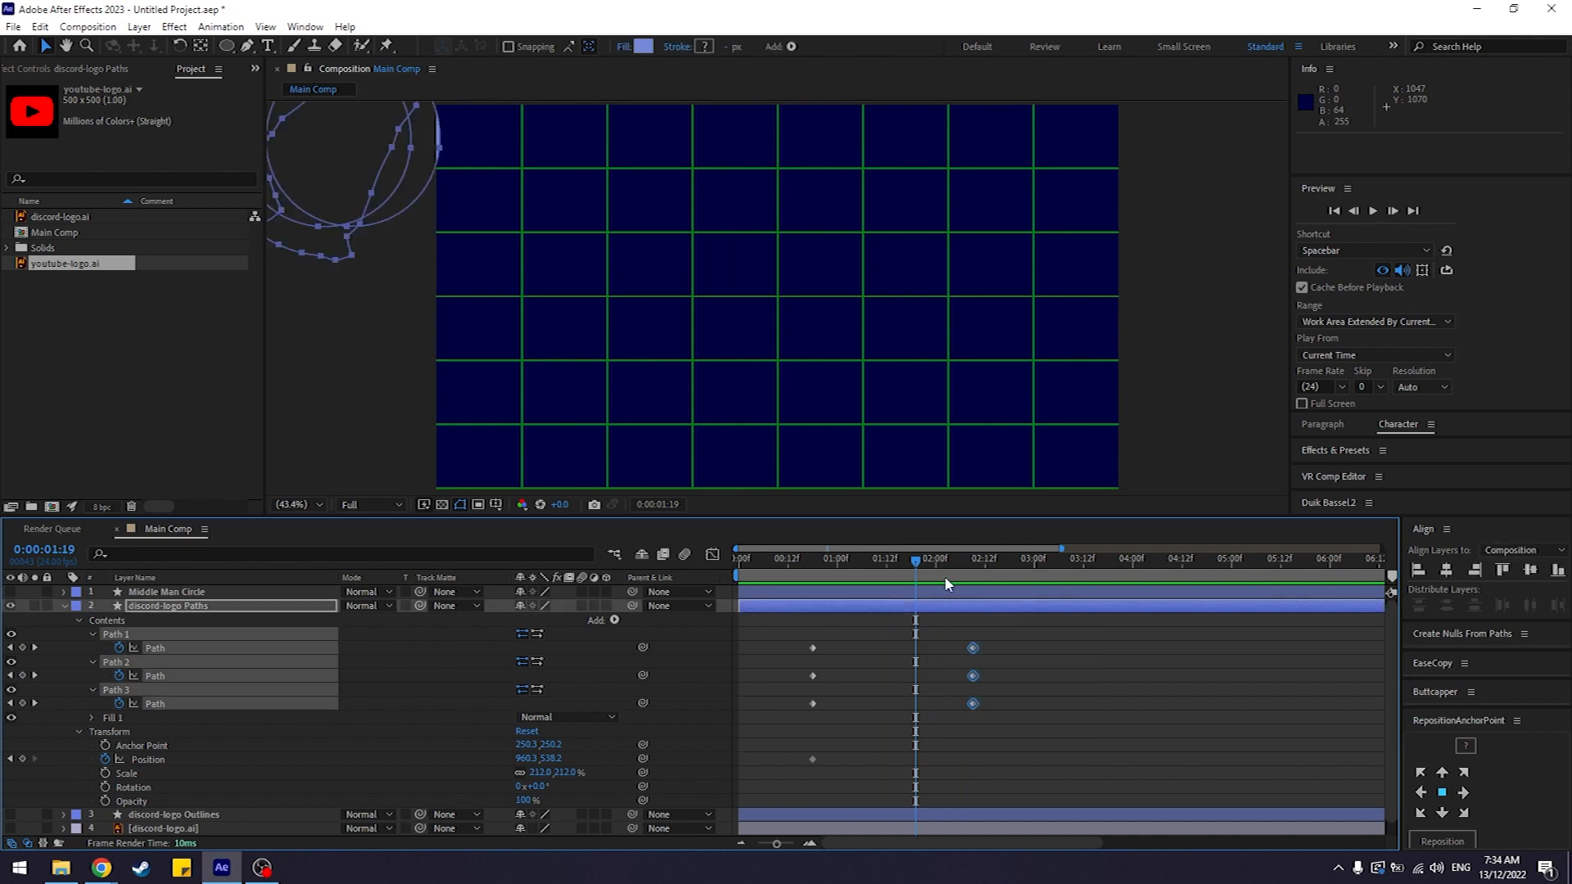
pyautogui.click(973, 567)
pyautogui.click(1028, 673)
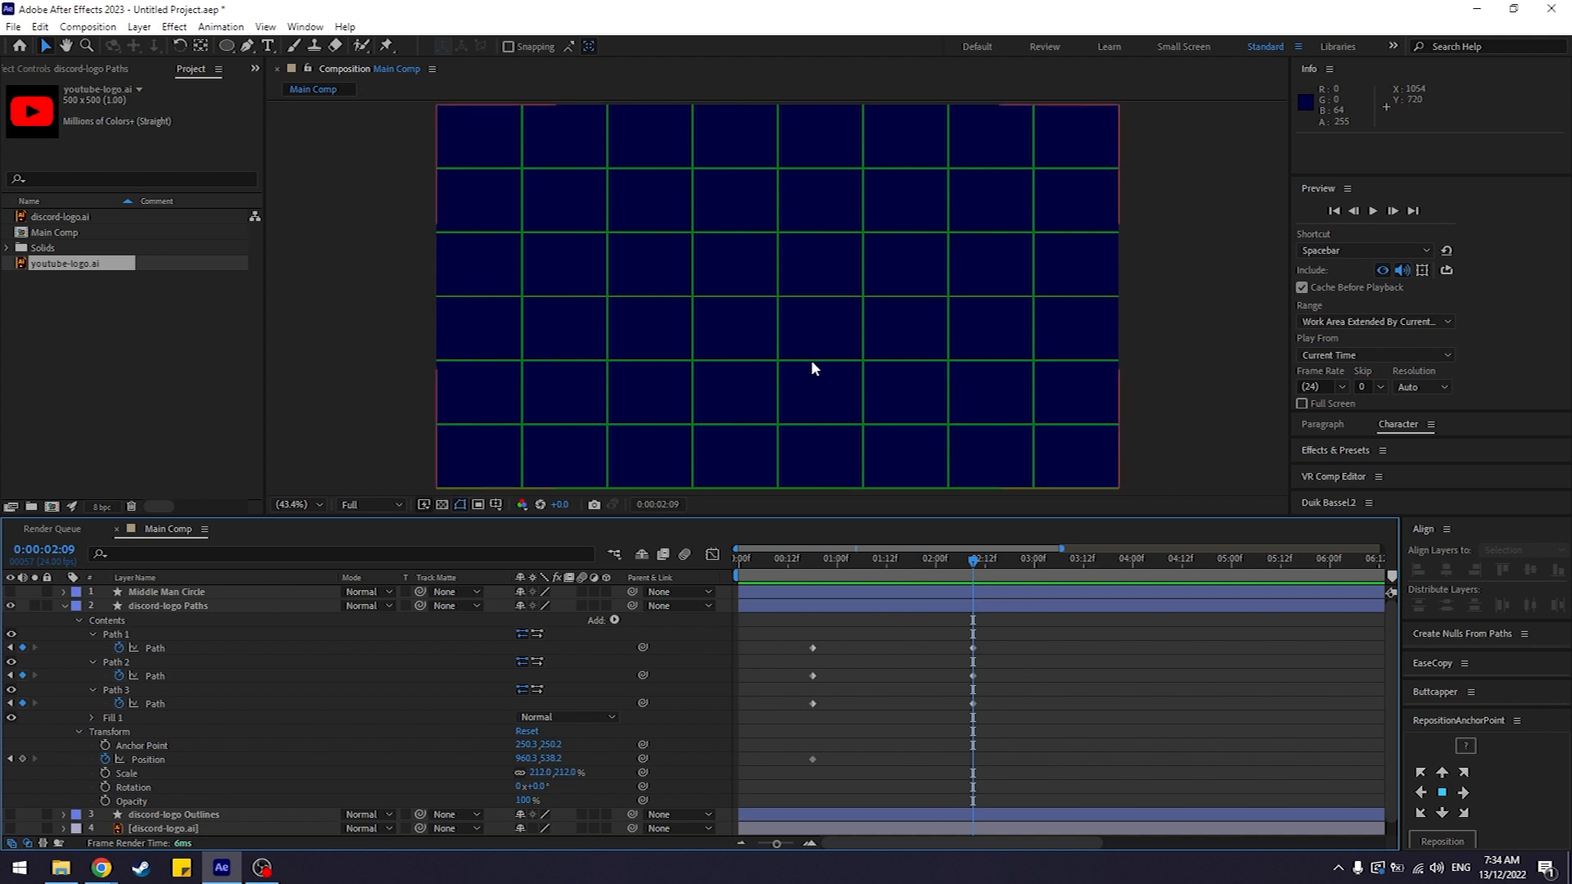
pyautogui.scroll(-2, 809, 358)
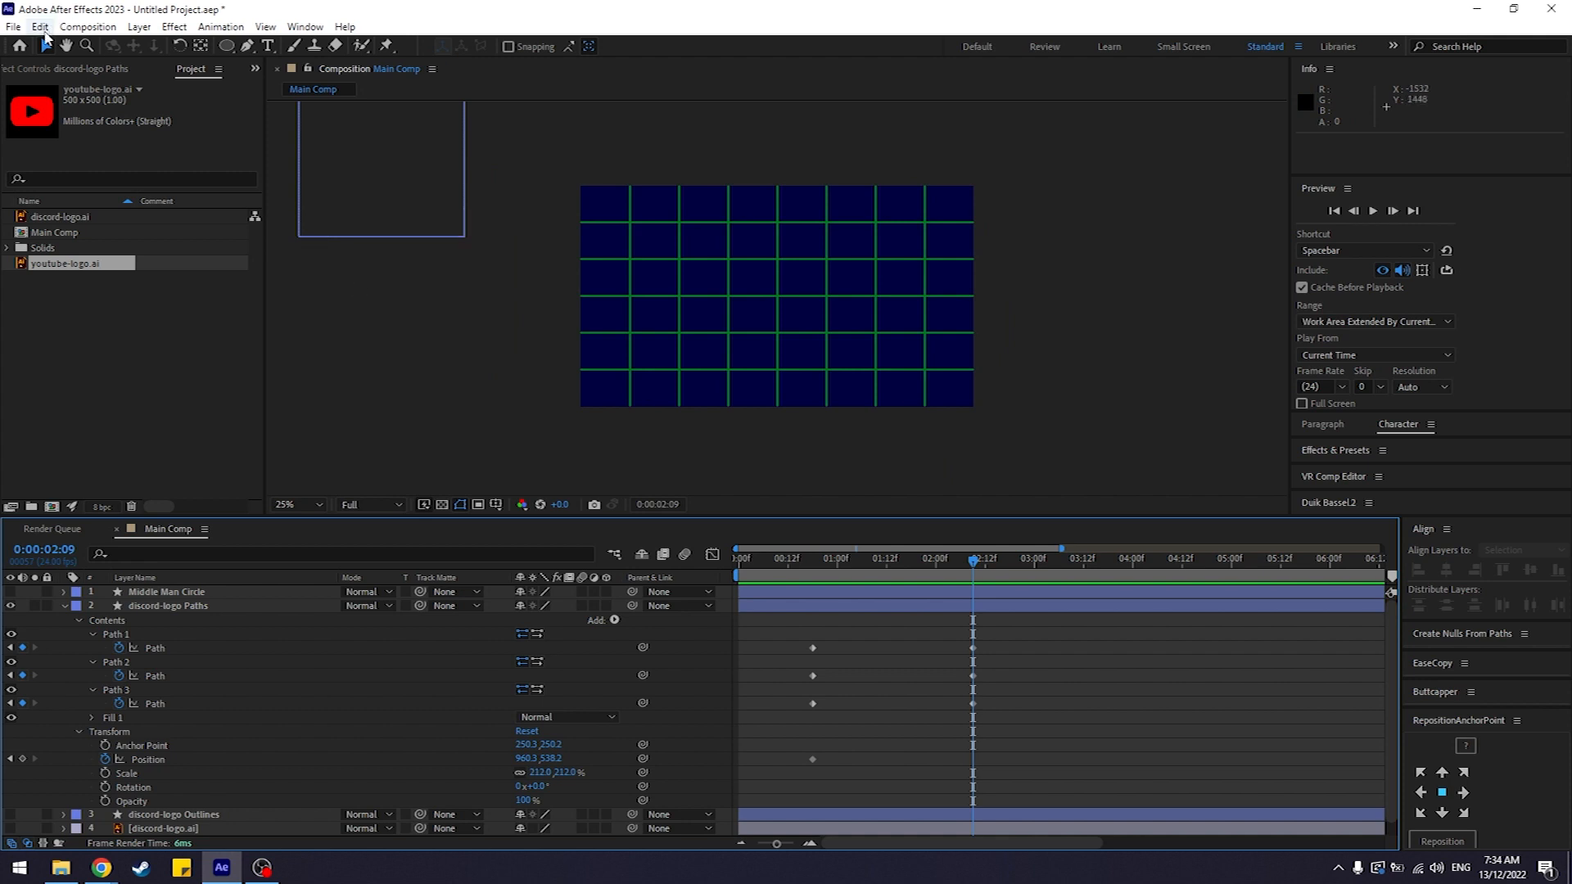
pyautogui.click(237, 607)
pyautogui.moveTo(395, 159); pyautogui.dragTo(806, 339)
pyautogui.scroll(2, 779, 298)
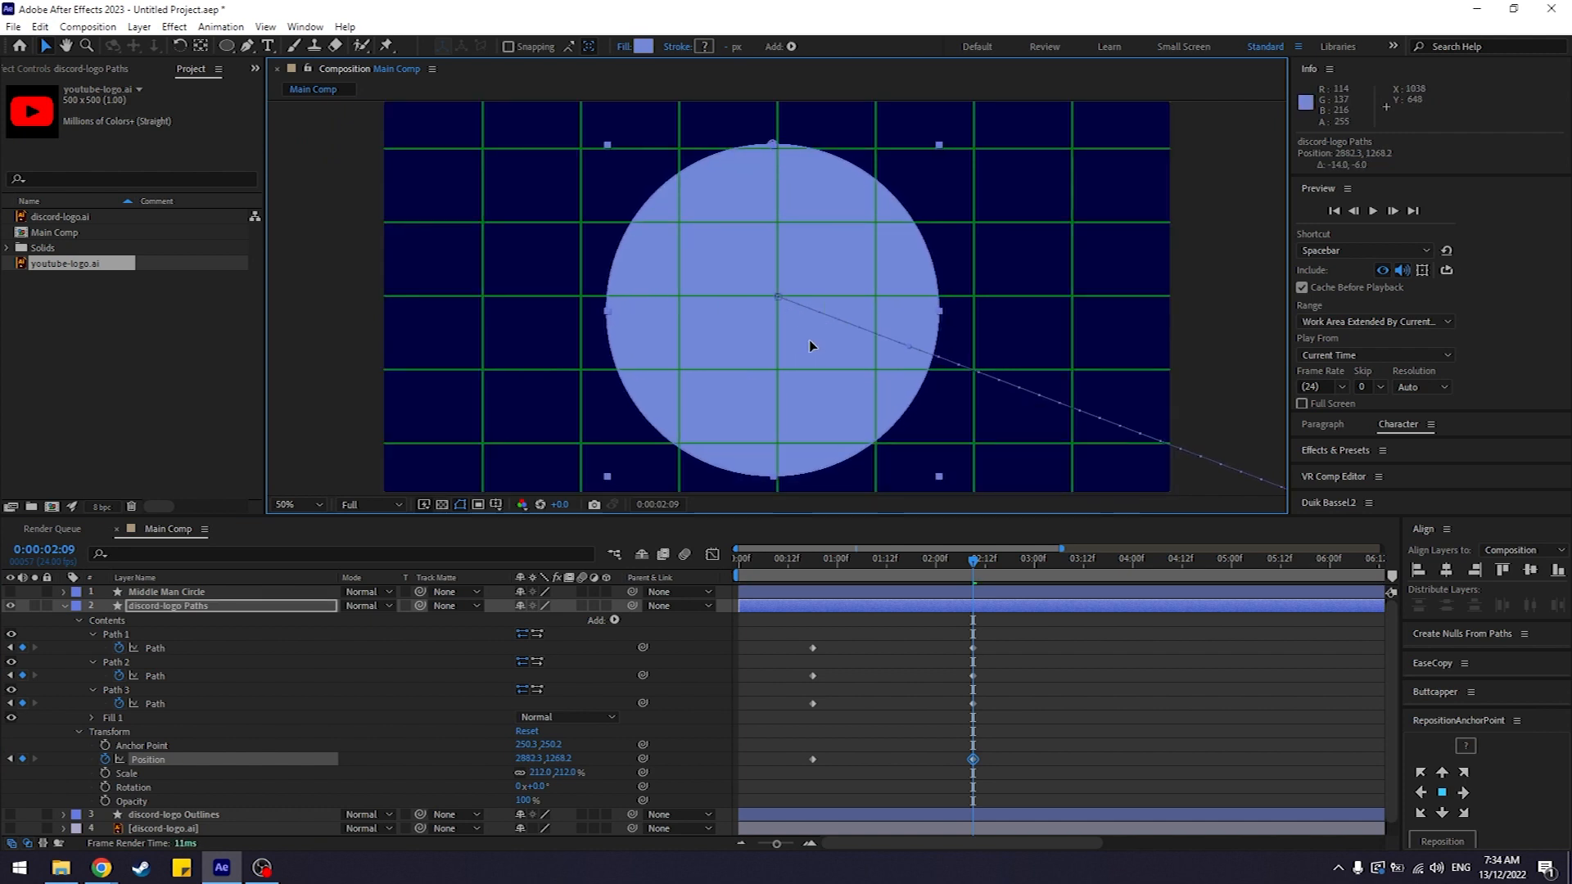
# Step: Nudge the circle closer to the composition centre at 0:00:02:09, to Position about 2894, 1230
pyautogui.moveTo(962, 558); pyautogui.dragTo(970, 590)
pyautogui.click(835, 619)
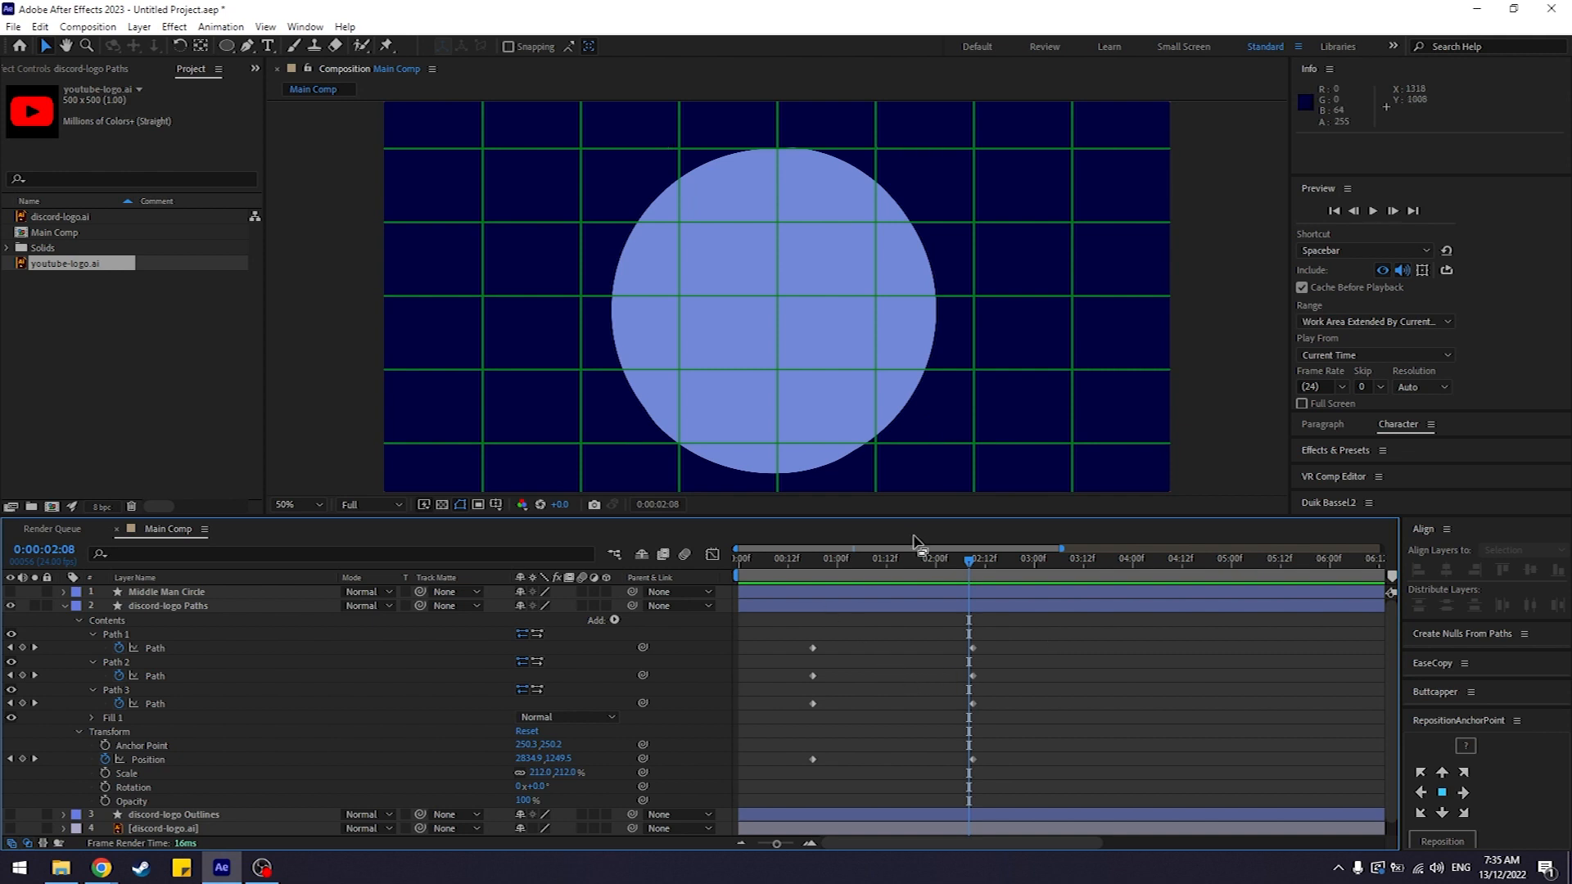
pyautogui.click(975, 562)
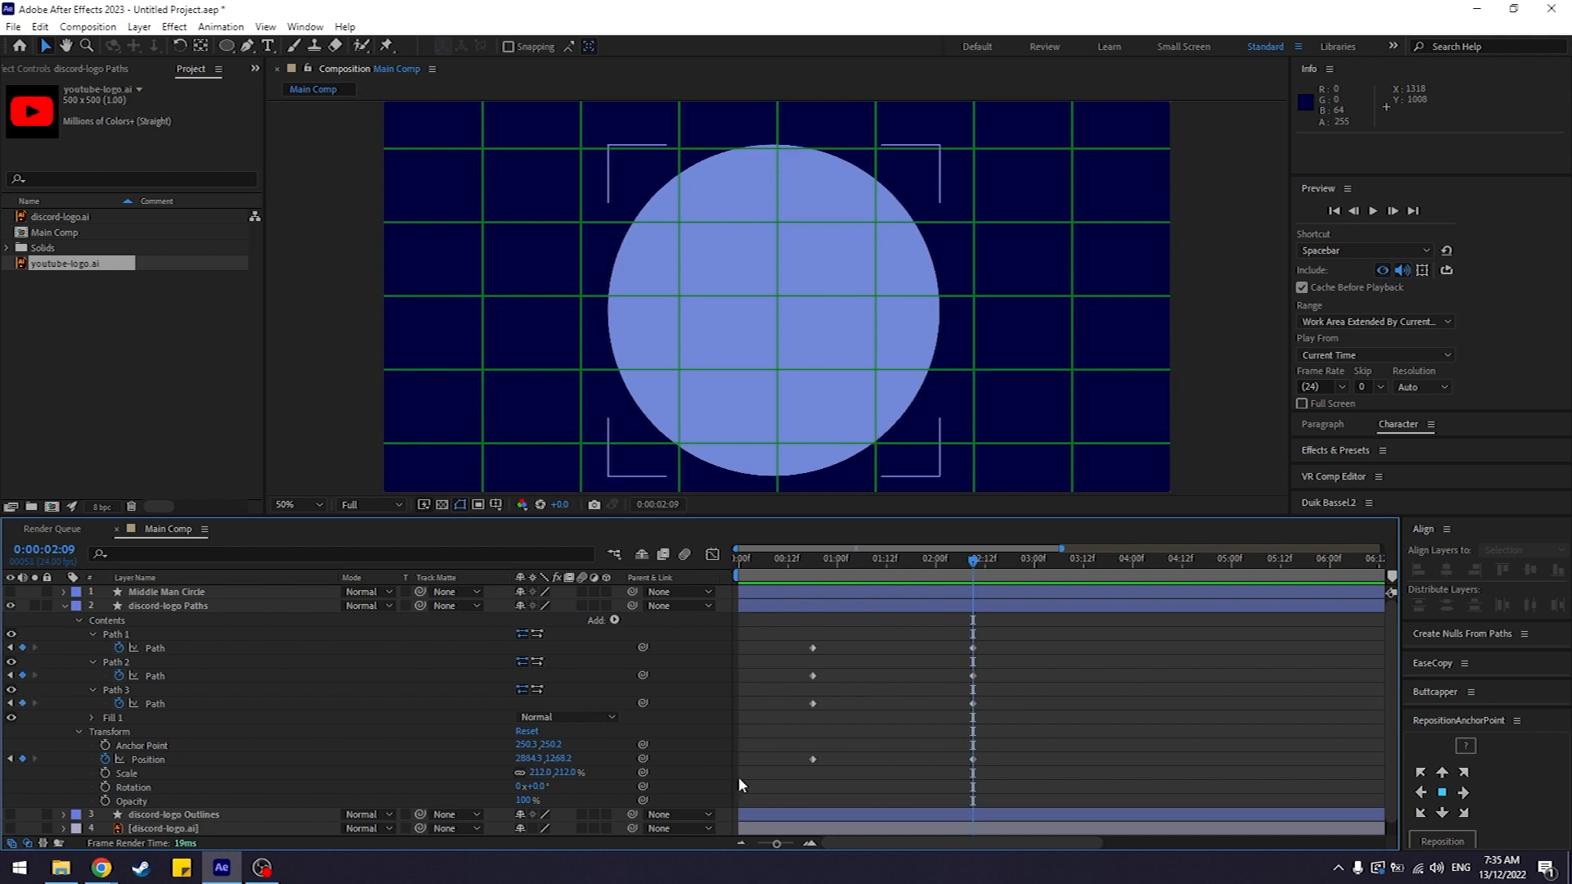
pyautogui.click(167, 762)
pyautogui.moveTo(830, 356); pyautogui.dragTo(832, 341)
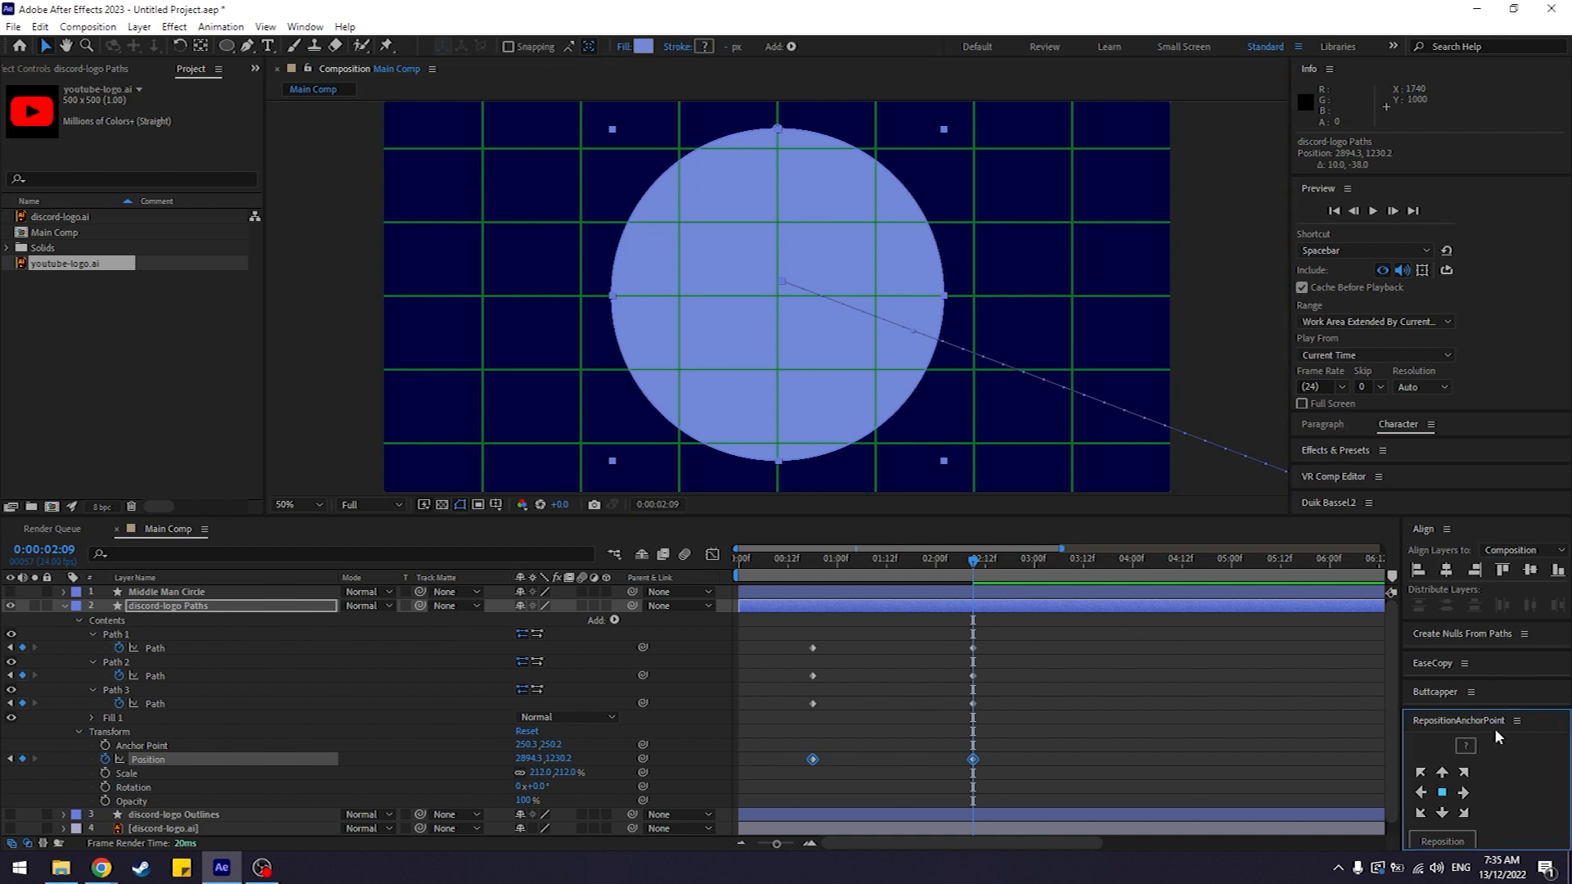
# Step: Align the circle to the composition's horizontal and vertical centre at 0:00:02:09
pyautogui.click(1517, 720)
pyautogui.click(1475, 726)
pyautogui.click(1448, 709)
pyautogui.click(1423, 529)
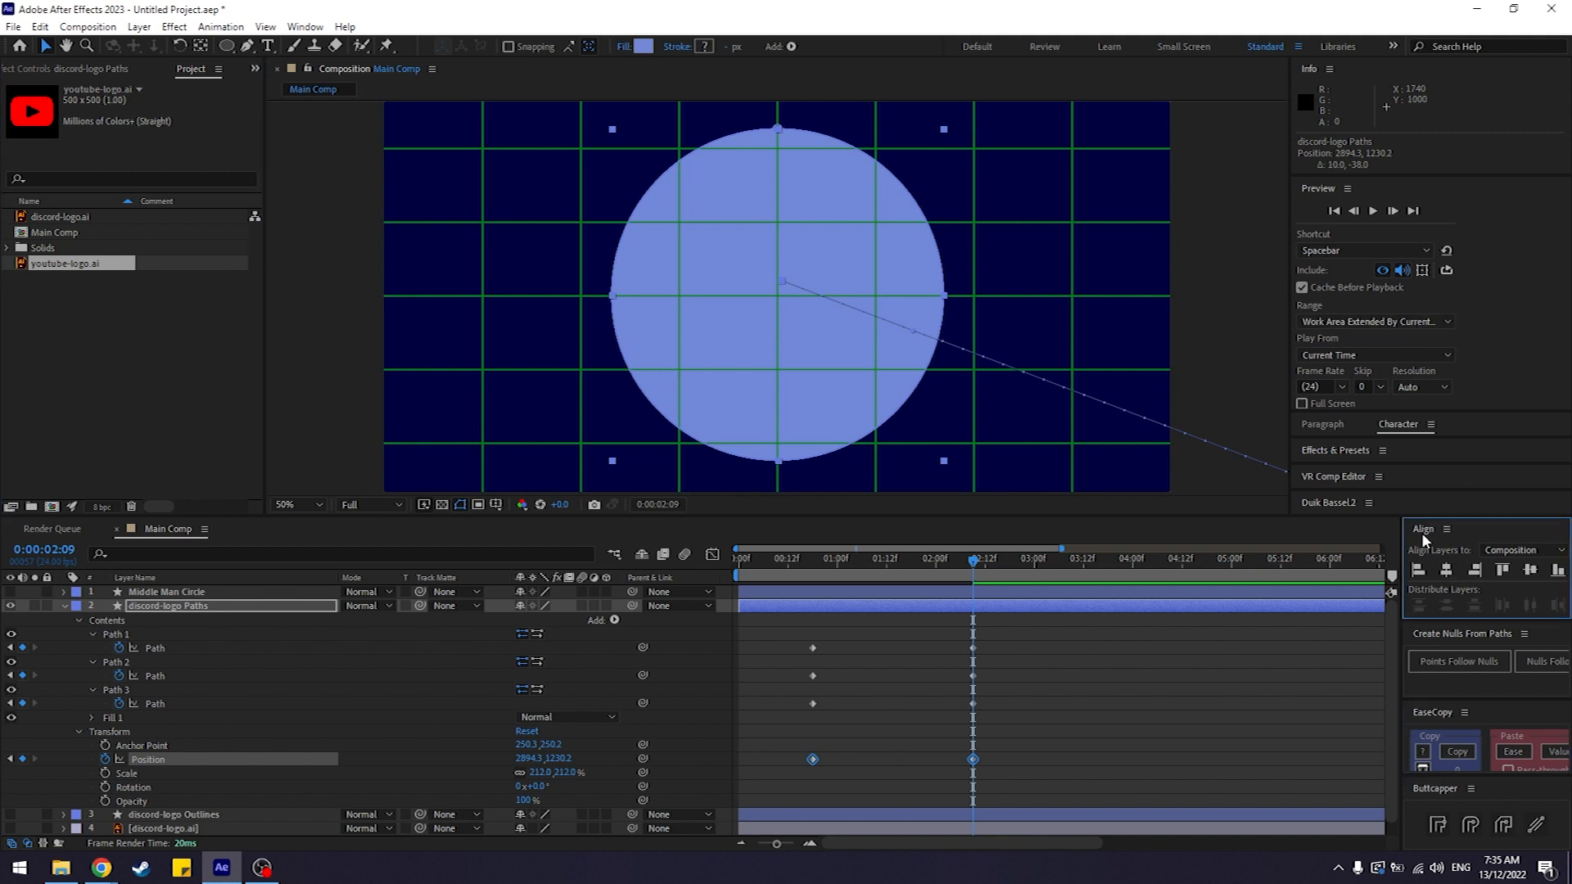
pyautogui.click(1446, 571)
pyautogui.click(1531, 571)
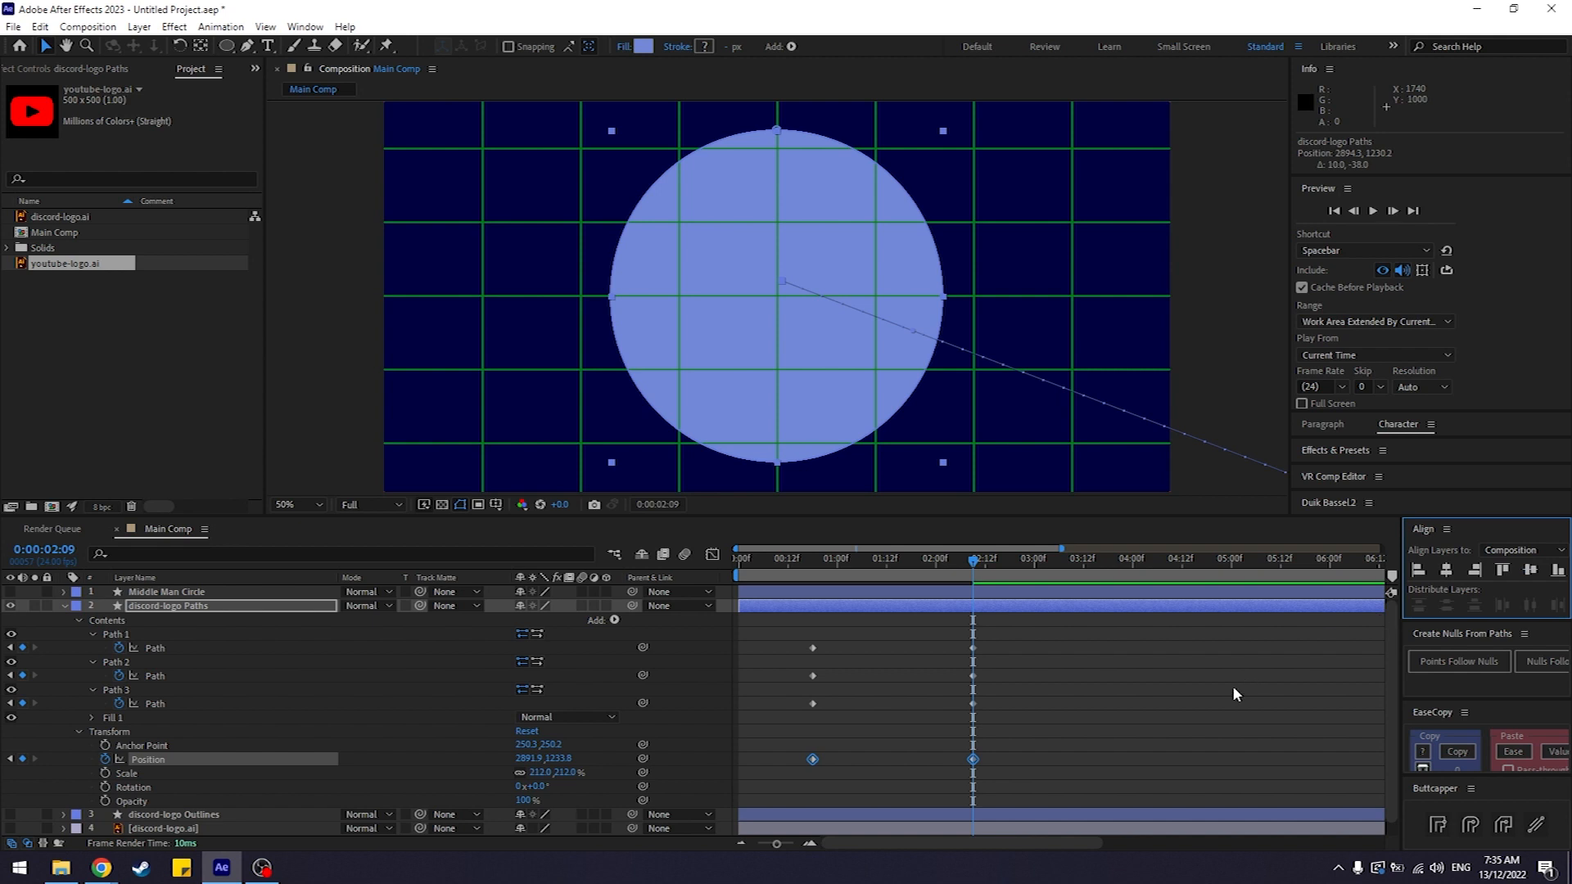
# Step: Scrub through the morph up to 0:00:02:09 and reapply the composition centring to the second Position keyframe
pyautogui.click(1135, 710)
pyautogui.click(852, 566)
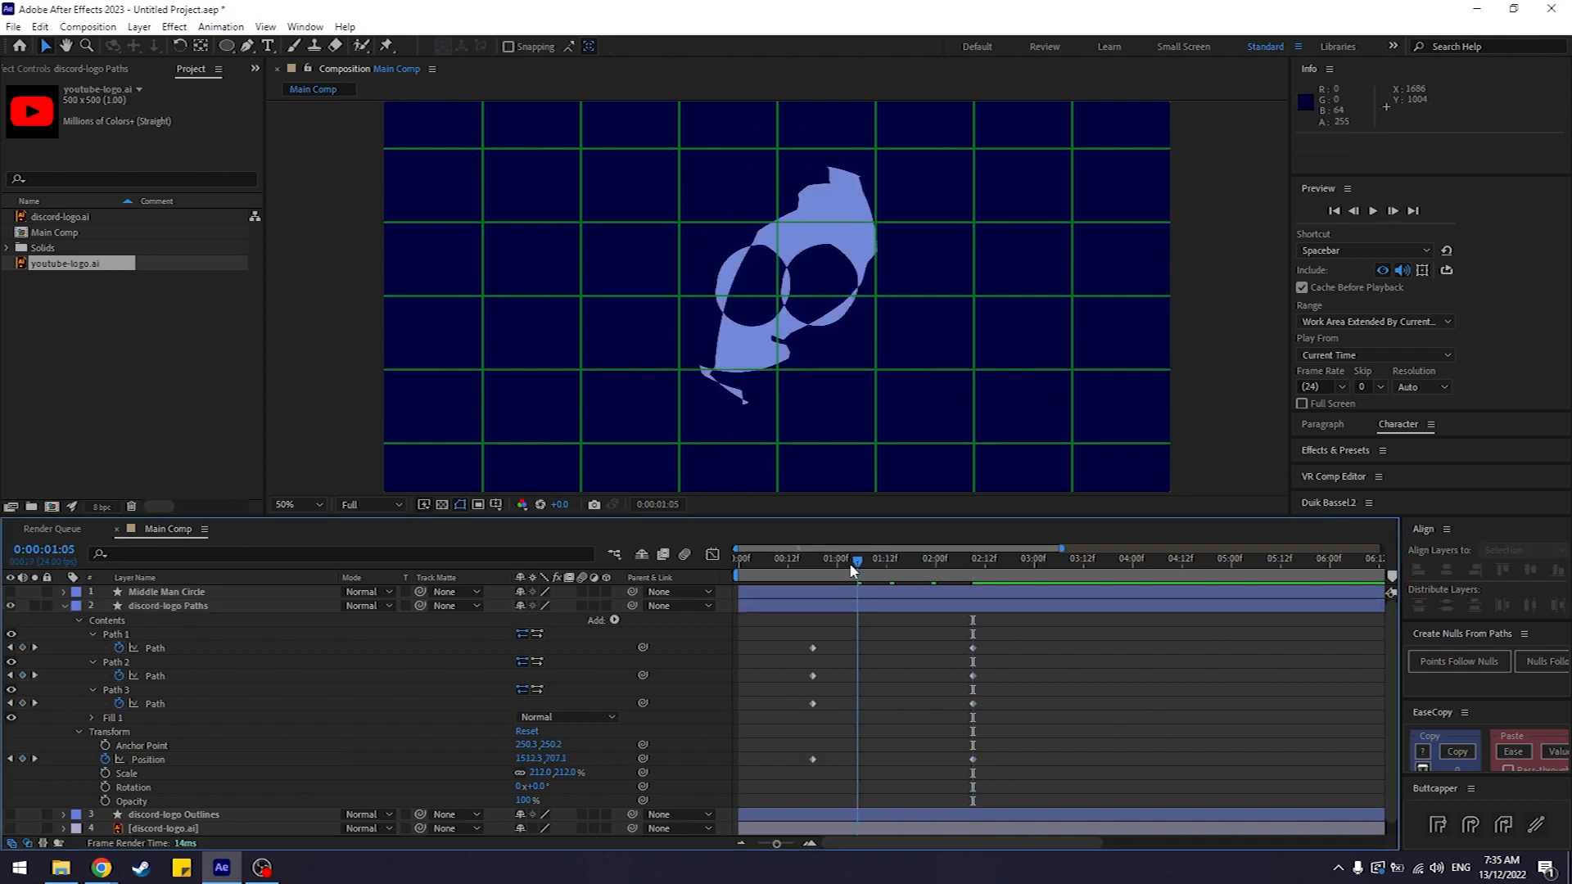
pyautogui.moveTo(851, 567); pyautogui.dragTo(971, 578)
pyautogui.click(787, 288)
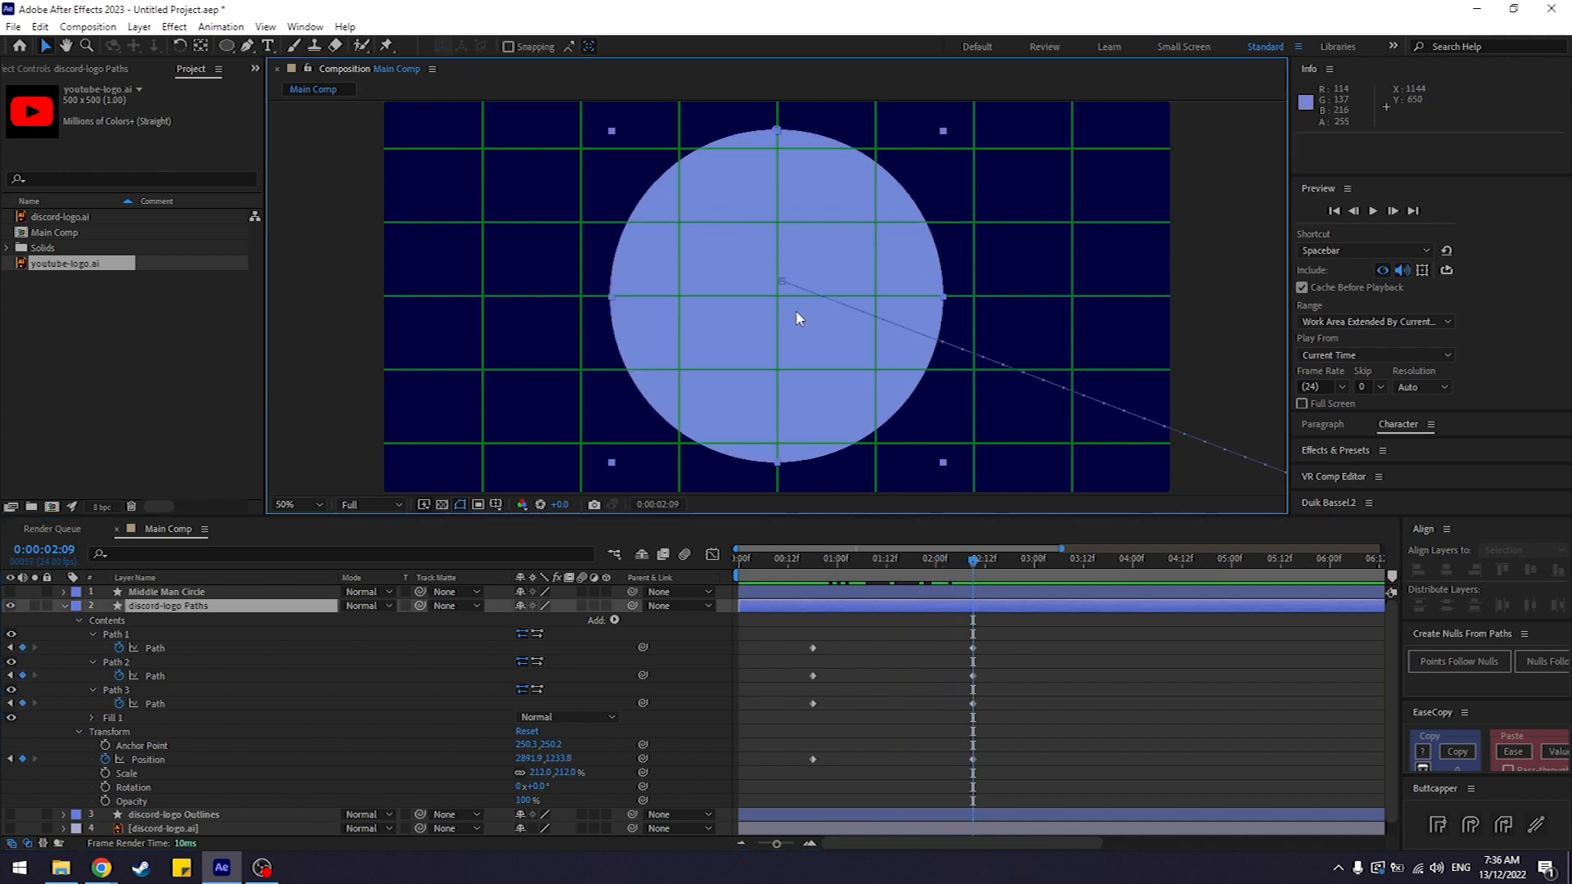
pyautogui.click(973, 759)
pyautogui.click(1446, 571)
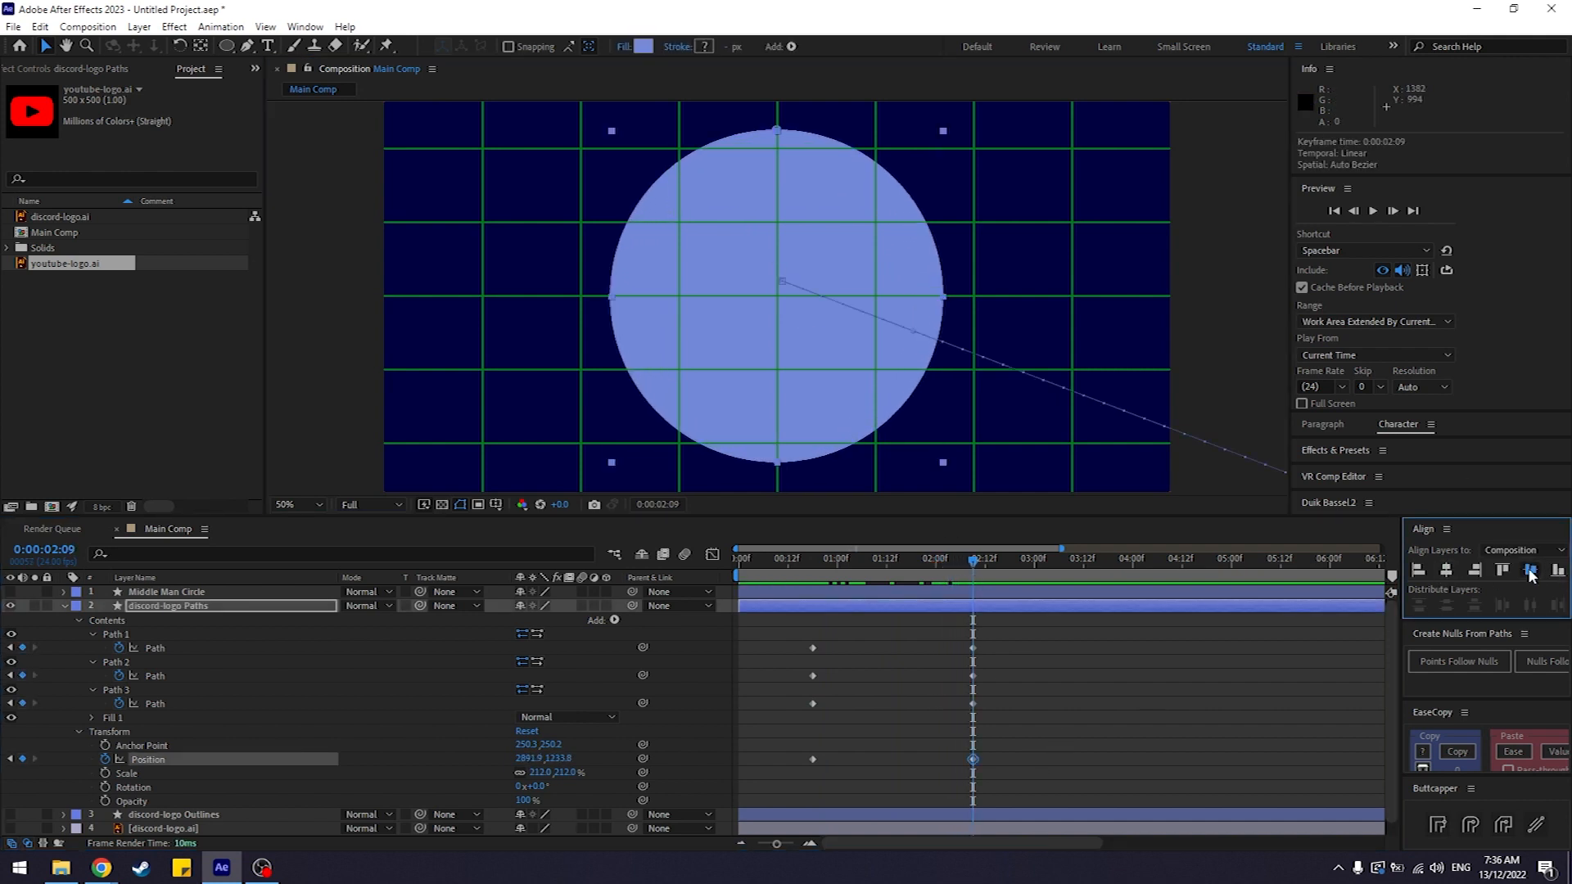
pyautogui.click(1219, 674)
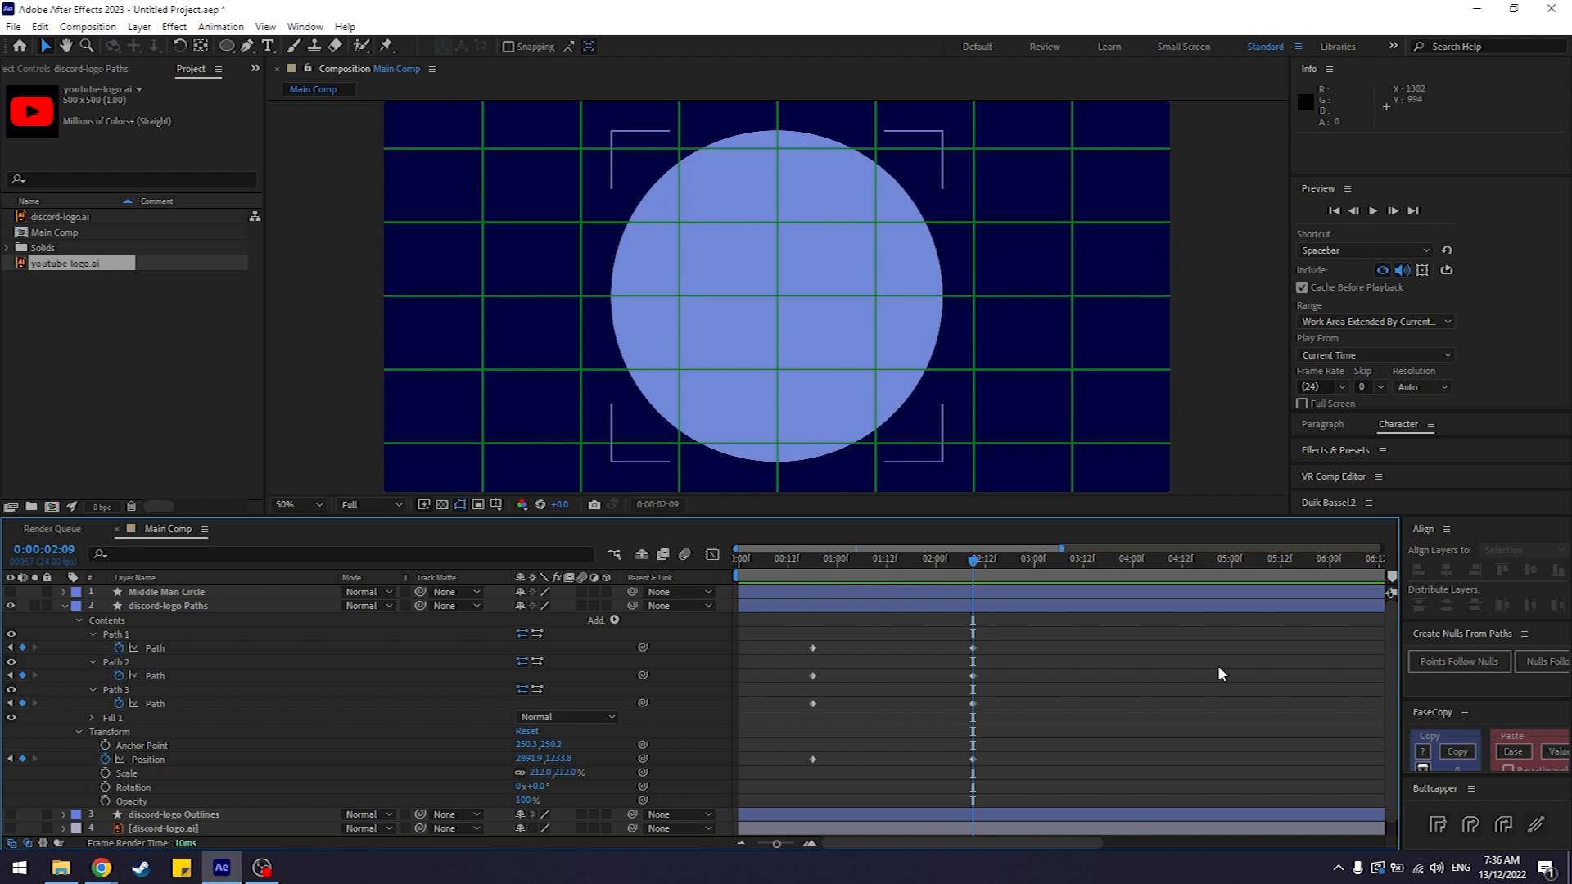
# Step: Collapse the discord-logo Paths layer's properties and hide the layer
pyautogui.click(64, 606)
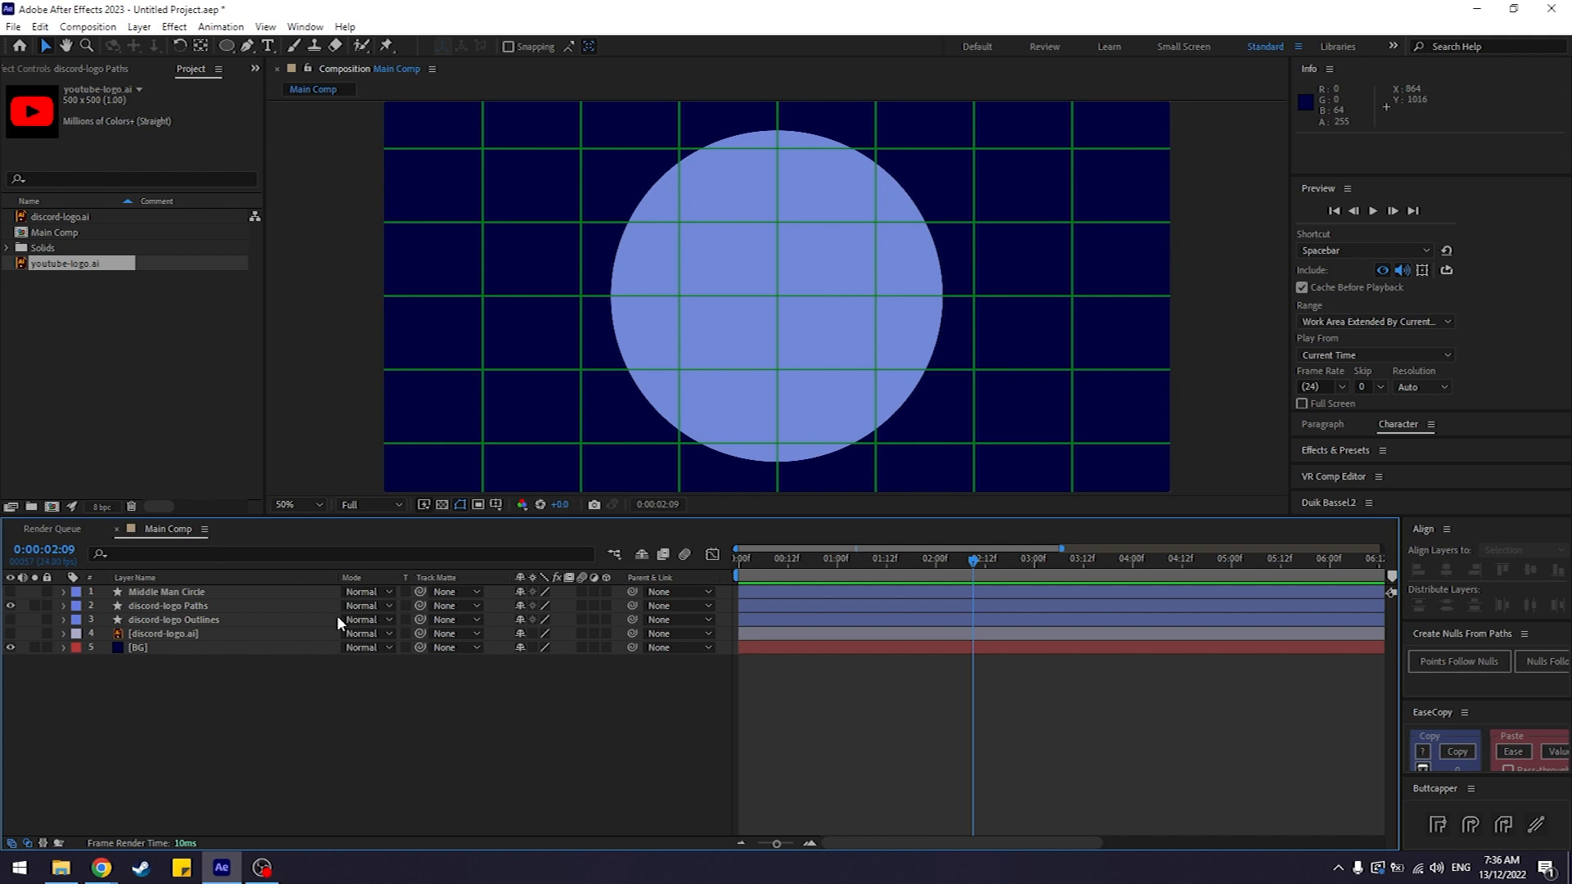
pyautogui.click(13, 606)
pyautogui.moveTo(253, 874)
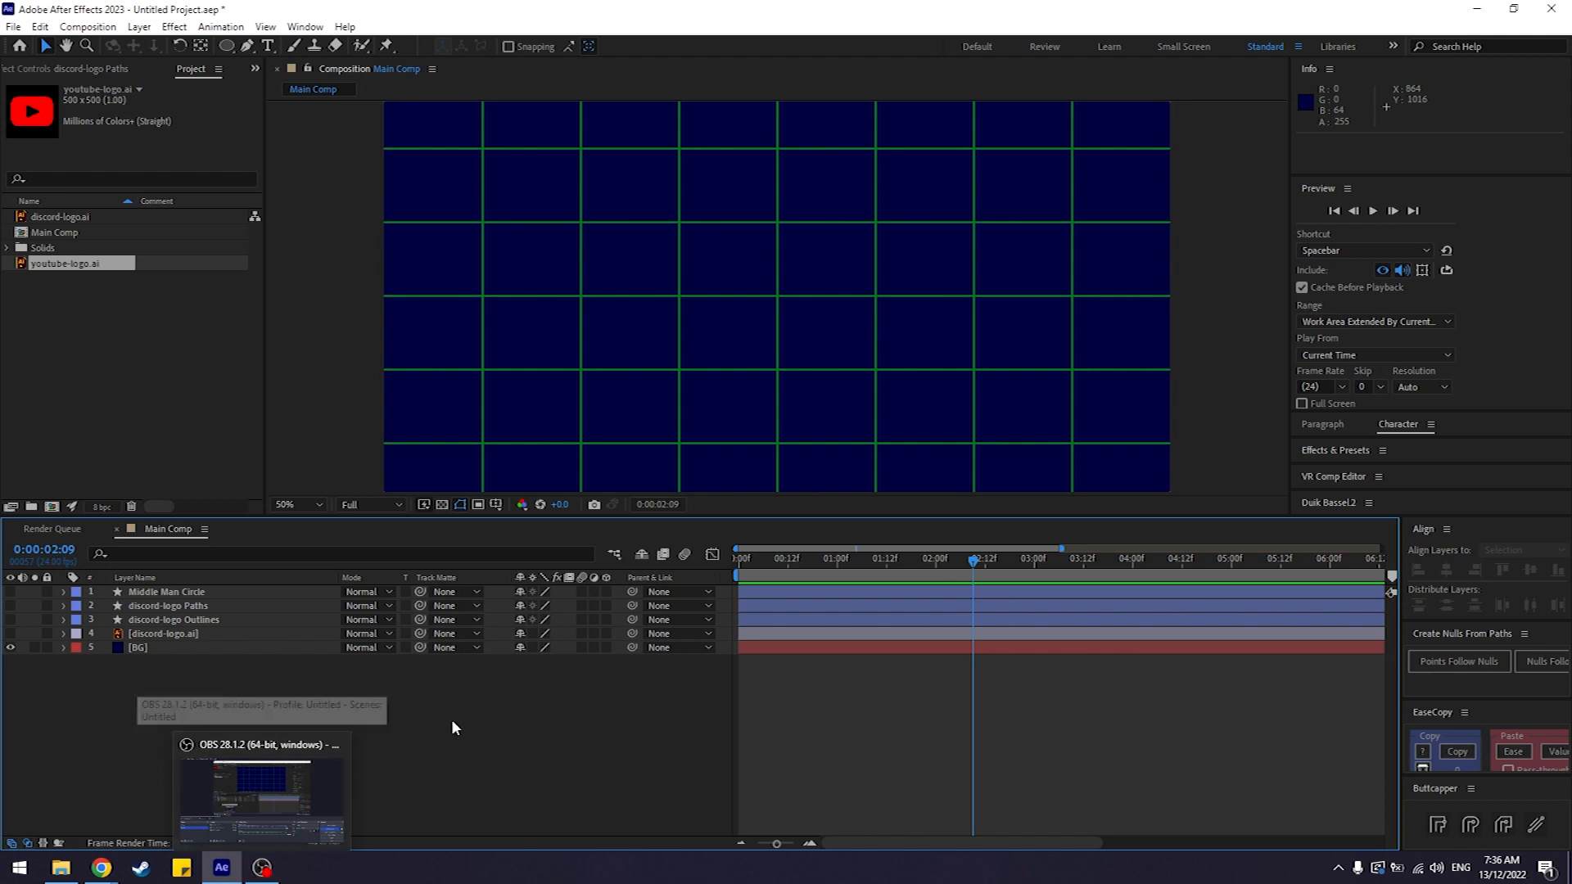
# Step: Add youtube-logo.ai from the project to Main Comp as the topmost layer
pyautogui.click(189, 607)
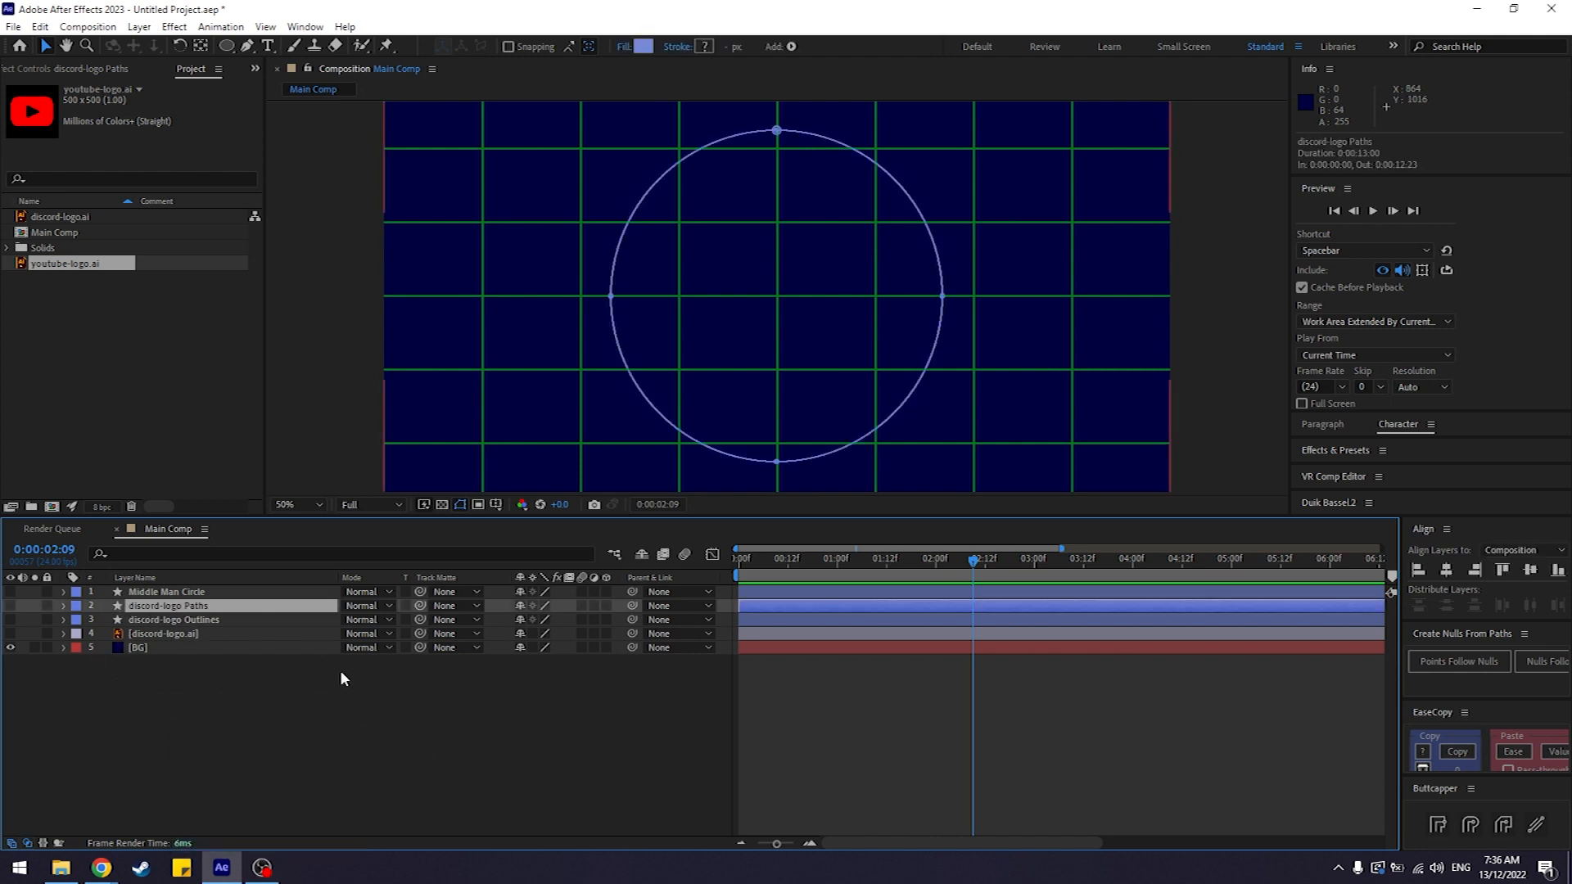
pyautogui.click(159, 671)
pyautogui.moveTo(906, 842); pyautogui.dragTo(778, 834)
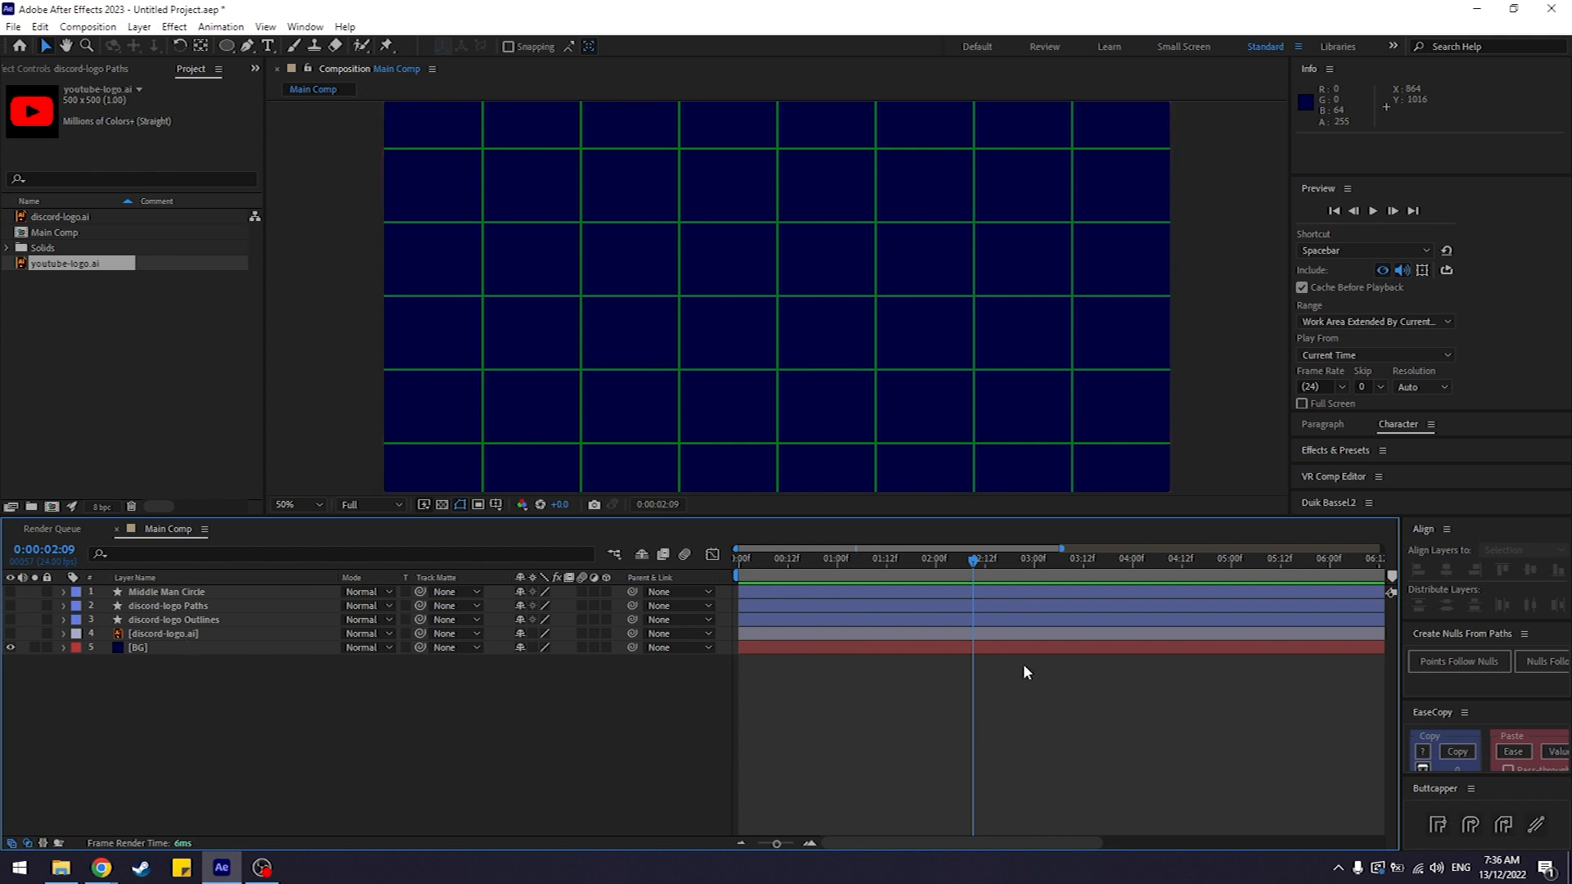
pyautogui.moveTo(33, 266); pyautogui.dragTo(205, 598)
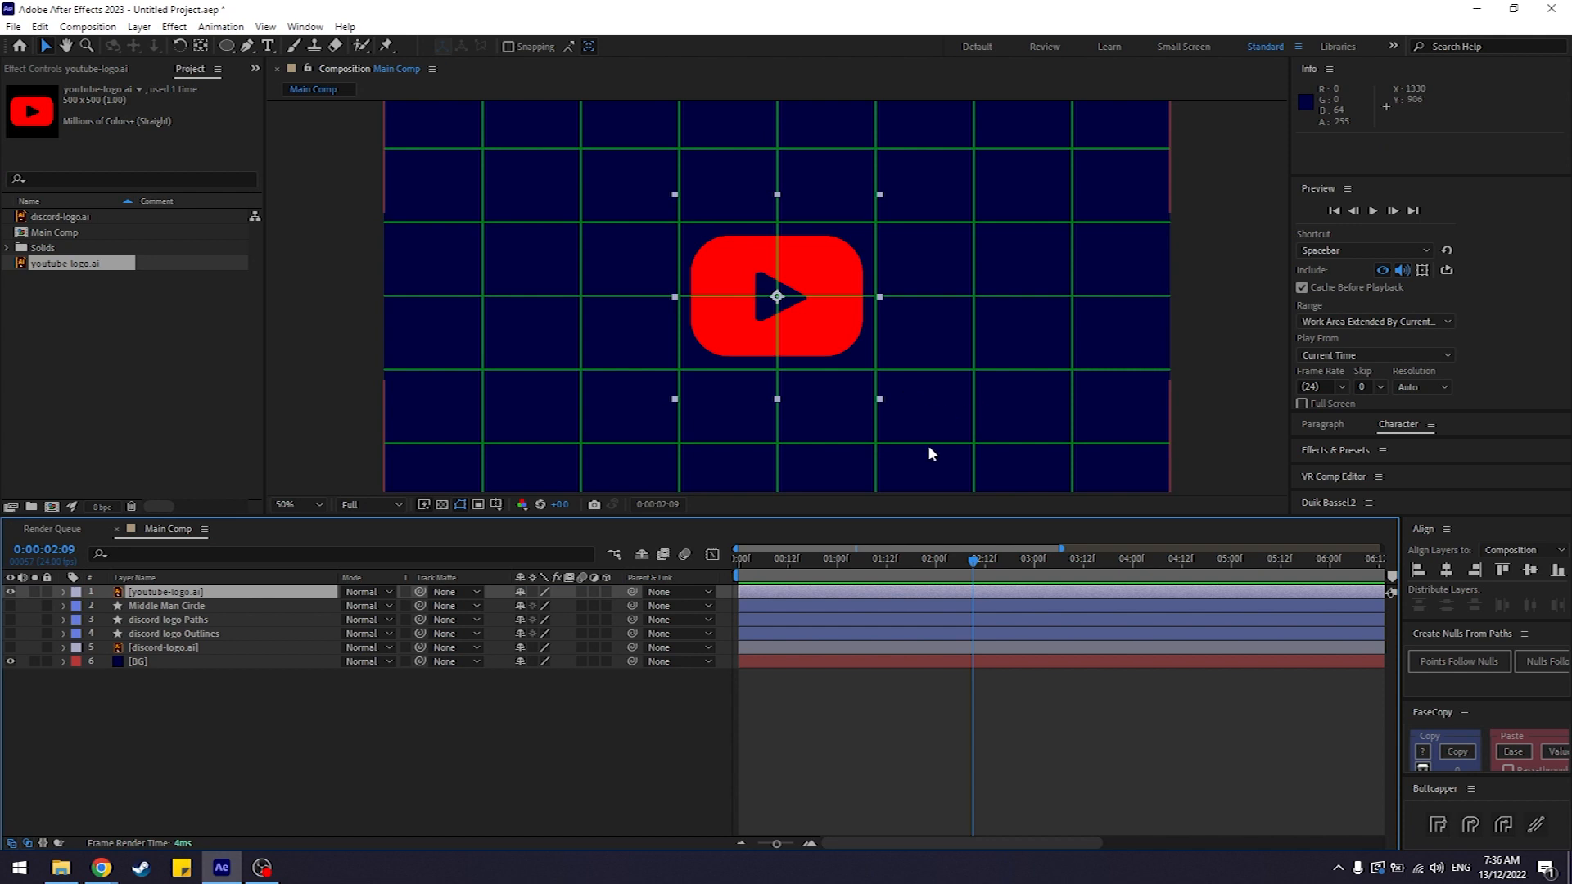
# Step: Scale the youtube-logo.ai layer up uniformly to 179%, collapse its properties and select the layer
pyautogui.press('s')
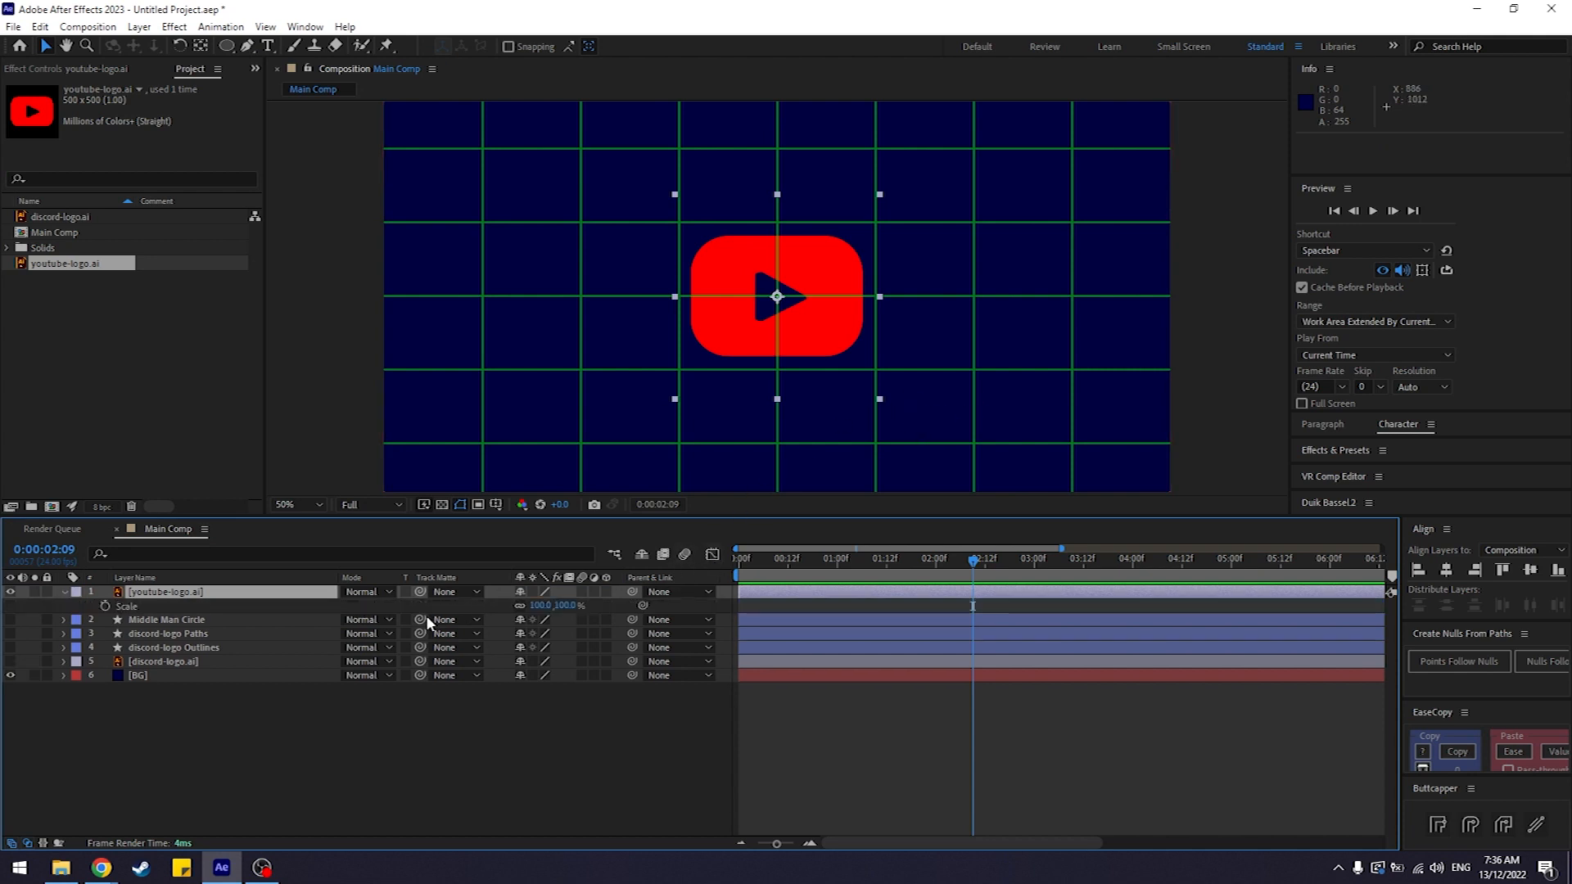
pyautogui.moveTo(539, 612); pyautogui.dragTo(602, 604)
pyautogui.click(516, 877)
pyautogui.click(270, 721)
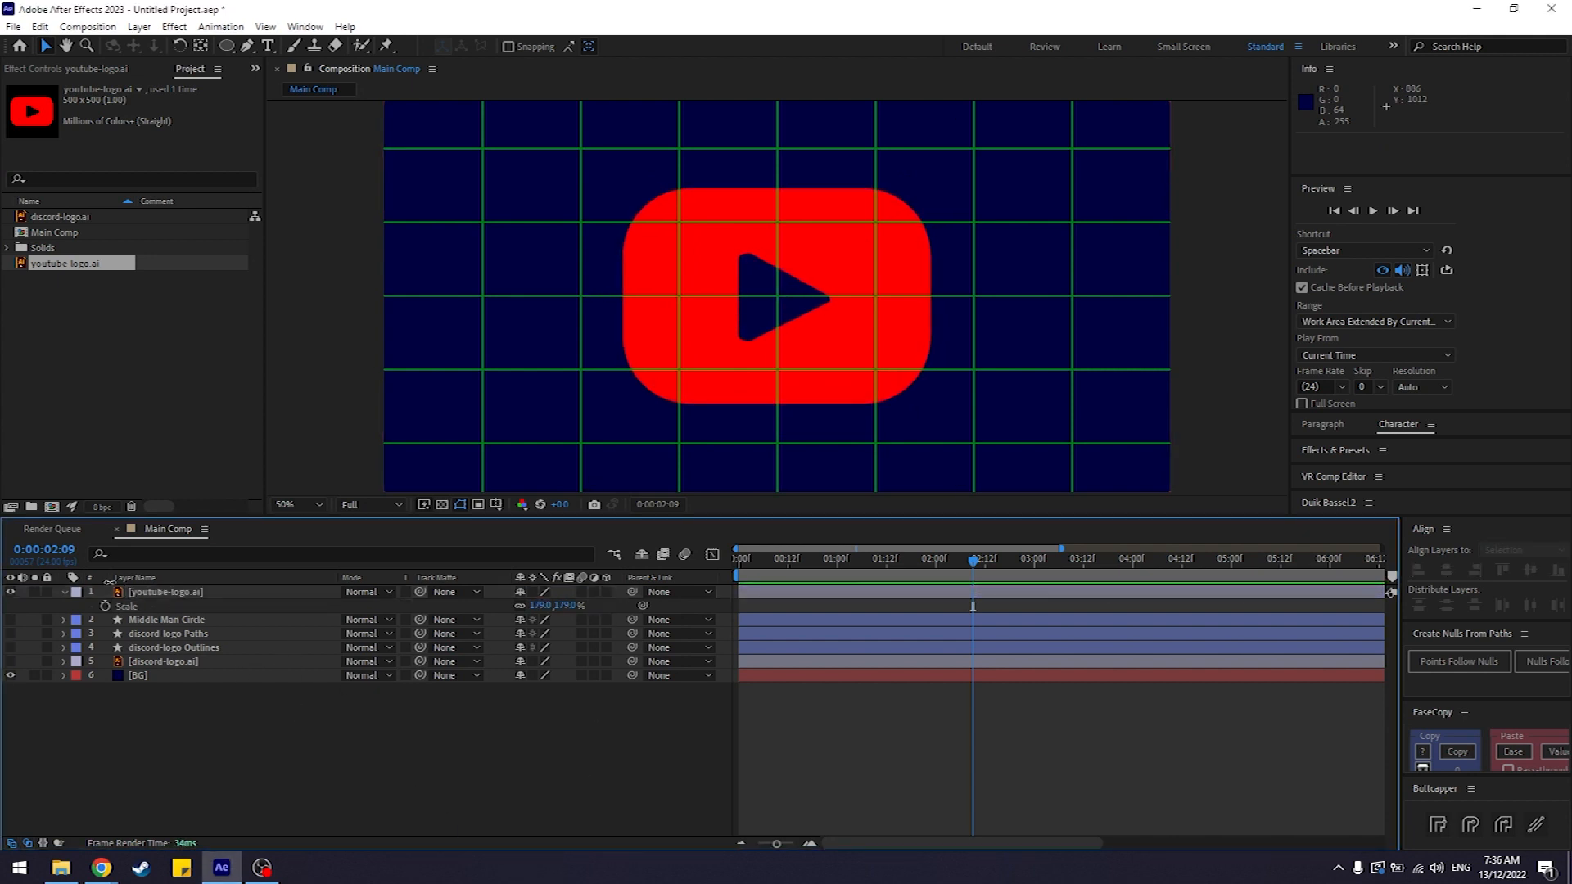
pyautogui.click(64, 592)
pyautogui.click(137, 593)
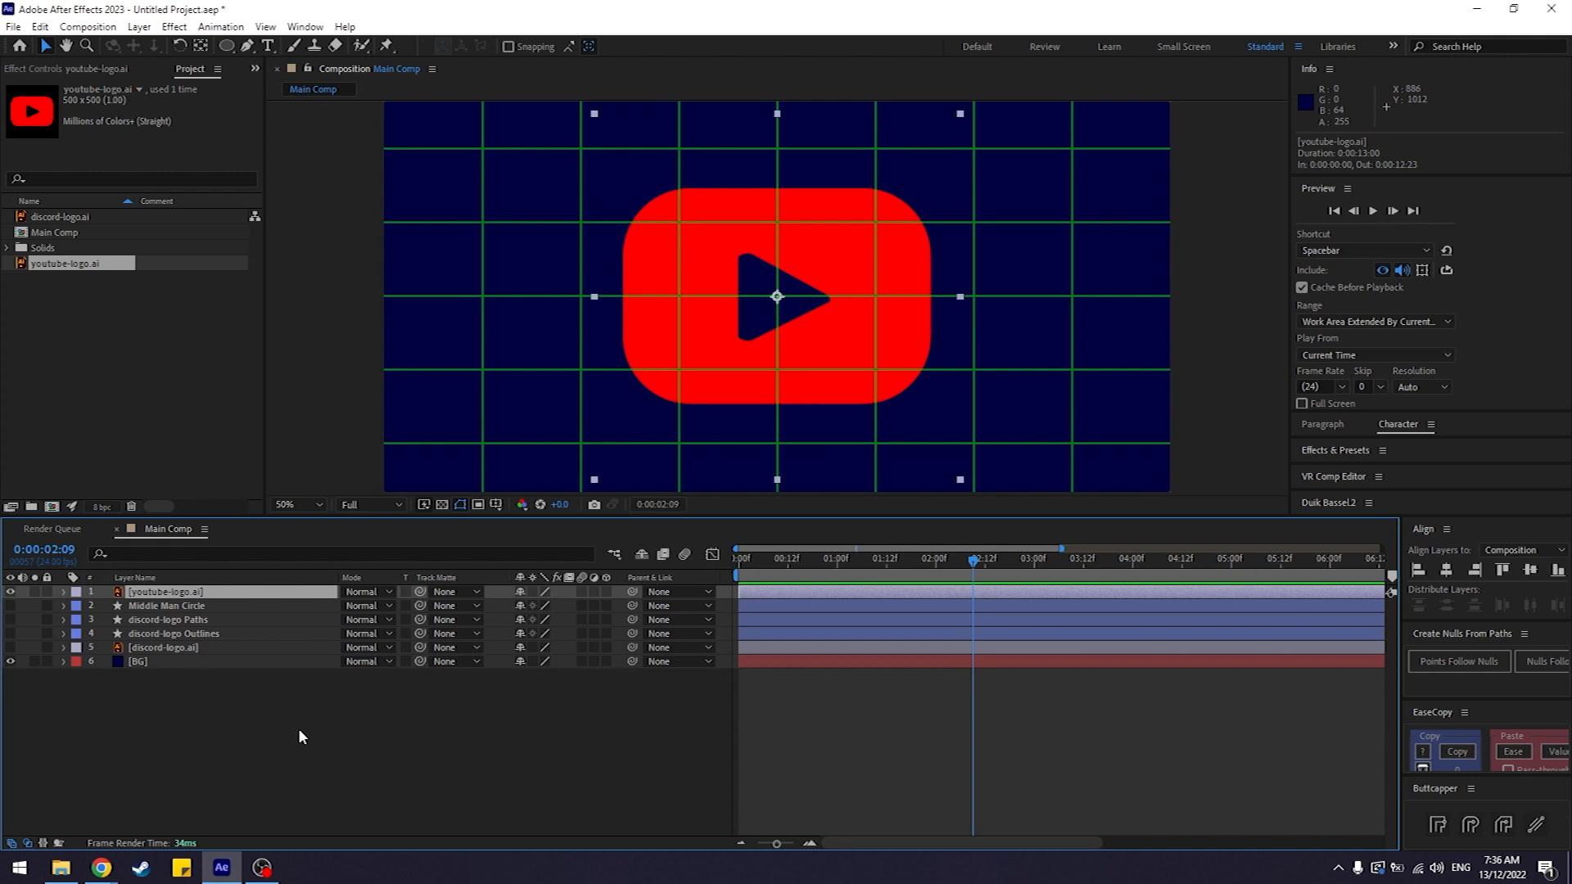
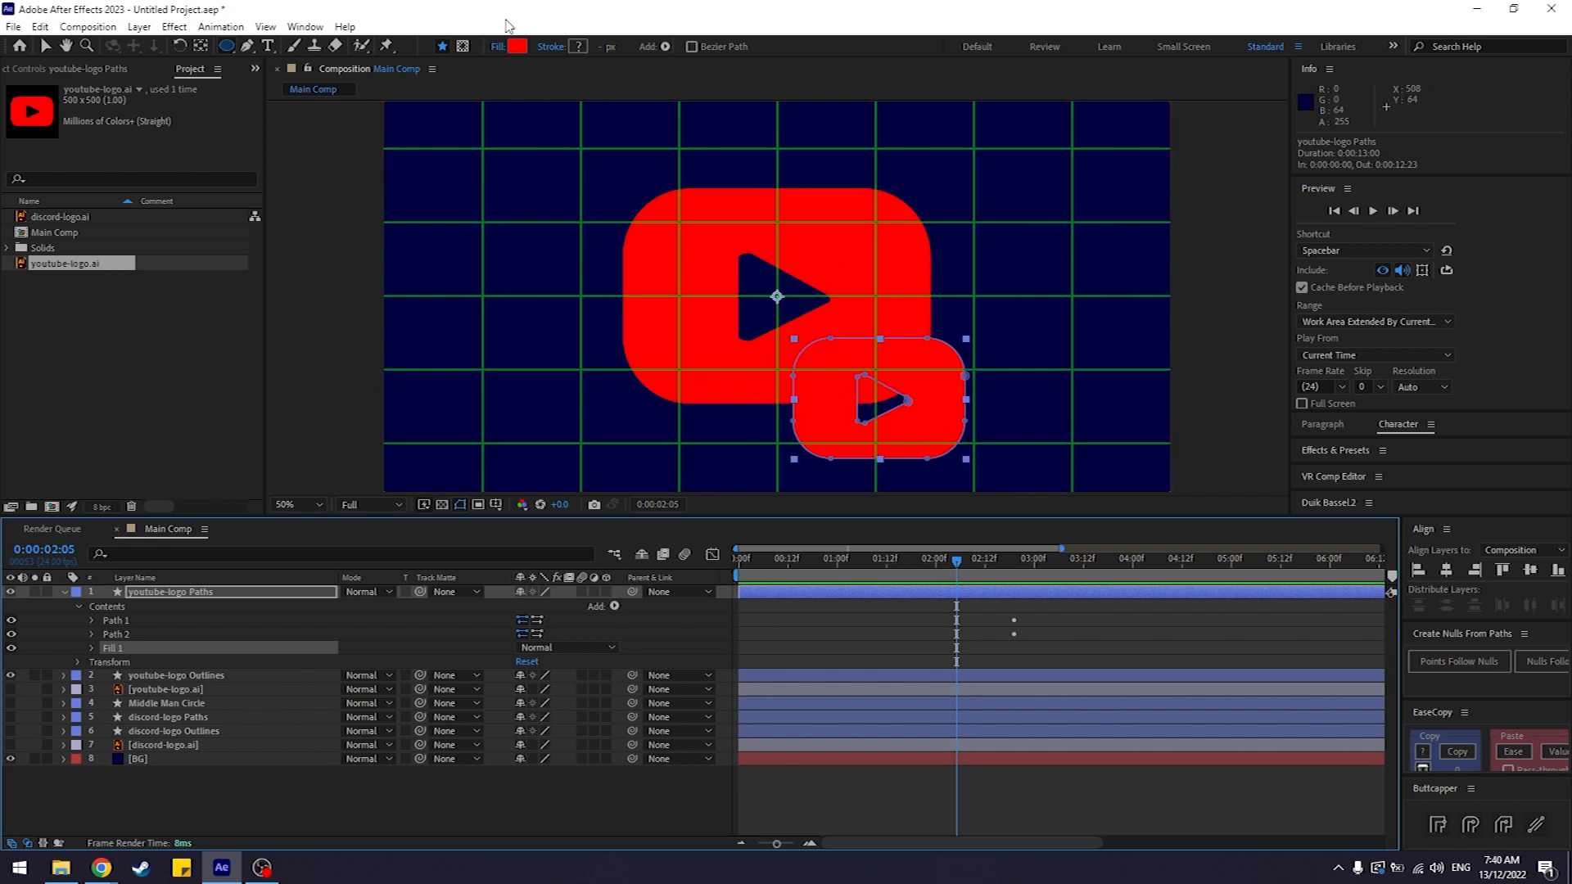
# Step: Centre the youtube-logo Paths layer's anchor point and move the small logo onto the large one, at about position 958, 544
pyautogui.hotkey('ctrl', 'alt', 'Home')
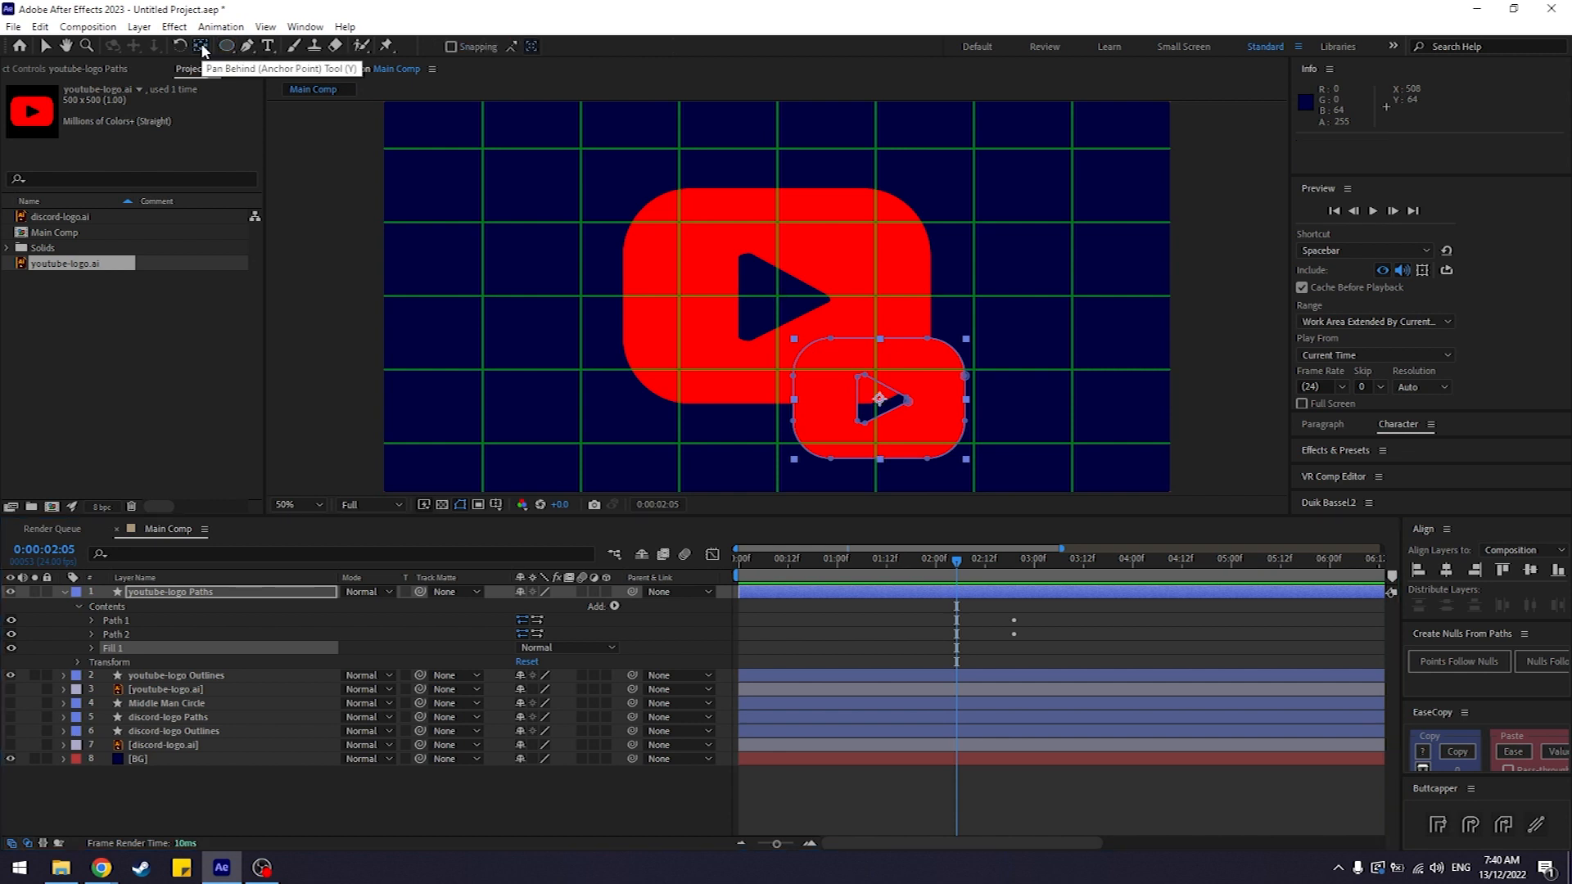
pyautogui.click(46, 46)
pyautogui.moveTo(935, 424); pyautogui.dragTo(834, 328)
# Step: Scale the youtube-logo Paths layer uniformly to 182% to match the large YouTube logo
pyautogui.press('s')
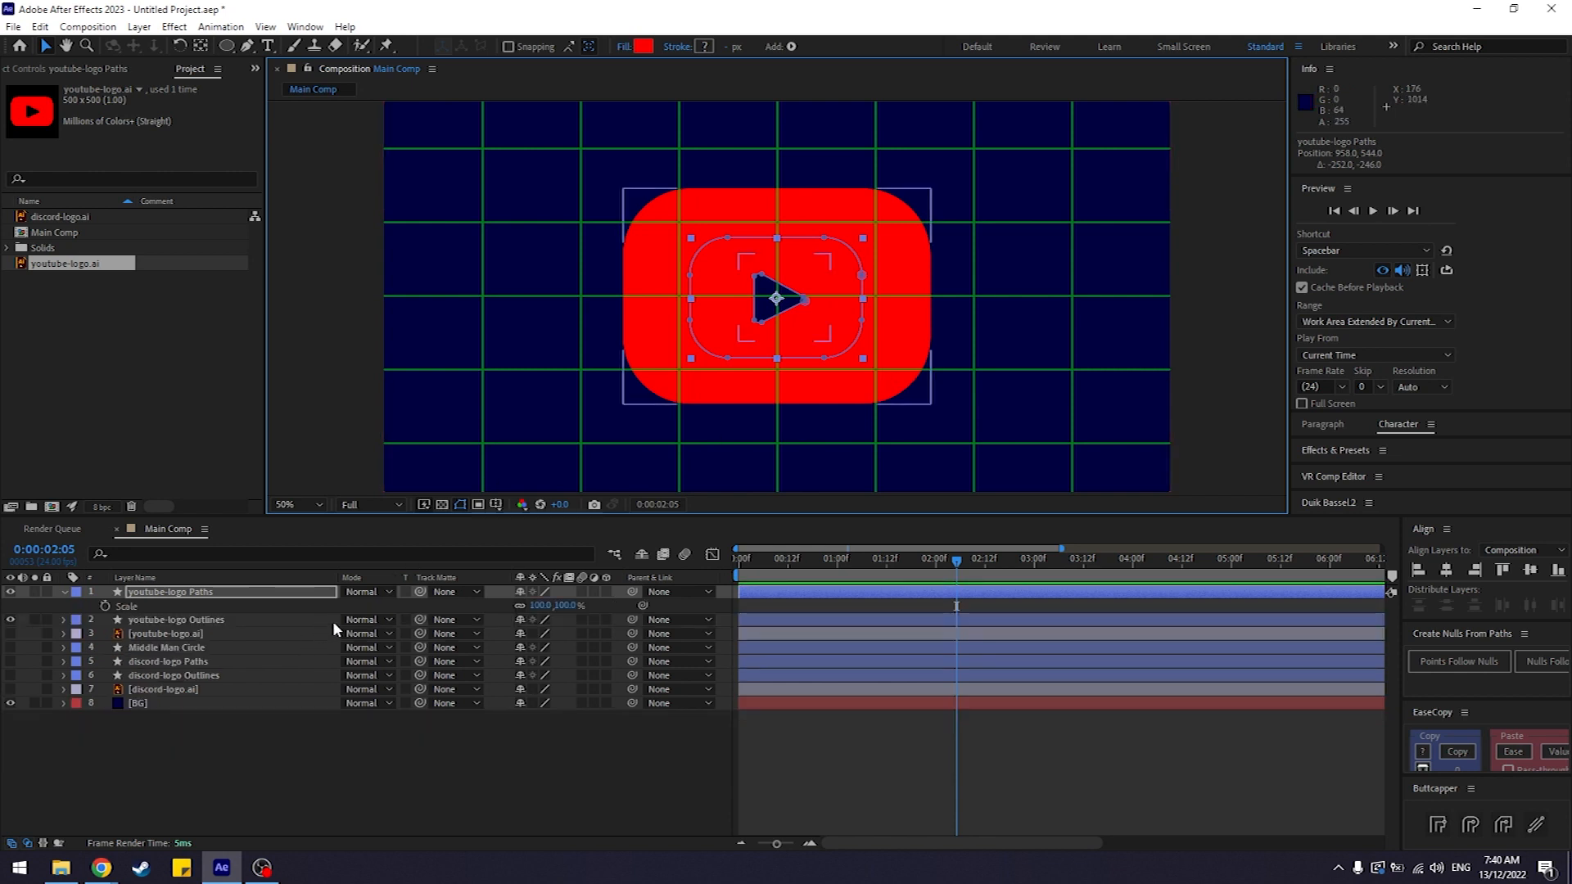
pyautogui.moveTo(546, 606); pyautogui.dragTo(613, 604)
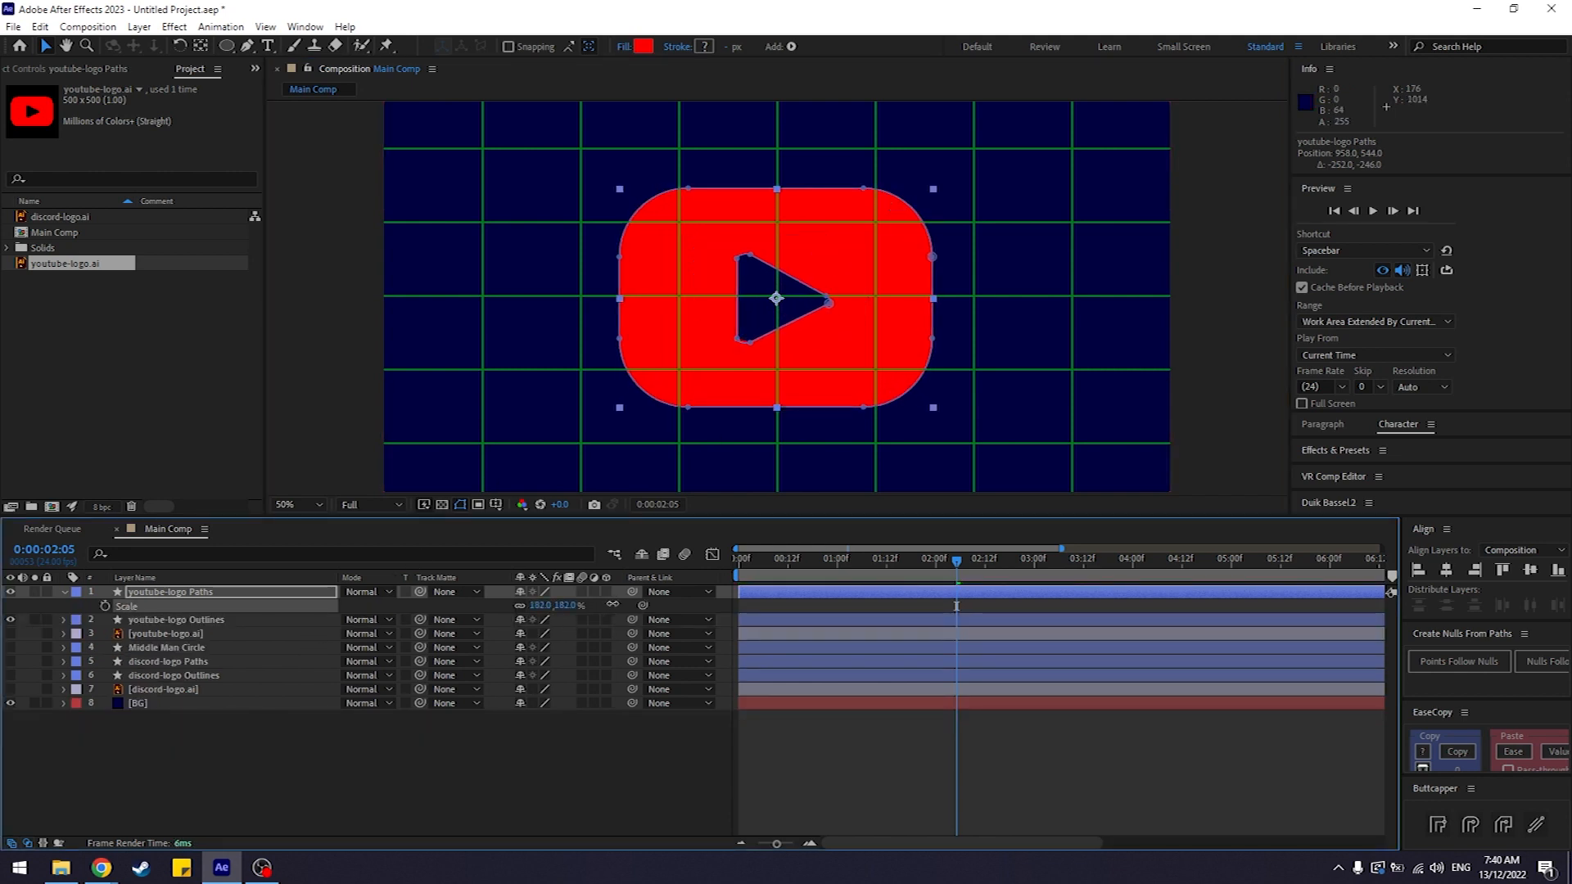
pyautogui.click(207, 790)
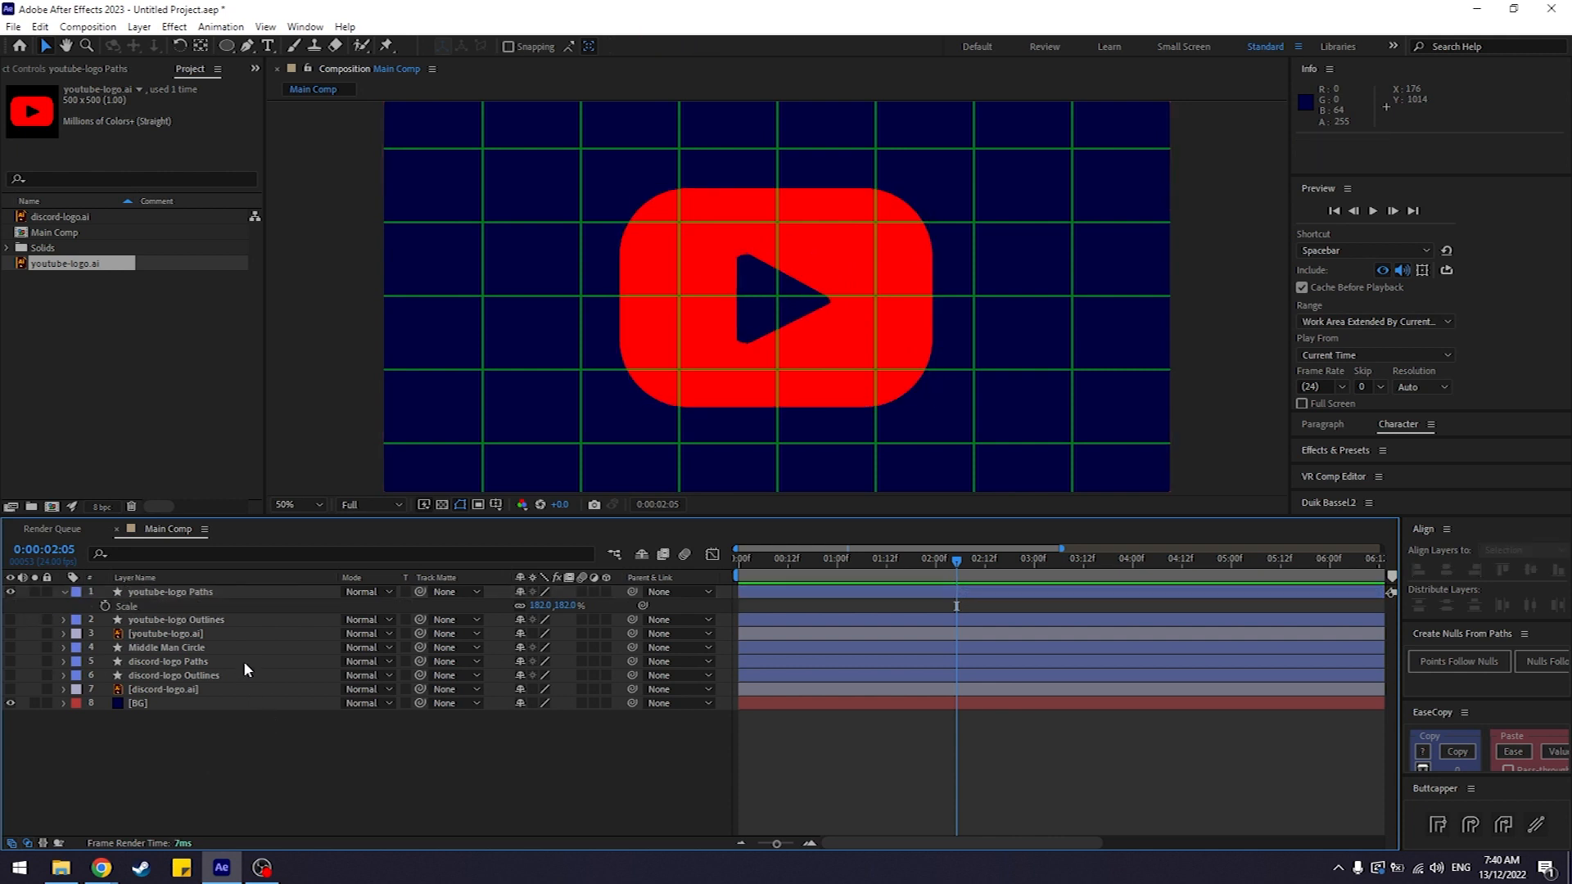
pyautogui.click(241, 620)
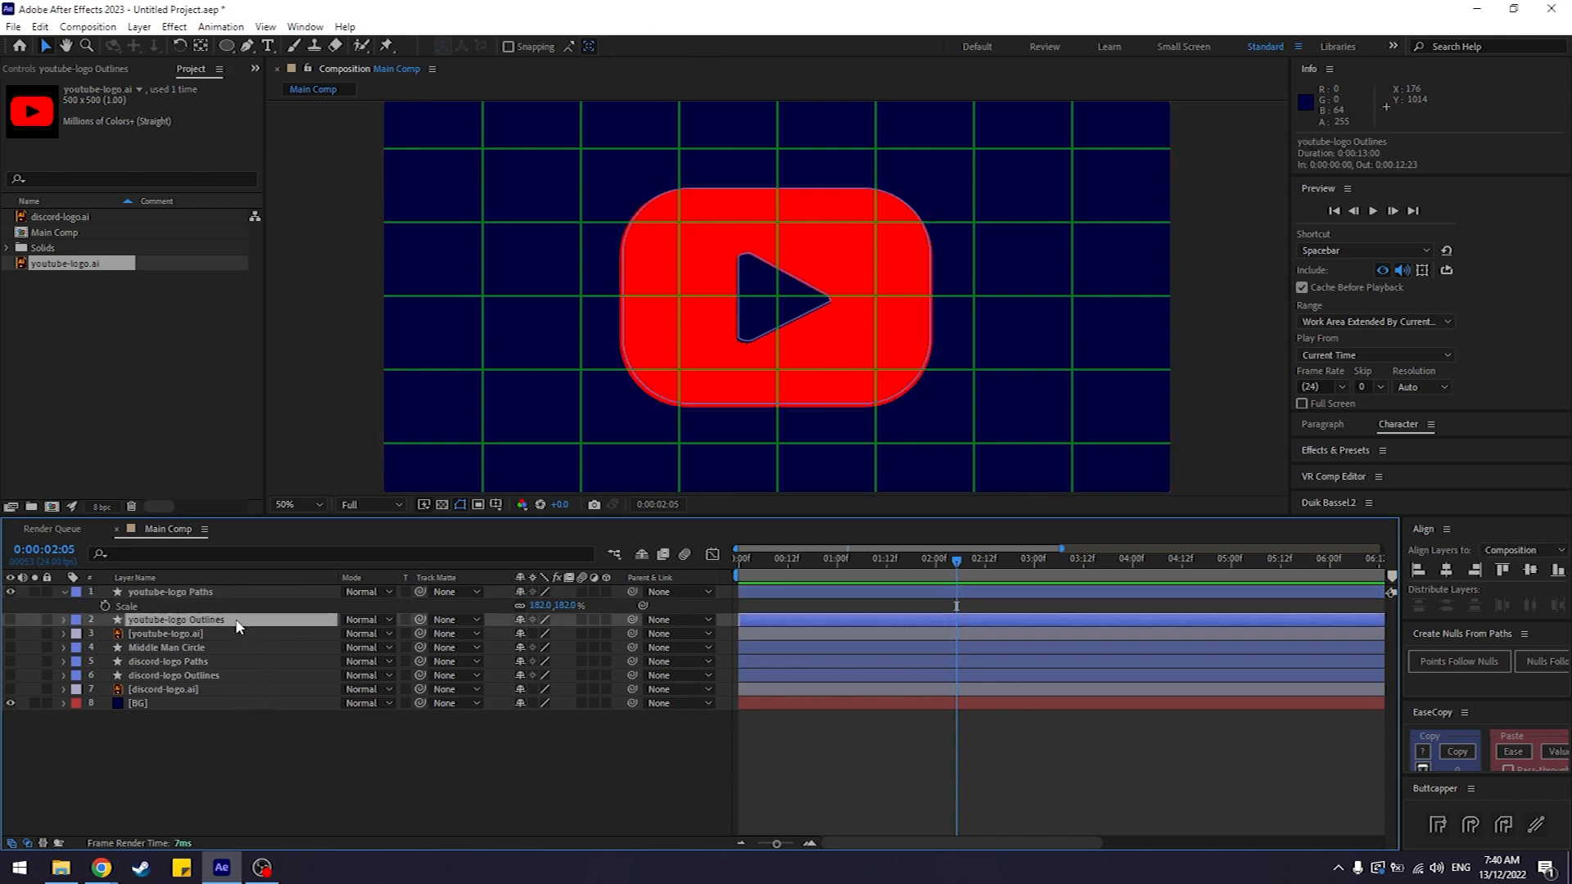
pyautogui.click(326, 759)
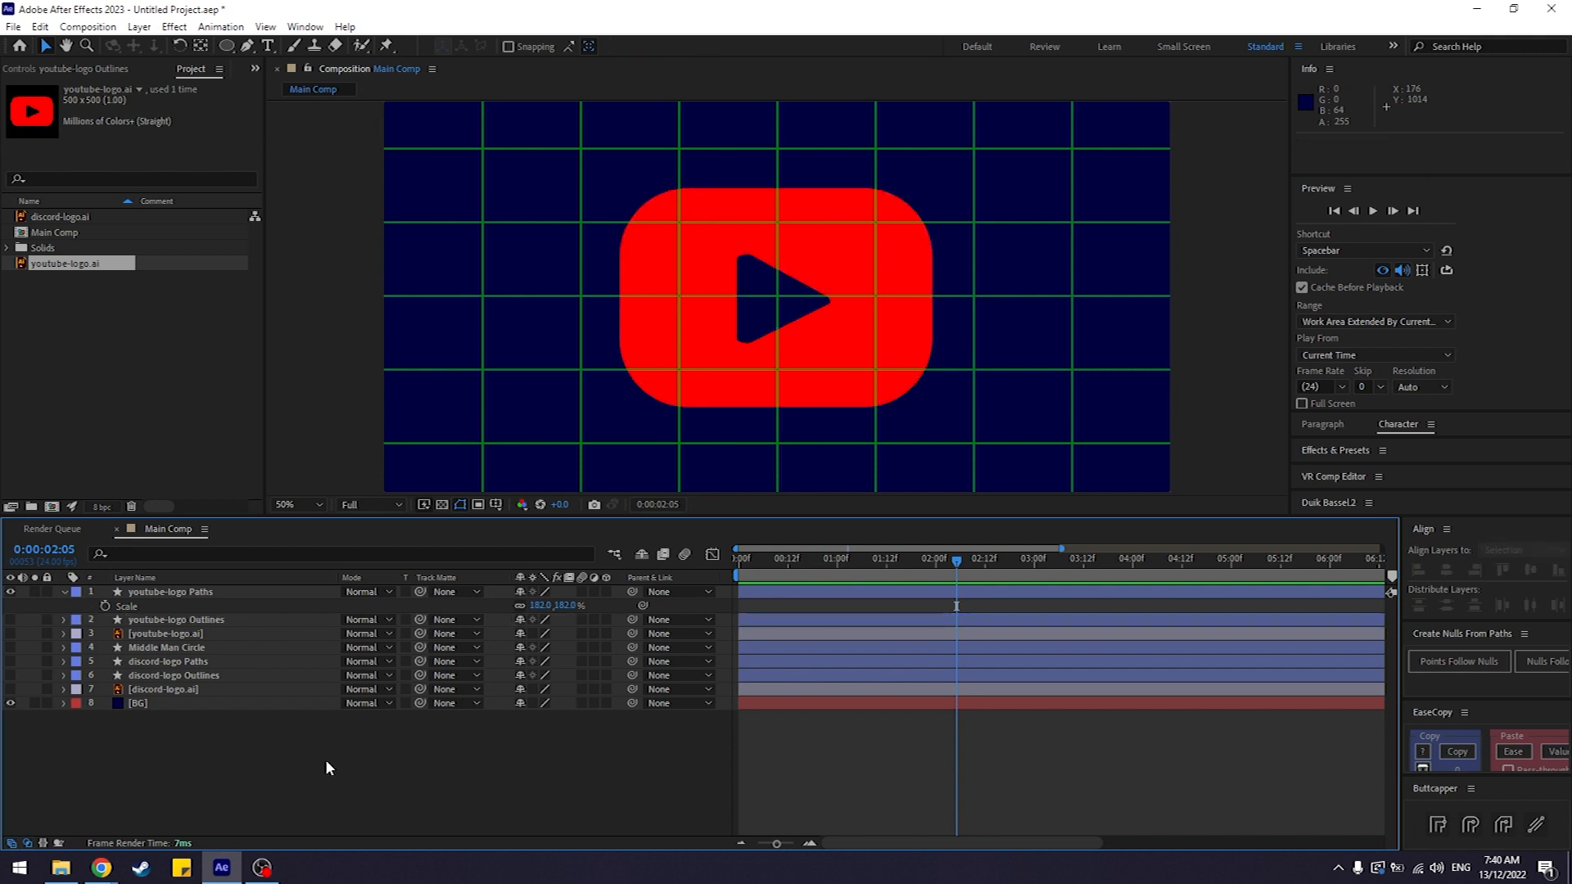
pyautogui.click(105, 633)
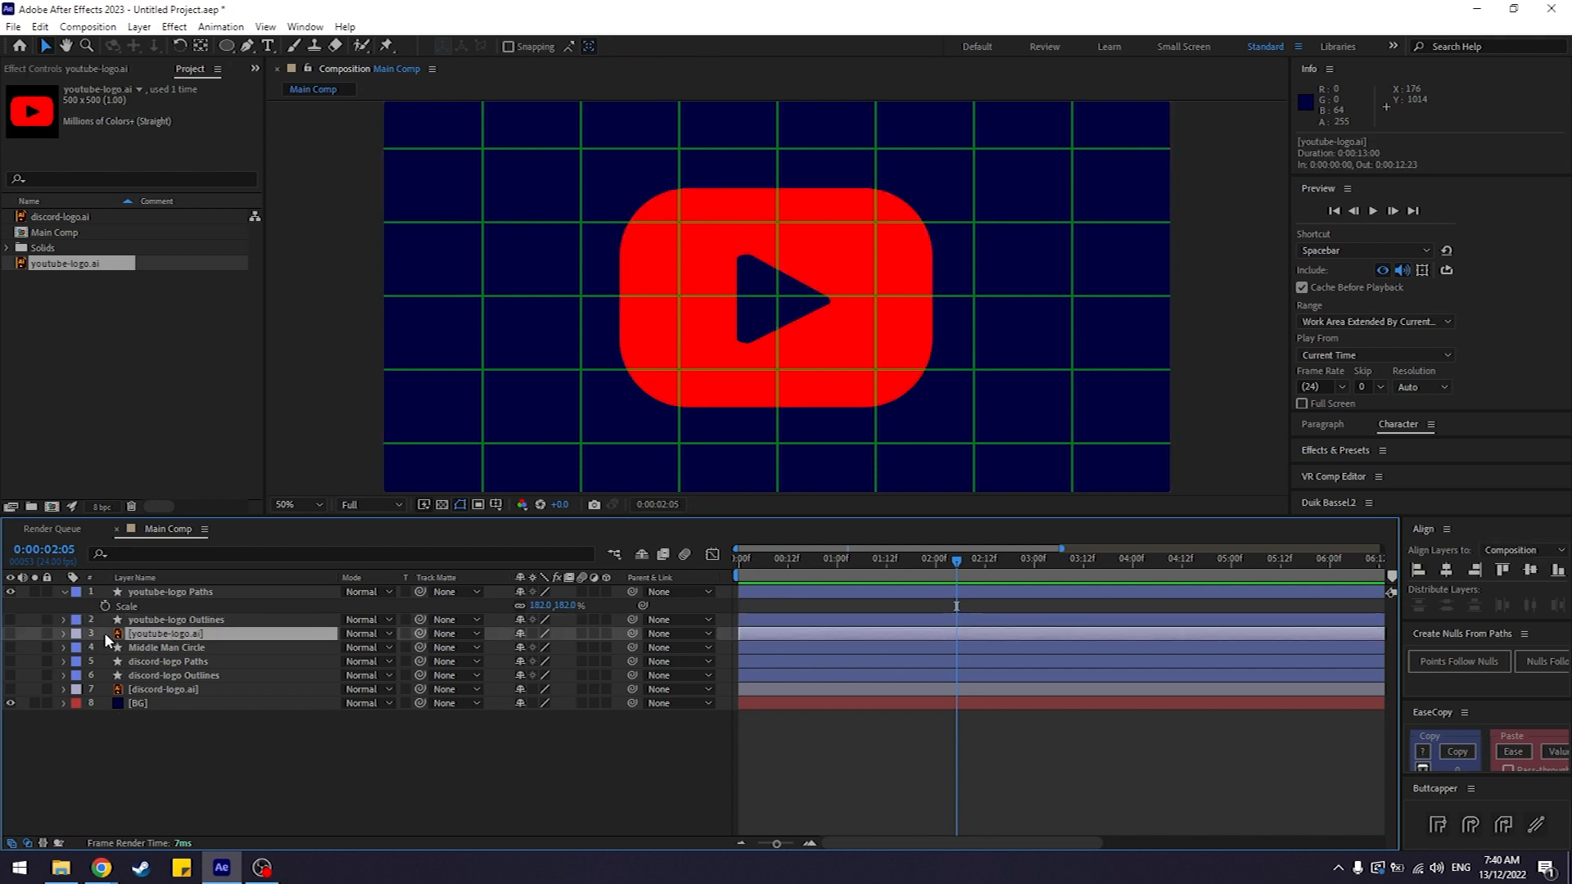
pyautogui.click(209, 747)
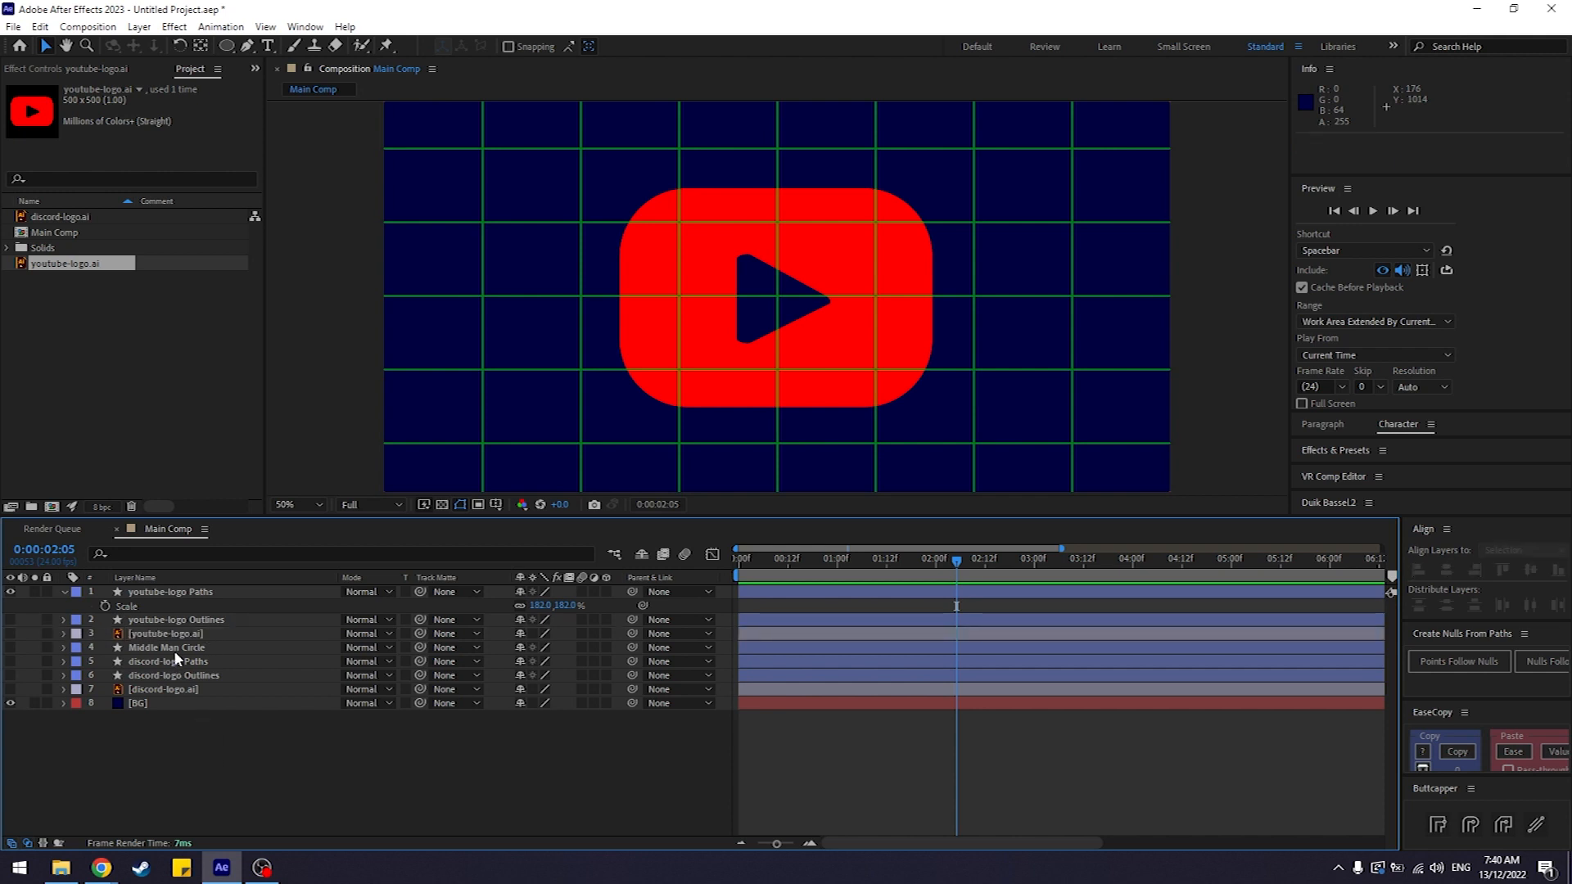
# Step: Show the Middle Man Circle layer, examine its ellipse's Path keyframe and collapse the layer's properties
pyautogui.click(179, 649)
pyautogui.click(10, 647)
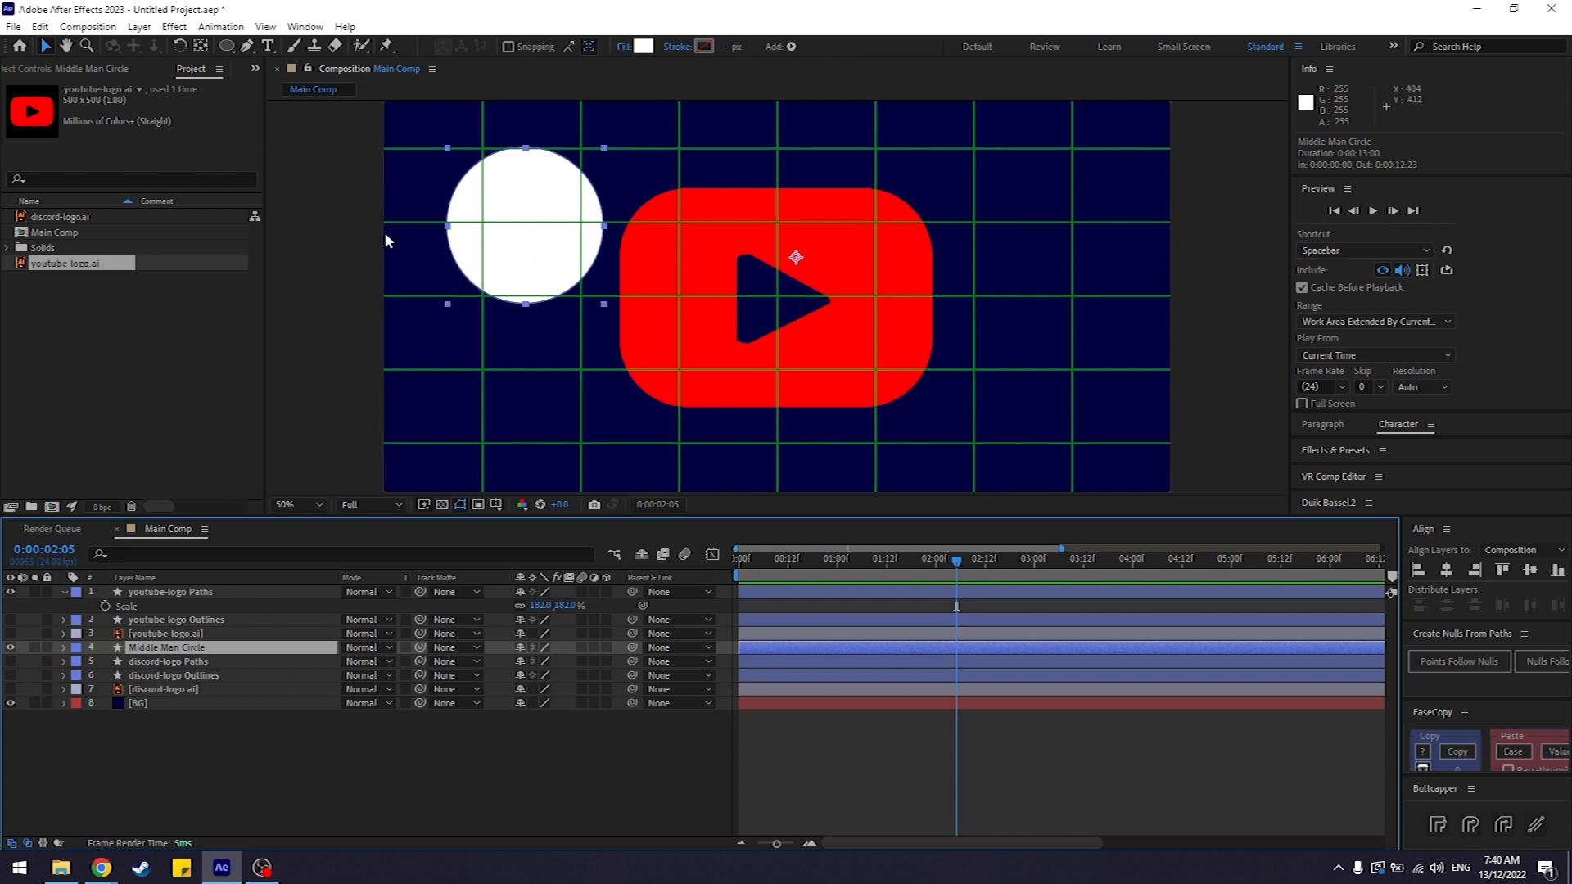
pyautogui.click(62, 647)
pyautogui.click(205, 704)
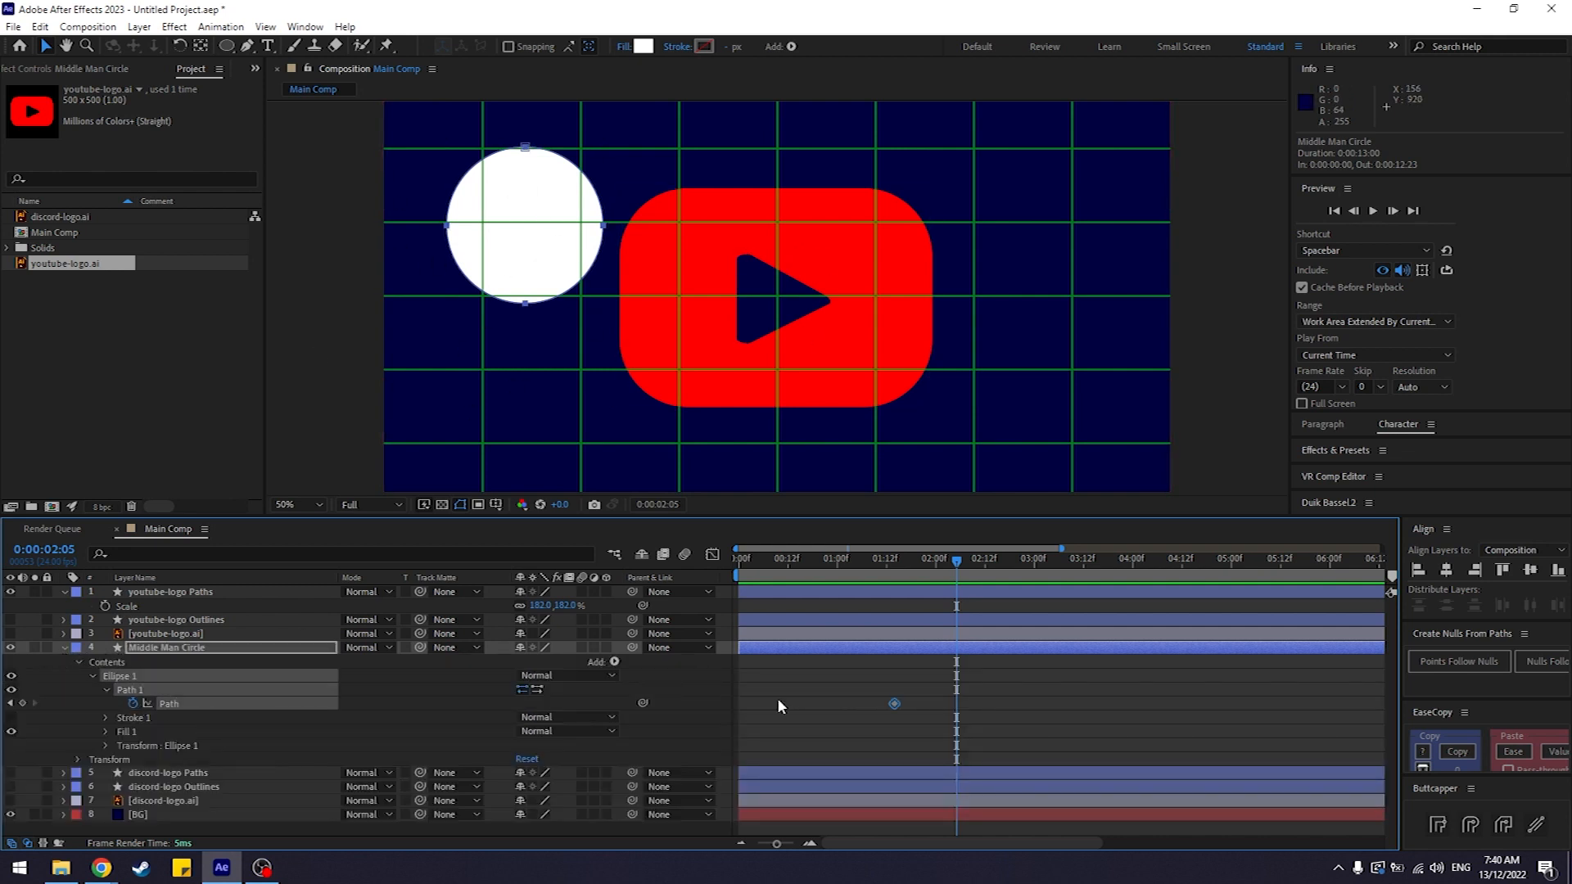
pyautogui.moveTo(867, 668); pyautogui.dragTo(927, 735)
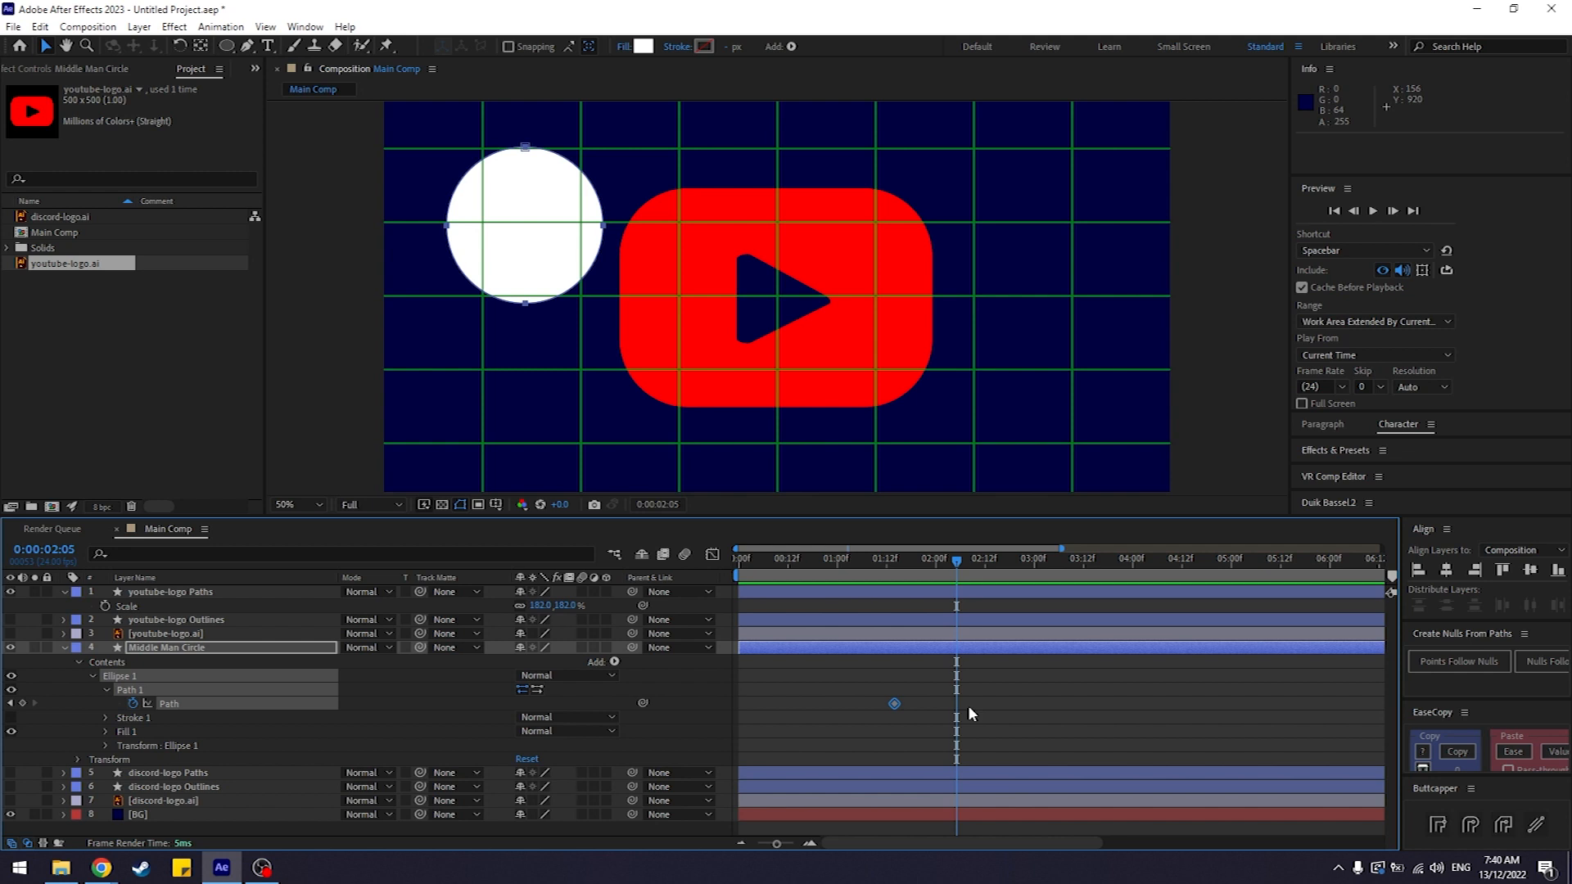
pyautogui.moveTo(835, 658); pyautogui.dragTo(1036, 796)
pyautogui.click(158, 649)
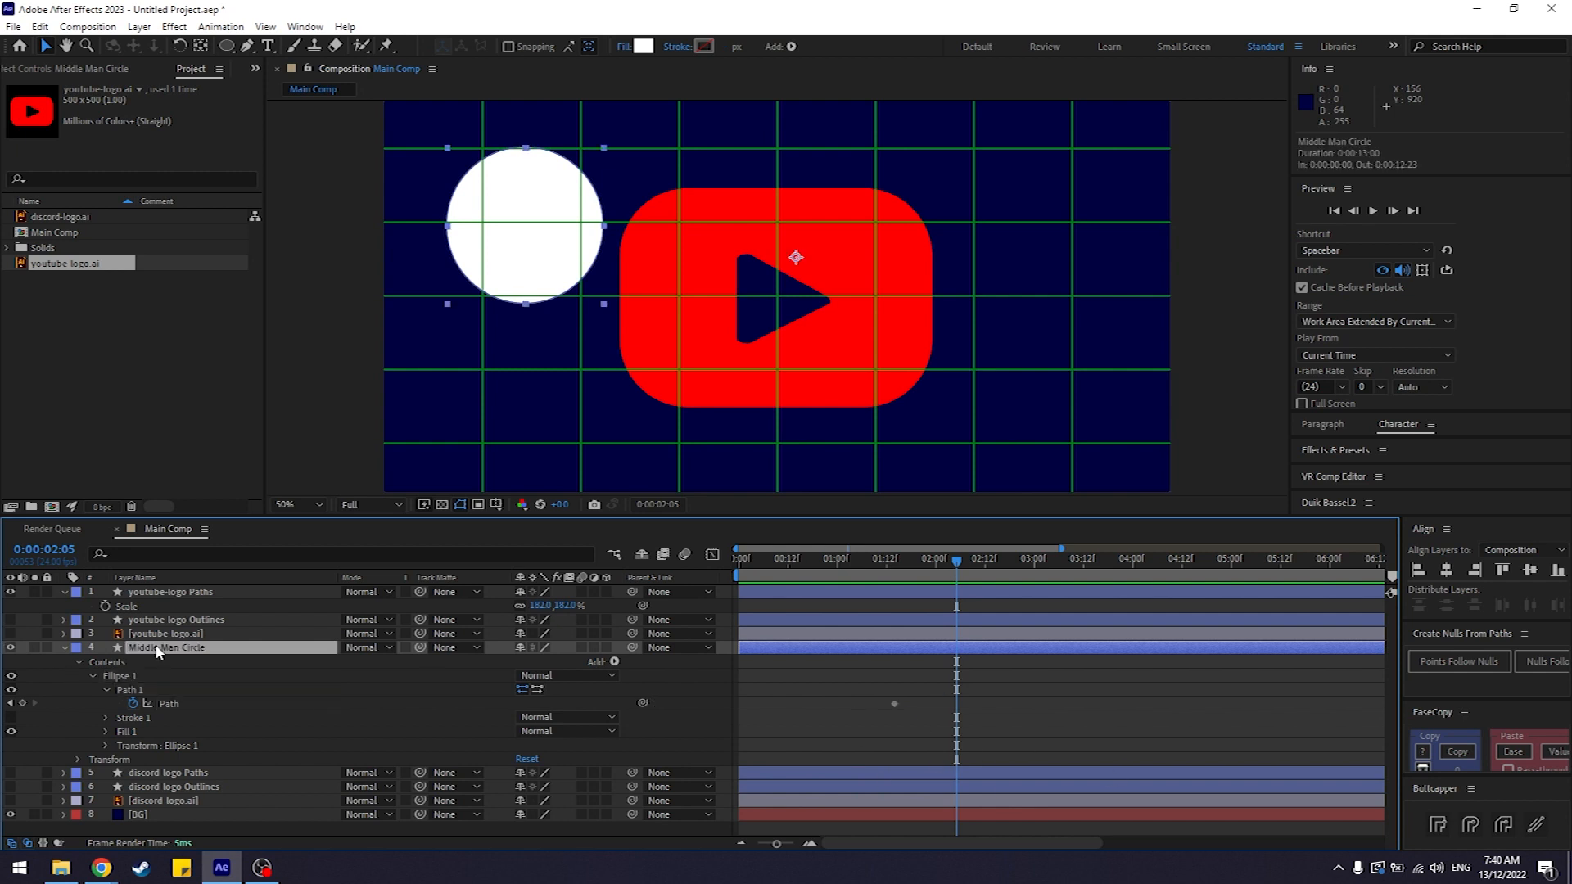
pyautogui.moveTo(860, 692); pyautogui.dragTo(956, 746)
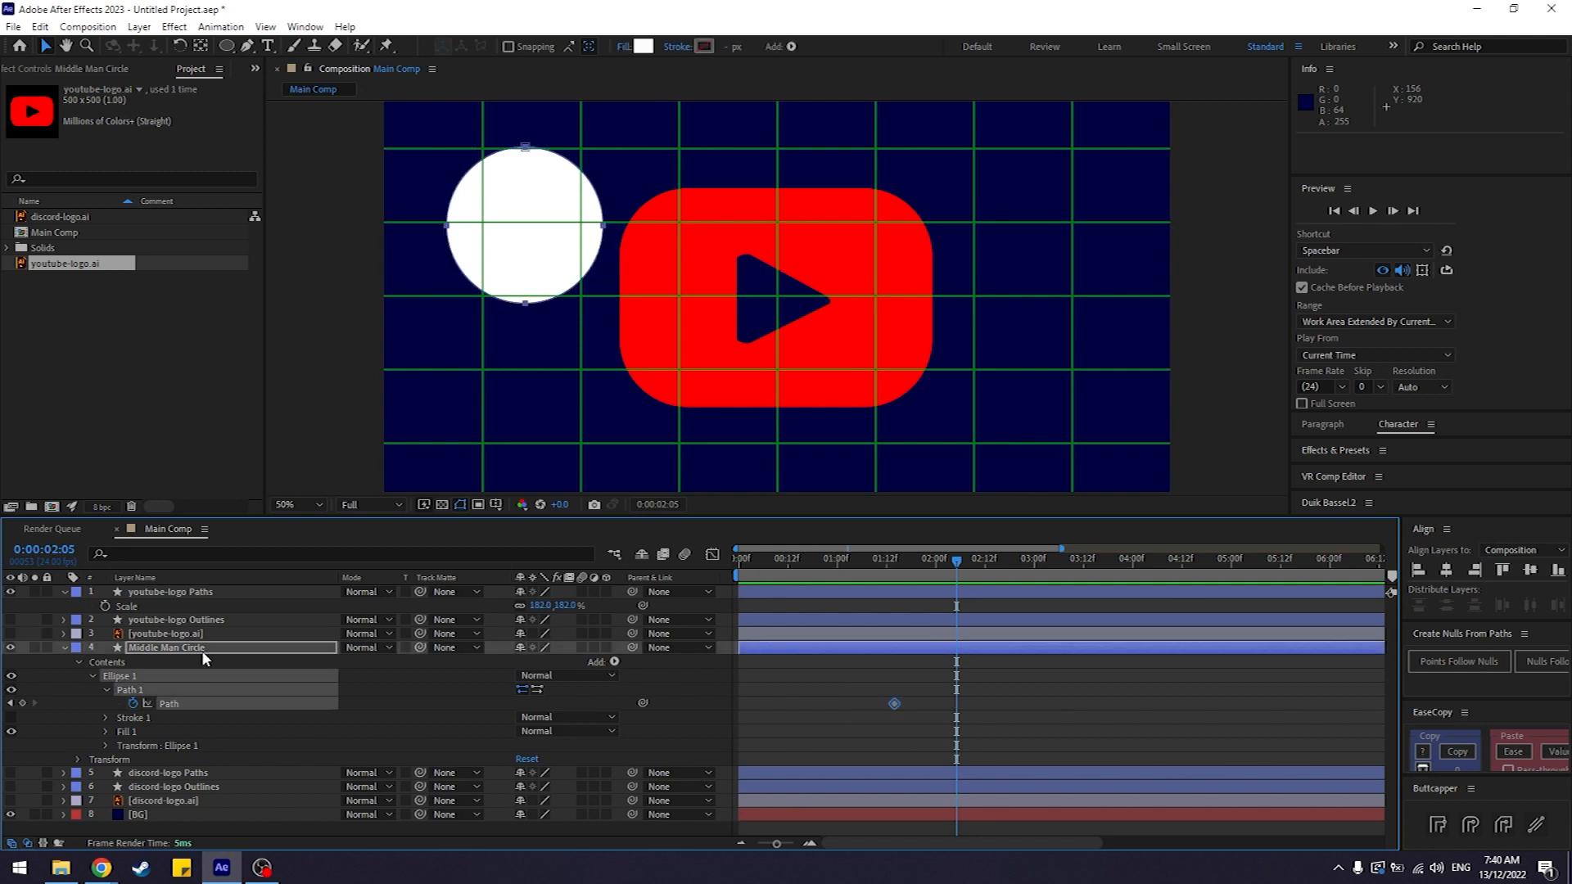
pyautogui.click(65, 648)
# Step: Expand the discord-logo Paths layer's properties, move the playhead to 0:00:02:08 and make the layer visible
pyautogui.click(135, 661)
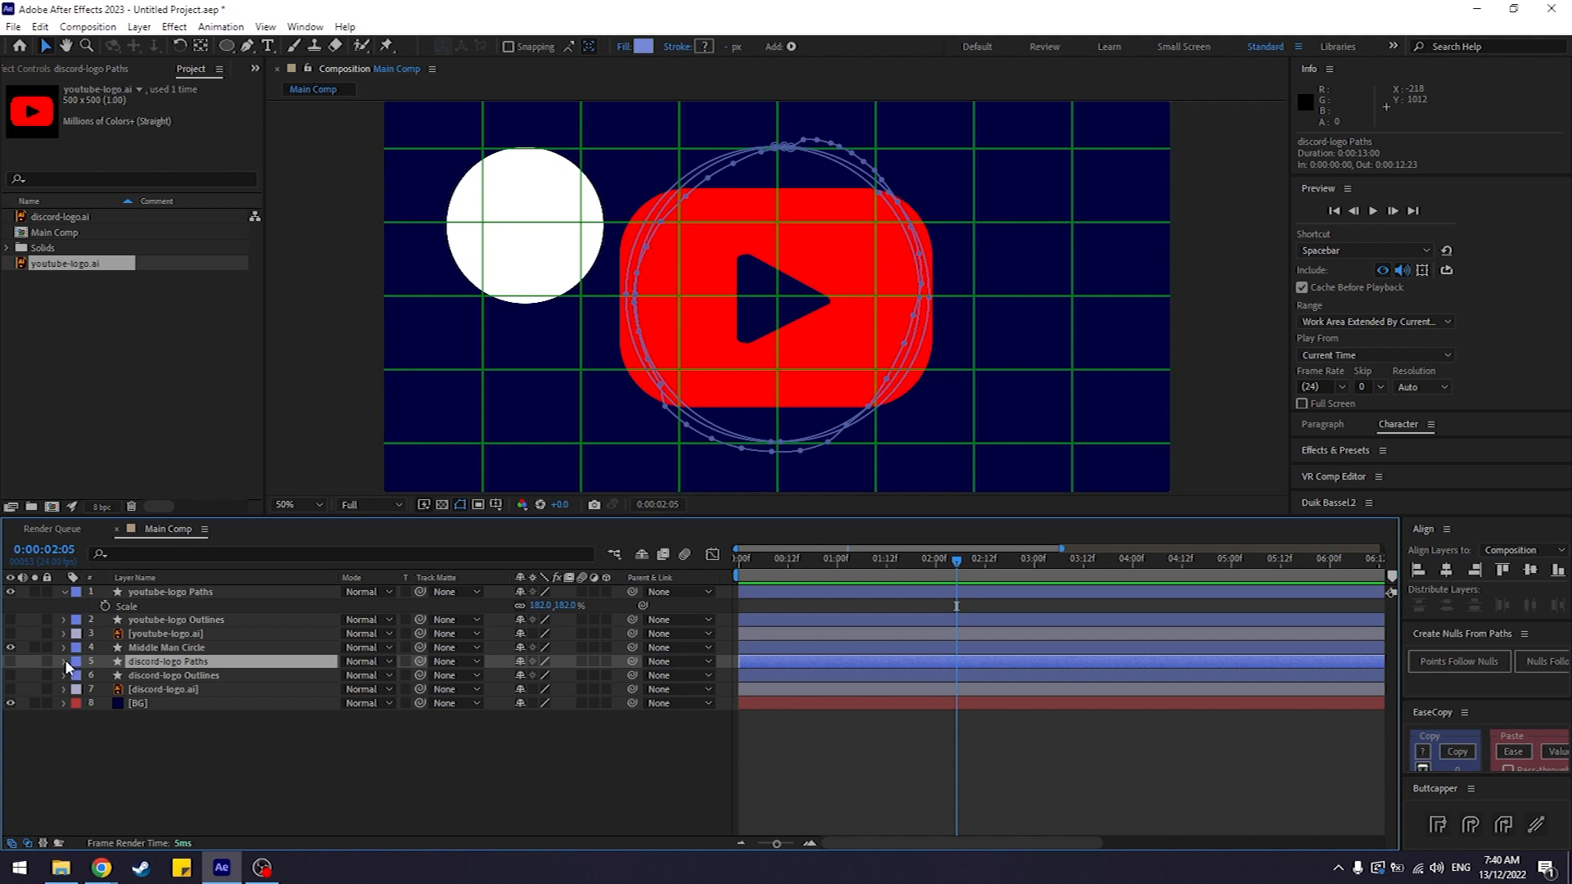
pyautogui.click(64, 661)
pyautogui.scroll(-1, 229, 646)
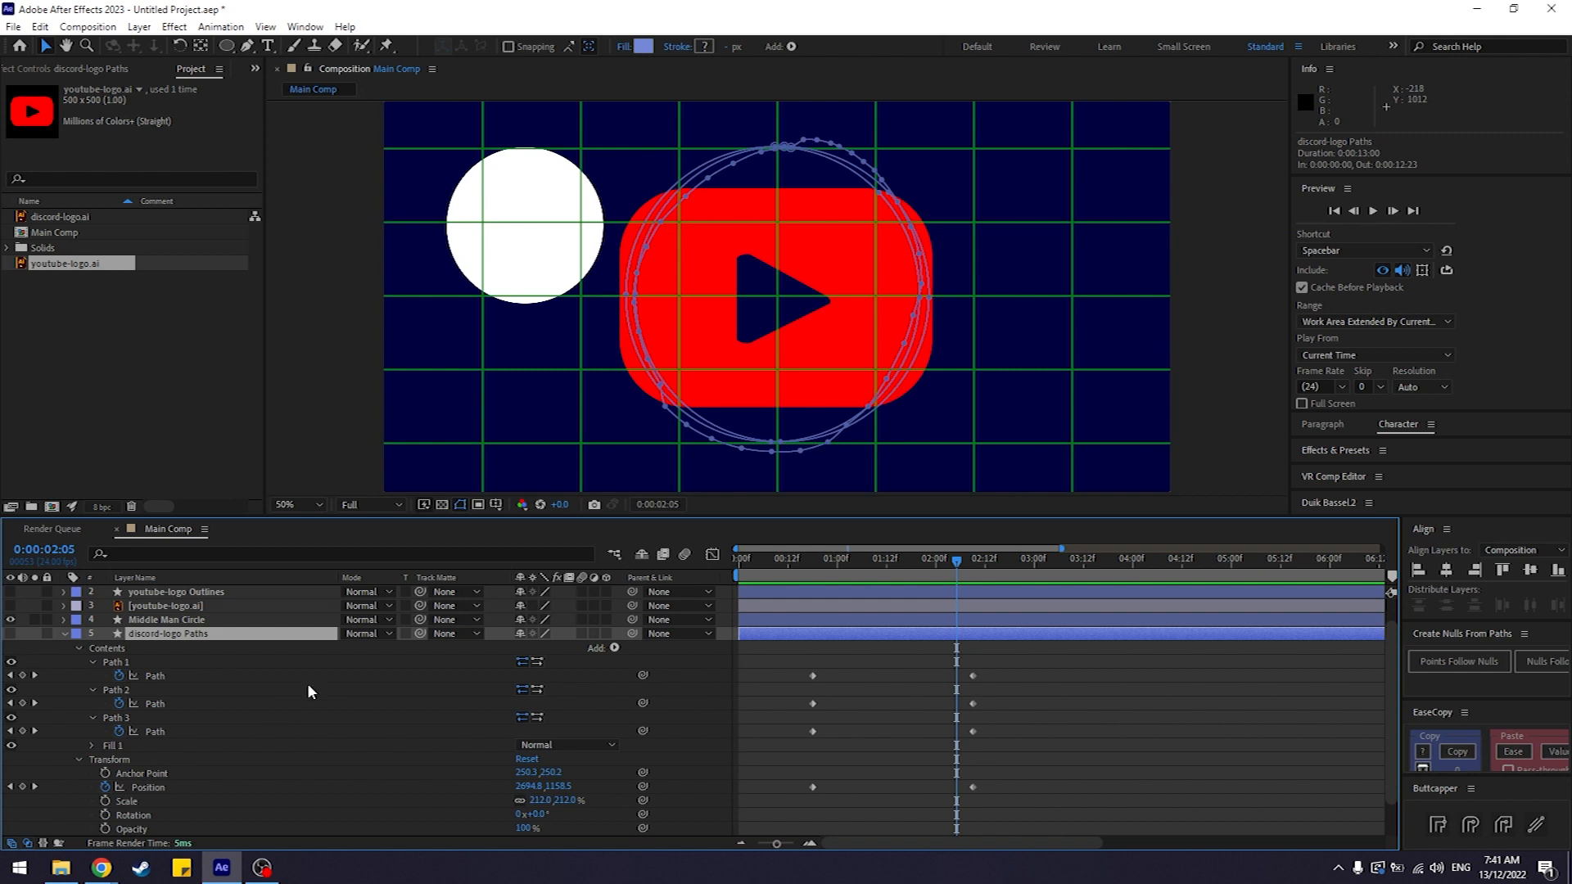
pyautogui.moveTo(959, 571); pyautogui.dragTo(969, 563)
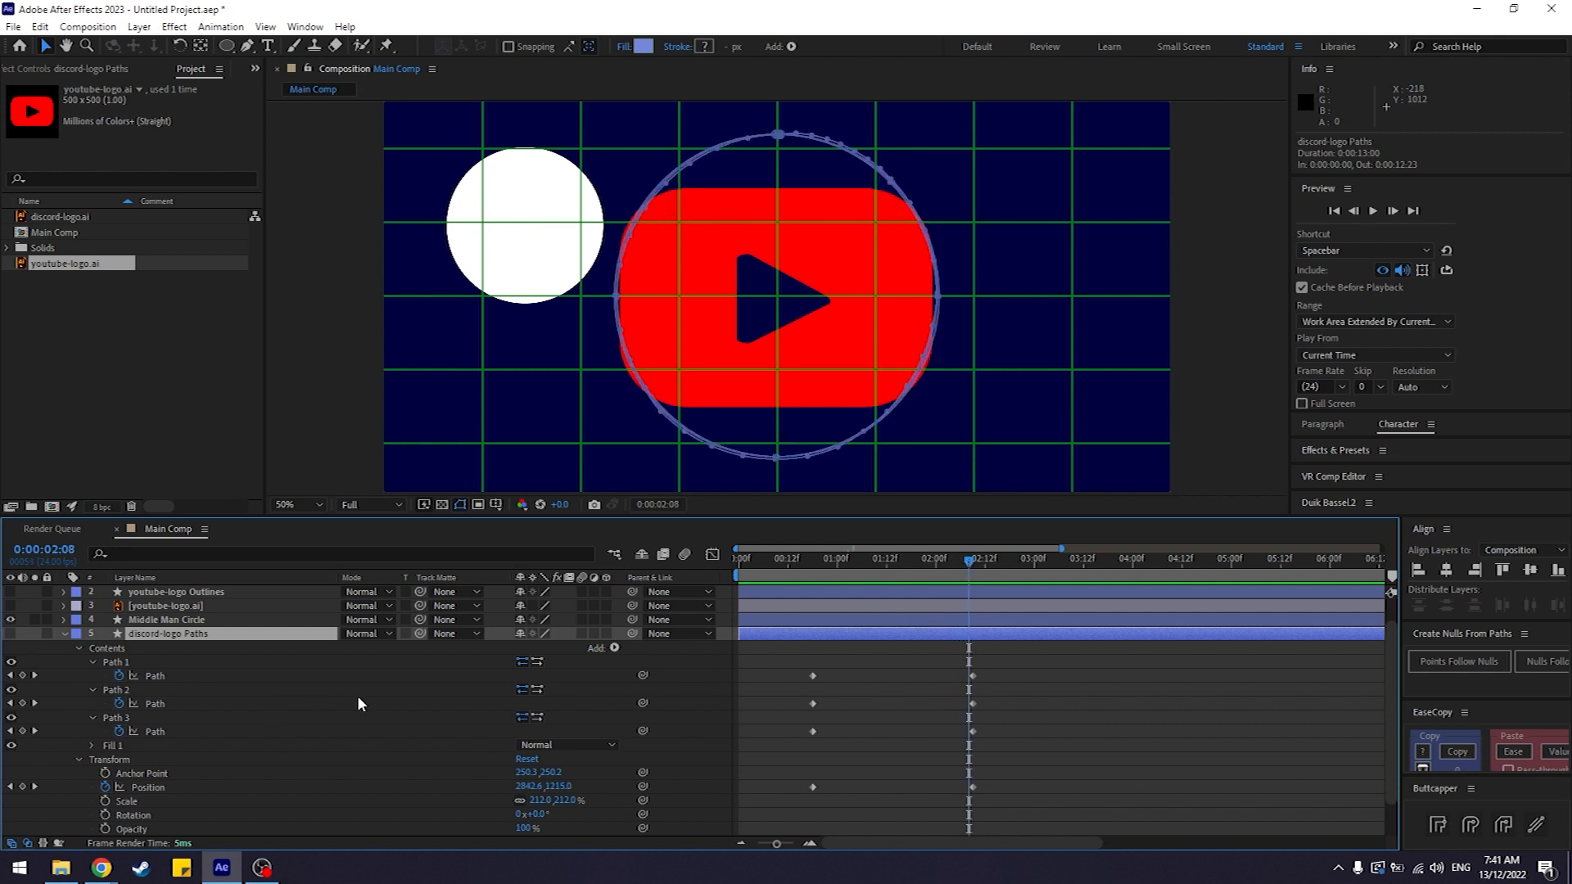
pyautogui.click(10, 634)
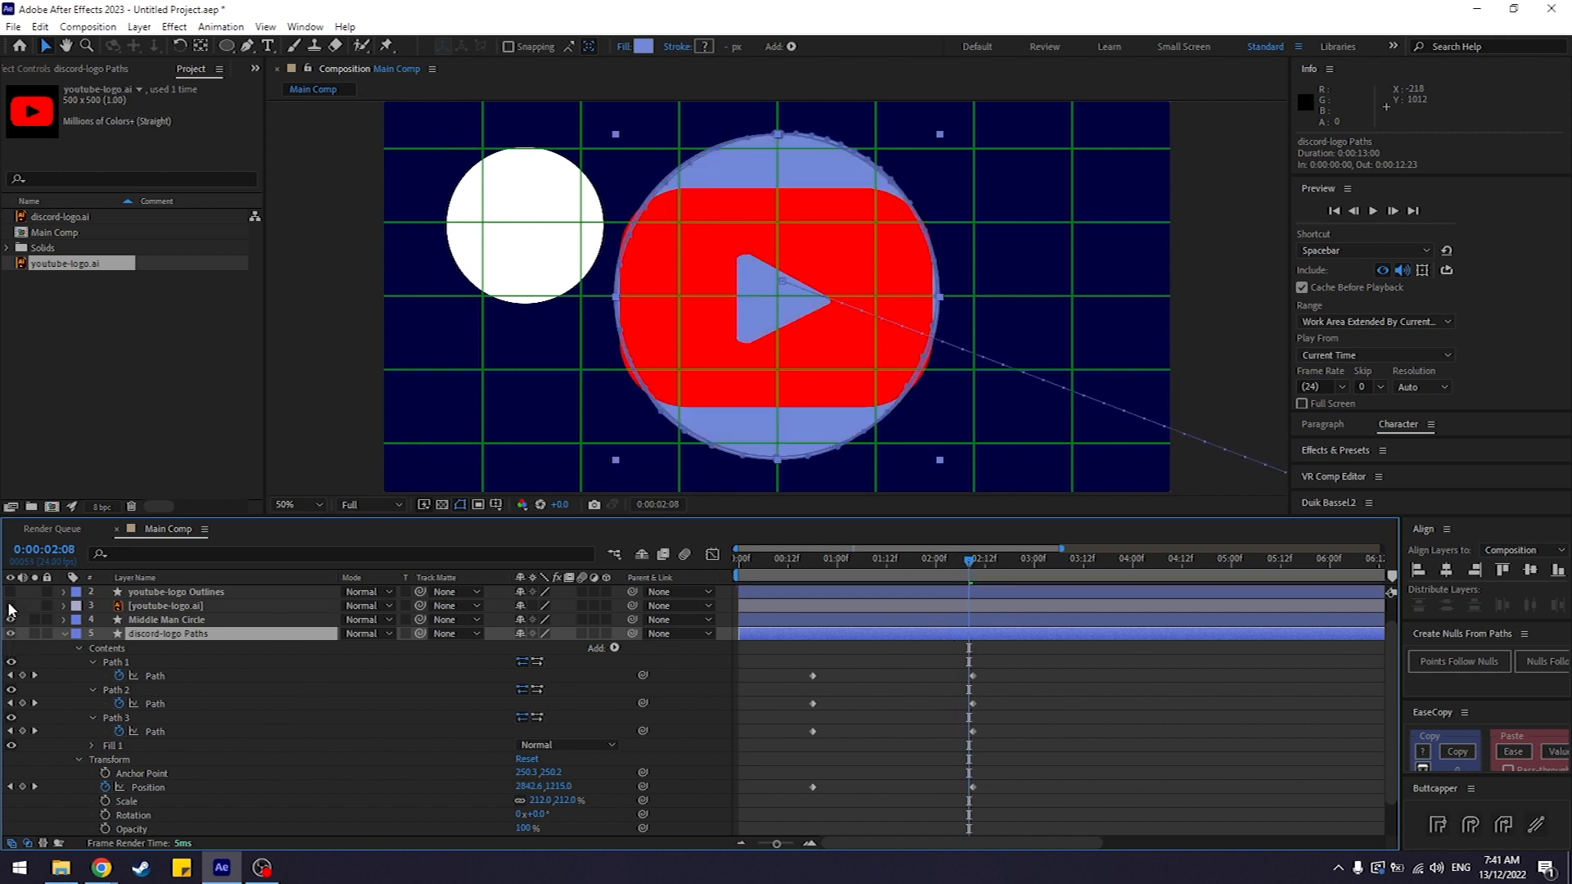
# Step: Hide the Middle Man Circle and youtube-logo Paths layers so only the discord-logo Paths shape shows over the background
pyautogui.click(10, 620)
pyautogui.click(11, 619)
pyautogui.click(10, 620)
pyautogui.scroll(1, 10, 606)
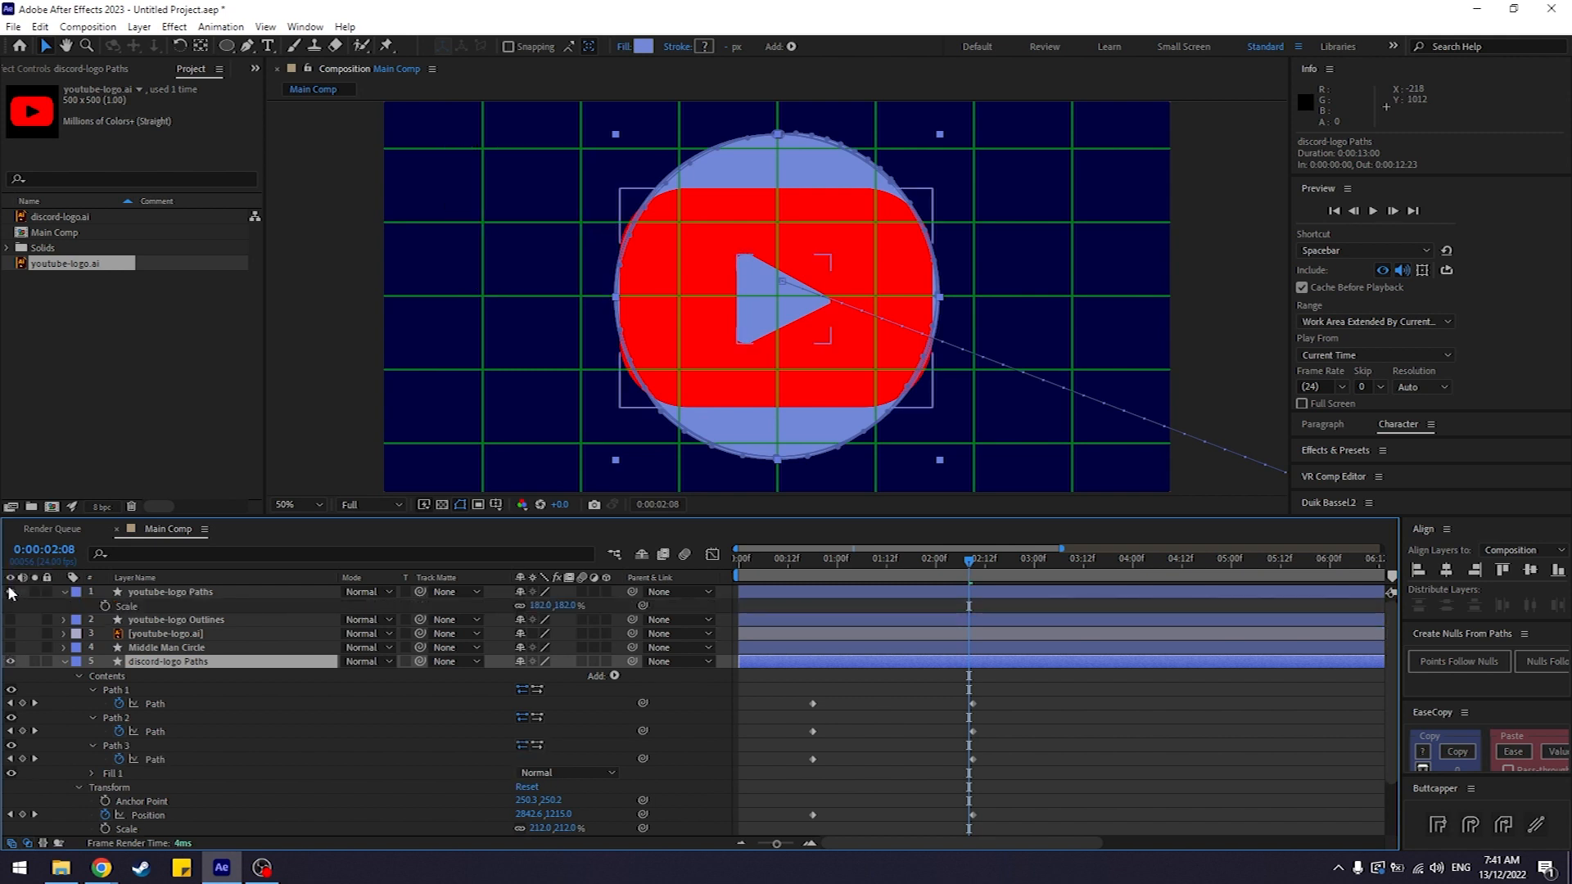
pyautogui.click(10, 591)
pyautogui.scroll(-1, 245, 655)
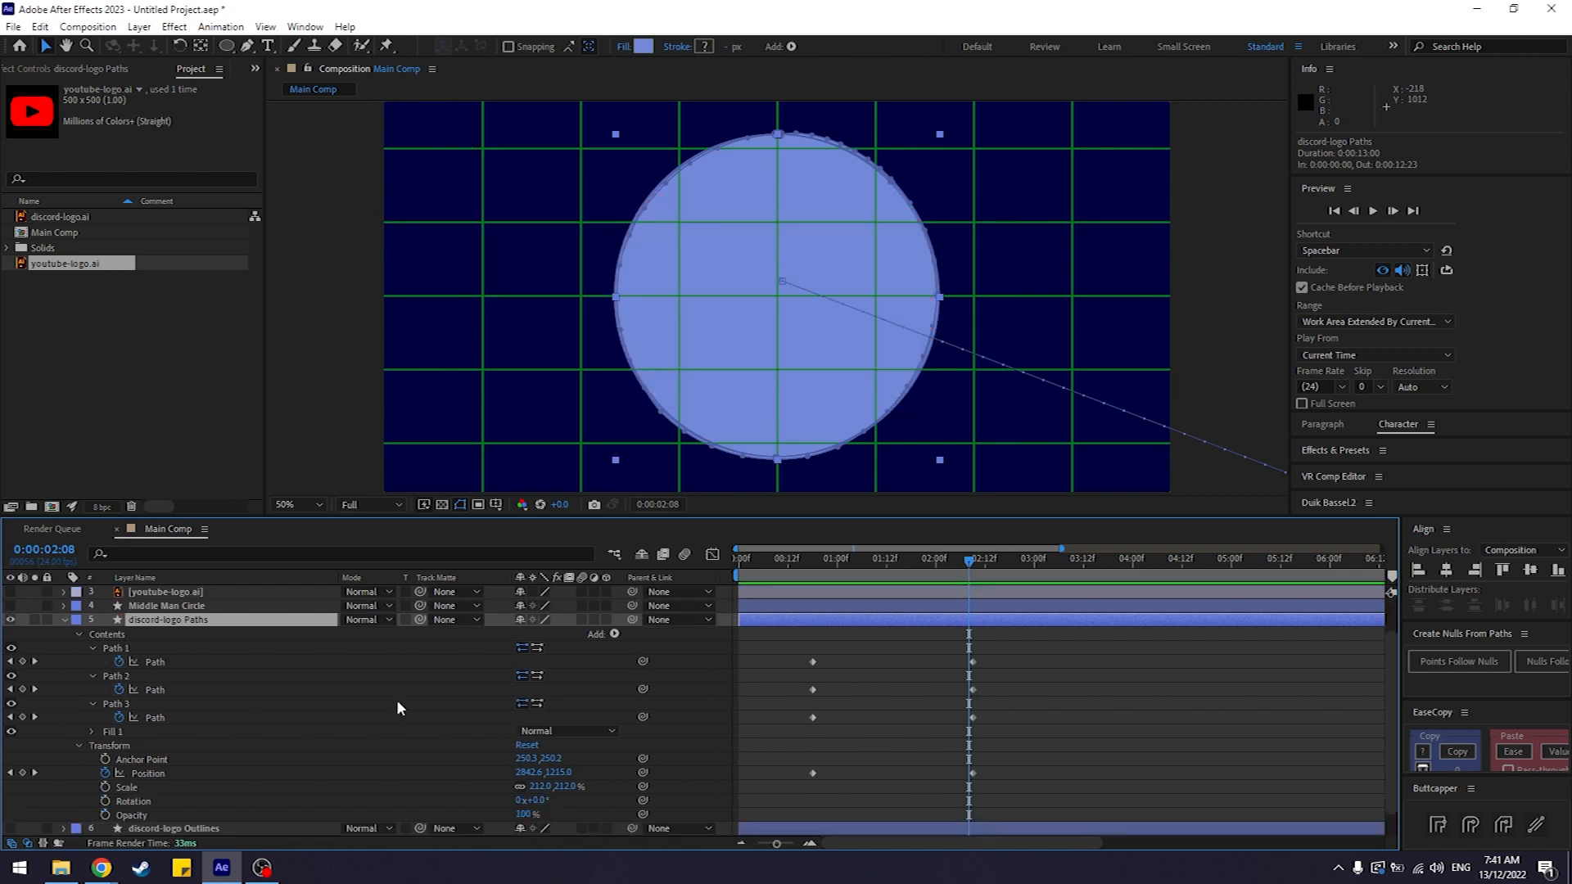
# Step: Move the playhead to 0:00:02:19 and copy the second Path keyframe of Path 1 in discord-logo Paths
pyautogui.click(974, 558)
pyautogui.moveTo(975, 558); pyautogui.dragTo(1002, 565)
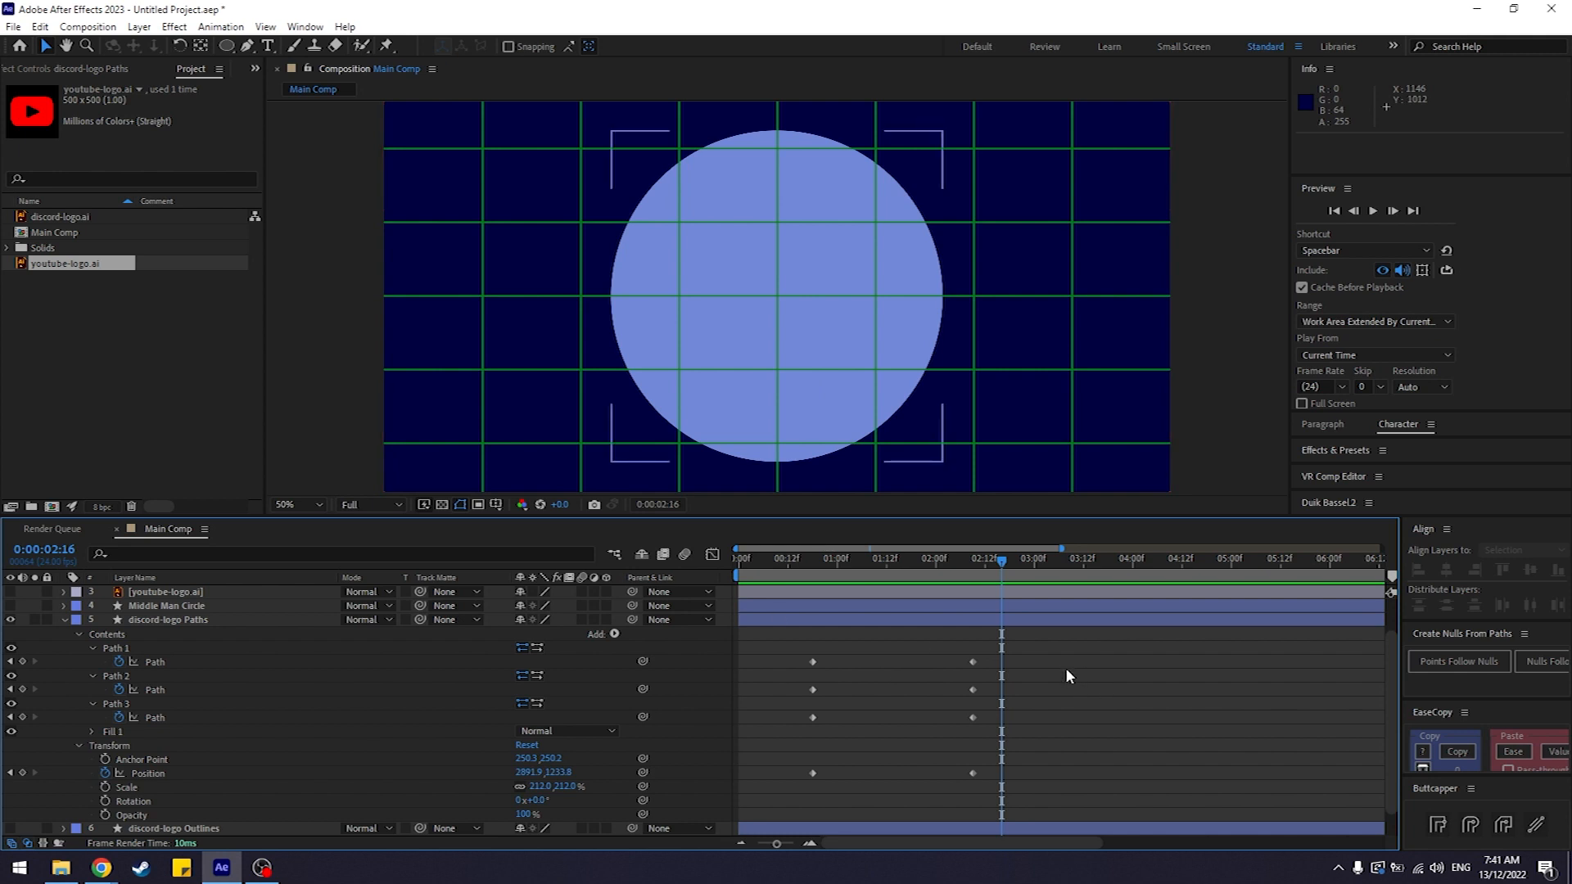
pyautogui.click(144, 622)
pyautogui.click(1162, 704)
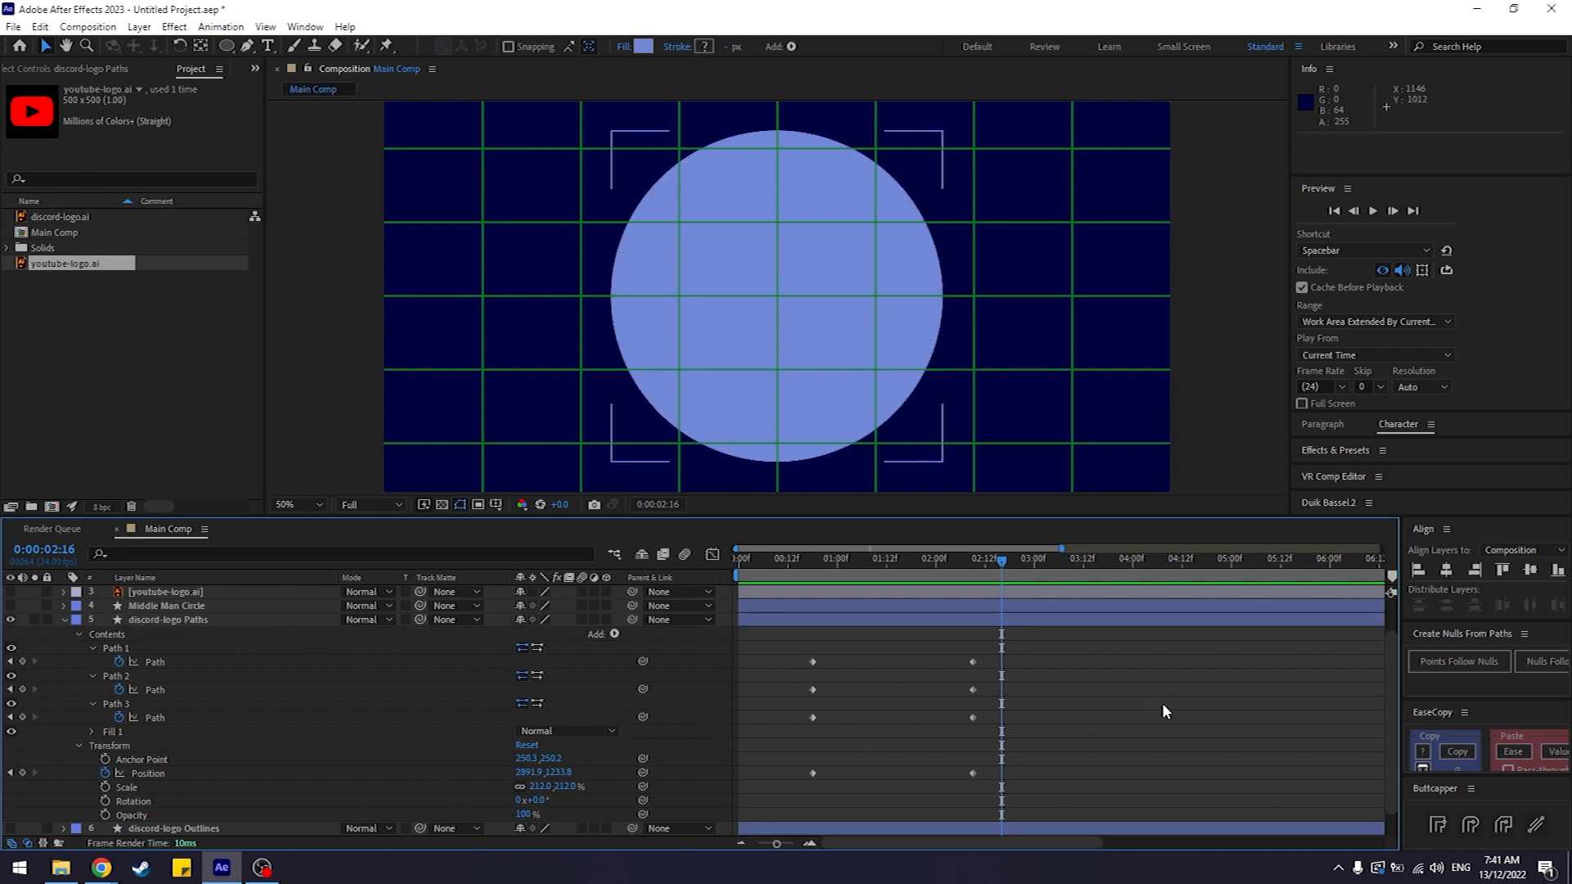
pyautogui.moveTo(947, 647)
pyautogui.mouseDown()
pyautogui.moveTo(990, 675)
pyautogui.moveTo(971, 672)
pyautogui.moveTo(994, 753)
pyautogui.moveTo(971, 671)
pyautogui.moveTo(1006, 742)
pyautogui.moveTo(931, 627)
pyautogui.moveTo(1062, 779)
pyautogui.moveTo(991, 668)
pyautogui.moveTo(951, 650)
pyautogui.moveTo(986, 655)
pyautogui.mouseUp()
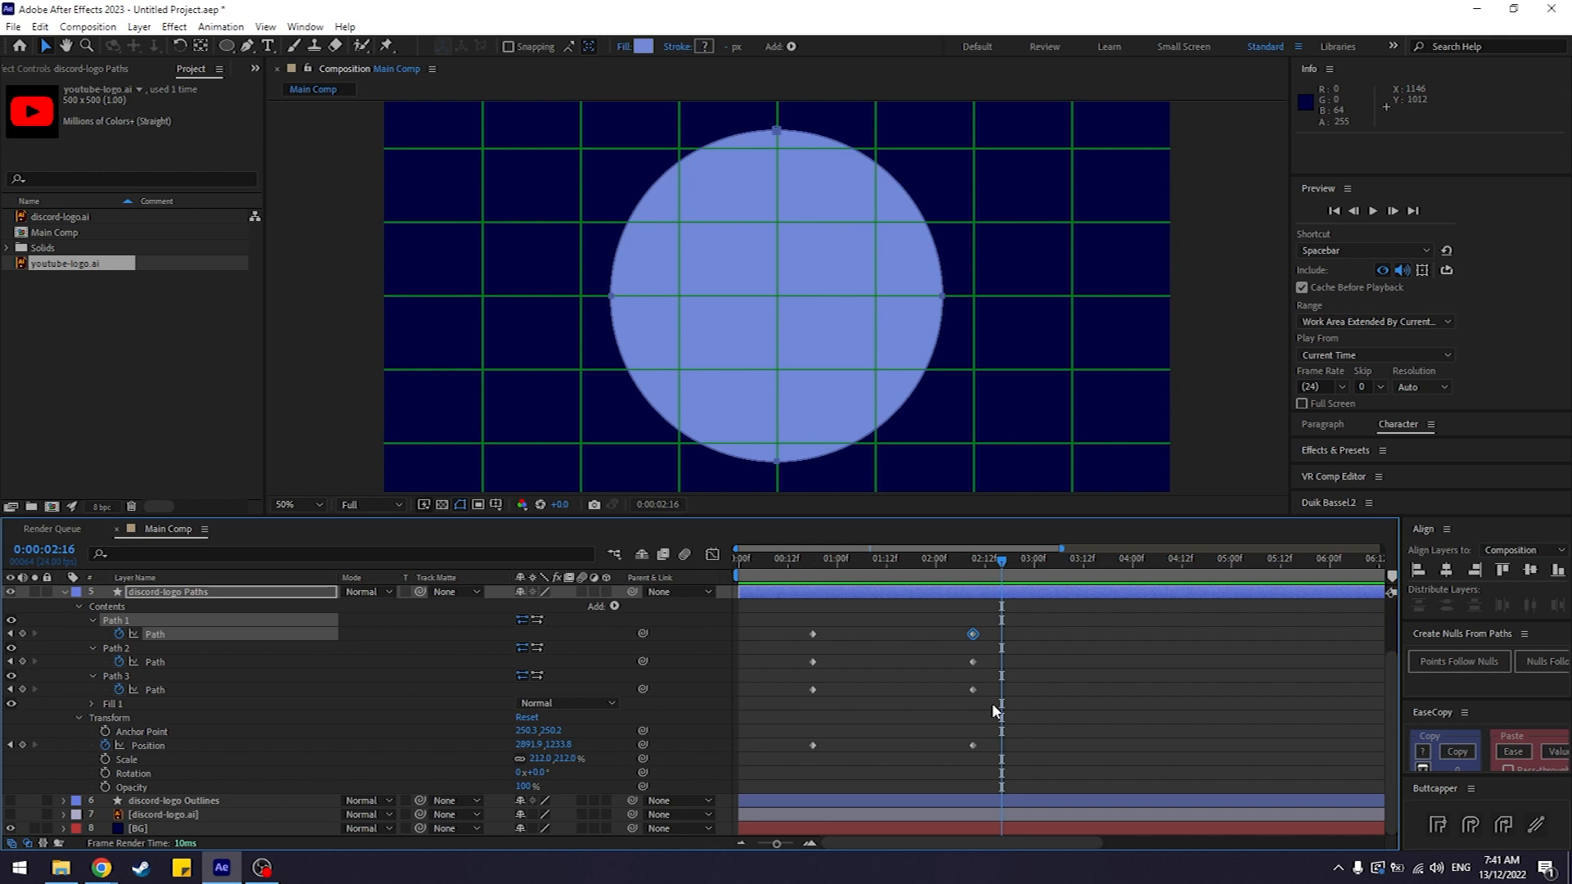
pyautogui.moveTo(929, 605); pyautogui.dragTo(981, 637)
pyautogui.moveTo(1001, 564); pyautogui.dragTo(1014, 563)
pyautogui.moveTo(927, 621); pyautogui.dragTo(998, 650)
pyautogui.hotkey('ctrl', 'c')
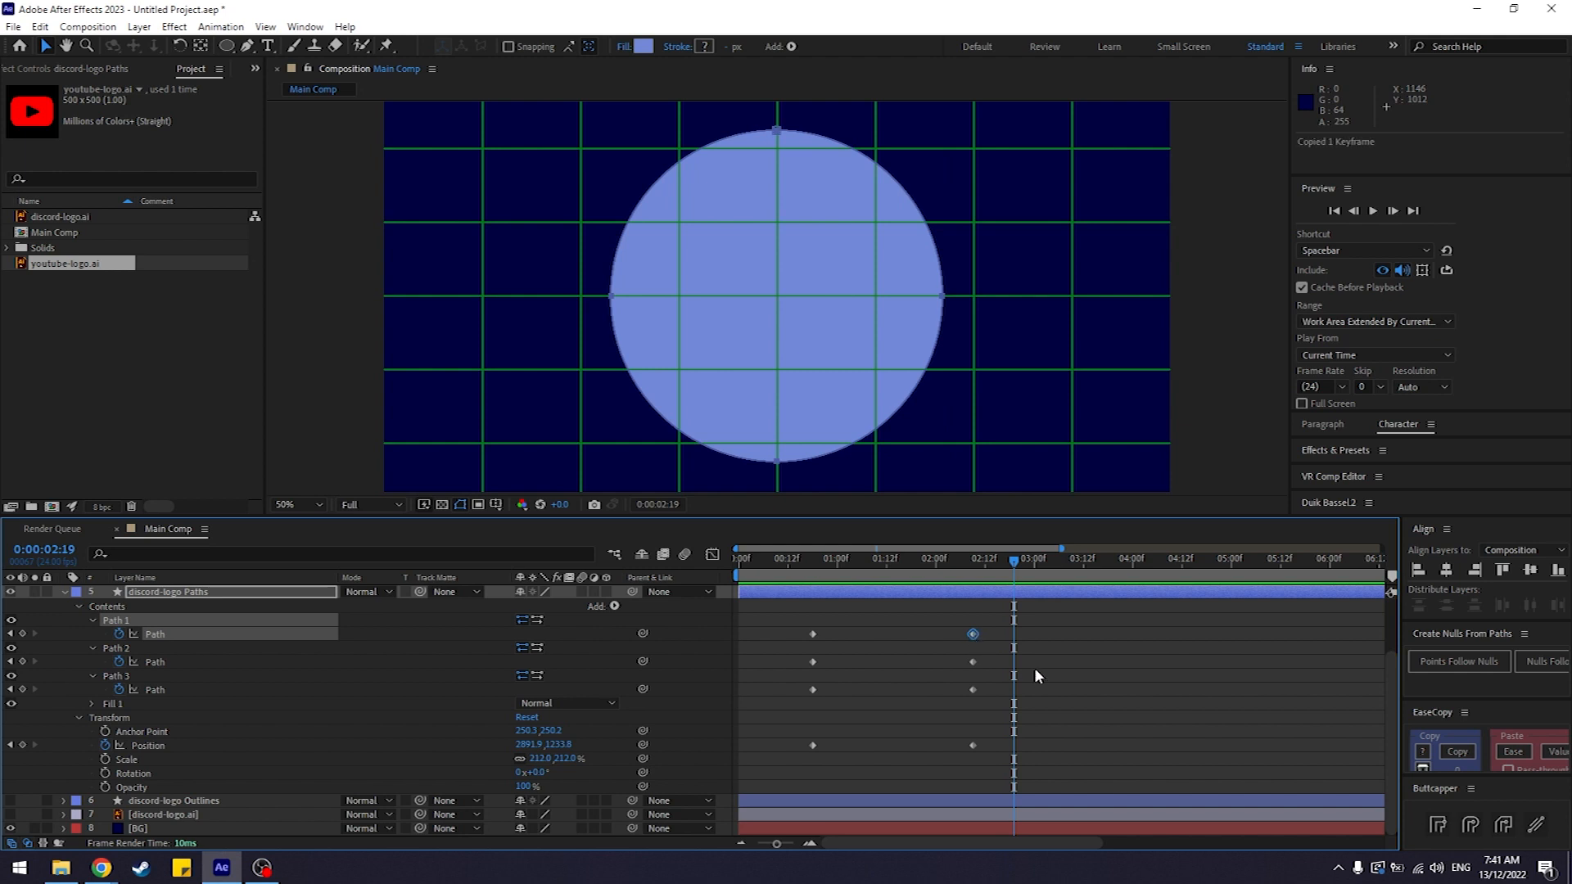
# Step: Collapse and hide the discord-logo Paths layer, and make the youtube-logo Paths layer visible
pyautogui.click(64, 591)
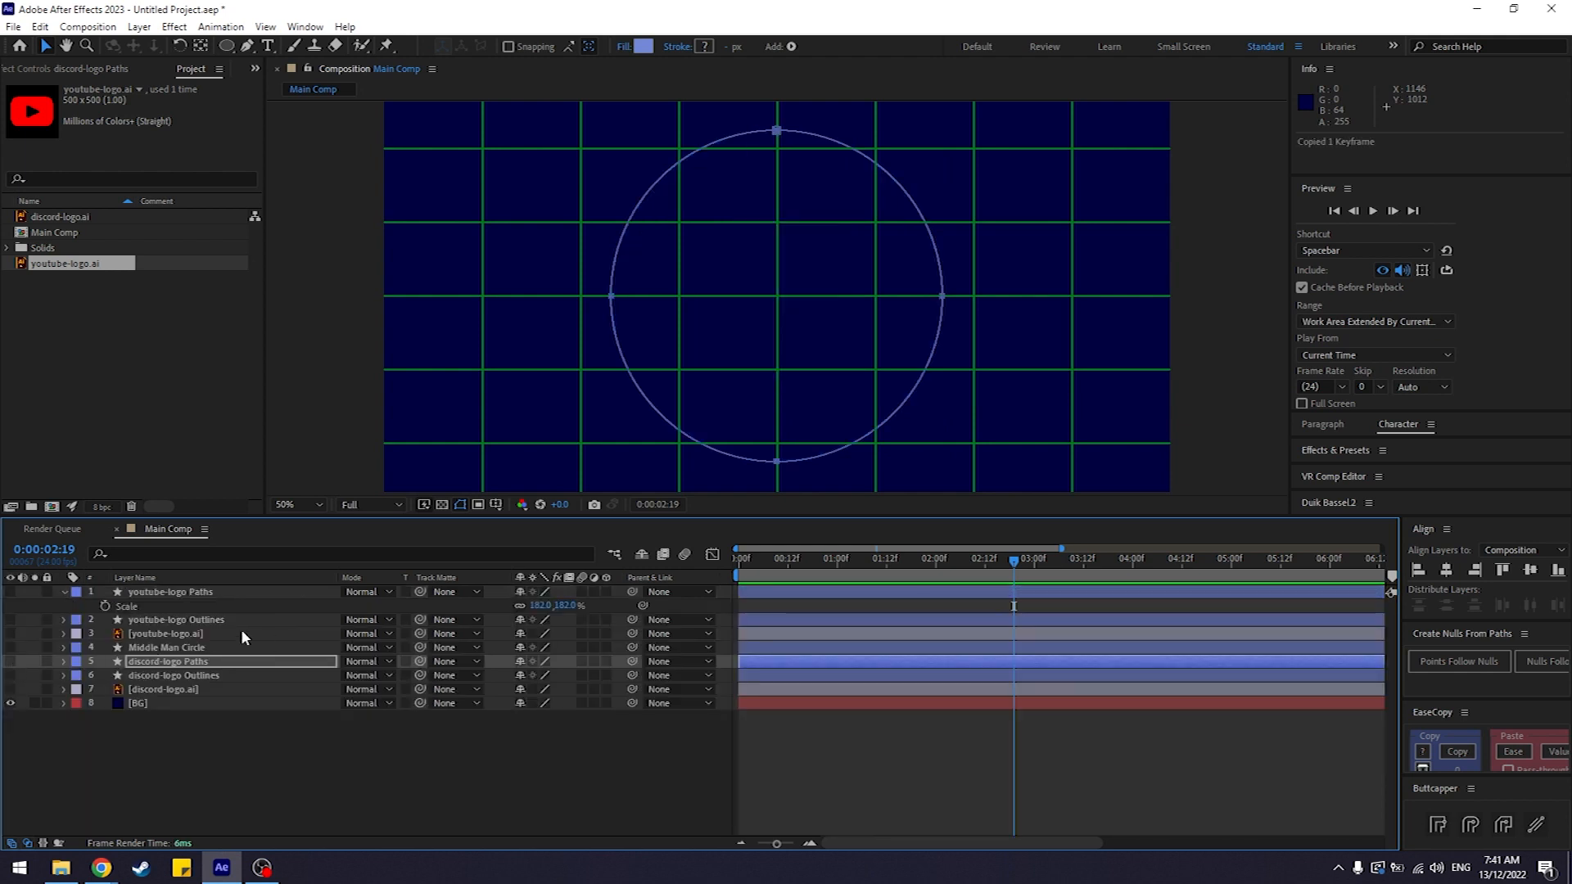
pyautogui.click(208, 591)
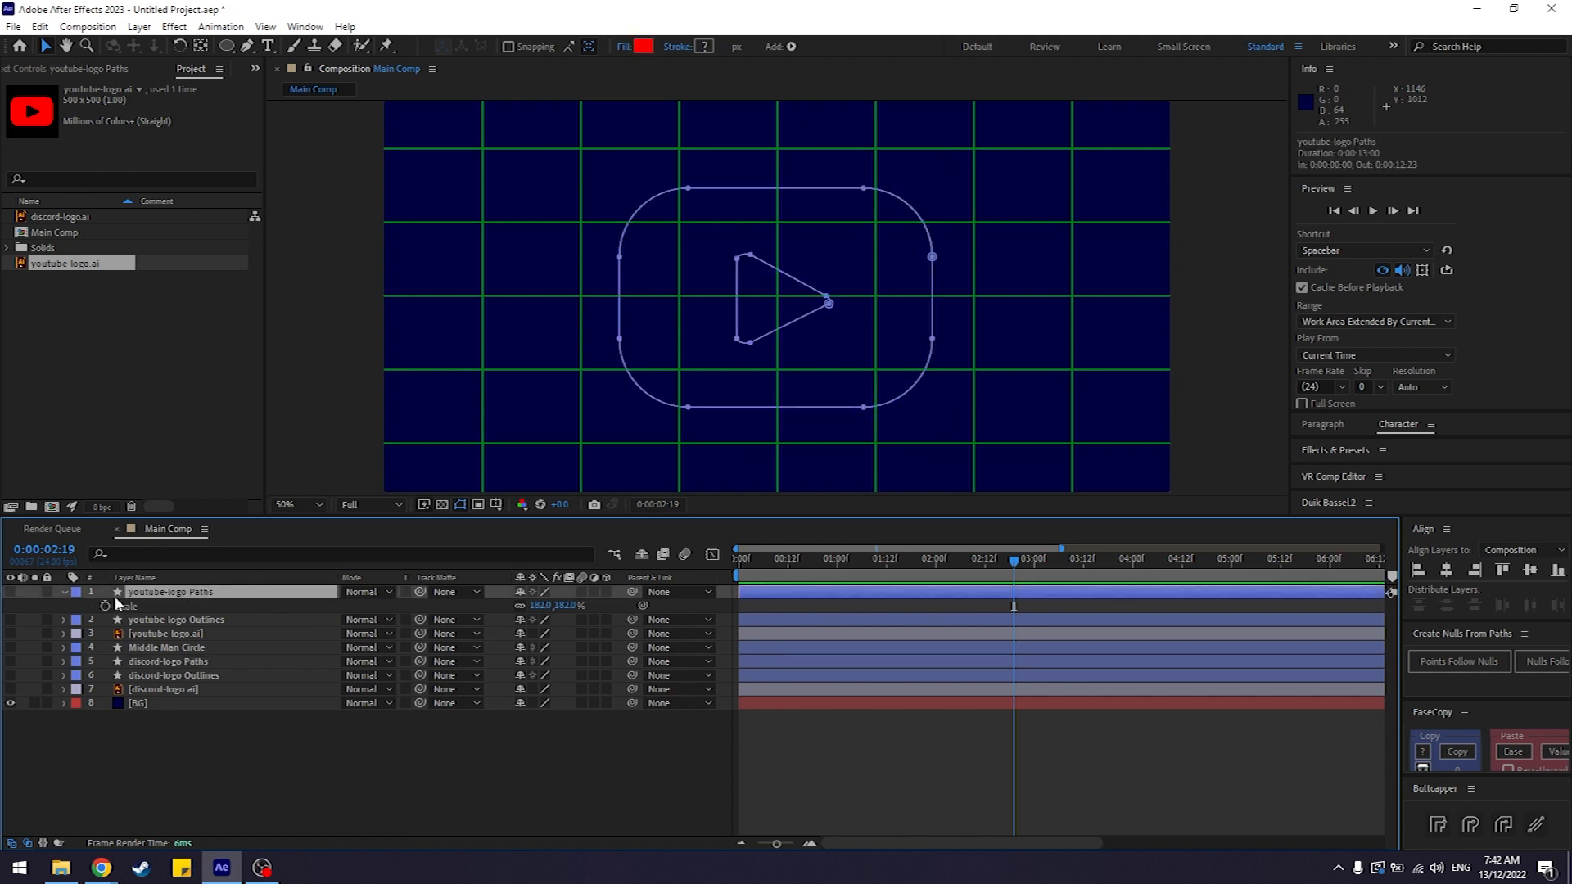
pyautogui.click(12, 592)
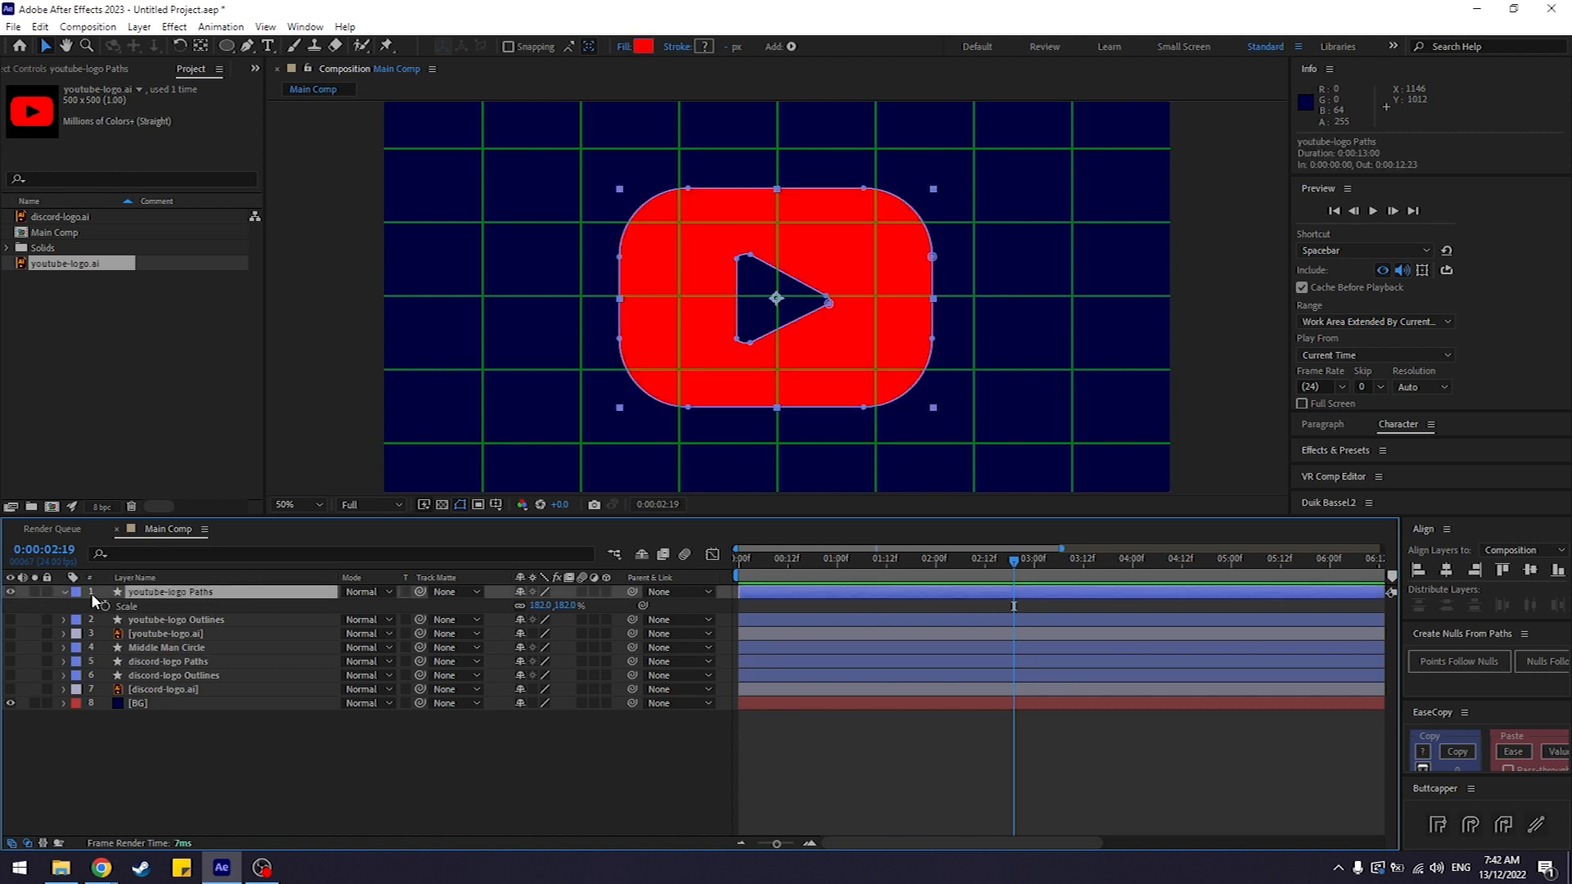
# Step: Expand the youtube-logo Paths contents to reveal the Path properties of Path 1 and Path 2
pyautogui.press('F2')
pyautogui.click(63, 591)
pyautogui.click(64, 591)
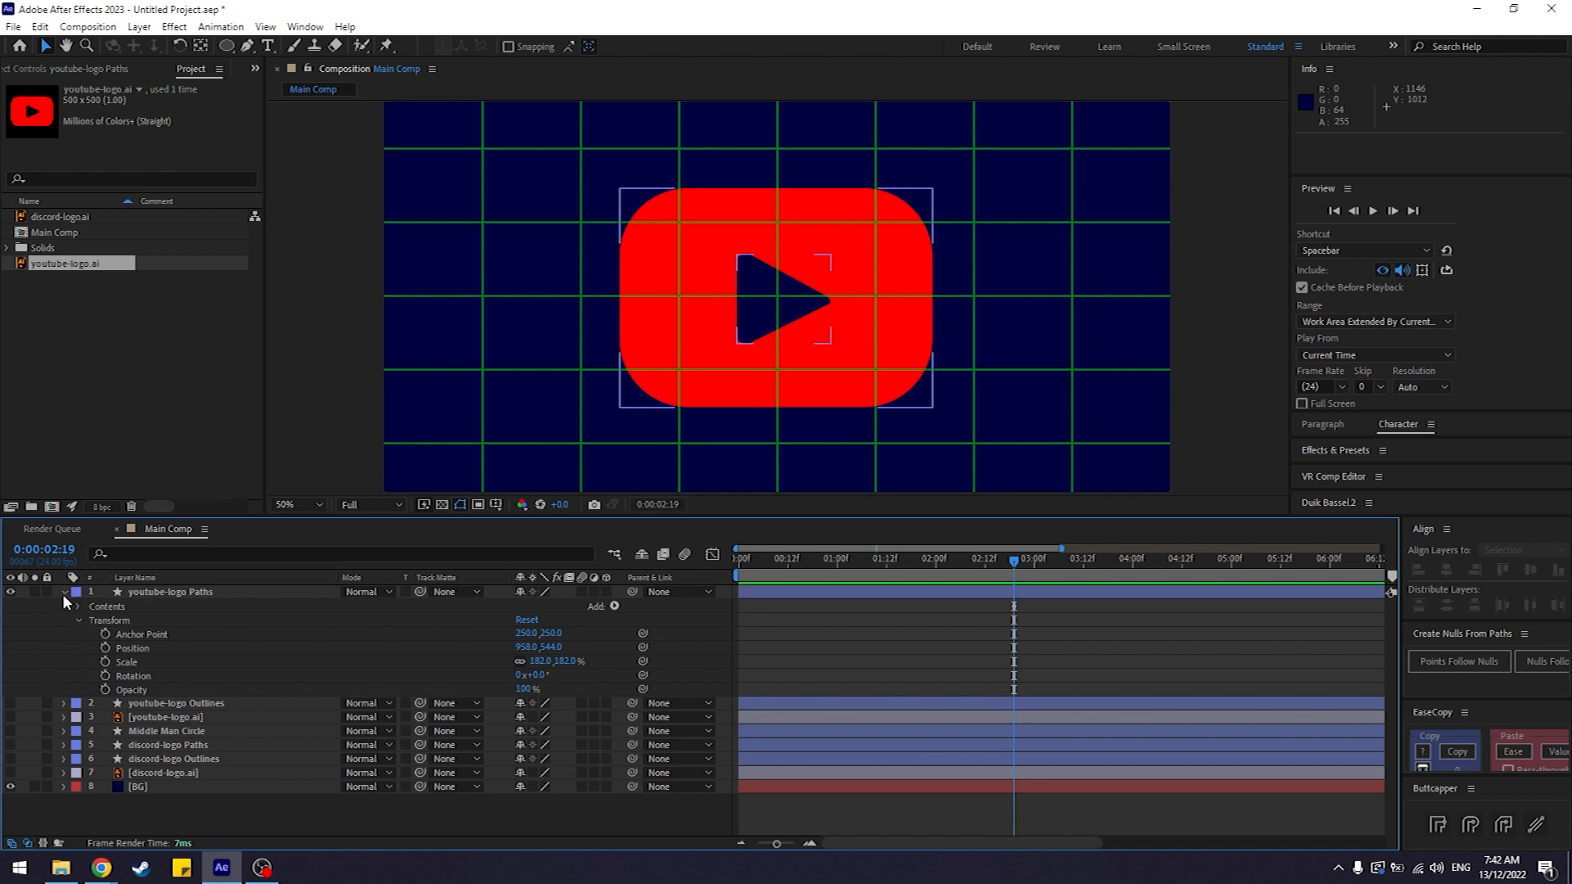
pyautogui.click(77, 606)
pyautogui.click(93, 620)
pyautogui.click(93, 647)
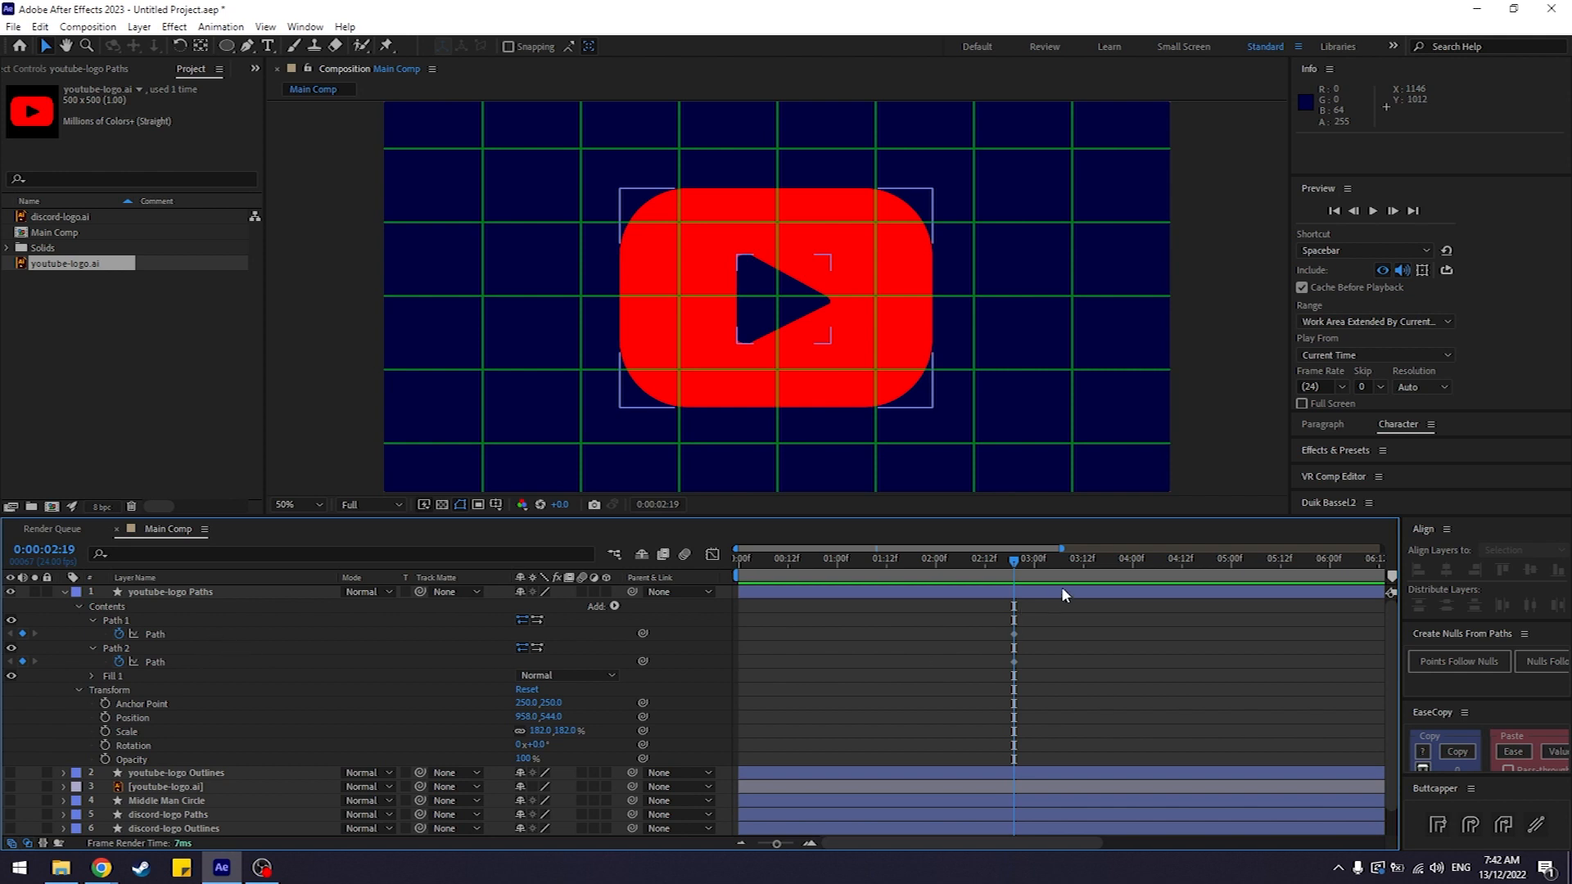
# Step: Paste the copied circle Path keyframe onto Path 1 and Path 2 of youtube-logo Paths at 0:00:01:15
pyautogui.moveTo(1013, 562); pyautogui.dragTo(969, 592)
pyautogui.hotkey('shift', 'pagedown')
pyautogui.moveTo(970, 613); pyautogui.dragTo(1044, 684)
pyautogui.moveTo(976, 563); pyautogui.dragTo(1030, 667)
pyautogui.click(971, 647)
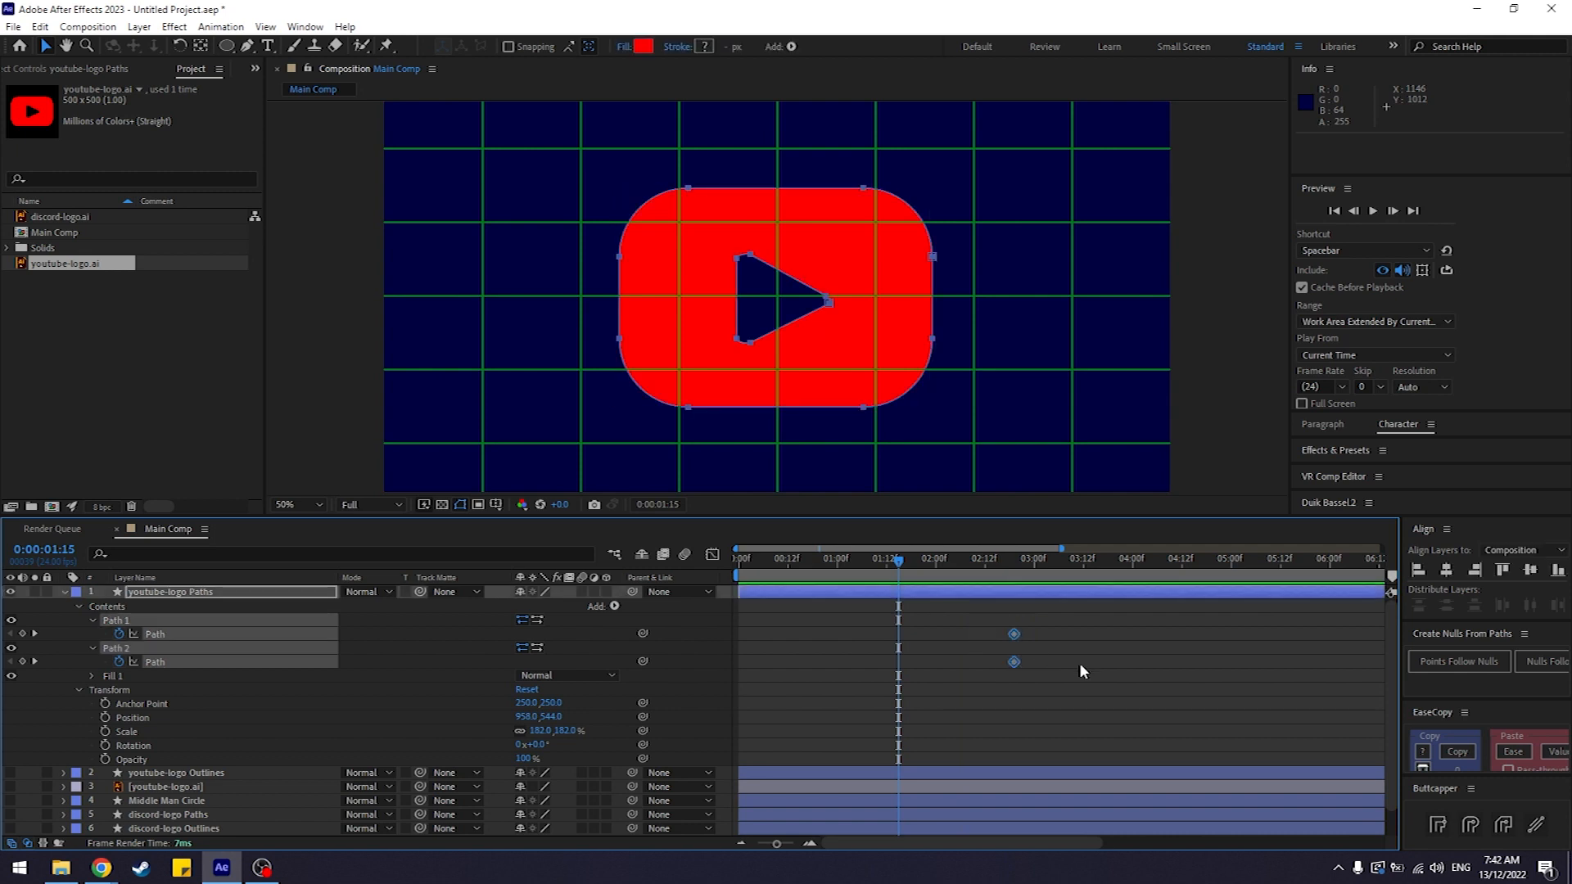
pyautogui.click(1079, 662)
pyautogui.click(291, 632)
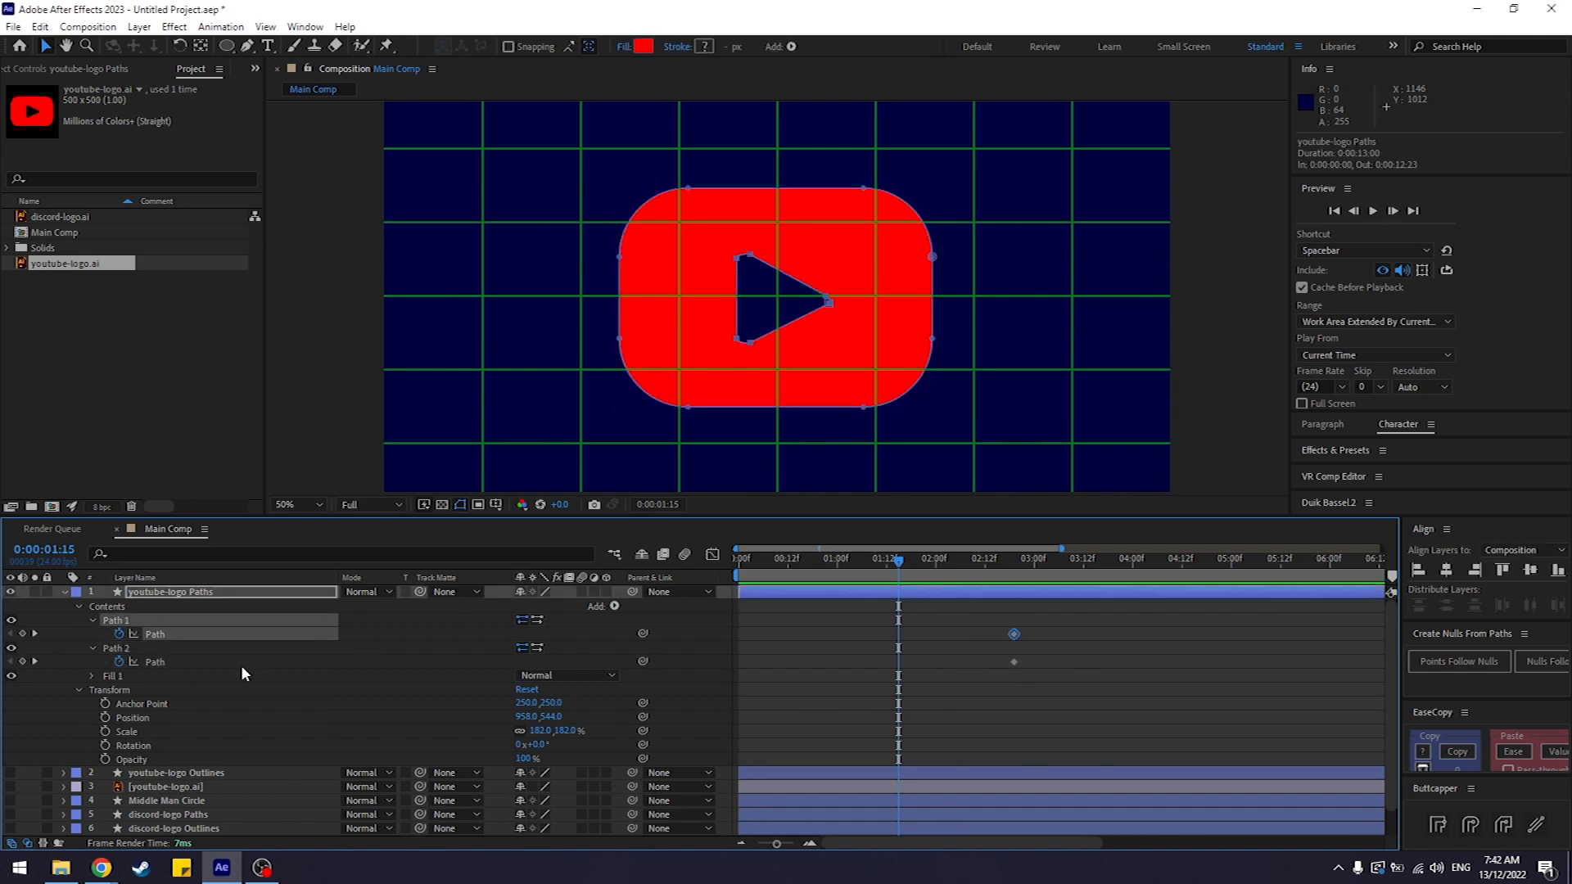
pyautogui.keyDown('shift'); pyautogui.click(270, 649); pyautogui.keyUp('shift')
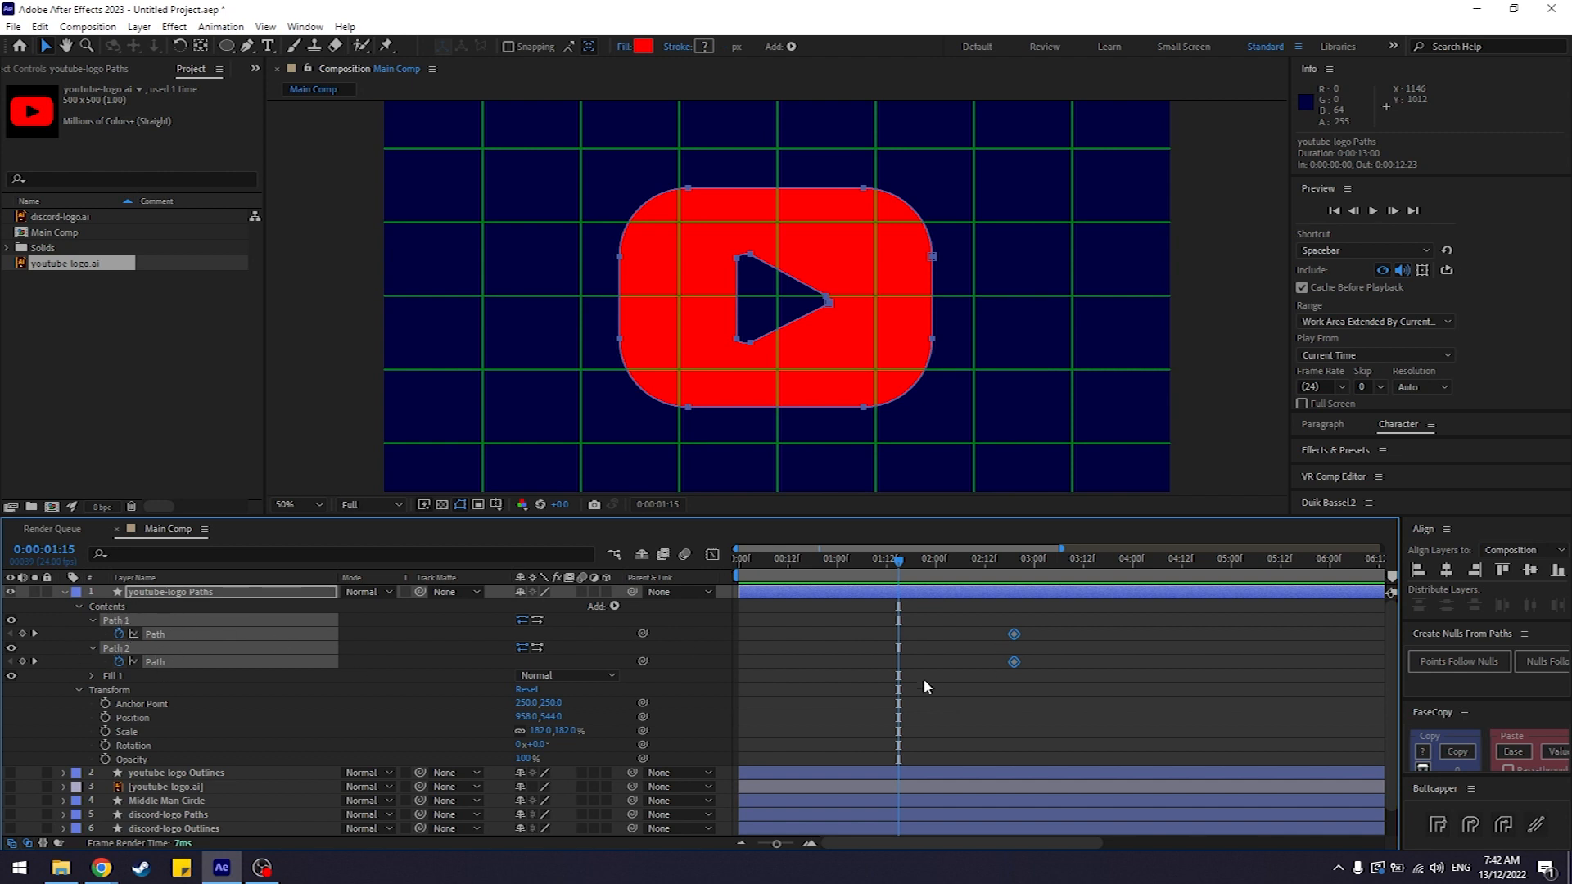
pyautogui.hotkey('ctrl', 'v')
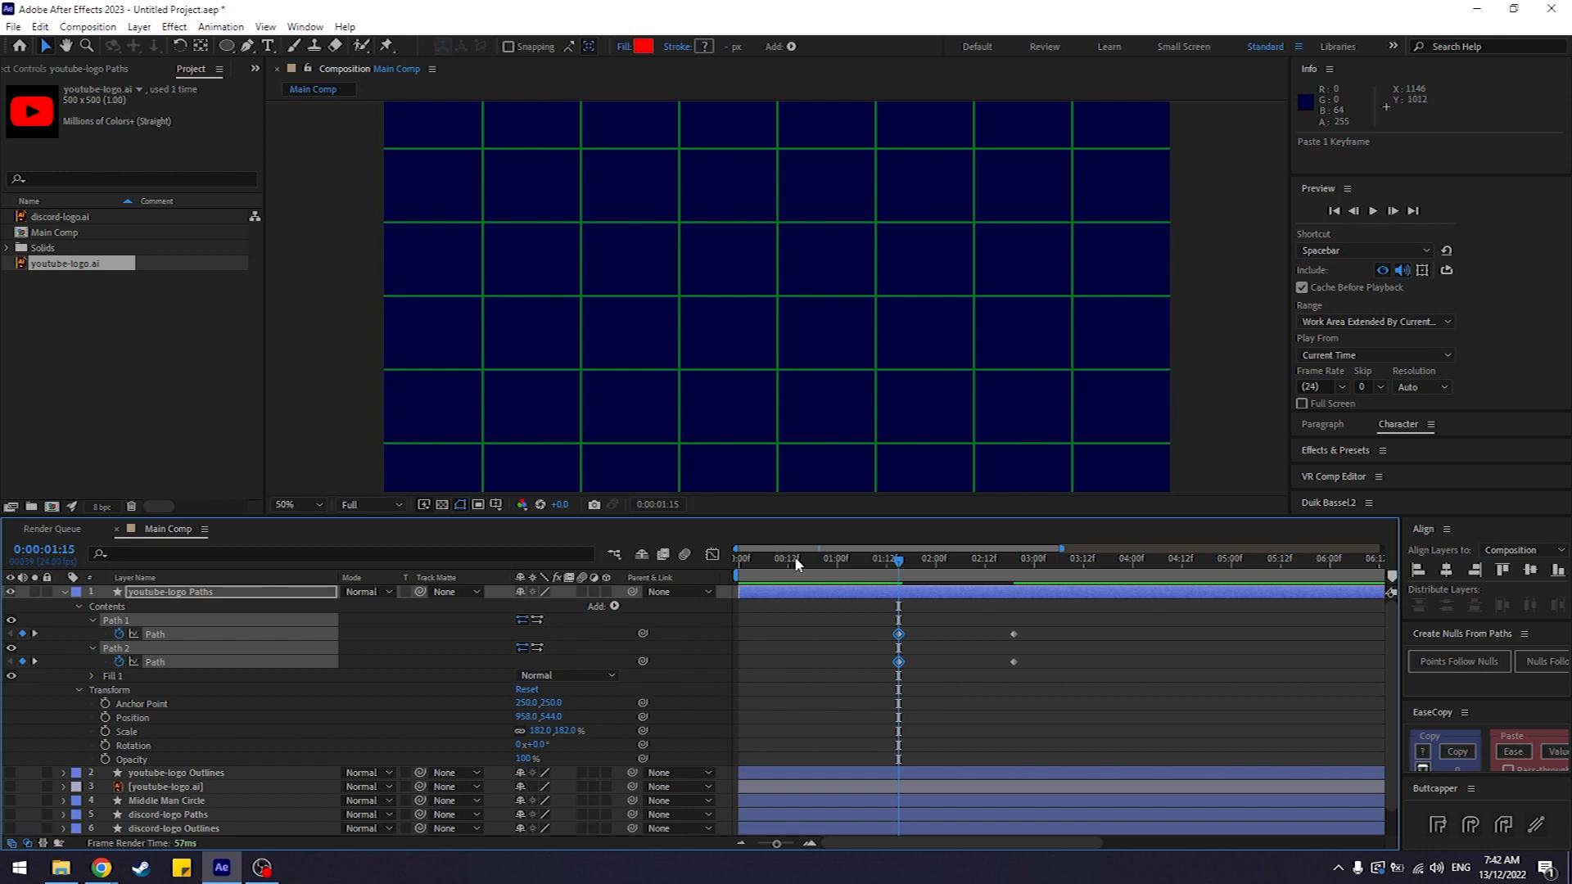
pyautogui.scroll(-2, 790, 396)
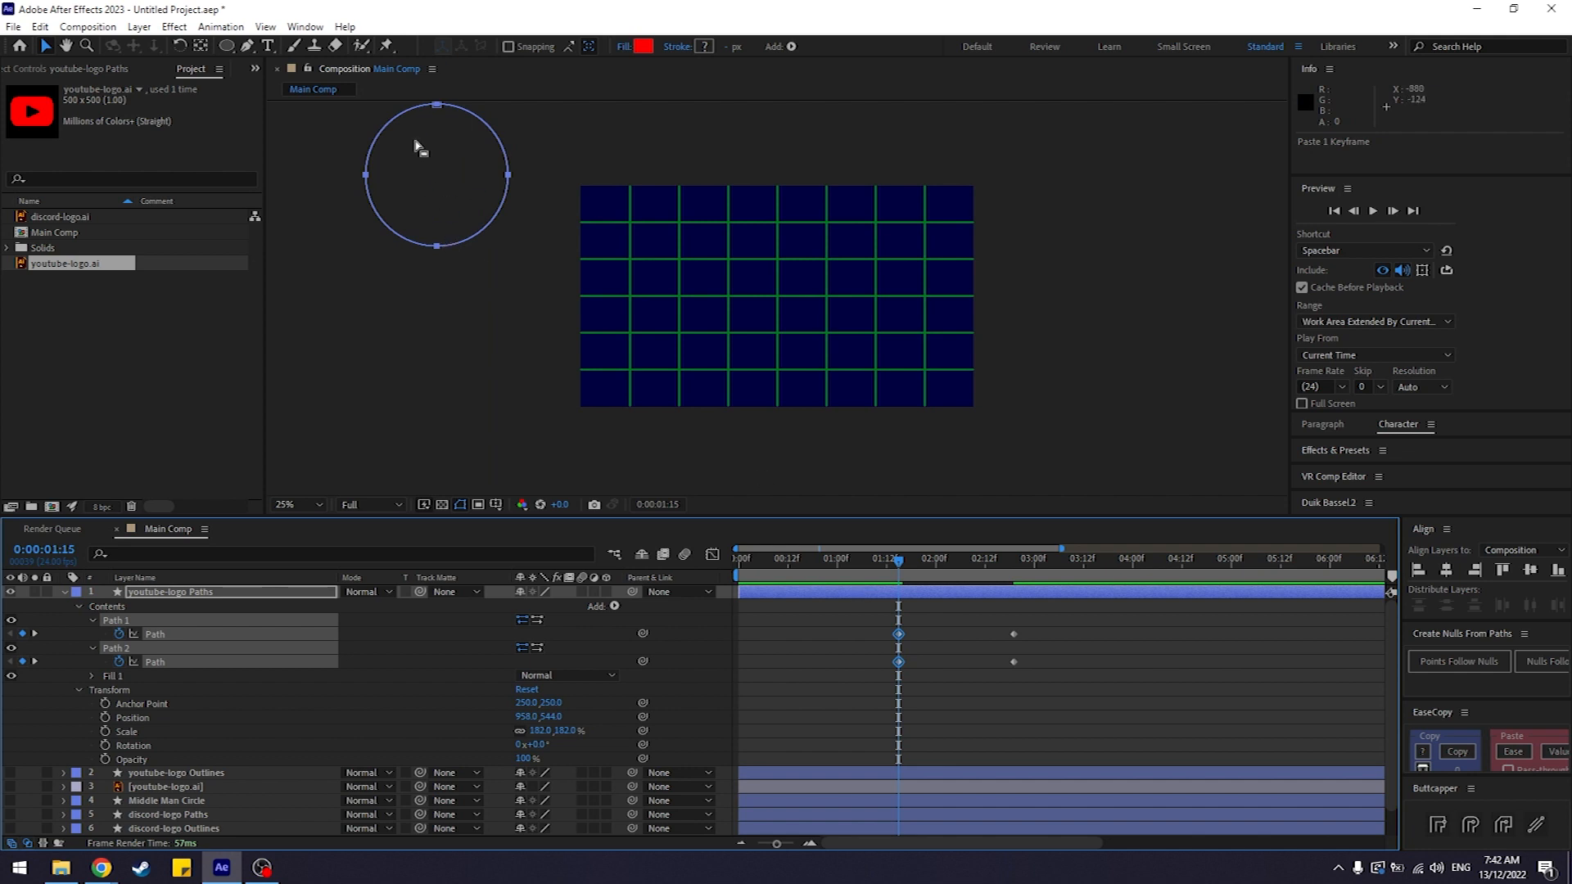
pyautogui.moveTo(903, 567)
pyautogui.mouseDown()
pyautogui.moveTo(1026, 568)
pyautogui.moveTo(876, 571)
pyautogui.moveTo(889, 562)
pyautogui.moveTo(904, 587)
pyautogui.mouseUp()
pyautogui.click(943, 642)
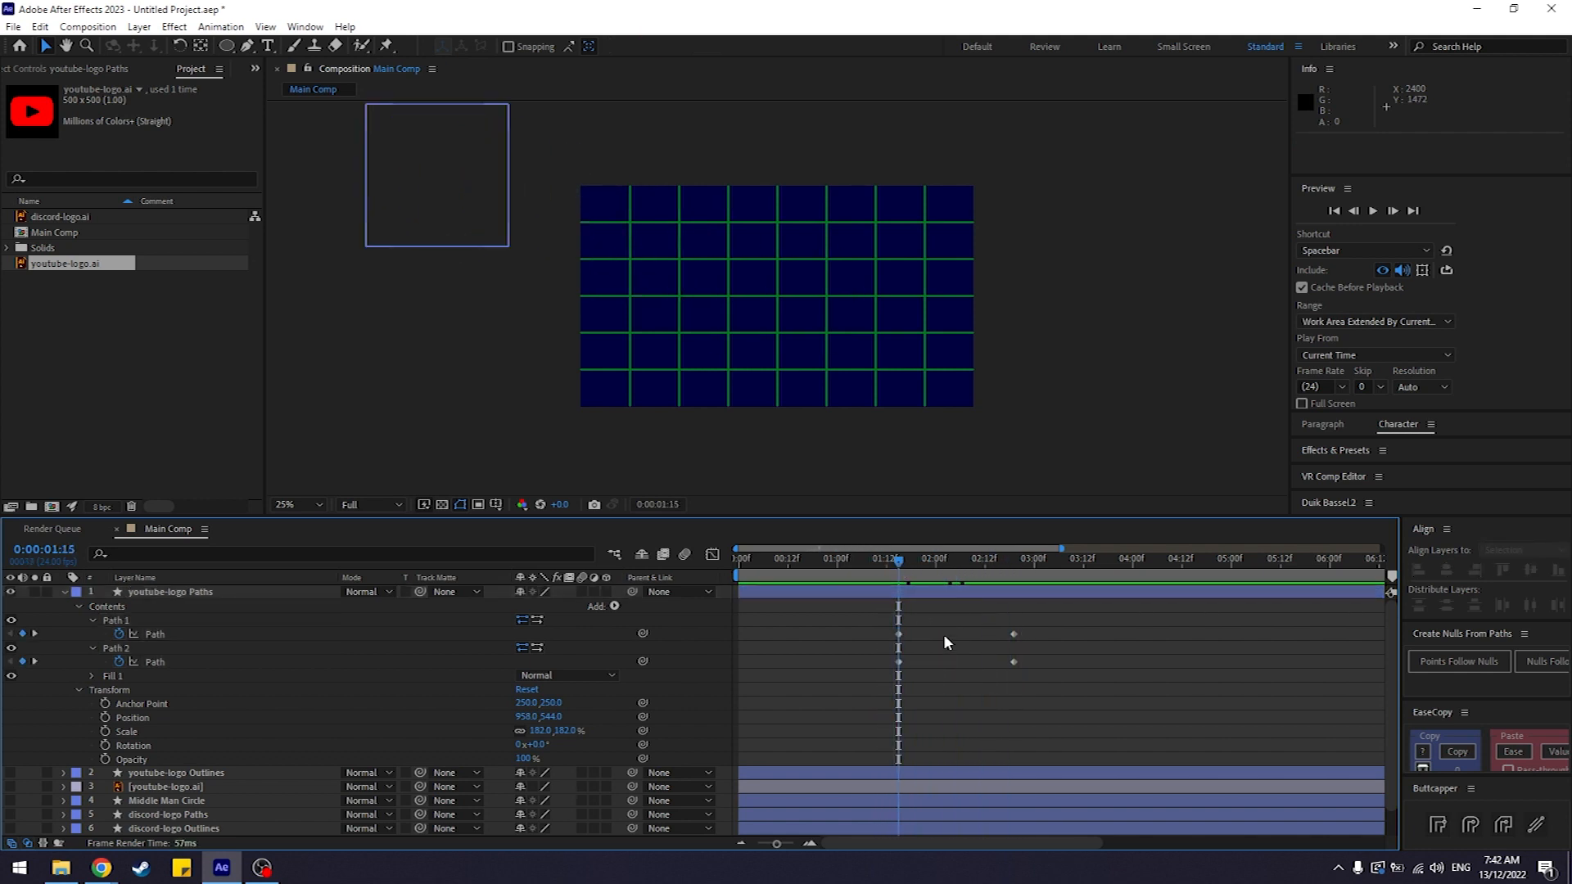
pyautogui.click(174, 726)
pyautogui.click(167, 716)
pyautogui.click(79, 690)
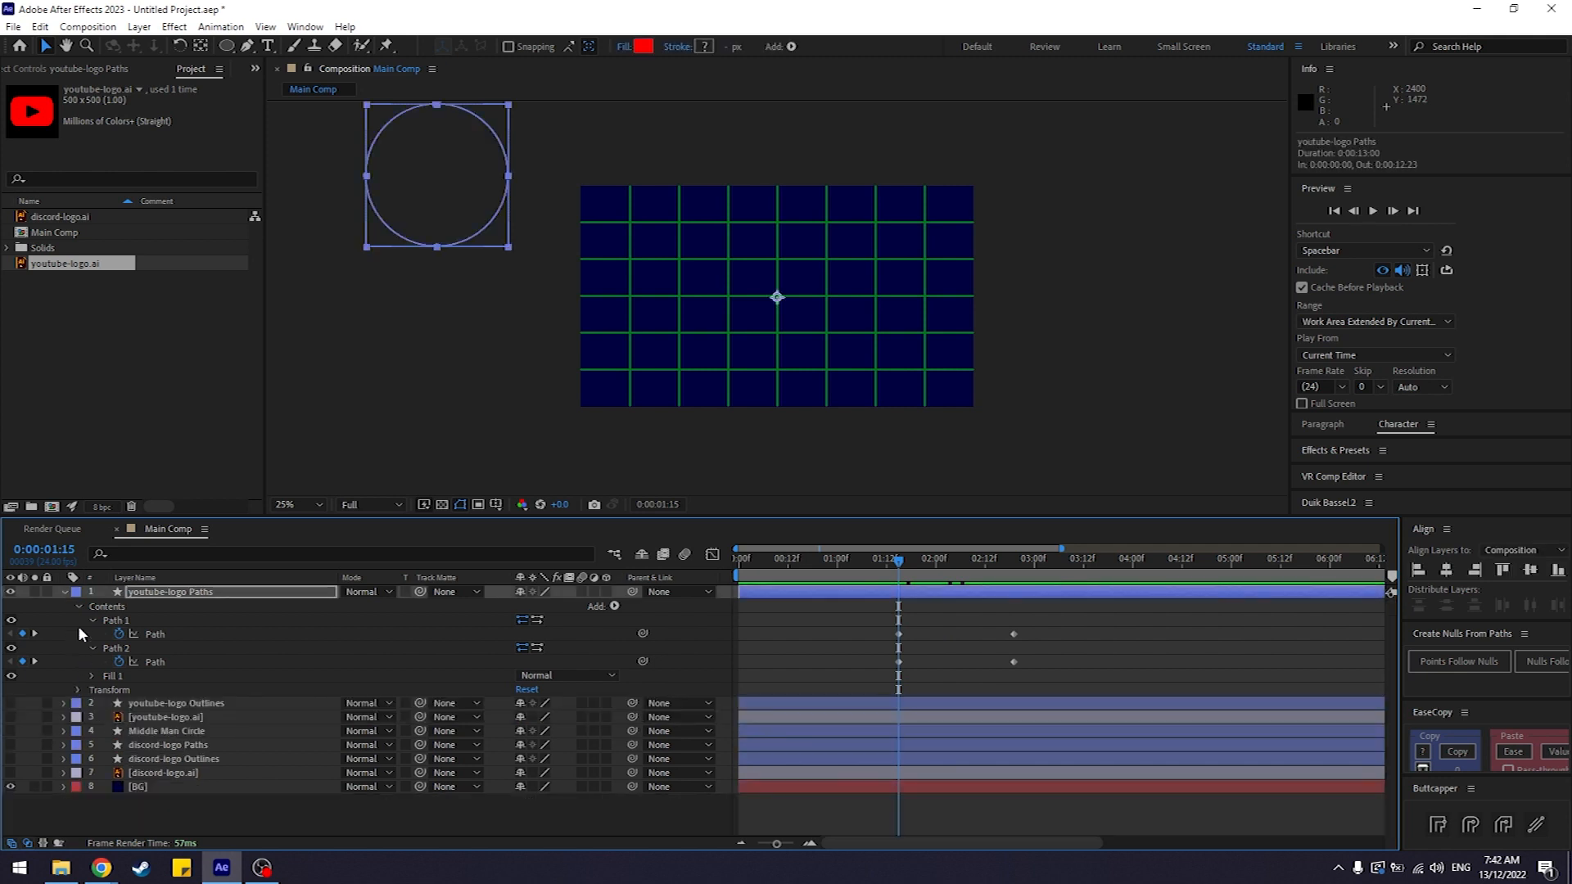
pyautogui.click(98, 613)
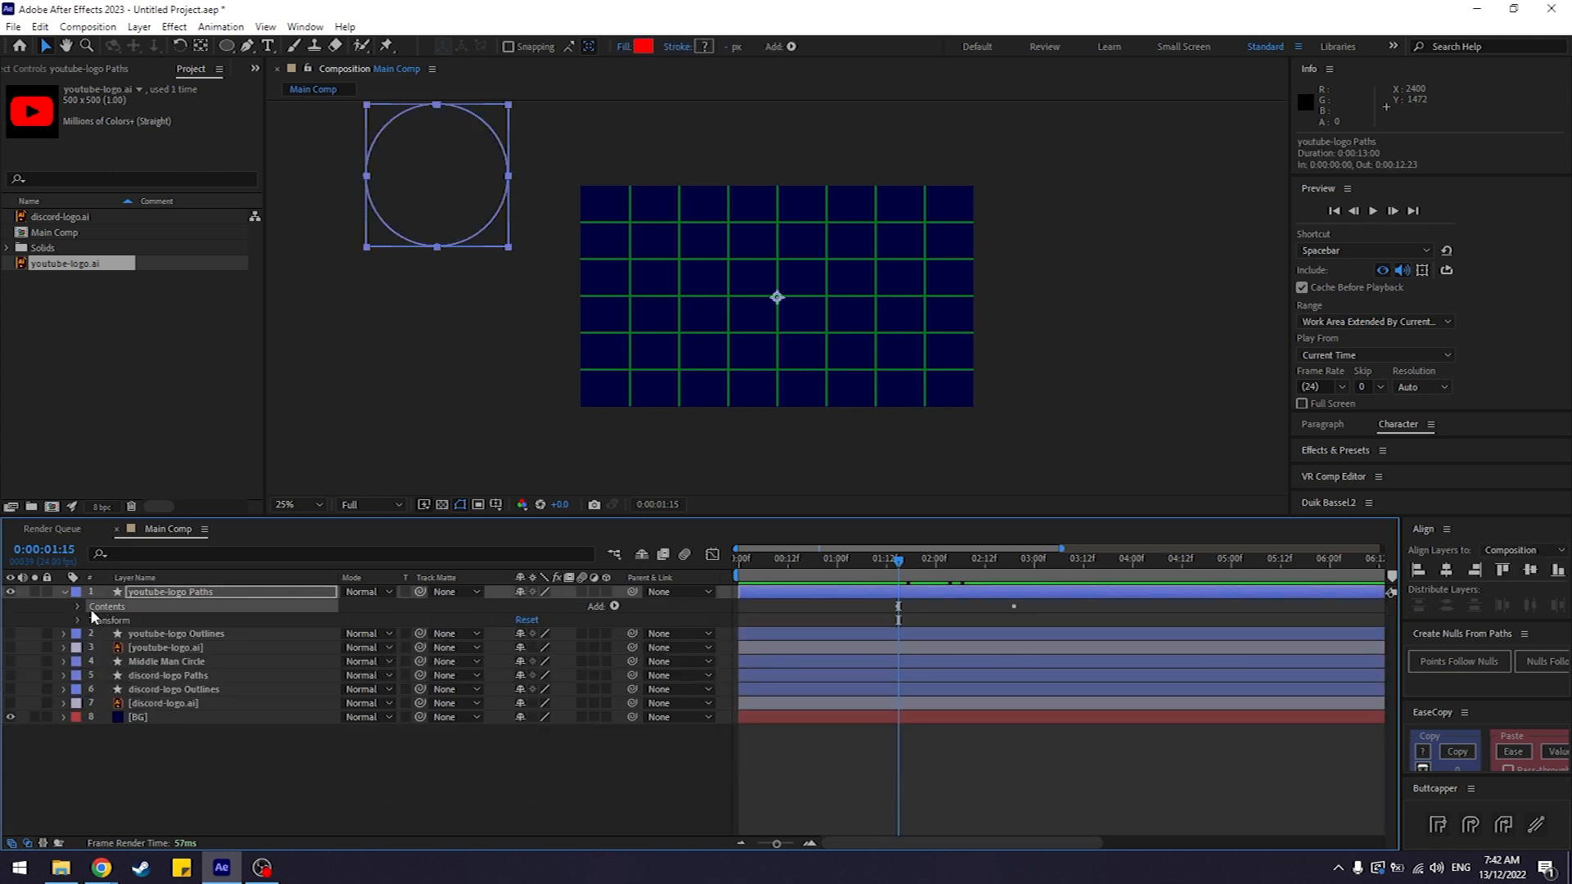
pyautogui.click(79, 690)
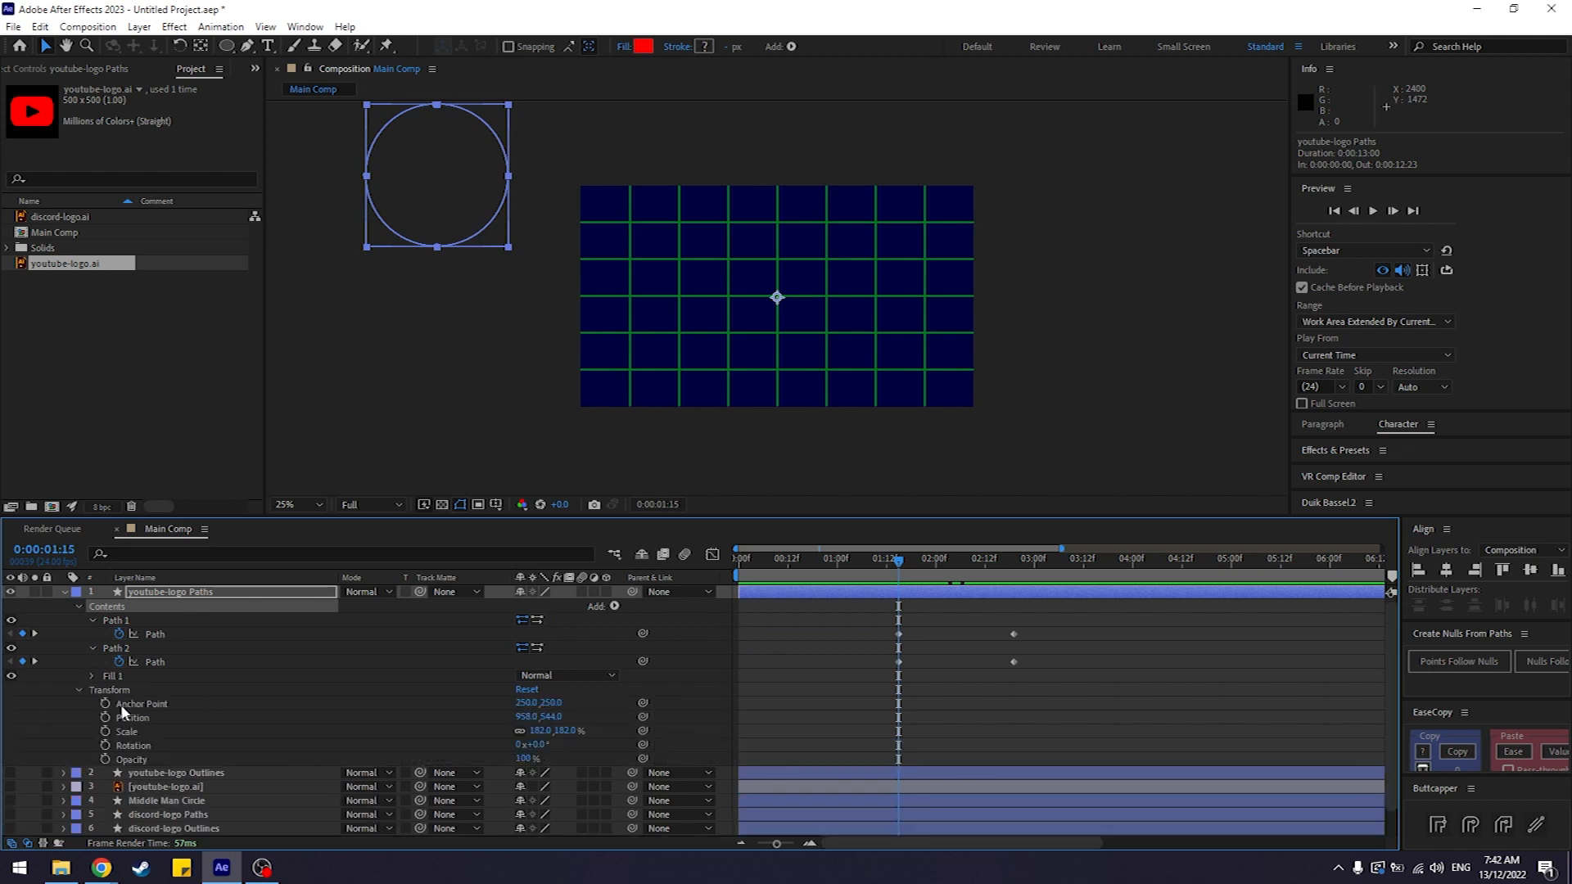
pyautogui.click(150, 718)
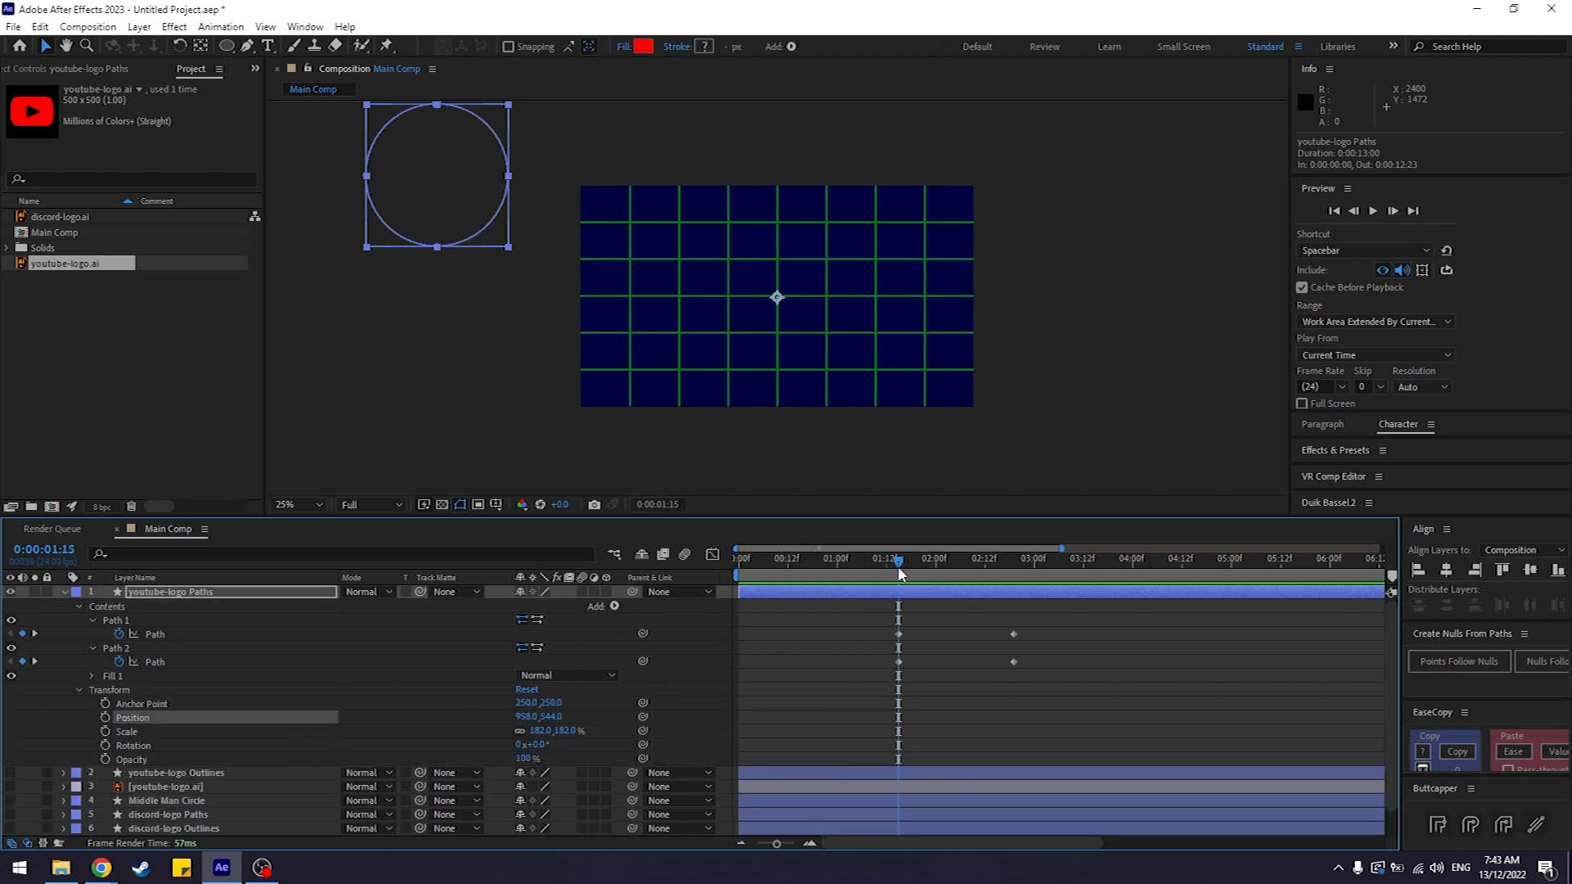
pyautogui.click(922, 644)
pyautogui.moveTo(841, 608); pyautogui.dragTo(933, 690)
pyautogui.click(934, 690)
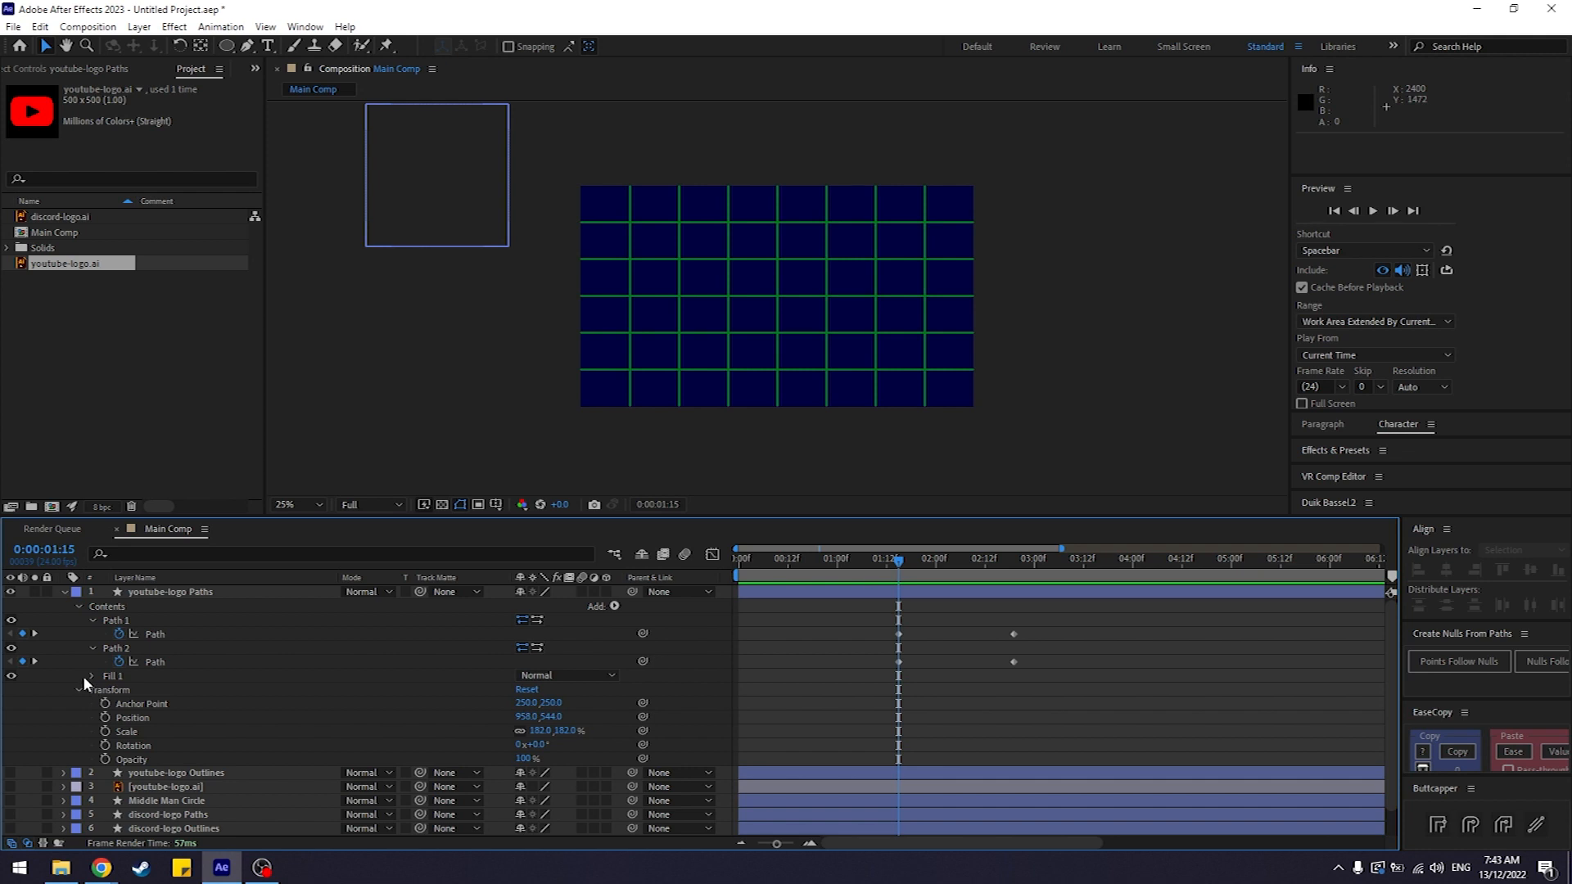
# Step: Add a Position keyframe to youtube-logo Paths at 0:00:01:15 and centre the circle horizontally and vertically in the composition
pyautogui.click(105, 718)
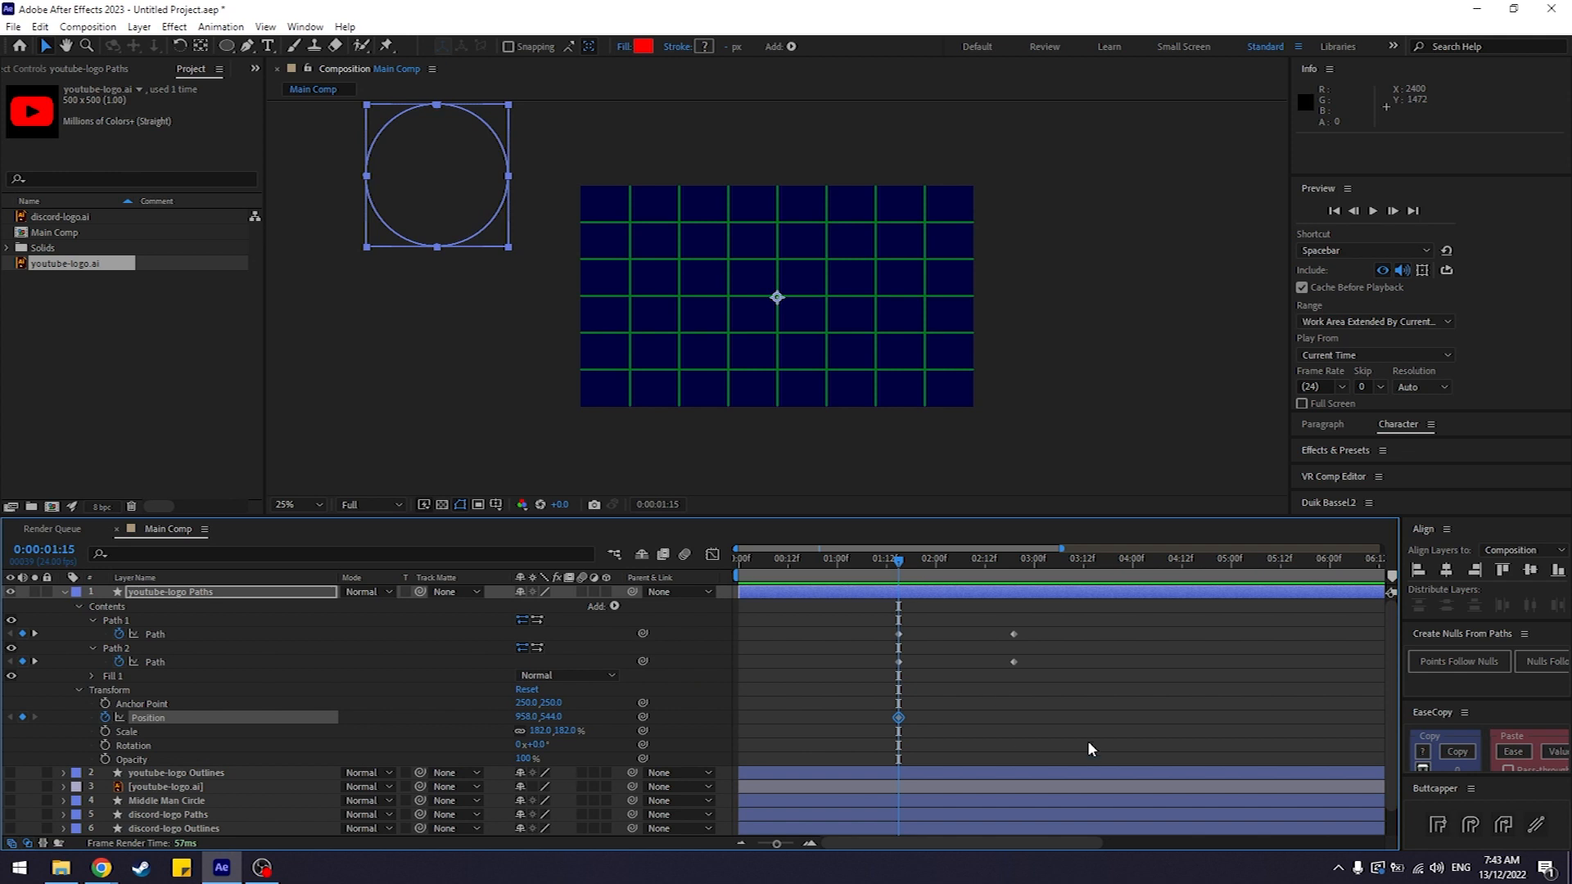
pyautogui.click(1447, 571)
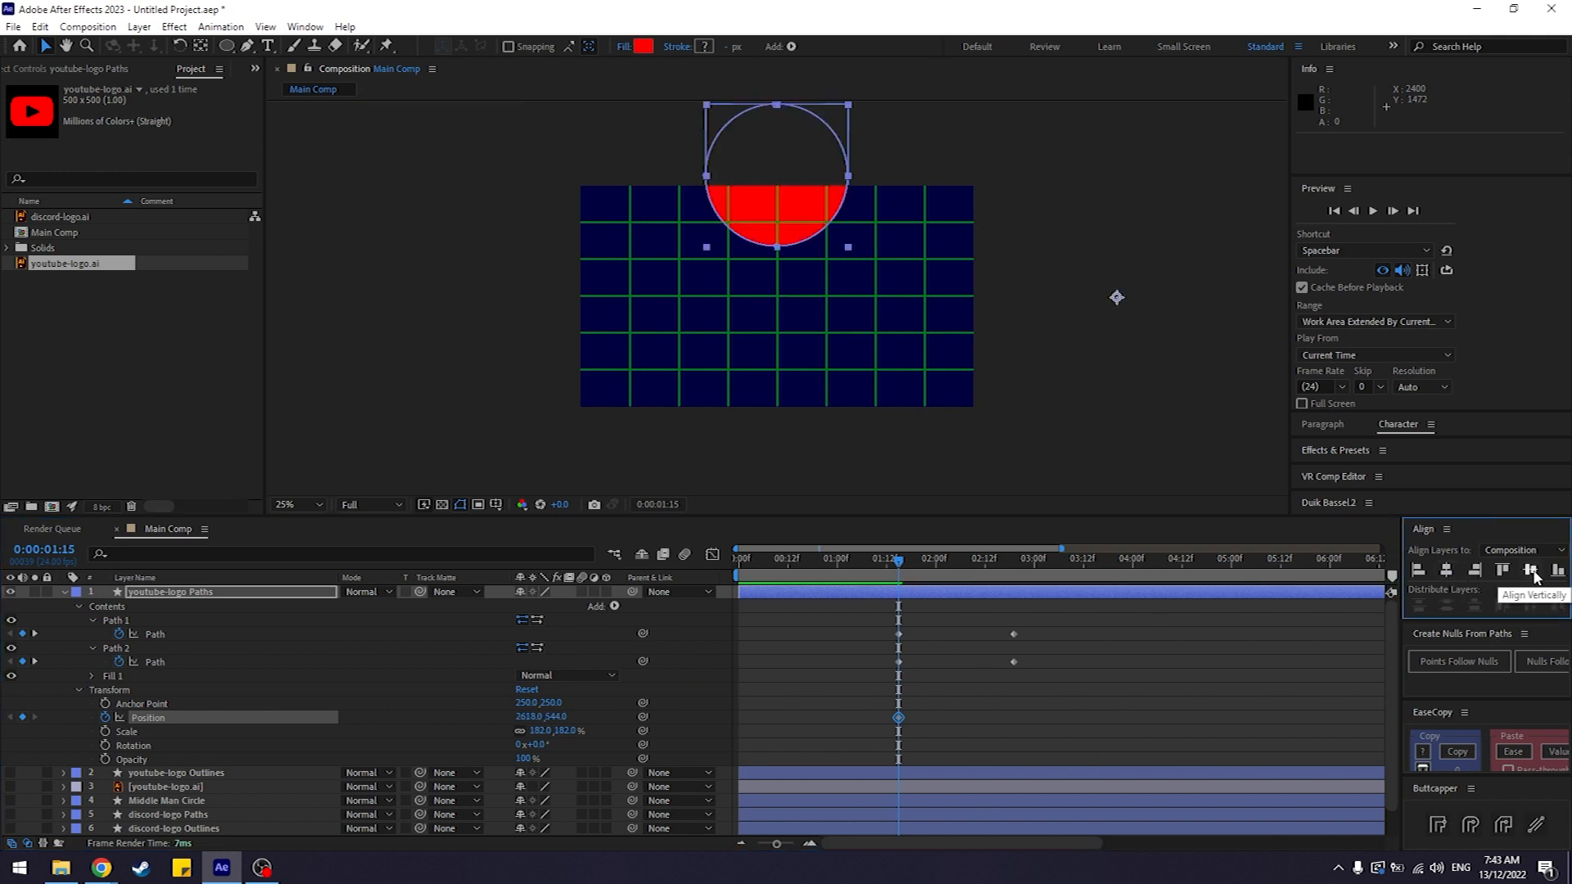
pyautogui.click(1530, 570)
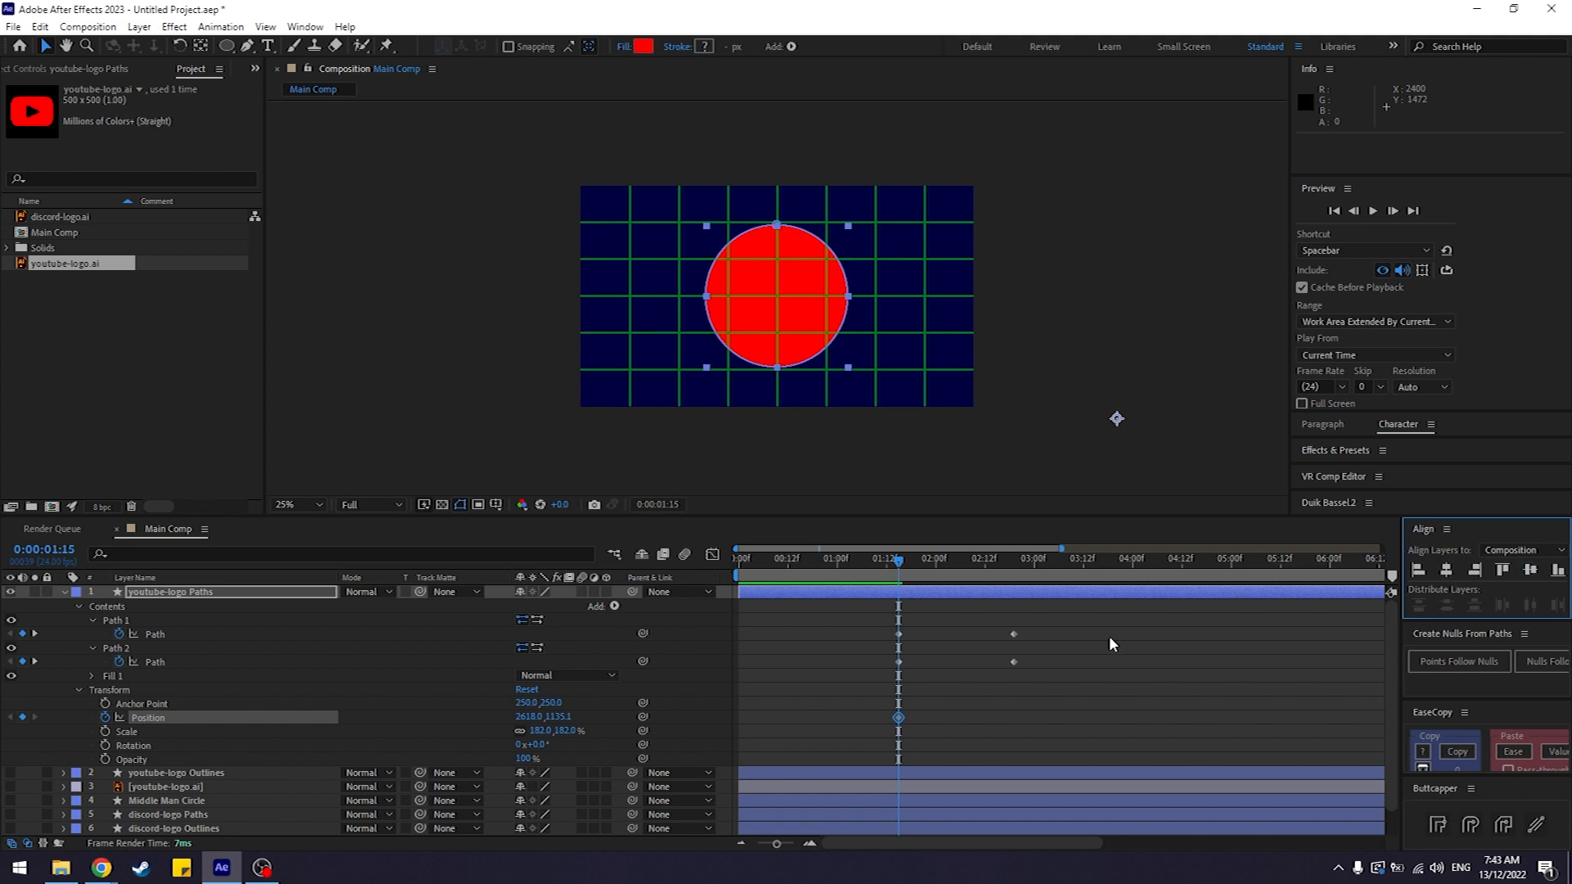
# Step: Centre the YouTube logo horizontally and vertically in the composition at 0:00:02:19 and return the playhead to 0:00:01:15
pyautogui.moveTo(945, 580); pyautogui.dragTo(1014, 576)
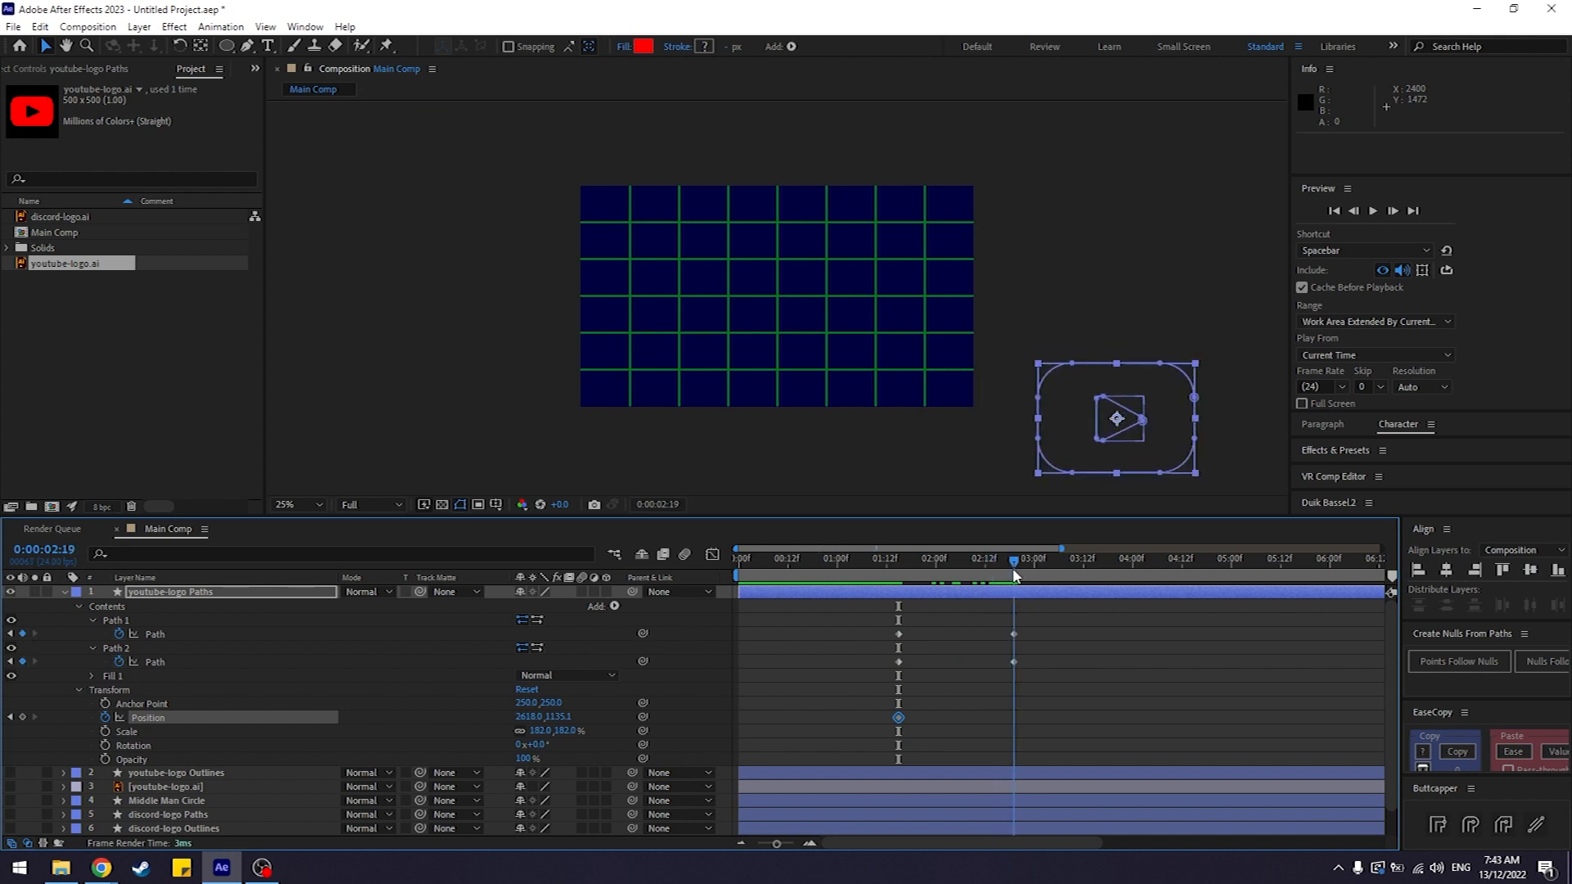
pyautogui.click(1103, 663)
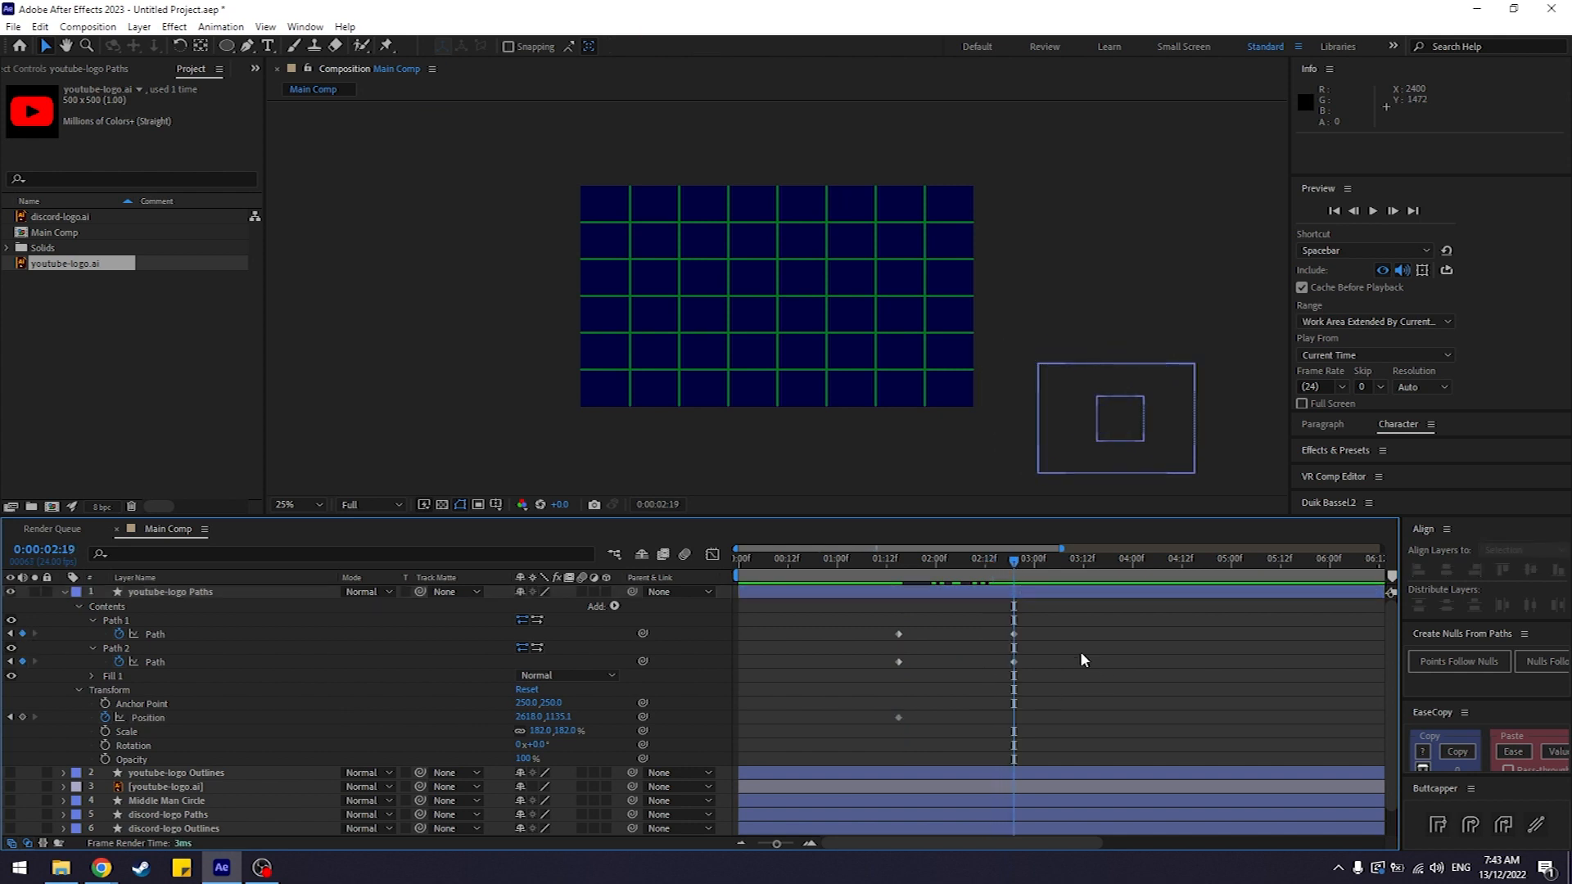
pyautogui.click(146, 719)
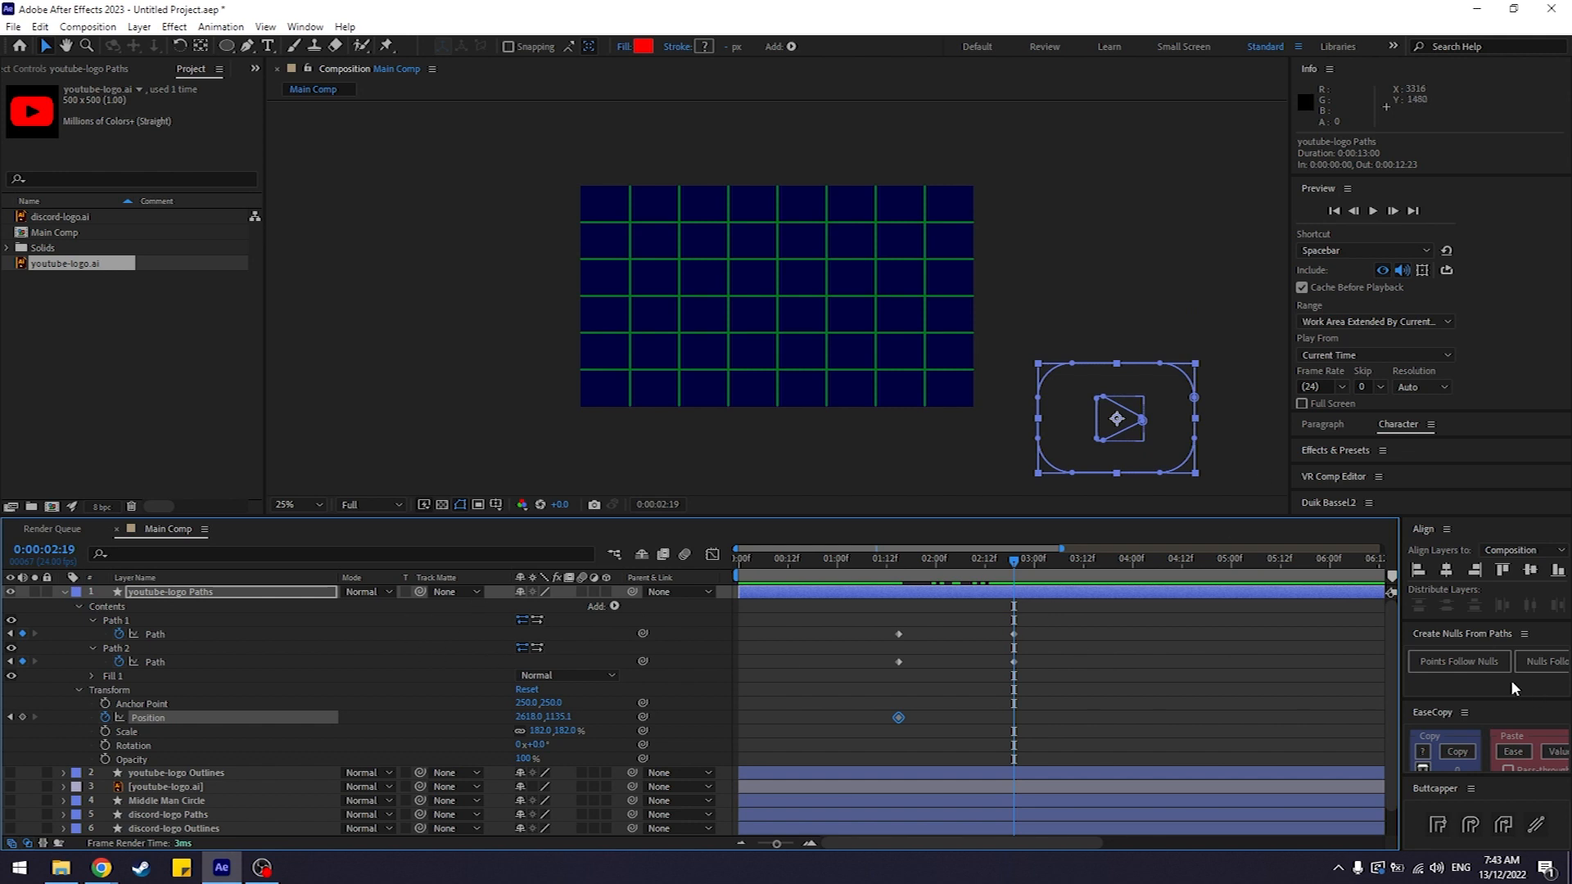
pyautogui.click(1446, 570)
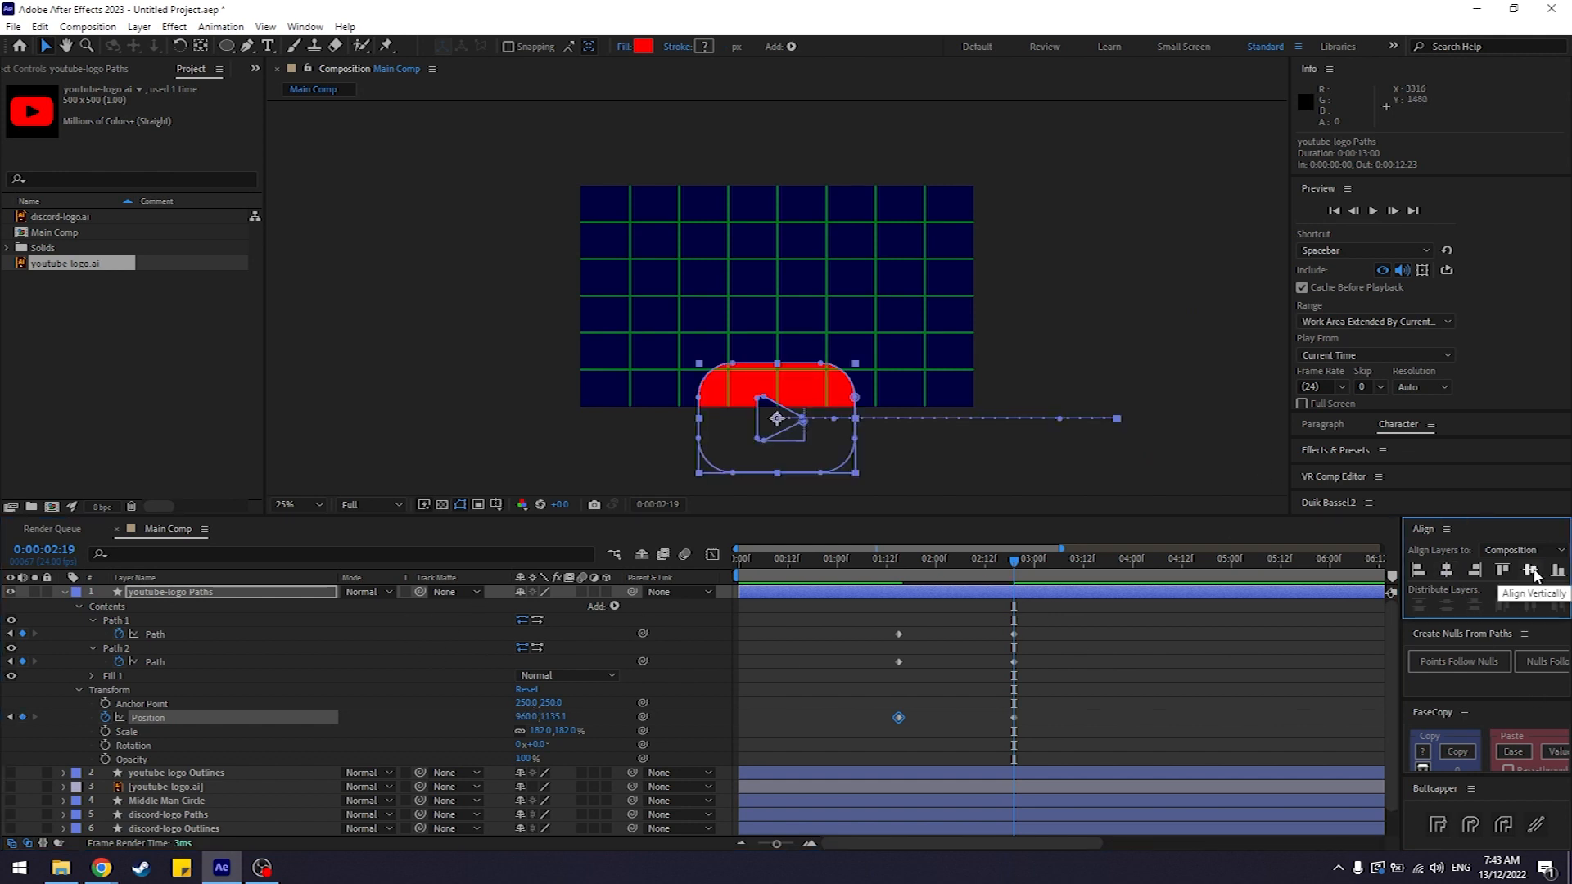
pyautogui.click(1530, 571)
pyautogui.click(1133, 700)
pyautogui.moveTo(958, 571); pyautogui.dragTo(897, 577)
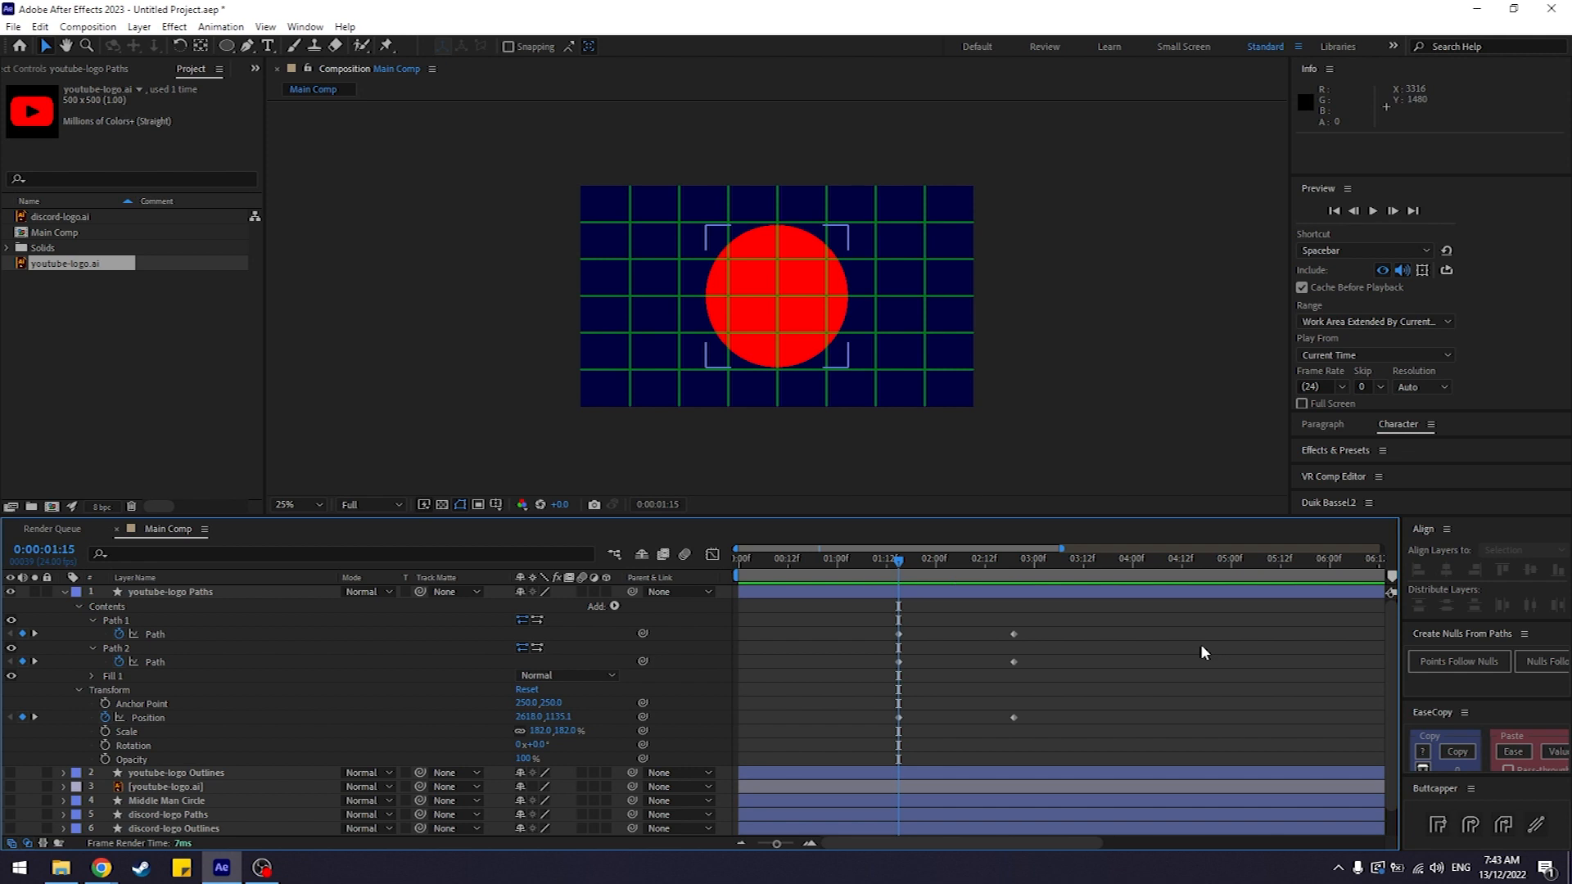
# Step: Collapse youtube-logo Paths, make the discord-logo Paths layer visible, and scrub through the overlapping morph animations
pyautogui.click(64, 591)
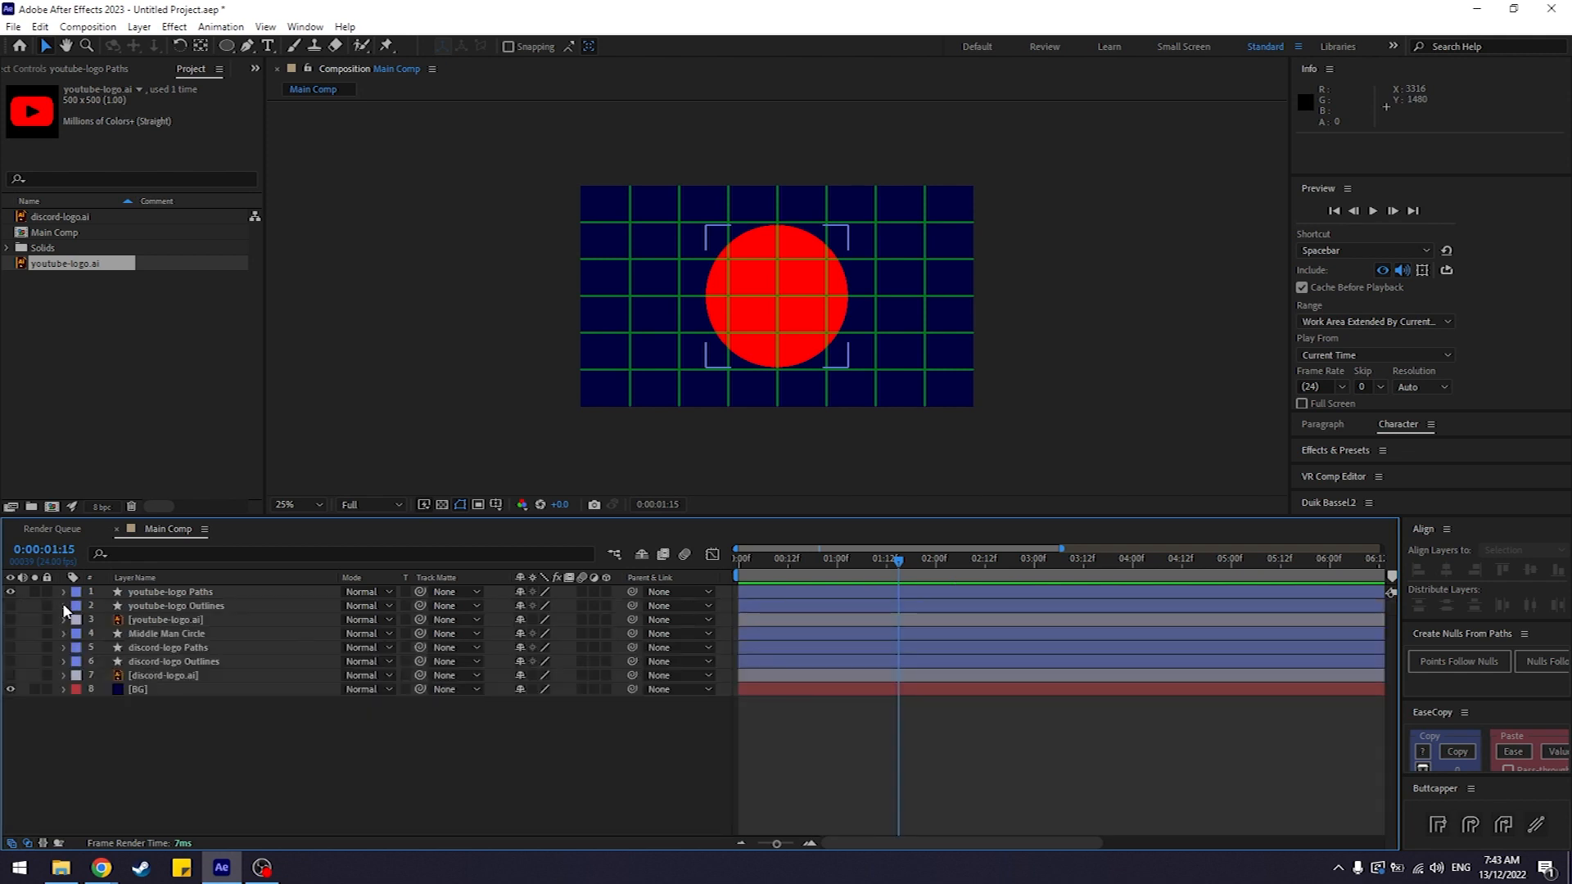
pyautogui.click(141, 651)
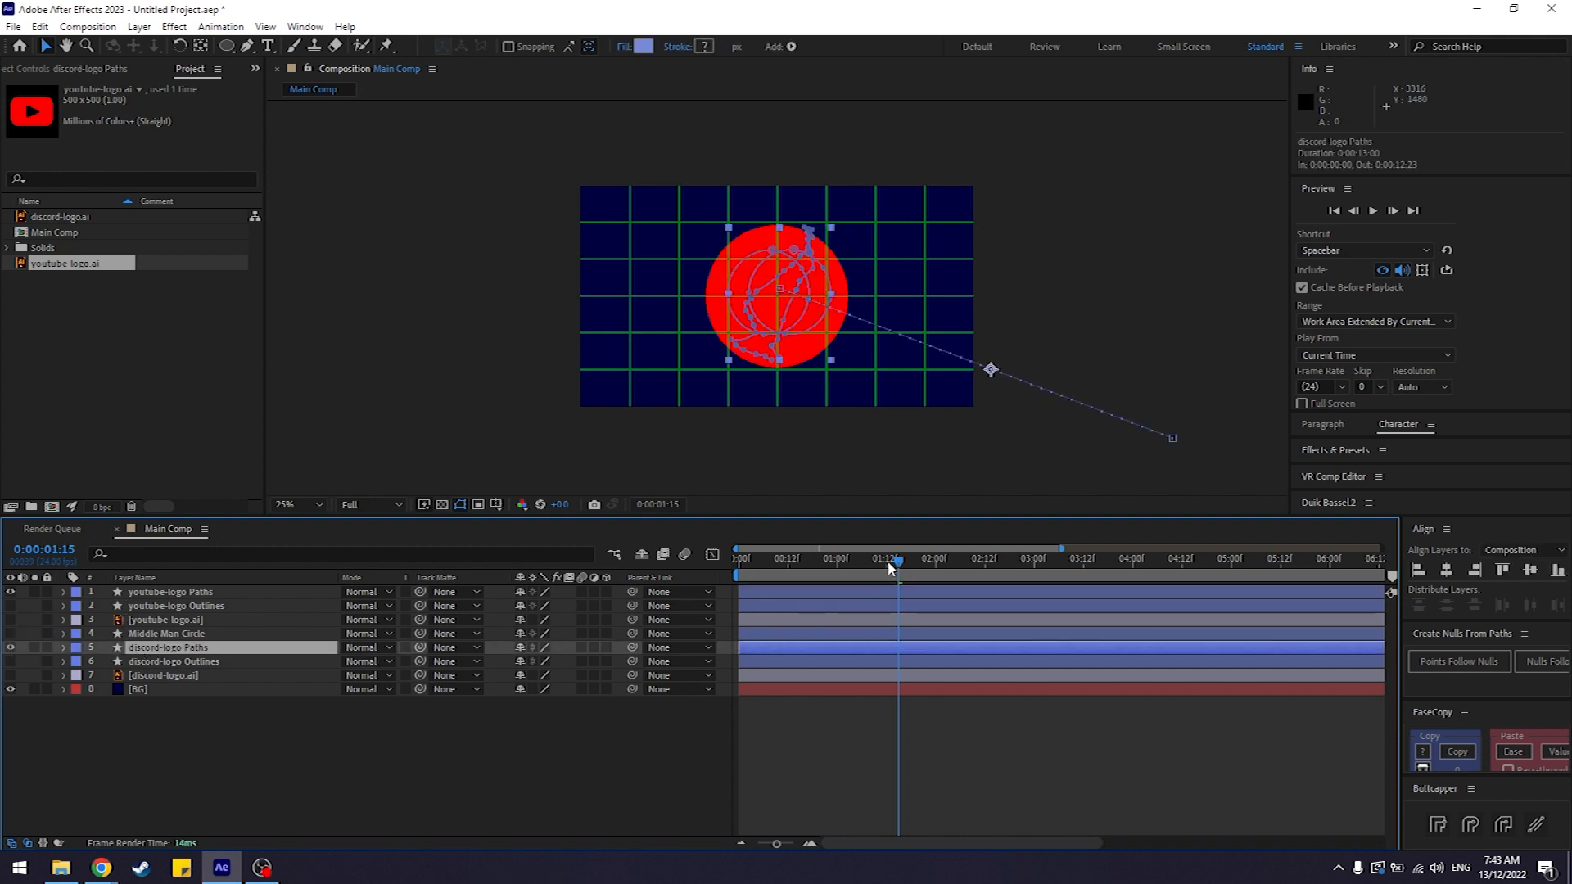
pyautogui.moveTo(899, 561); pyautogui.dragTo(807, 571)
pyautogui.press('/')
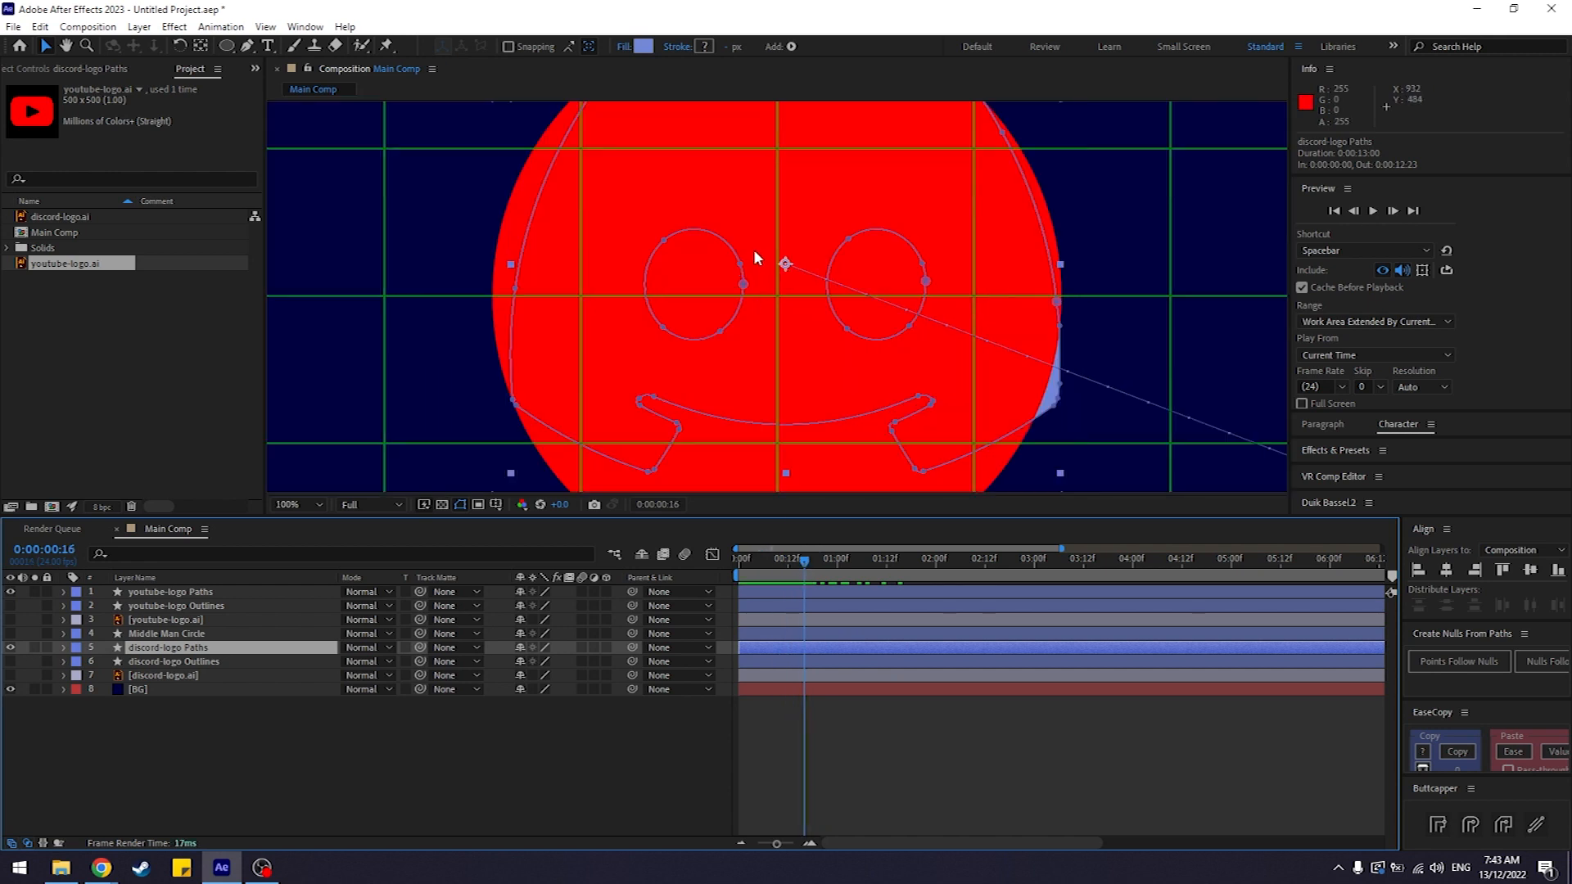
pyautogui.click(810, 562)
pyautogui.moveTo(813, 560); pyautogui.dragTo(931, 557)
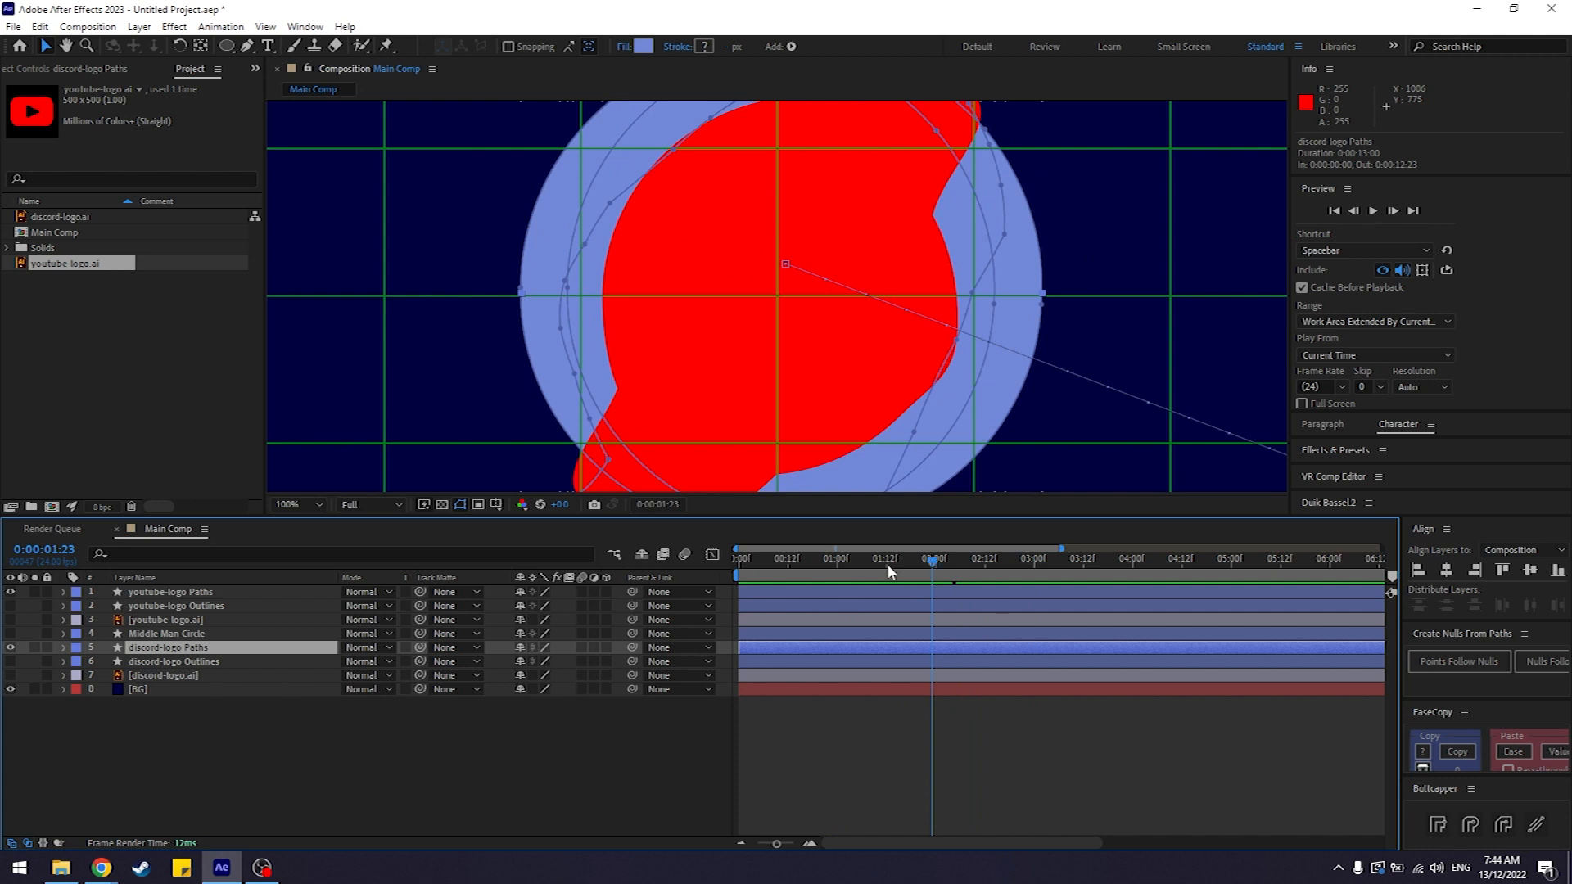
# Step: Reveal the keyframed Path and Position properties of the discord-logo Paths and youtube-logo Paths layers
pyautogui.press('u')
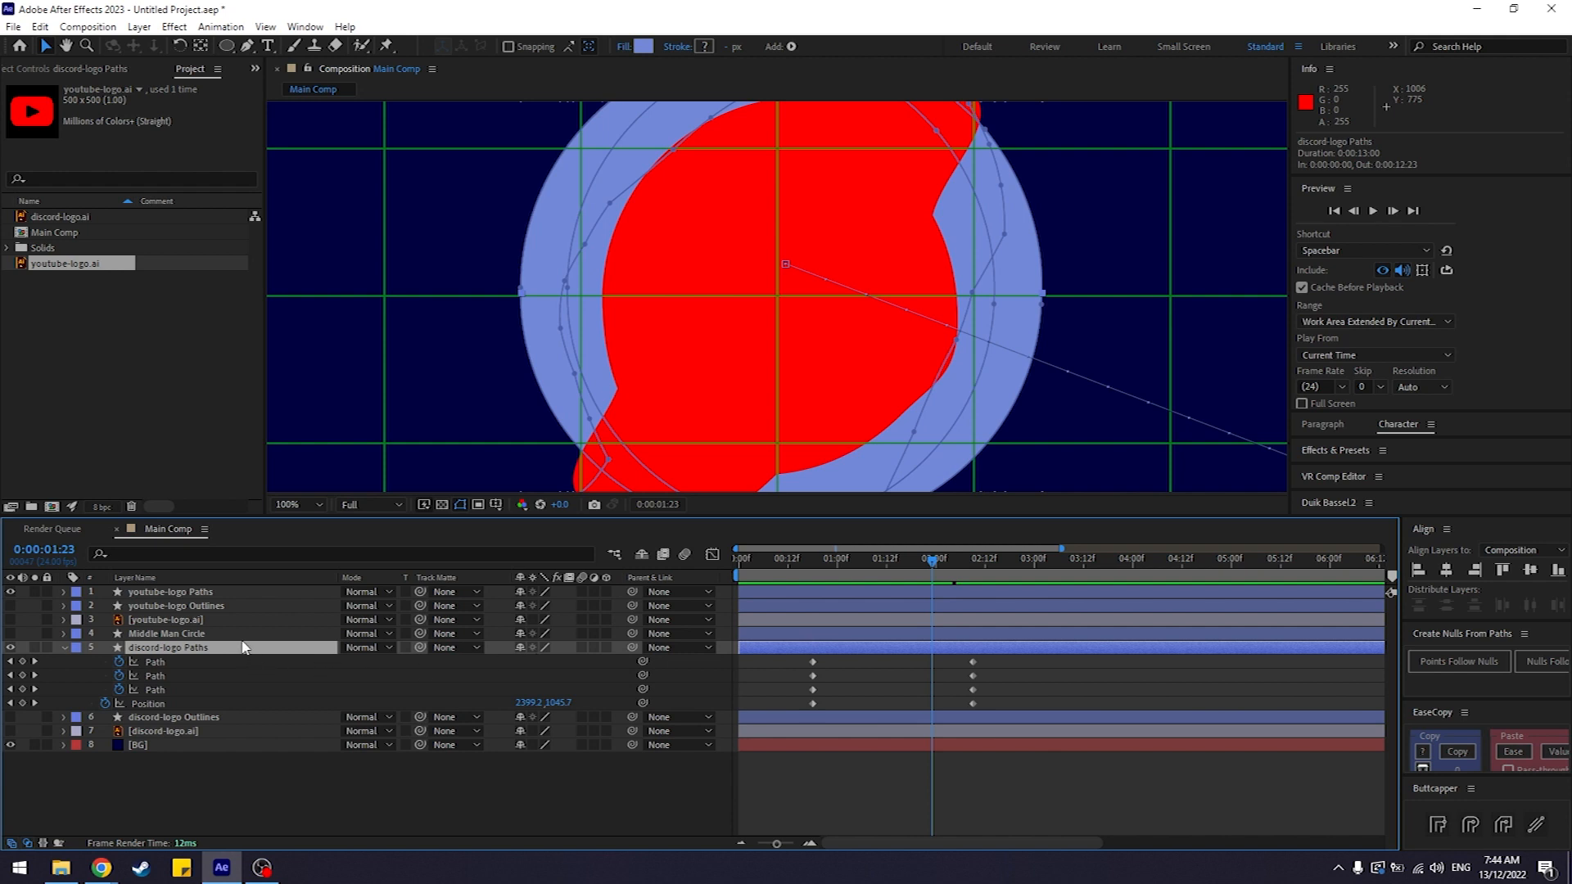
pyautogui.click(212, 592)
pyautogui.press('u')
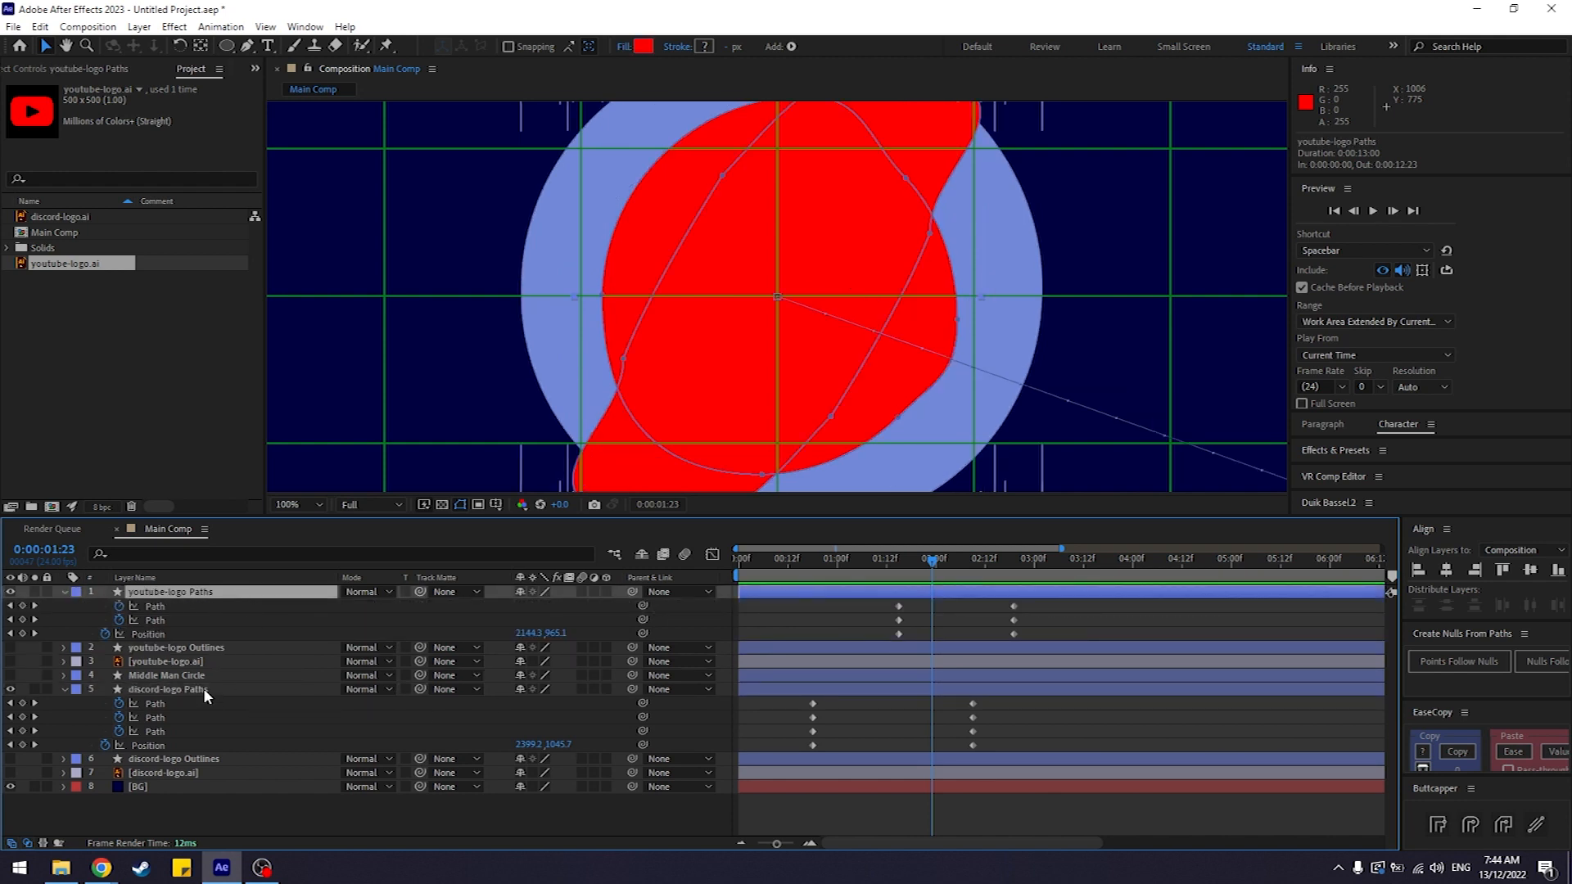
# Step: Shift all discord-logo Paths keyframes earlier so they start at 0:00:00:00 and end at 0:00:01:15
pyautogui.click(868, 560)
pyautogui.moveTo(1074, 709); pyautogui.dragTo(794, 745)
pyautogui.moveTo(1034, 698); pyautogui.dragTo(792, 754)
pyautogui.moveTo(976, 742); pyautogui.dragTo(898, 746)
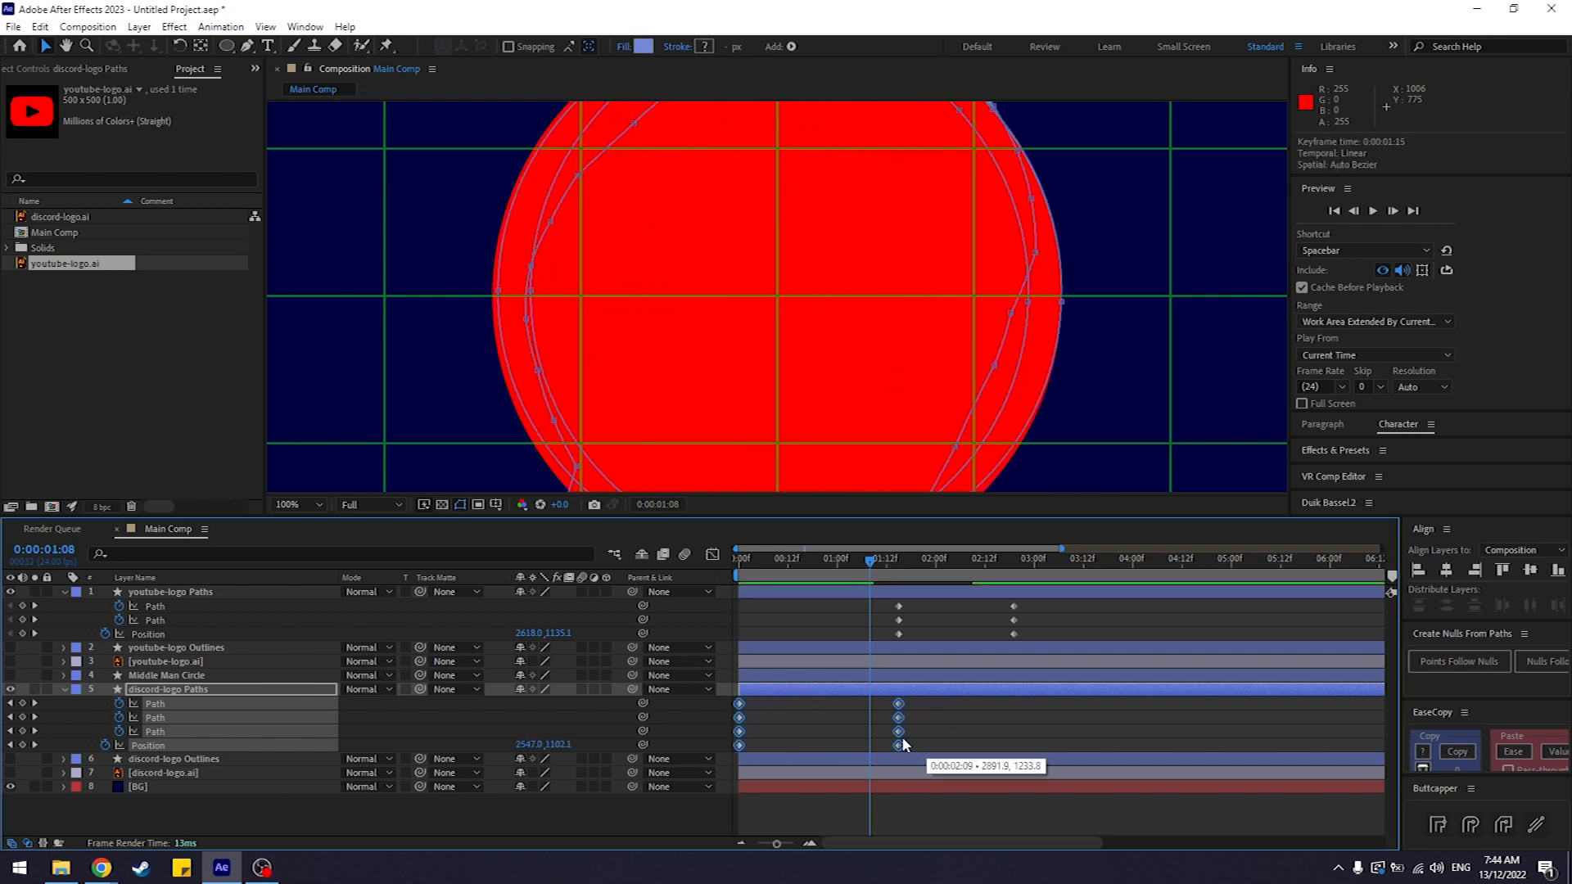
# Step: Move the playhead to 0:00:01:15 and compare the red YouTube circle's size with the Discord circle behind it
pyautogui.click(732, 560)
pyautogui.moveTo(729, 556); pyautogui.dragTo(898, 577)
pyautogui.moveTo(1063, 610); pyautogui.dragTo(843, 639)
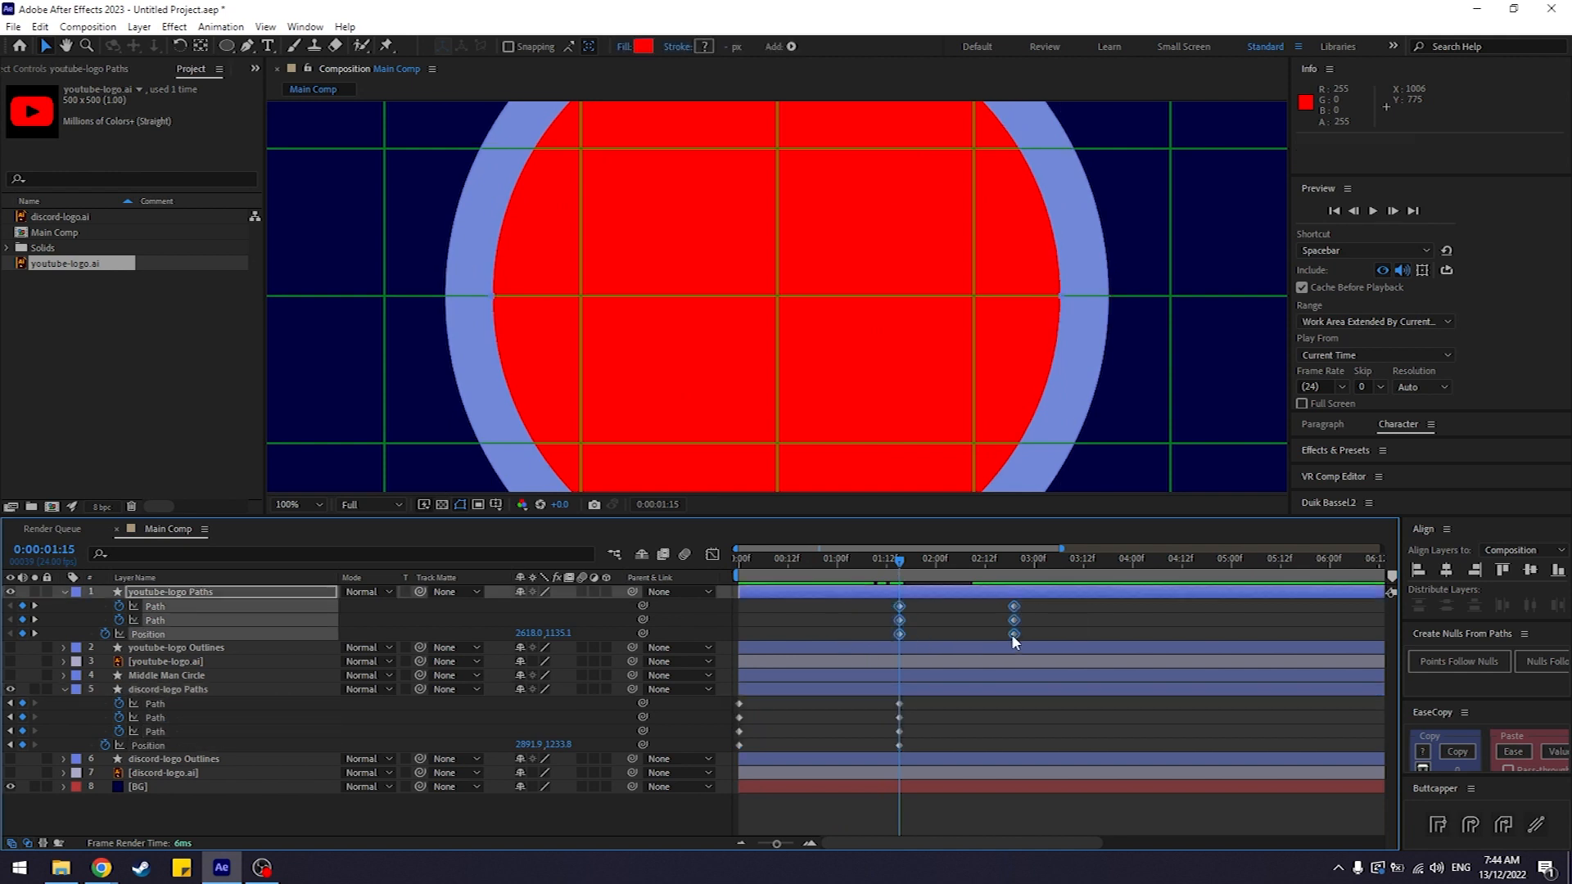
pyautogui.scroll(-2, 1001, 357)
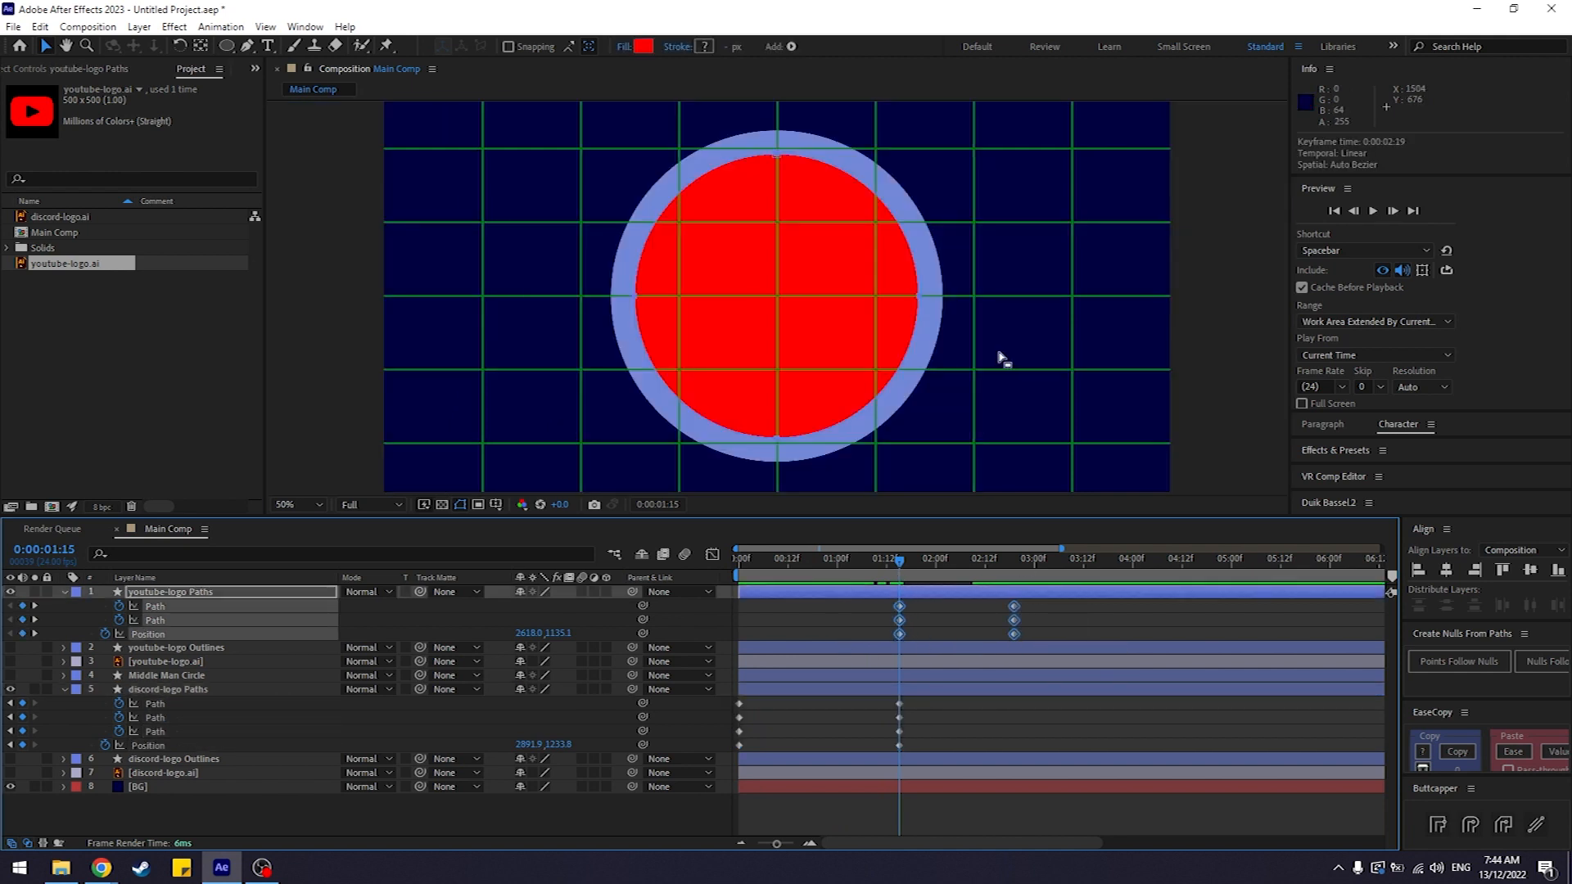
pyautogui.moveTo(900, 561)
pyautogui.mouseDown()
pyautogui.moveTo(1012, 563)
pyautogui.moveTo(896, 562)
pyautogui.mouseUp()
pyautogui.click(708, 188)
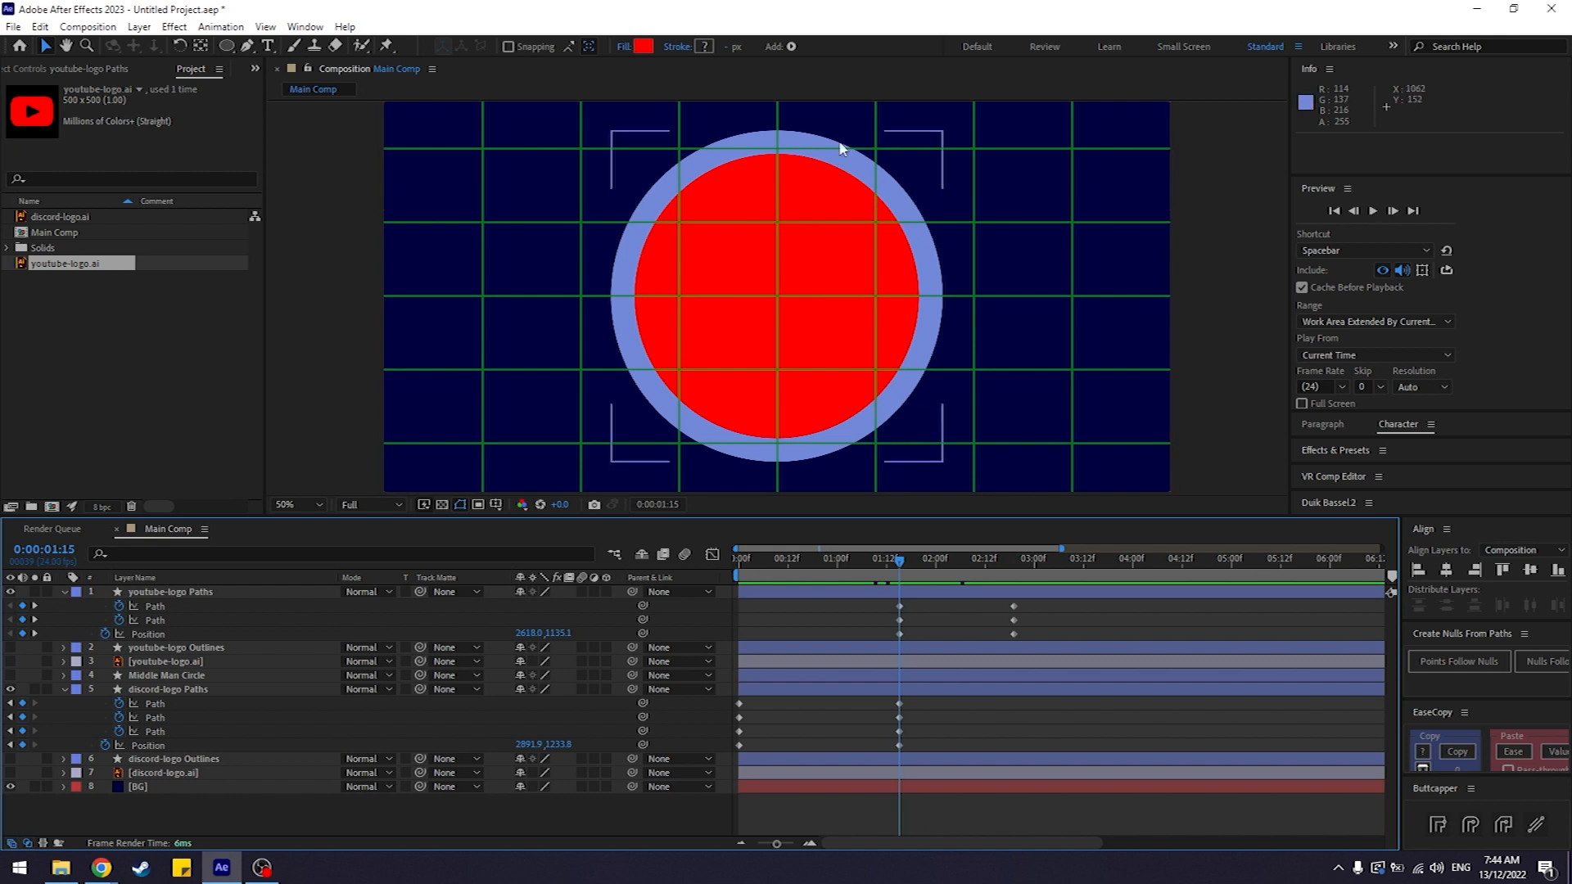
pyautogui.click(946, 715)
# Step: Scale youtube-logo Paths to about 212% and centre its circle in the composition to cover the Discord circle
pyautogui.click(205, 593)
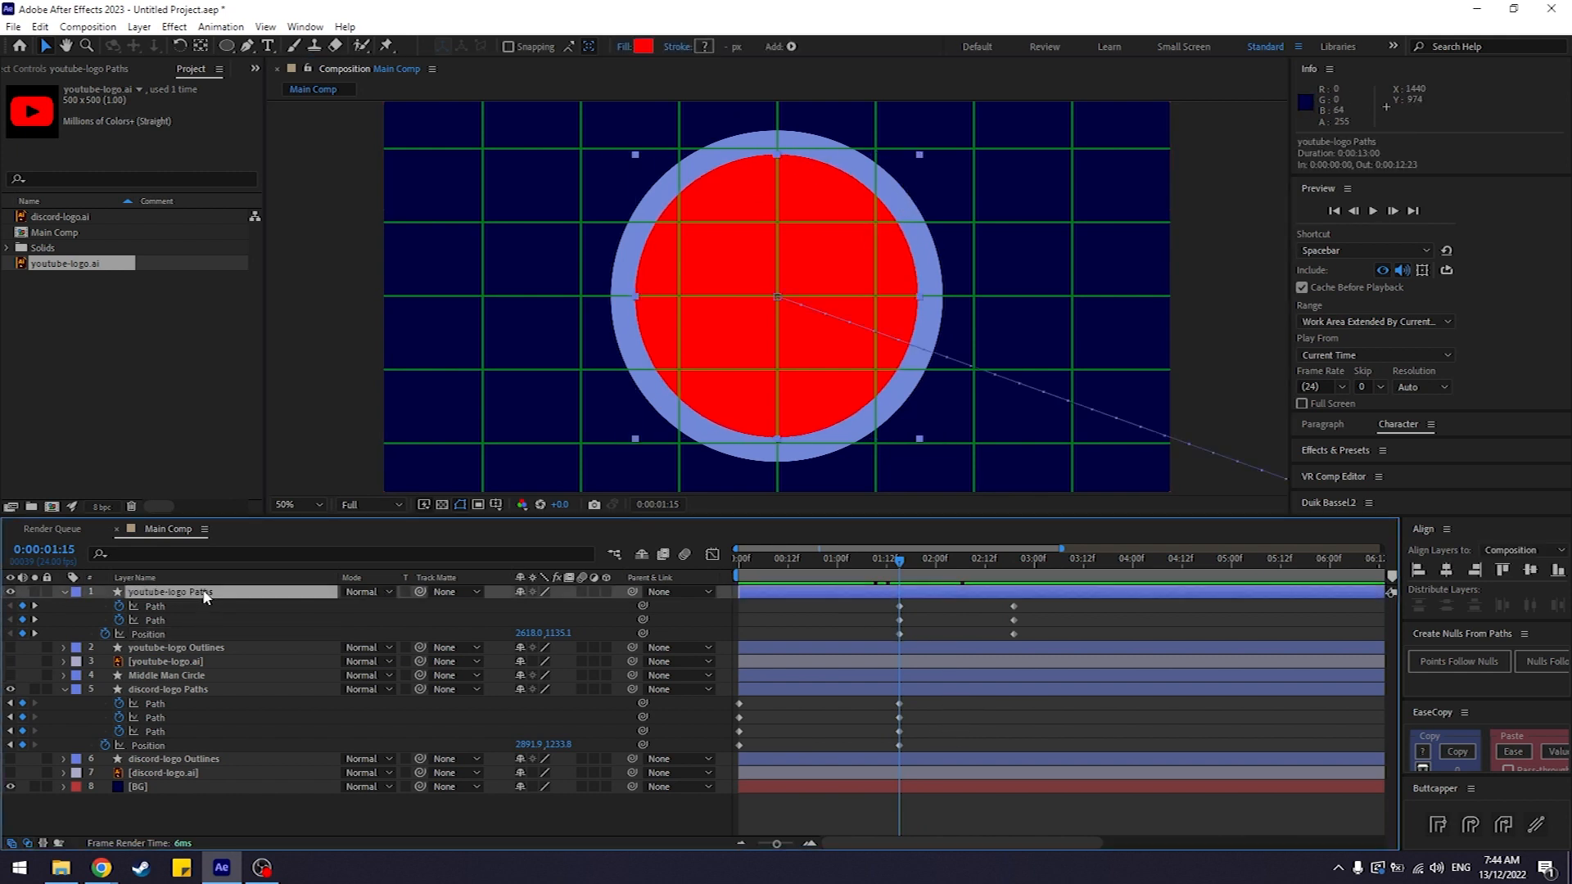
pyautogui.press('s')
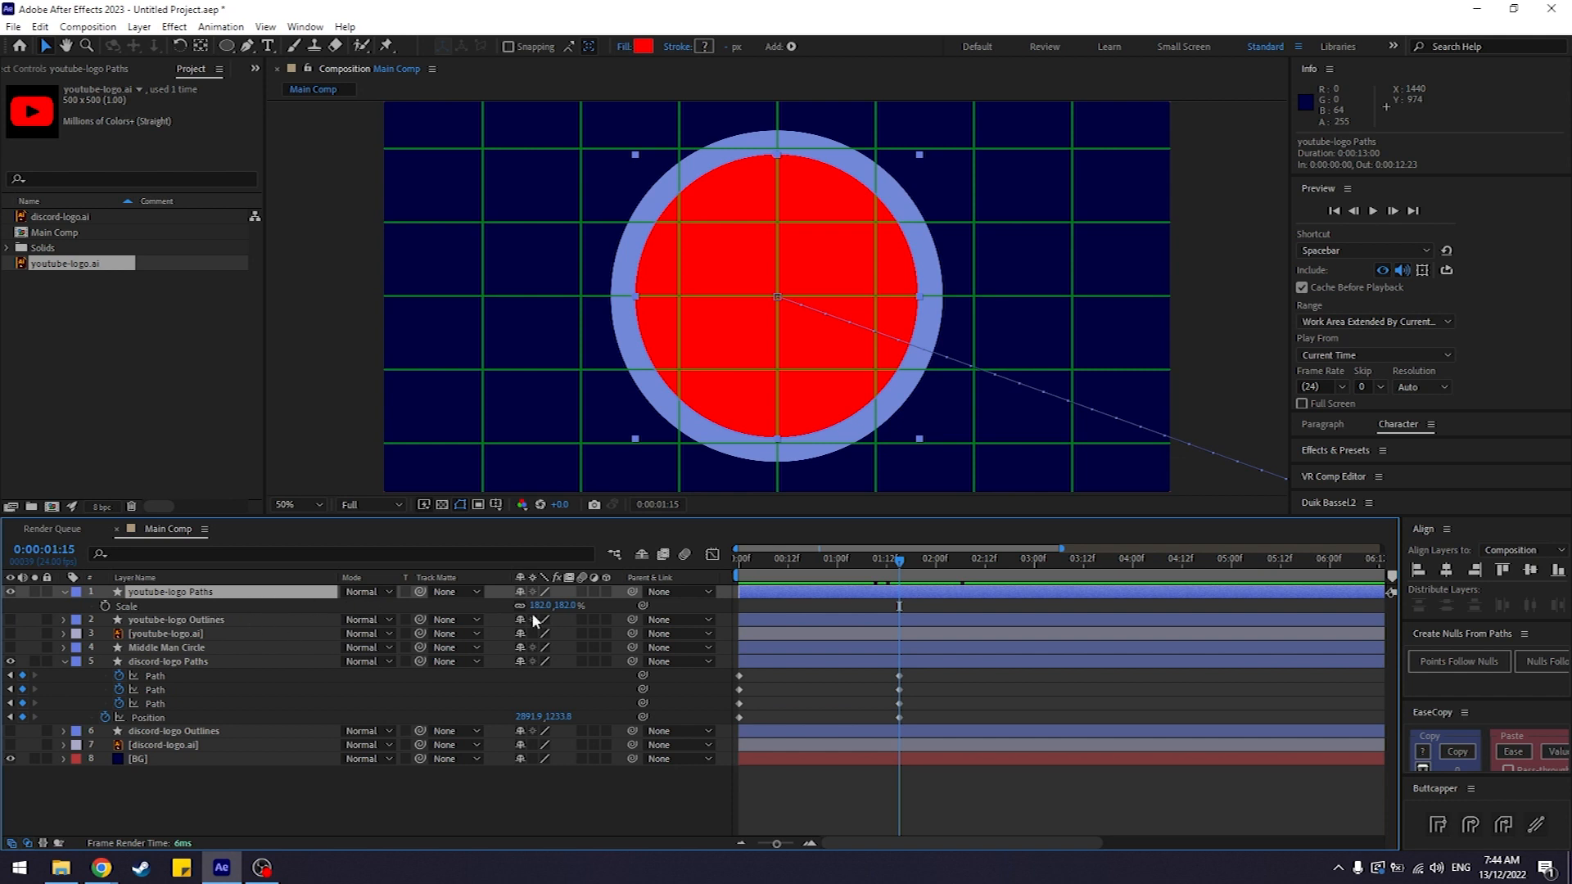
pyautogui.moveTo(545, 607); pyautogui.dragTo(569, 604)
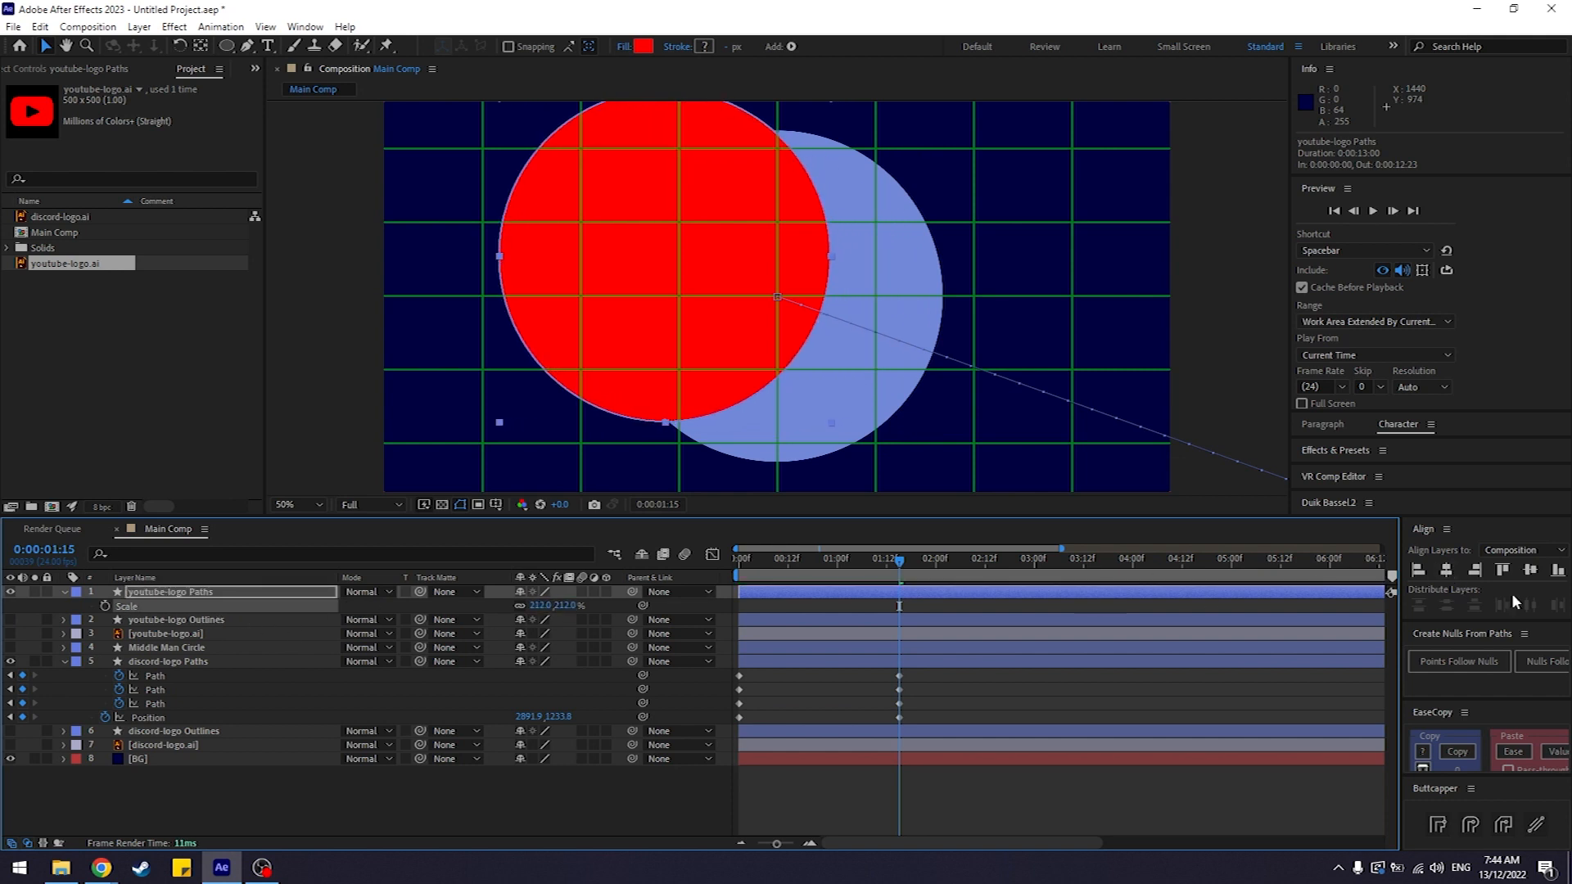
pyautogui.click(1446, 570)
pyautogui.click(1530, 570)
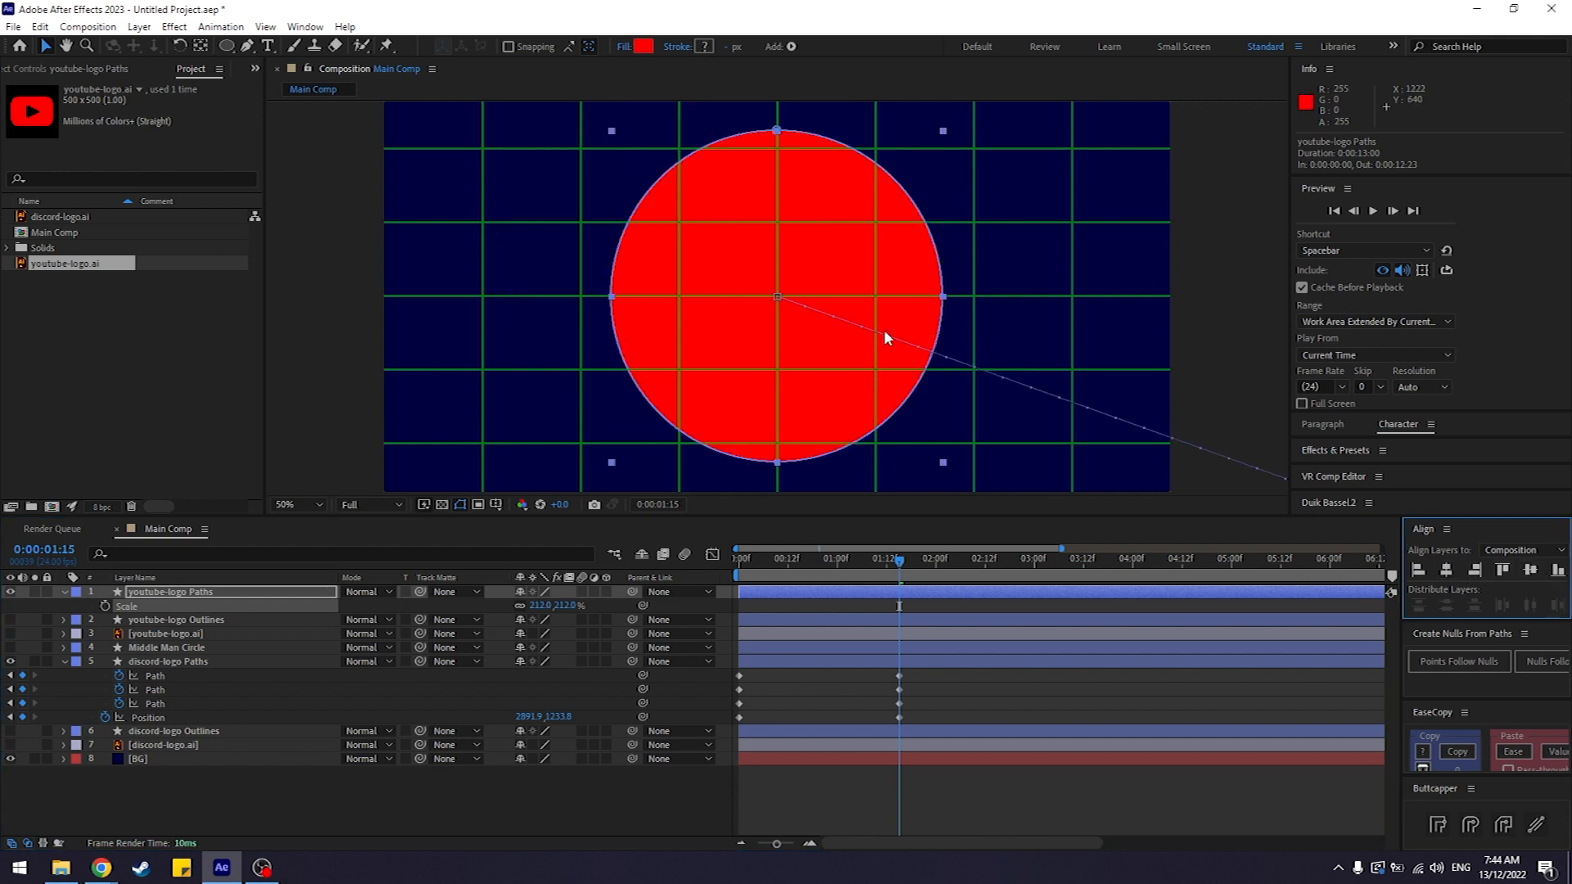
pyautogui.click(954, 731)
pyautogui.click(935, 700)
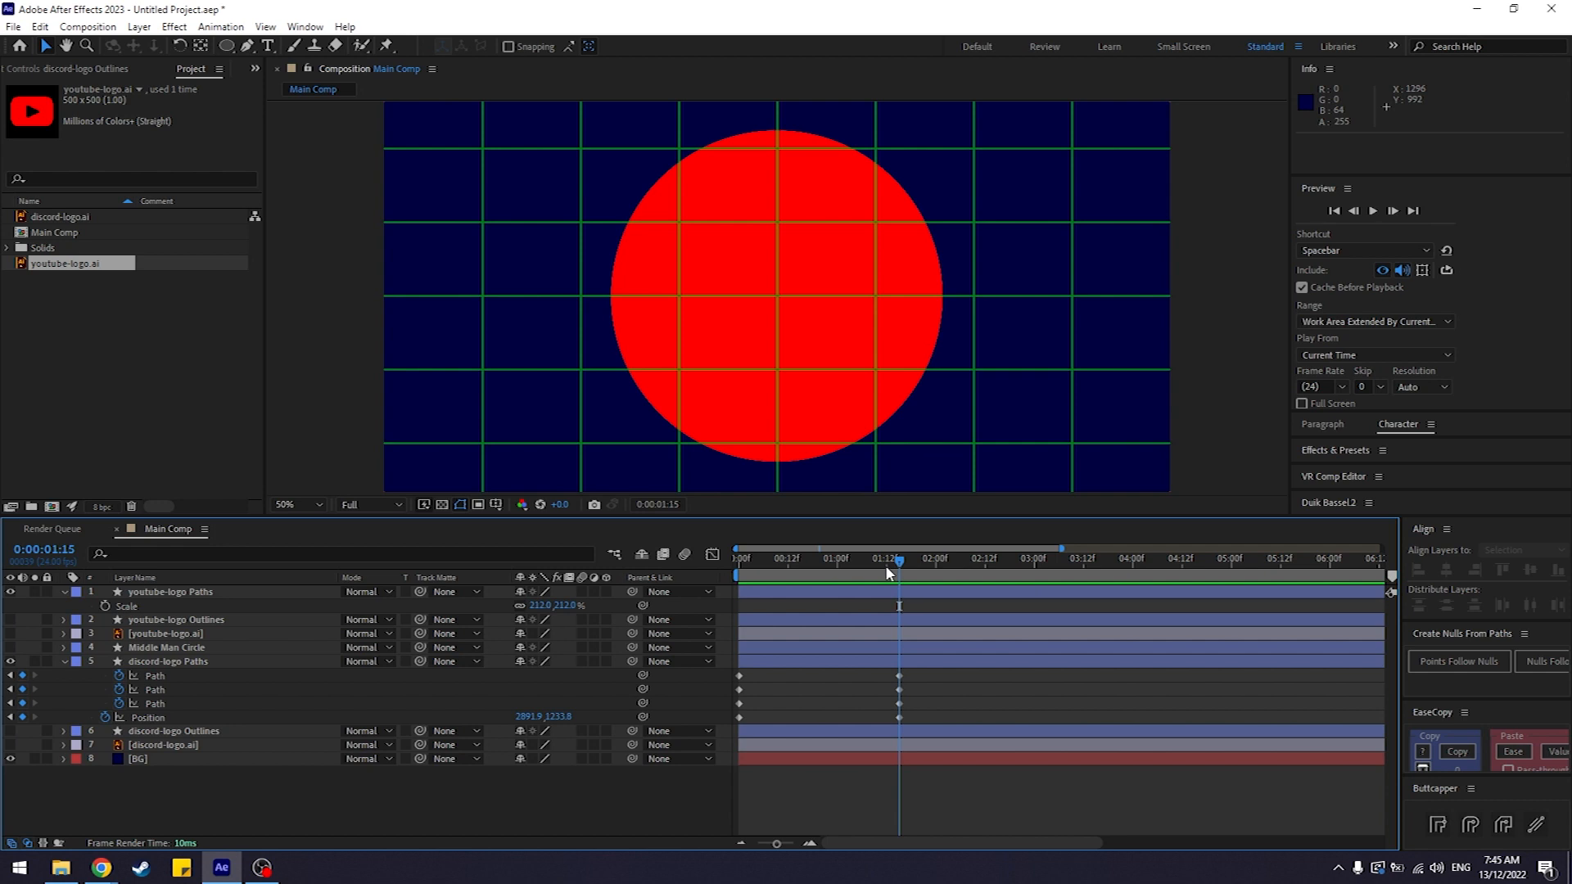
pyautogui.moveTo(897, 565)
pyautogui.mouseDown()
pyautogui.moveTo(833, 562)
pyautogui.moveTo(914, 565)
pyautogui.moveTo(873, 565)
pyautogui.moveTo(896, 567)
pyautogui.mouseUp()
pyautogui.click(926, 660)
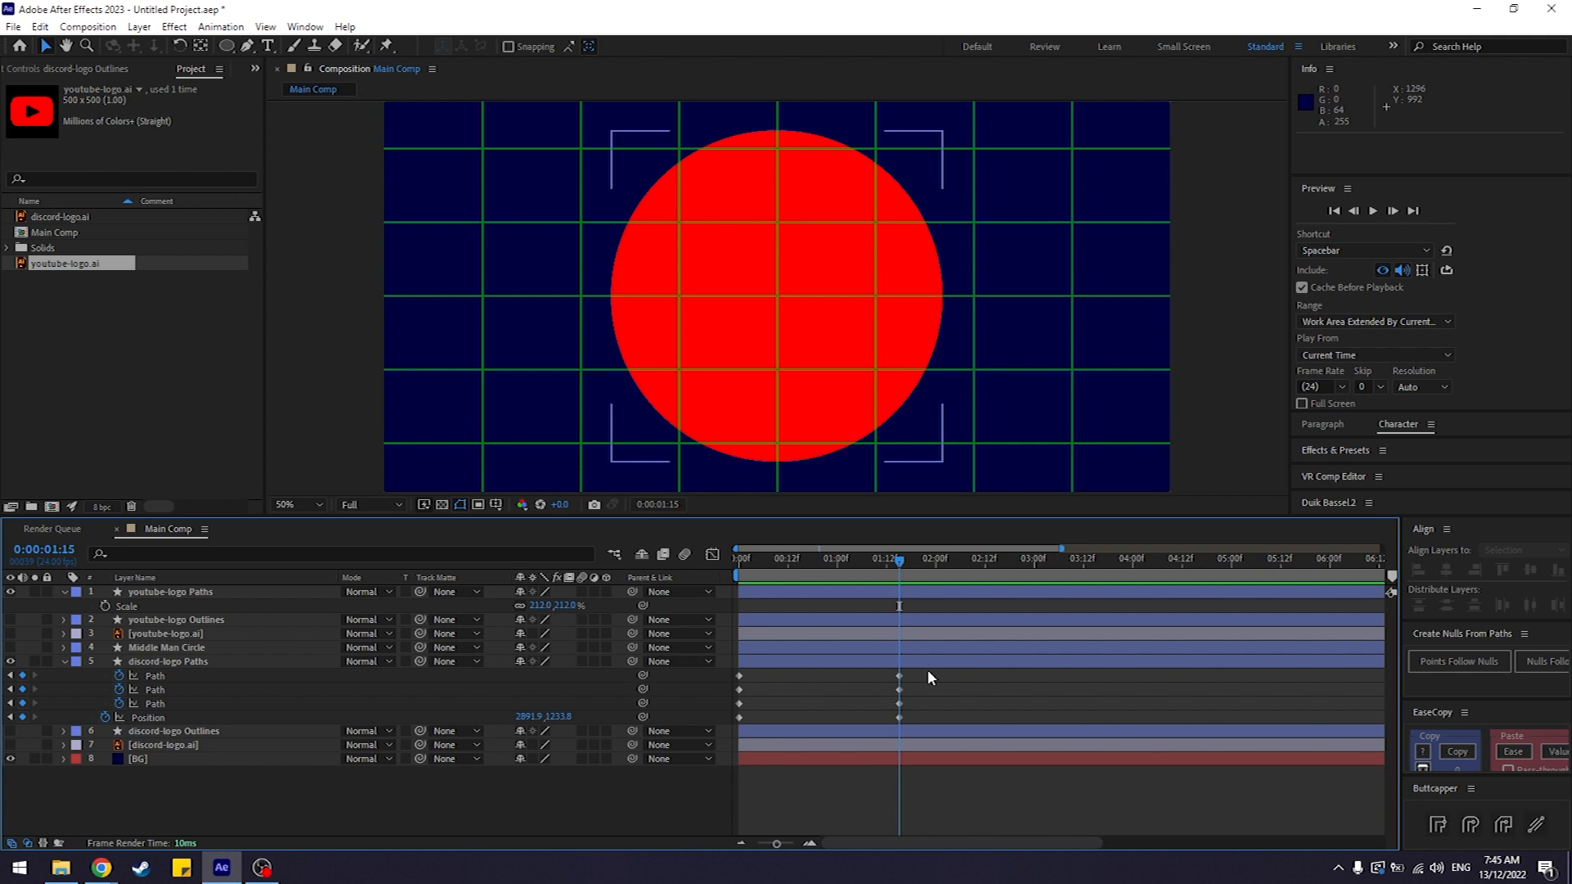
# Step: Trim youtube-logo Paths so it starts at 0:00:01:15 and discord-logo Paths so it ends at that same time
pyautogui.click(63, 591)
pyautogui.click(64, 591)
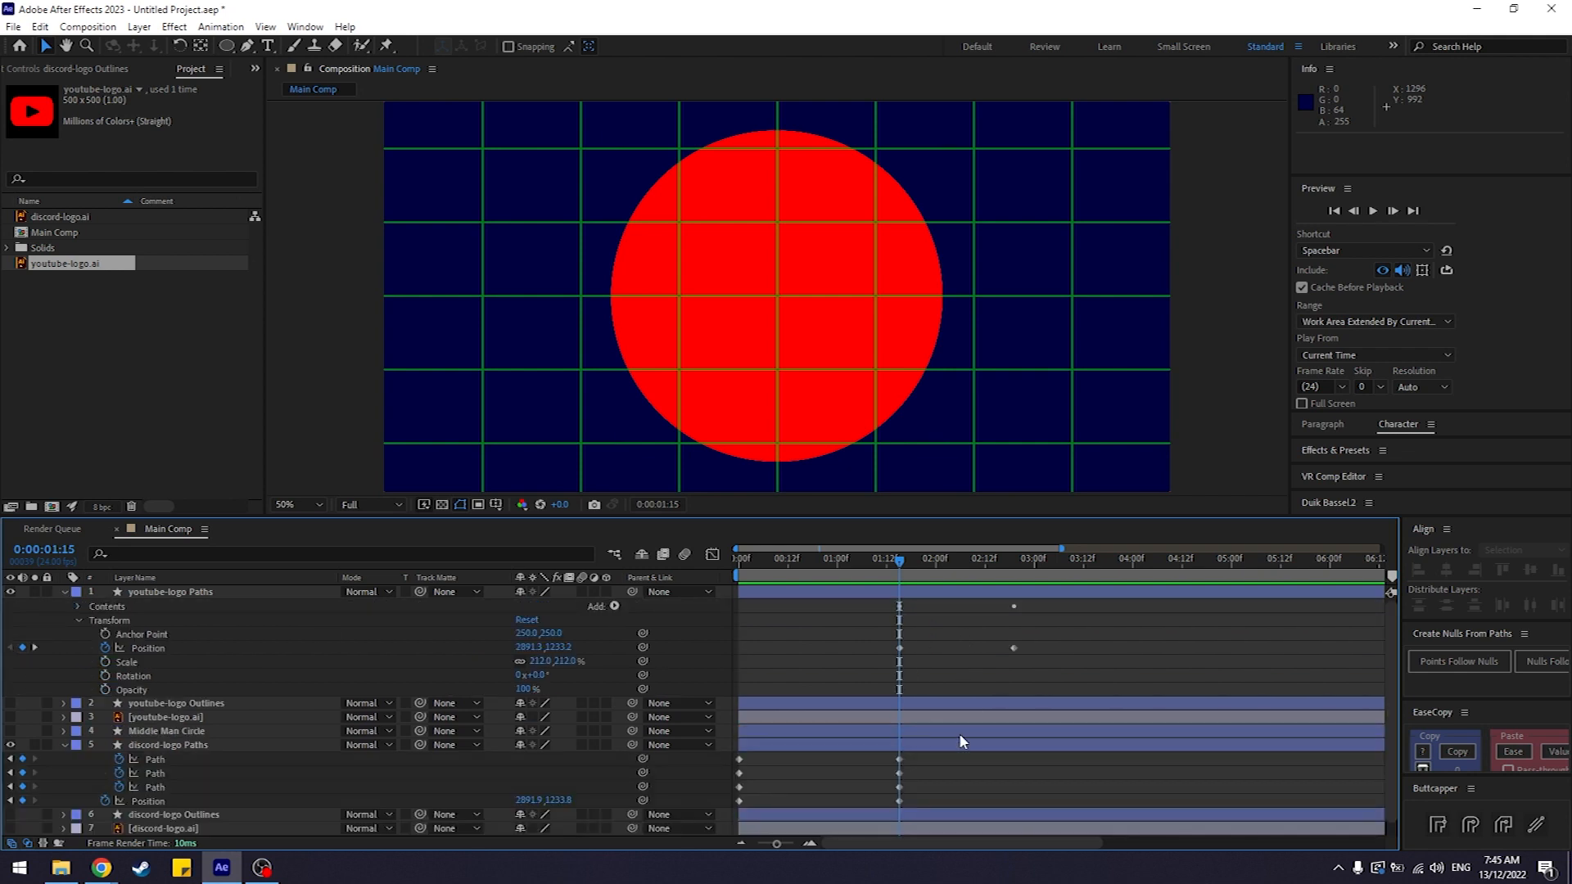
pyautogui.moveTo(895, 560); pyautogui.dragTo(898, 616)
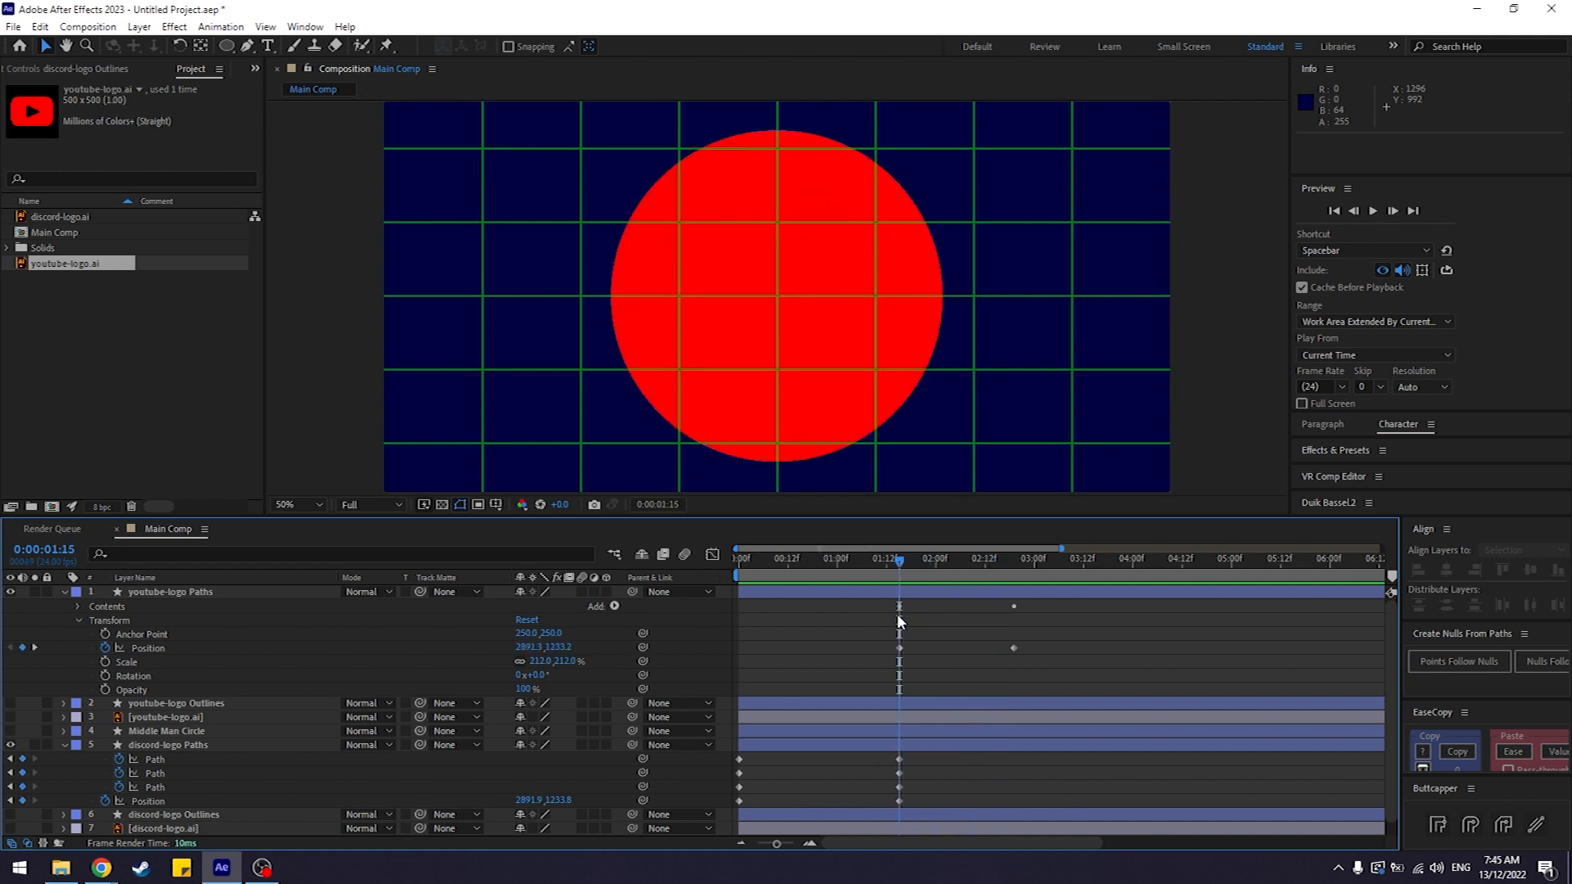
pyautogui.click(237, 592)
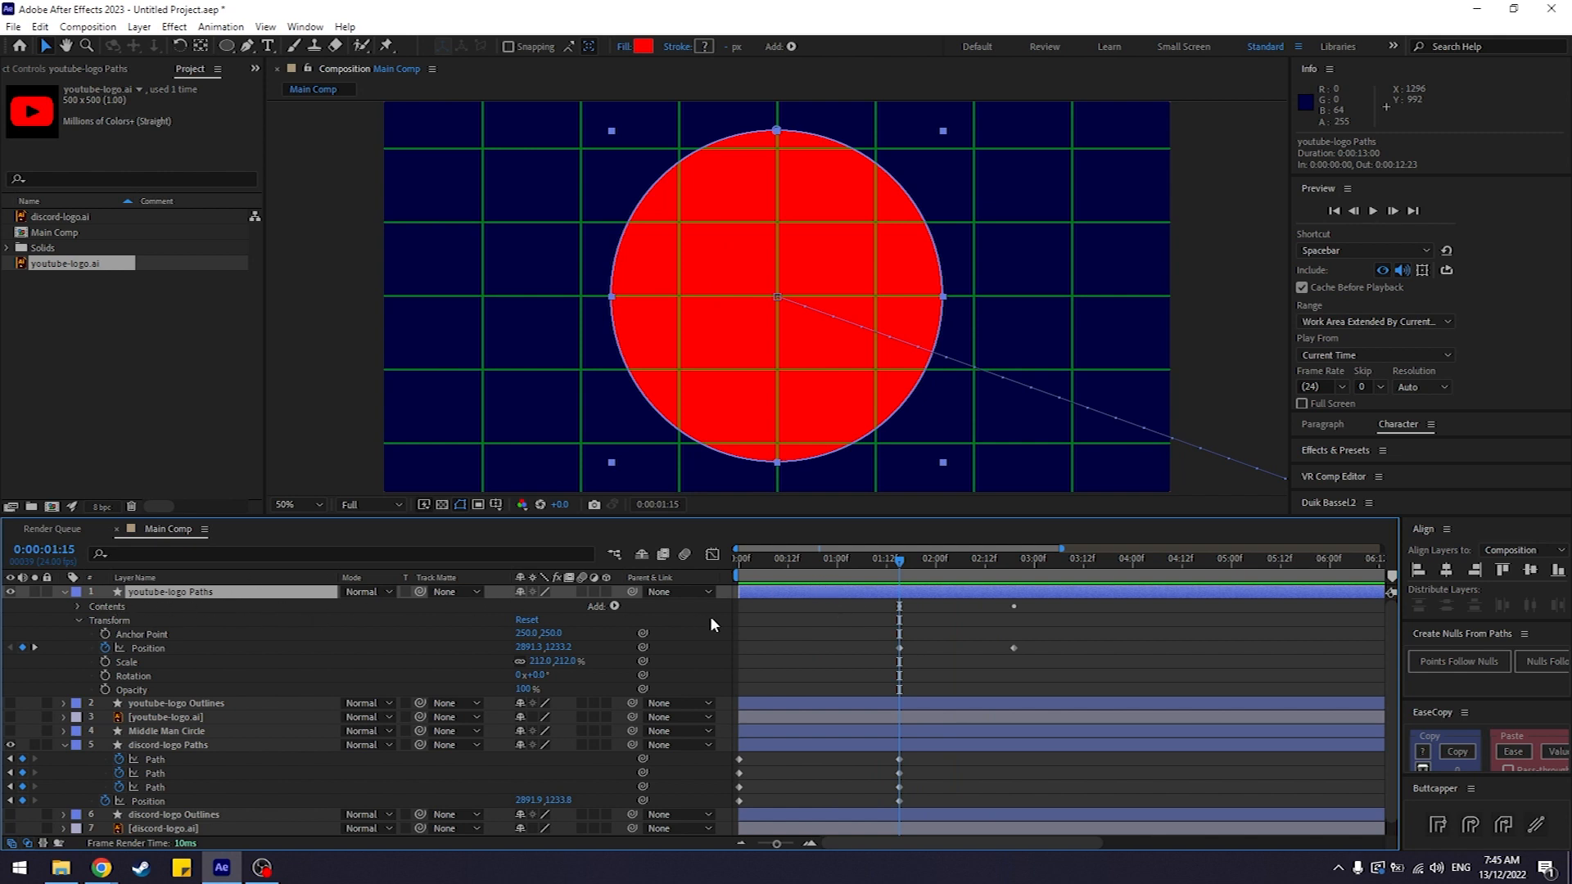
pyautogui.moveTo(740, 593); pyautogui.dragTo(679, 640)
pyautogui.click(1034, 806)
pyautogui.click(895, 591)
pyautogui.hotkey('alt', '[')
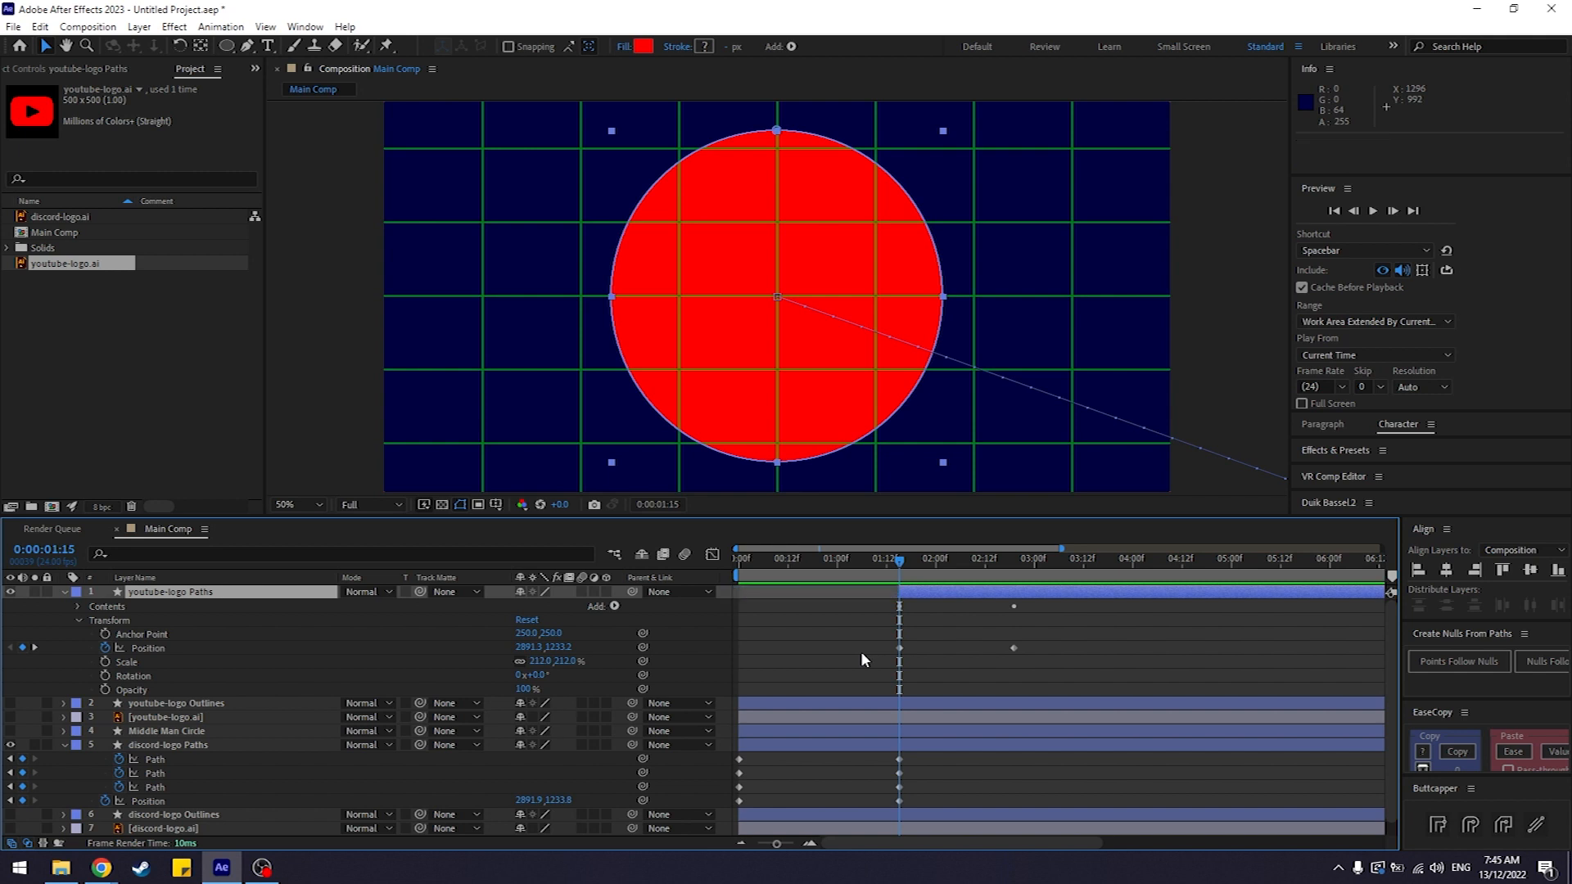
pyautogui.hotkey('ctrl', 'z')
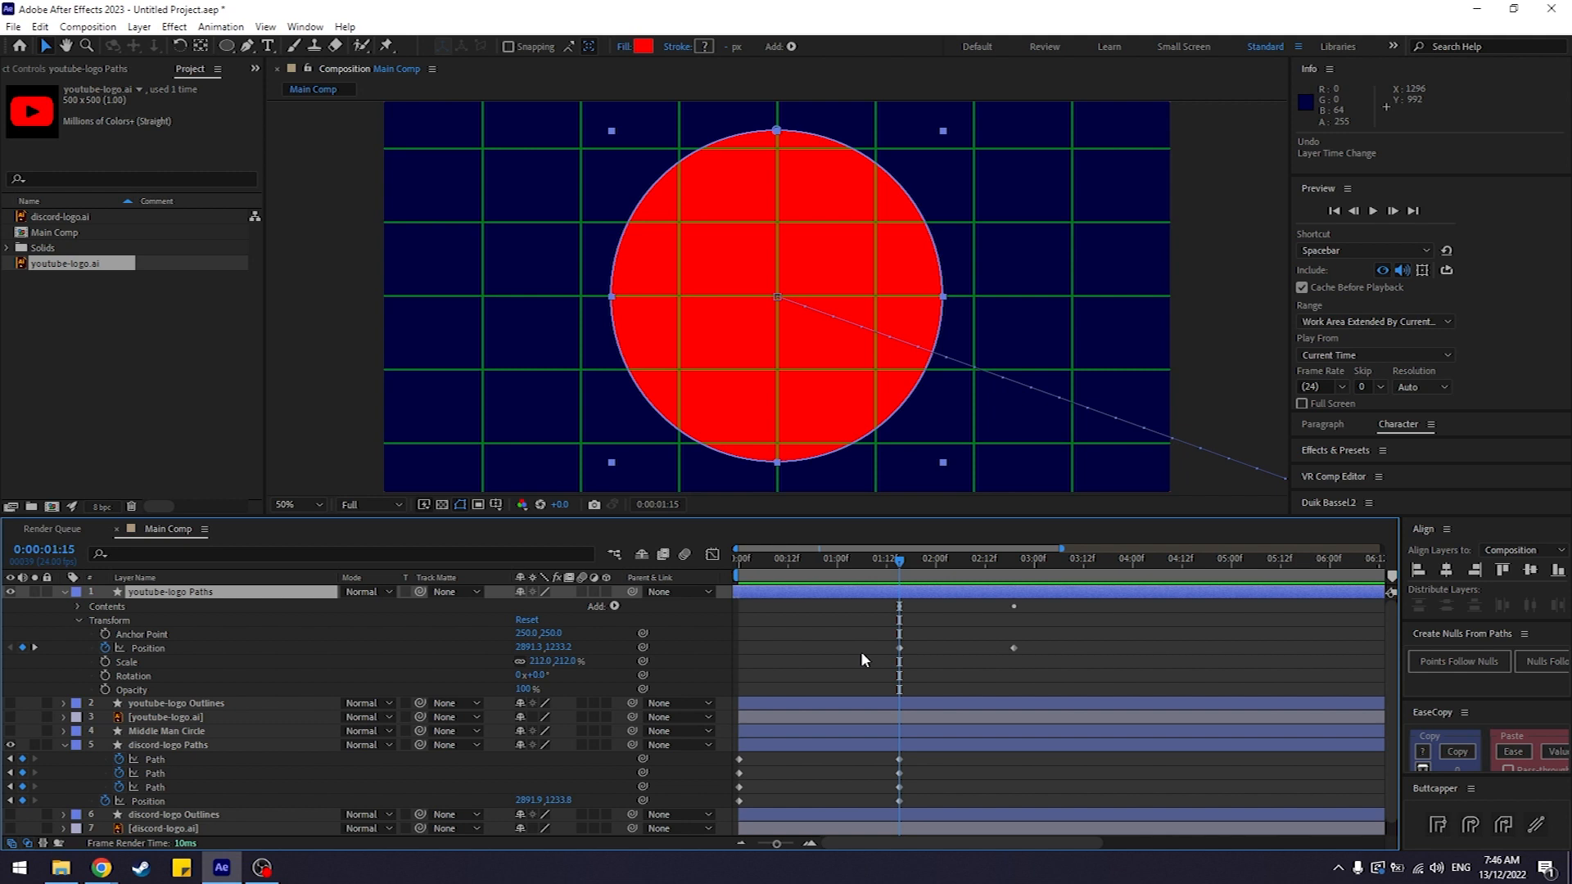
pyautogui.hotkey('alt', '[')
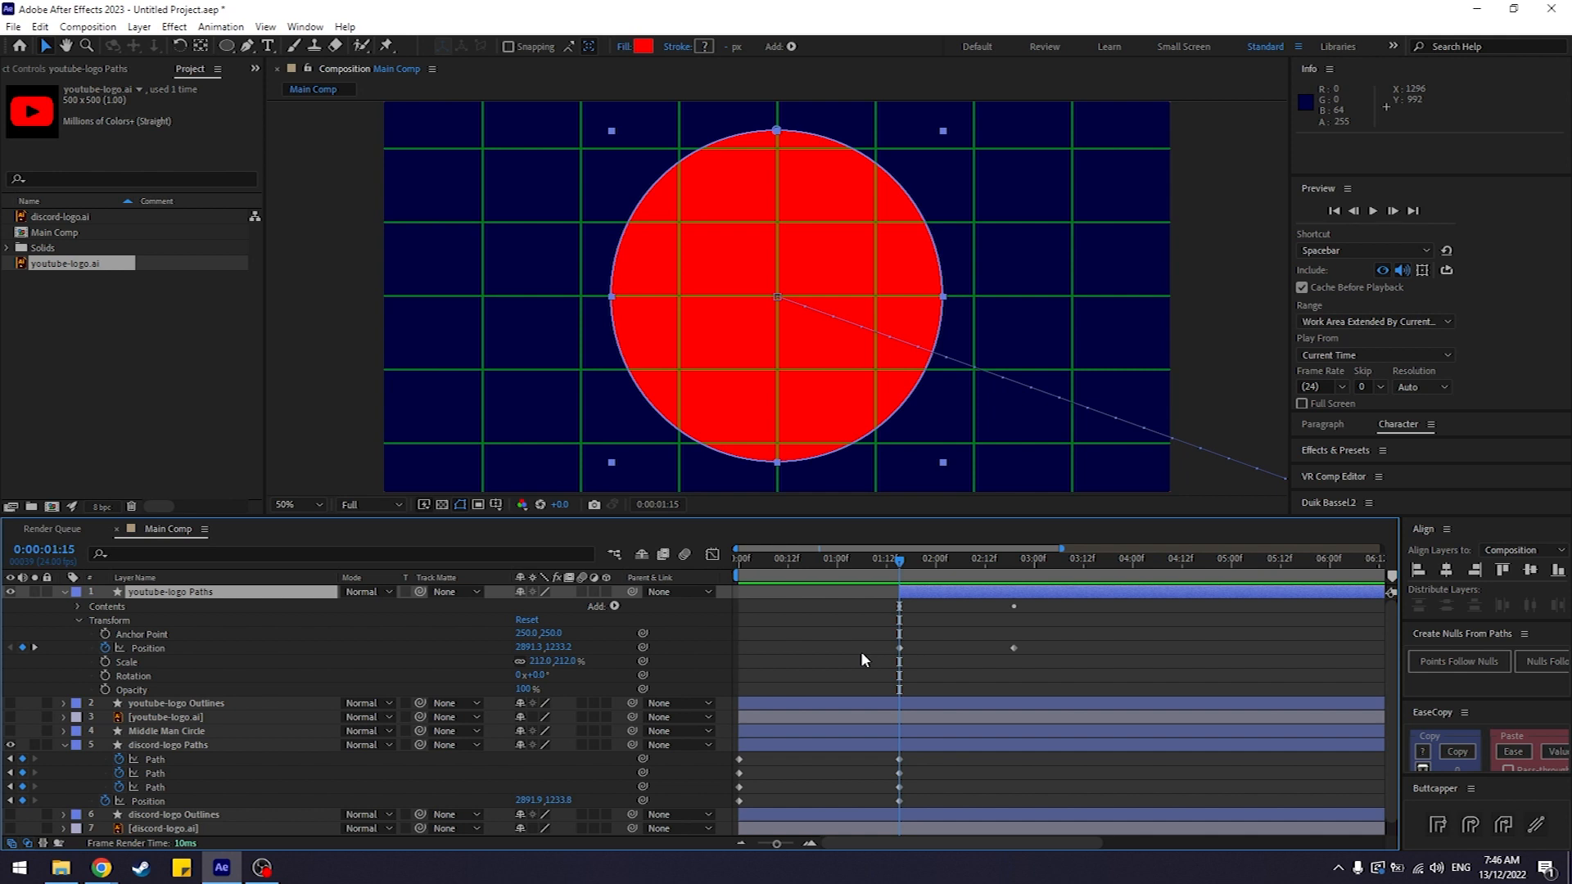
pyautogui.click(868, 740)
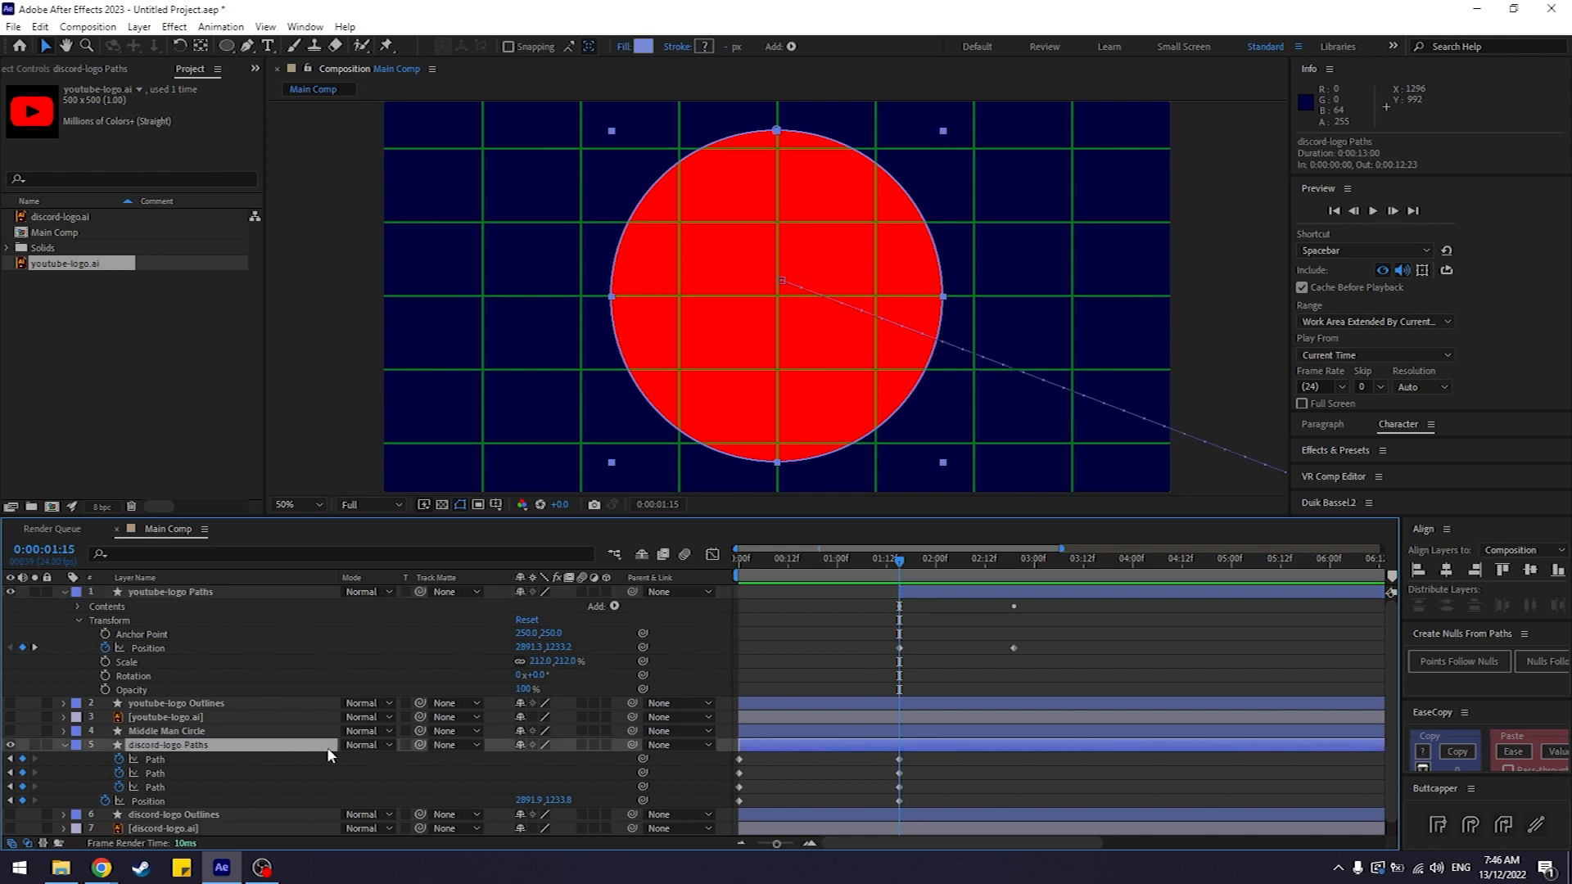
pyautogui.hotkey('alt', ']')
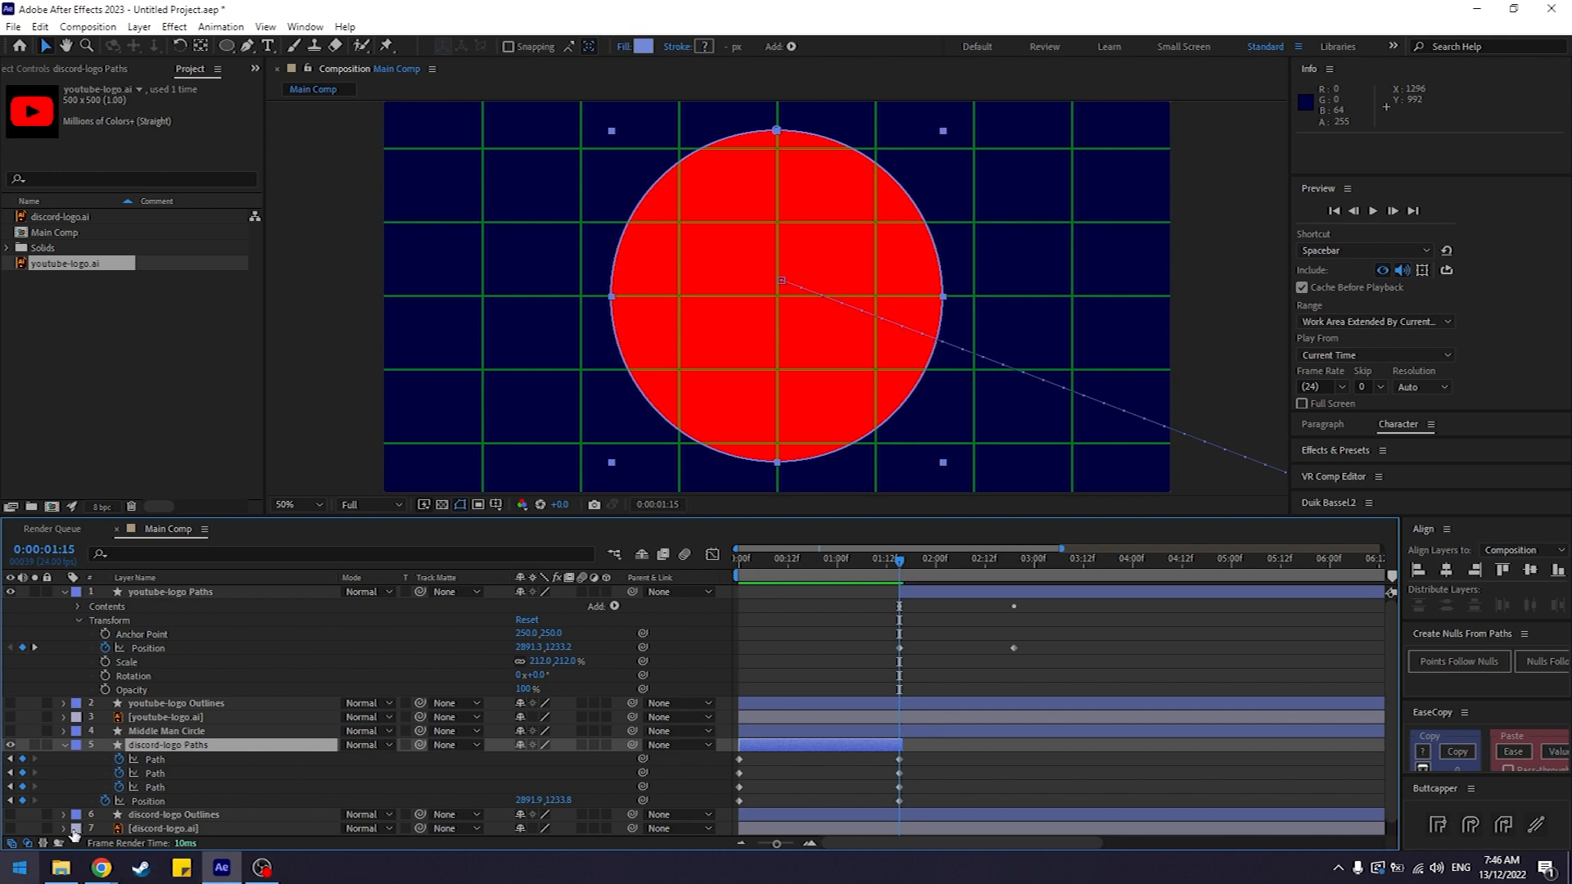
# Step: Switch to Notepad and write the layer-trimming shortcuts "ALT + [" and "ALT + ]" on two lines of a new note
pyautogui.press('super')
pyautogui.write('notepad')
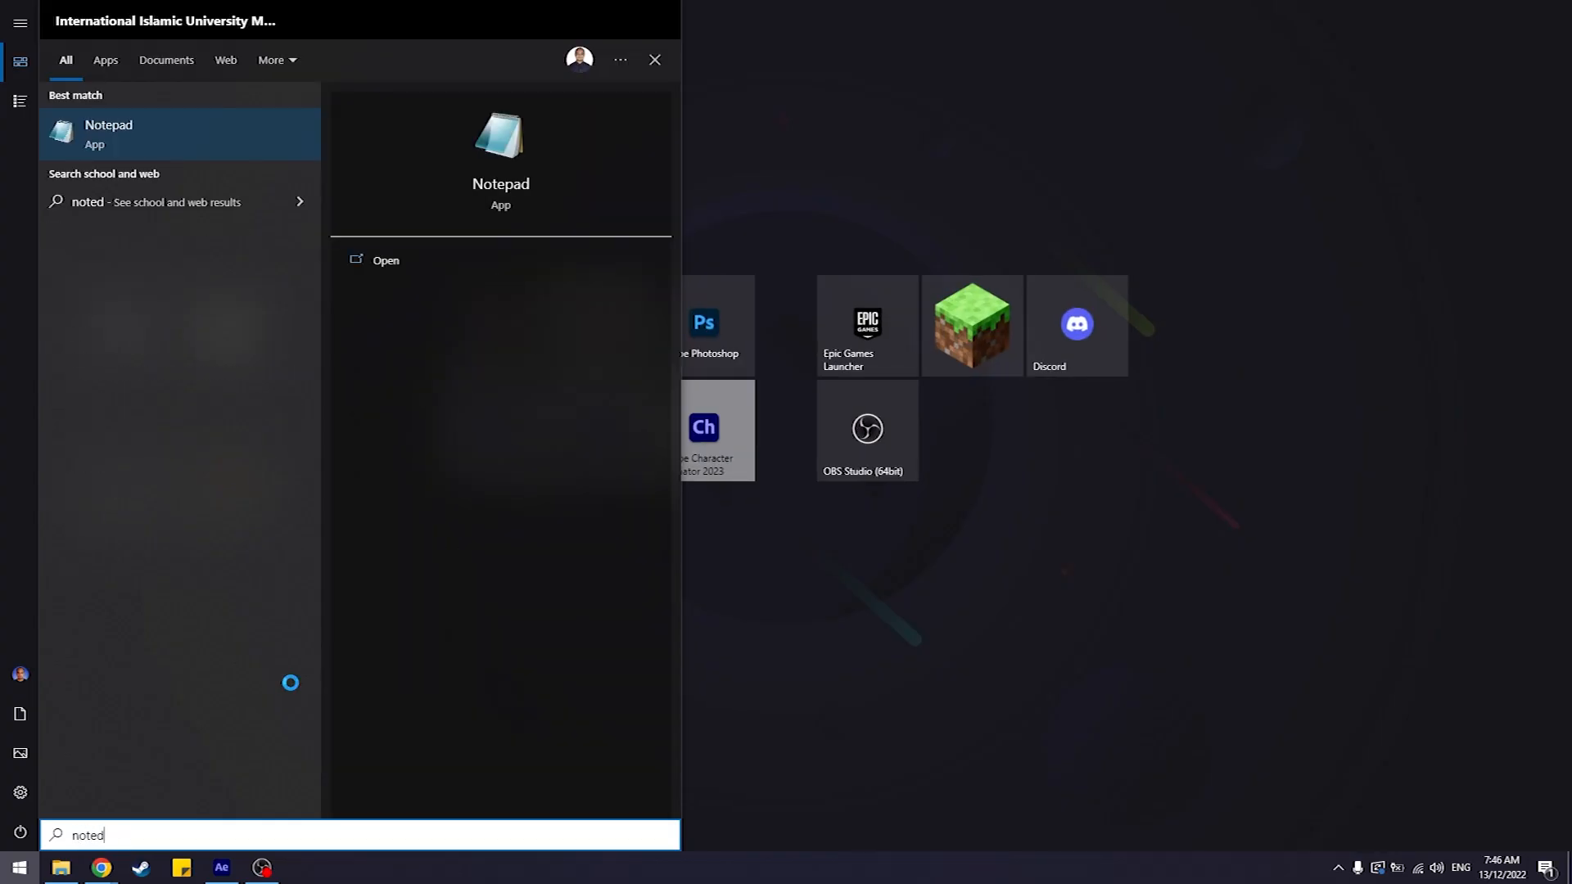
pyautogui.press('Return')
pyautogui.write('A')
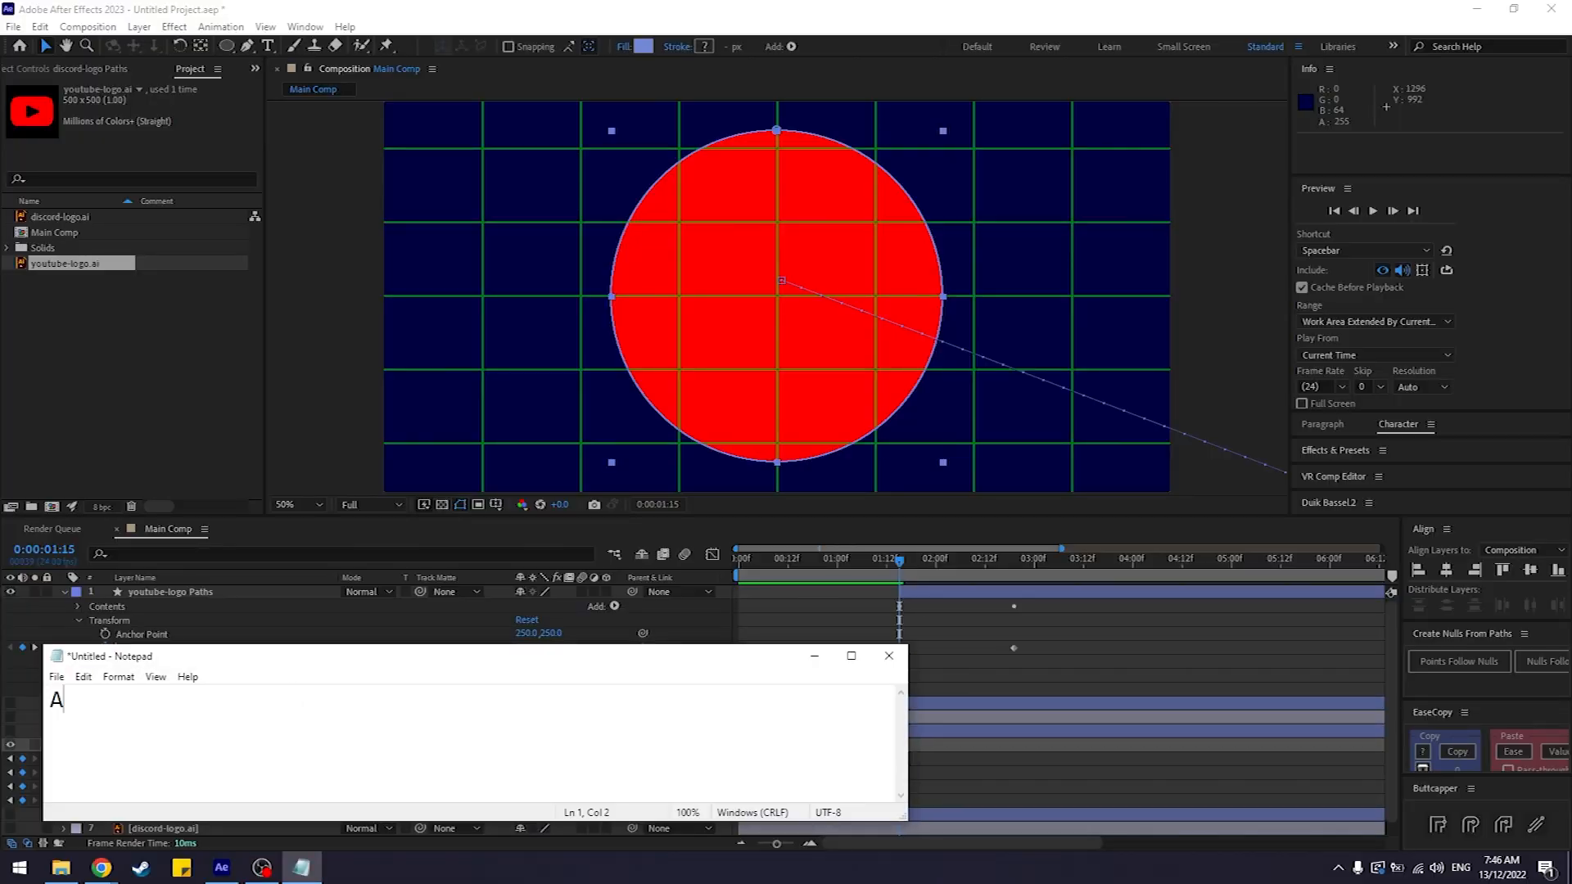
pyautogui.write('LT ')
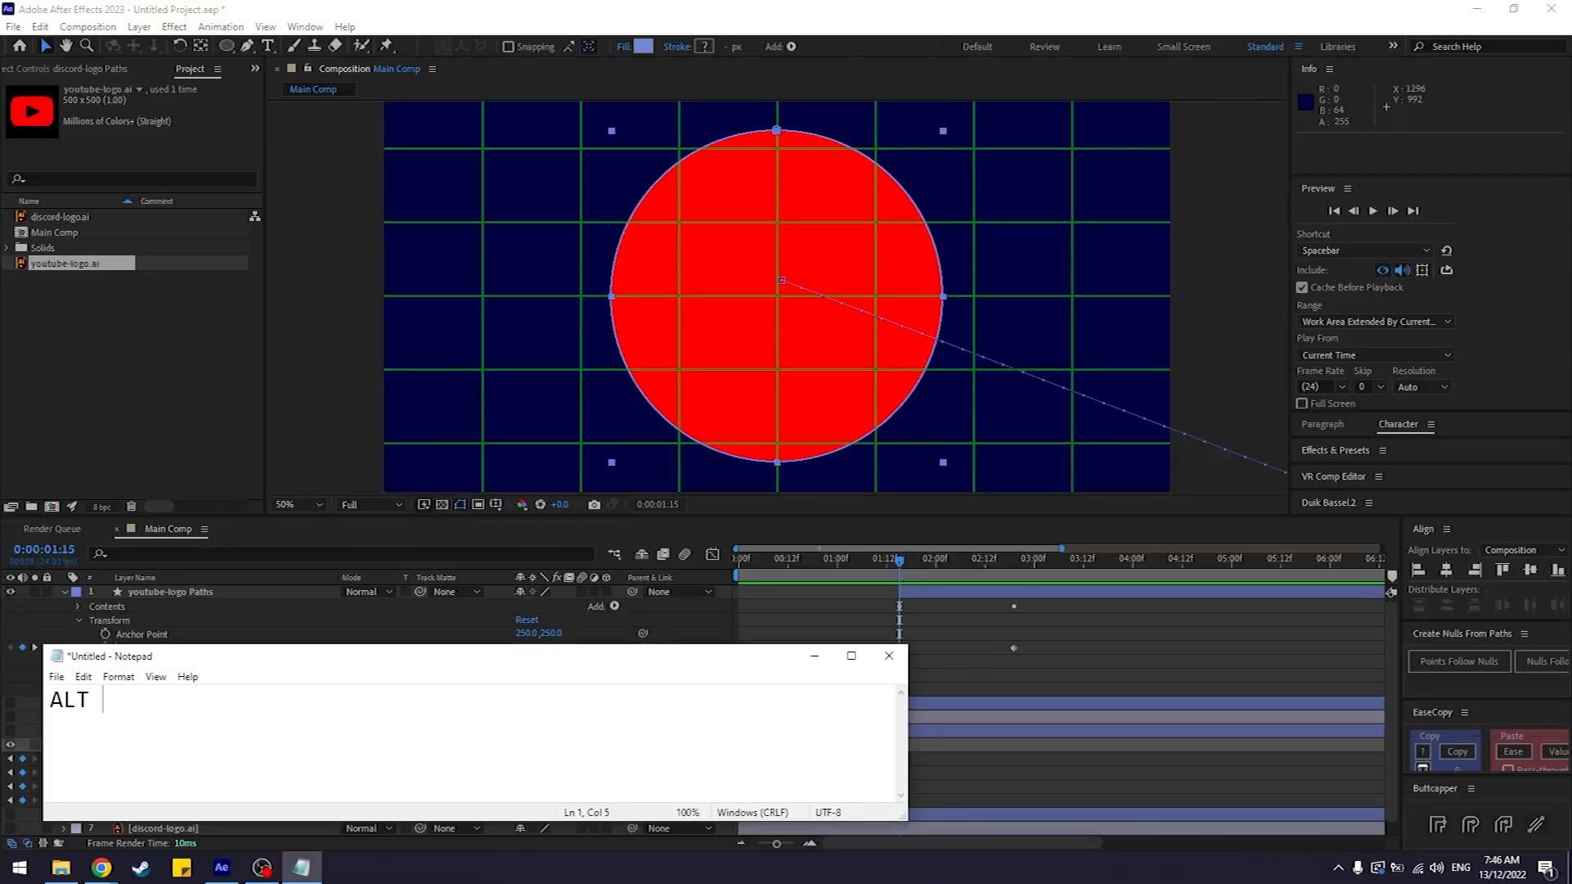
pyautogui.write('+ [')
pyautogui.write(' ALT ')
pyautogui.write('+ }')
pyautogui.press('BackSpace')
pyautogui.write(']')
# Step: Move the Notepad window aside to show the note and minimise it to return to After Effects
pyautogui.moveTo(341, 656); pyautogui.dragTo(902, 626)
pyautogui.hotkey('ctrl', 'a')
pyautogui.click(731, 684)
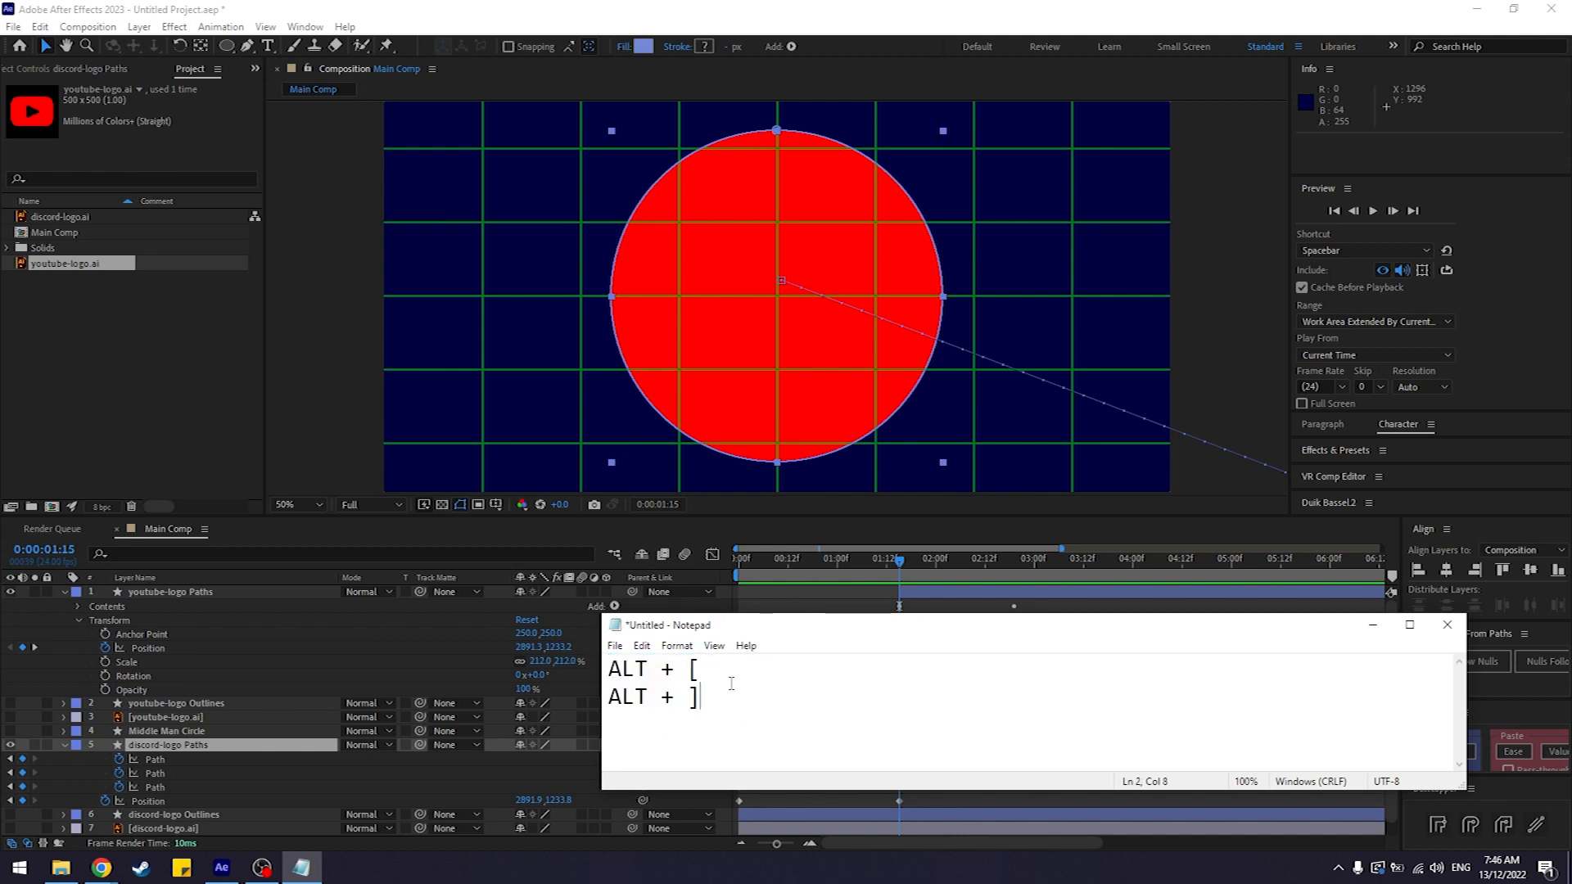
pyautogui.click(1374, 625)
# Step: Extend the end of the discord-logo Paths layer to 0:00:02:06
pyautogui.moveTo(877, 576); pyautogui.dragTo(770, 571)
pyautogui.moveTo(857, 562)
pyautogui.mouseDown()
pyautogui.moveTo(961, 571)
pyautogui.moveTo(710, 606)
pyautogui.moveTo(883, 589)
pyautogui.moveTo(726, 589)
pyautogui.moveTo(908, 578)
pyautogui.moveTo(873, 560)
pyautogui.moveTo(897, 560)
pyautogui.moveTo(849, 574)
pyautogui.mouseUp()
pyautogui.scroll(-1, 999, 691)
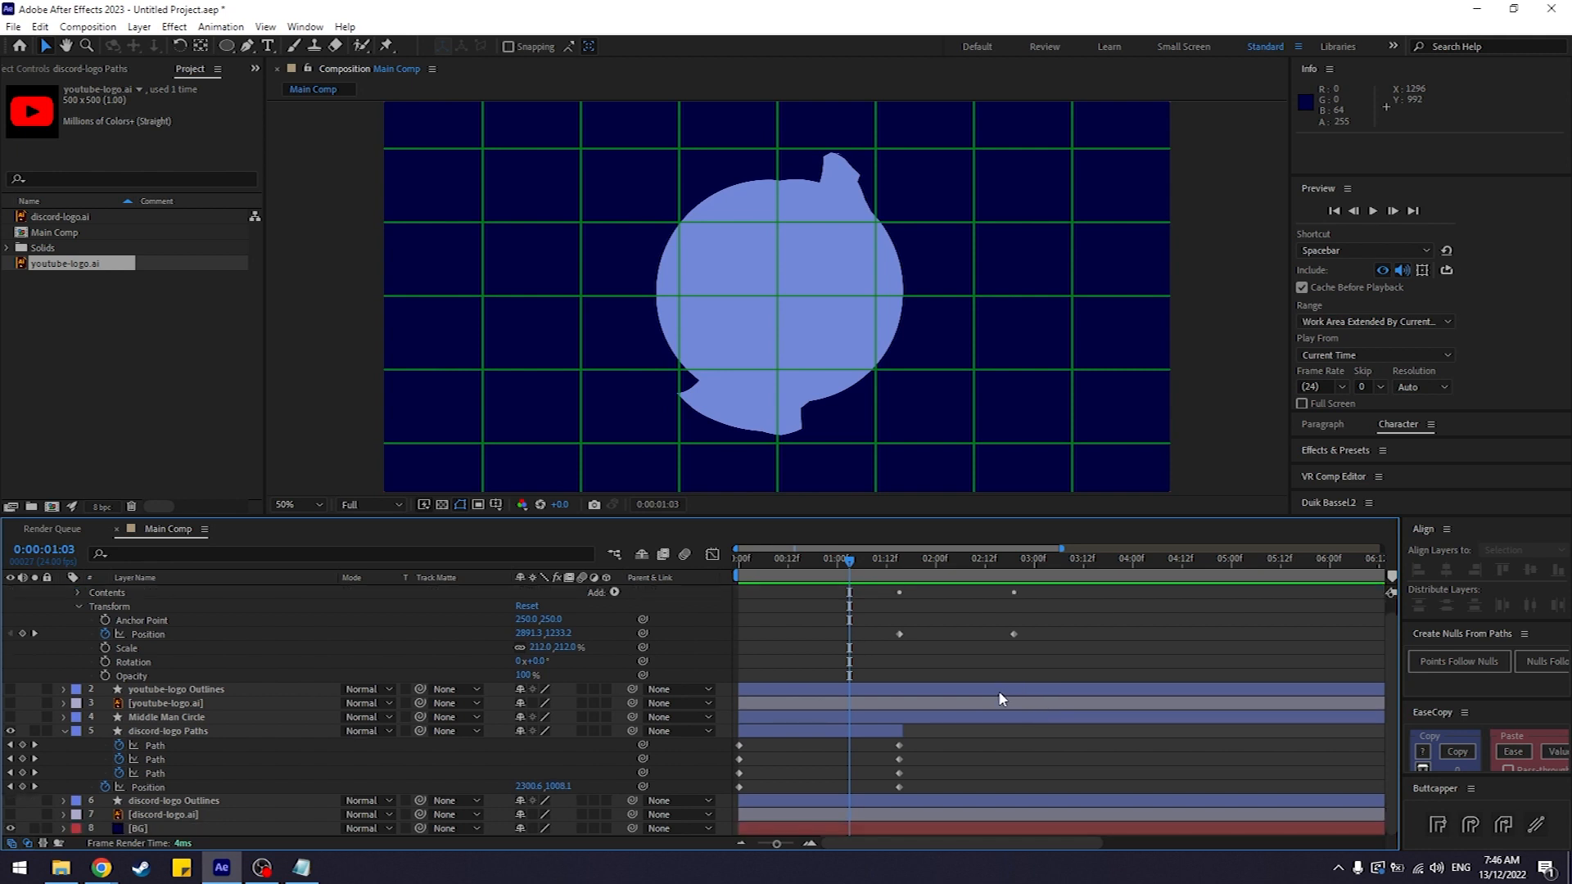
pyautogui.moveTo(903, 731); pyautogui.dragTo(968, 734)
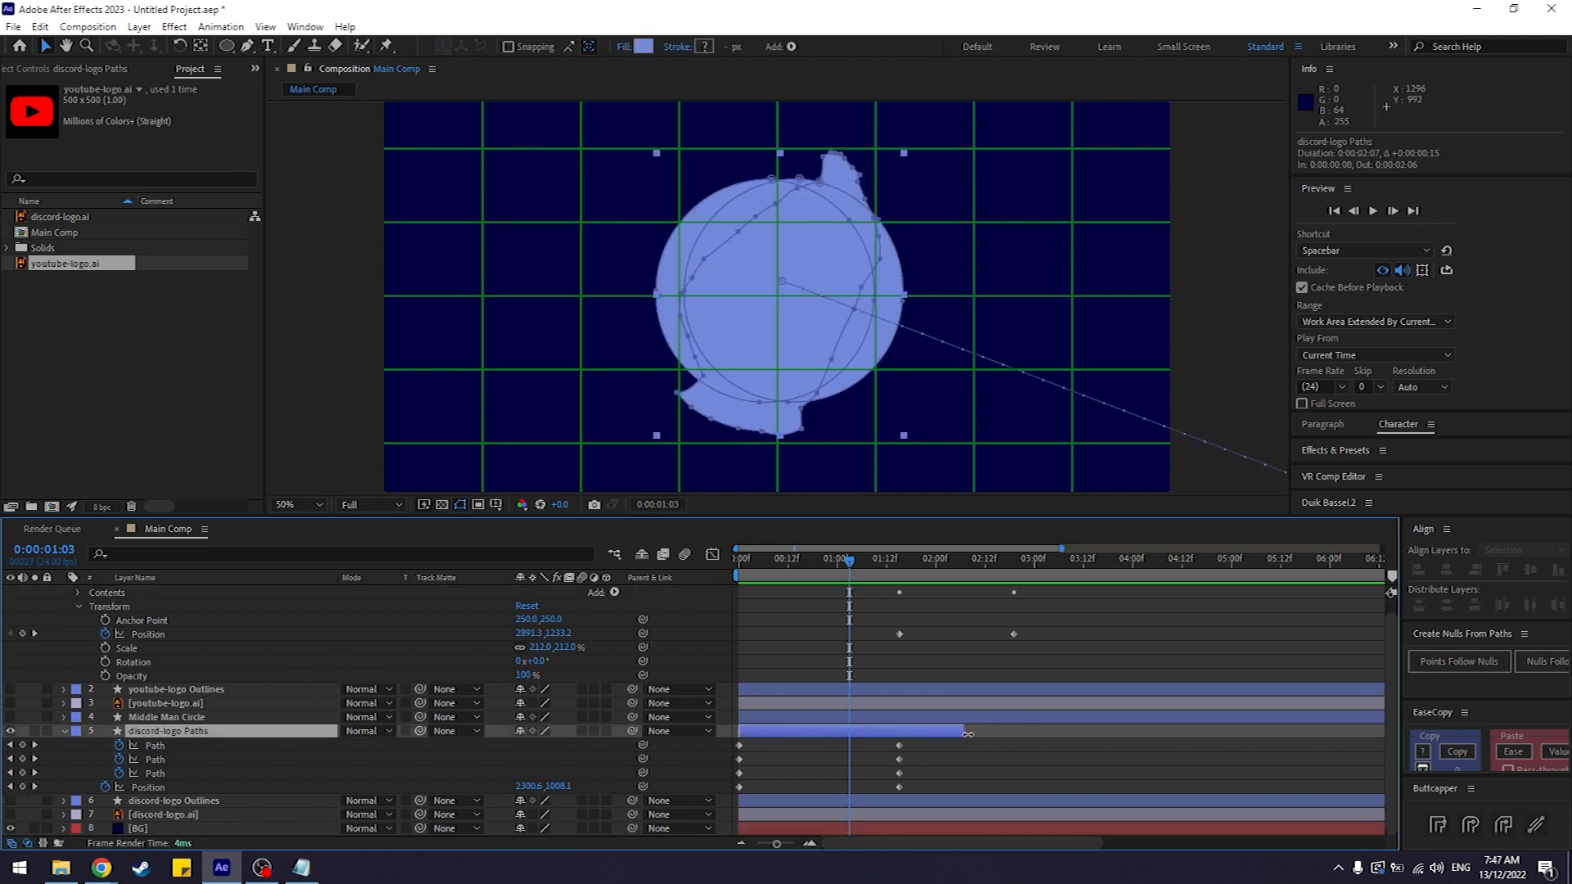
pyautogui.scroll(1, 945, 683)
pyautogui.click(970, 591)
pyautogui.moveTo(970, 590); pyautogui.dragTo(968, 593)
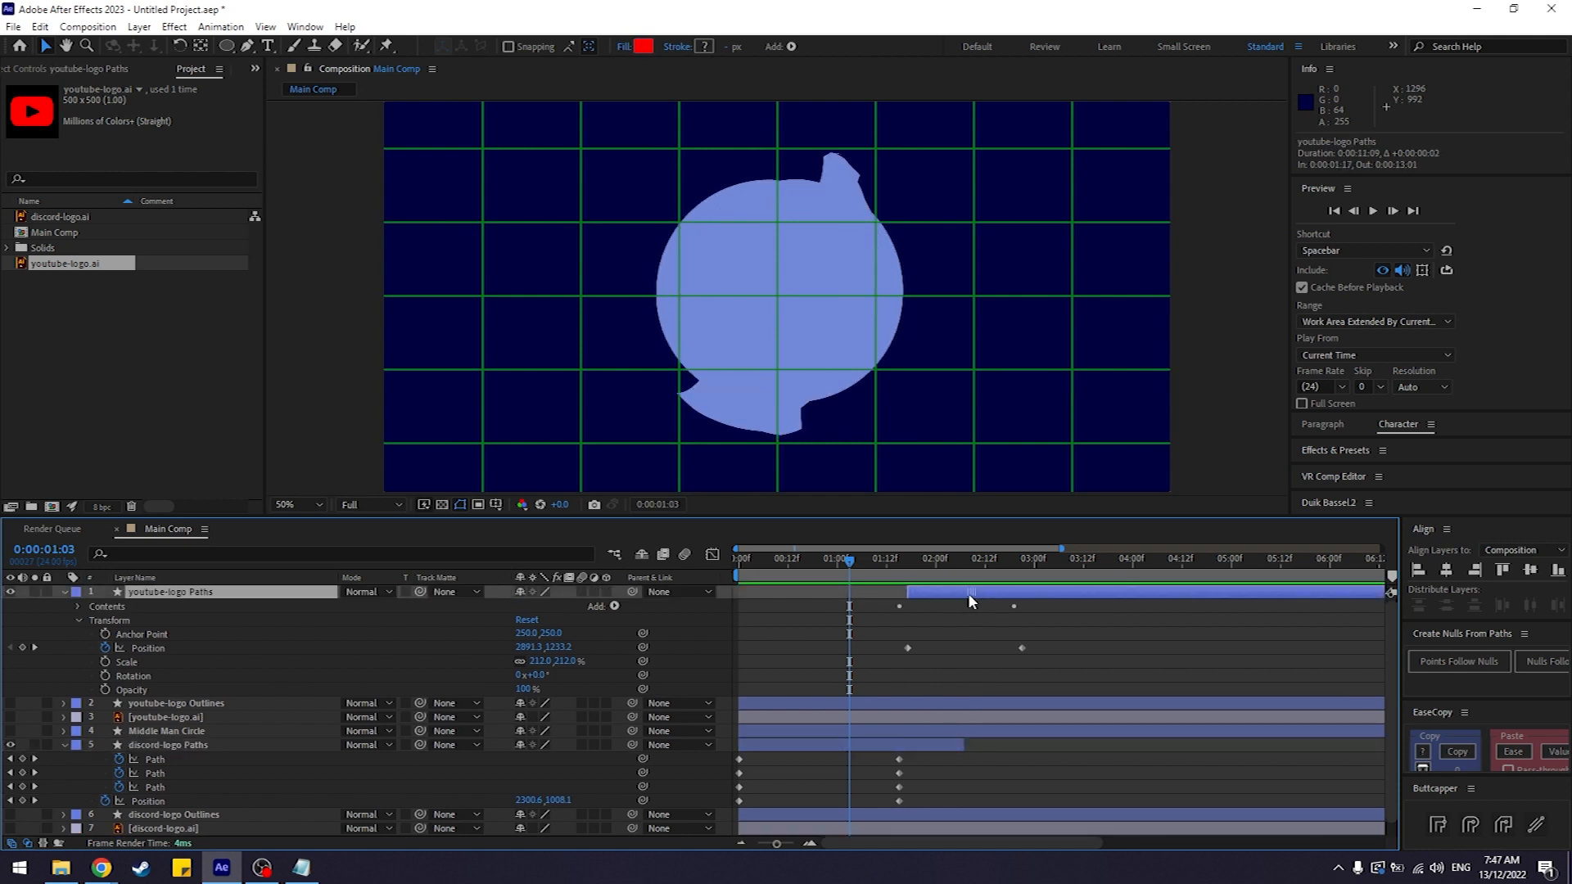
pyautogui.hotkey('ctrl', 'z')
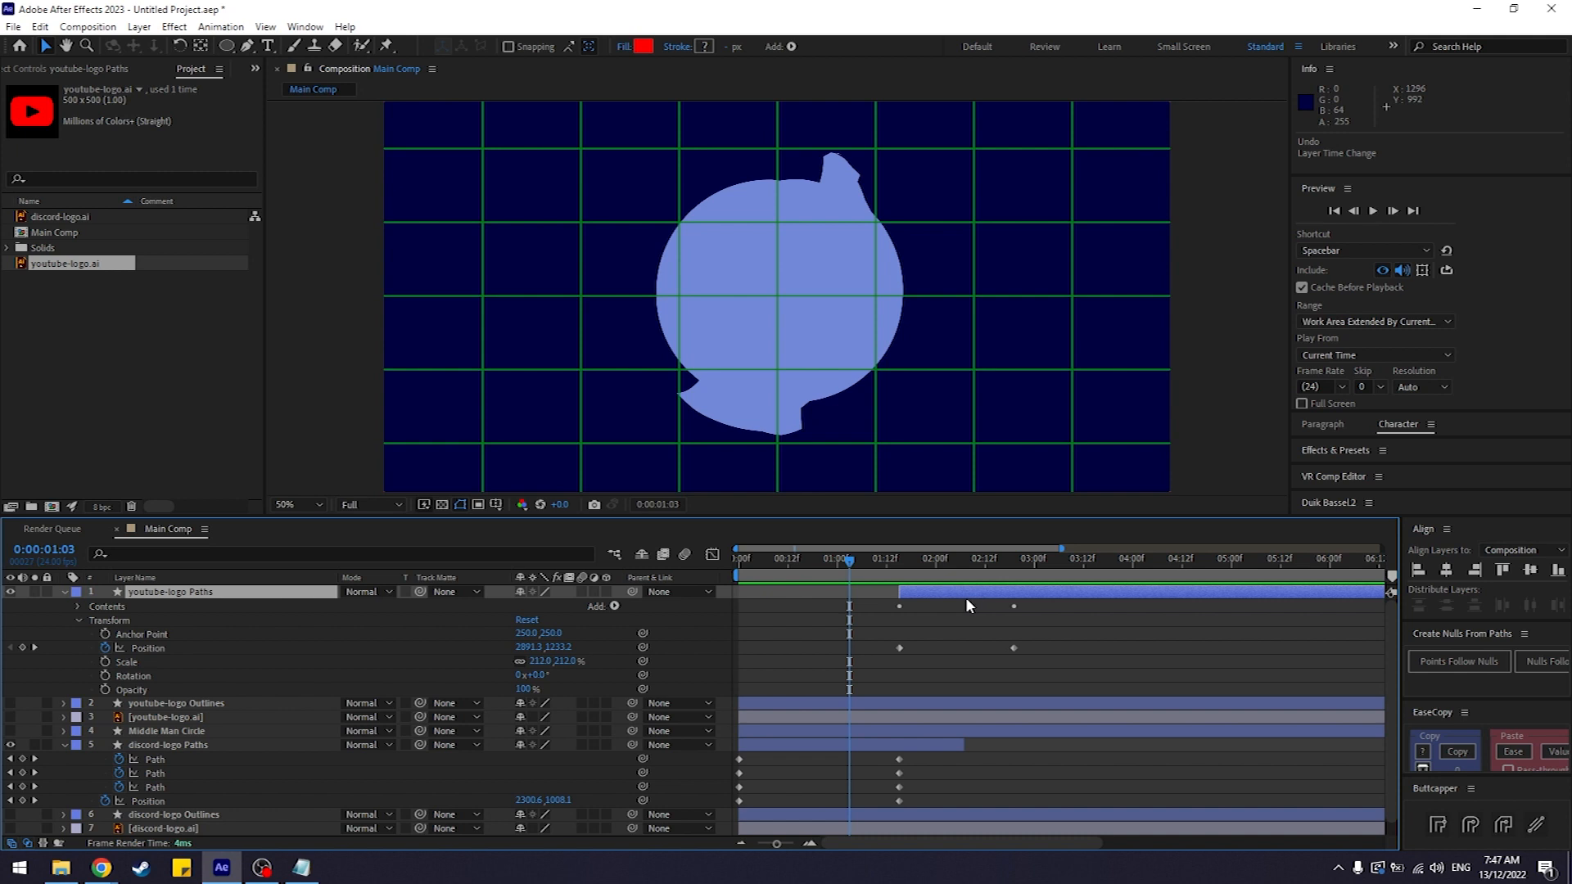
# Step: Reveal the youtube-logo Paths keyframes and shift the layer together with them to start at 0:00:02:07
pyautogui.press('u')
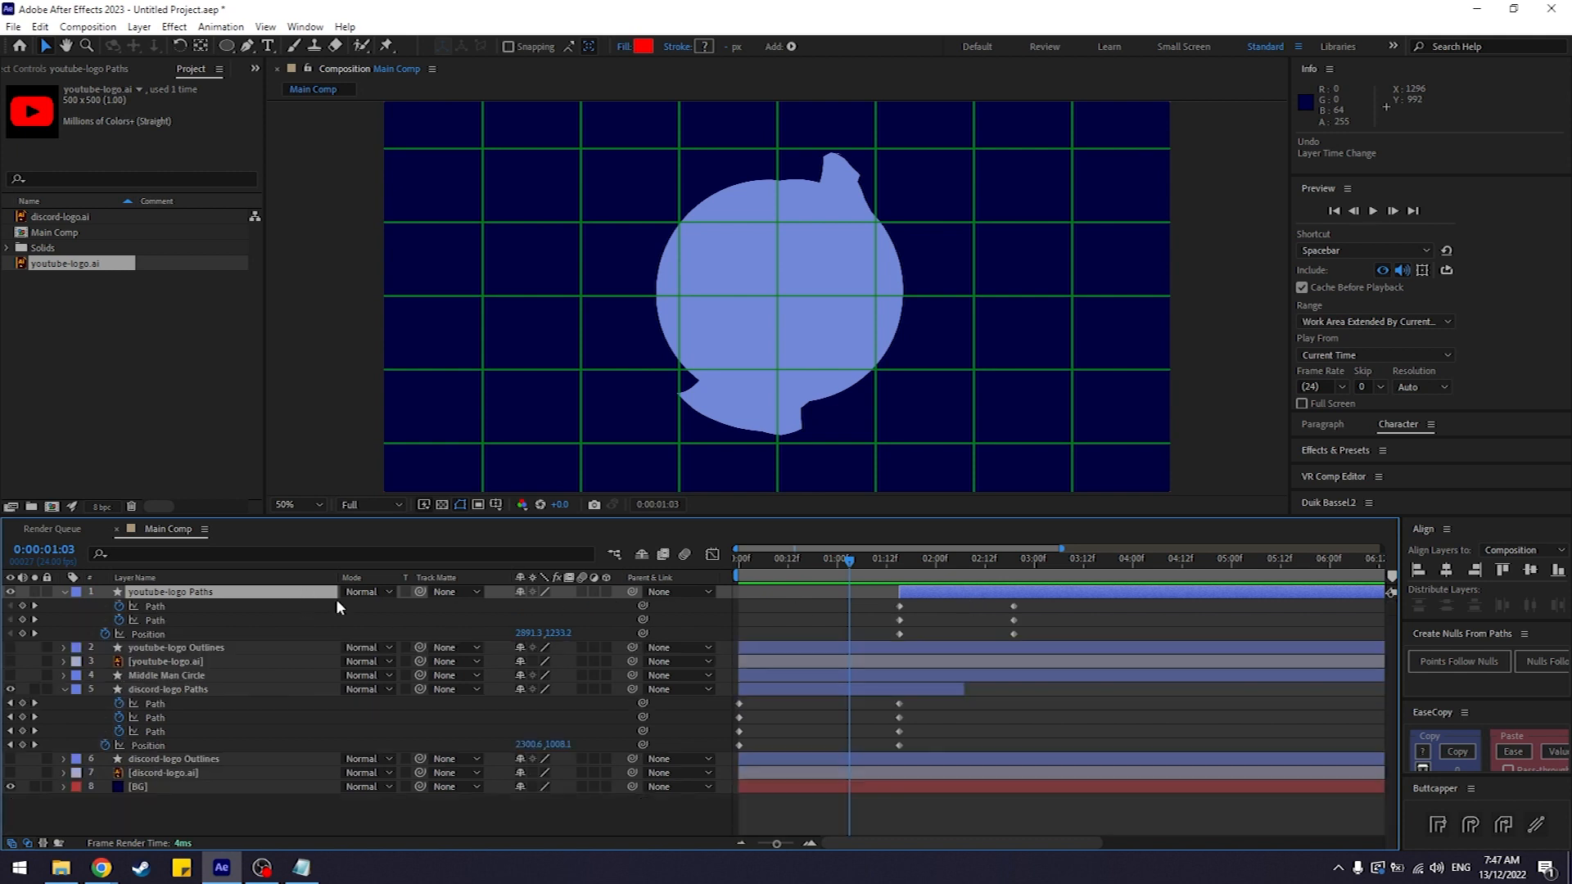
pyautogui.moveTo(966, 588); pyautogui.dragTo(823, 588)
pyautogui.click(963, 562)
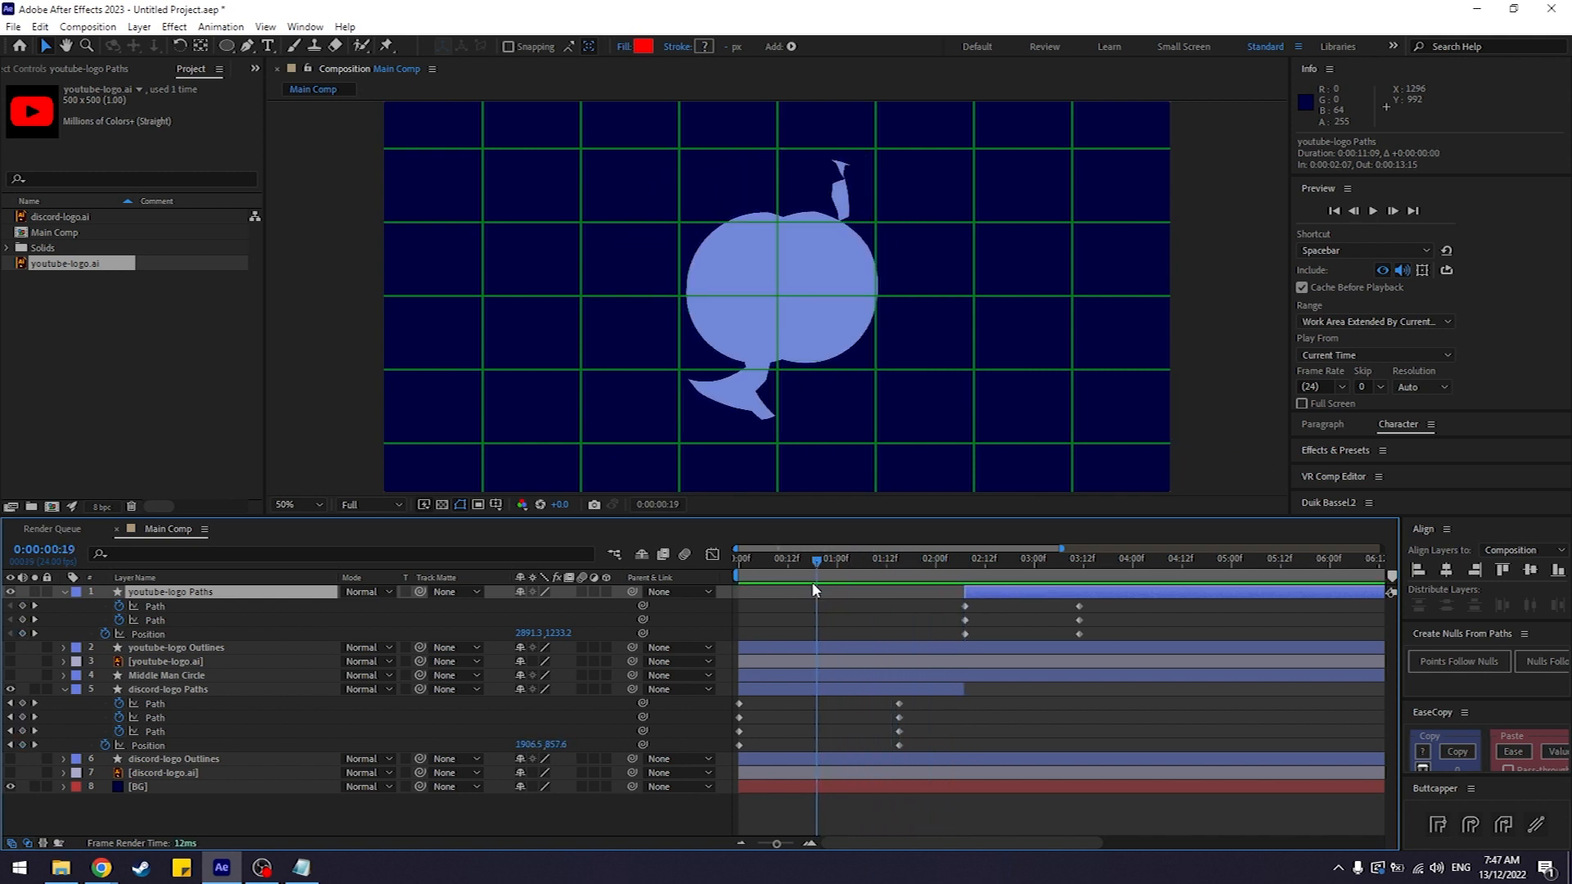
# Step: Move the playhead to 0:00:01:15, onto the last Path and Position keyframes of discord-logo Paths
pyautogui.moveTo(823, 585); pyautogui.dragTo(894, 580)
pyautogui.click(911, 688)
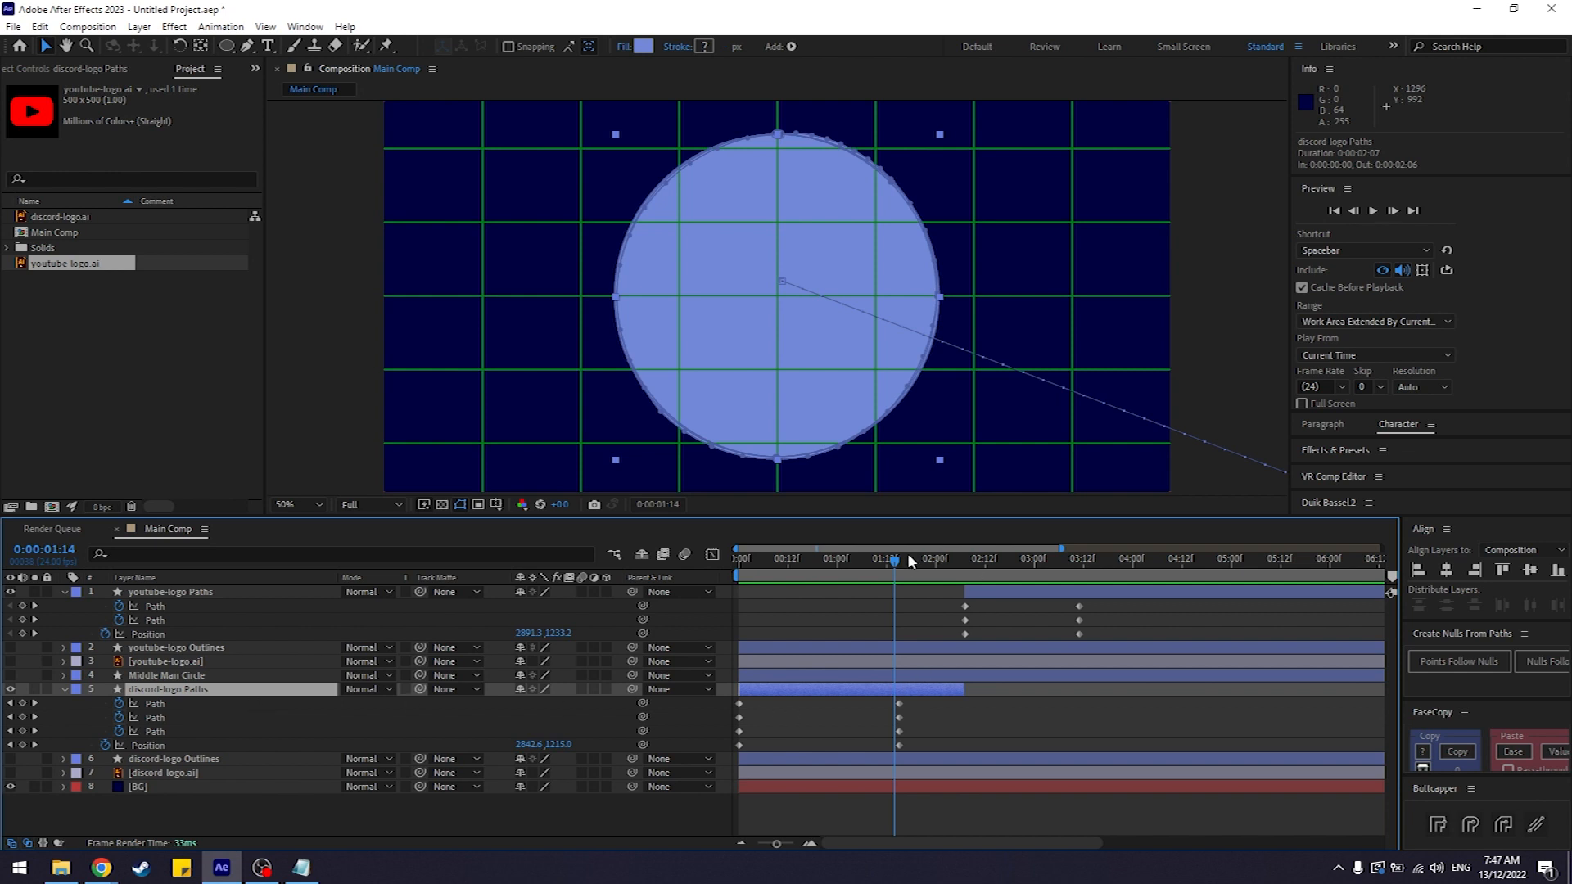
pyautogui.moveTo(901, 561); pyautogui.dragTo(899, 624)
pyautogui.click(1039, 724)
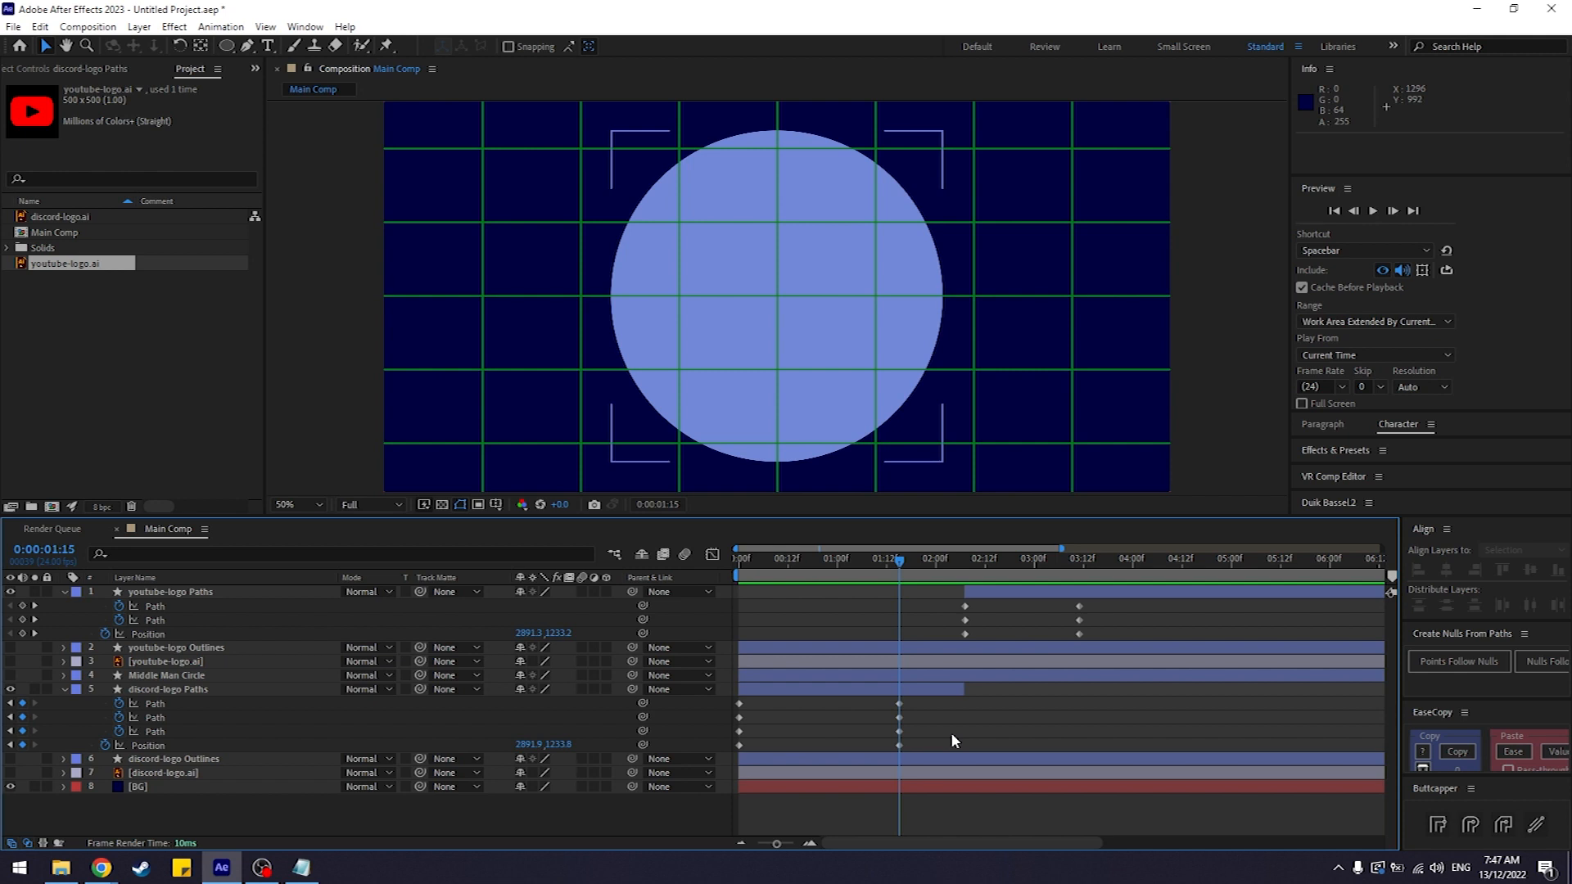
pyautogui.click(942, 690)
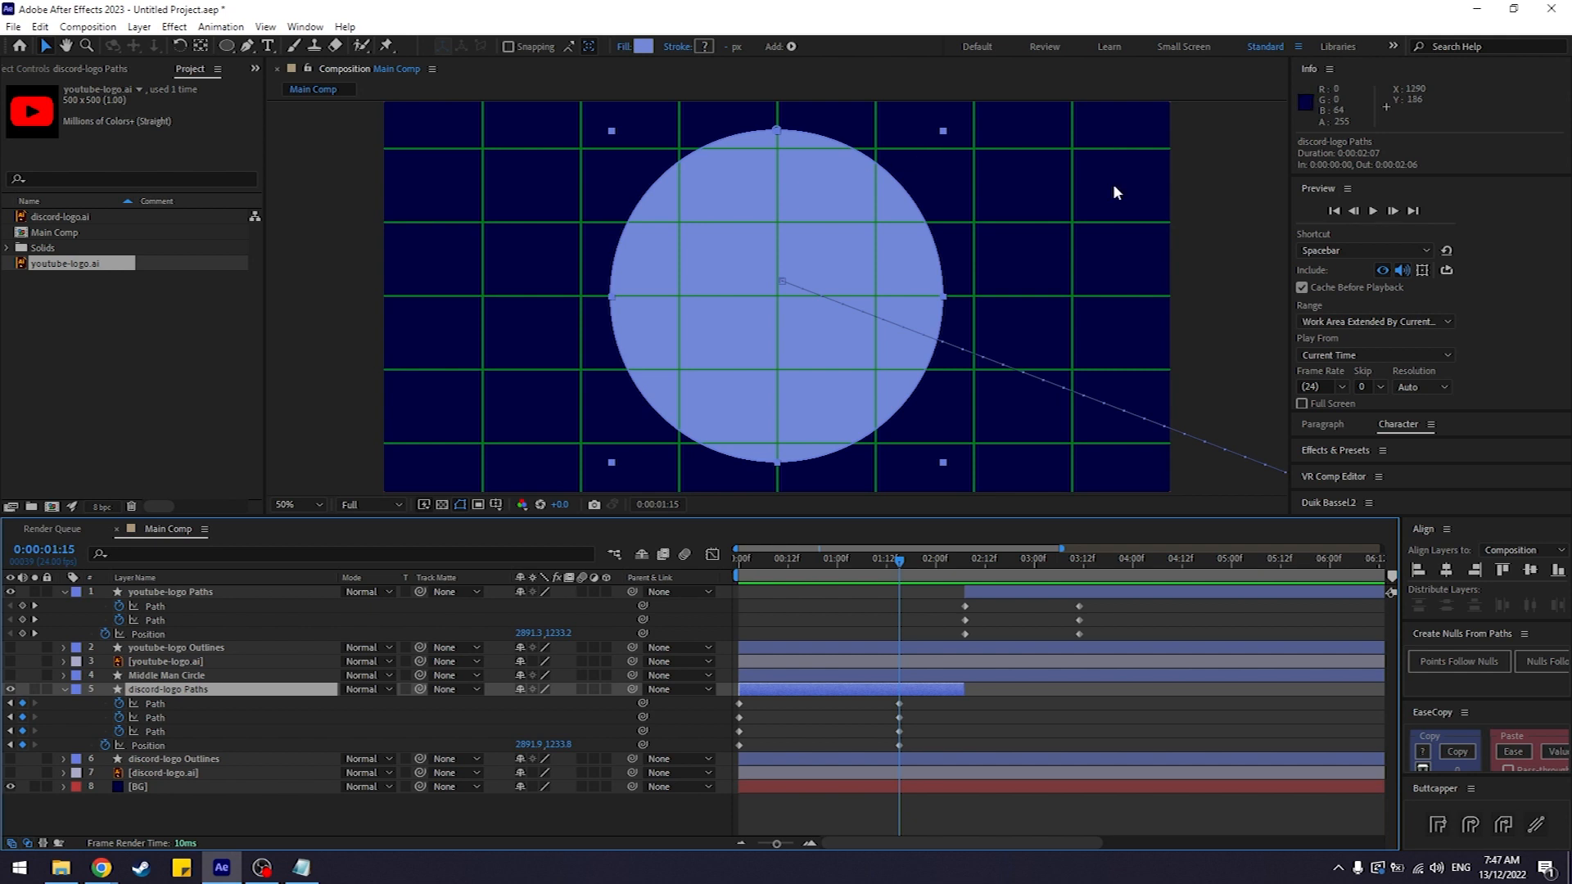
pyautogui.moveTo(891, 565)
pyautogui.mouseDown()
pyautogui.moveTo(816, 567)
pyautogui.moveTo(900, 562)
pyautogui.mouseUp()
pyautogui.click(945, 734)
# Step: Expand Fill 1 in the discord-logo Paths contents and add a Color keyframe at 0:00:01:15
pyautogui.click(187, 692)
pyautogui.click(64, 689)
pyautogui.click(64, 690)
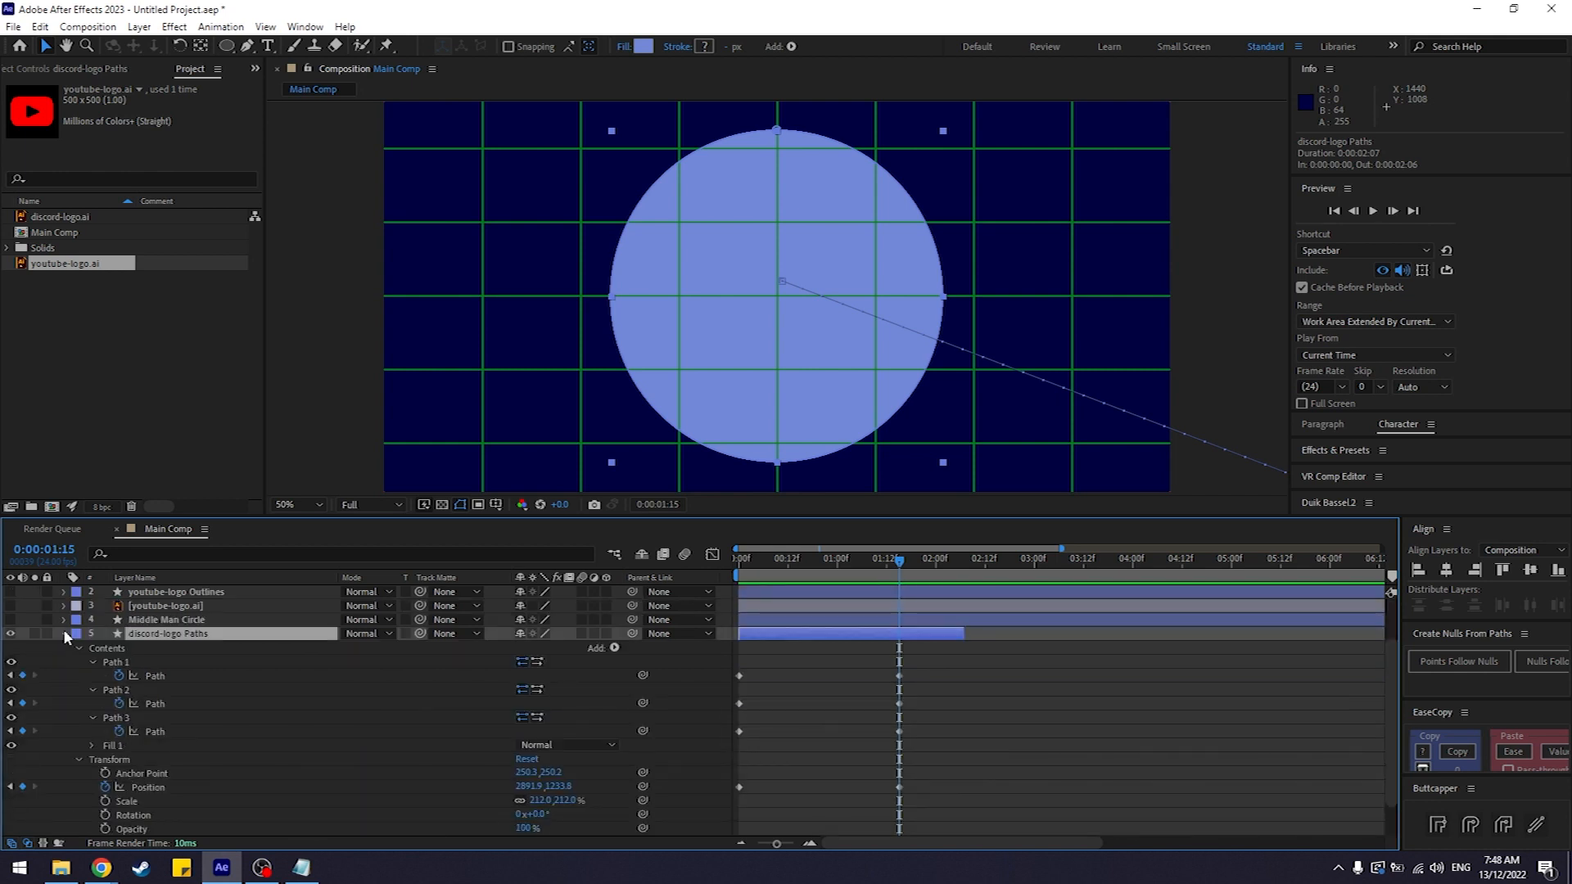
pyautogui.click(66, 638)
pyautogui.click(65, 687)
pyautogui.scroll(-2, 302, 706)
pyautogui.click(112, 704)
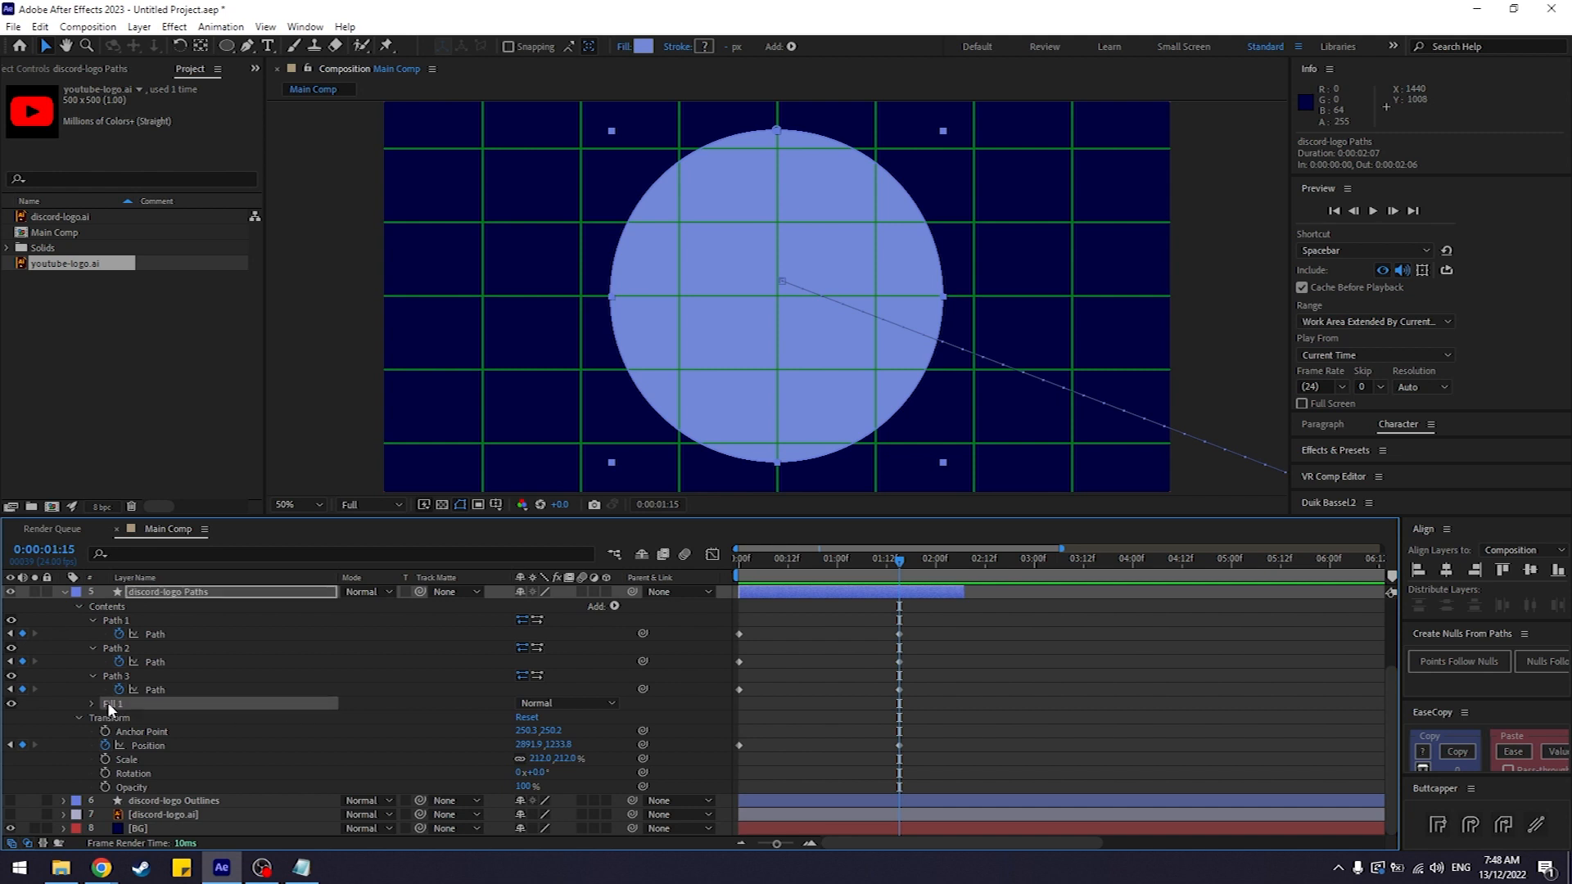
pyautogui.click(93, 704)
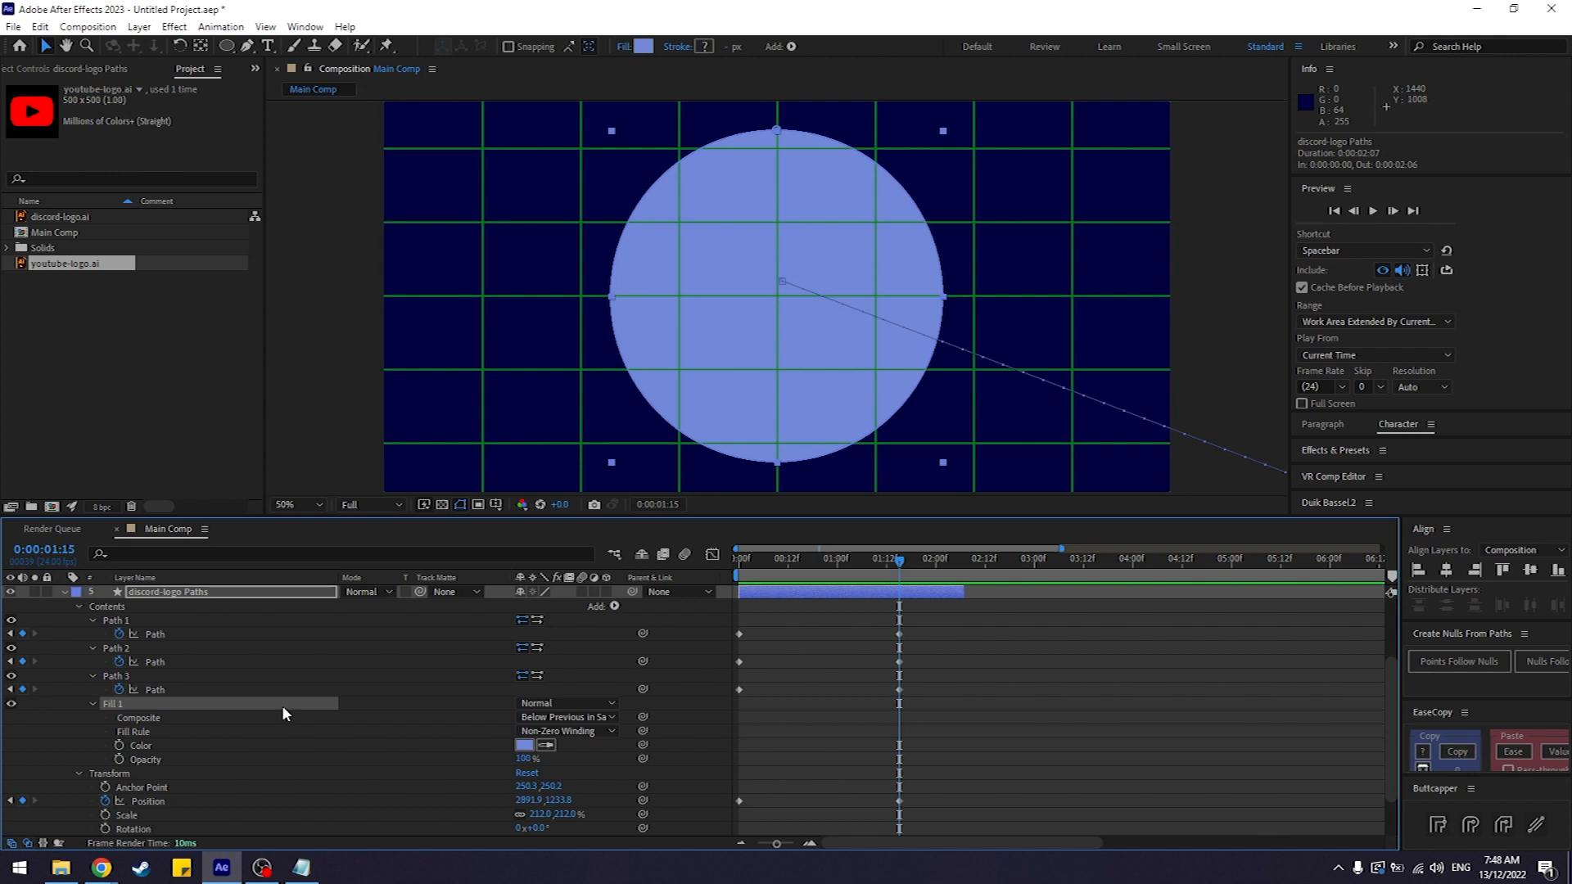
pyautogui.scroll(-2, 282, 705)
pyautogui.click(120, 704)
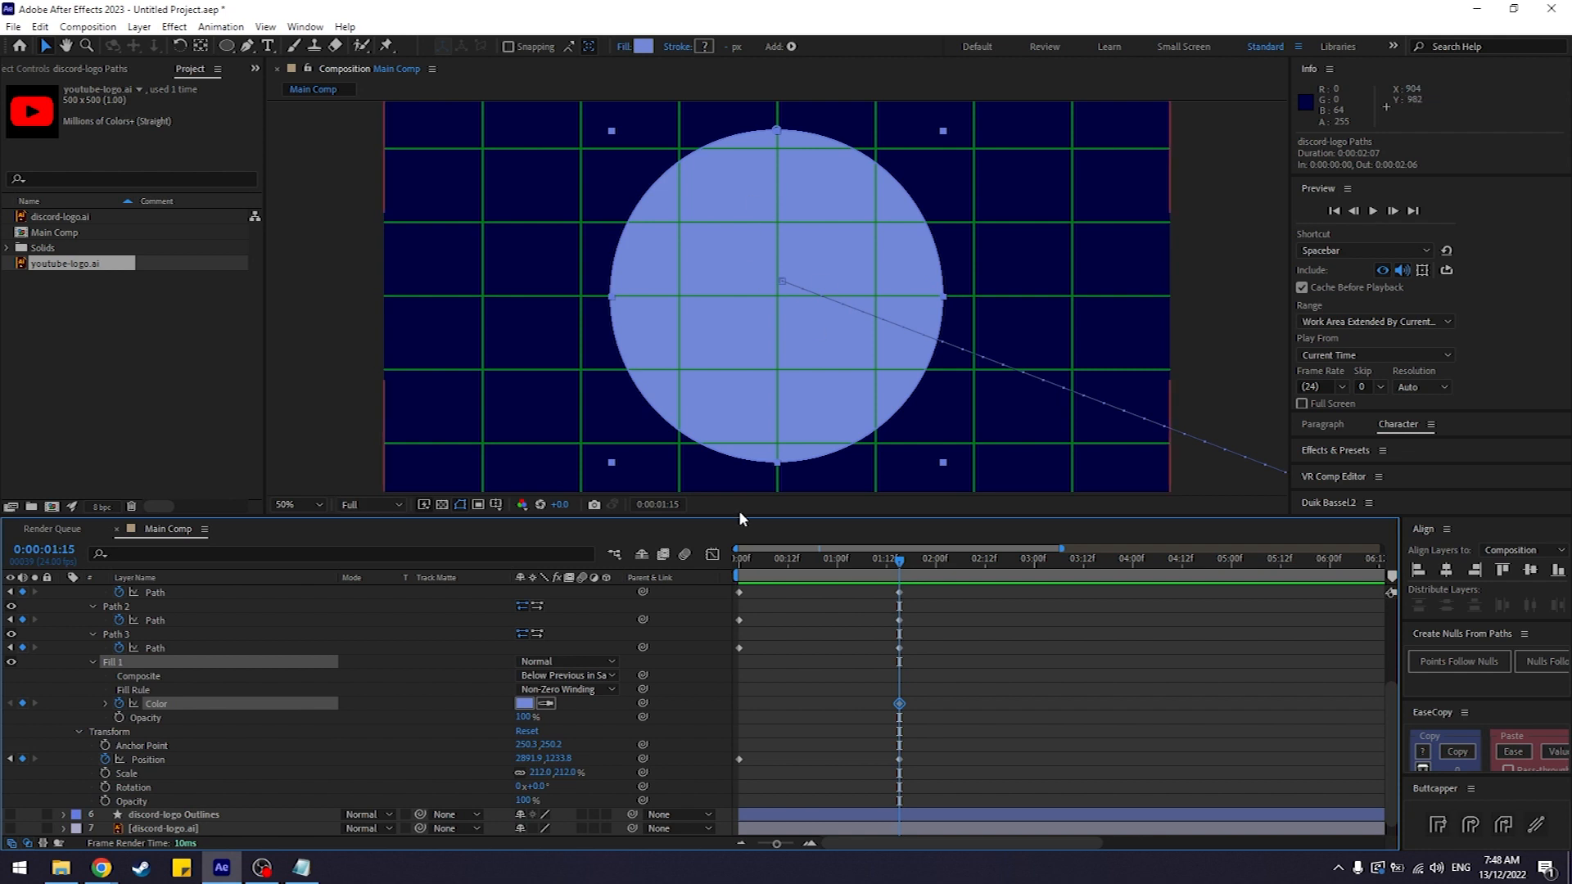
pyautogui.scroll(2, 1058, 670)
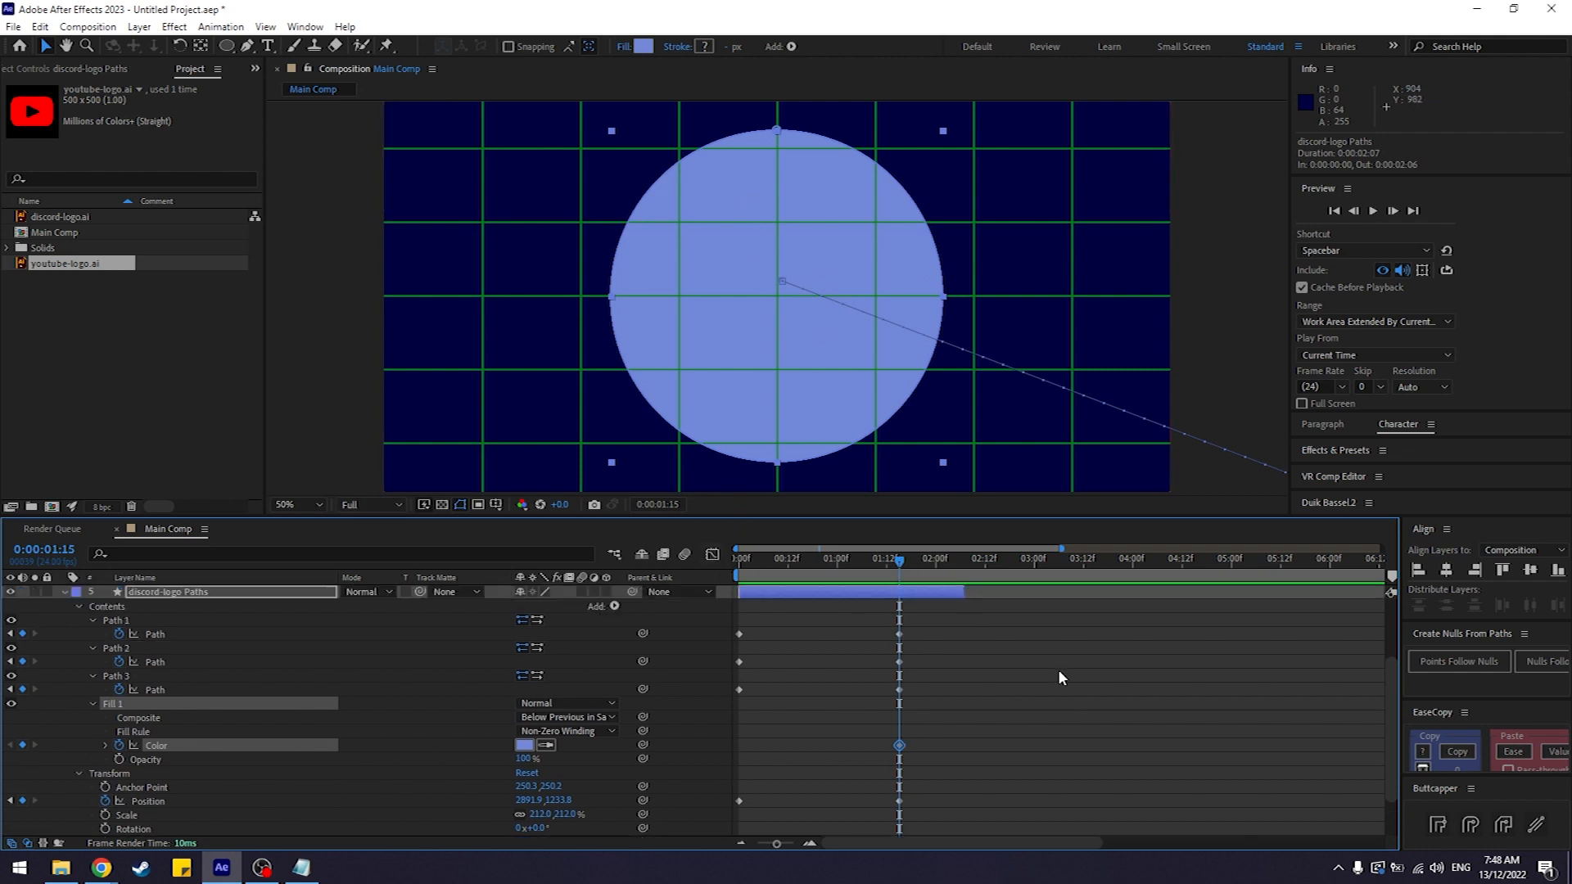
# Step: Set the Fill 1 Color of discord-logo Paths to red FF0000 at 0:00:02:06, the layer's last frame
pyautogui.click(909, 562)
pyautogui.moveTo(912, 562); pyautogui.dragTo(965, 563)
pyautogui.scroll(3, 1097, 641)
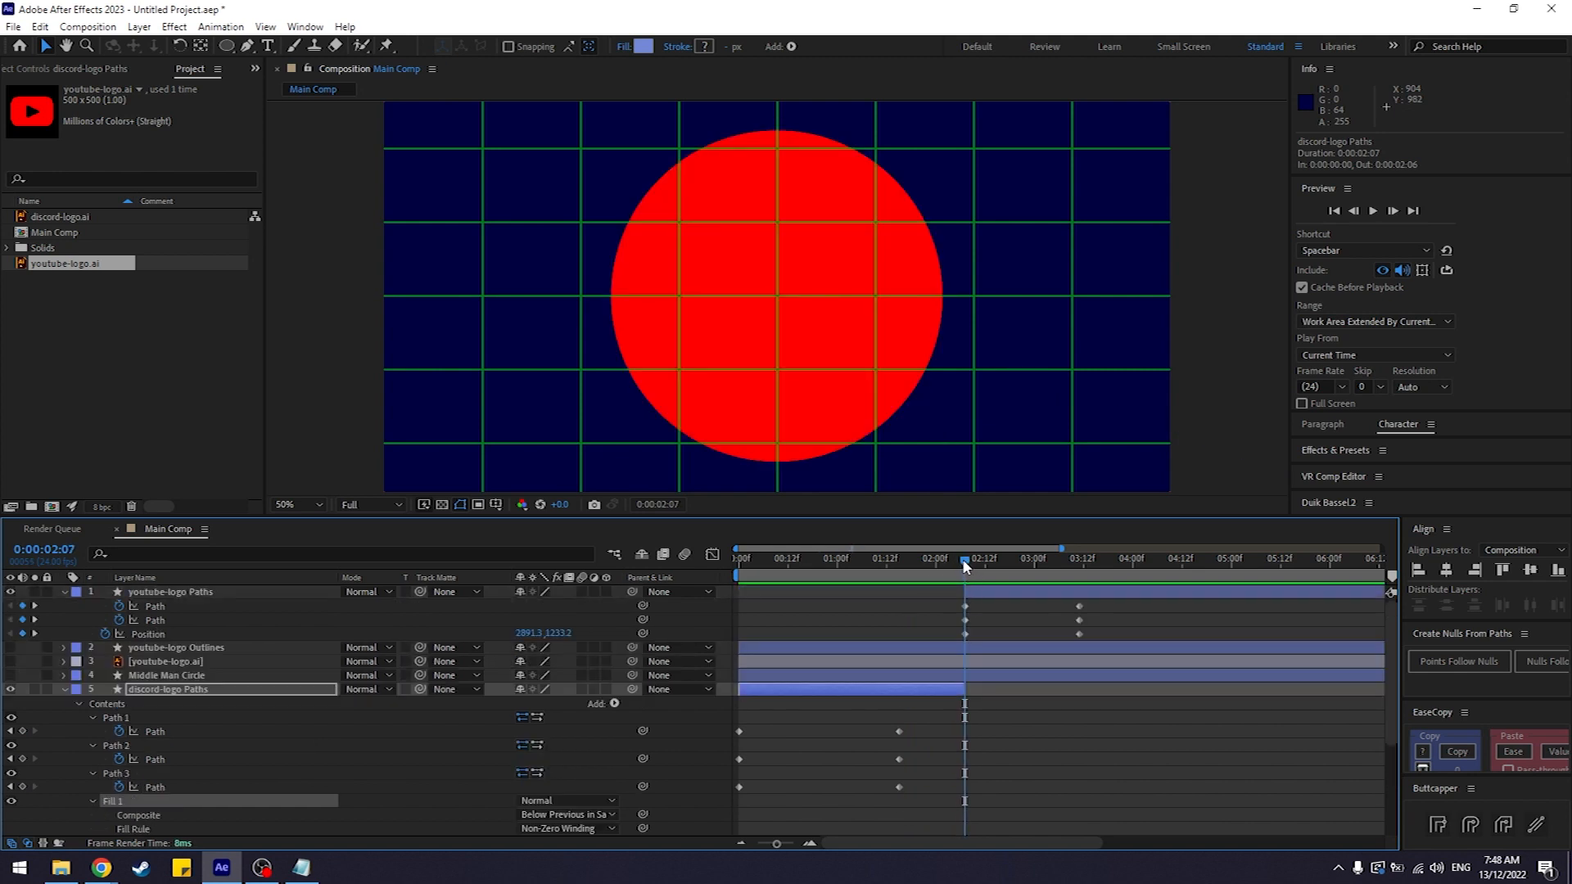
pyautogui.moveTo(964, 561); pyautogui.dragTo(961, 561)
pyautogui.scroll(-3, 1015, 687)
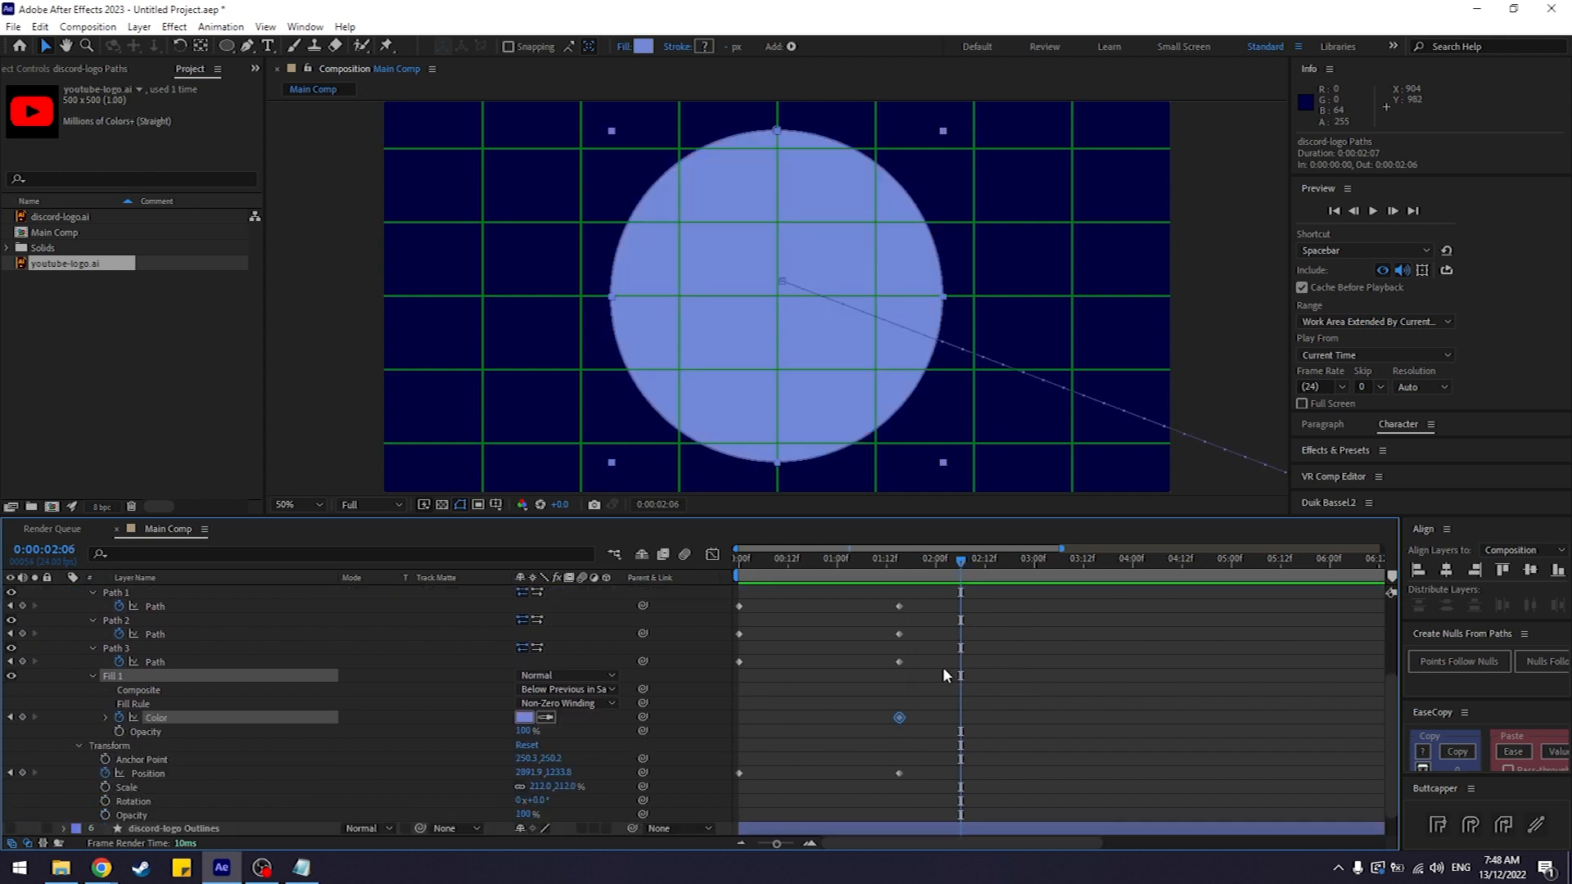
pyautogui.click(524, 717)
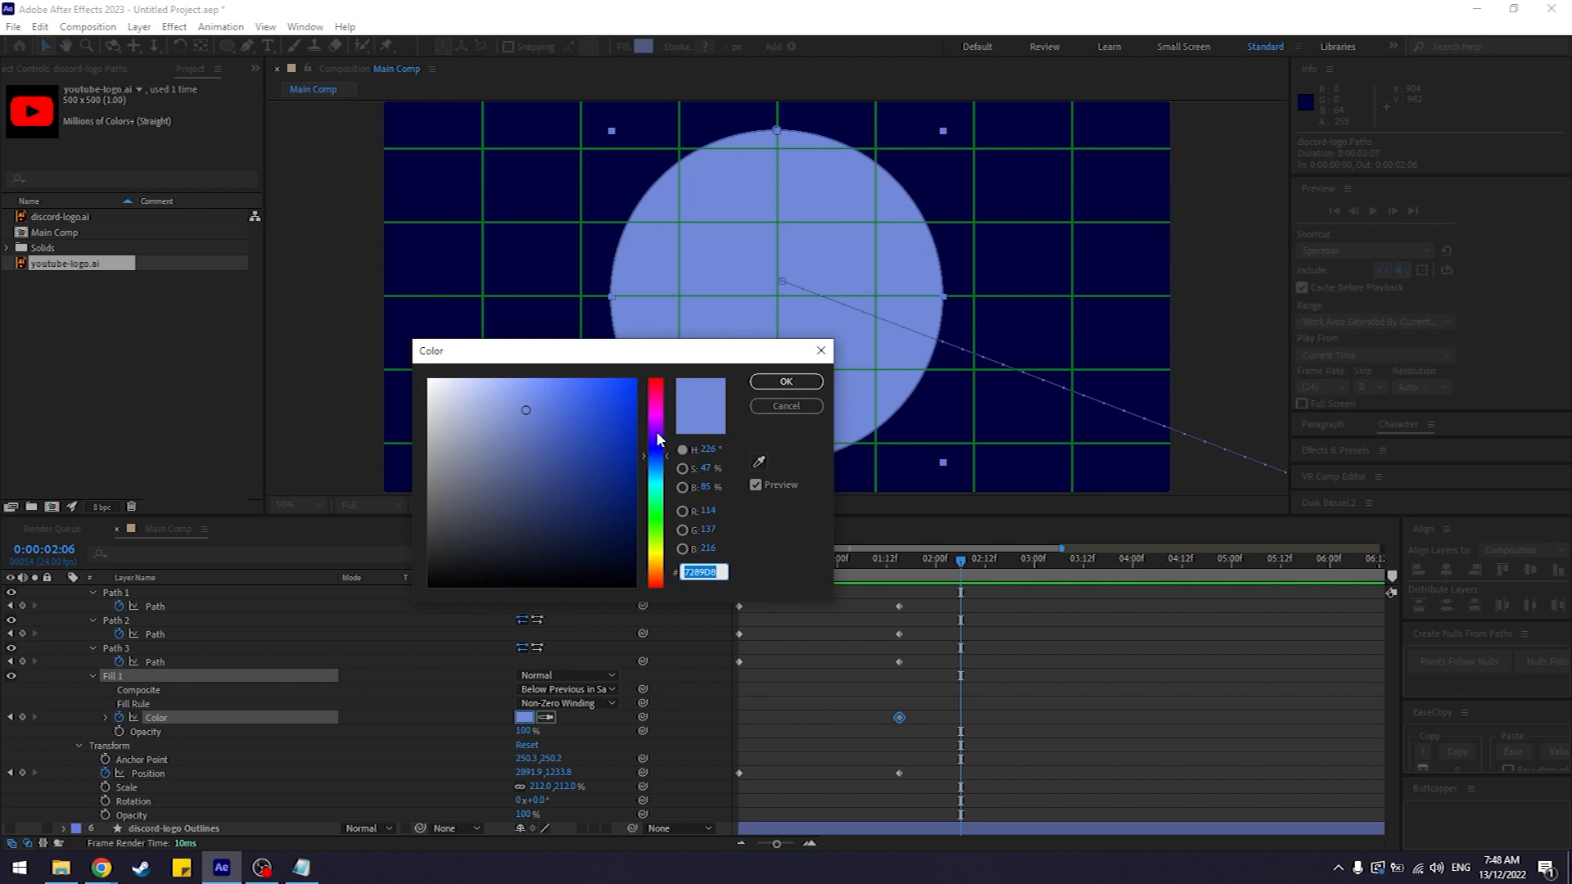
pyautogui.moveTo(656, 433); pyautogui.dragTo(662, 355)
pyautogui.moveTo(529, 416); pyautogui.dragTo(669, 362)
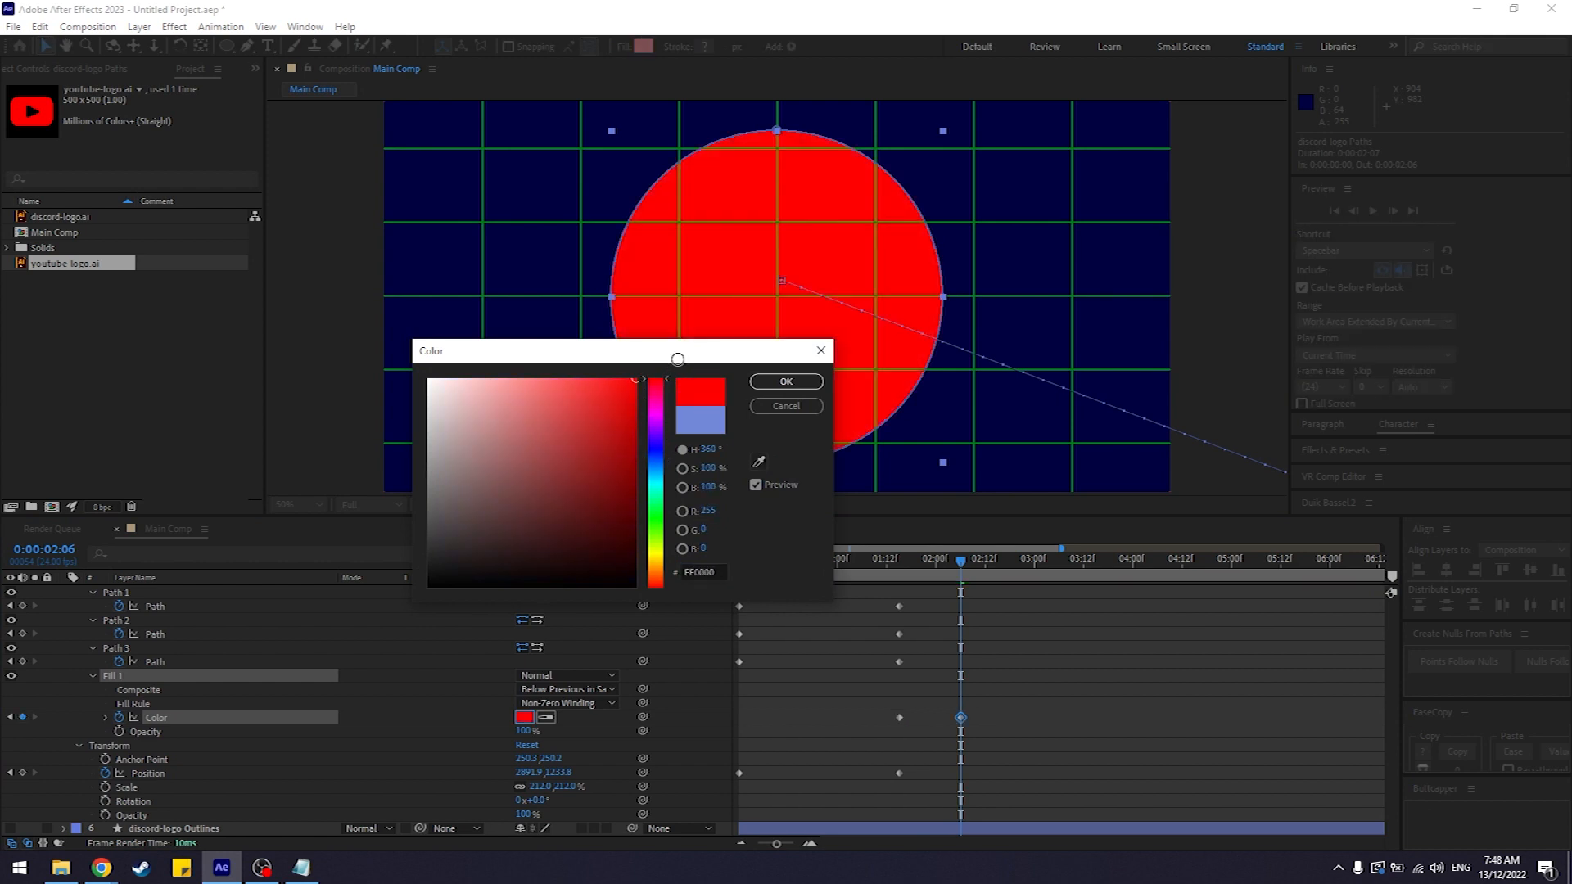
pyautogui.click(786, 381)
pyautogui.click(1030, 642)
# Step: Scrub to 0:00:04:01 to review the morph and collapse the youtube-logo Paths and discord-logo Paths layers
pyautogui.moveTo(950, 552); pyautogui.dragTo(1133, 599)
pyautogui.scroll(3, 931, 646)
pyautogui.click(86, 593)
pyautogui.click(65, 591)
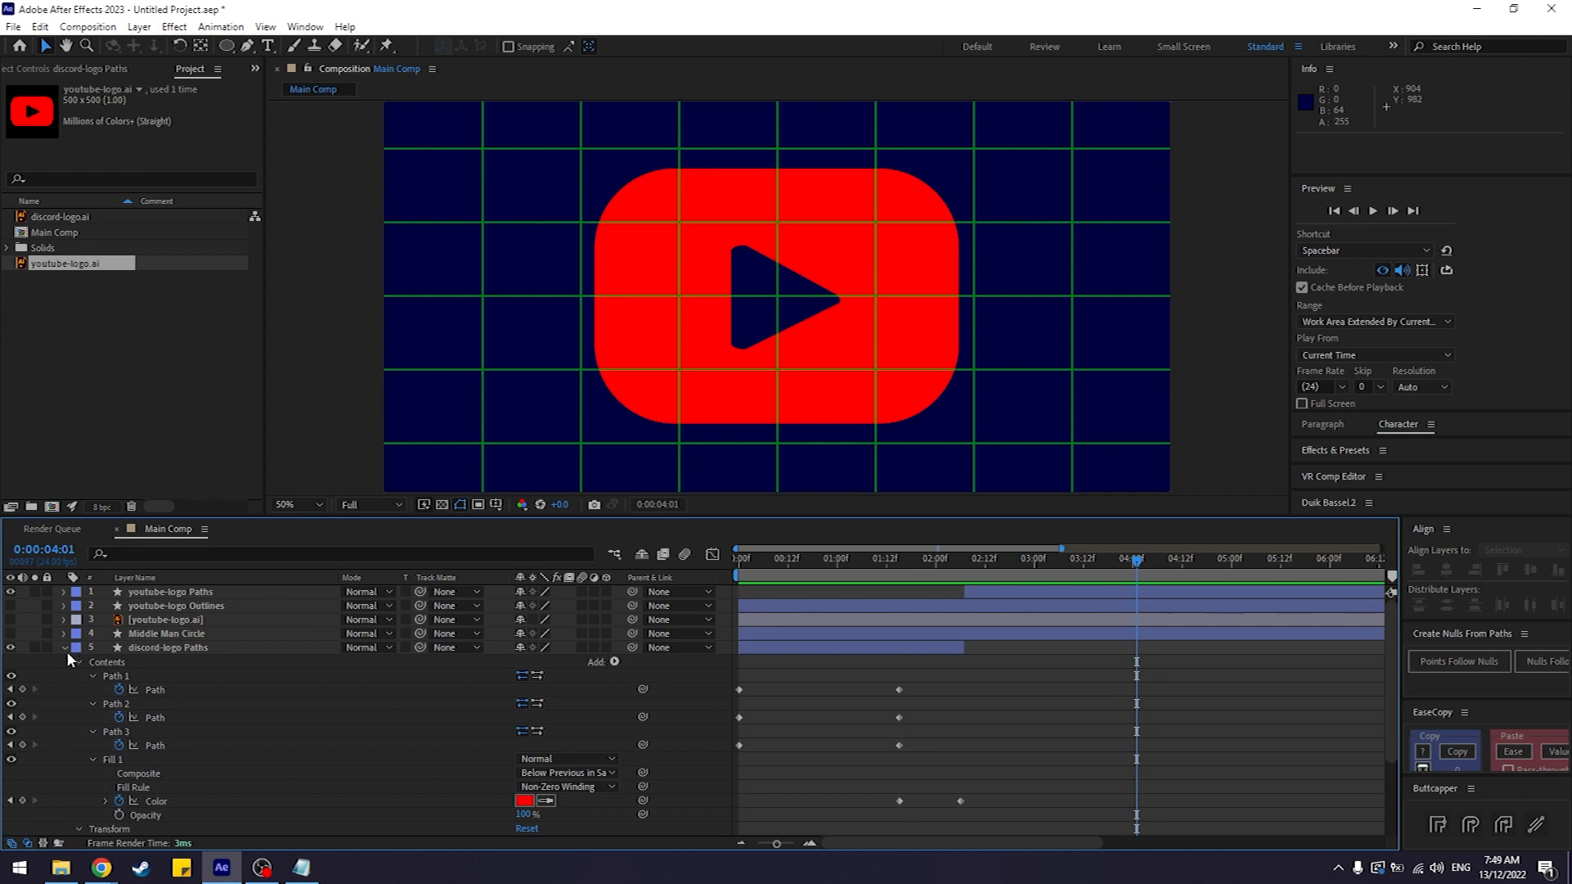
pyautogui.click(65, 648)
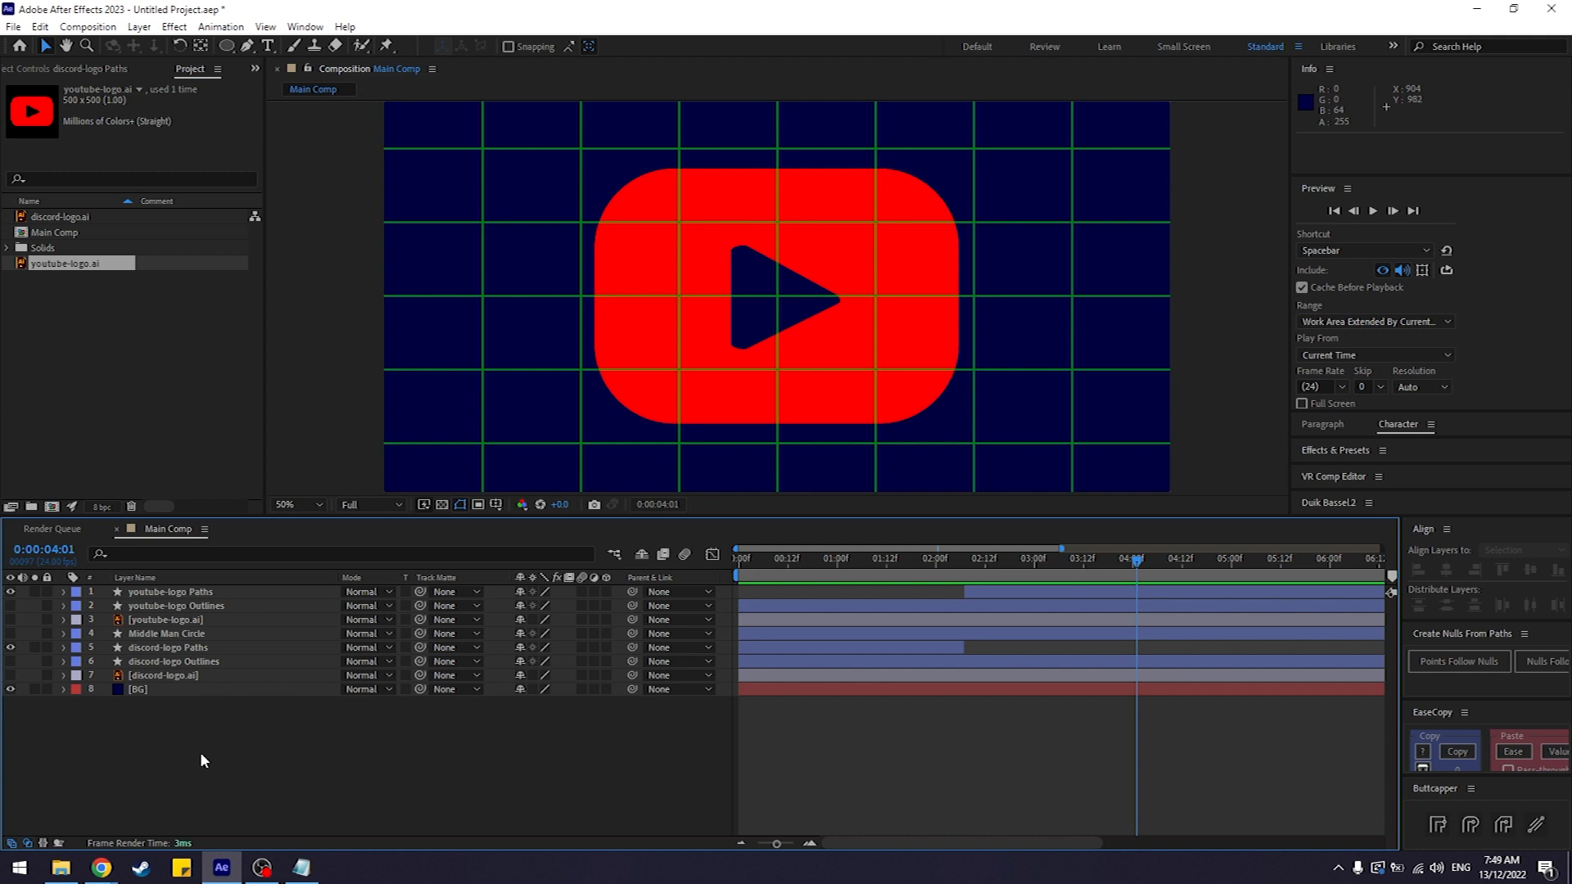
# Step: Enable motion blur on the youtube-logo Paths and discord-logo Paths layers
pyautogui.moveTo(1071, 565)
pyautogui.mouseDown()
pyautogui.moveTo(991, 557)
pyautogui.moveTo(1092, 571)
pyautogui.mouseUp()
pyautogui.scroll(-2, 983, 370)
pyautogui.scroll(2, 983, 370)
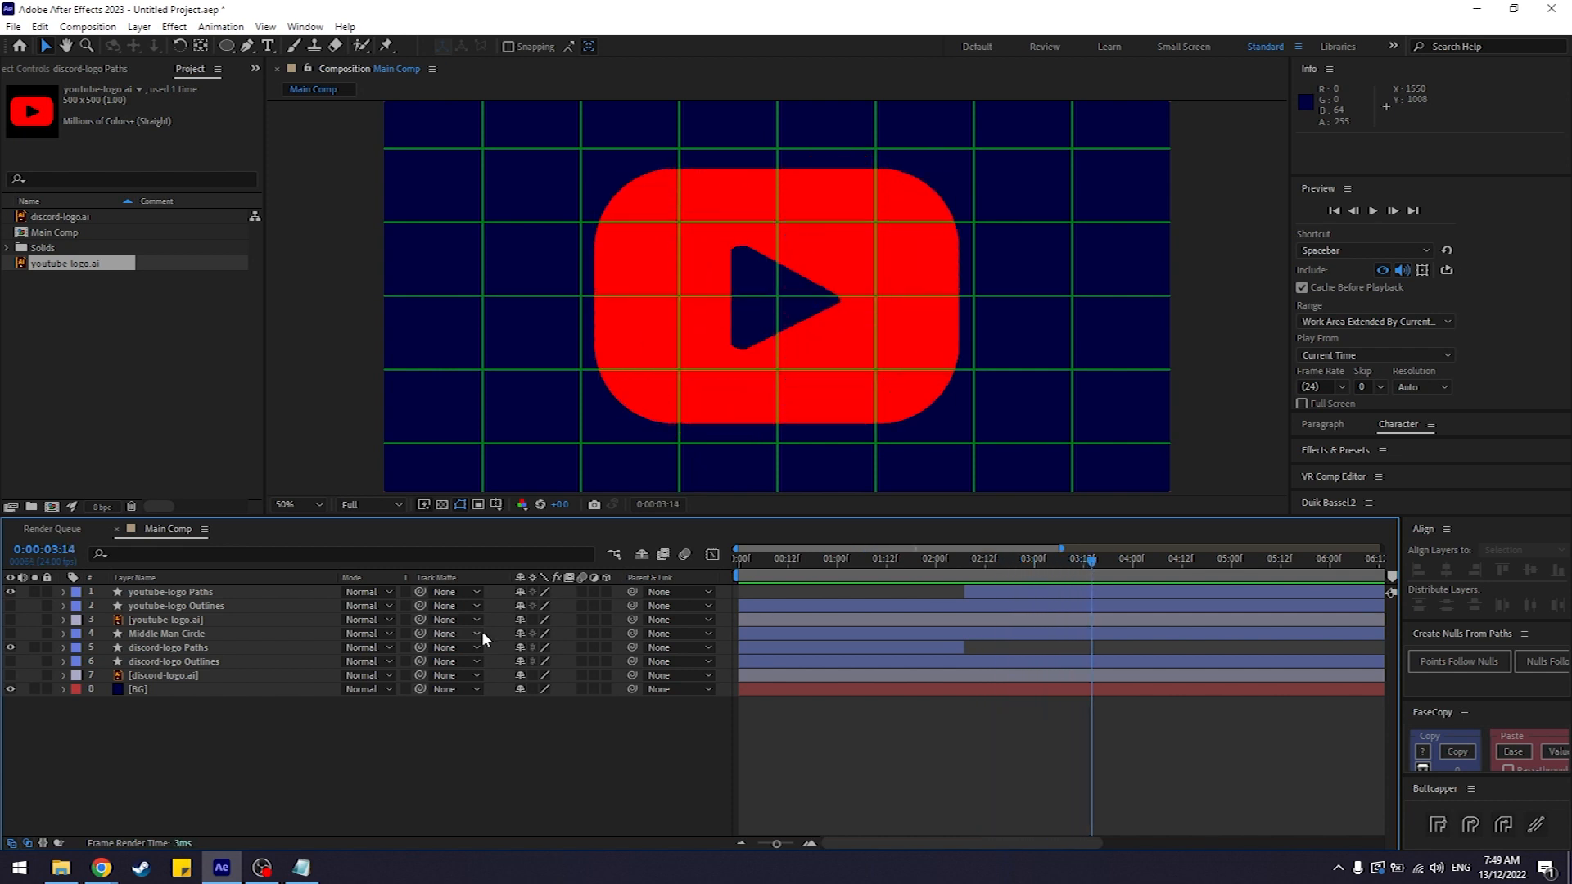
pyautogui.click(582, 592)
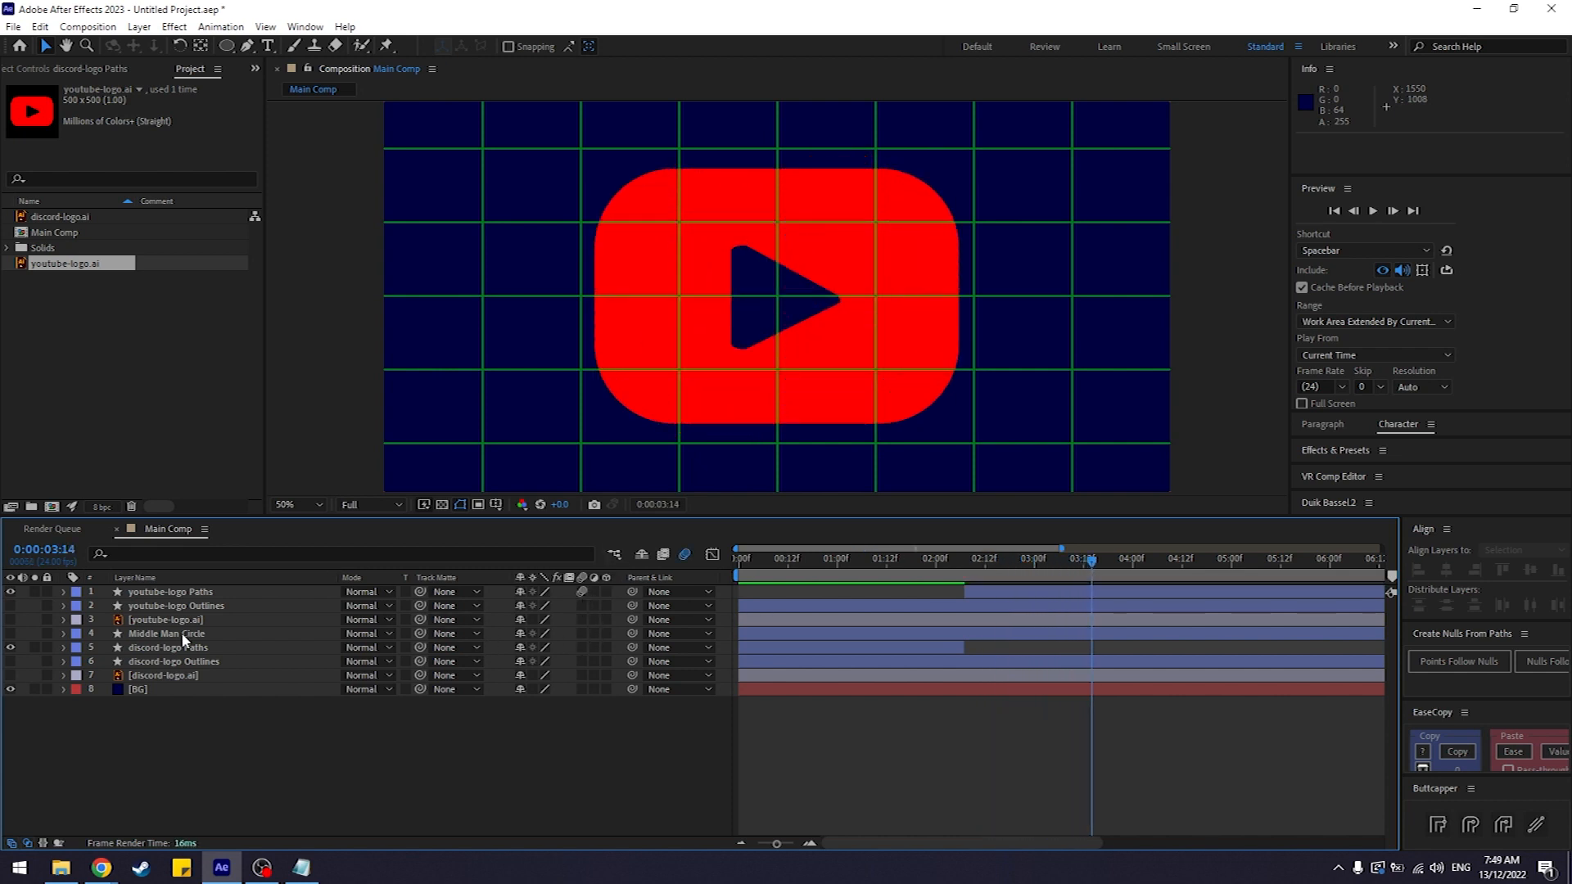
pyautogui.click(182, 634)
pyautogui.click(195, 647)
pyautogui.click(581, 647)
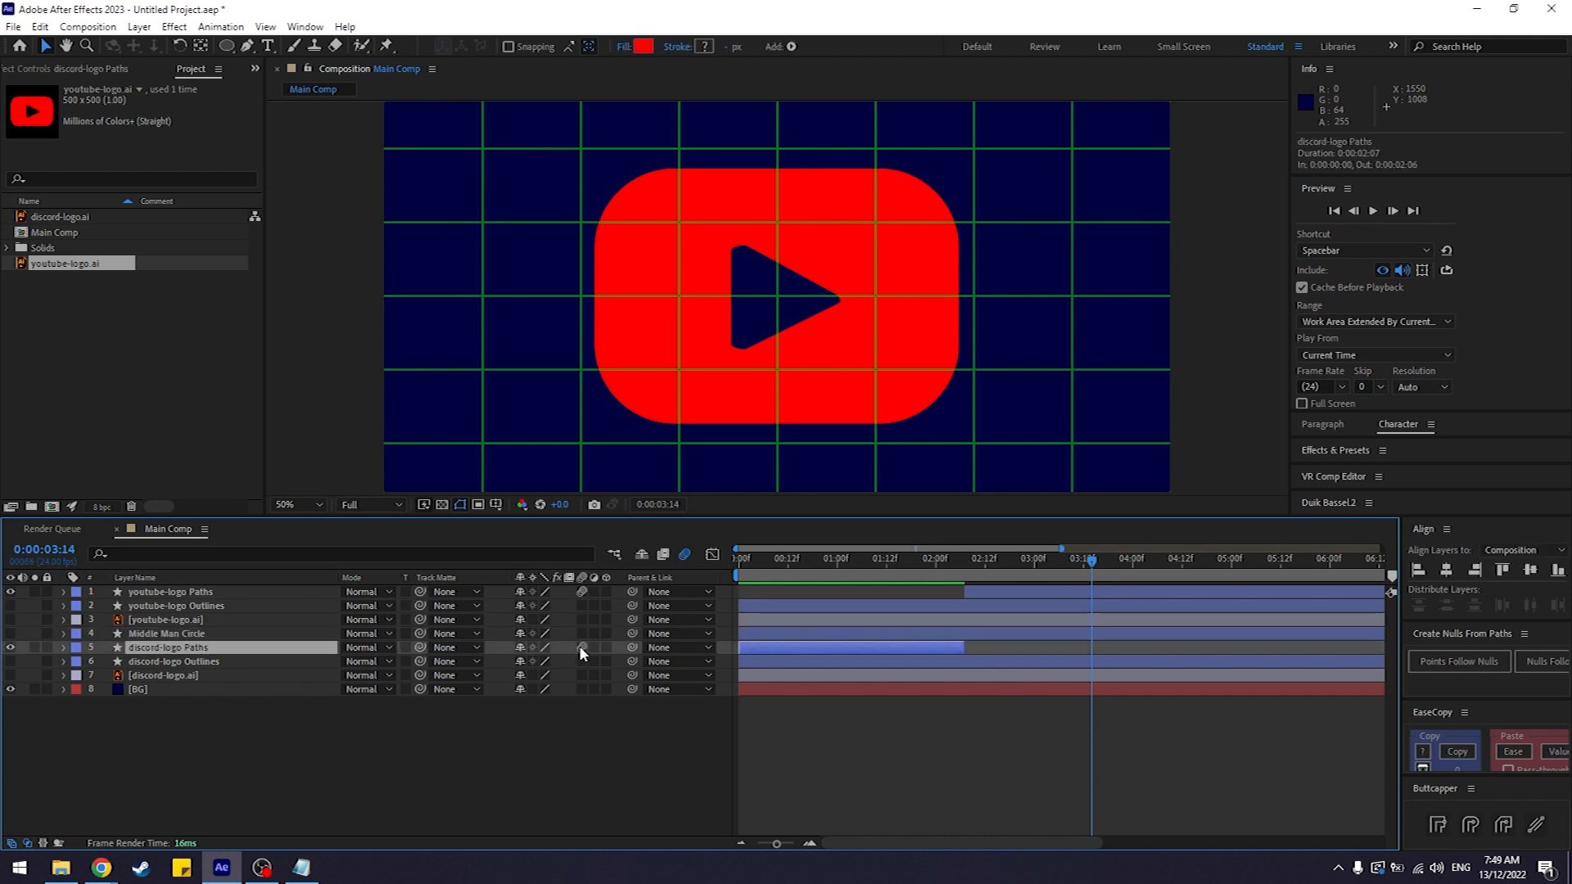
# Step: Play the morph from near the start, deselect the layer and scrub on to 0:00:03:09 to check the motion blur
pyautogui.moveTo(1094, 562); pyautogui.dragTo(760, 573)
pyautogui.press('space')
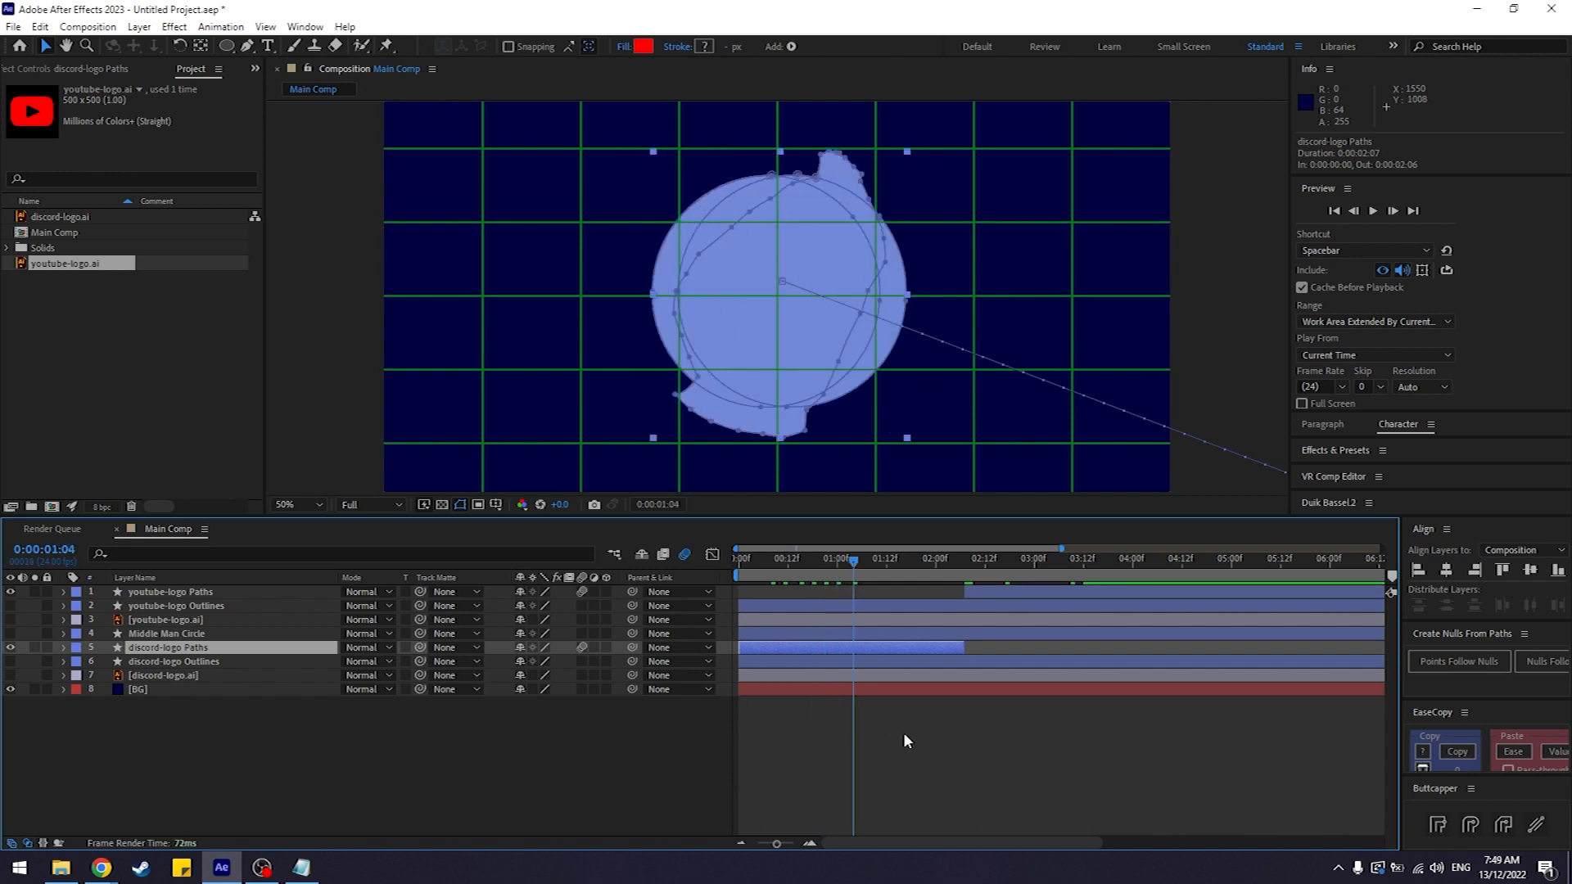
pyautogui.click(904, 735)
pyautogui.moveTo(855, 562); pyautogui.dragTo(1123, 812)
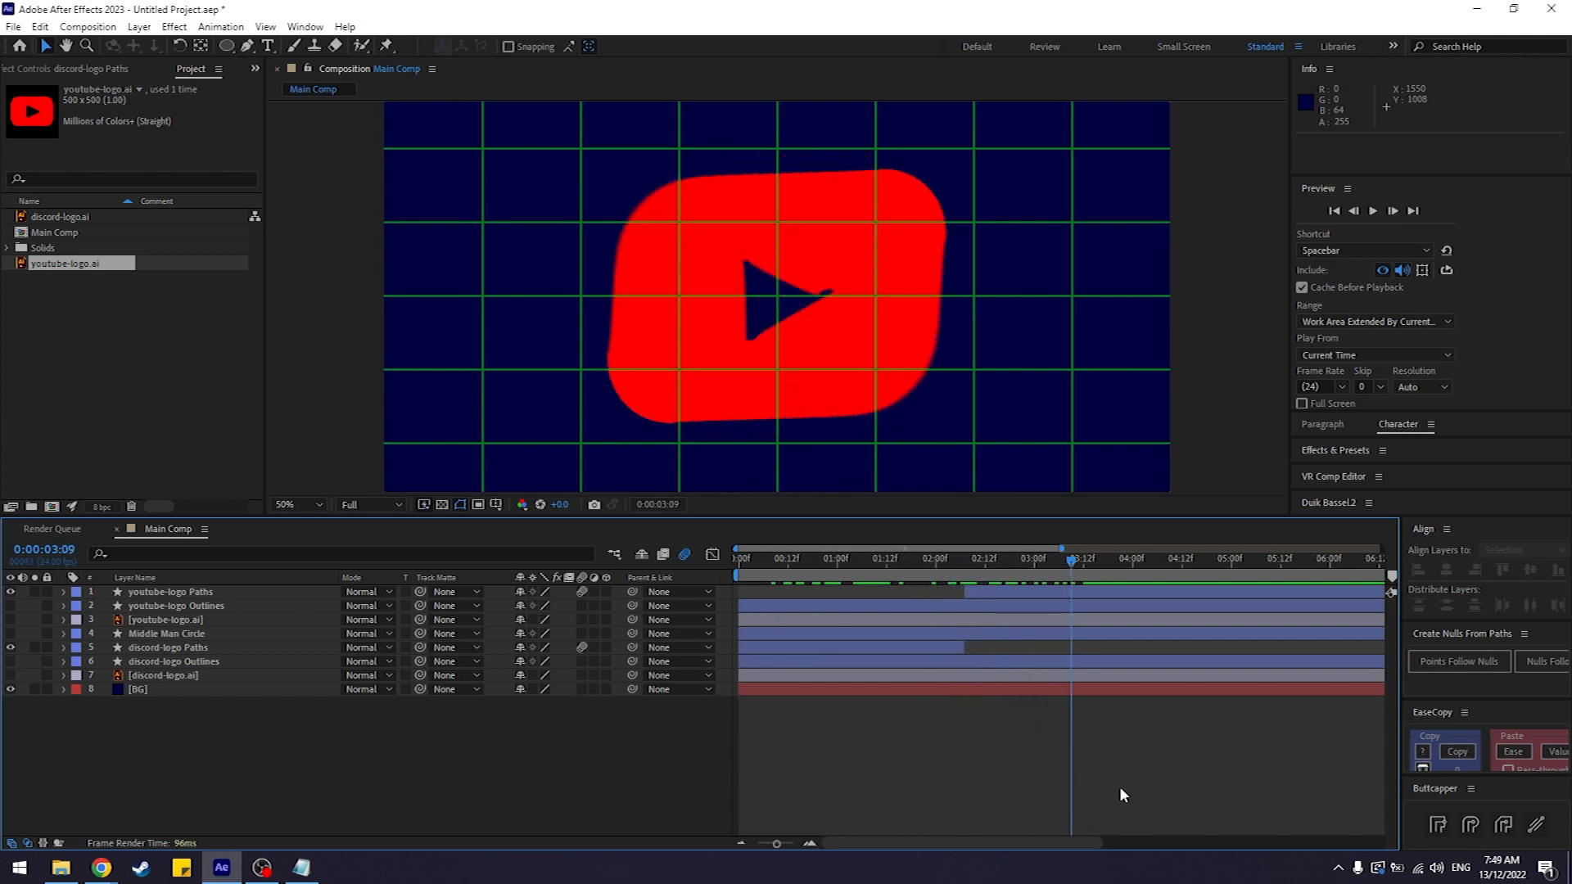
# Step: Reveal the keyframed properties of youtube-logo Paths to examine its Path and Position keyframes, and collapse the layer again
pyautogui.click(291, 593)
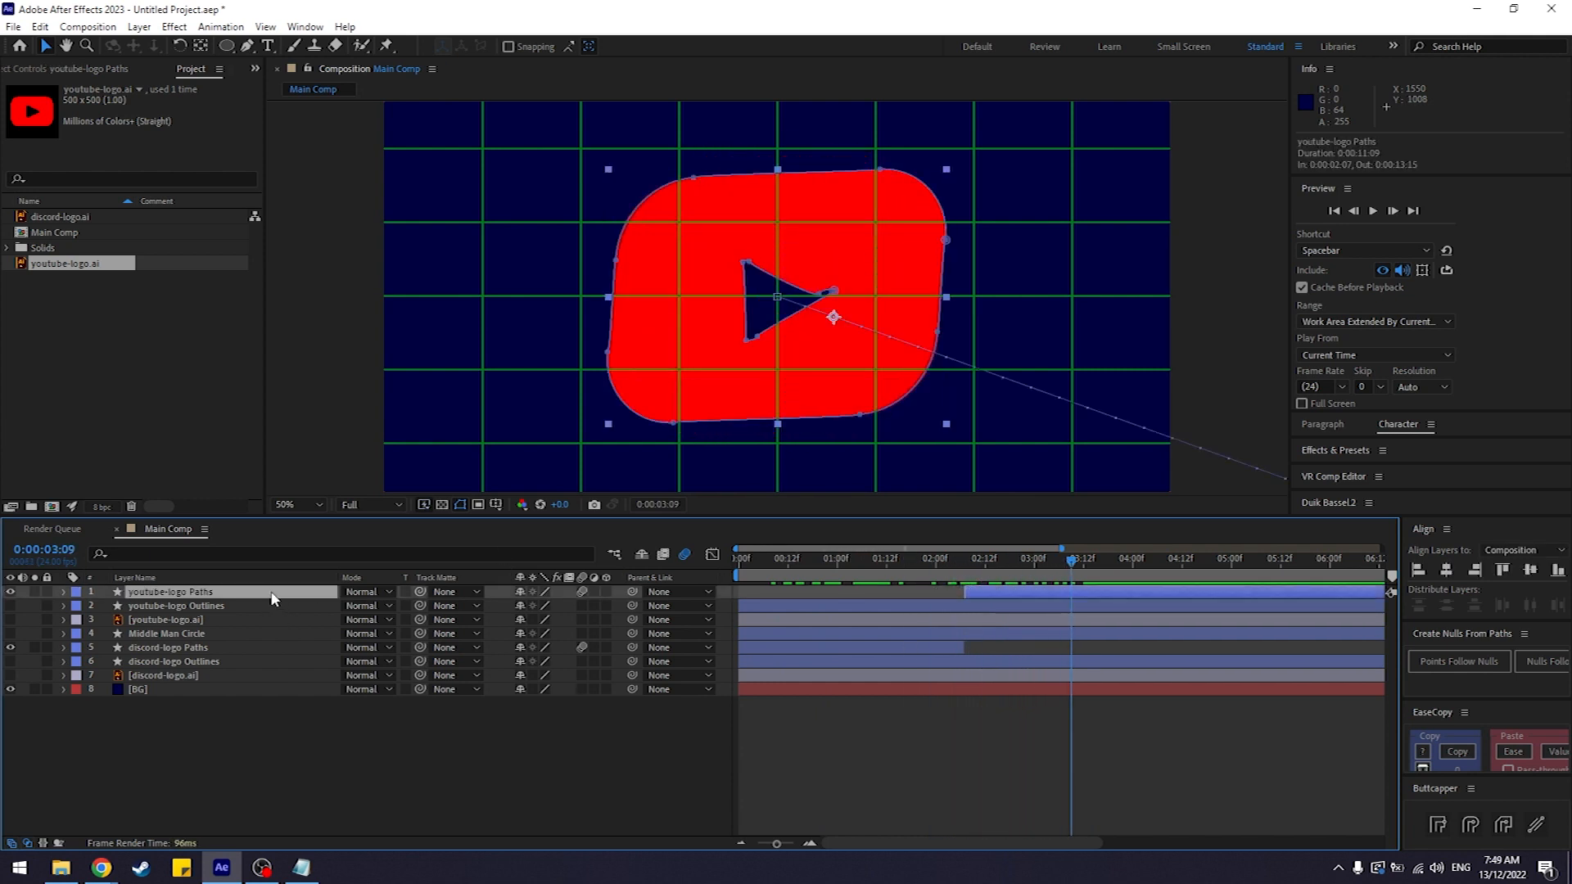
pyautogui.press('u')
pyautogui.moveTo(912, 593); pyautogui.dragTo(1168, 647)
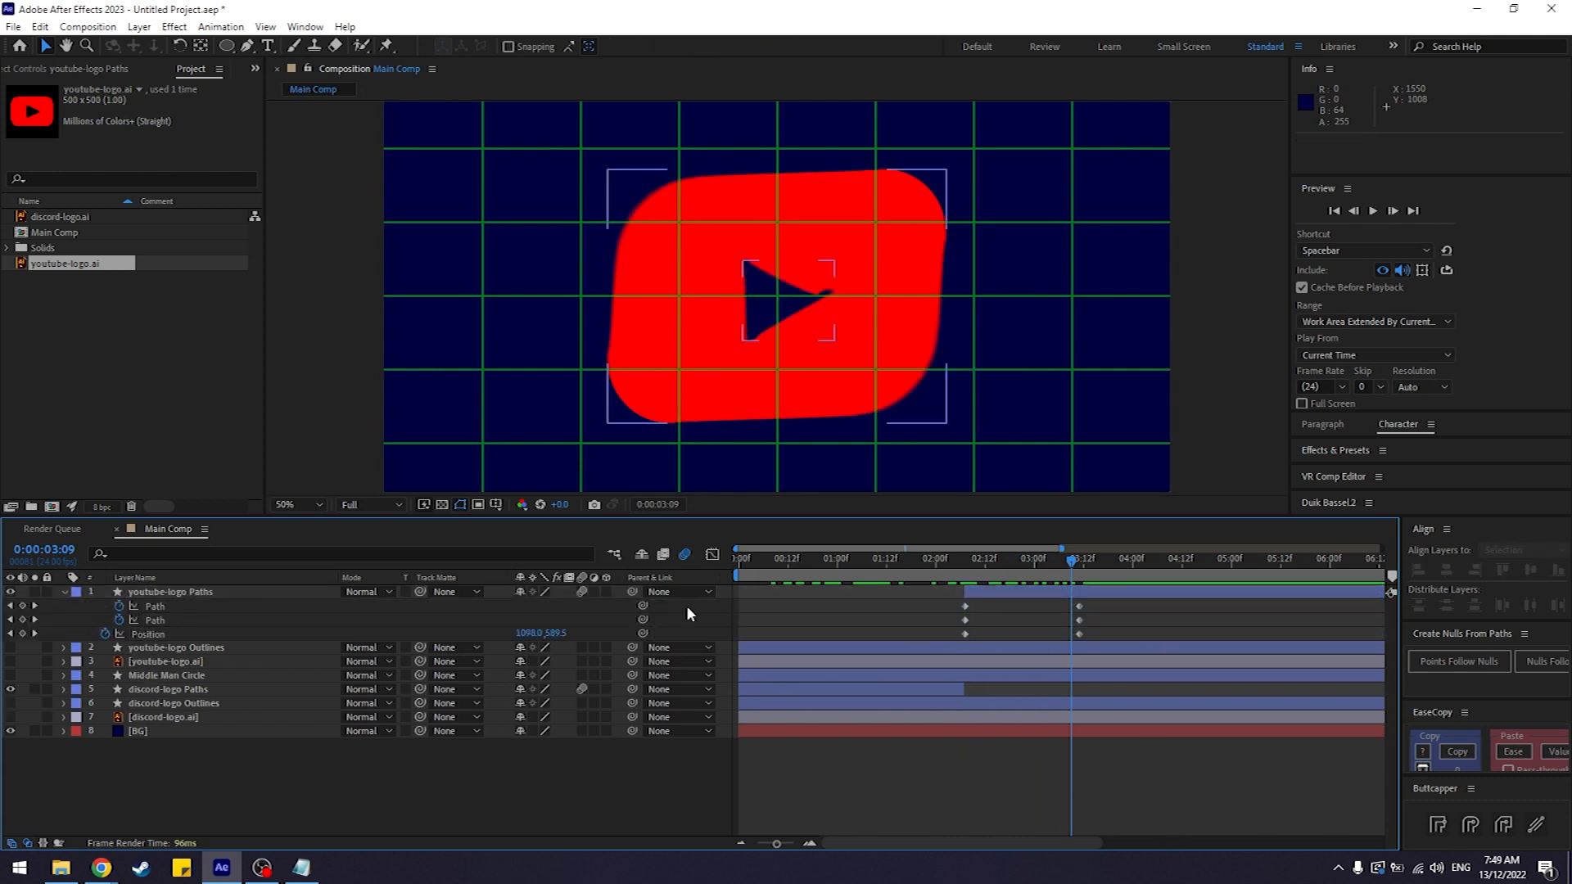
pyautogui.click(64, 592)
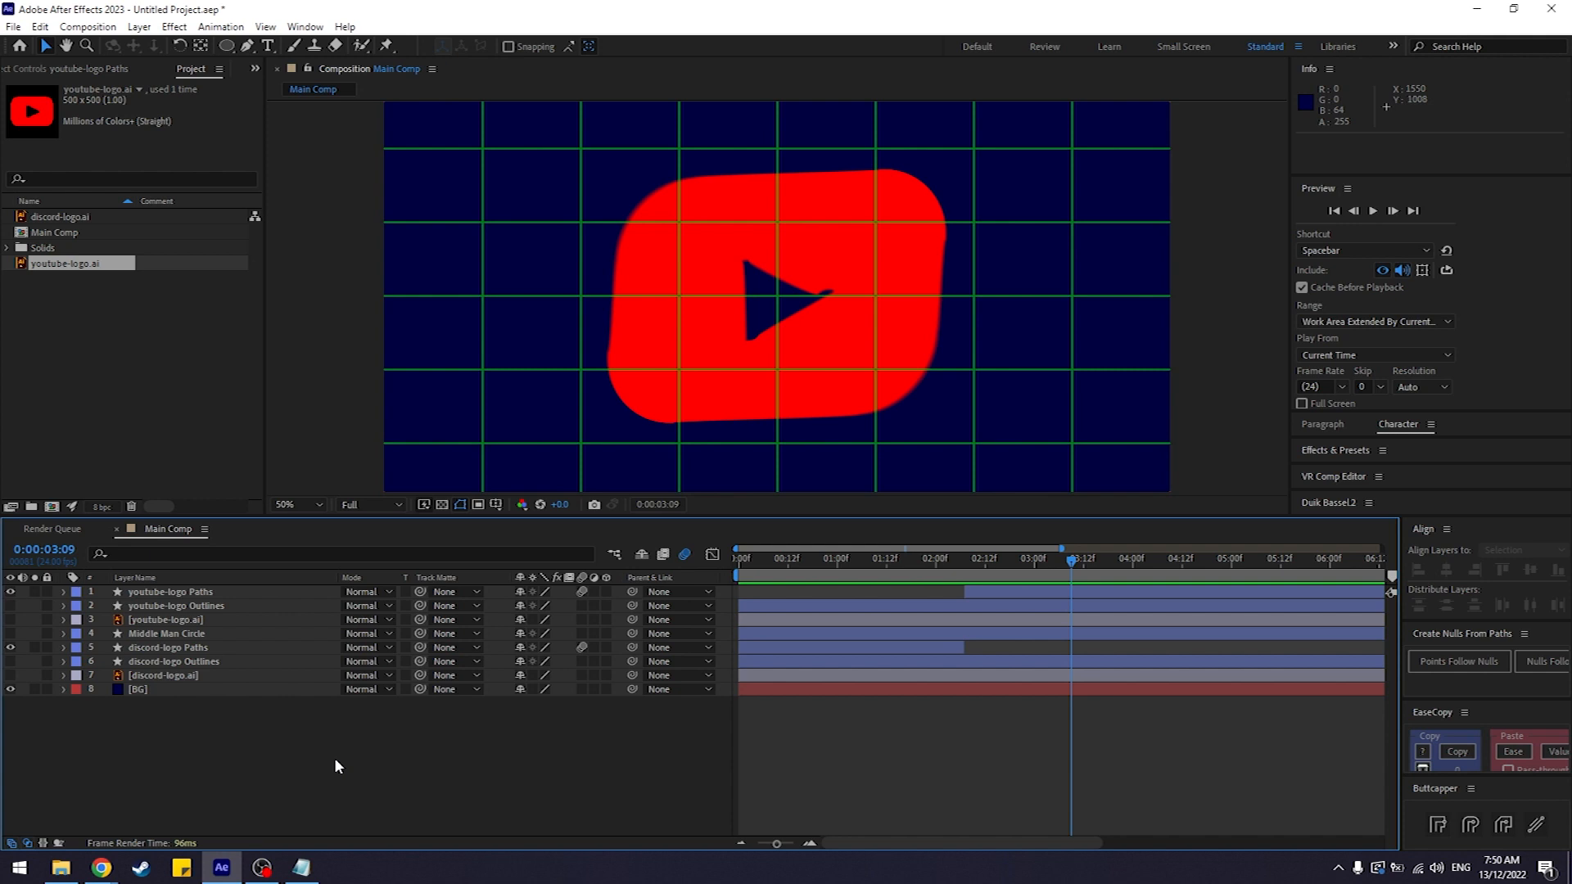
# Step: Scrub back and forth through the whole logo morph for review, ending at 0:00:04:07
pyautogui.moveTo(1079, 560); pyautogui.dragTo(1169, 569)
pyautogui.moveTo(918, 555); pyautogui.dragTo(1075, 560)
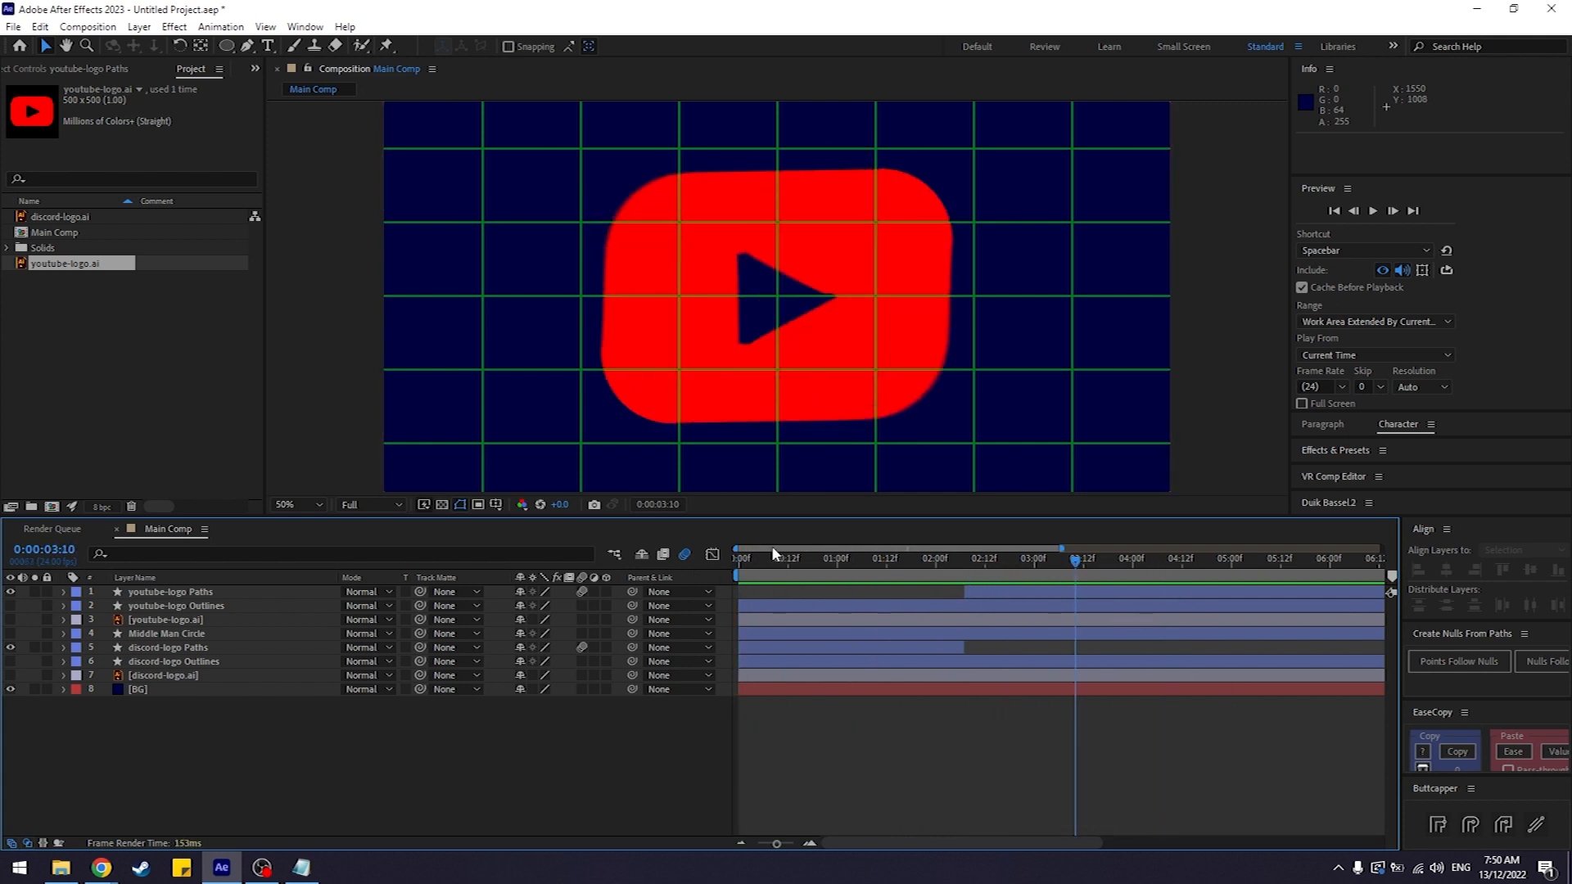
pyautogui.moveTo(798, 560); pyautogui.dragTo(1153, 597)
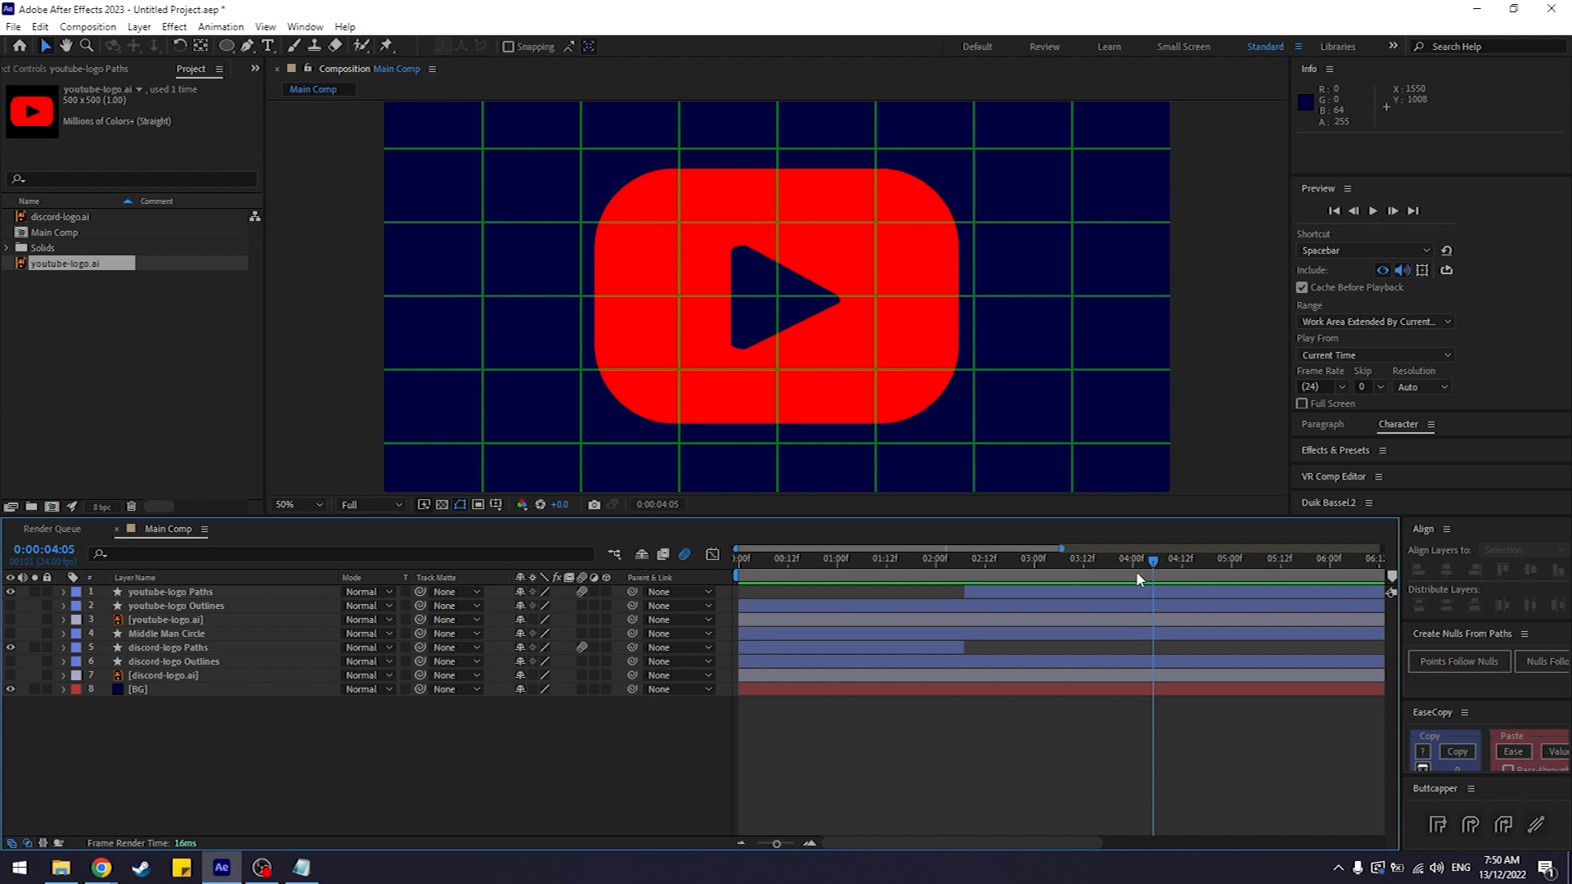
pyautogui.click(1161, 564)
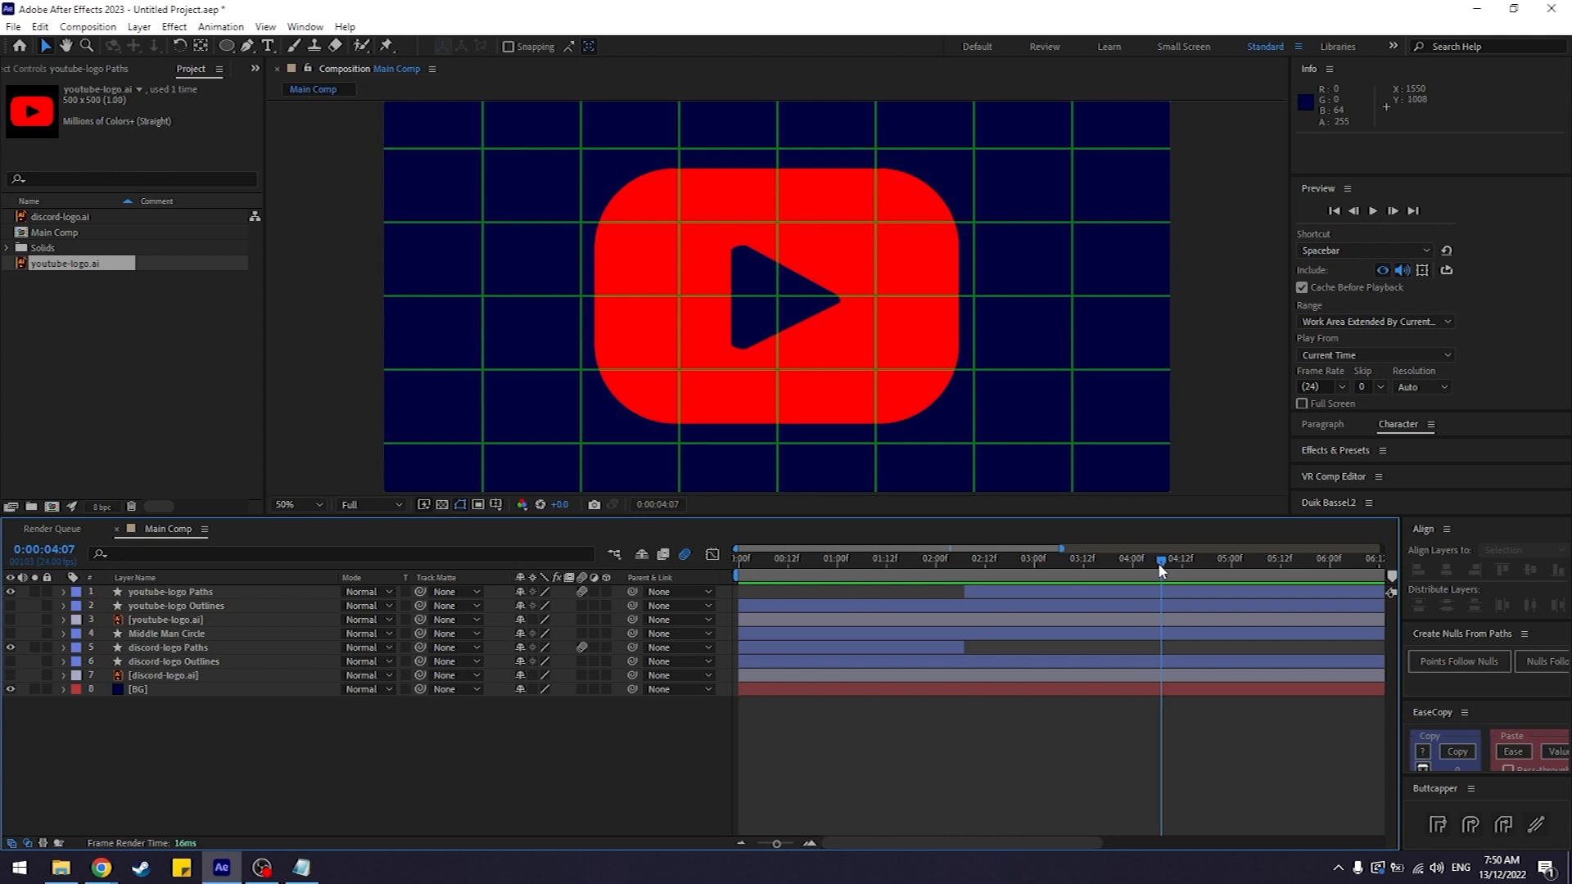